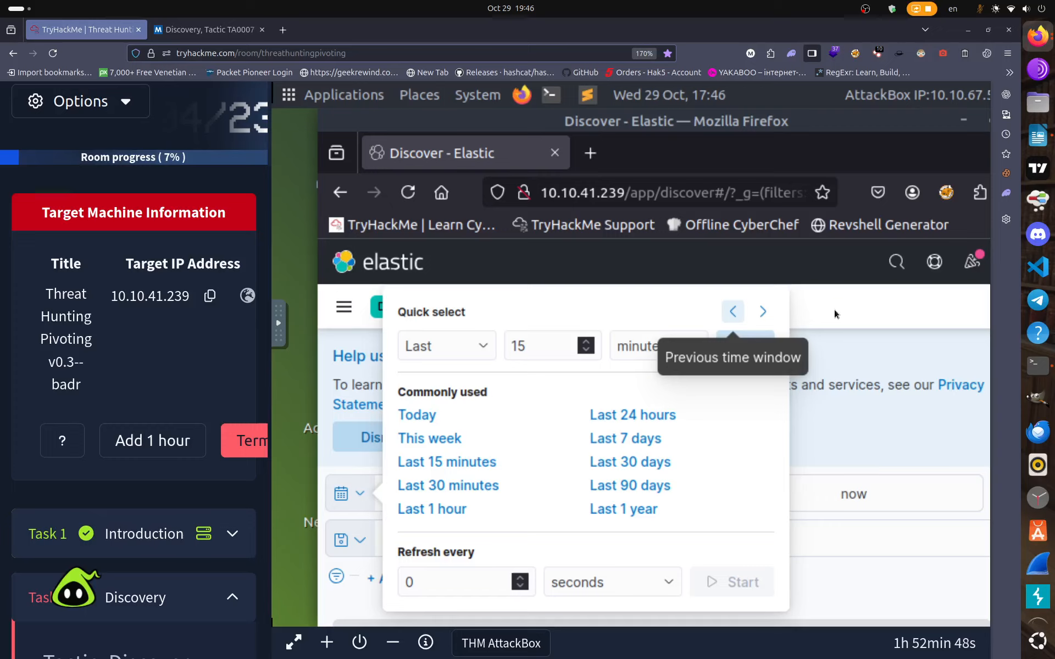
Dismiss the quick time presets and open the '~ 15 minutes ago' start-time editor.
left_click(834, 314)
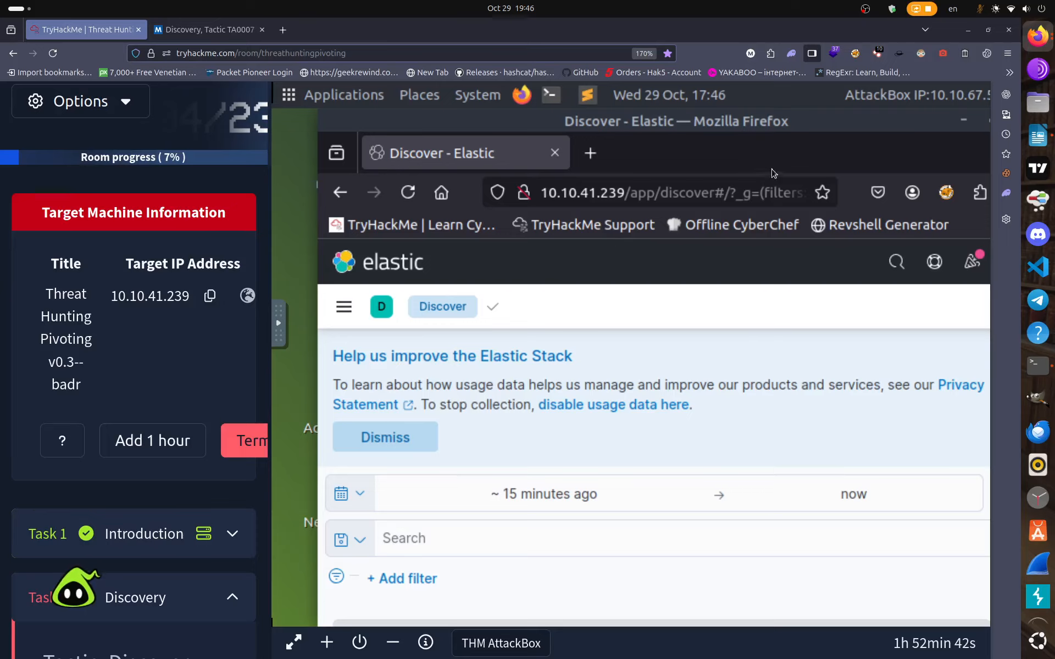
mouse_move(773, 167)
left_mouse_down()
mouse_move(664, 167)
mouse_move(773, 167)
left_mouse_up()
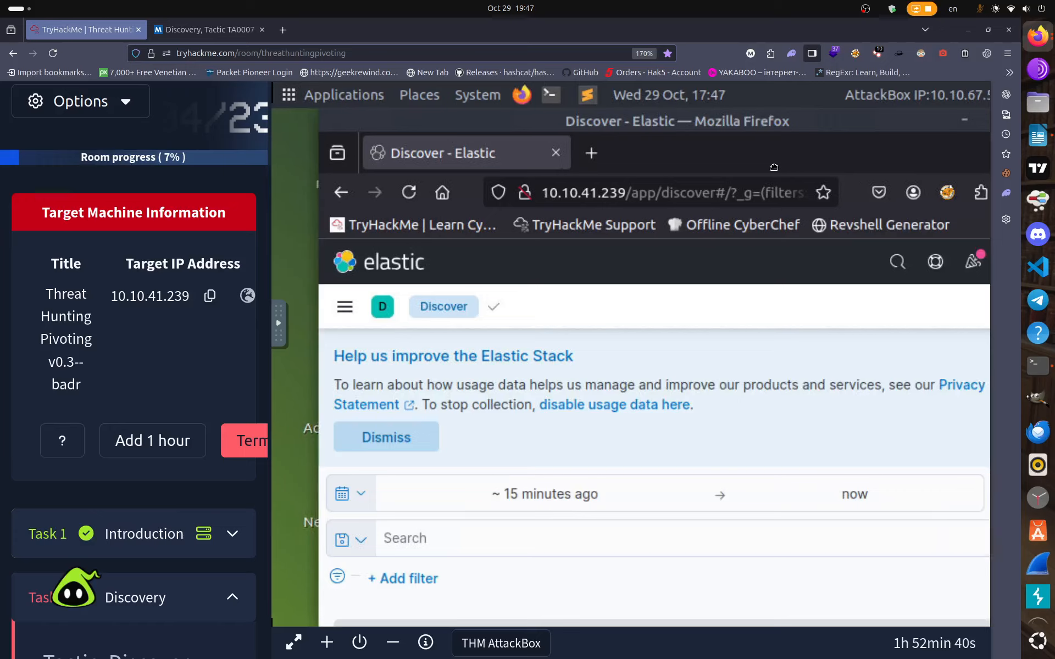
left_click(561, 495)
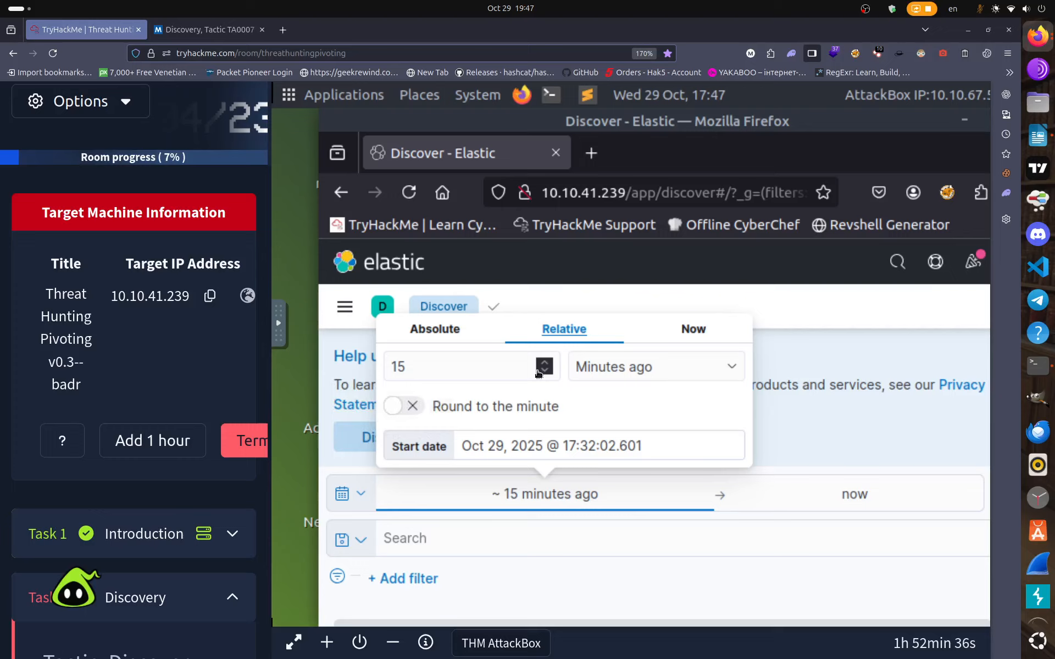
Switch the start time to an absolute date and change it to Jul 9, 2023.
left_click(444, 333)
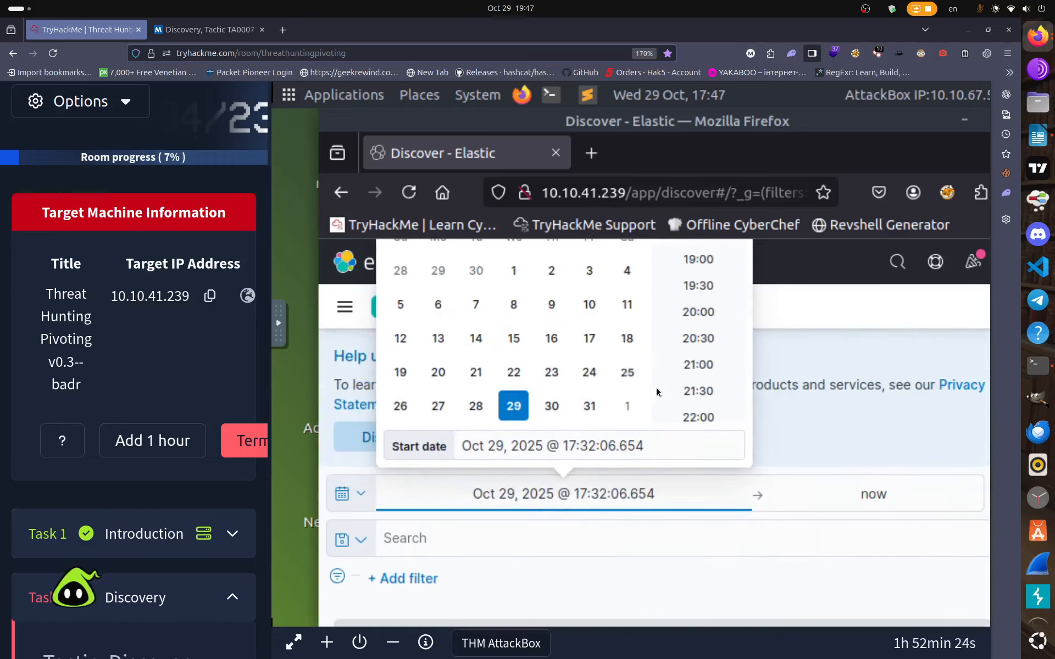
left_click(547, 449)
key("BackSpace")
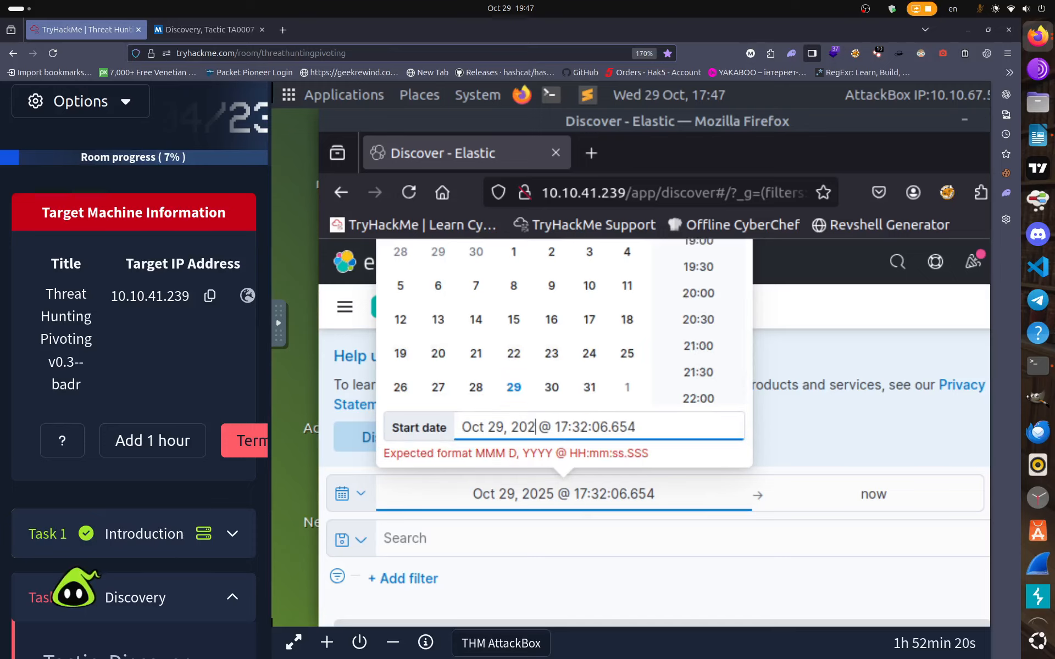
type("3")
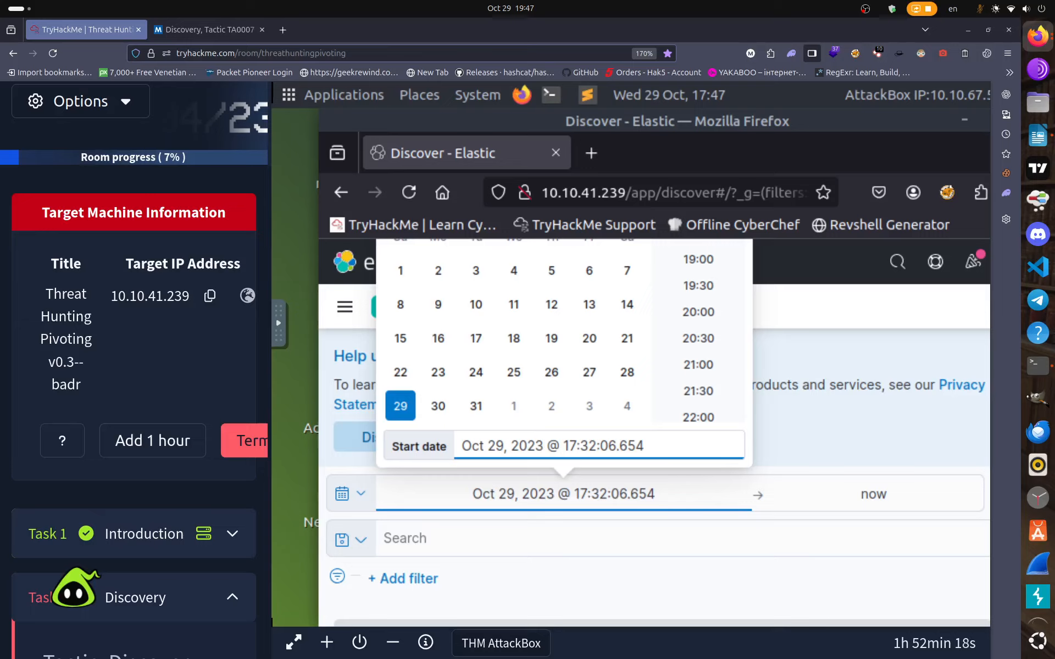
key("Left")
key("Left")
key("Left")
key("Left")
key("Left")
key("Left")
key("BackSpace")
key("BackSpace")
key("BackSpace")
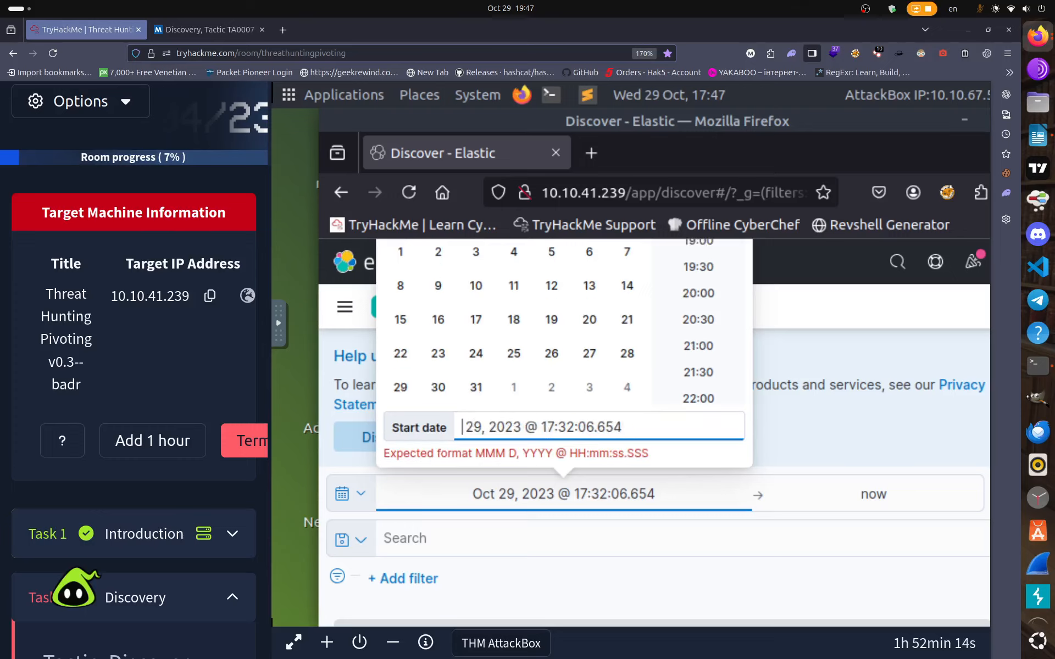
type("jul")
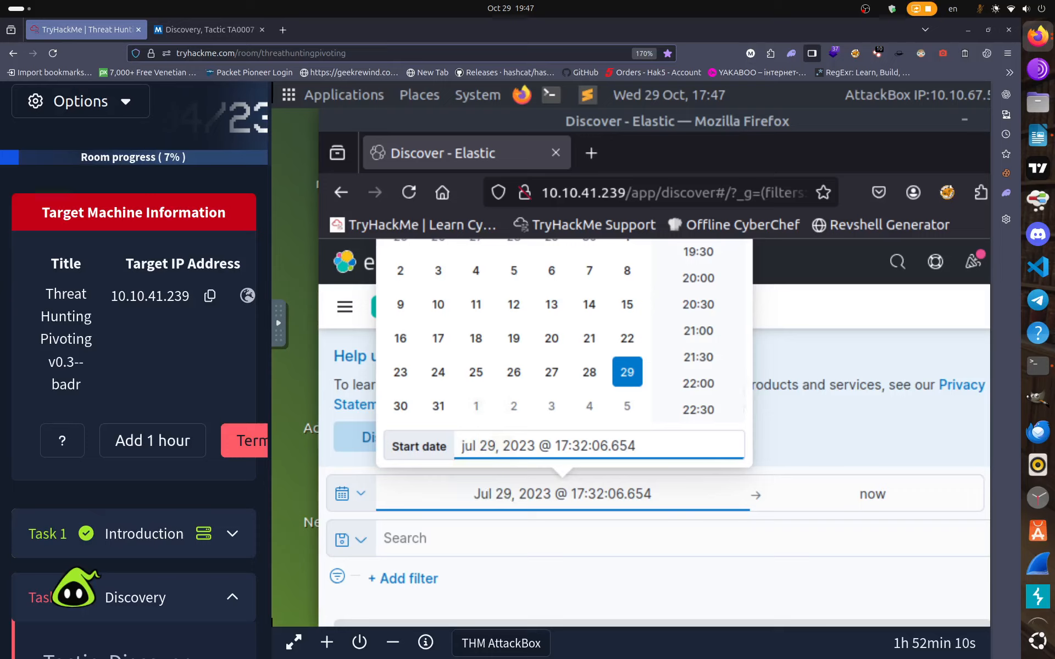
key("Right")
key("BackSpace")
key("BackSpace")
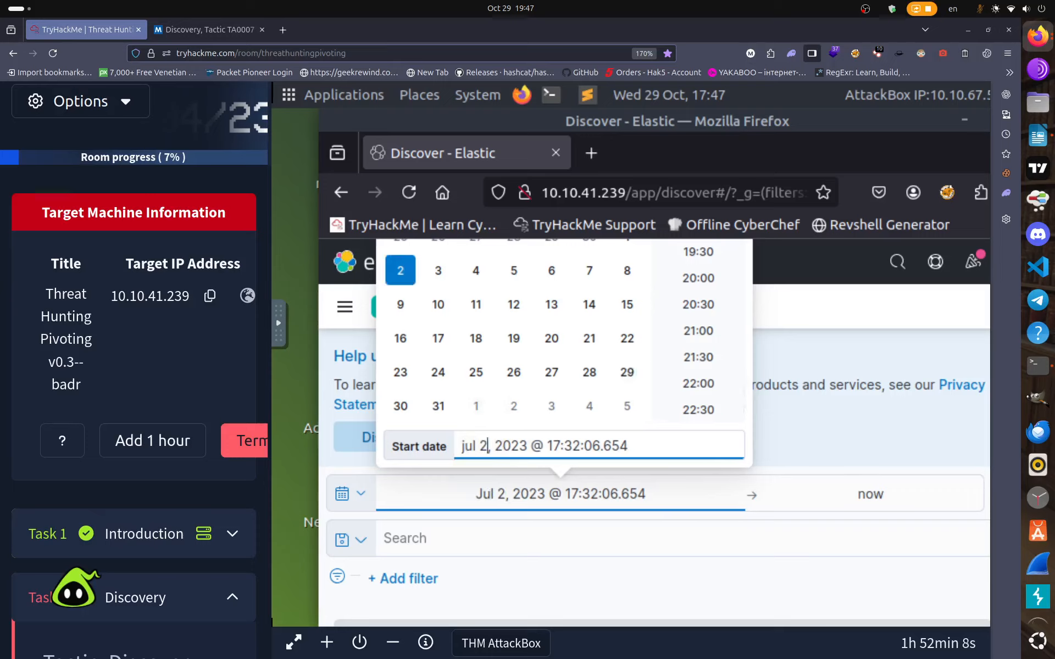
type("9")
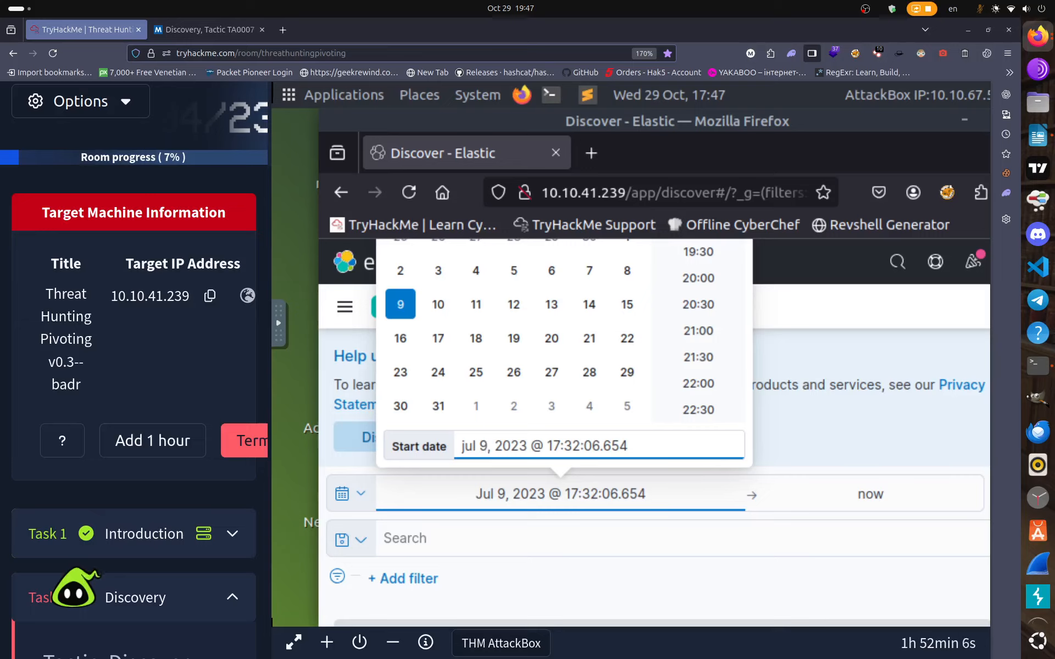
Set the start time of day to 00:00:00.000.
key("Right")
key("Right")
key("Right")
key("Right")
key("Right")
key("Right")
key("Right")
key("Right")
key("BackSpace")
key("BackSpace")
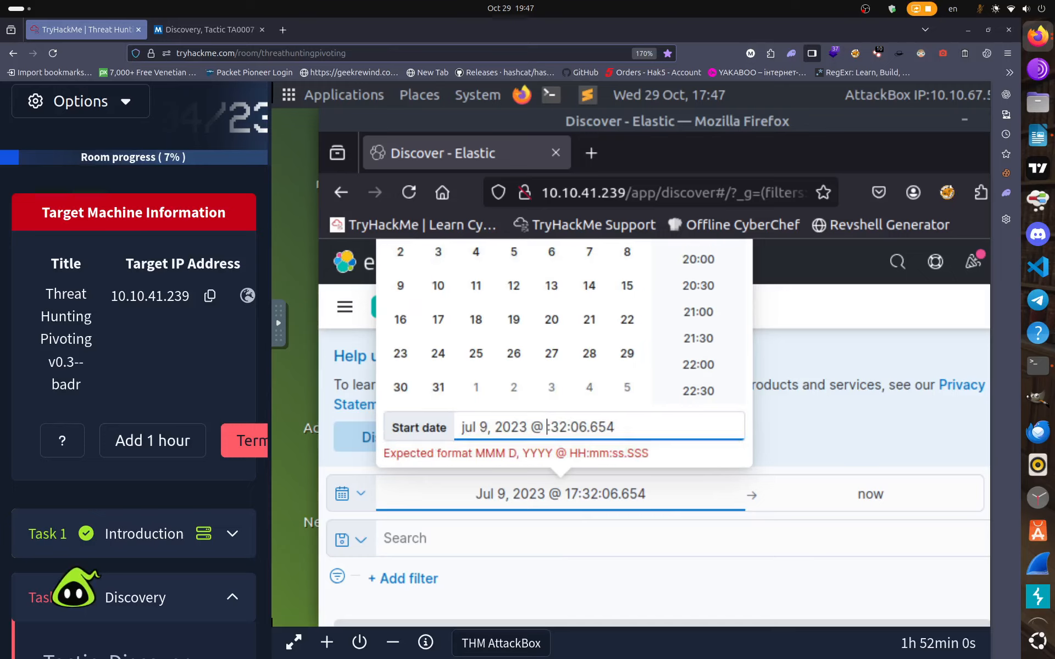
type("00")
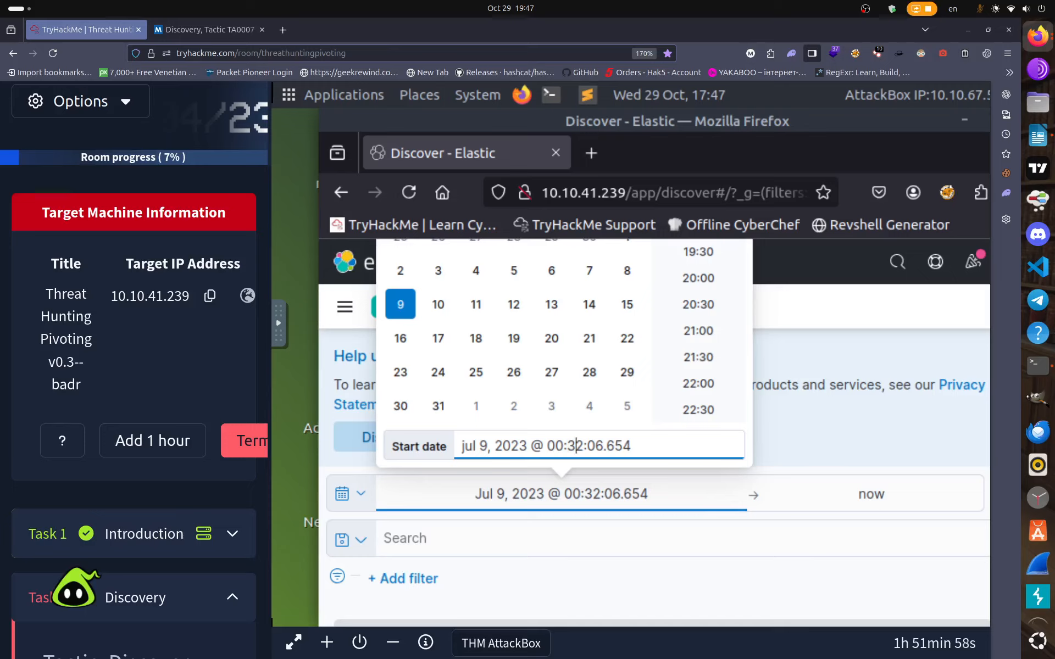
key("BackSpace")
key("BackSpace")
type("00")
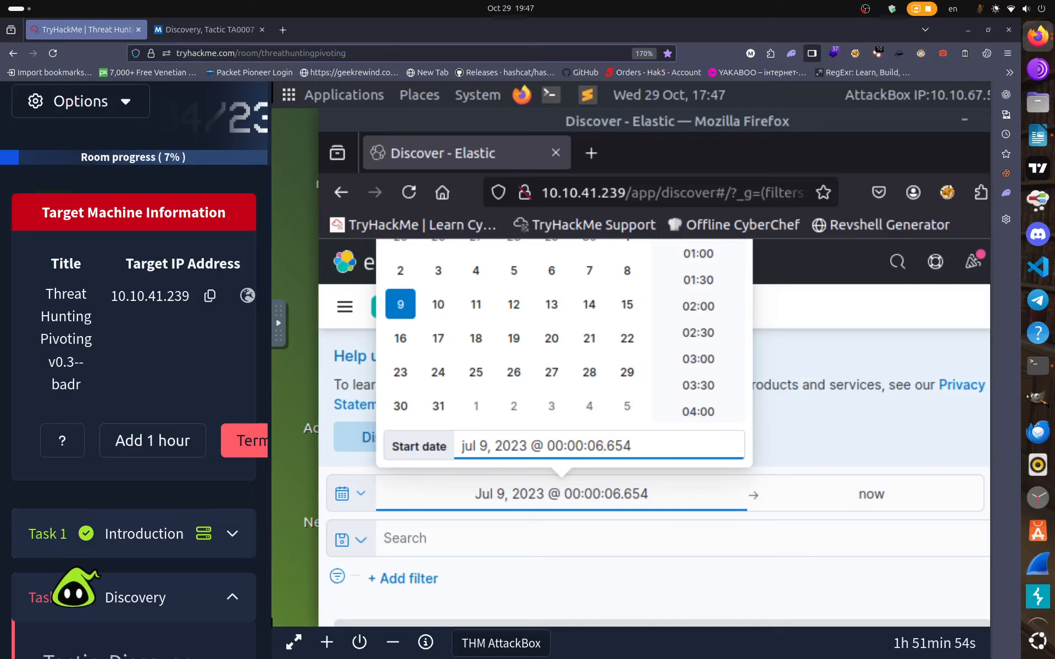
key("BackSpace")
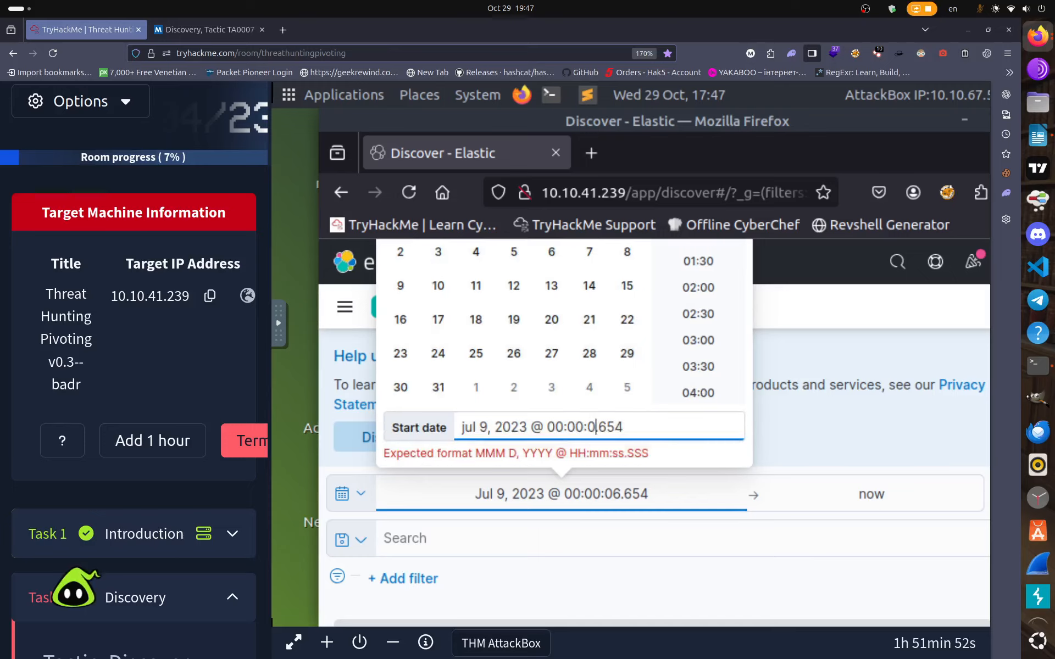
type("0.")
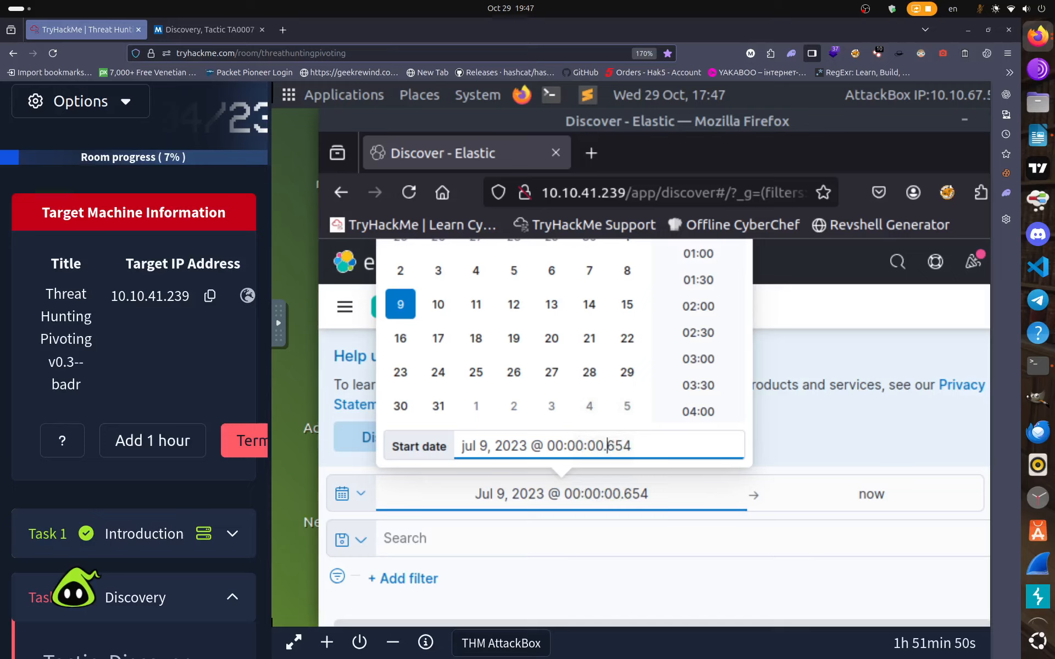
key("Delete")
key("BackSpace")
key("BackSpace")
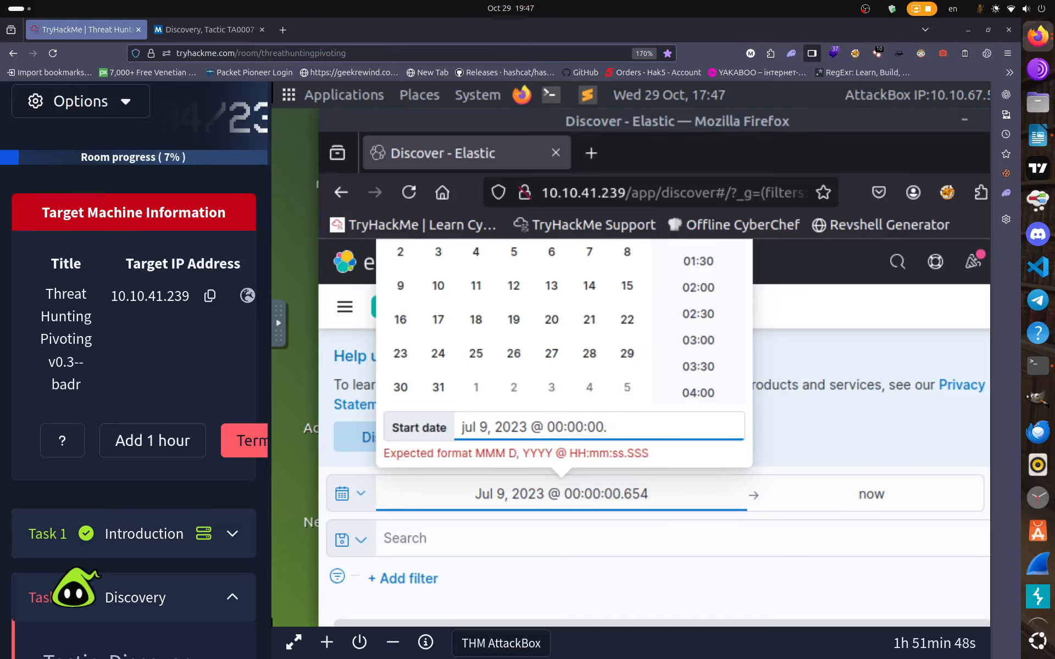
type("000")
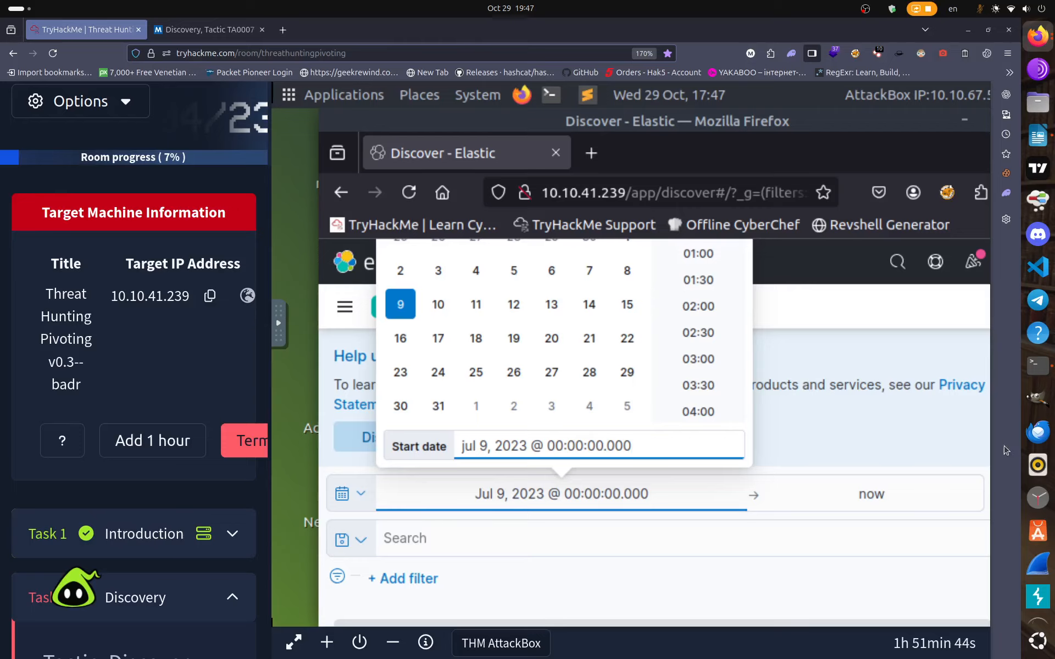
scroll(733, 550, "down", 5)
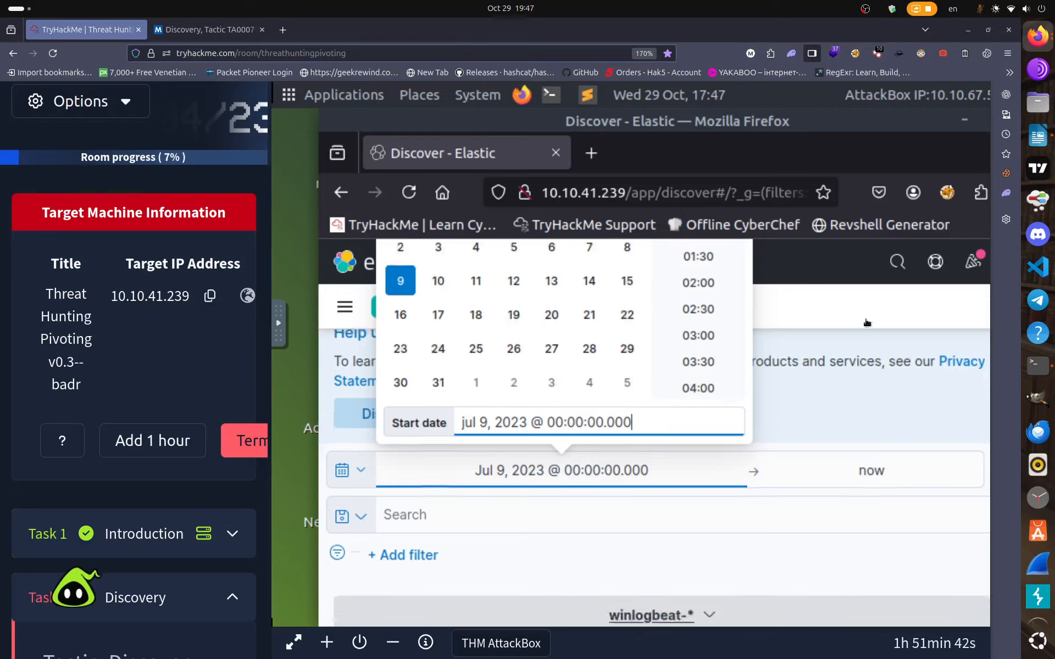
scroll(824, 397, "up", 5)
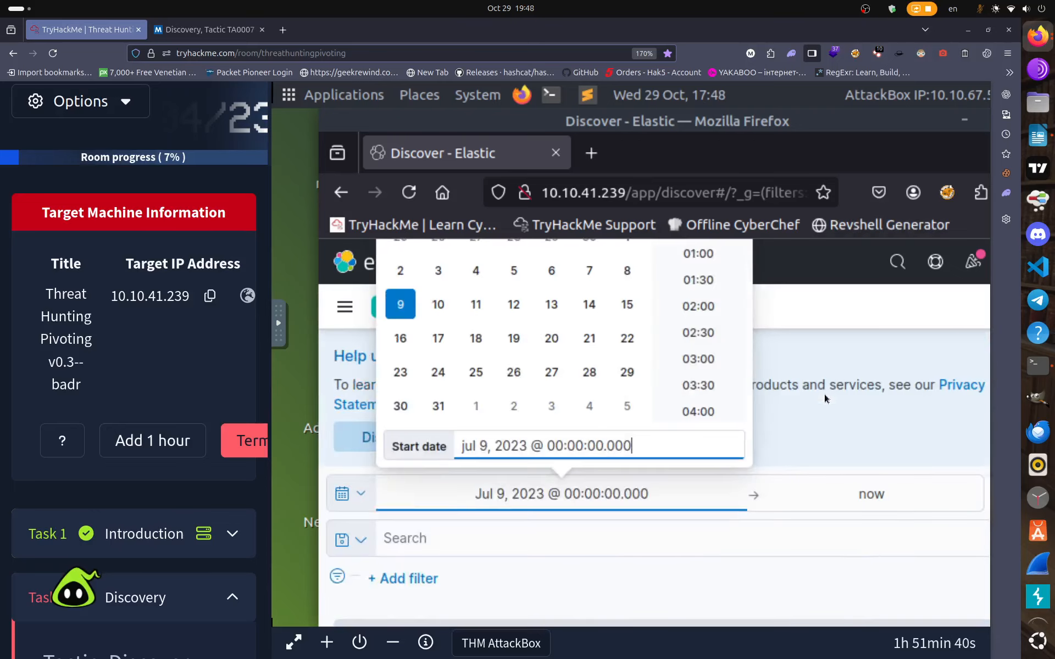
left_click(861, 495)
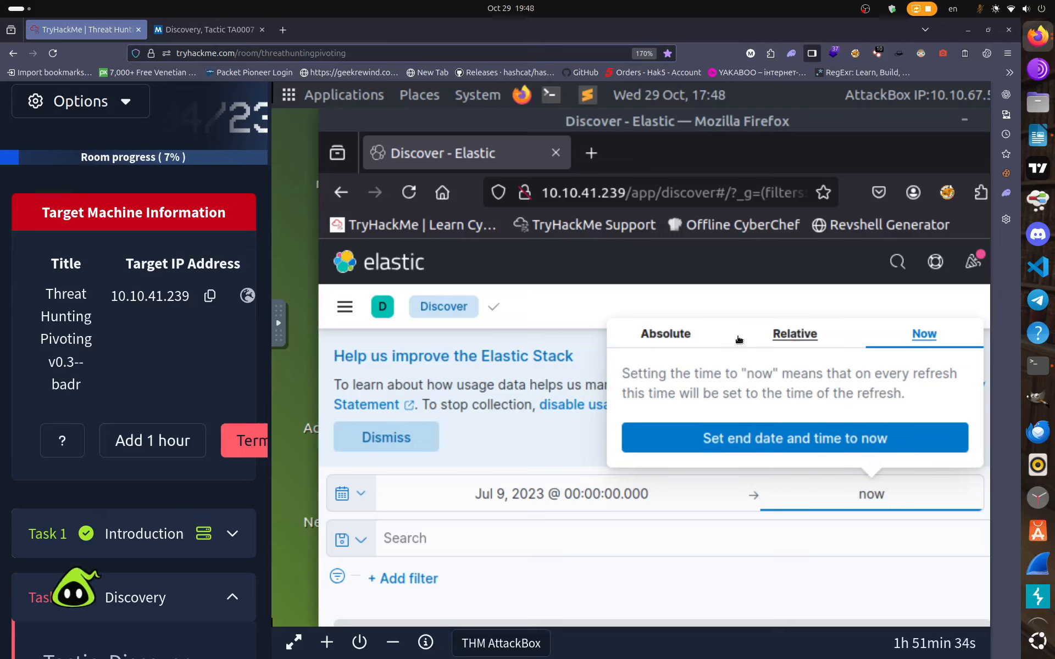
Switch the end time to an absolute date and edit it to Jul 9, 2023.
left_click(659, 334)
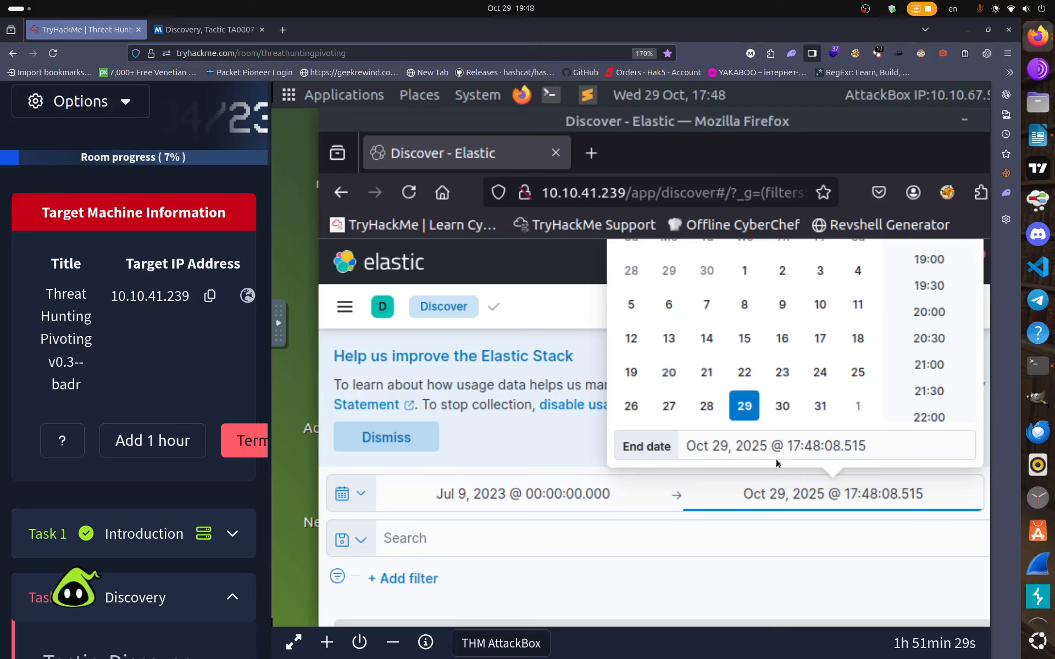
left_click(775, 493)
left_click(858, 511)
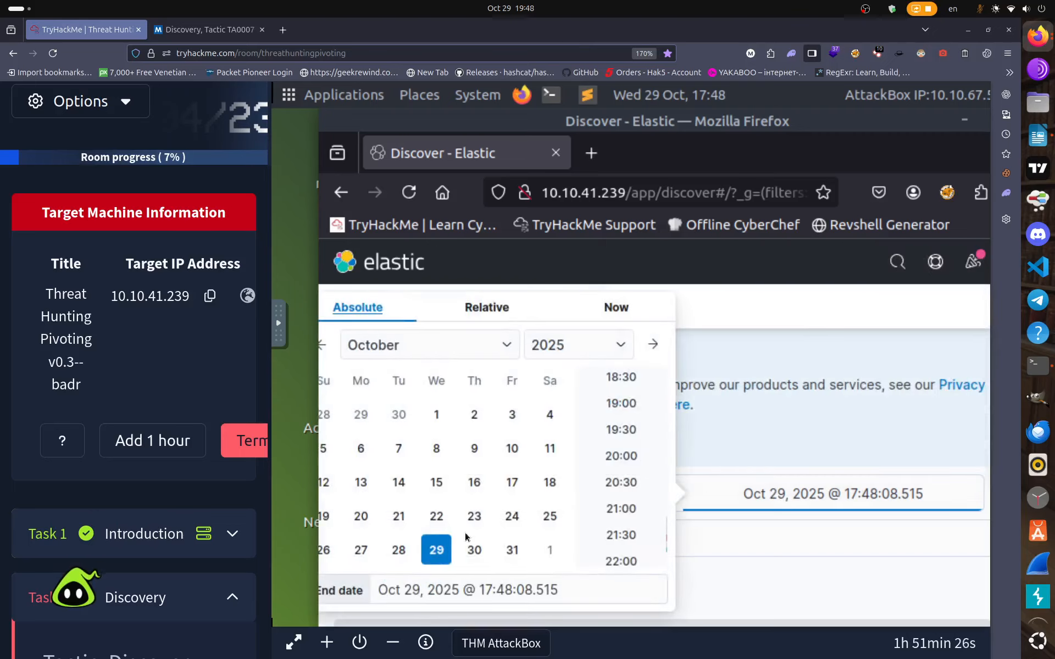
left_click(404, 591)
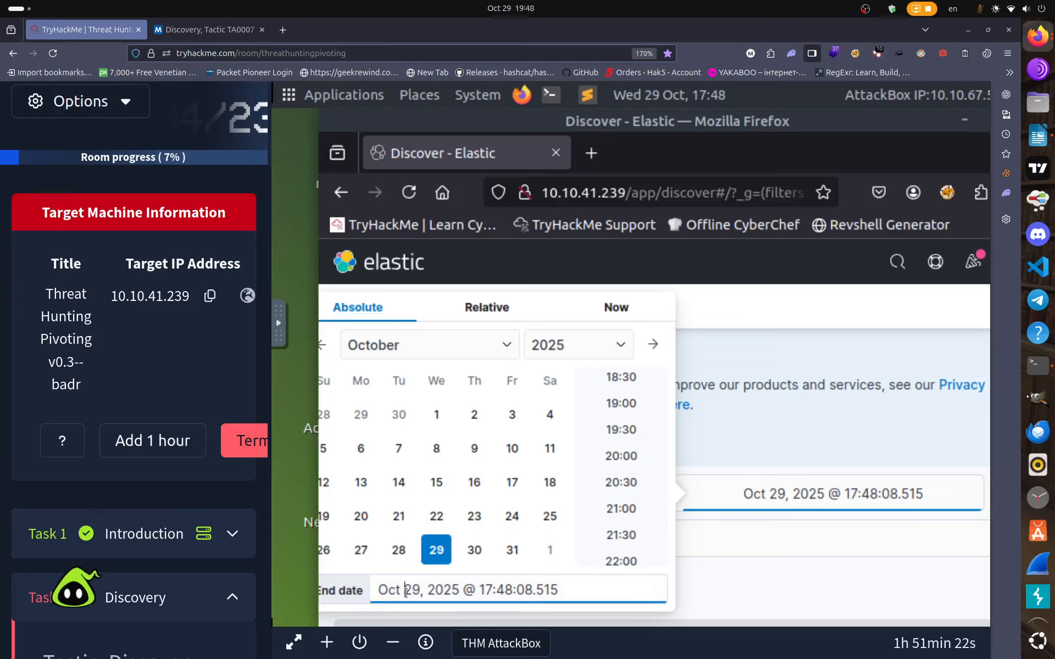
key("BackSpace")
key("BackSpace")
key("BackSpace")
key("BackSpace")
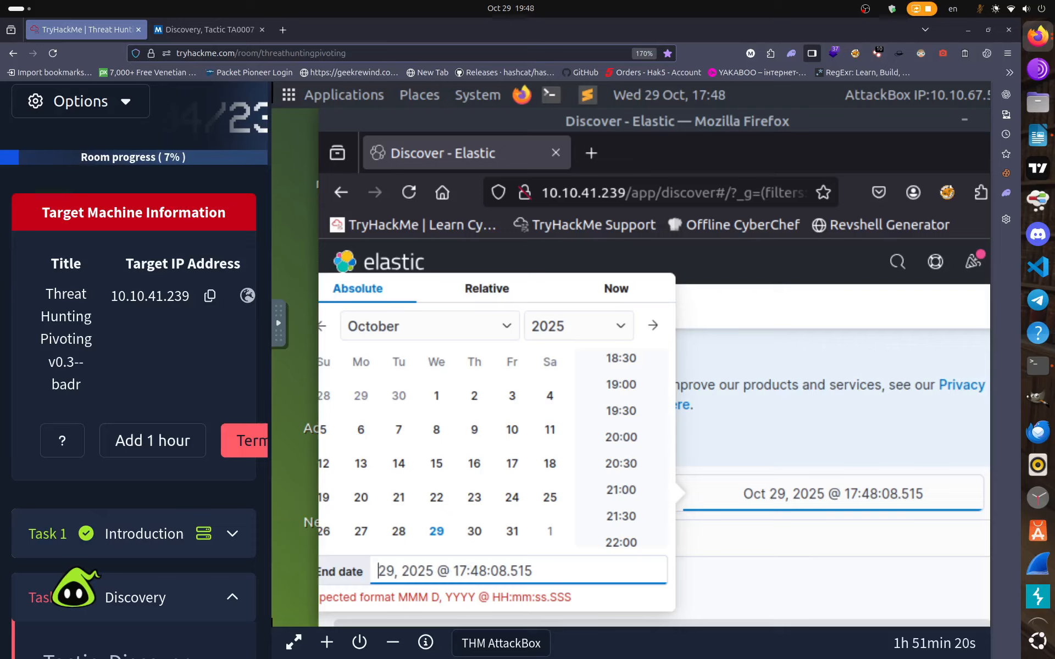
type("jul")
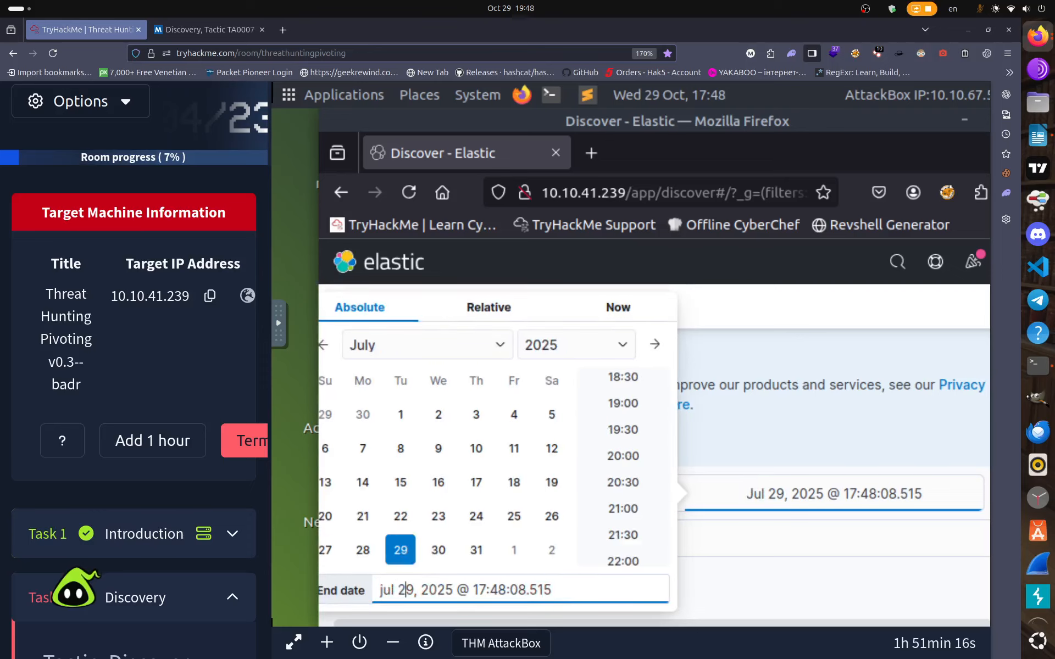
key("BackSpace")
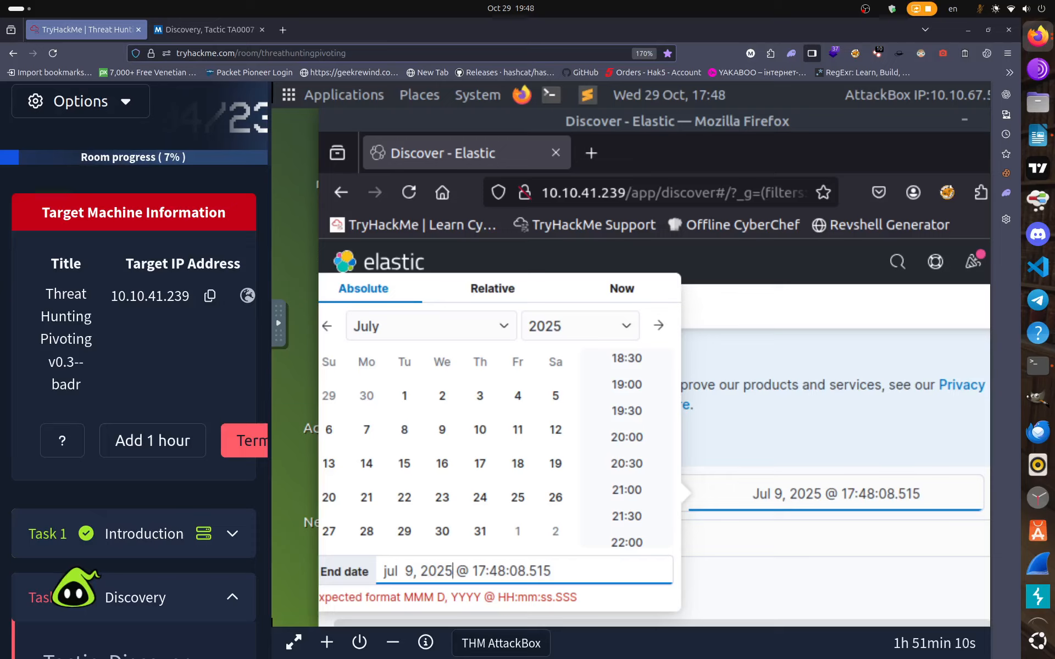
key("BackSpace")
type("3")
key("Left")
key("Left")
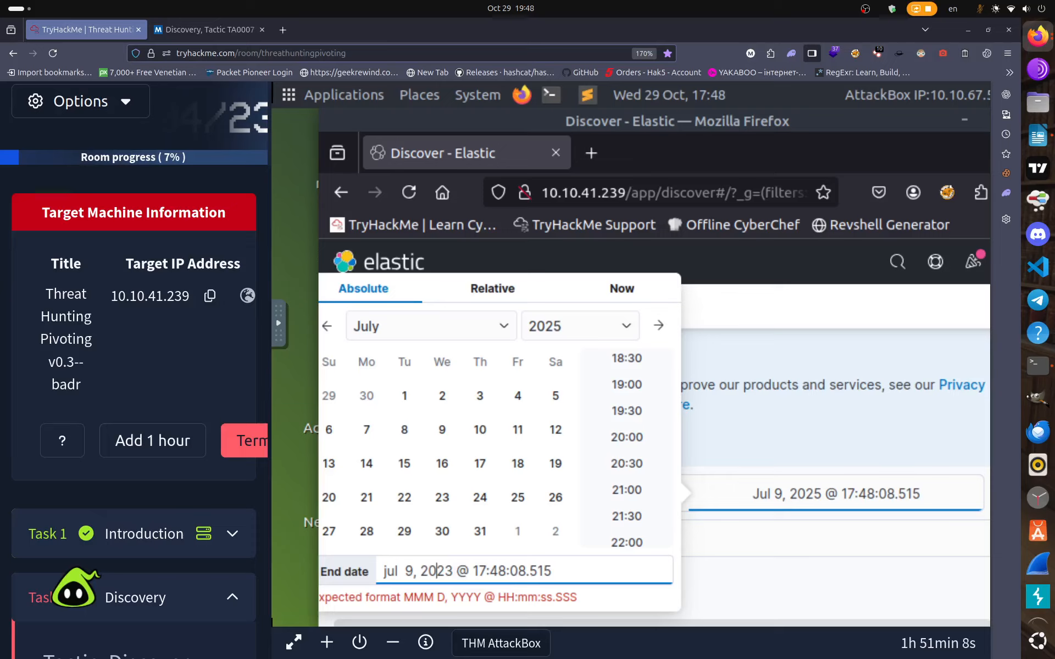
key("Left")
key("Left")
key("Left")
key("Left")
key("Left")
key("Left")
key("BackSpace")
type("J")
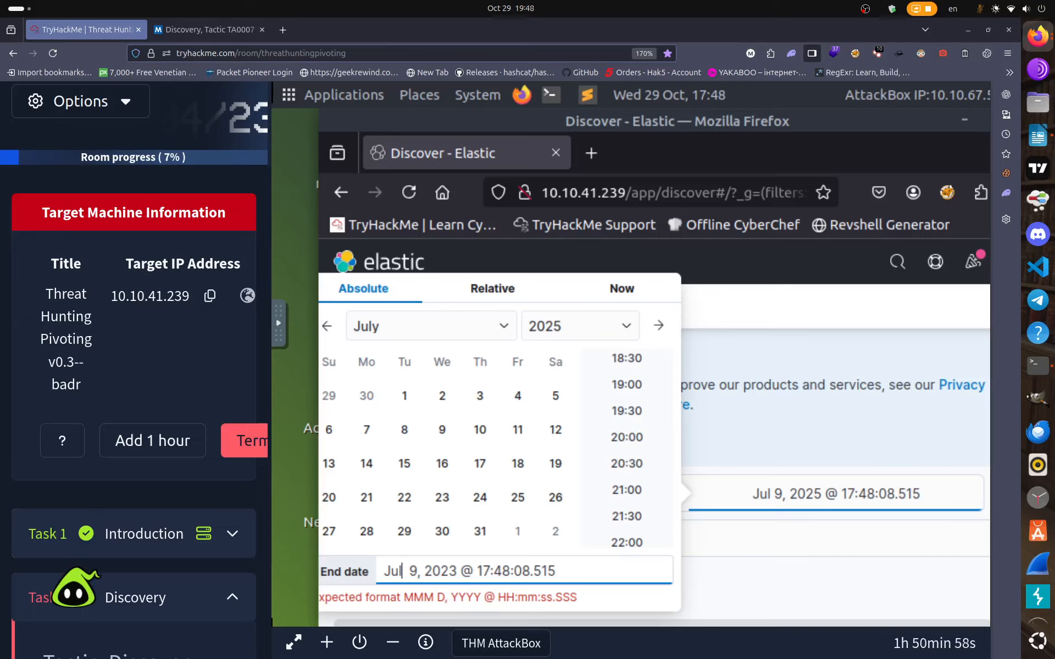
key("Right")
key("Right")
key("Right")
key("Right")
key("Right")
key("Right")
key("Right")
Set the end time of day to 23:30:00.000.
key("BackSpace")
key("BackSpace")
type("23")
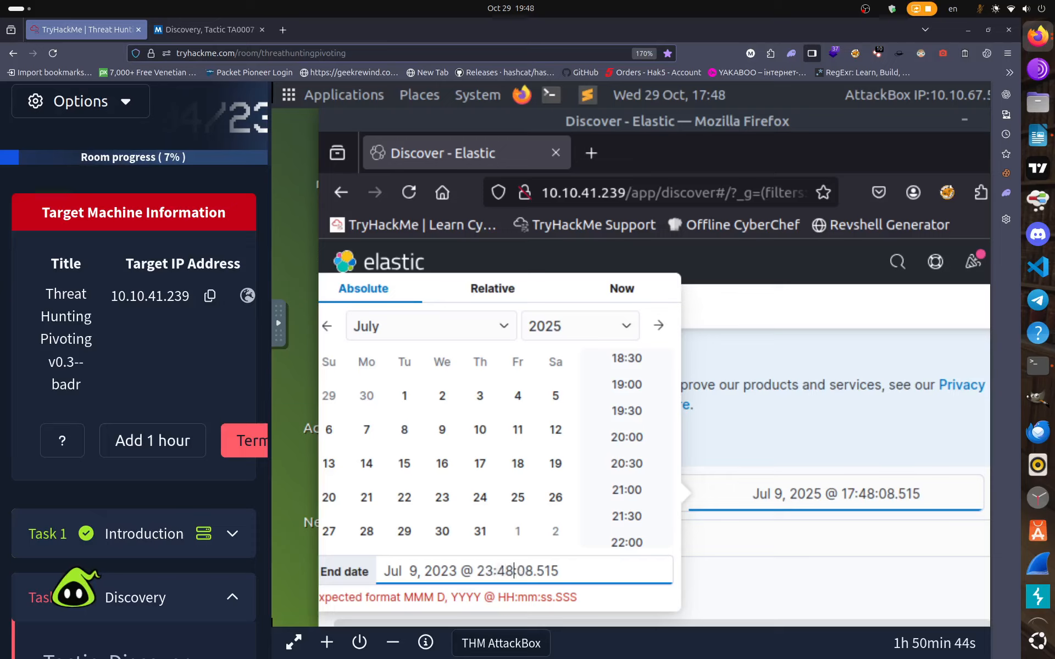
key("BackSpace")
key("BackSpace")
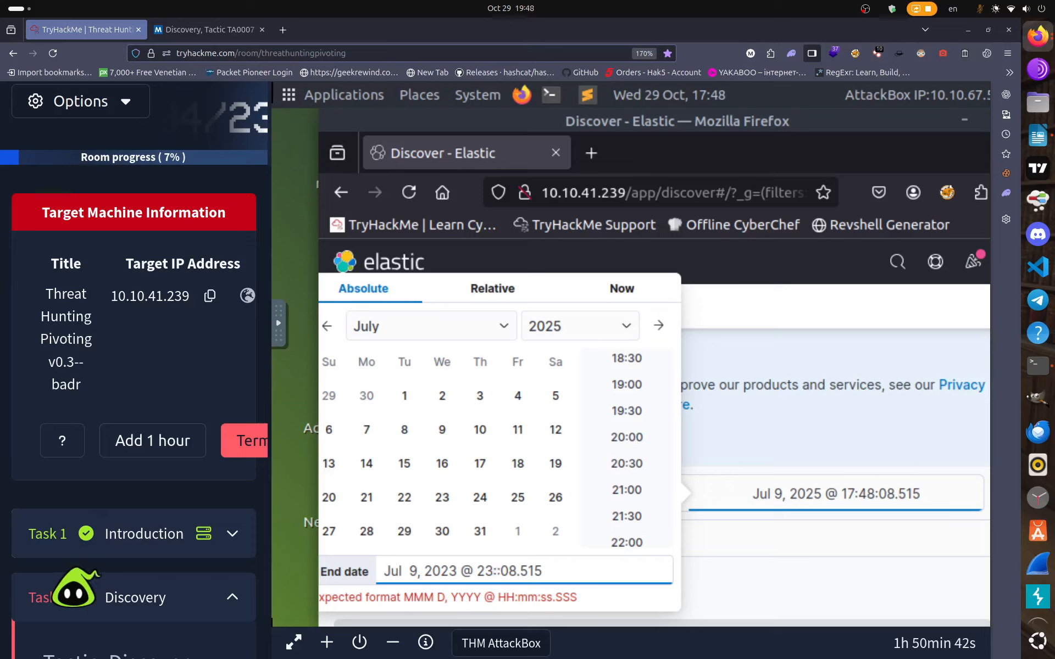
type("30")
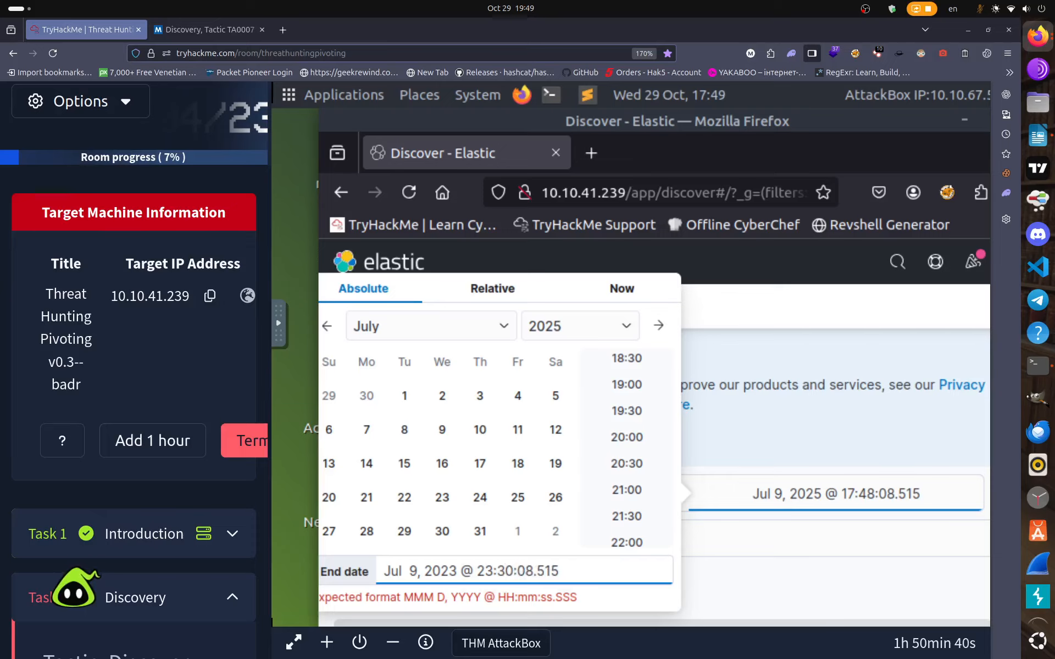
key("Right")
key("Right")
key("BackSpace")
type("0")
key("Right")
key("Right")
key("Right")
key("Delete")
key("BackSpace")
key("BackSpace")
type("000")
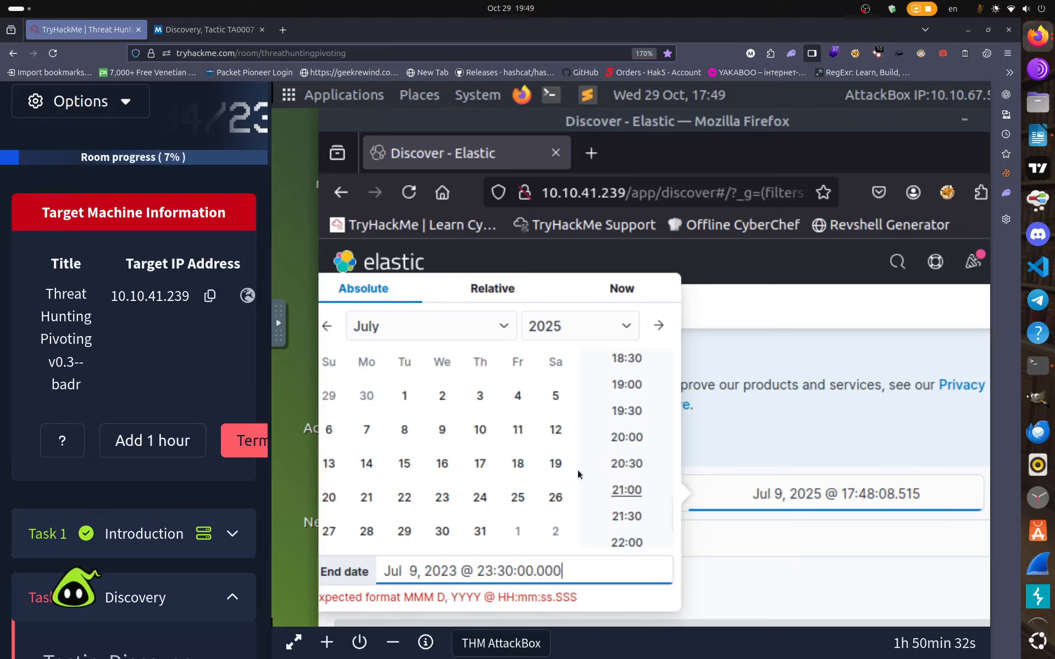
scroll(756, 556, "down", 5)
scroll(752, 439, "up", 5)
Dismiss the date picker and field suggestions, toggling the remote browser into and out of fullscreen.
left_click(717, 550)
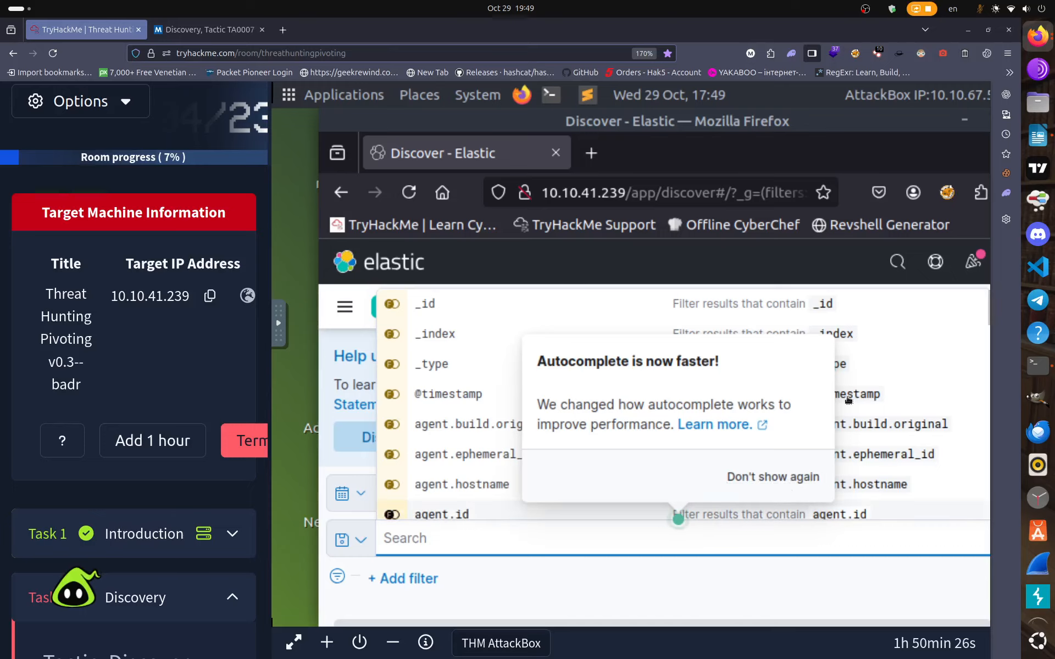
double_click(768, 162)
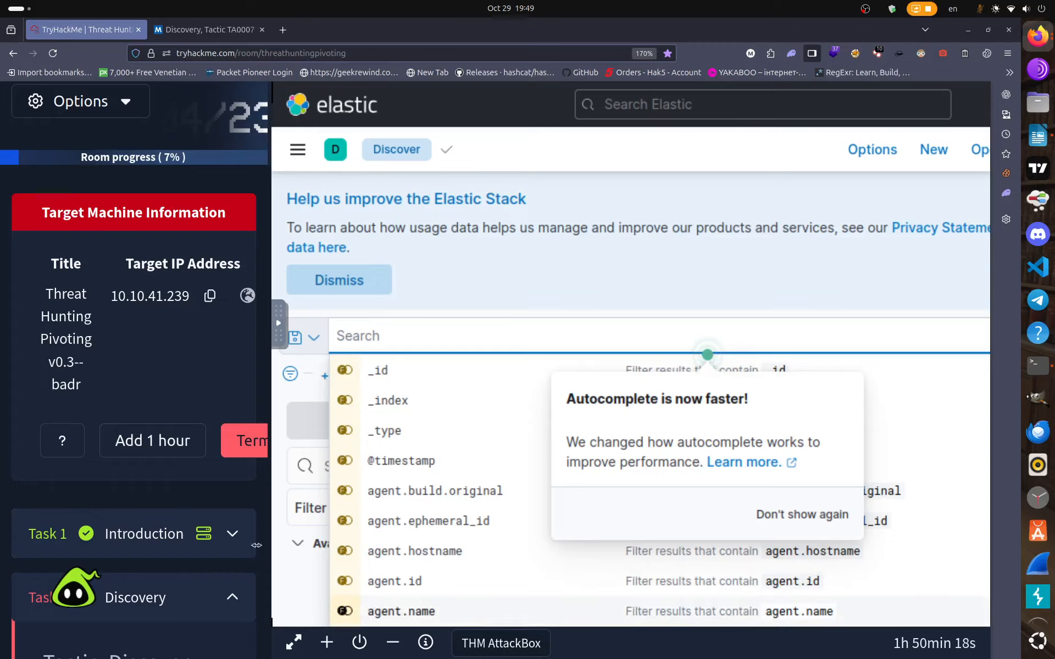
left_click(293, 642)
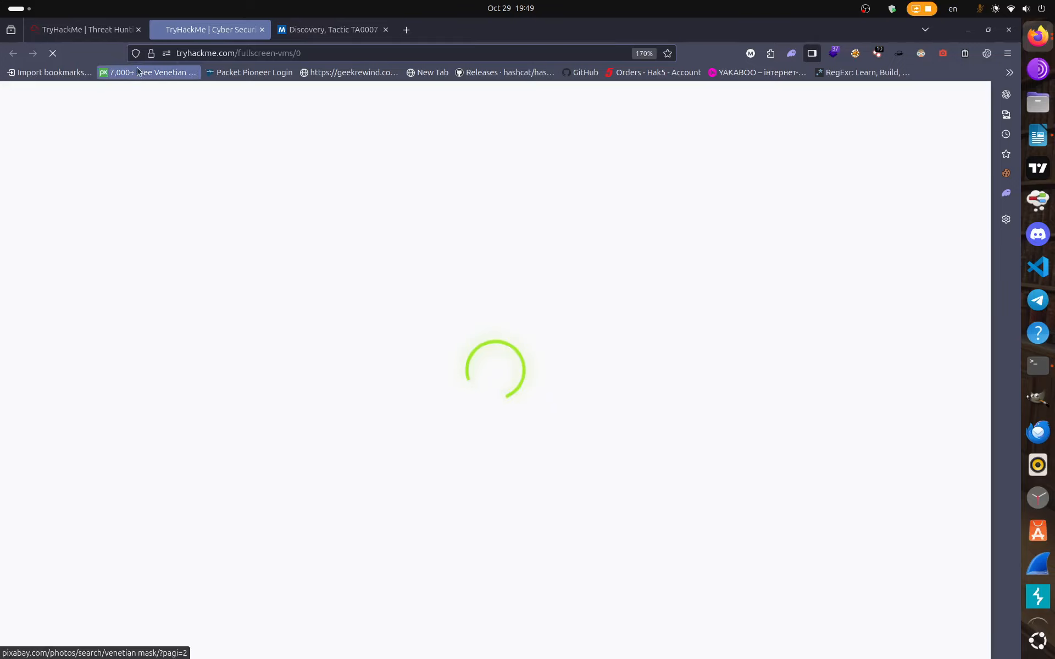
left_click(96, 29)
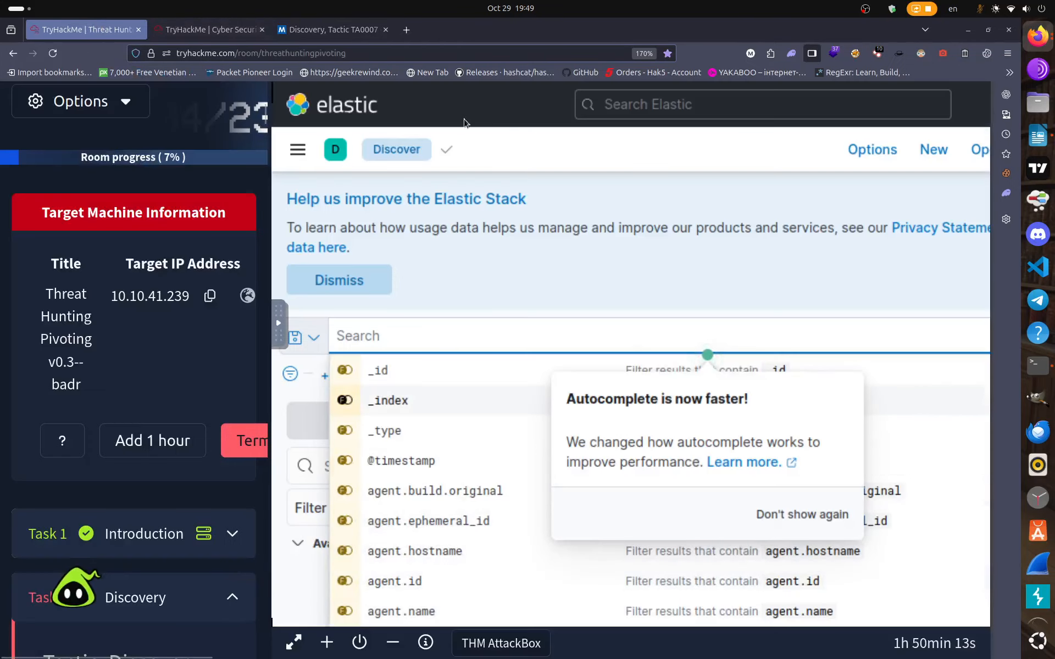
key("F11")
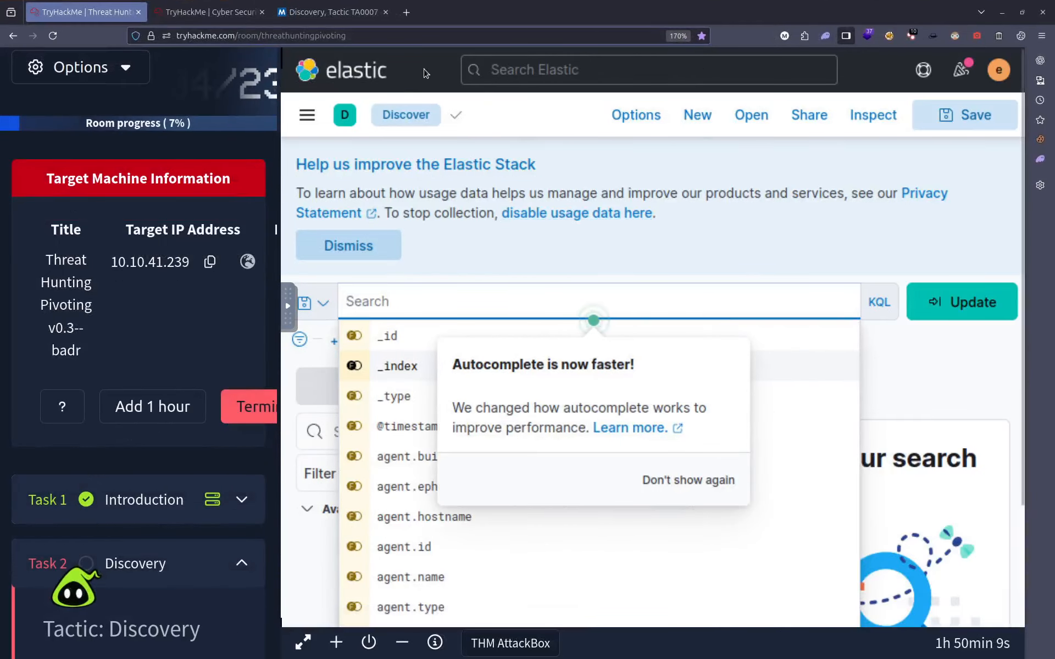
left_click(639, 191)
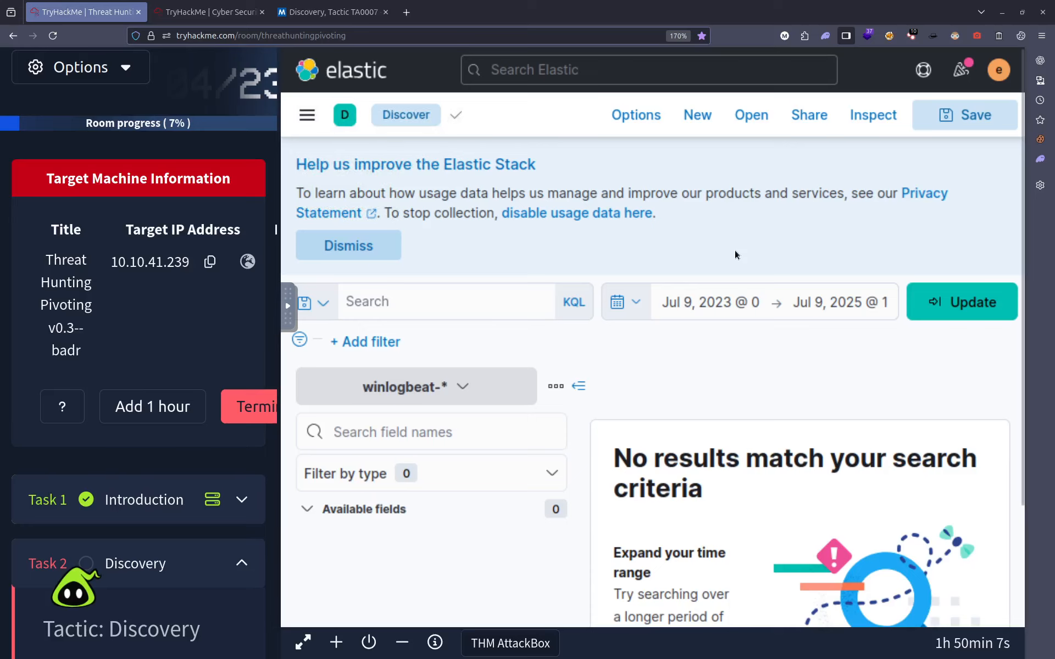
key("F11")
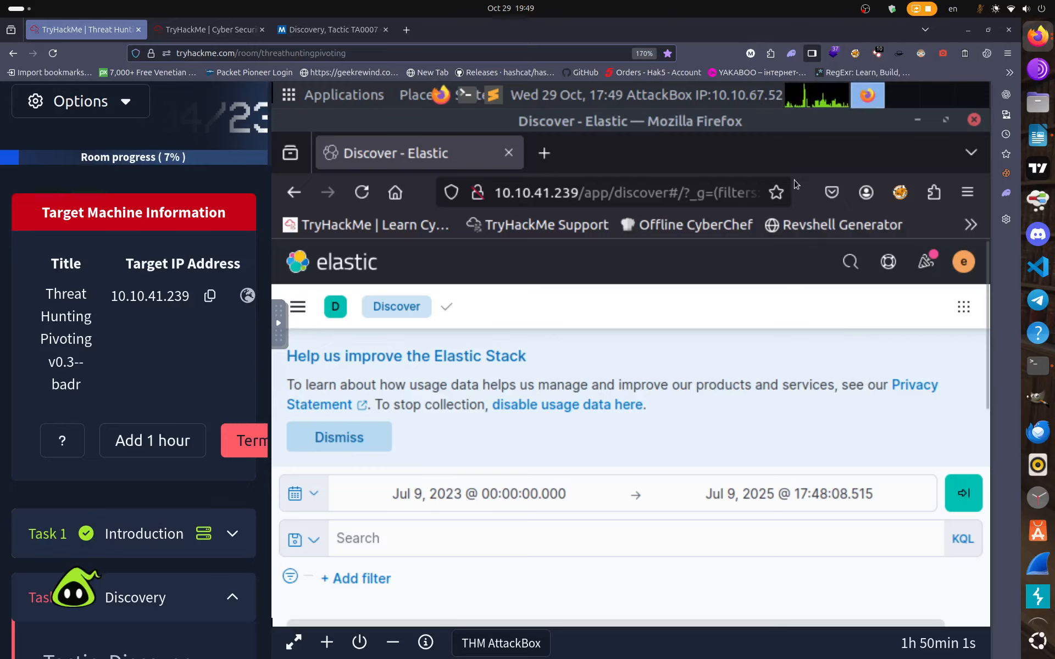
Change the end time of day to 23:30:00.000.
left_click_drag(797, 166, 702, 180)
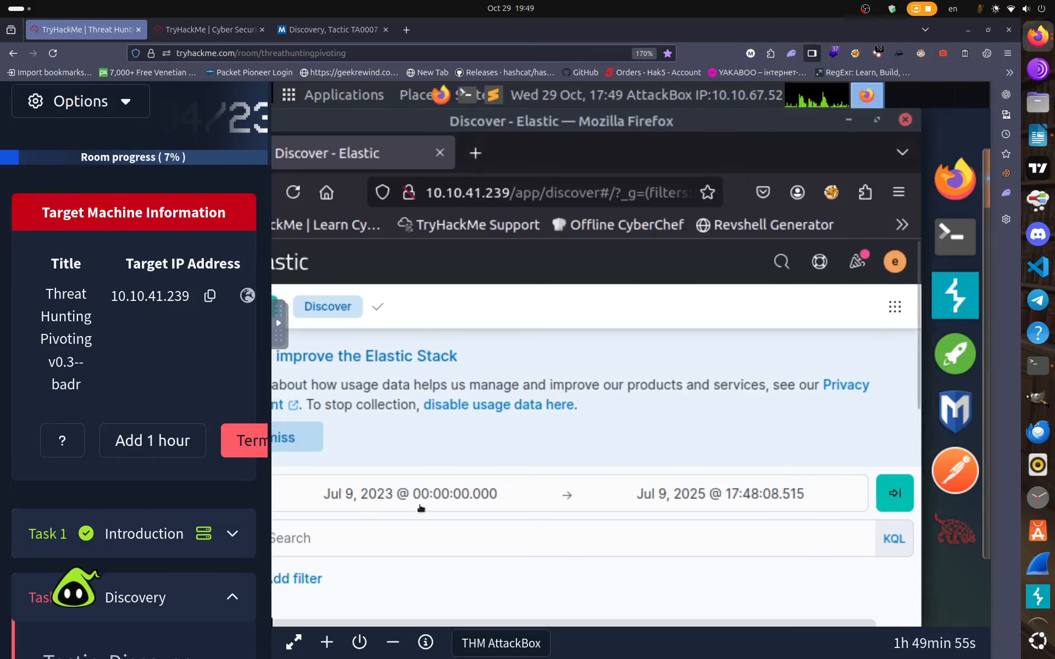
left_click(736, 496)
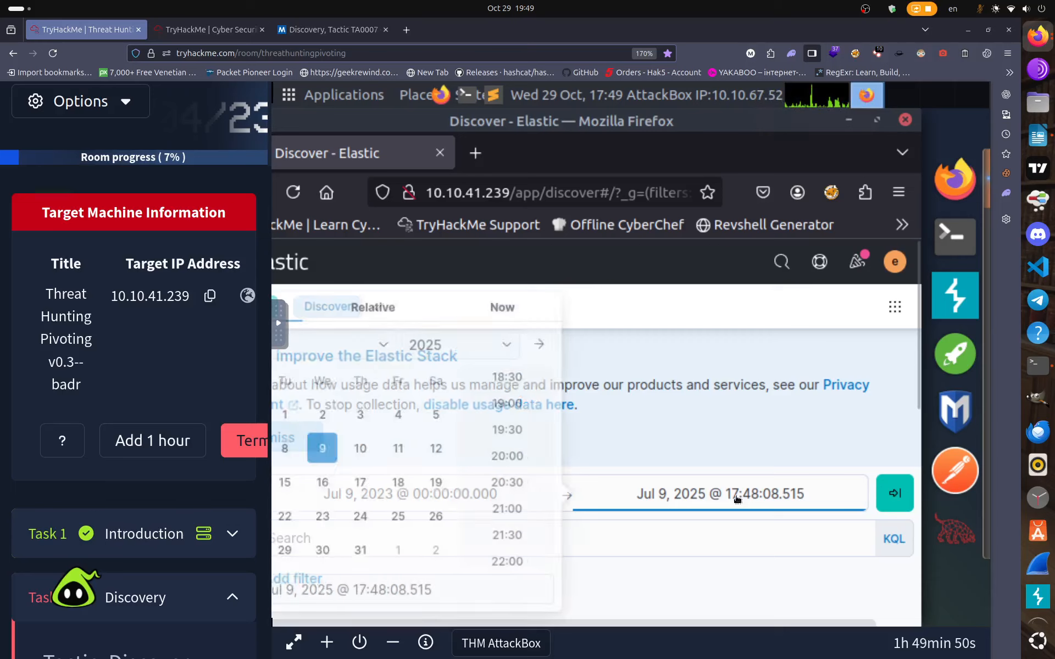
left_click(445, 582)
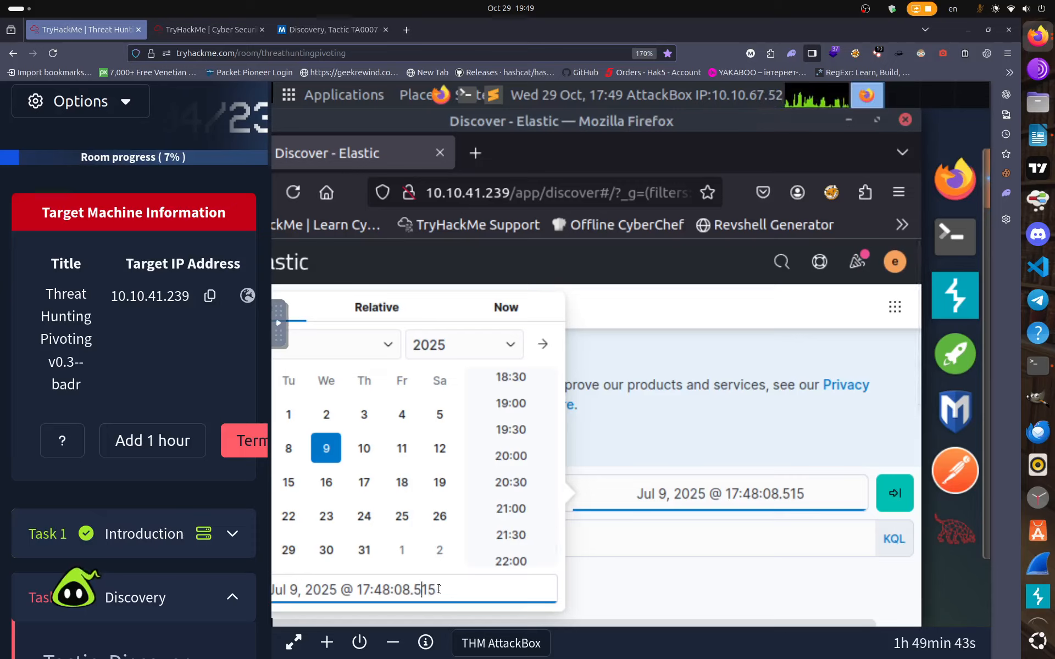
key("Left")
key("Left")
key("Left")
key("Left")
key("Left")
key("Left")
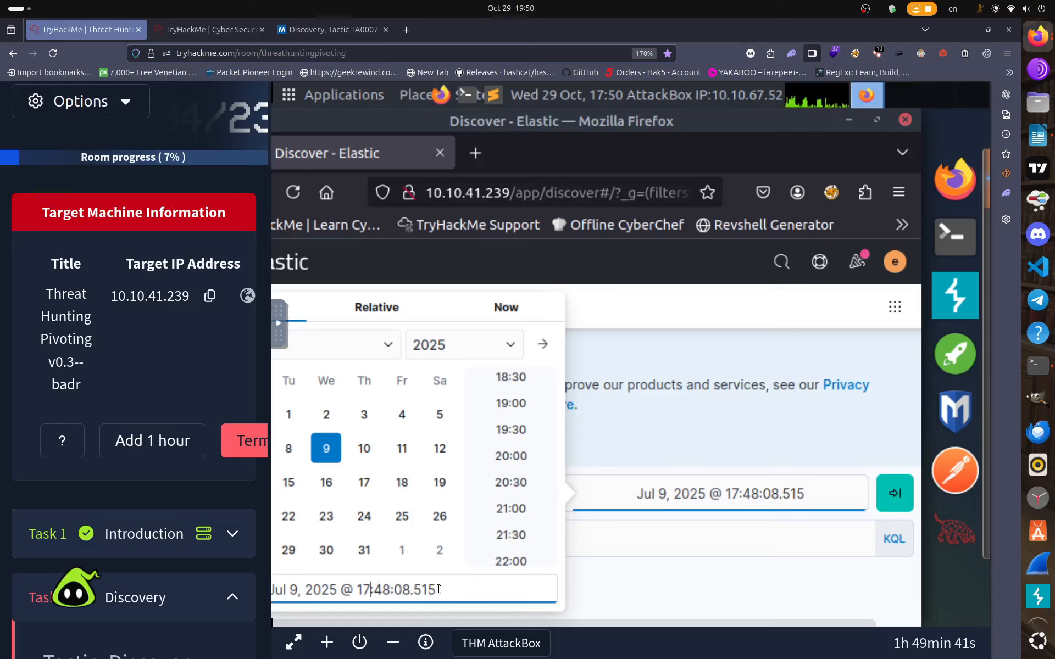
key("BackSpace")
key("BackSpace")
type("23")
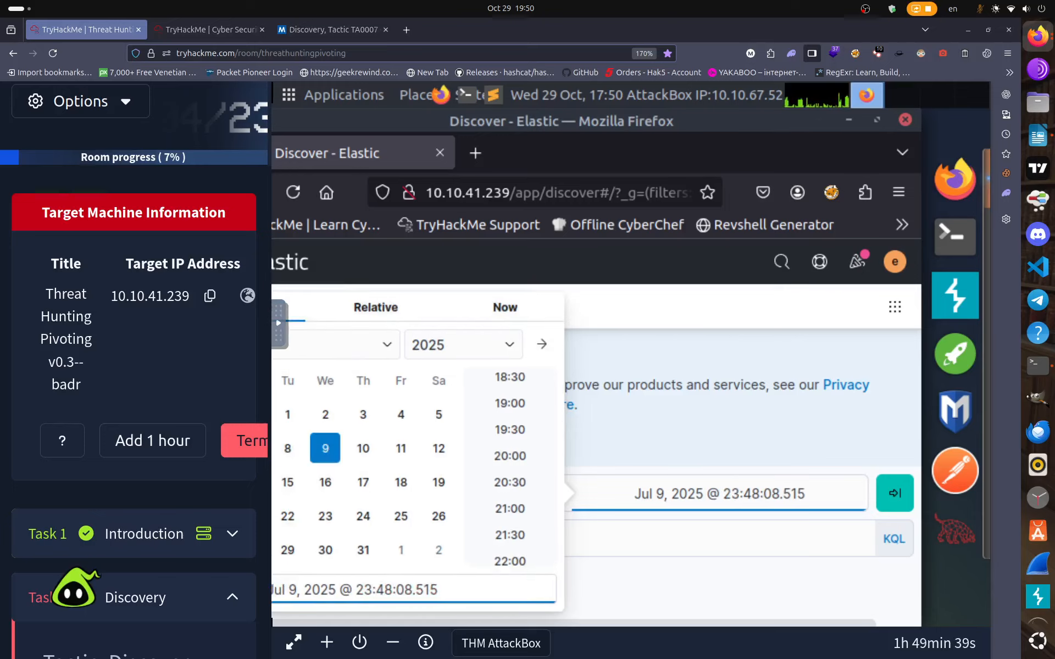
key("BackSpace")
key("BackSpace")
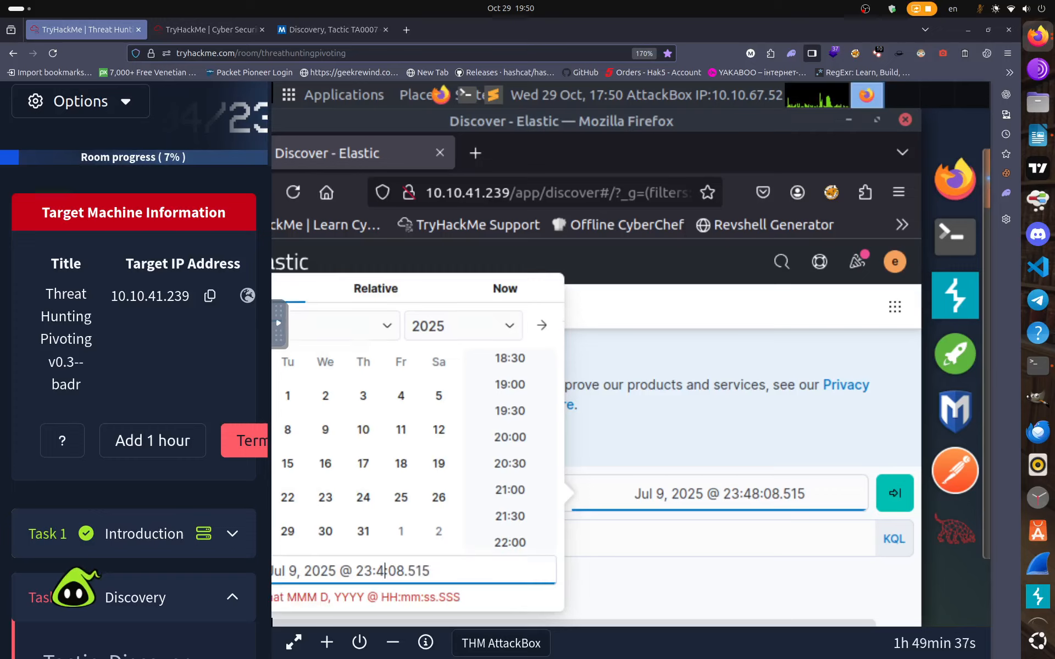
key("BackSpace")
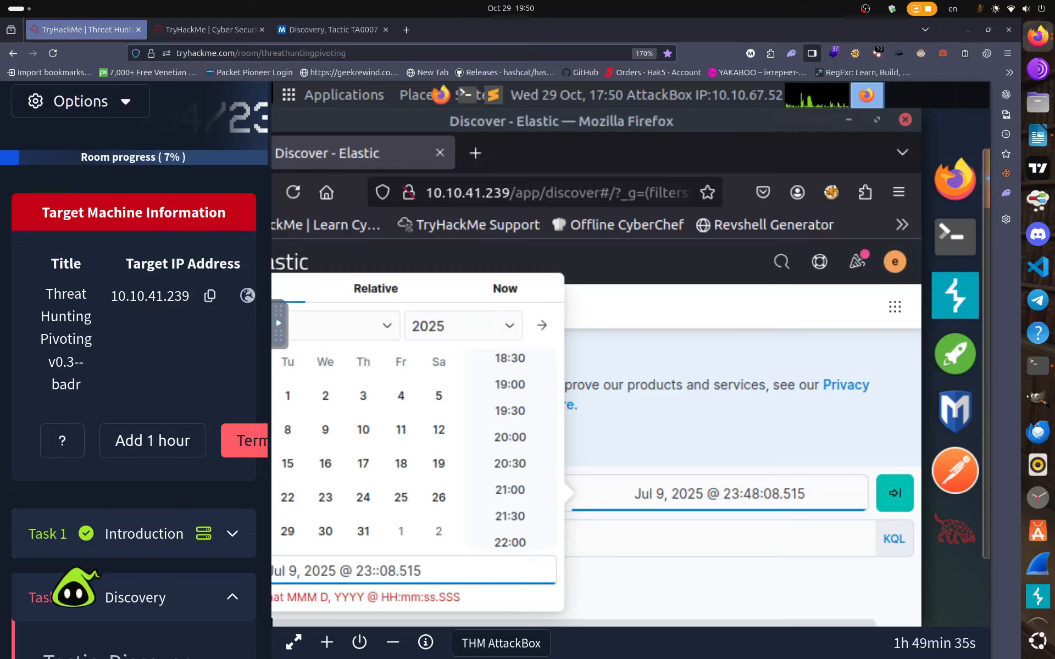
type("30")
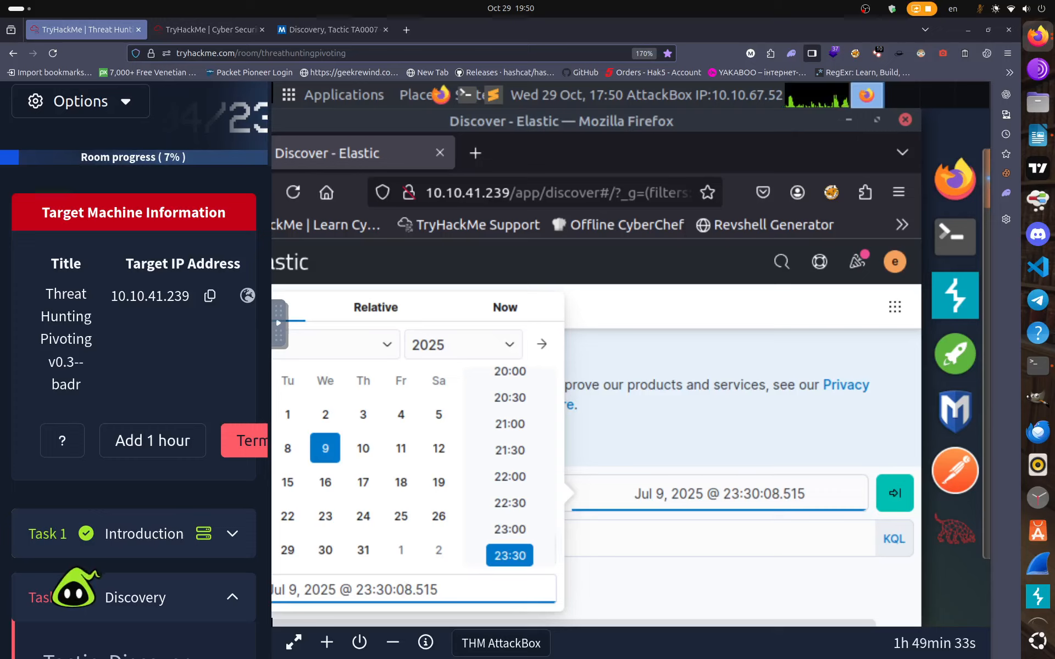
key("Delete")
type("0")
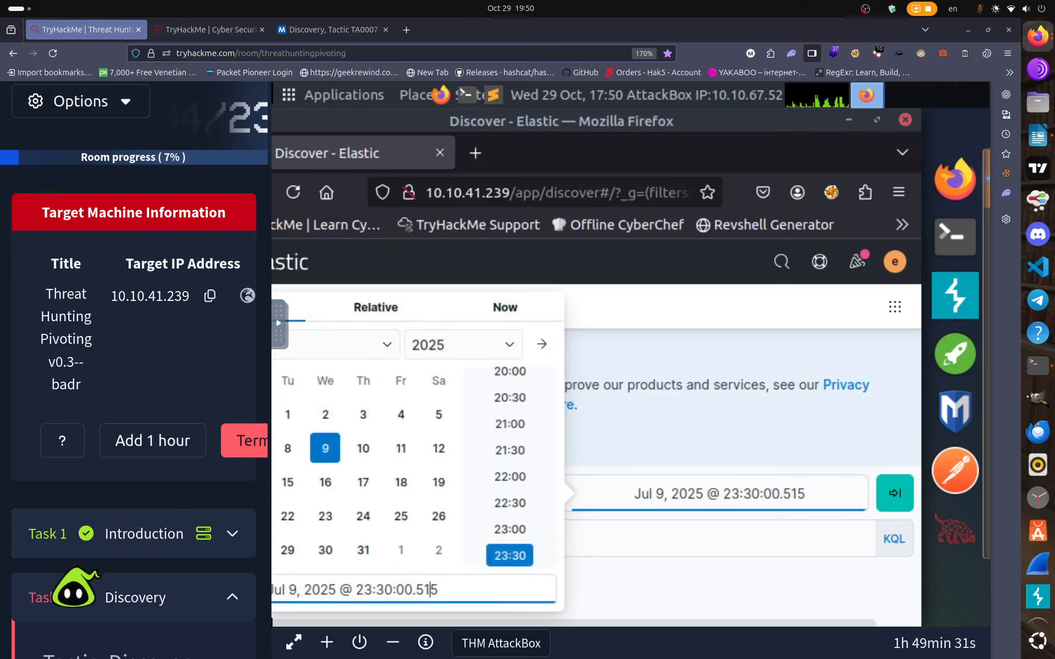
key("BackSpace")
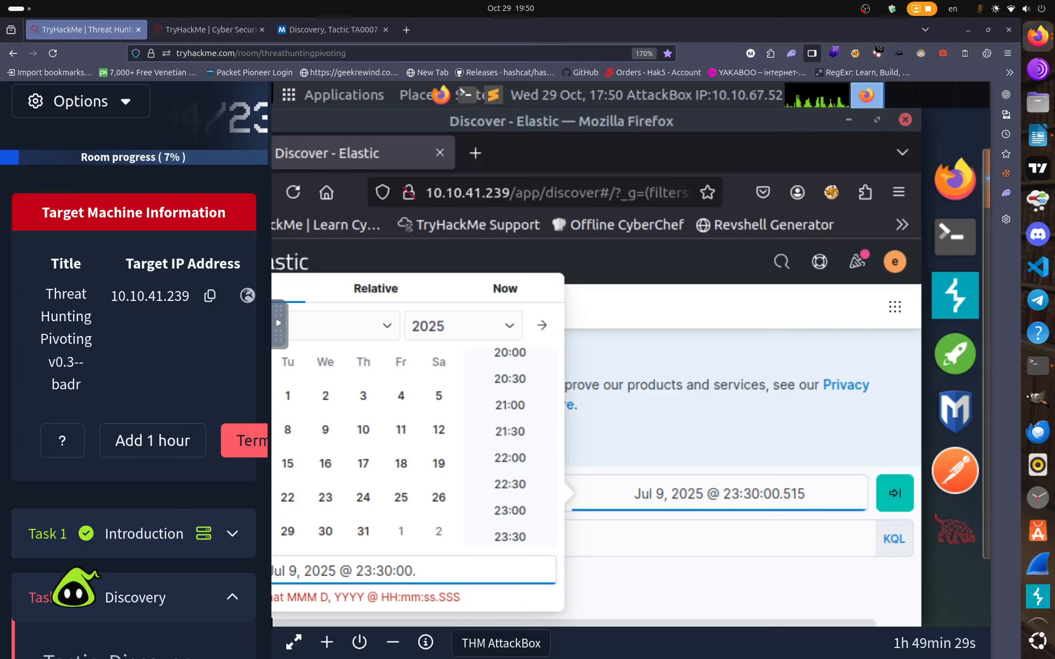
type("000")
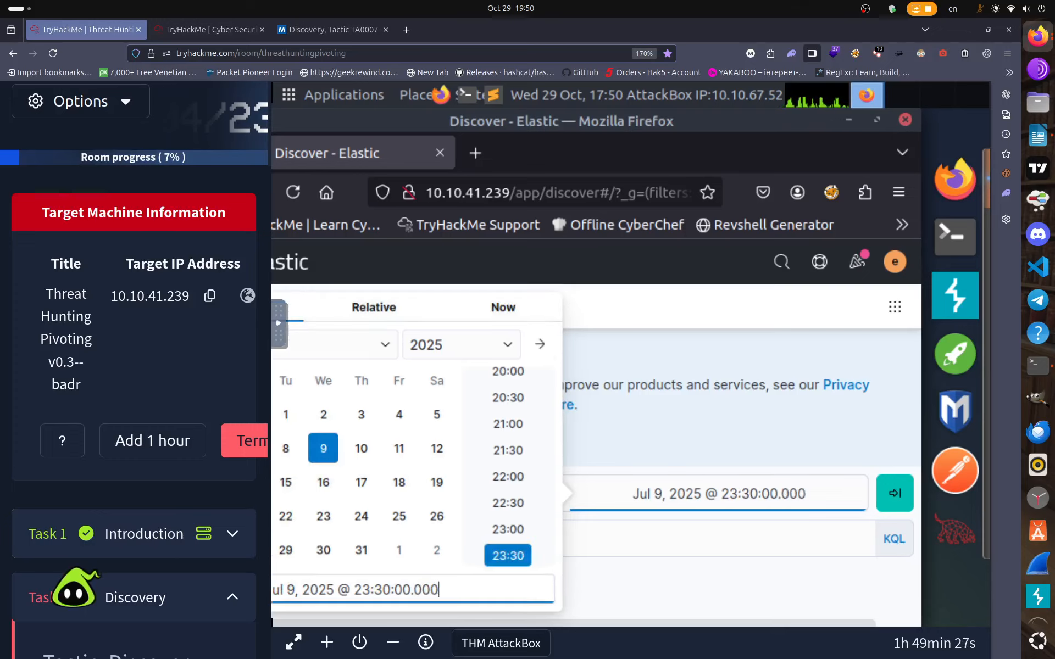
left_click(895, 493)
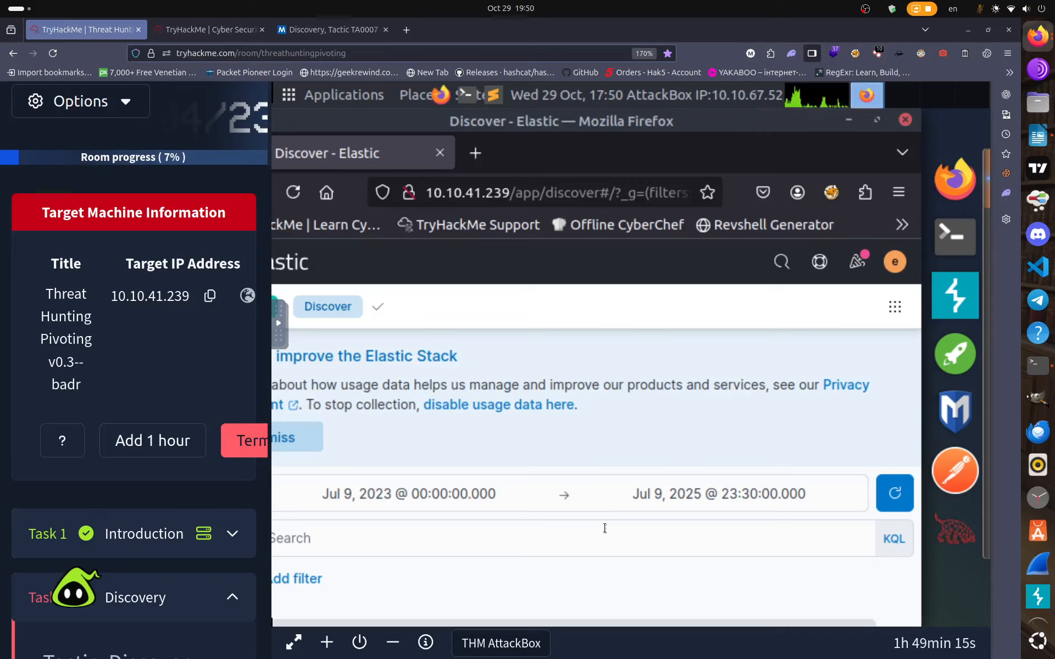
Correct the end year to 2023 and apply the Jul 9, 2023 range.
left_click(725, 494)
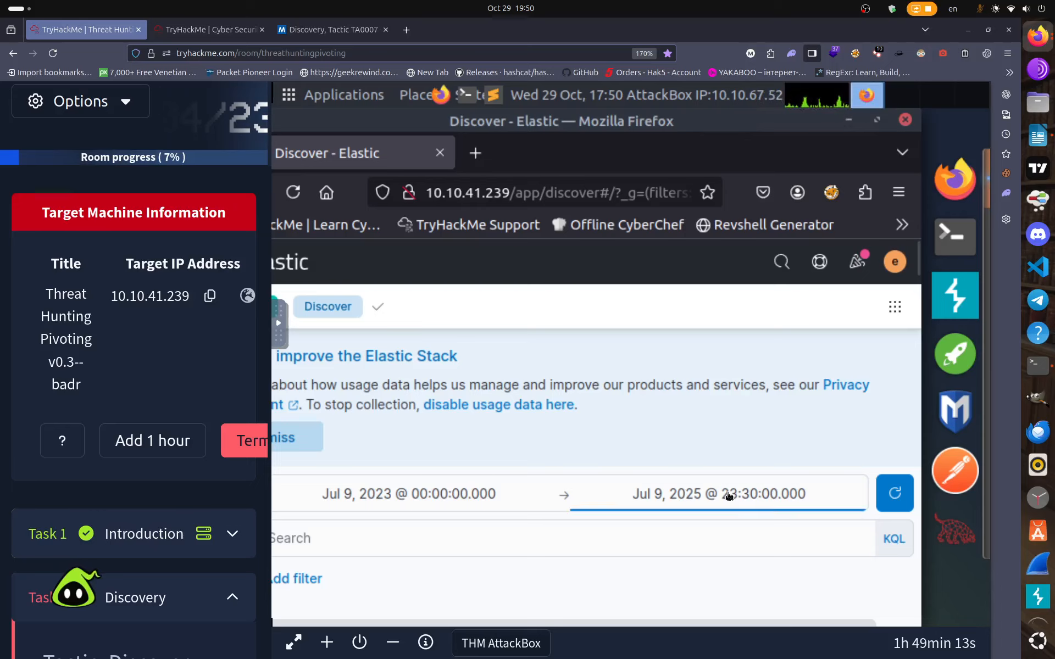
left_click(342, 598)
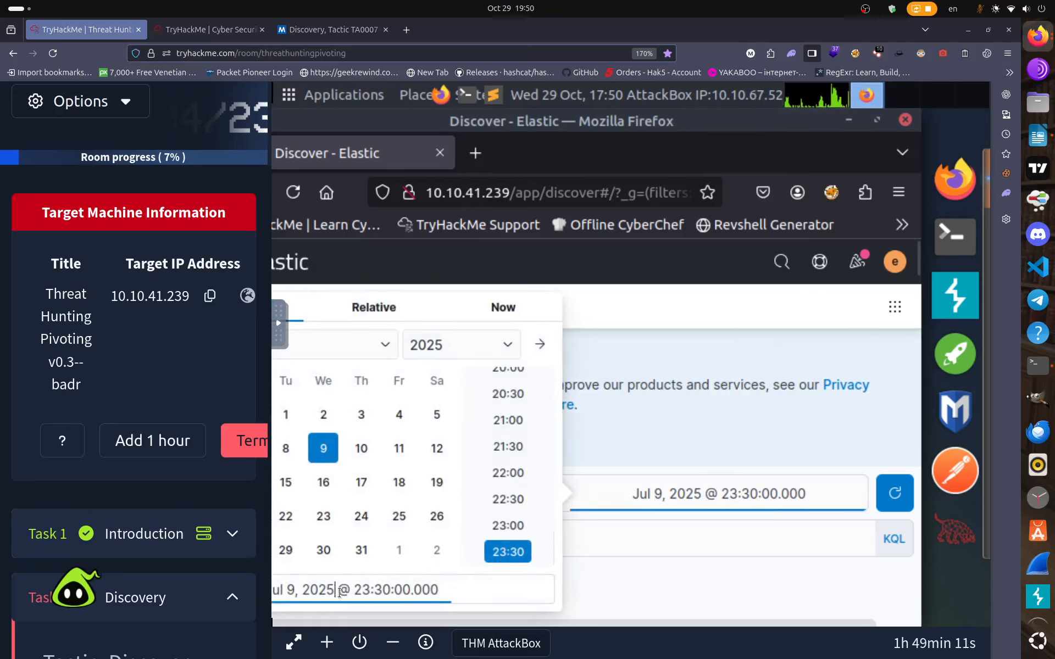
key("BackSpace")
type("3")
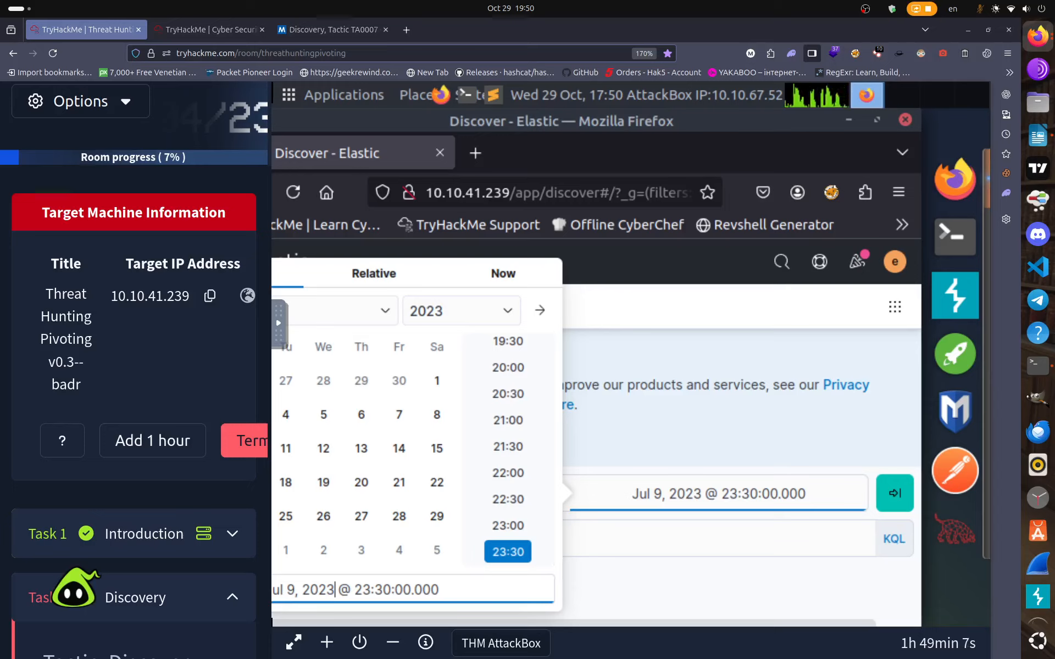
left_click(882, 501)
left_click(883, 500)
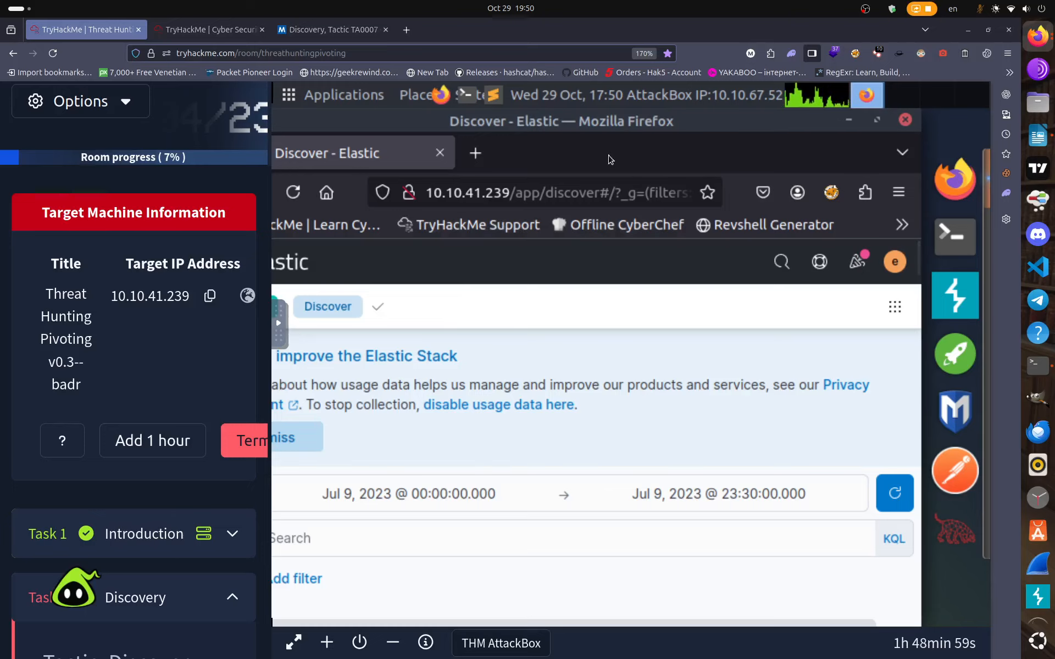
Close the duplicate TryHackMe fullscreen-vms tabs and go back to the Threat Hunting room tab.
key("F11")
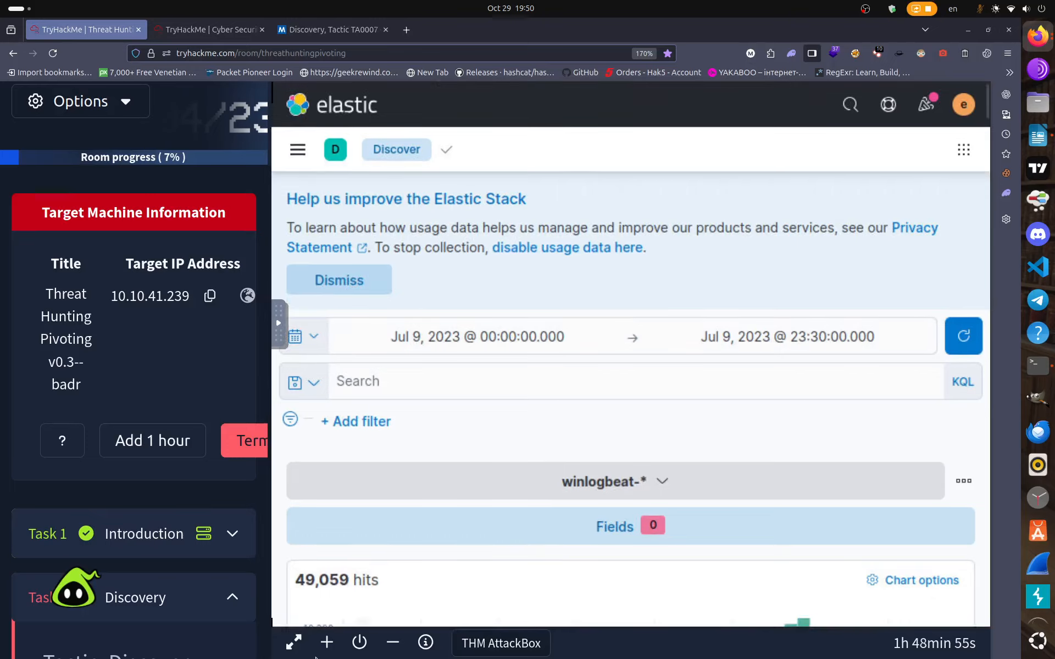
left_click(294, 642)
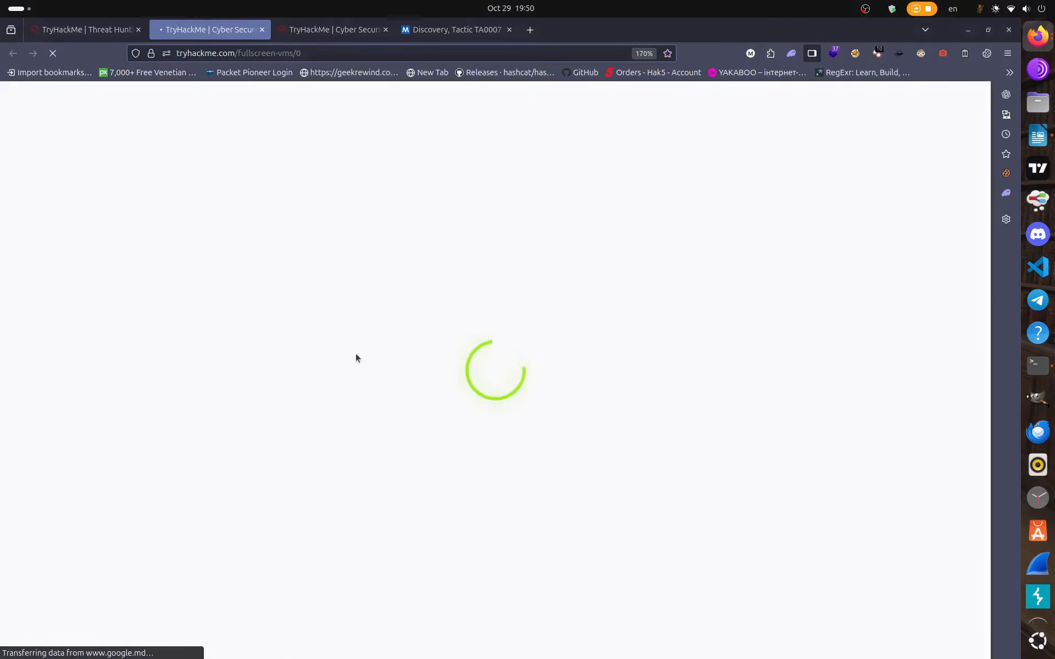
left_click(348, 34)
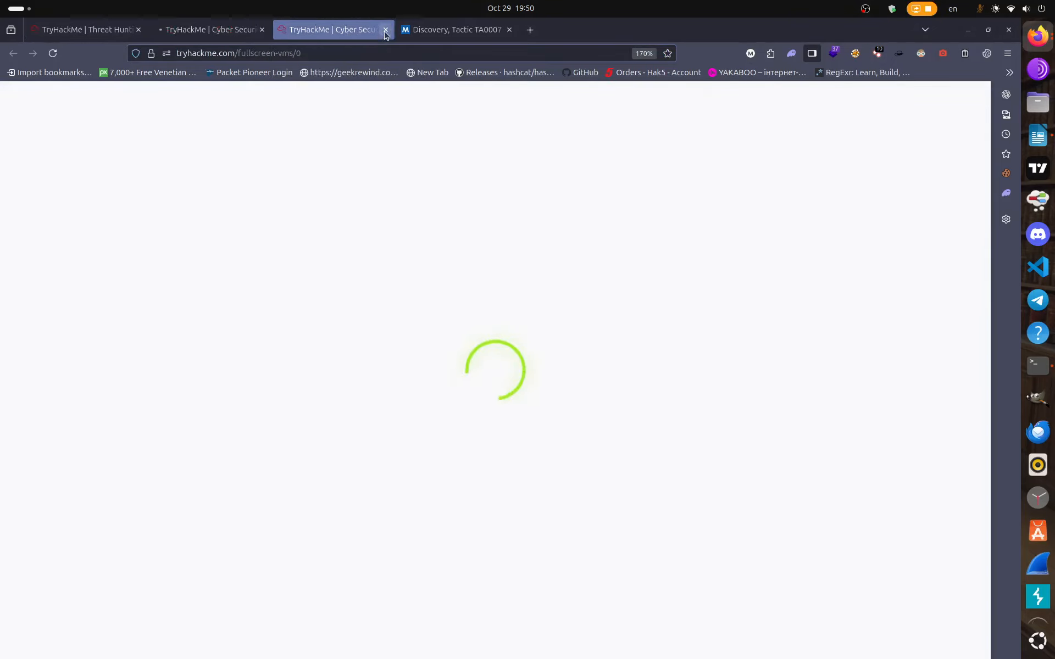
left_click(385, 30)
left_click(262, 30)
left_click(82, 30)
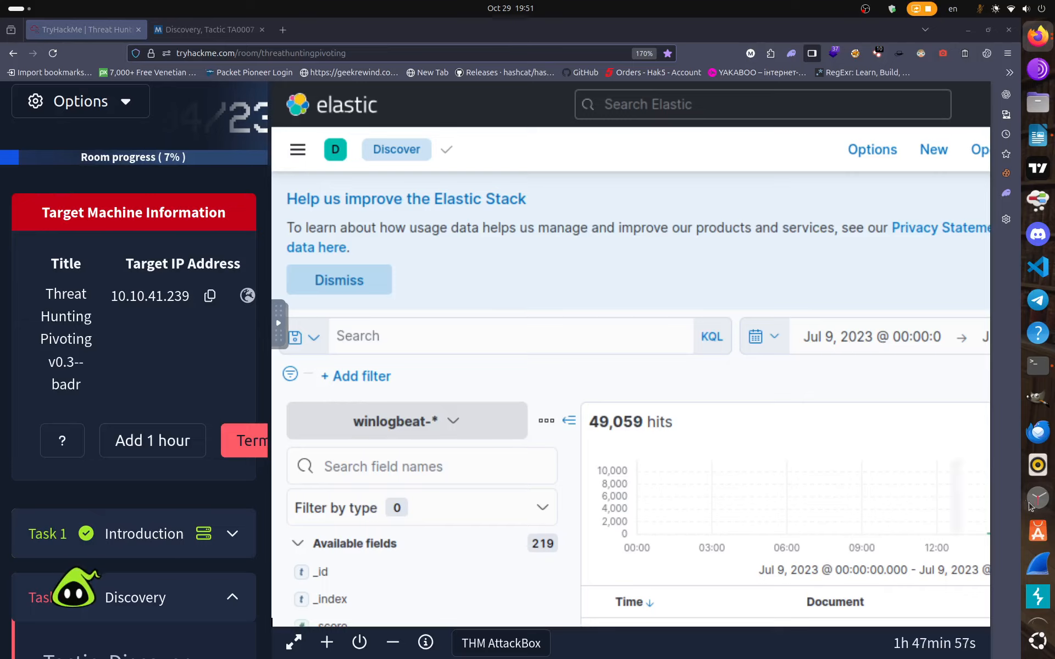
Filter the field list for 'winlog.event_id' and add it as a results column.
scroll(1047, 547, "down", 2)
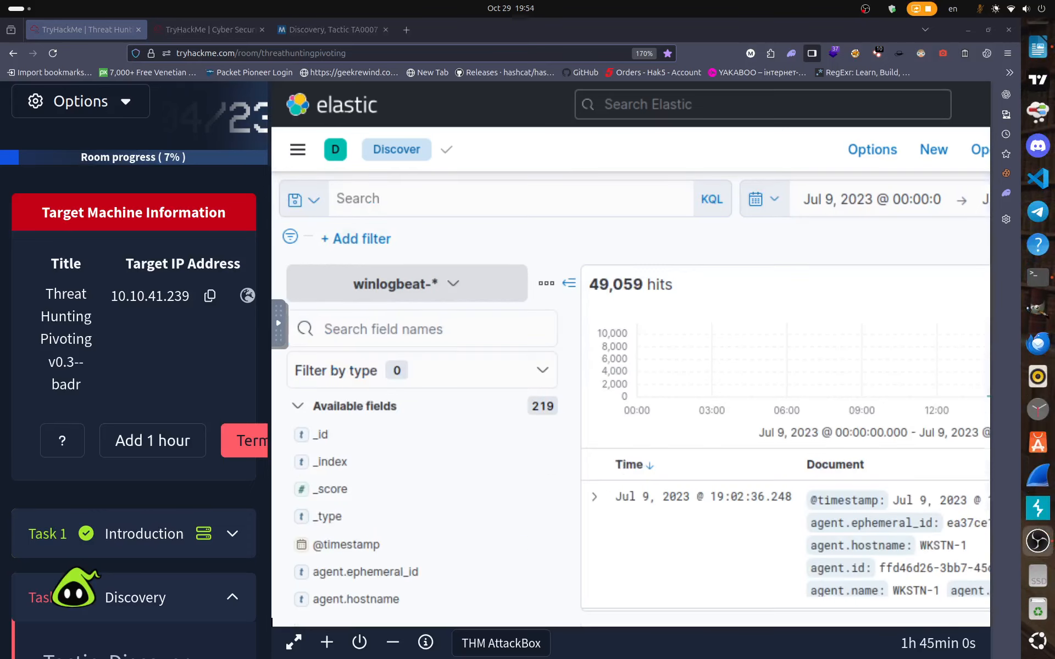
key("alt+Tab")
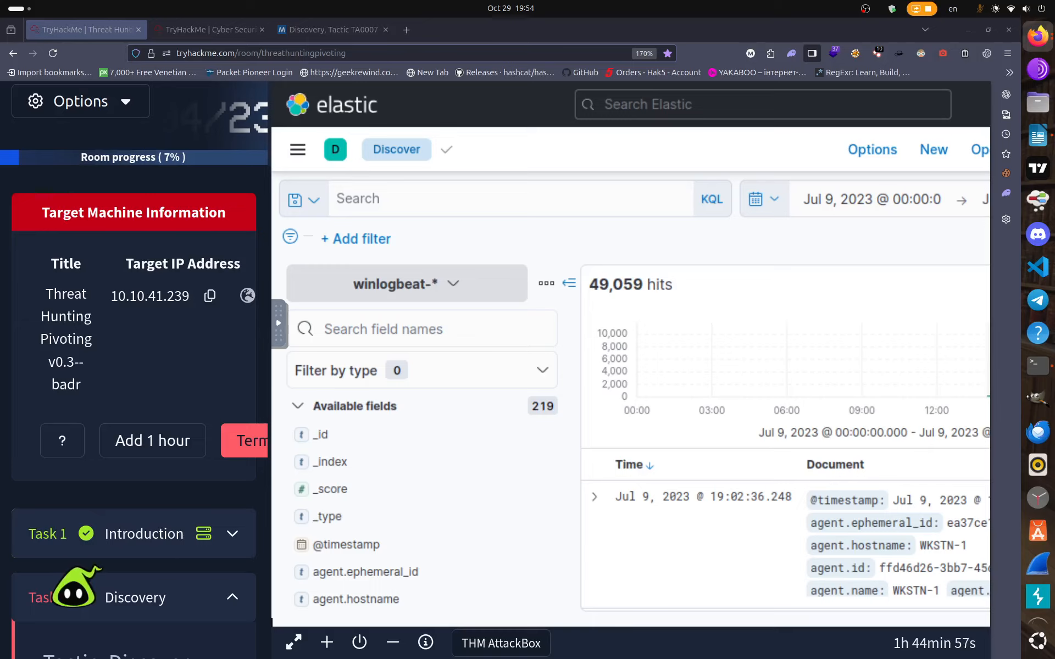
left_click(404, 329)
type("w")
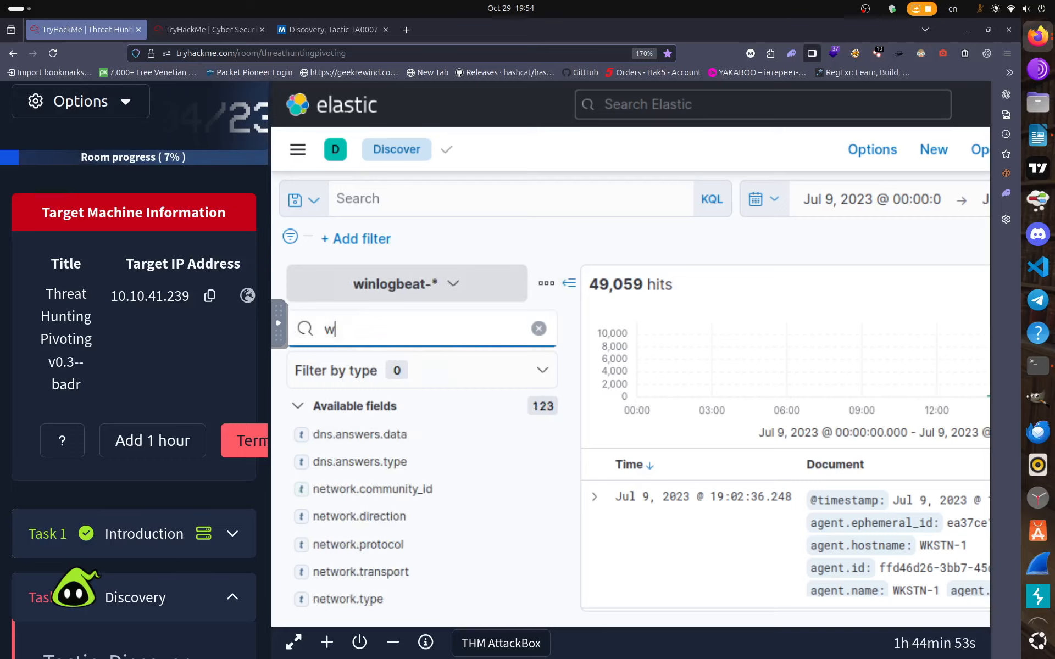
type("inlo")
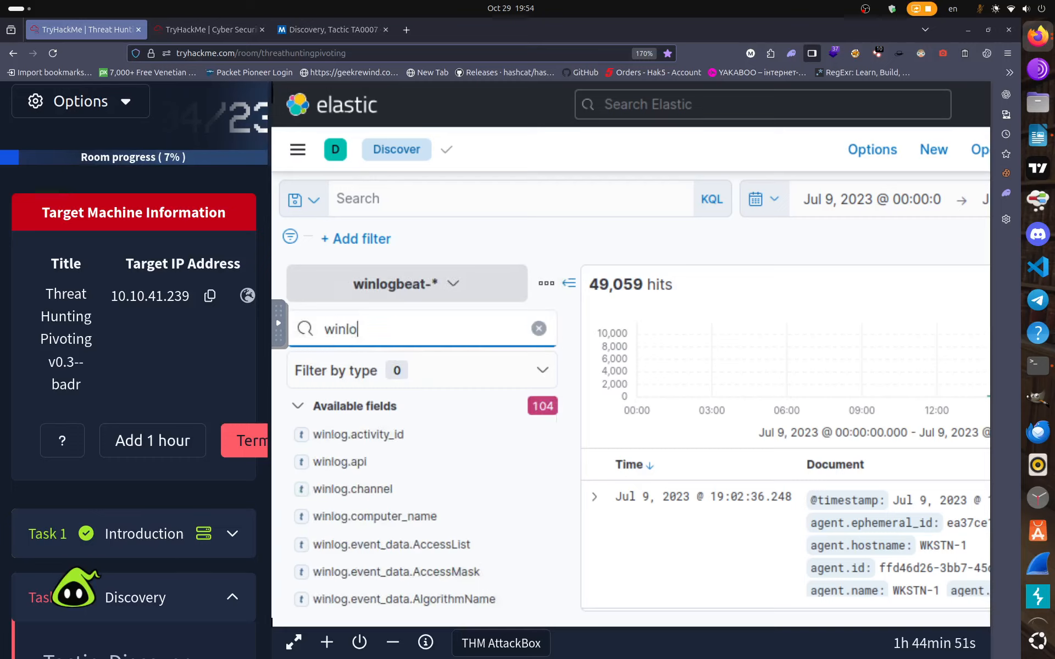
type("g.event")
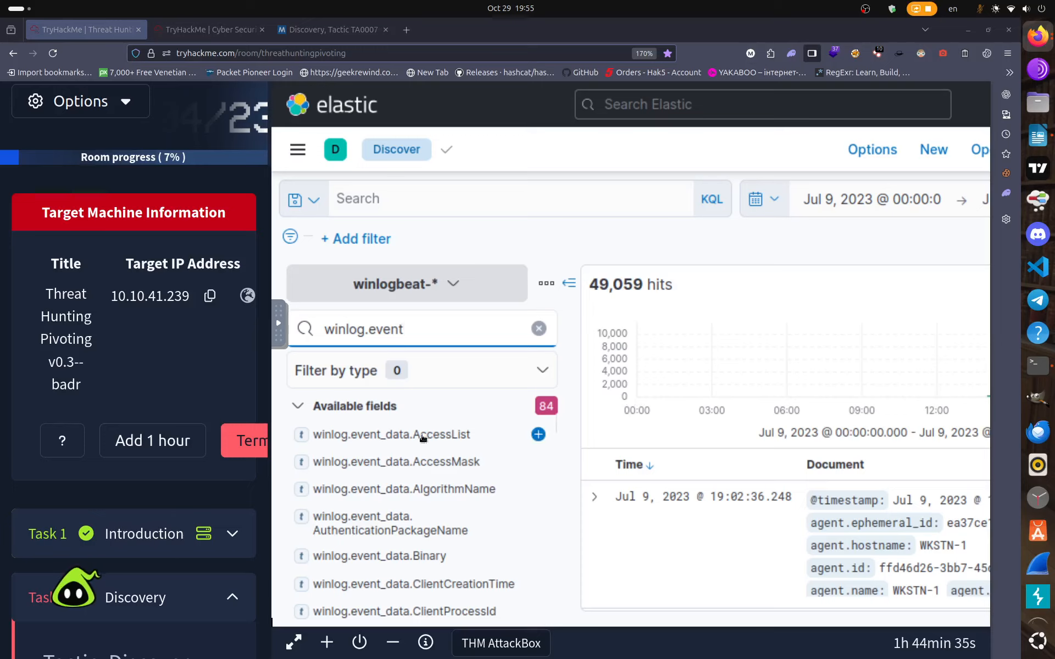
scroll(423, 439, "down", 5)
scroll(423, 443, "up", 5)
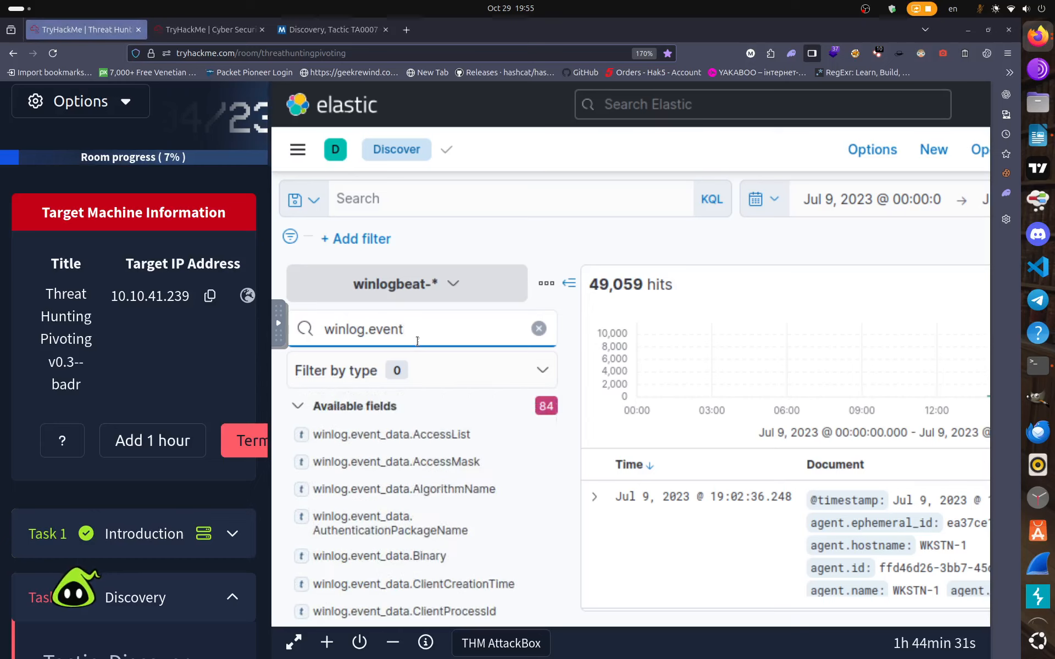
type("id")
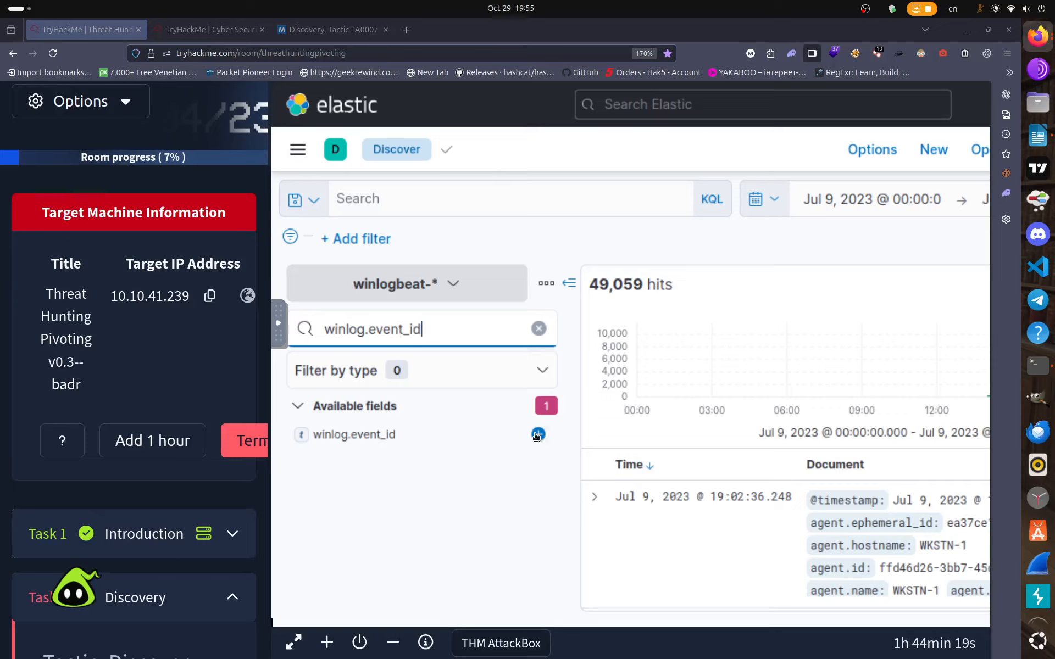
left_click(537, 436)
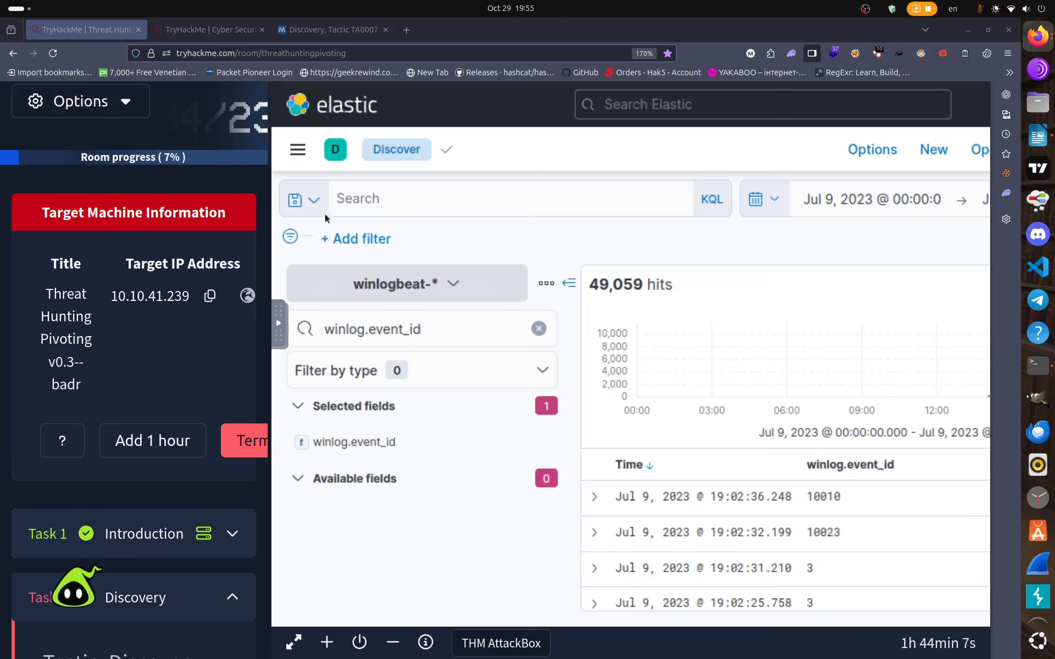
Run the KQL query winlog.event_id:1, fixing typos in the field name along the way.
left_click(359, 204)
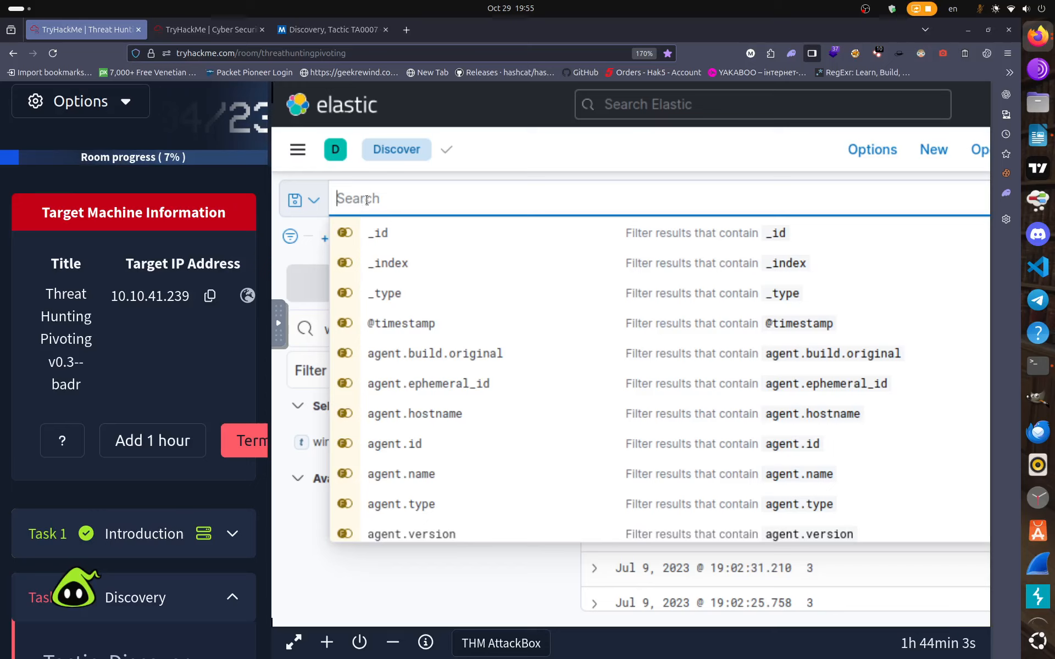
type("win")
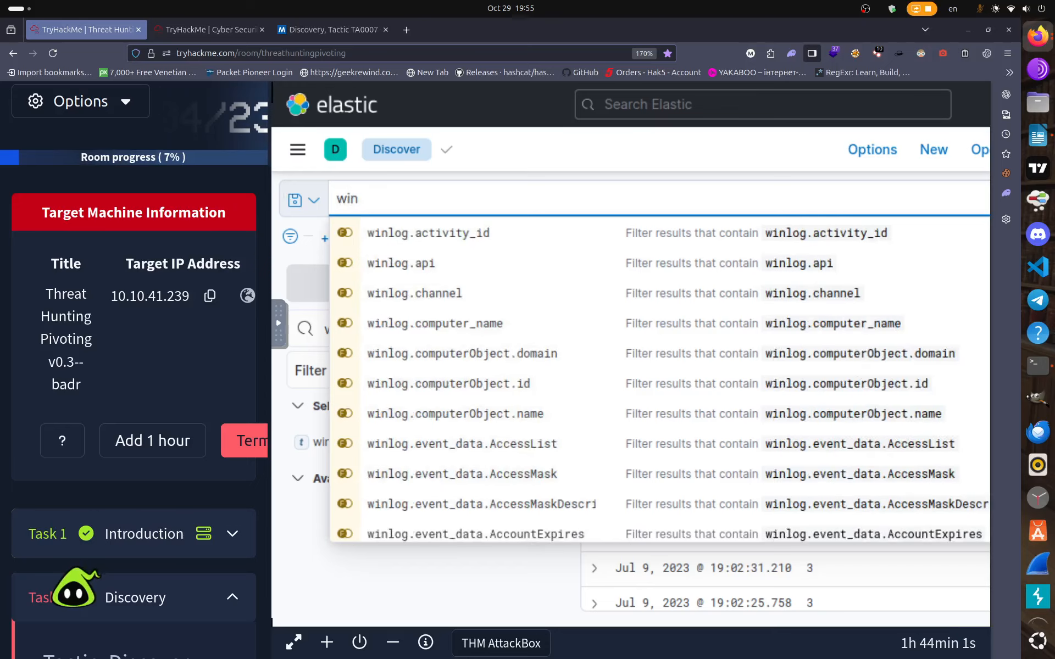
type("log")
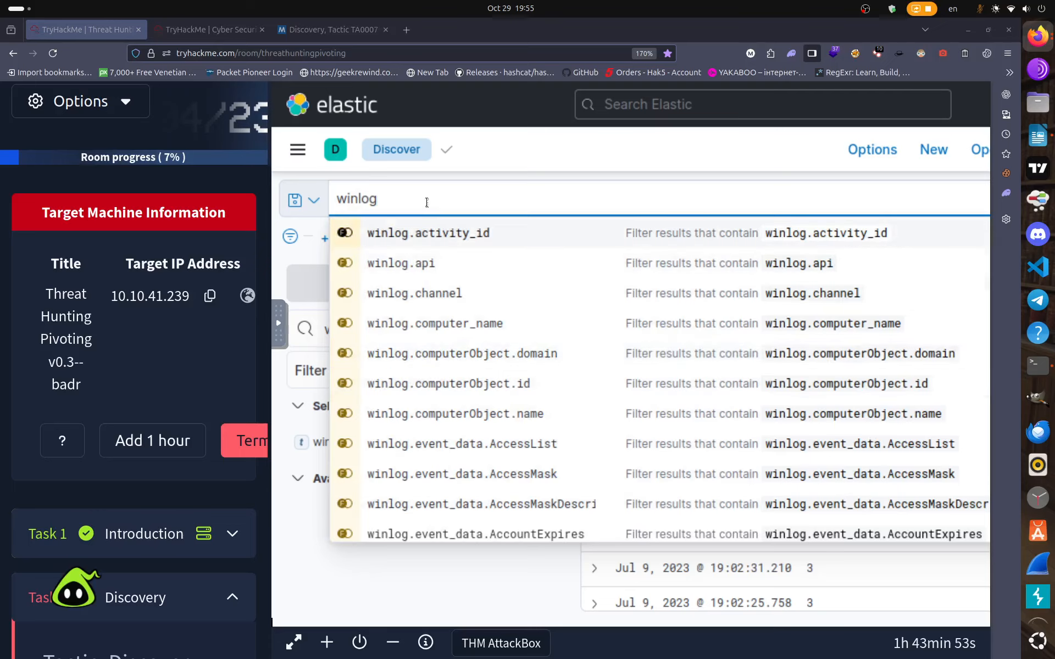
type("_")
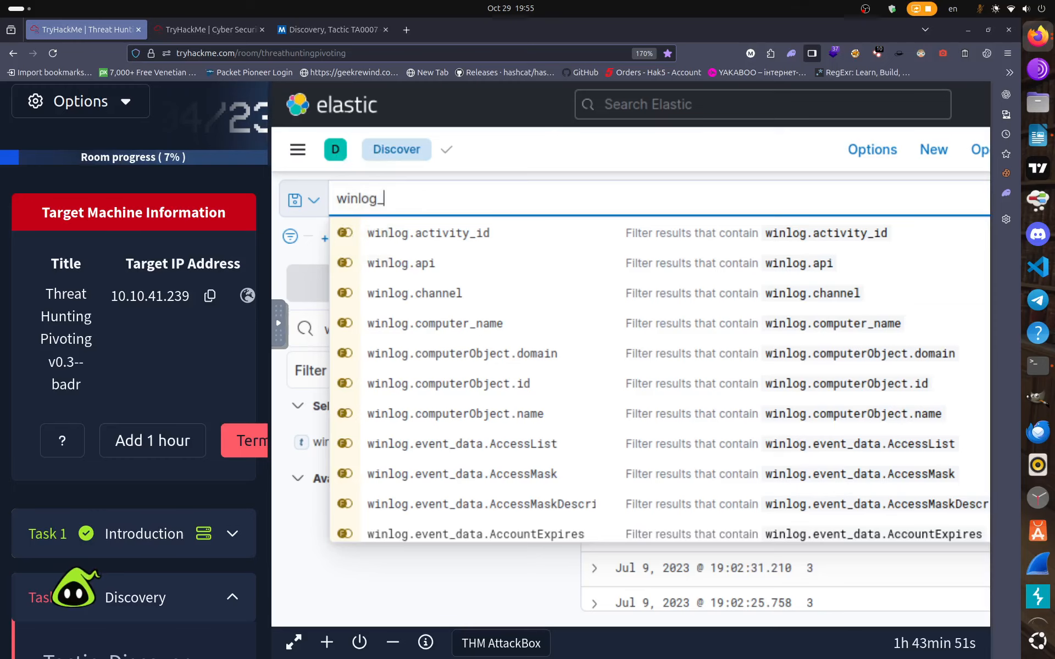
key("Escape")
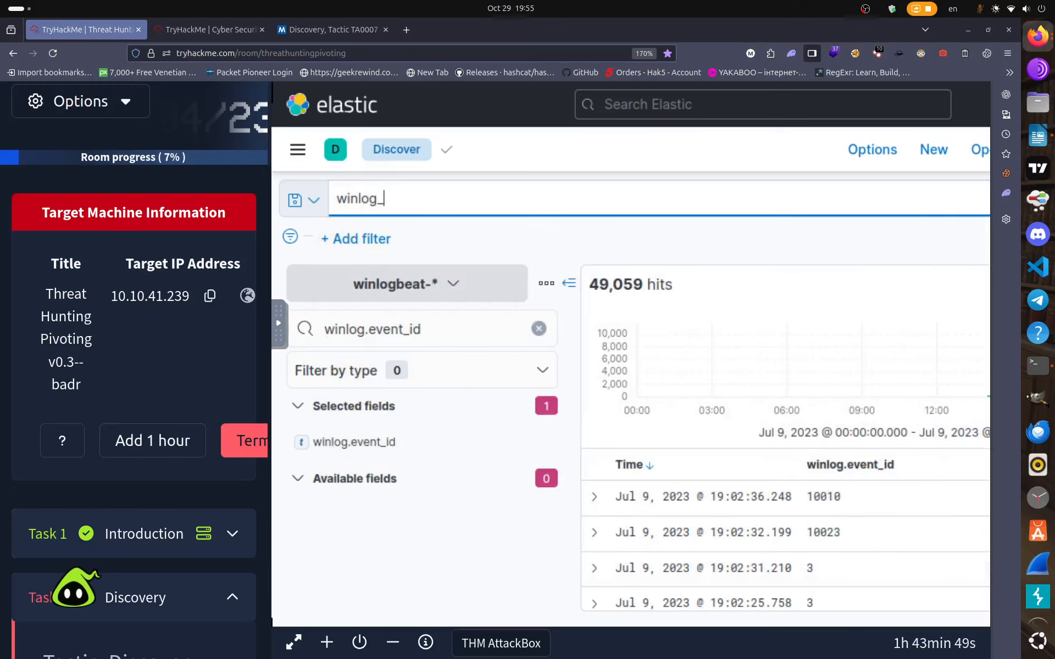
type("evebt_id")
key("Left")
key("Left")
key("Left")
key("Left")
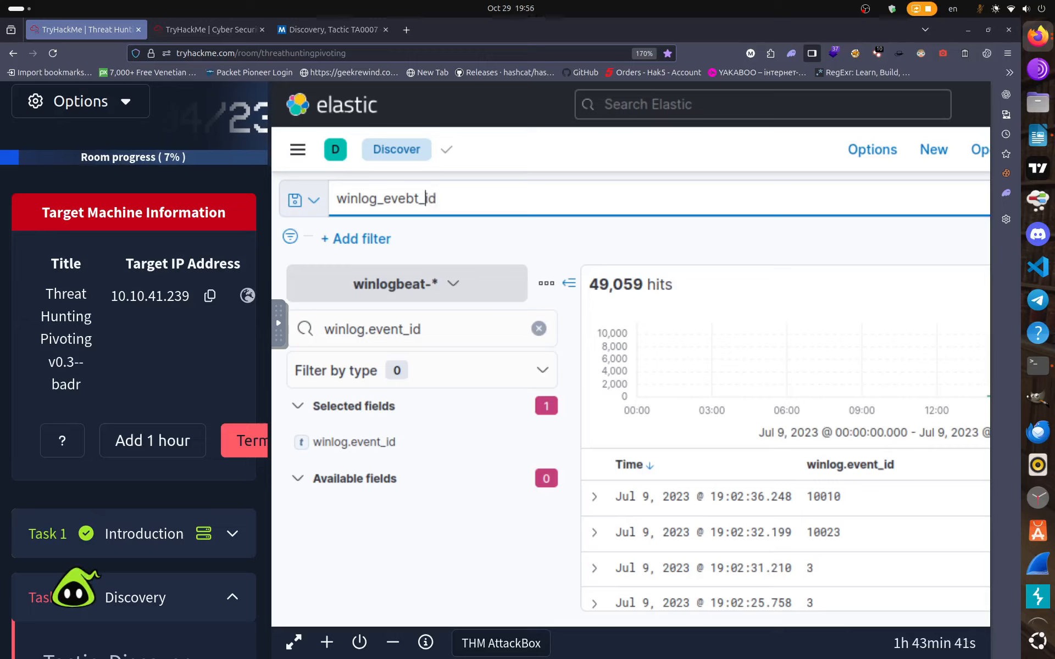
key("BackSpace")
type("n")
key("Left")
key("Left")
key("Left")
key("Left")
key("BackSpace")
type(".")
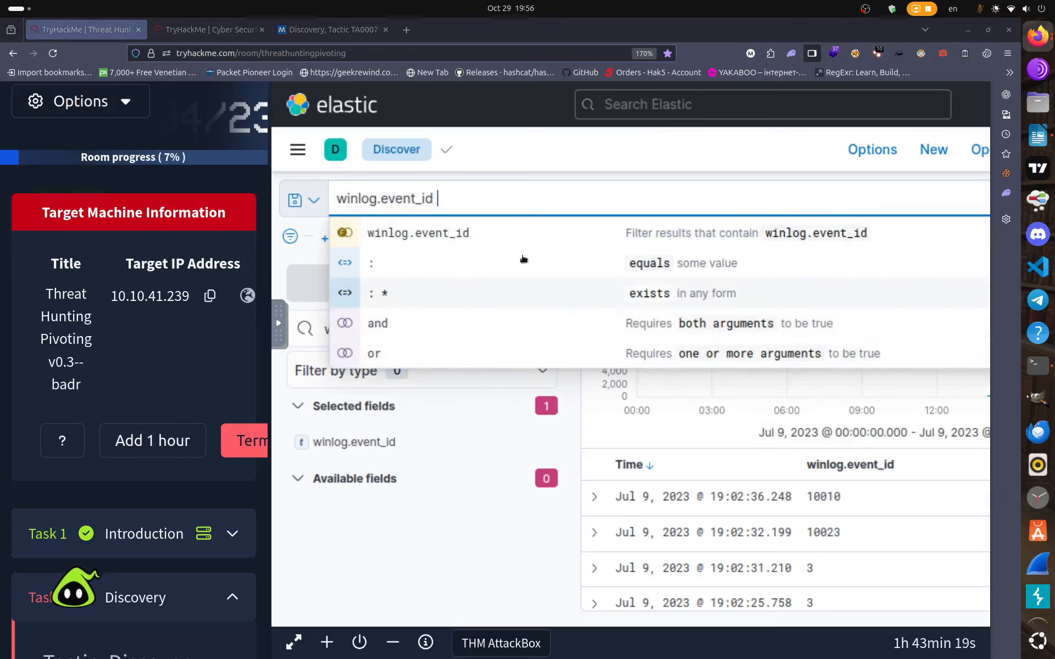
key("BackSpace")
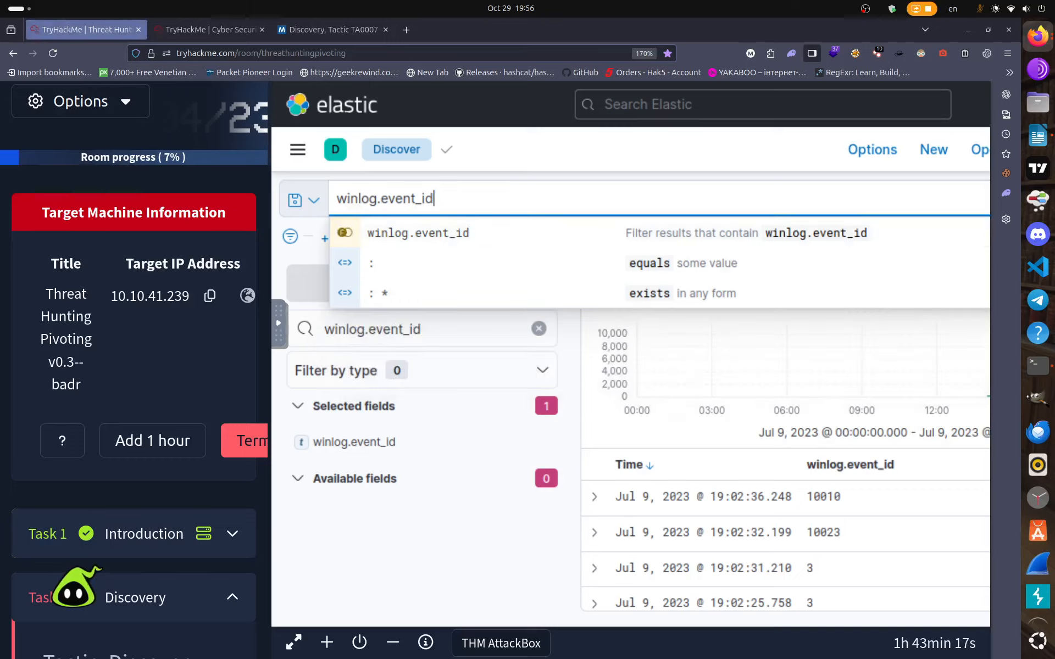
type(":1")
key("Return")
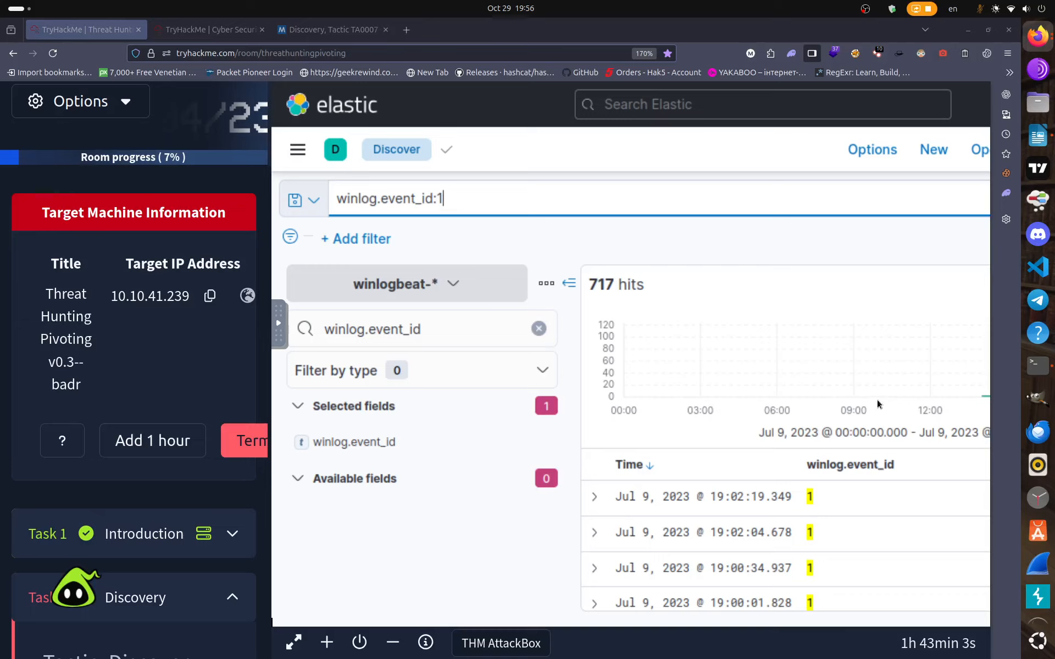
Append 'AND process.name:' to the winlog.event_id:1 query without running it.
left_click(203, 31)
left_click(86, 29)
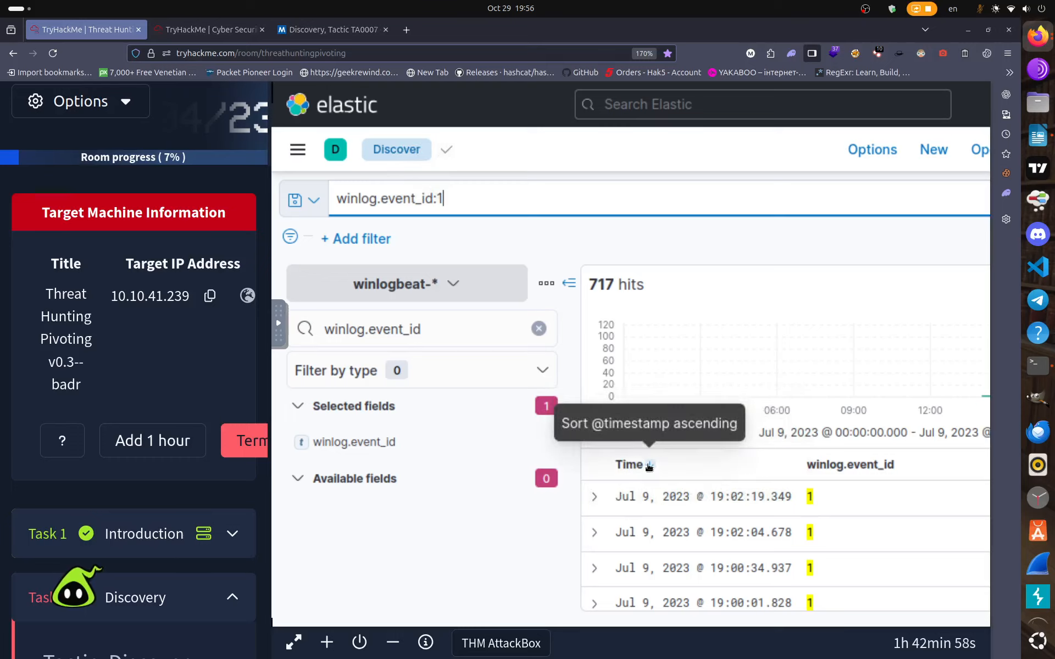
left_click(493, 203)
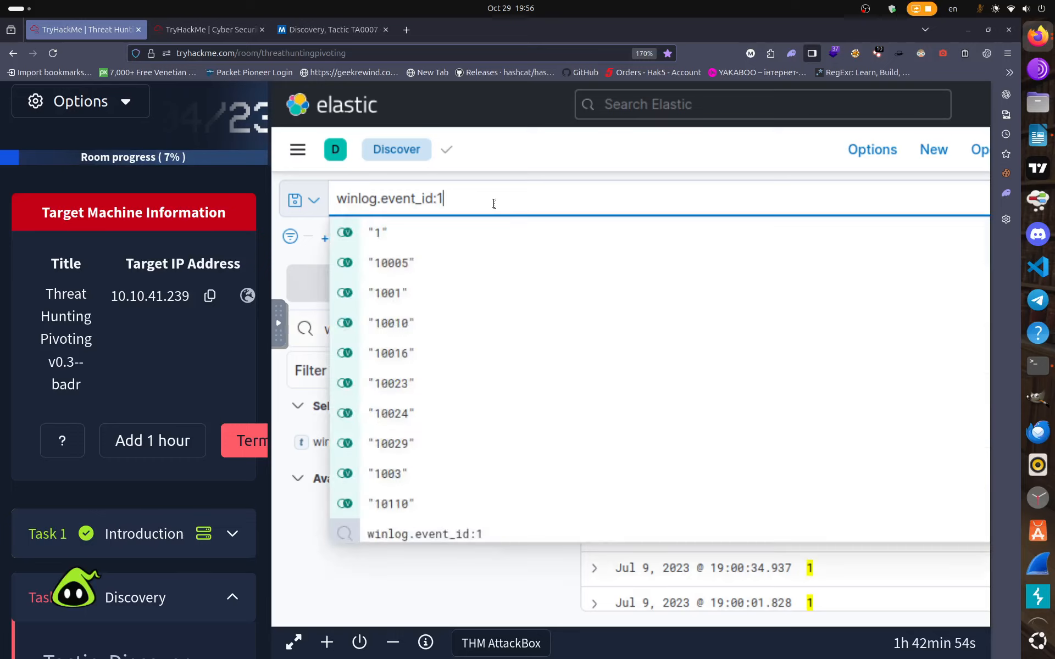
type("A")
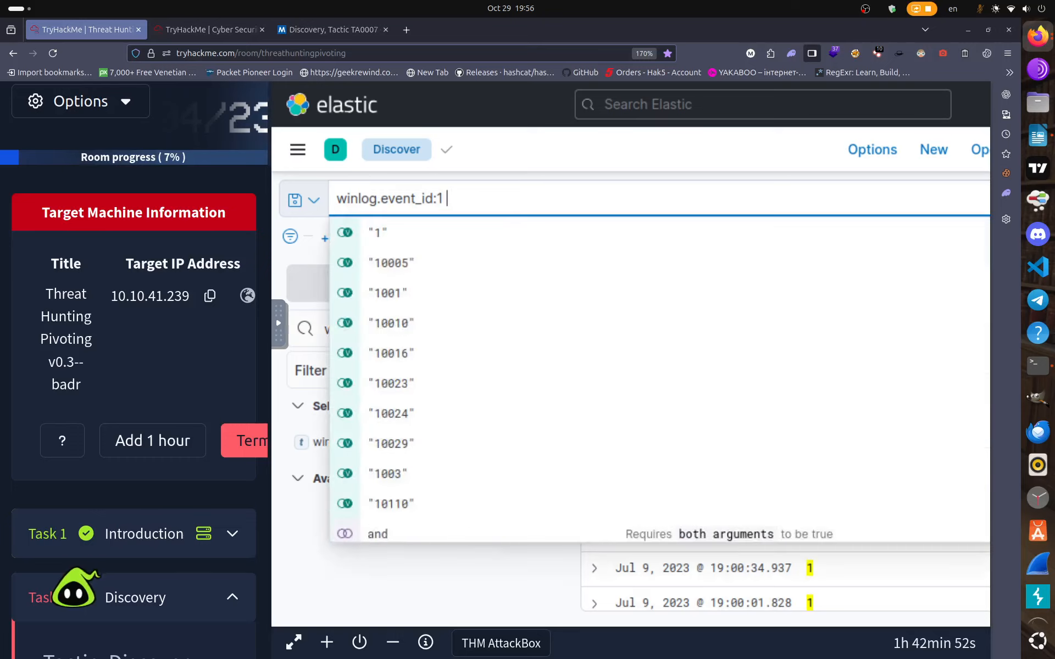
type("ND")
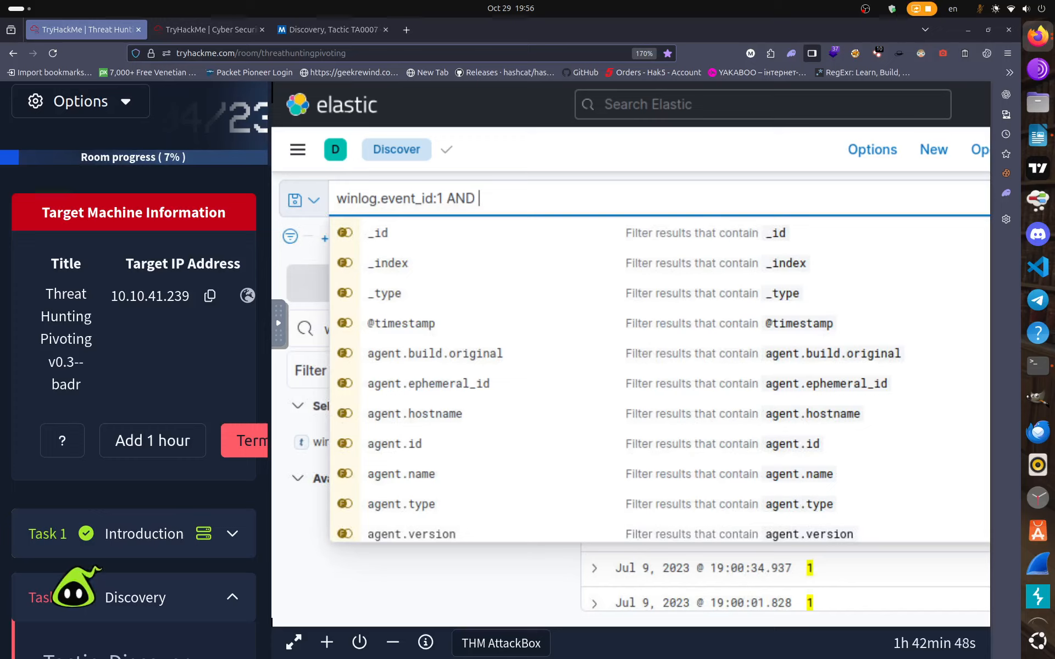
type(" pro")
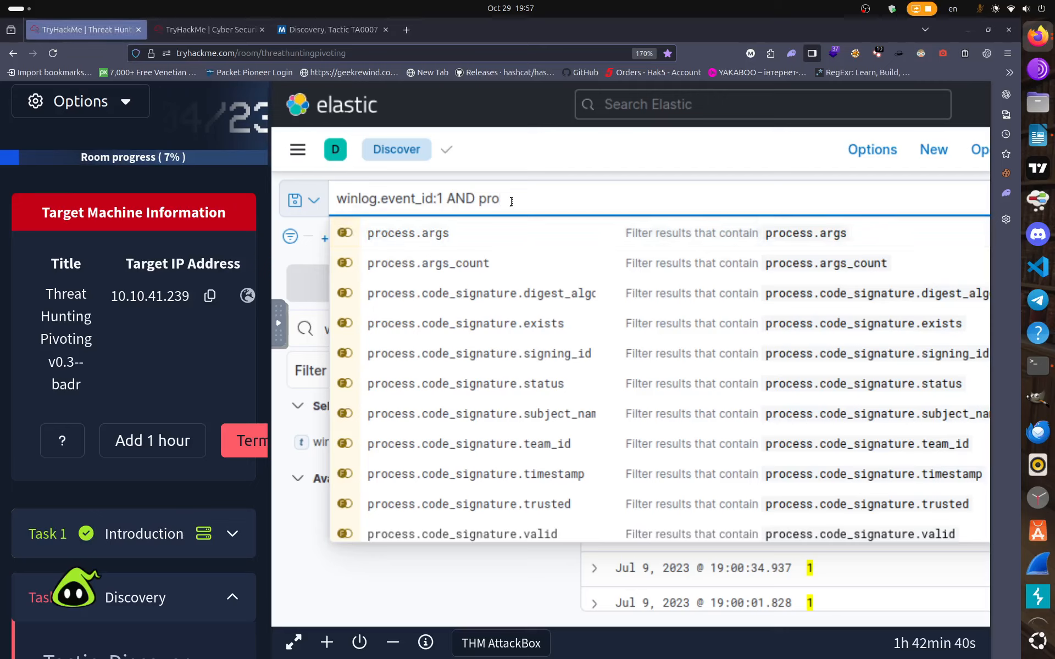
type("cess.name")
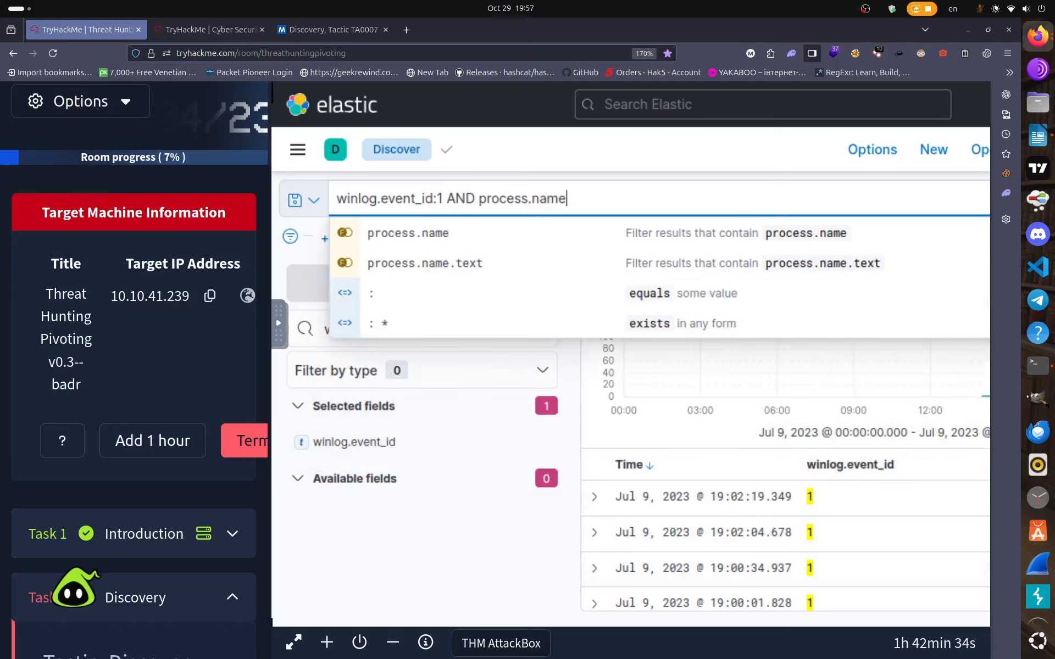
type(":")
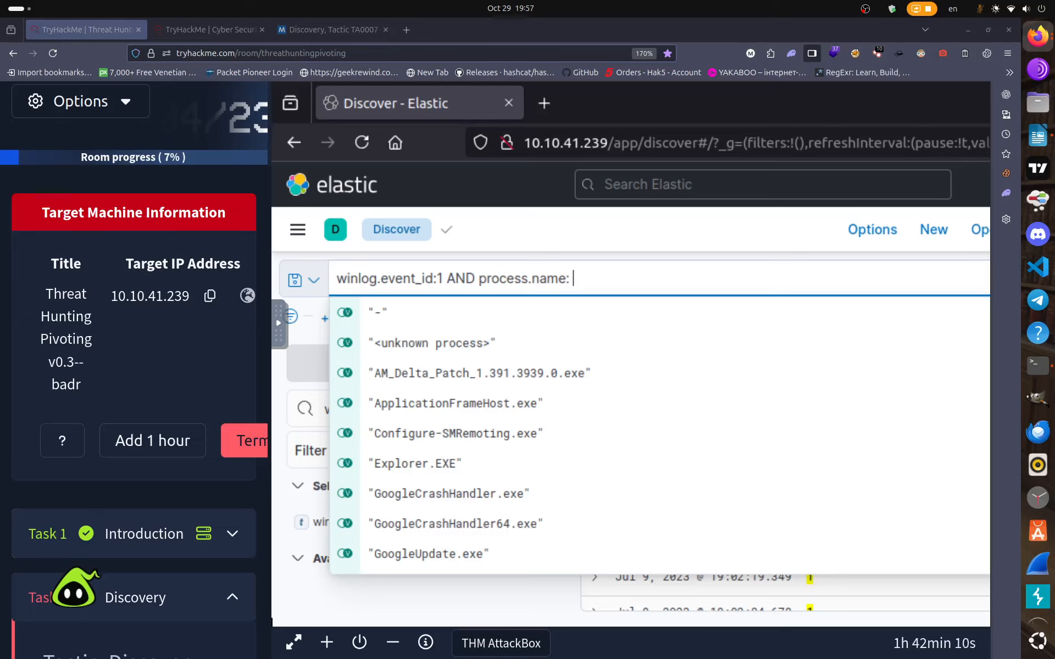
Scroll to the Discovery task's tool list and select whoami.exe through netstat.exe.
scroll(626, 384, "down", 2)
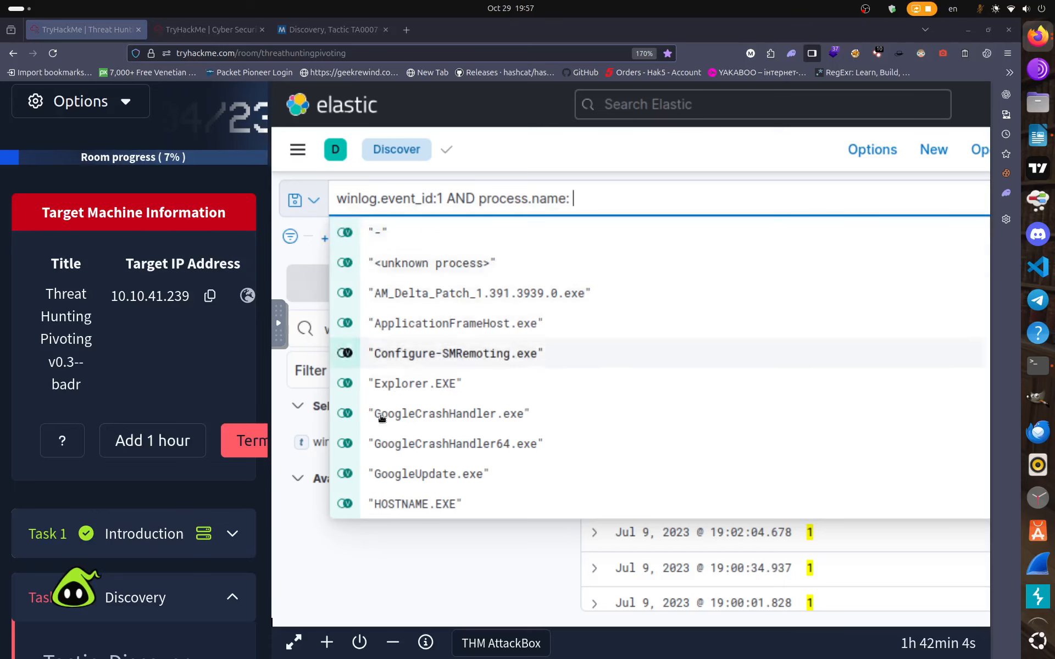
scroll(171, 486, "down", 10)
scroll(171, 487, "down", 18)
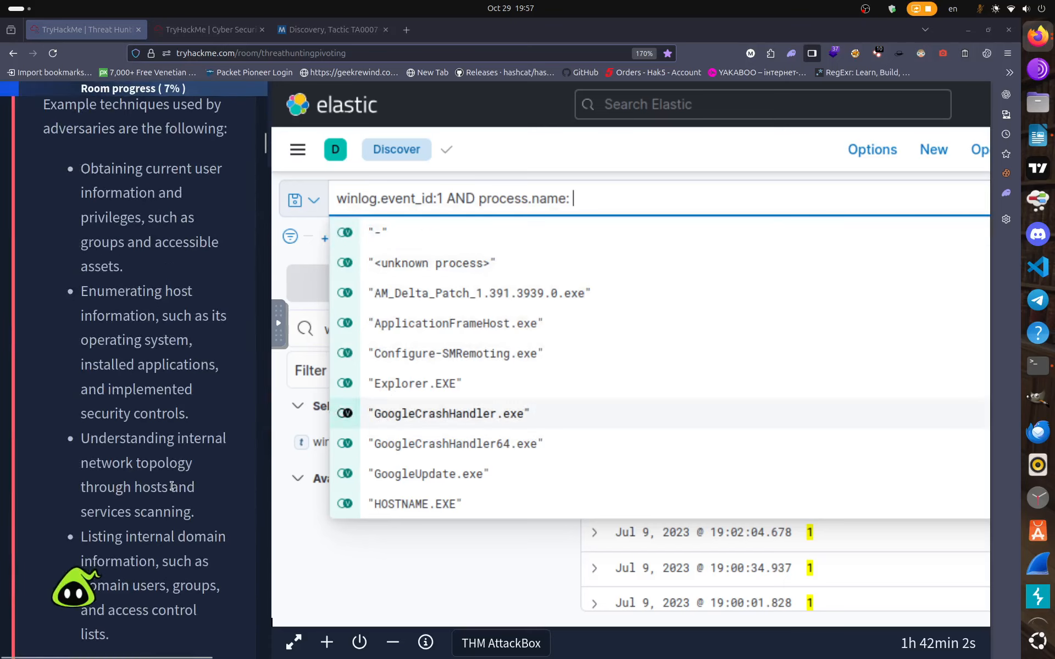
scroll(171, 485, "down", 20)
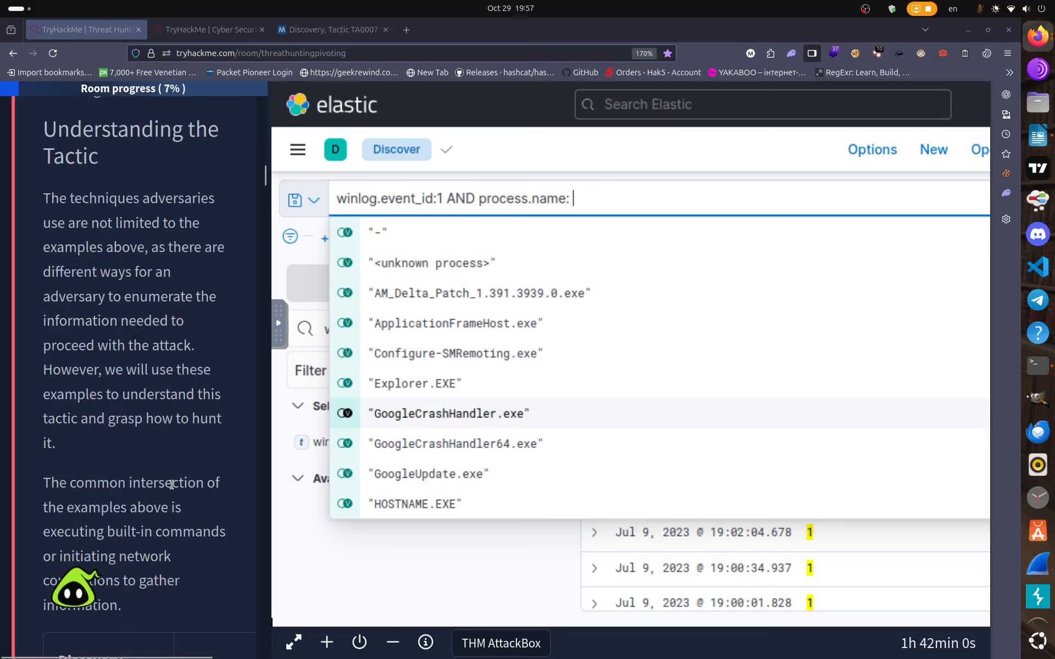
scroll(172, 488, "down", 15)
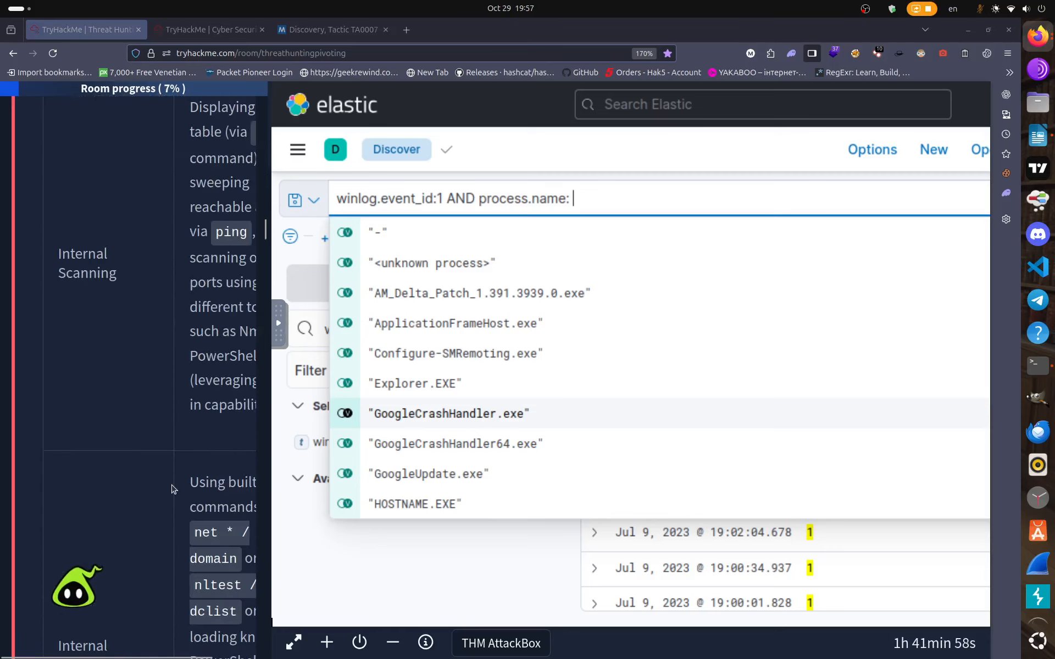
scroll(171, 485, "down", 20)
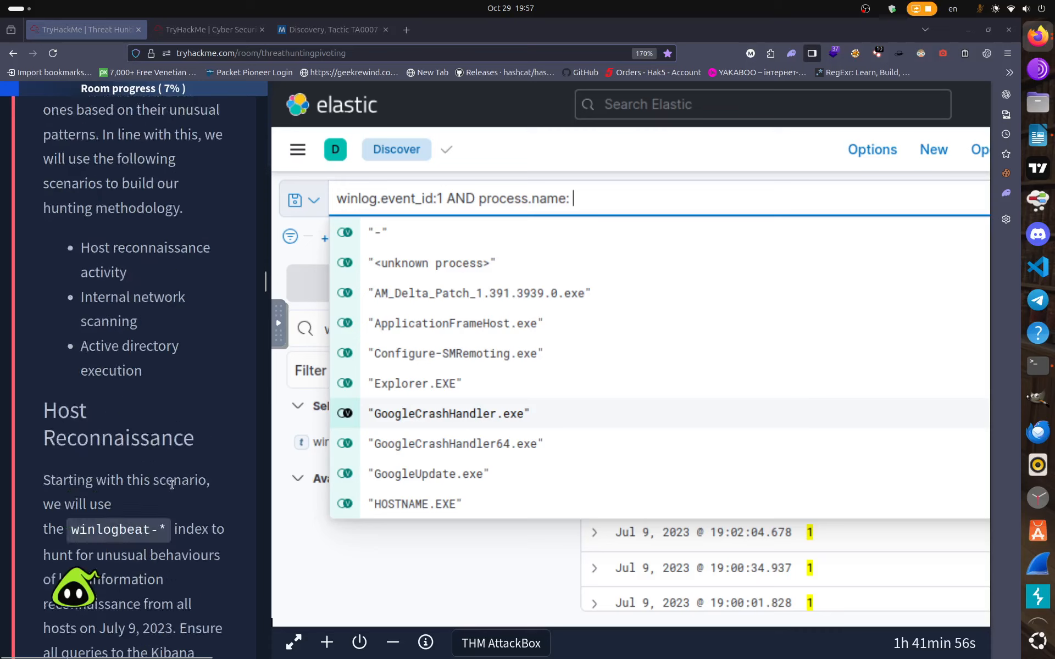
scroll(172, 489, "up", 5)
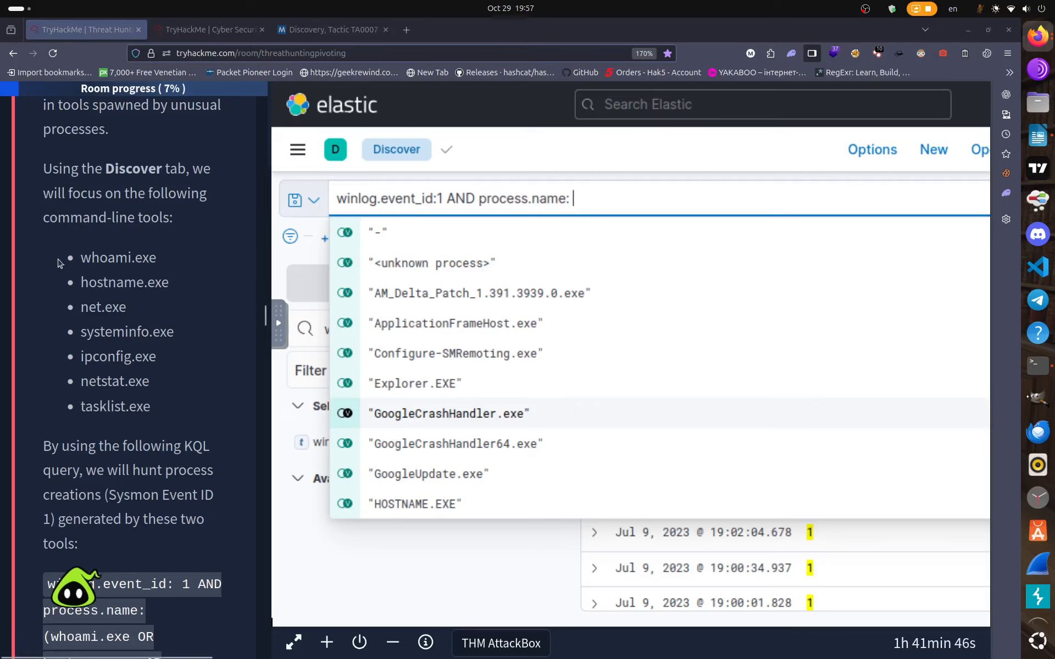
left_click_drag(81, 257, 154, 401)
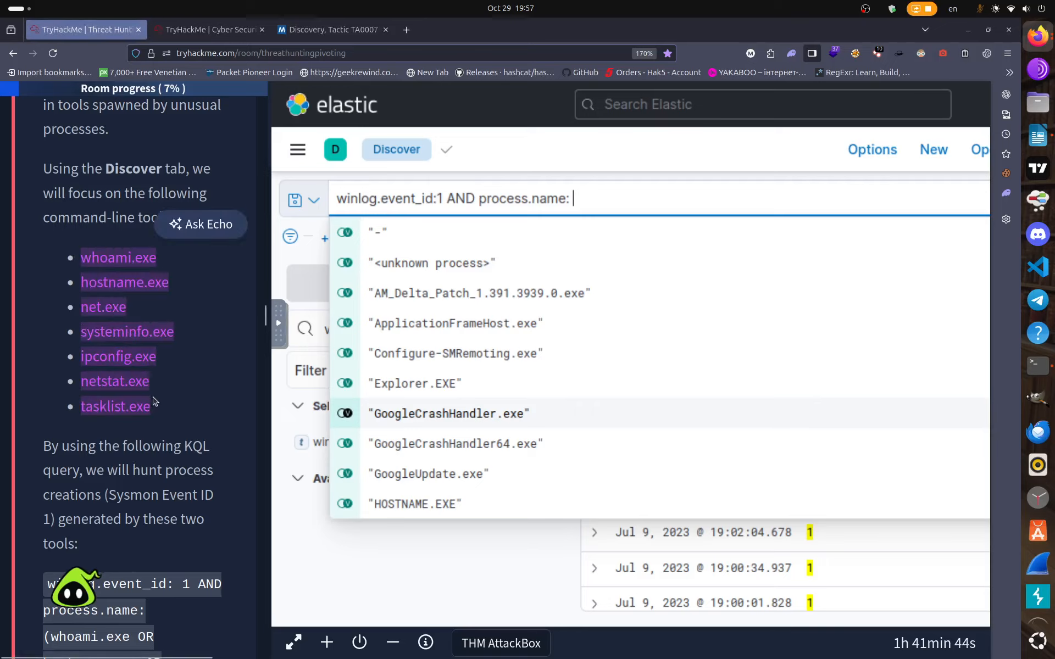
Paste the lesson's tool list (whoami.exe through tasklist.exe) after process.name: in the query.
right_click(128, 378)
left_click(142, 388)
left_click(182, 401)
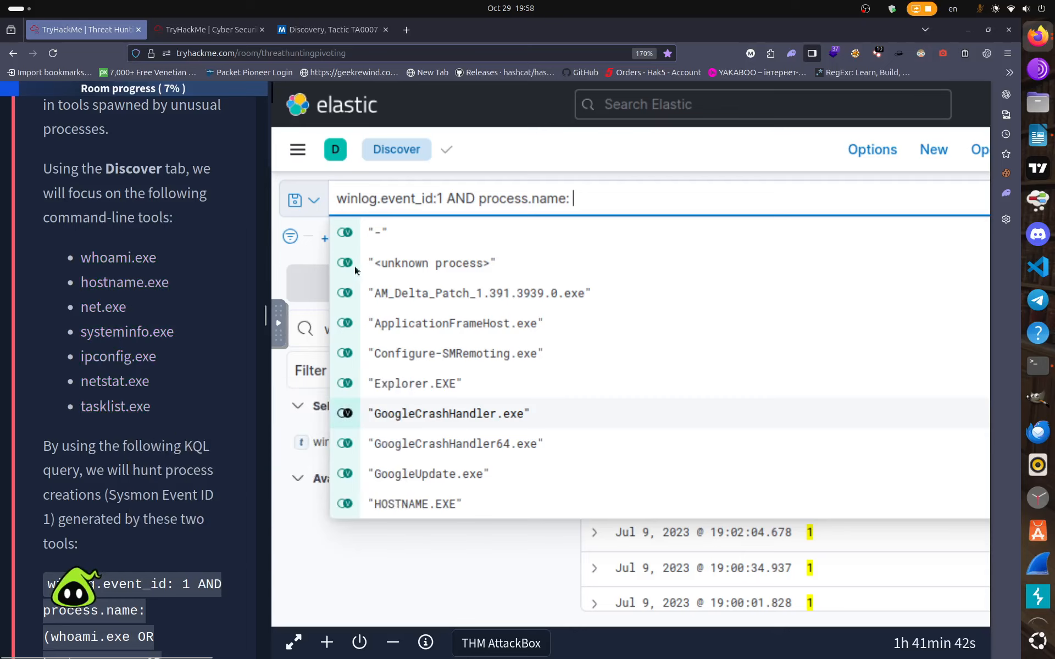
right_click(591, 197)
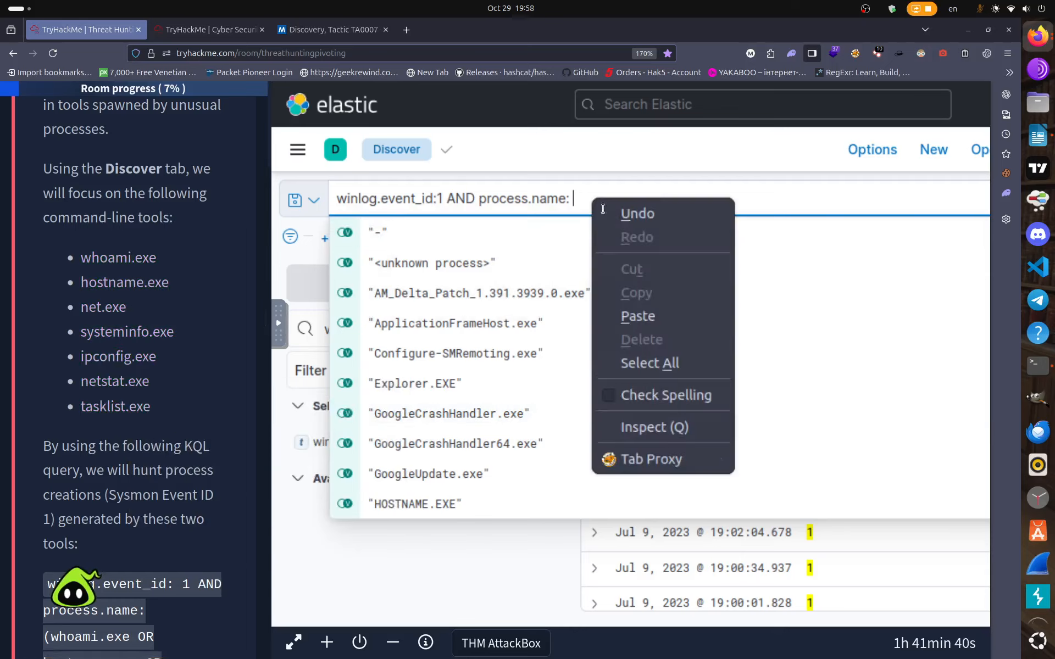
left_click(640, 314)
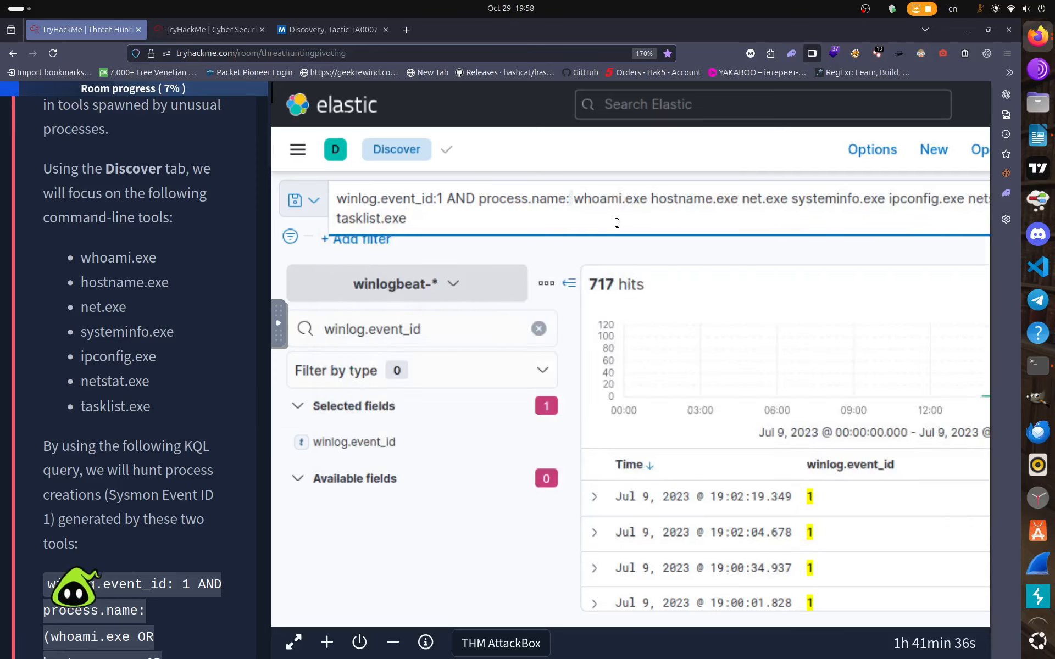
Wrap the tool list in parentheses and run the query, which returns no results.
left_click(694, 194)
key("Left")
key("Left")
key("Left")
key("Left")
key("Left")
key("Left")
key("Left")
key("Left")
key("Left")
key("Left")
key("Left")
key("Left")
key("Left")
key("Left")
key("Left")
key("Left")
type("(")
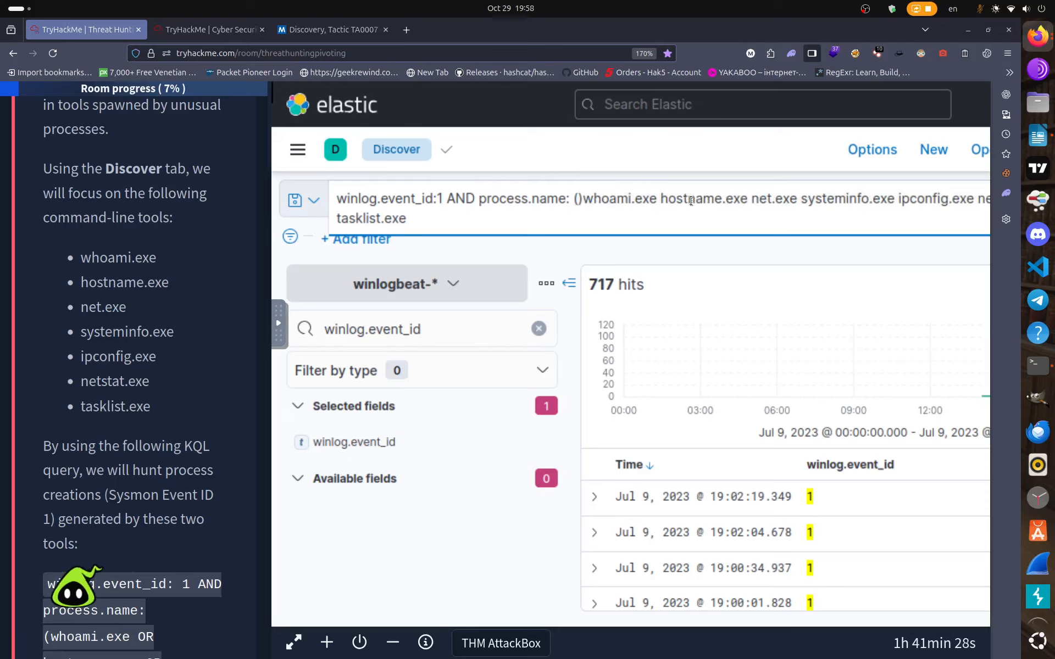
key("Right")
key("BackSpace")
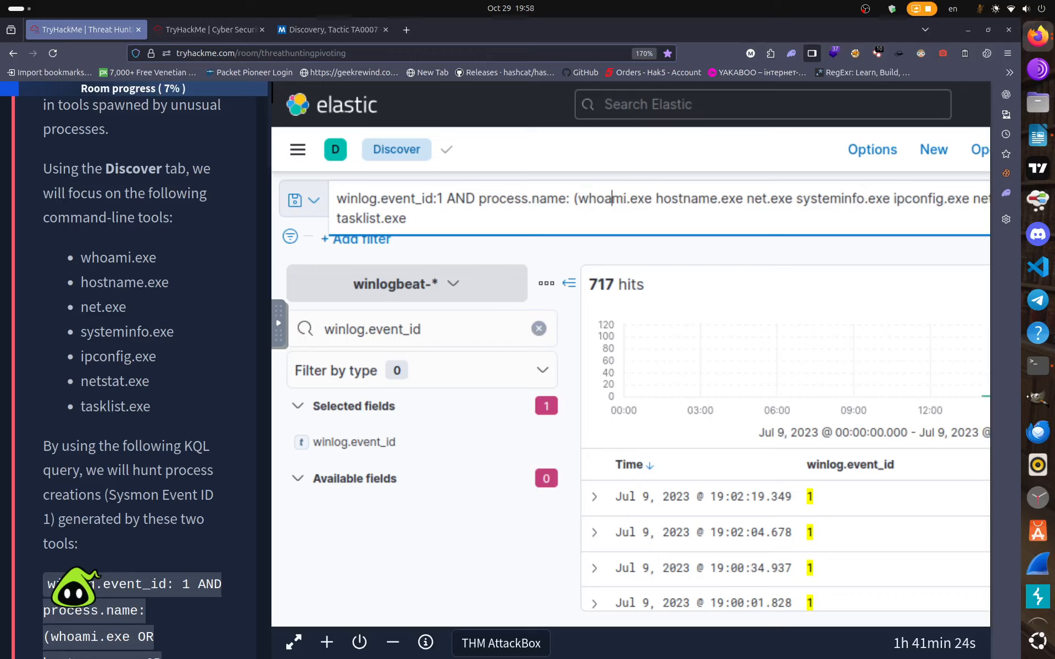
key("Right")
key("Right")
key("Right")
key("Right")
key("Right")
key("Right")
key("Right")
key("Right")
key("Right")
key("Right")
key("Right")
key("Right")
key("Right")
key("Right")
key("Right")
key("Right")
key("Right")
key("Right")
key("Right")
key("Right")
key("Right")
key("Right")
key("Right")
key("Right")
key("Right")
key("Right")
key("Right")
key("Right")
key("Right")
key("Right")
key("Right")
mouse_move(960, 82)
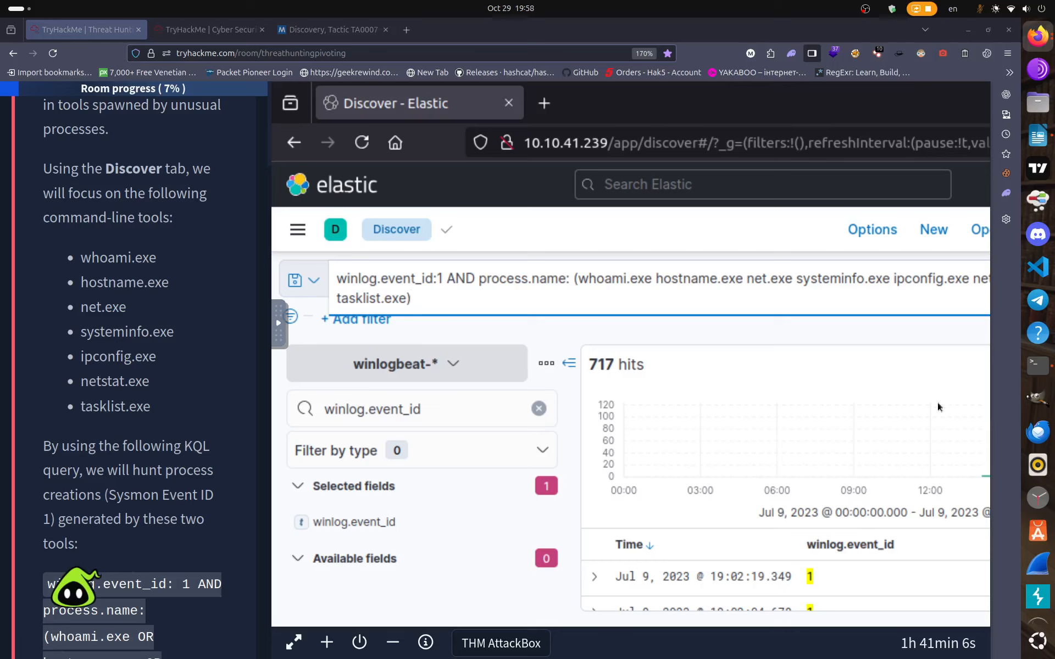
scroll(748, 389, "down", 2)
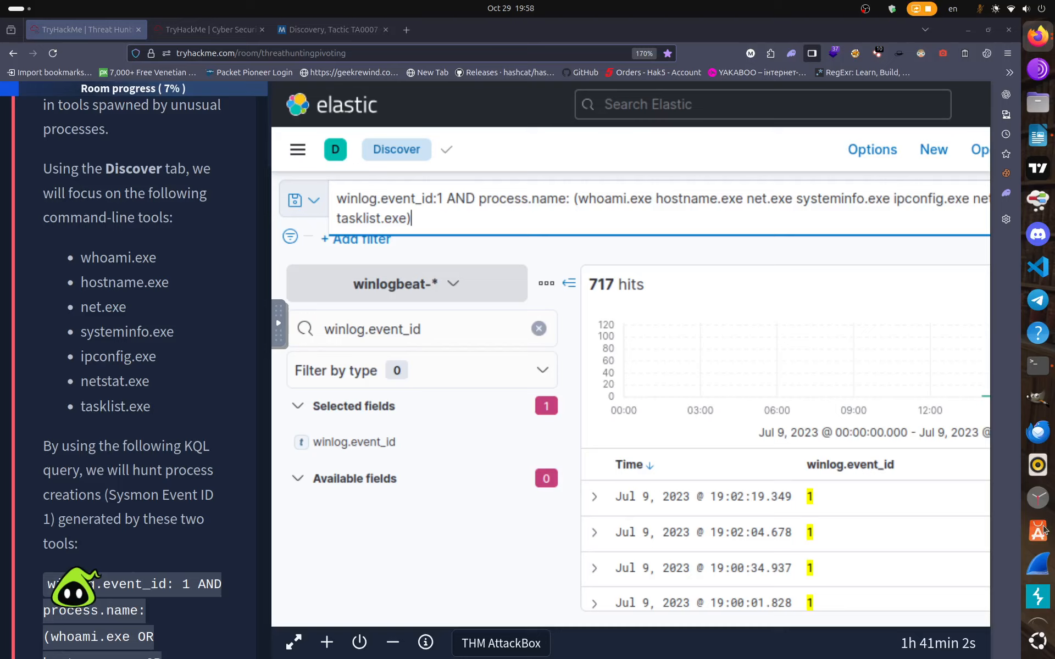
left_click(573, 243)
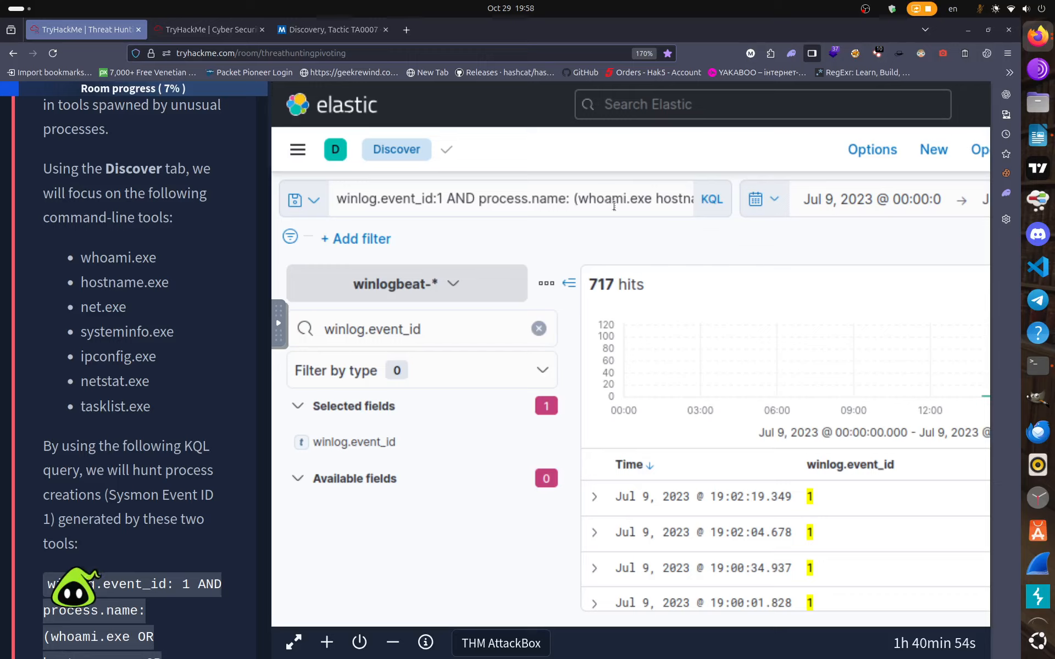
left_click(578, 199)
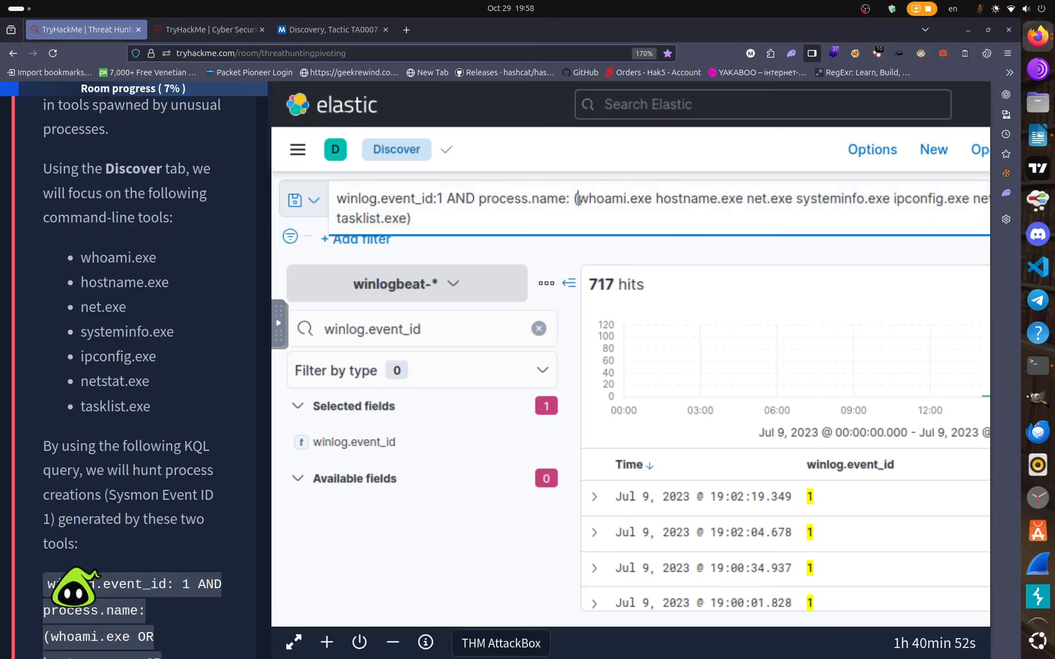
key("Return")
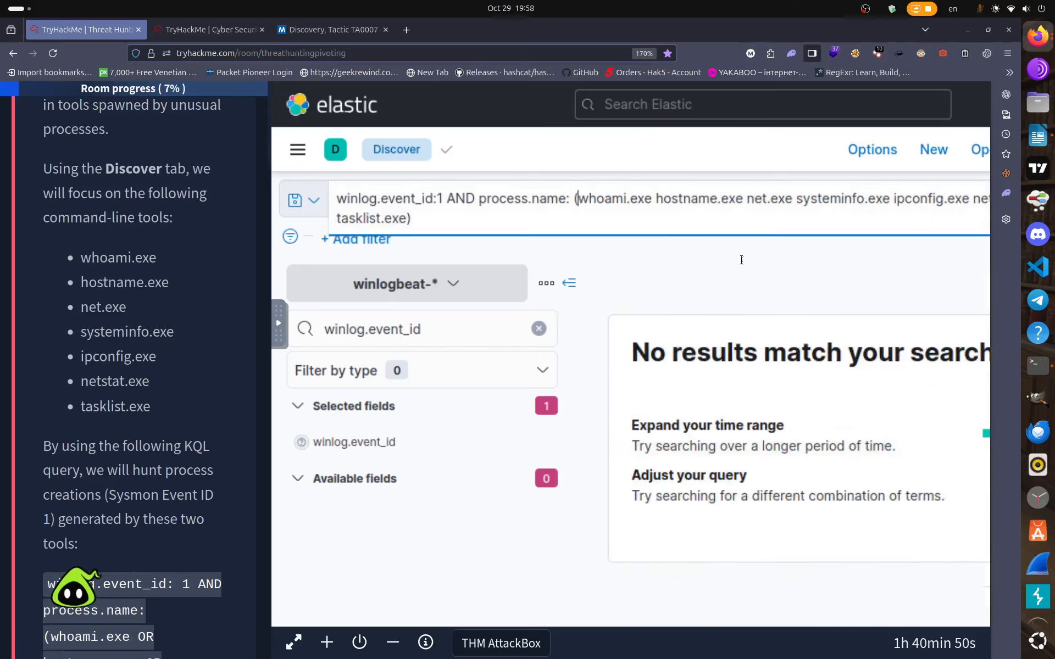
Swap the query for the lesson's full OR-joined process.name KQL block and run it, getting 36 hits.
scroll(160, 379, "down", 3)
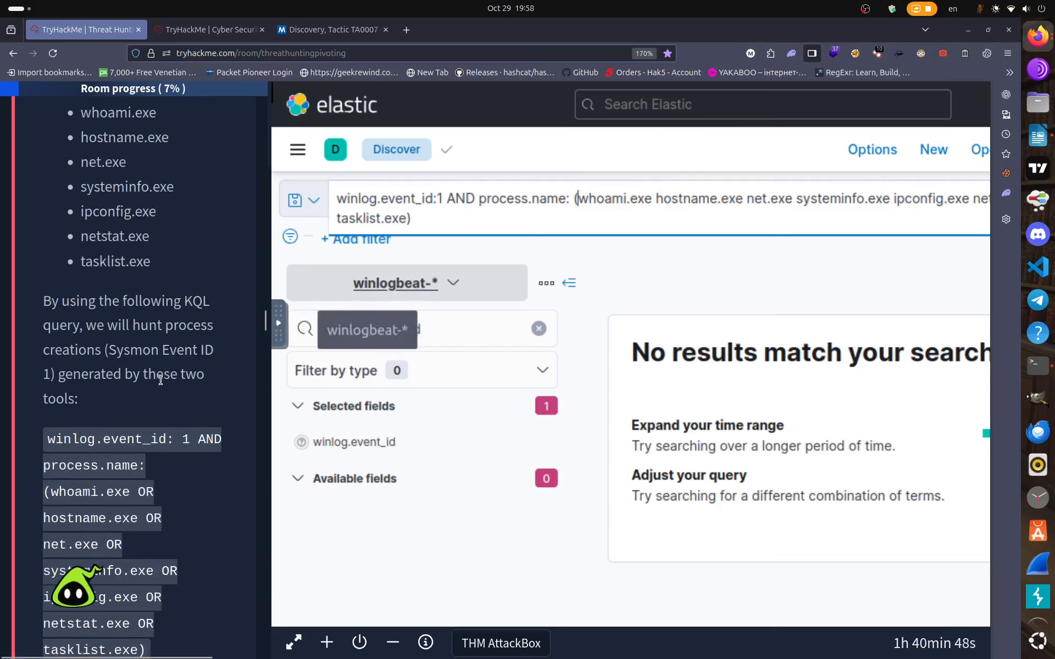
scroll(163, 393, "down", 1)
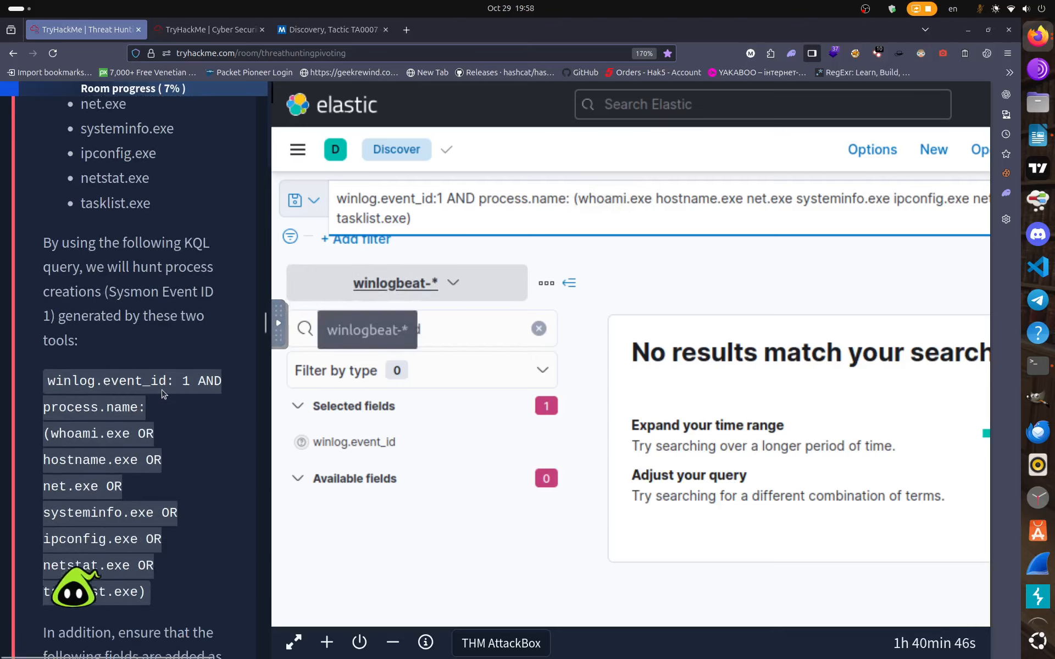
left_click_drag(445, 222, 332, 196)
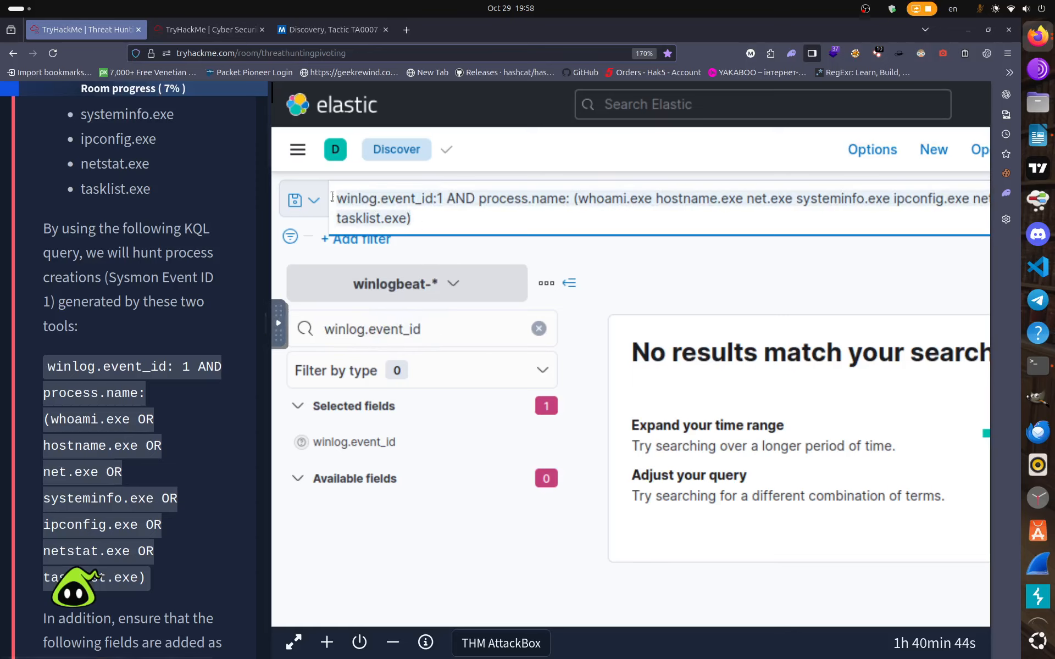
key("BackSpace")
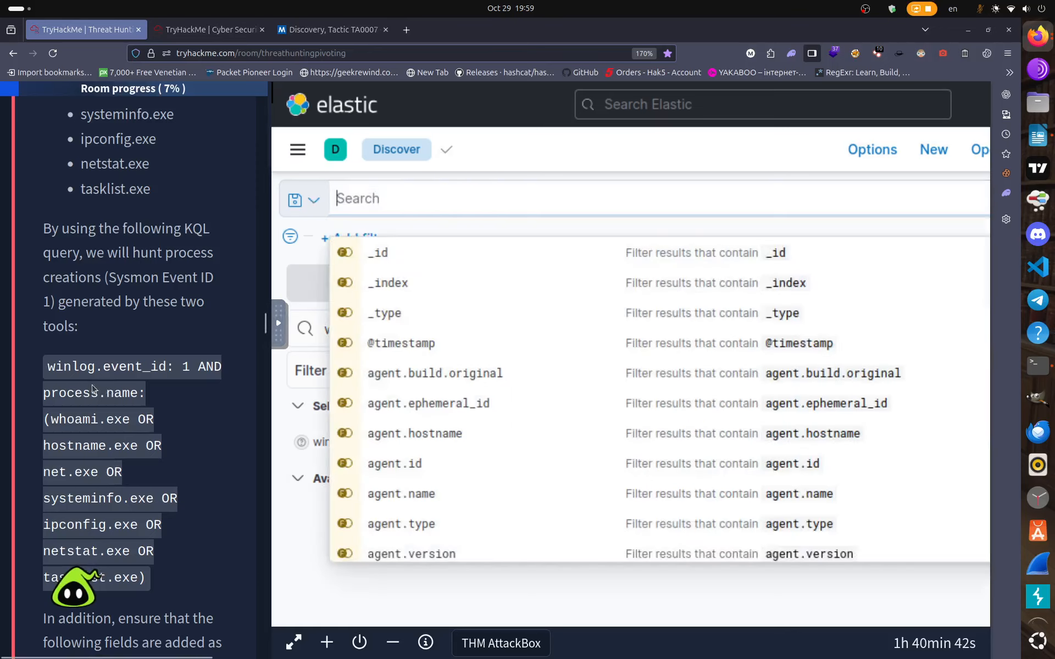
left_click_drag(48, 365, 146, 576)
right_click(127, 553)
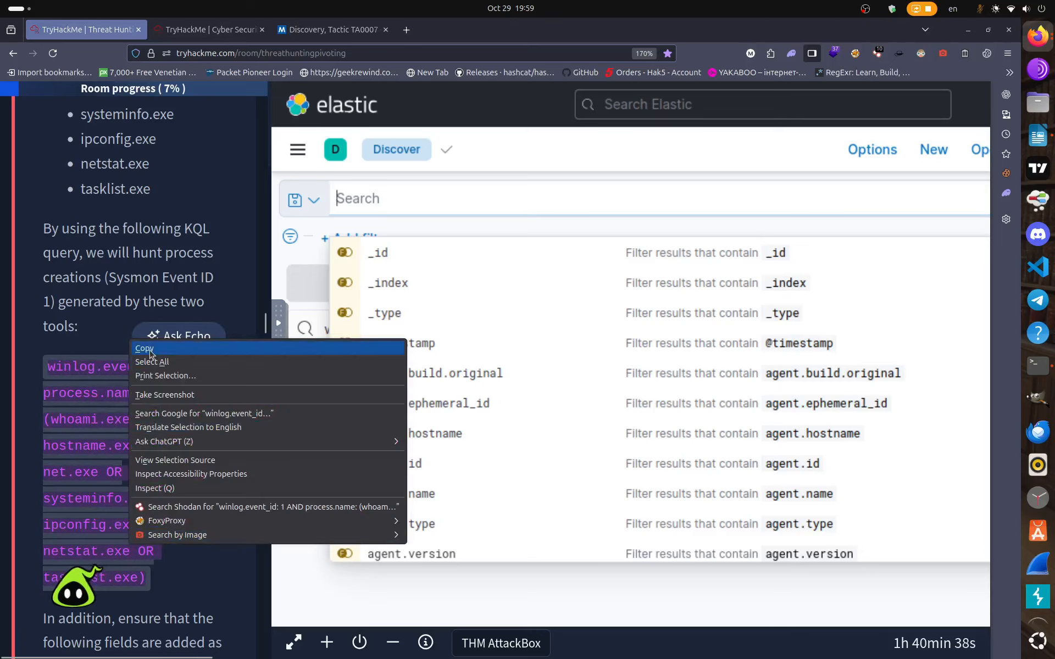
left_click(138, 347)
right_click(354, 196)
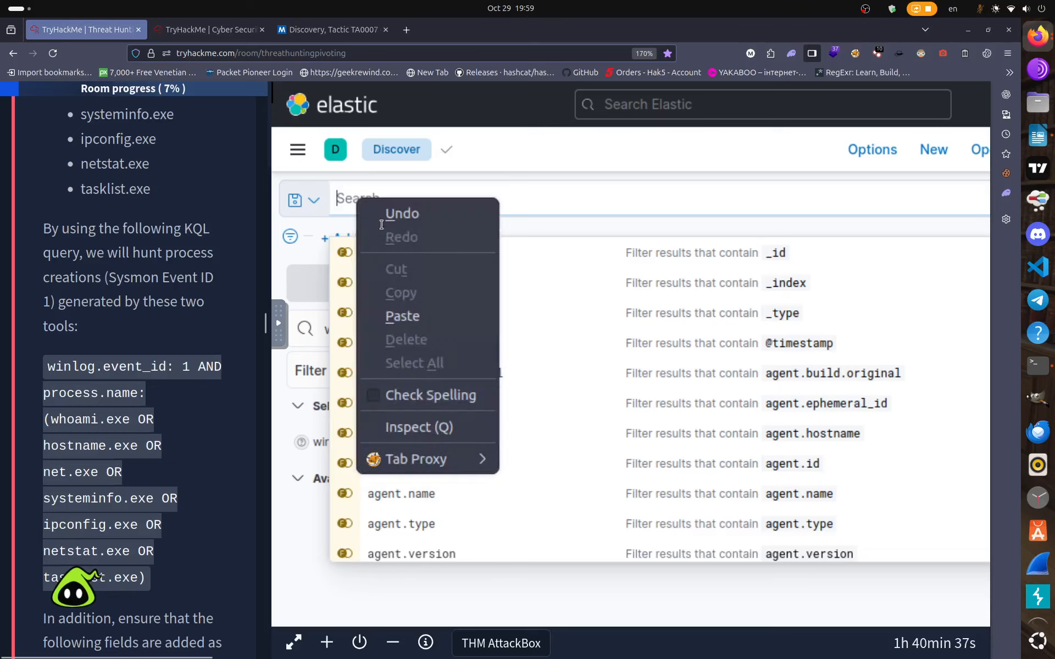
left_click(402, 314)
key("Return")
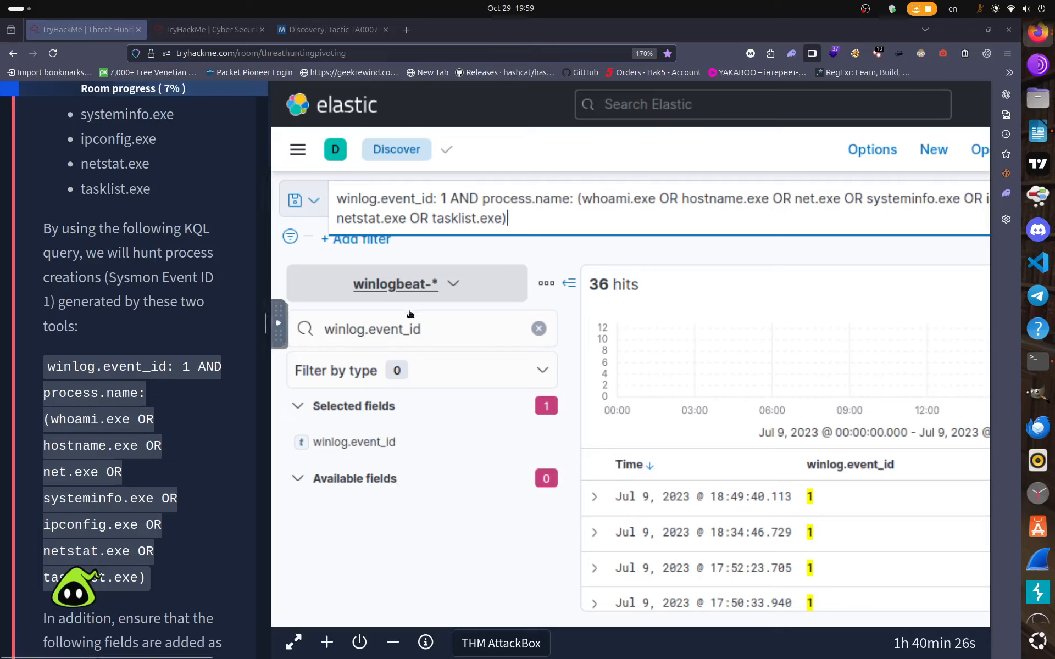
Add user.name and host.name as results columns through the field search filter.
left_click(431, 329)
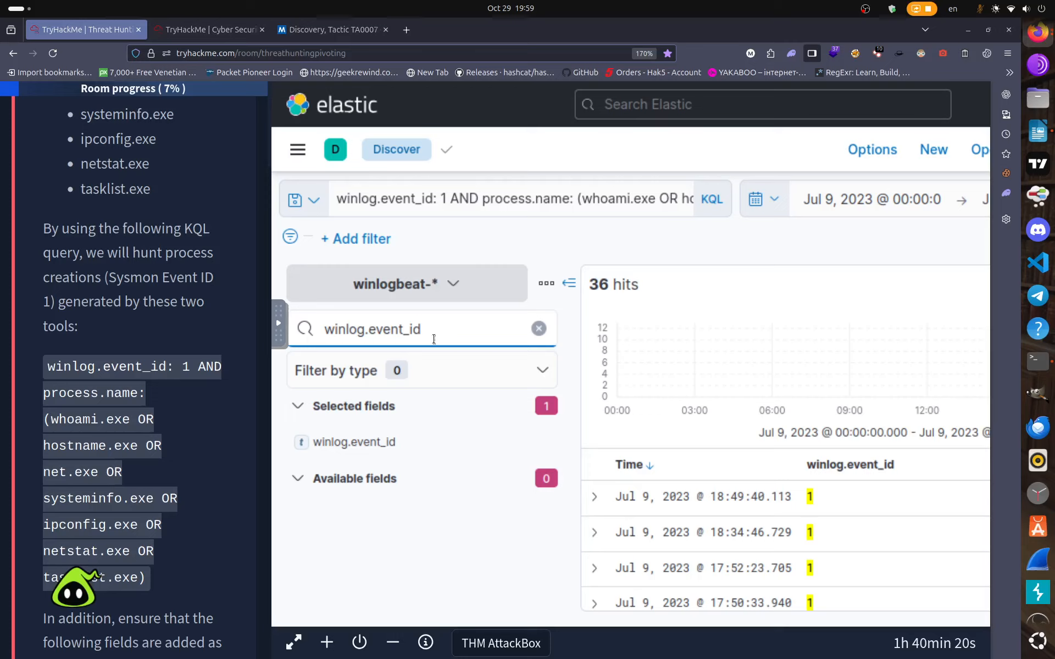
key("BackSpace")
key("BackSpace")
key("BackSpace")
key("BackSpace")
key("BackSpace")
key("BackSpace")
key("BackSpace")
key("BackSpace")
key("BackSpace")
key("BackSpace")
key("BackSpace")
key("BackSpace")
key("BackSpace")
key("BackSpace")
key("BackSpace")
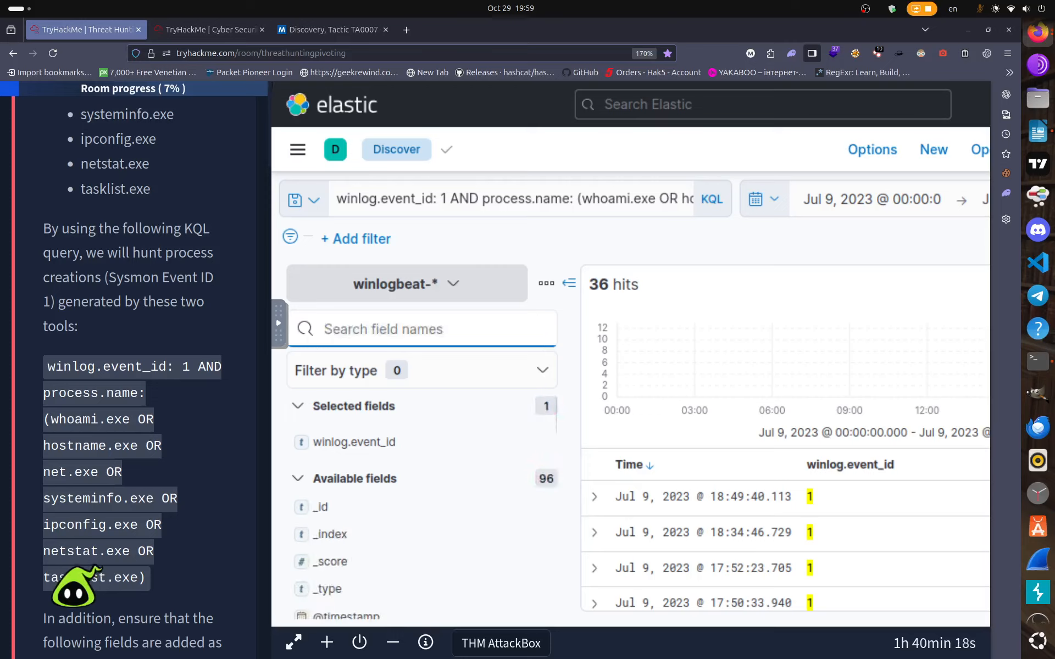
type("user")
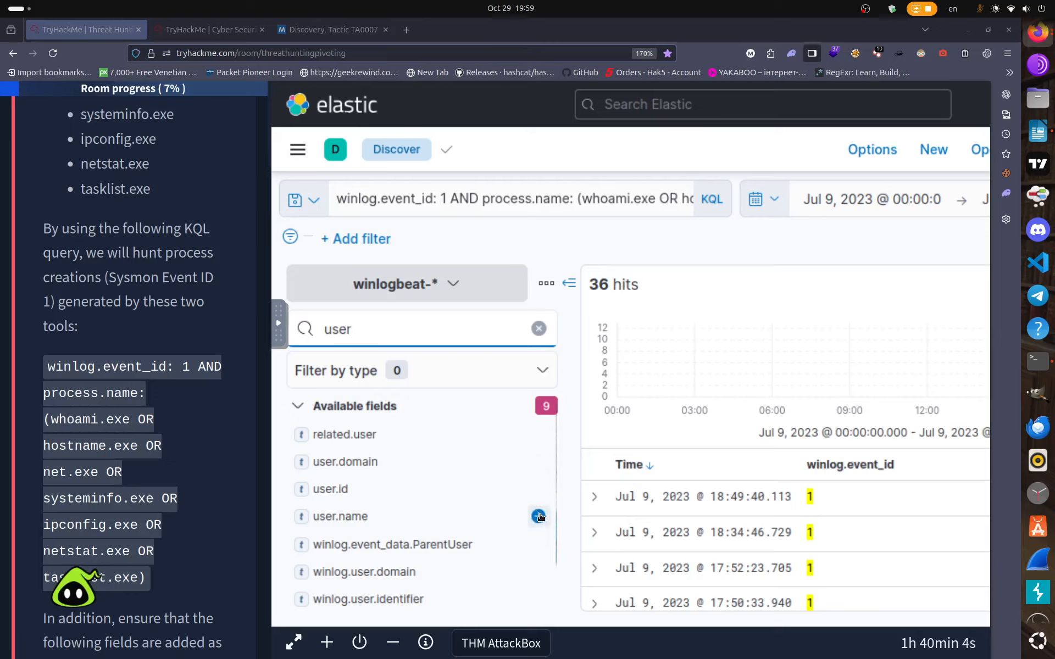
left_click(539, 516)
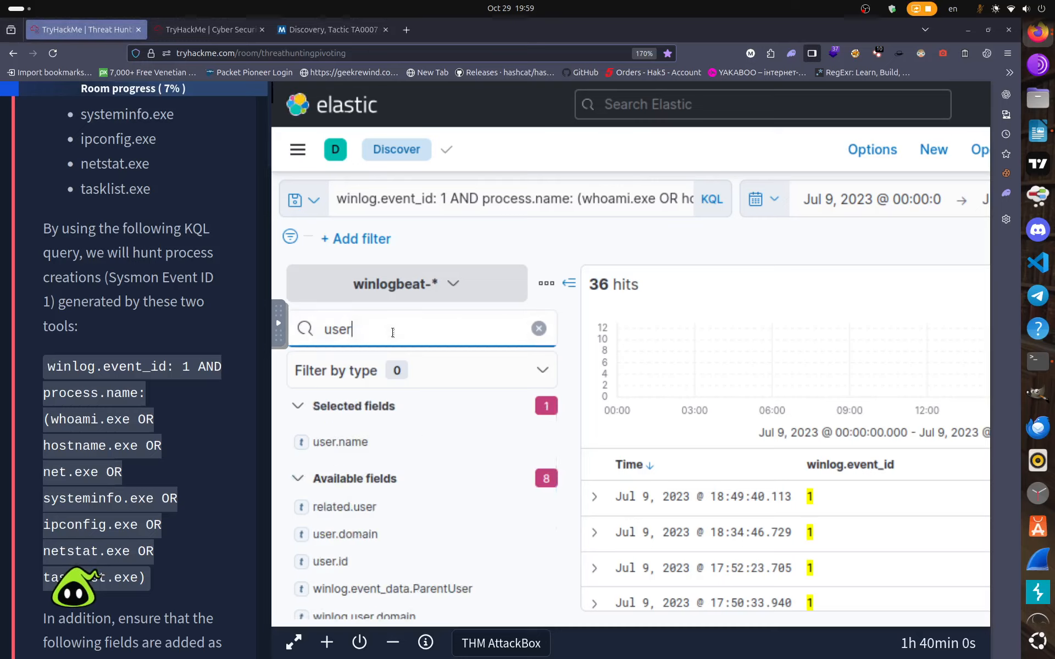
key("BackSpace")
key("BackSpace")
key("BackSpace")
key("BackSpace")
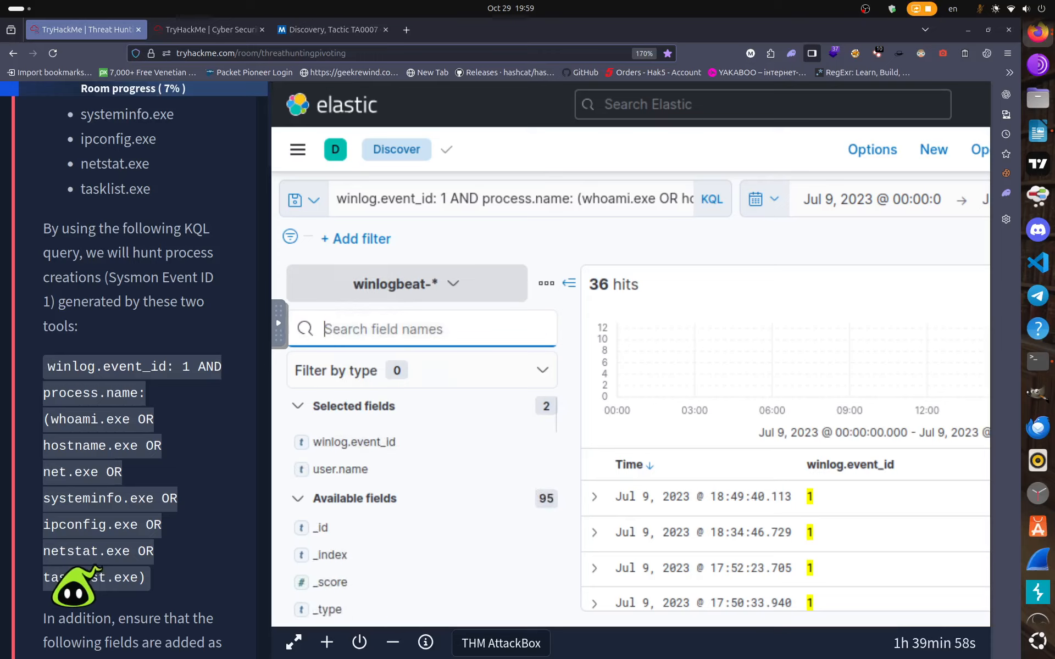
type("host")
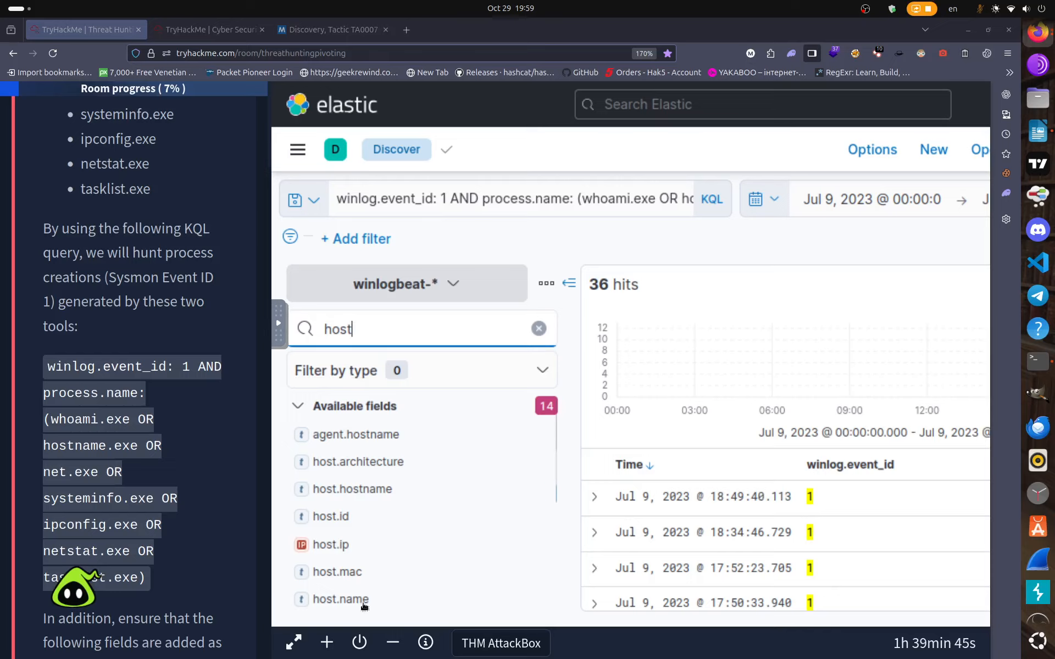
left_click(537, 598)
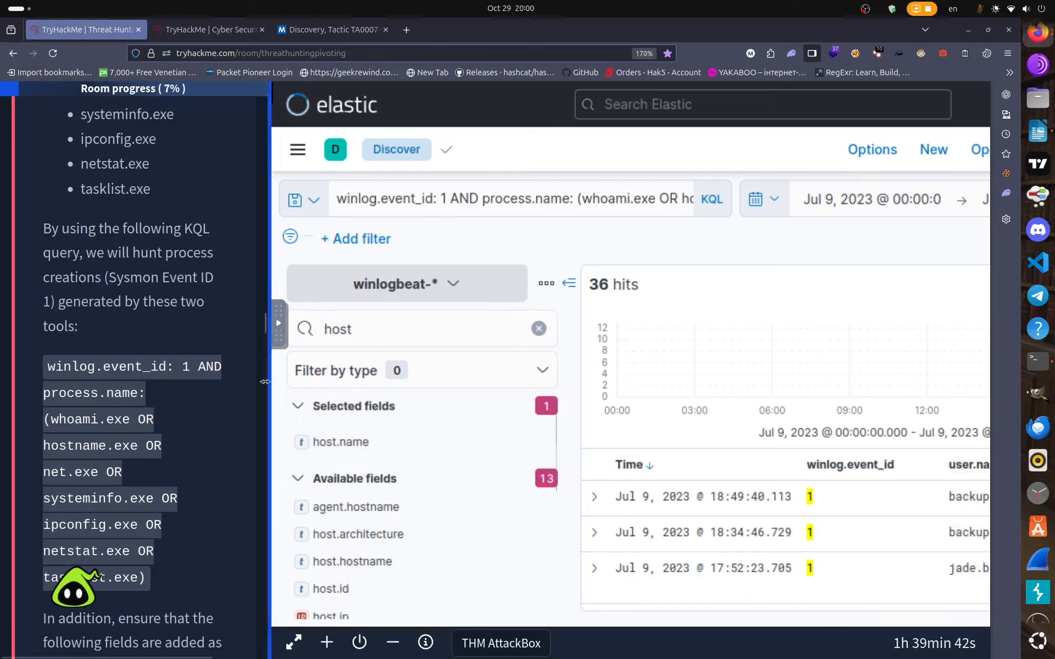
left_click(209, 29)
left_click(92, 24)
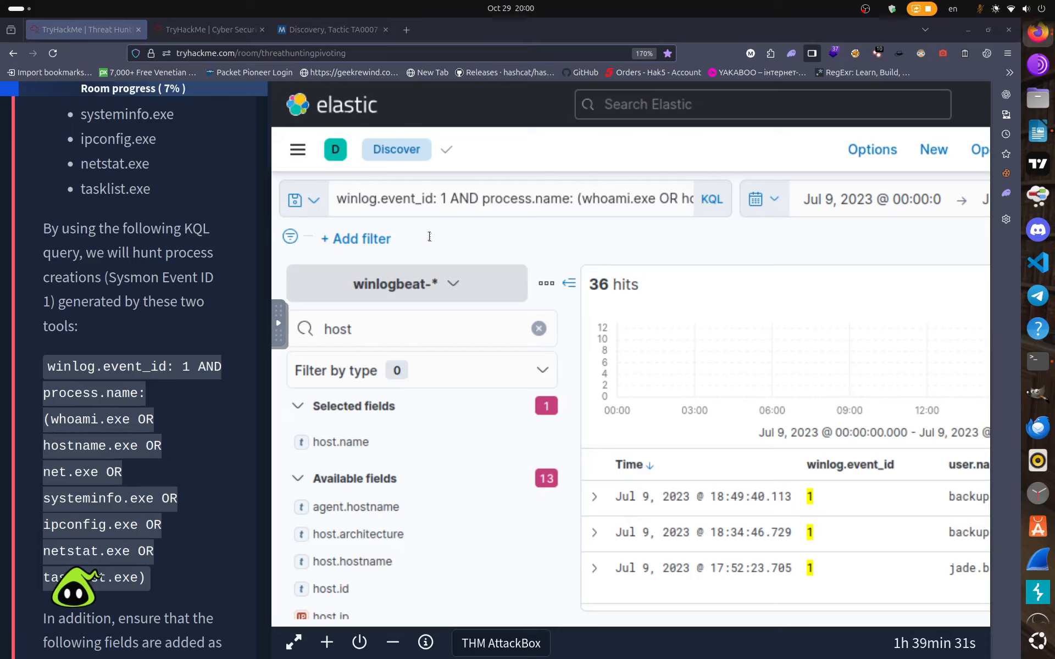
Filter fields by 'proces' and add command_line, executable, name, parent.command_line and parent.name columns.
left_click(390, 325)
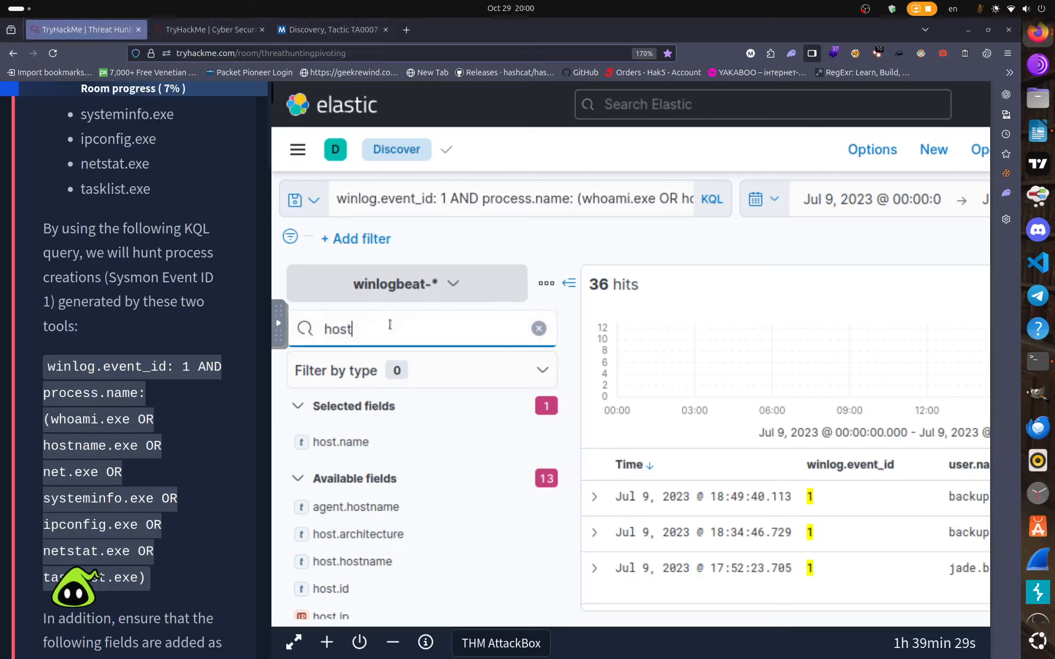
key("BackSpace")
key("BackSpace")
key("BackSpace")
key("BackSpace")
type("p")
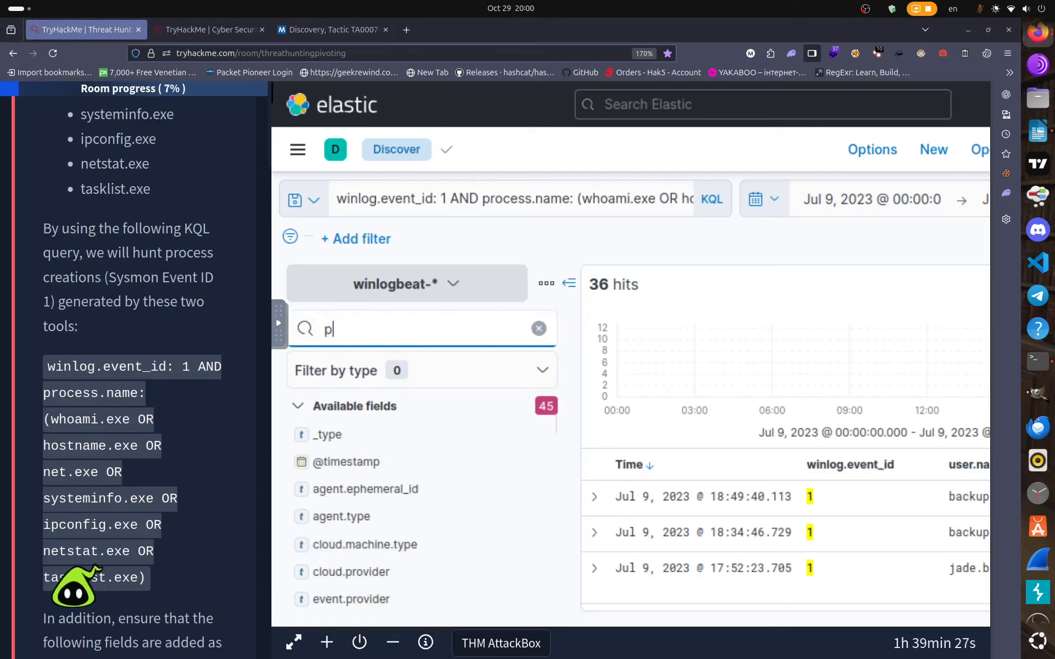
type("ro")
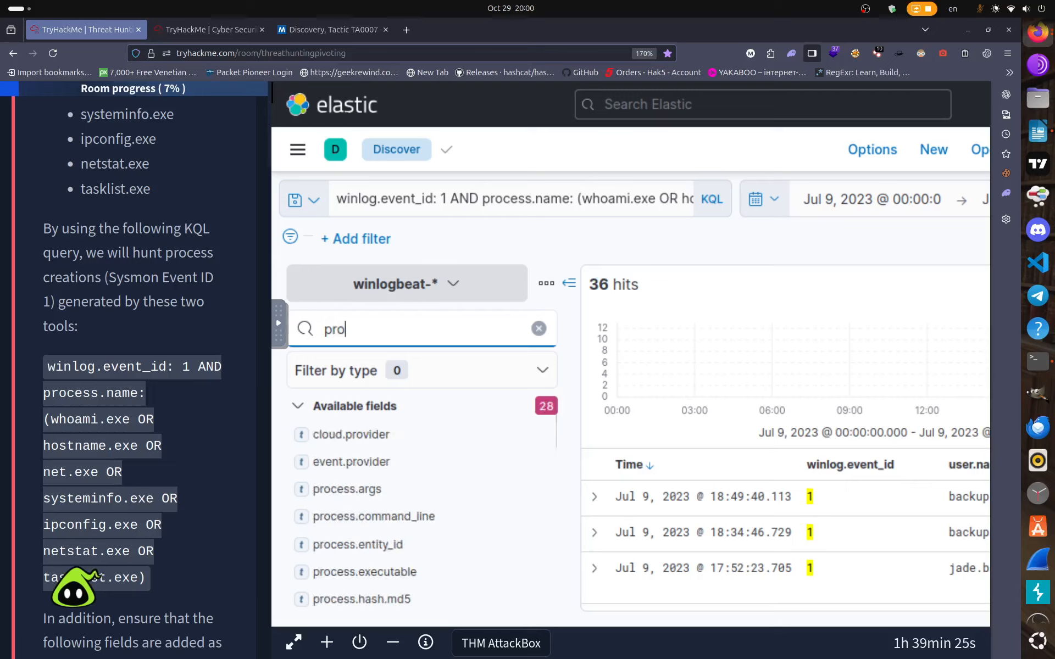
type("cess")
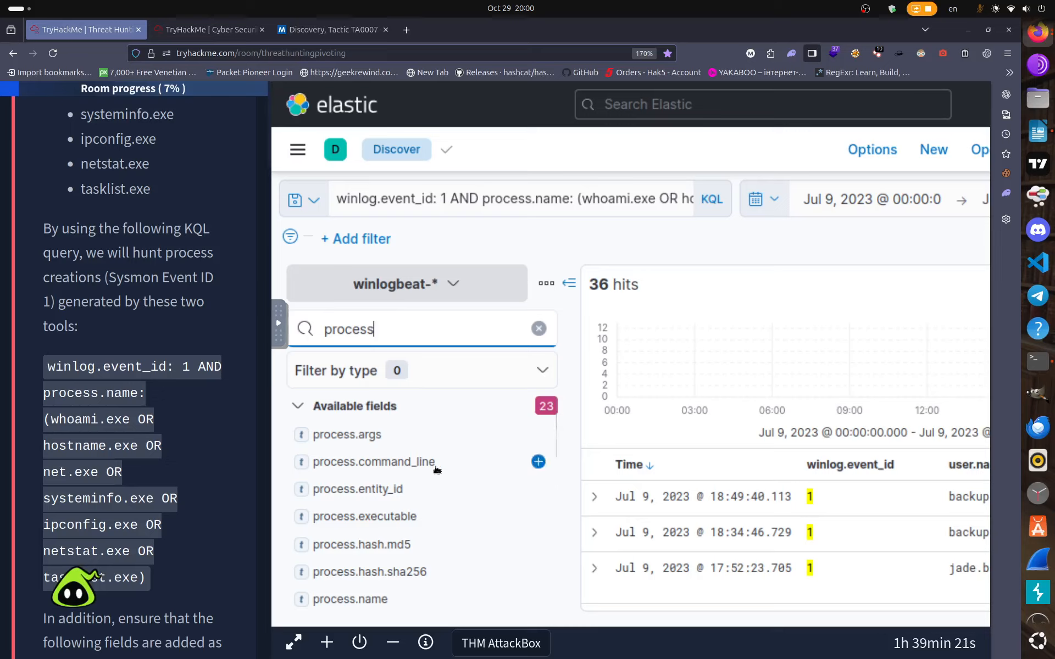
left_click(538, 462)
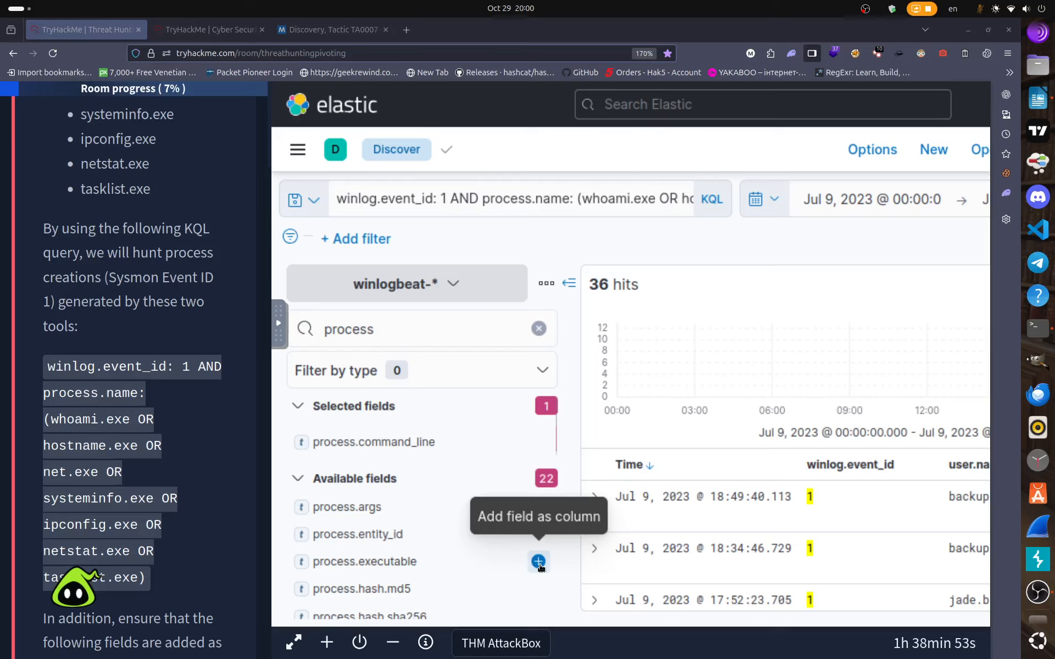
left_click(538, 561)
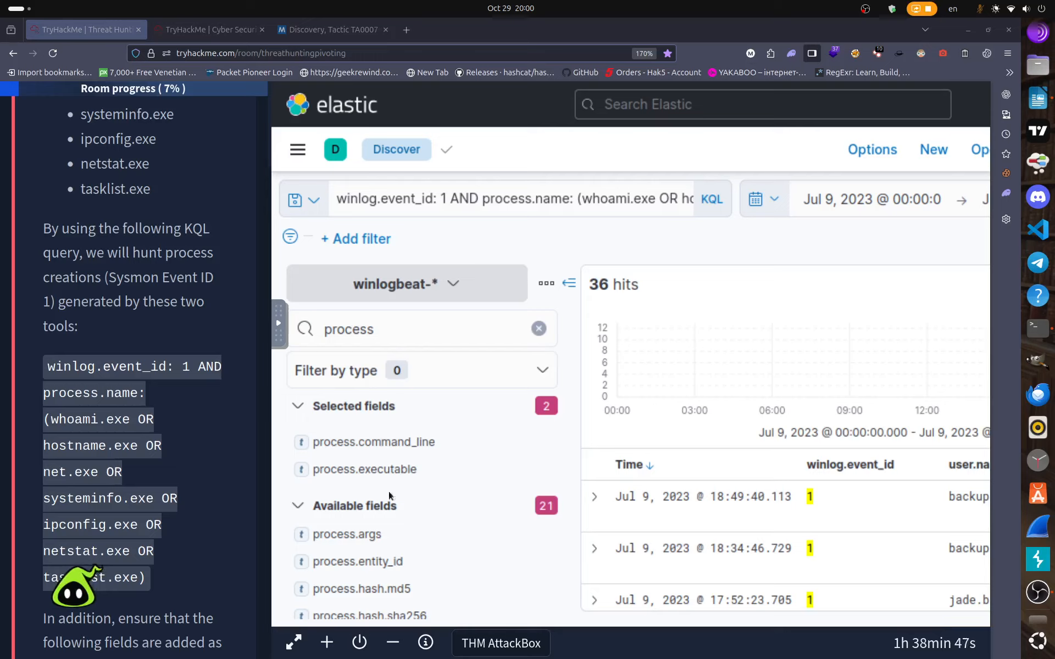
scroll(418, 572, "down", 2)
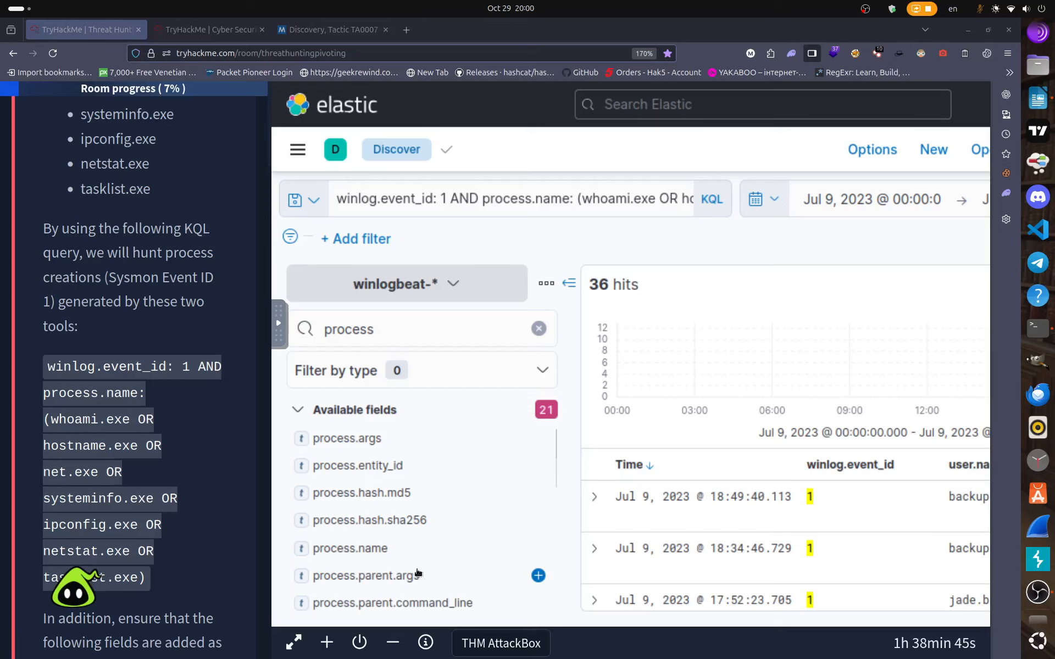
left_click(539, 549)
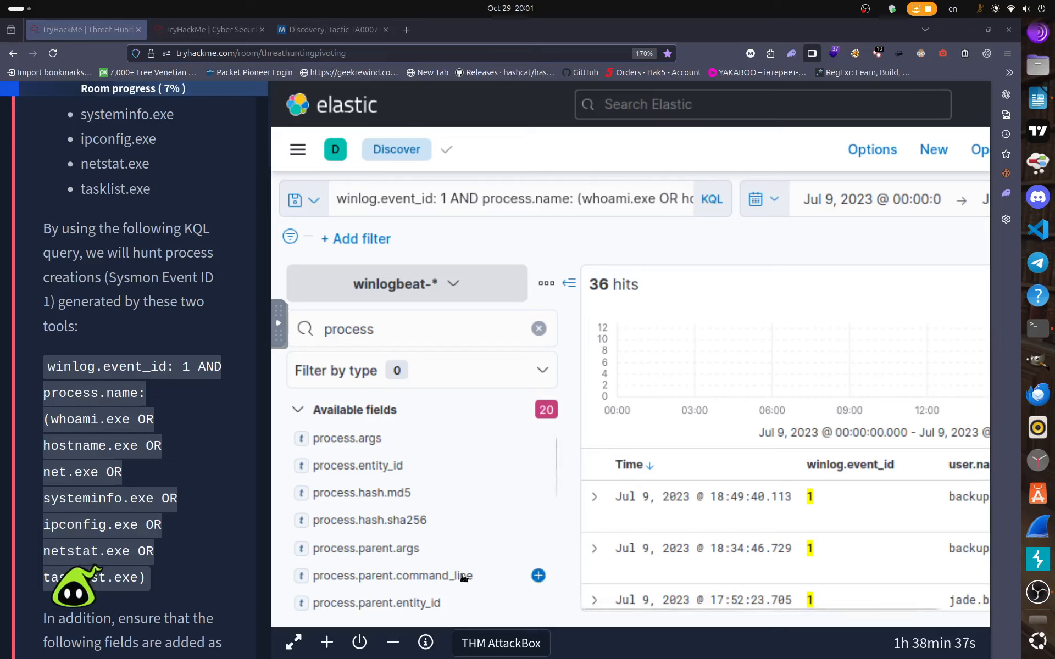
left_click(538, 576)
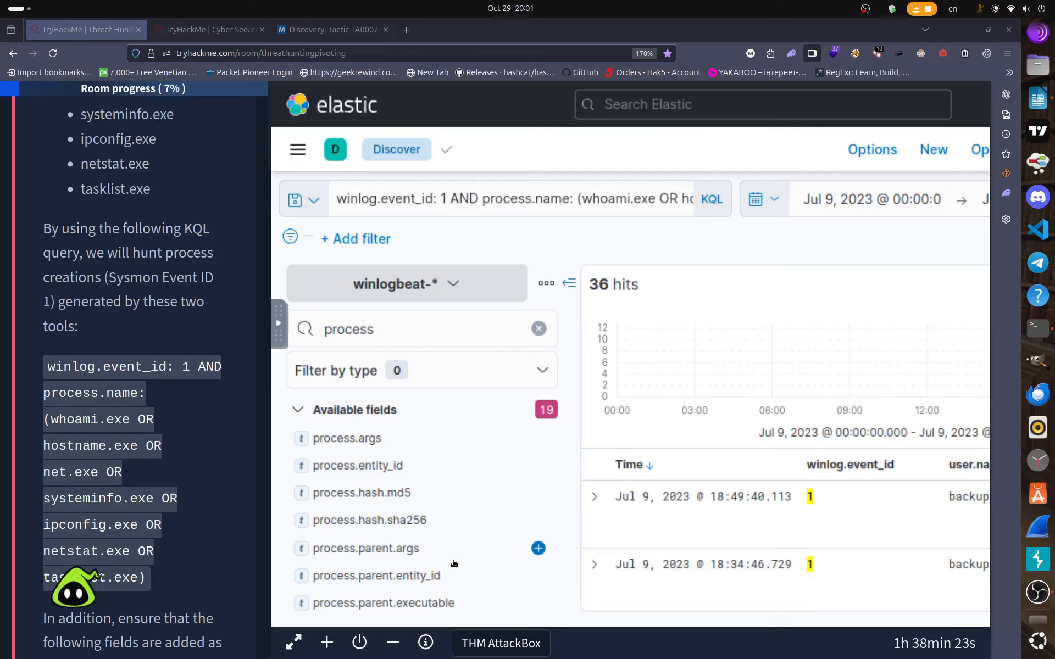
scroll(453, 564, "down", 5)
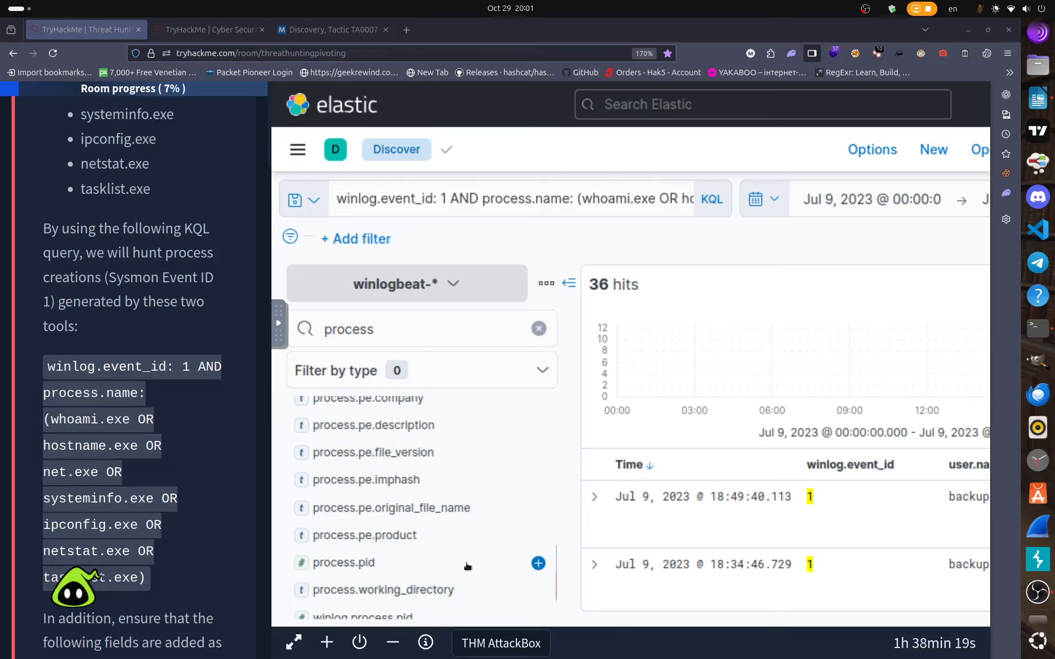
scroll(463, 563, "down", 2)
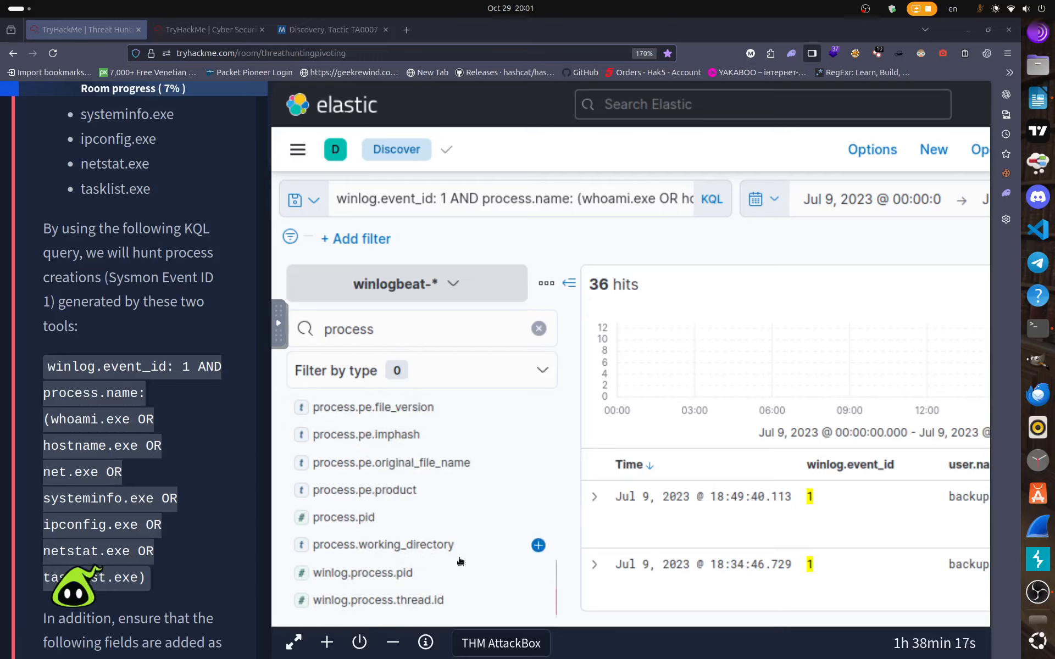
scroll(461, 561, "up", 5)
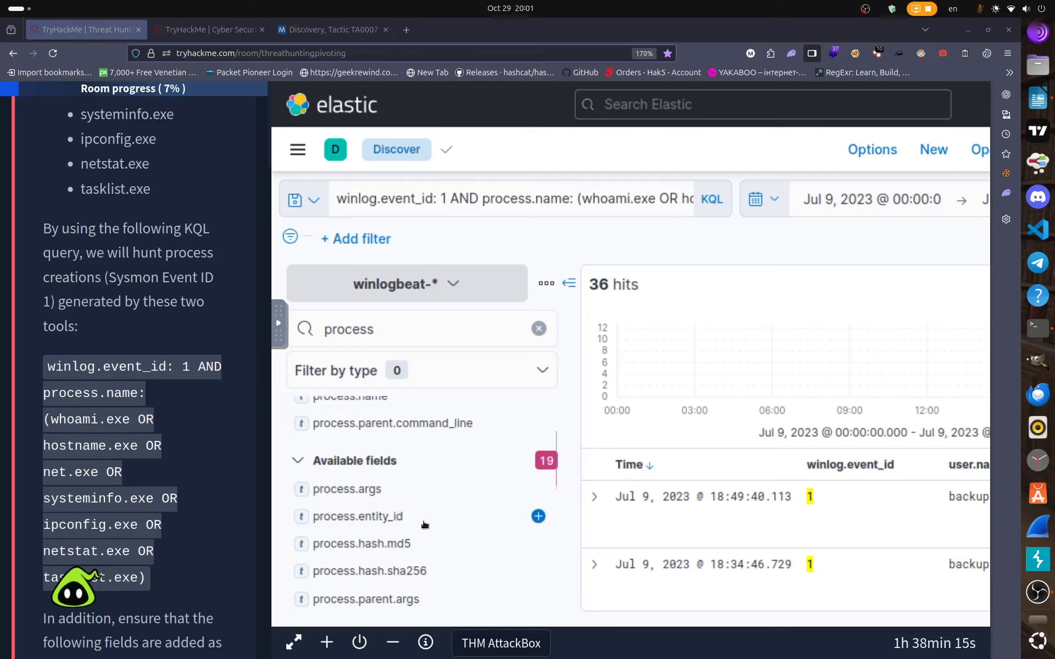
scroll(423, 549, "down", 3)
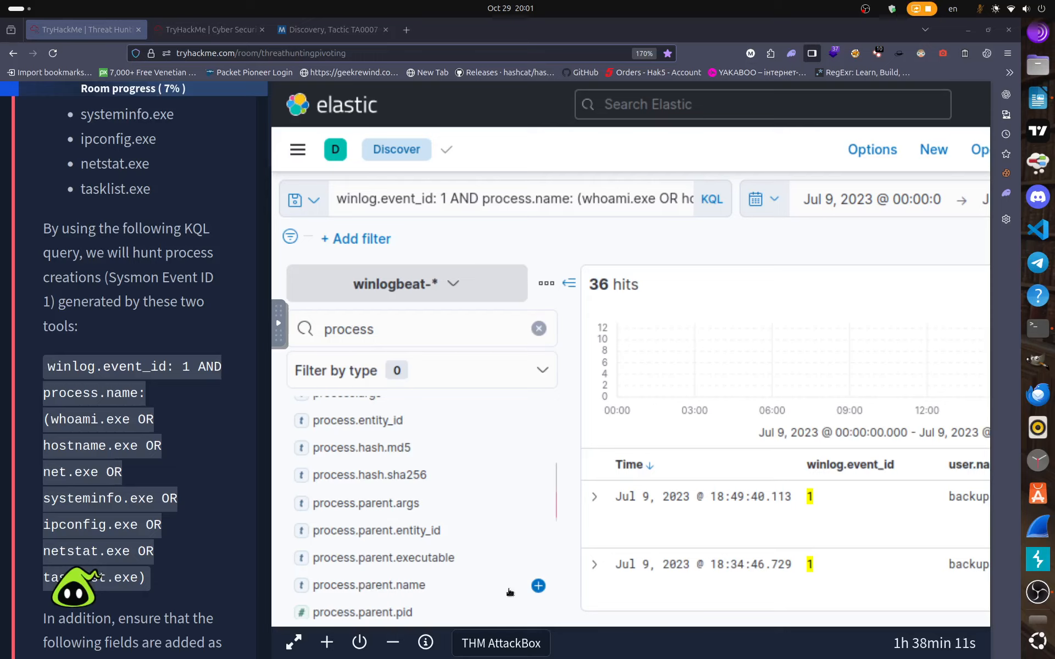
left_click(539, 585)
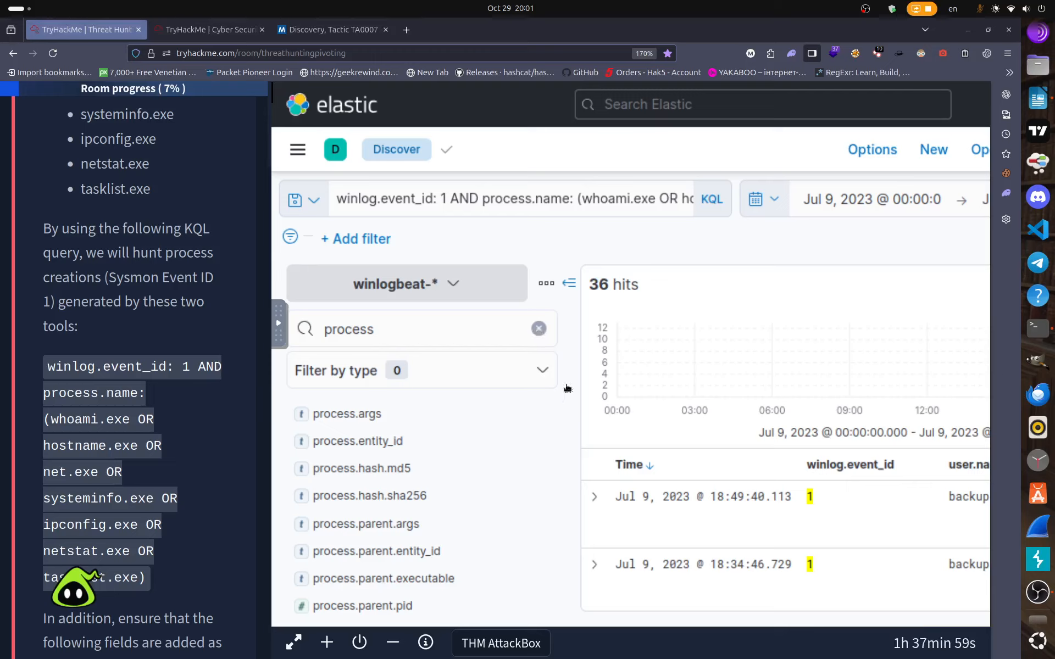
Clear the field filter, sort results by Time oldest first, and collapse the field sidebar.
left_click(539, 329)
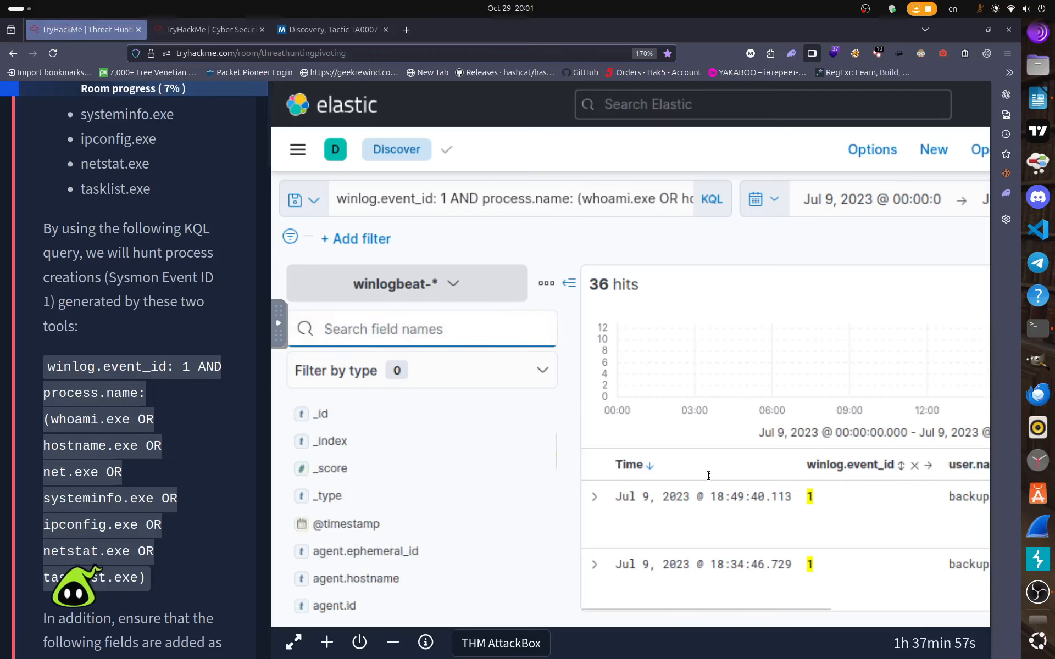
left_click(651, 466)
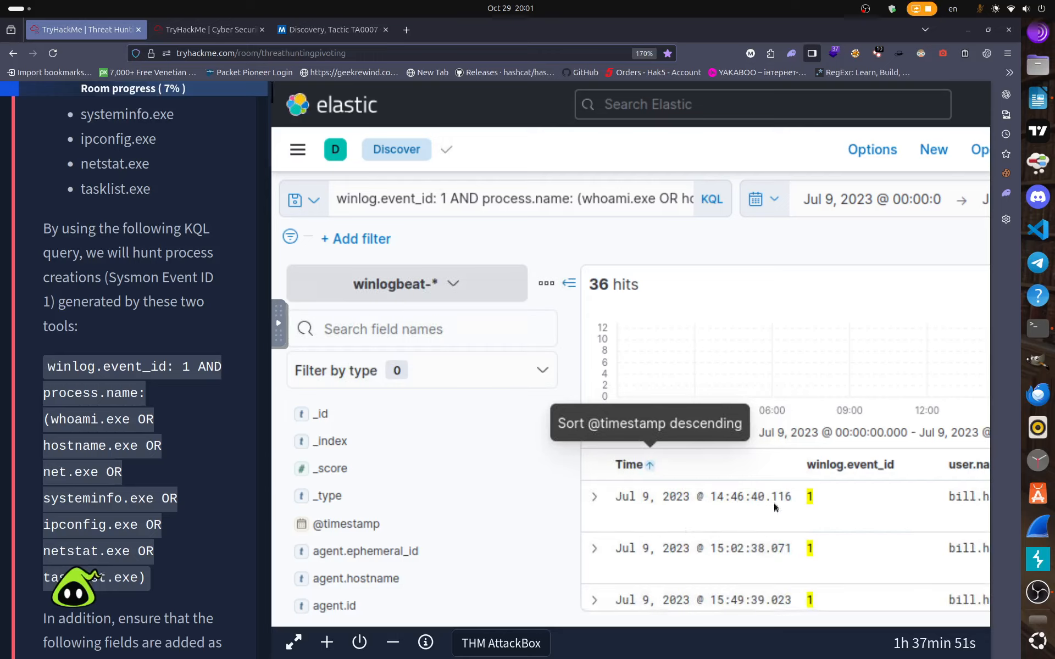
left_click(567, 285)
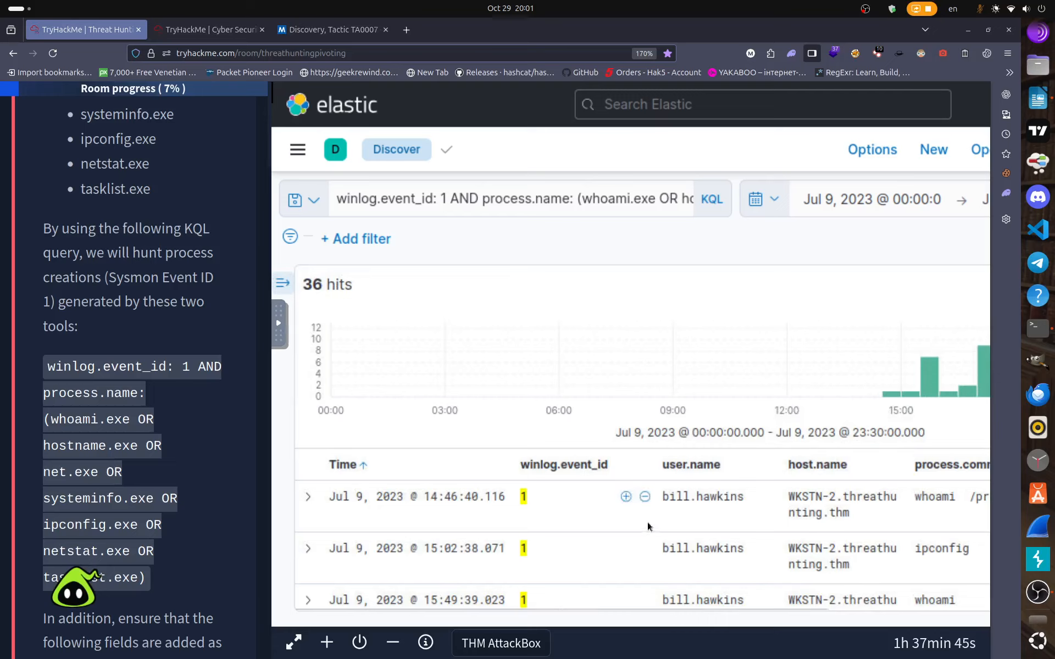
Scroll across the widened table, starting with the whoami event at 14:46:40.116.
scroll(647, 522, "down", 3)
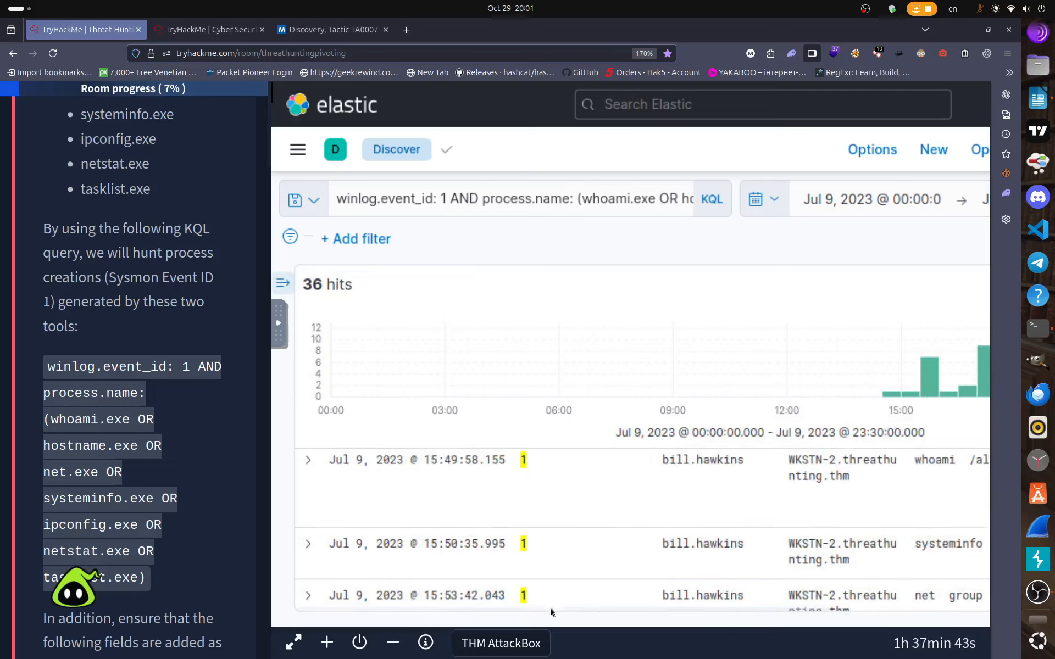
left_click_drag(550, 608, 800, 609)
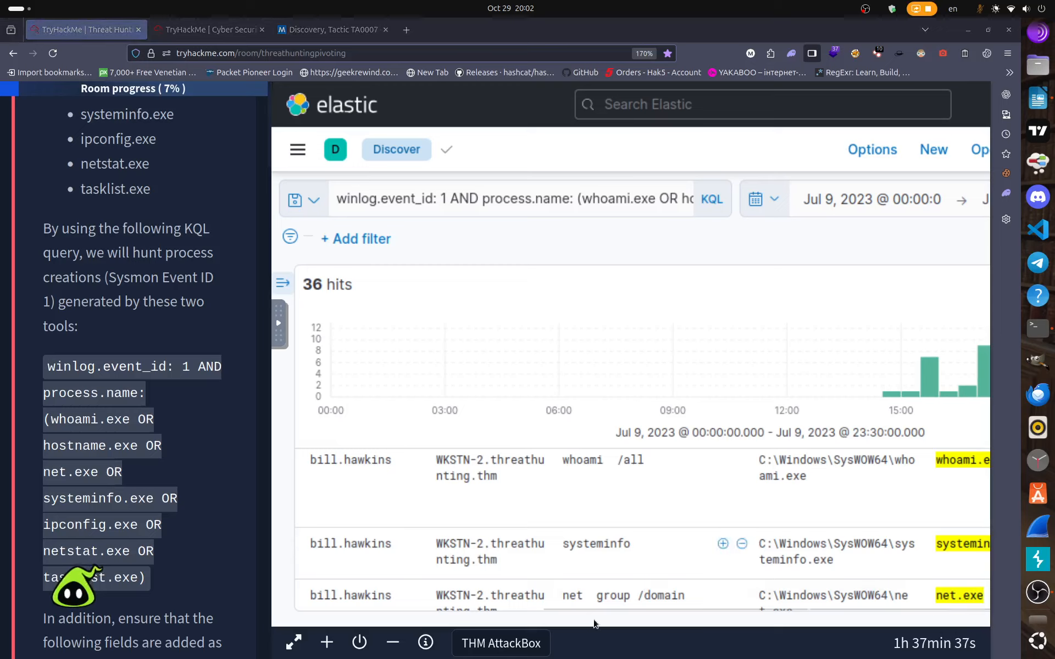
left_click_drag(602, 607, 671, 609)
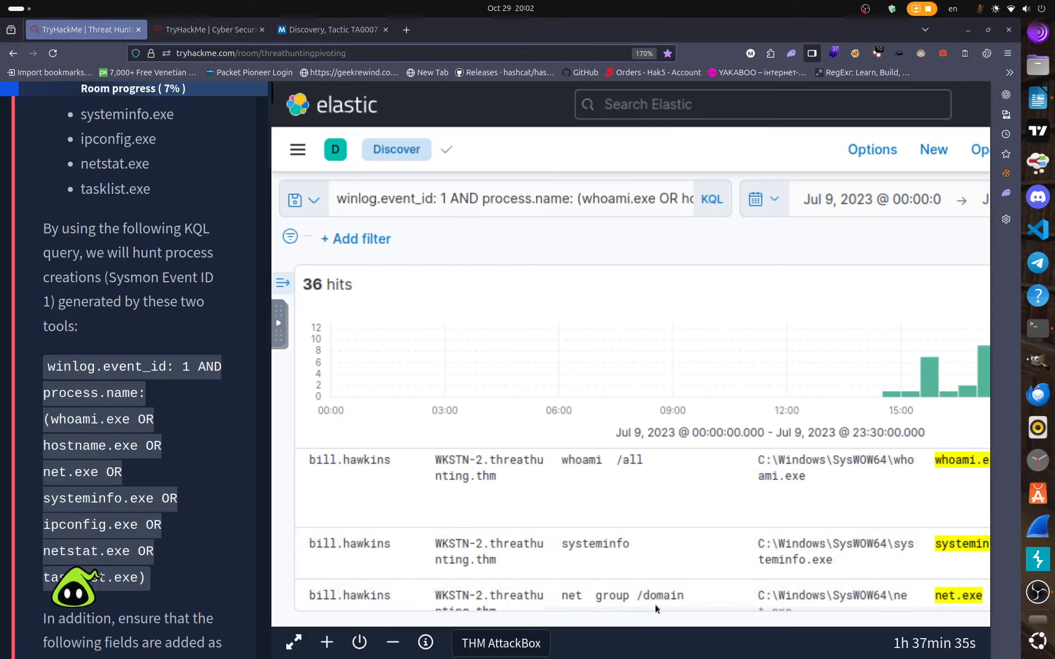
left_click(193, 28)
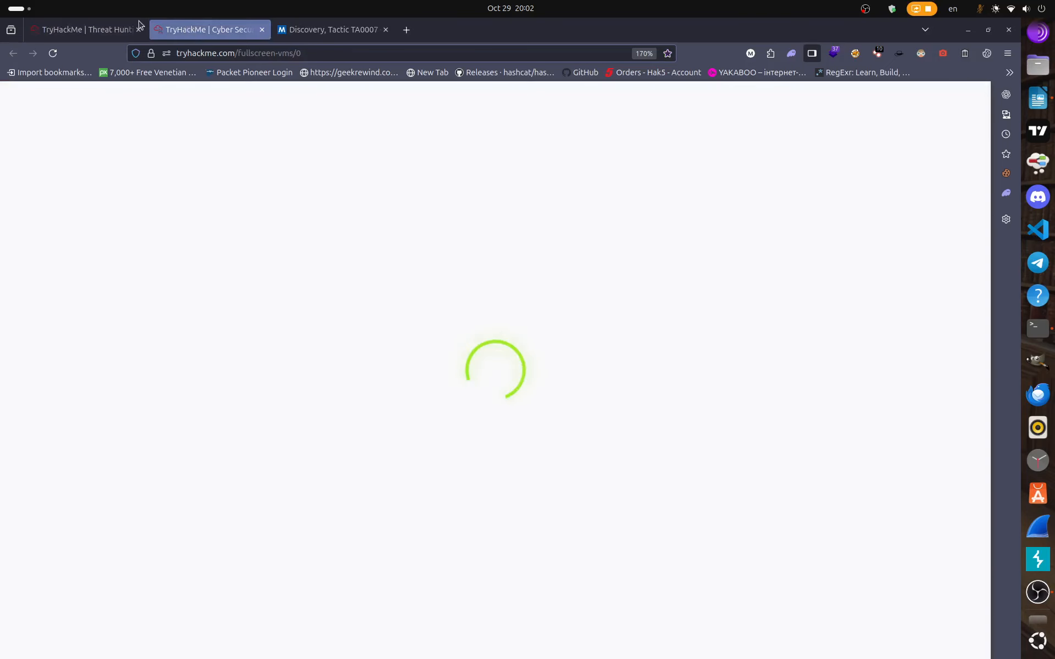
left_click(114, 28)
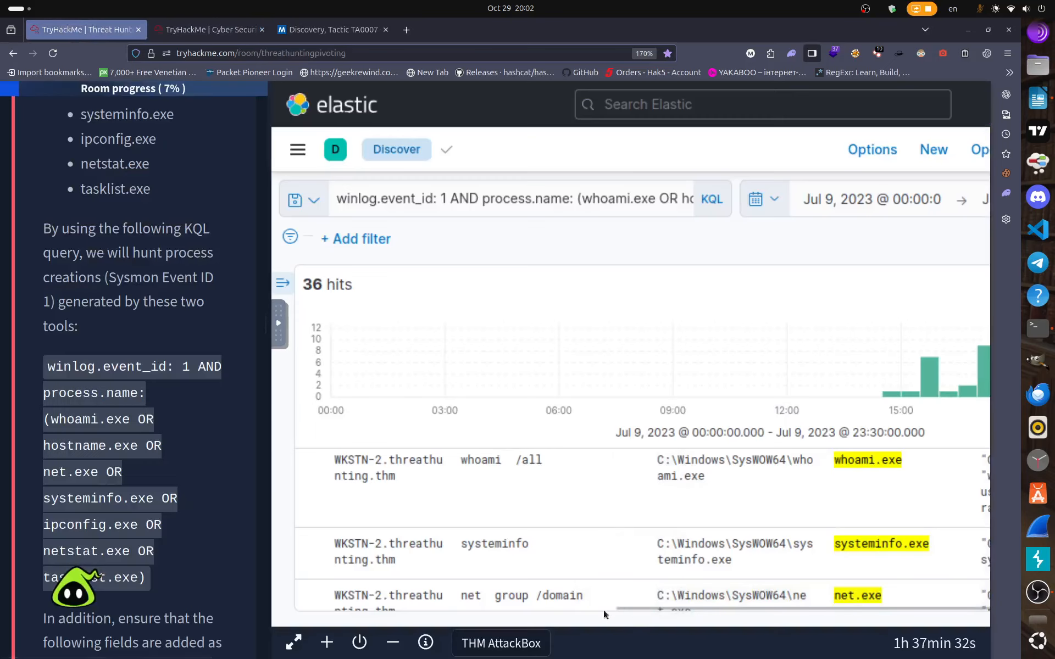
left_click_drag(658, 608, 847, 608)
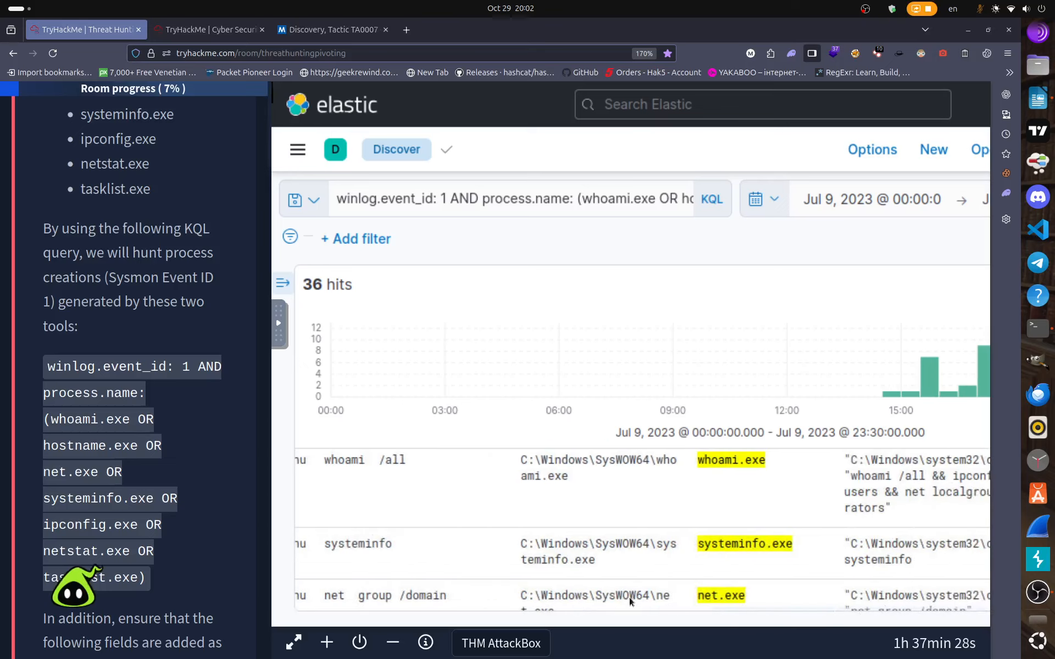
left_click_drag(463, 607, 458, 607)
scroll(790, 551, "left", 10)
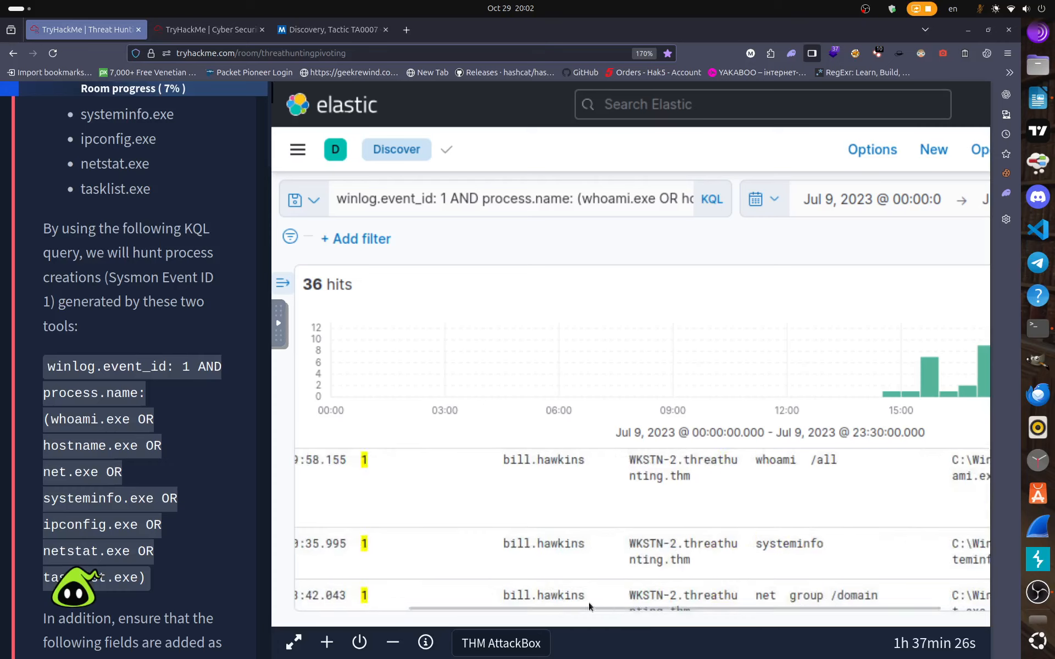
scroll(501, 616, "left", 4)
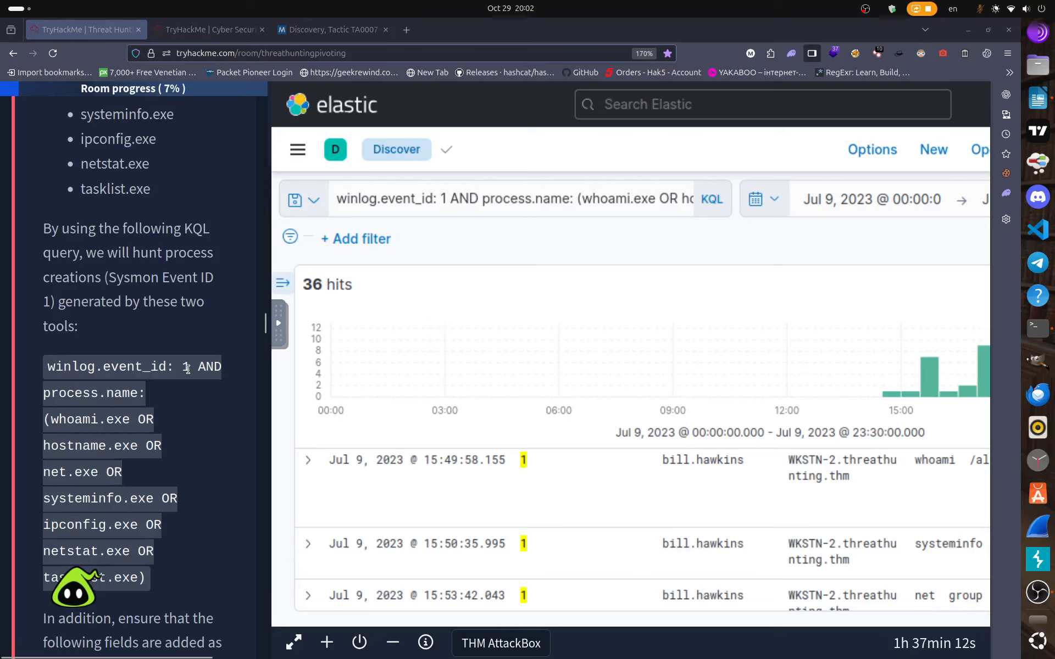
scroll(723, 478, "down", 5)
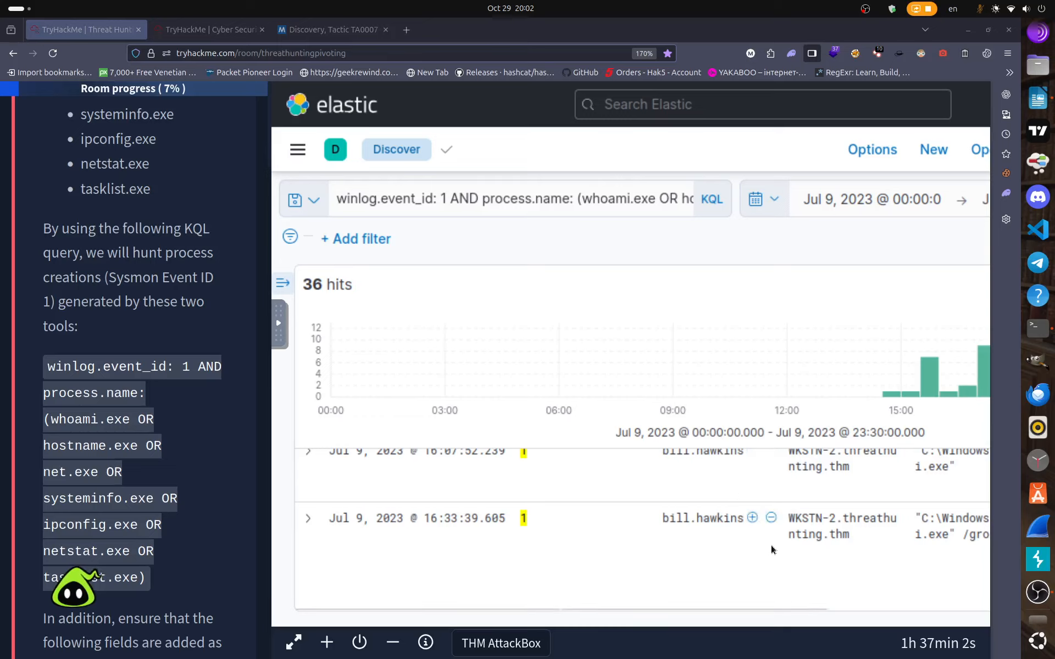
scroll(686, 510, "up", 3)
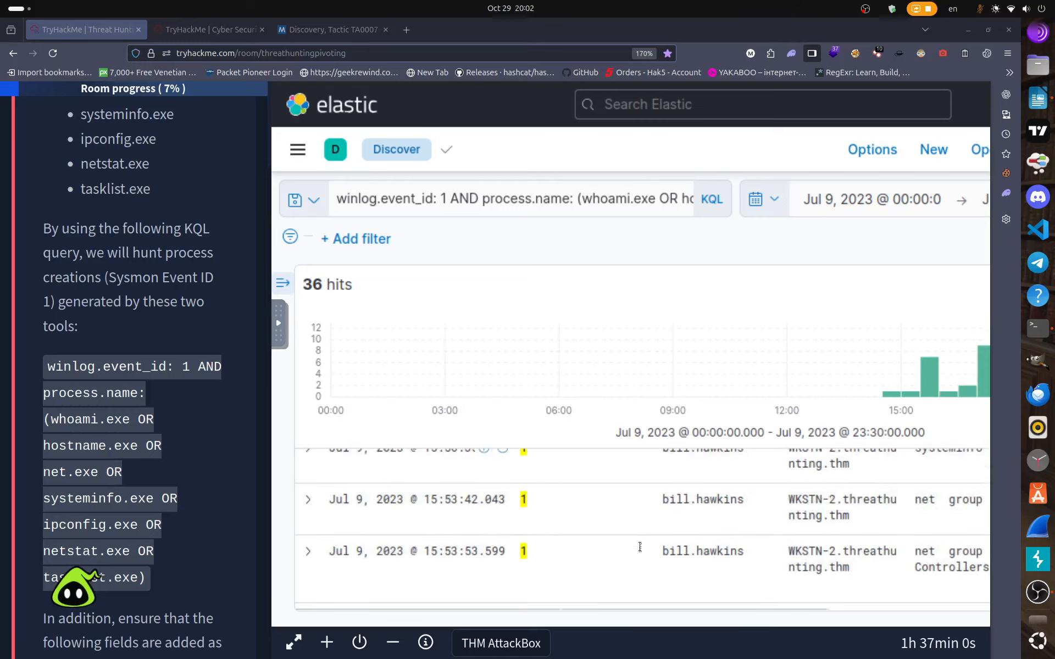
scroll(631, 522, "up", 2)
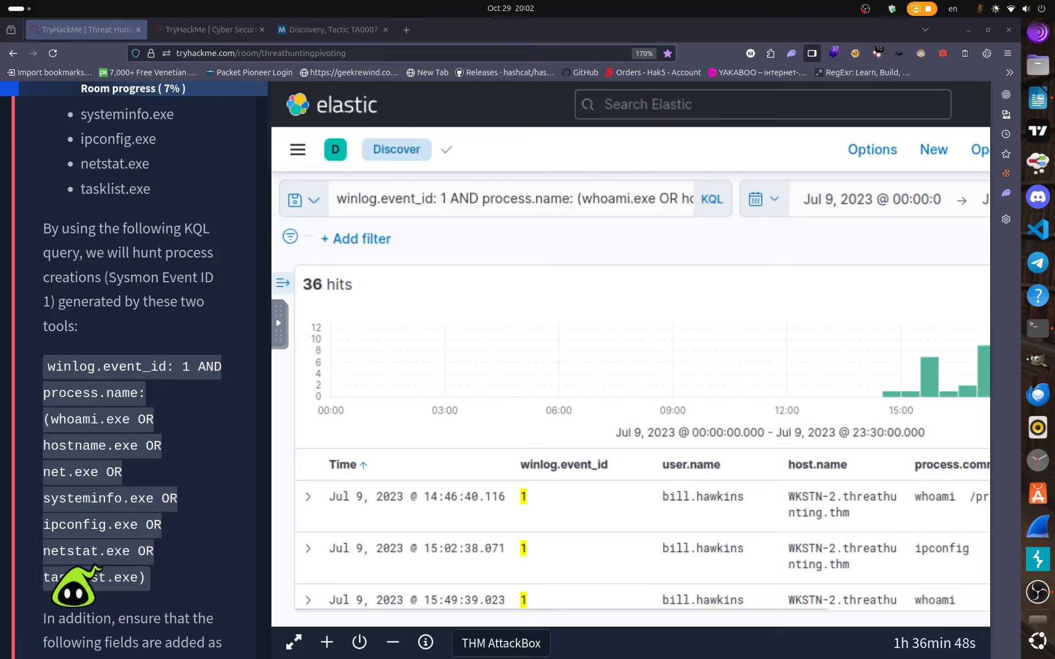
Clear the query and type winlog.event_id: 1 AND proess, leaving the field name unfinished.
left_click(1036, 592)
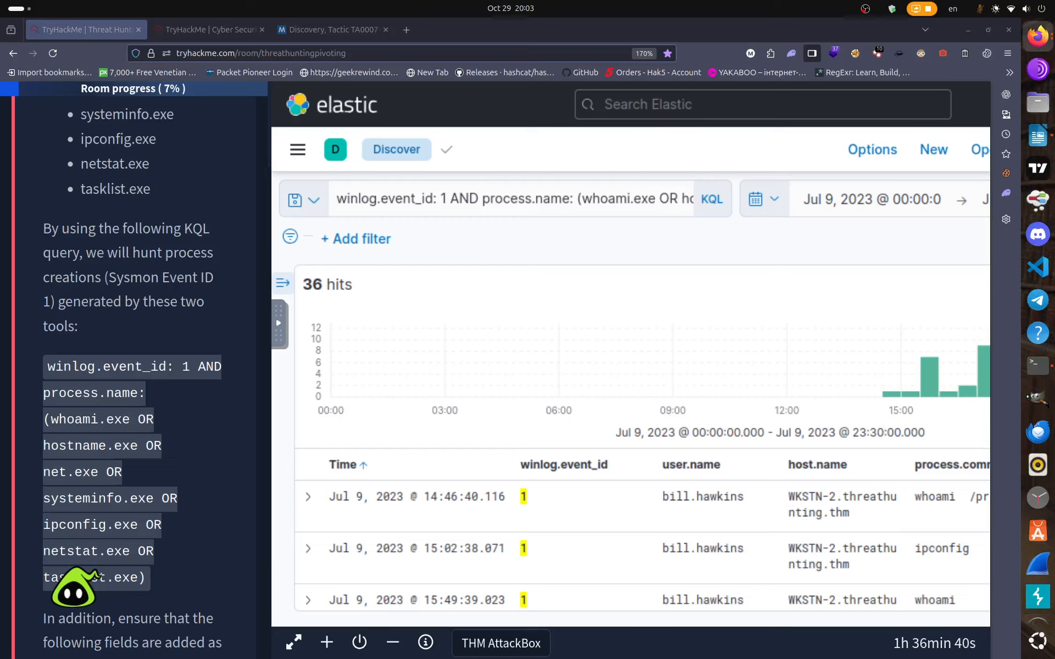
left_click(641, 195)
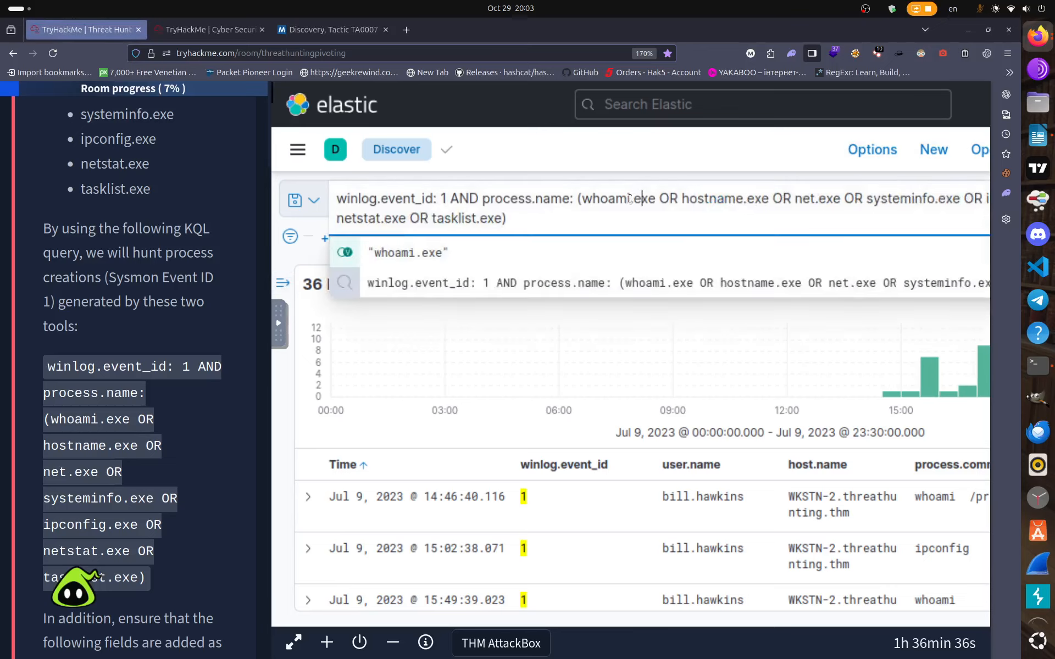
key("Escape")
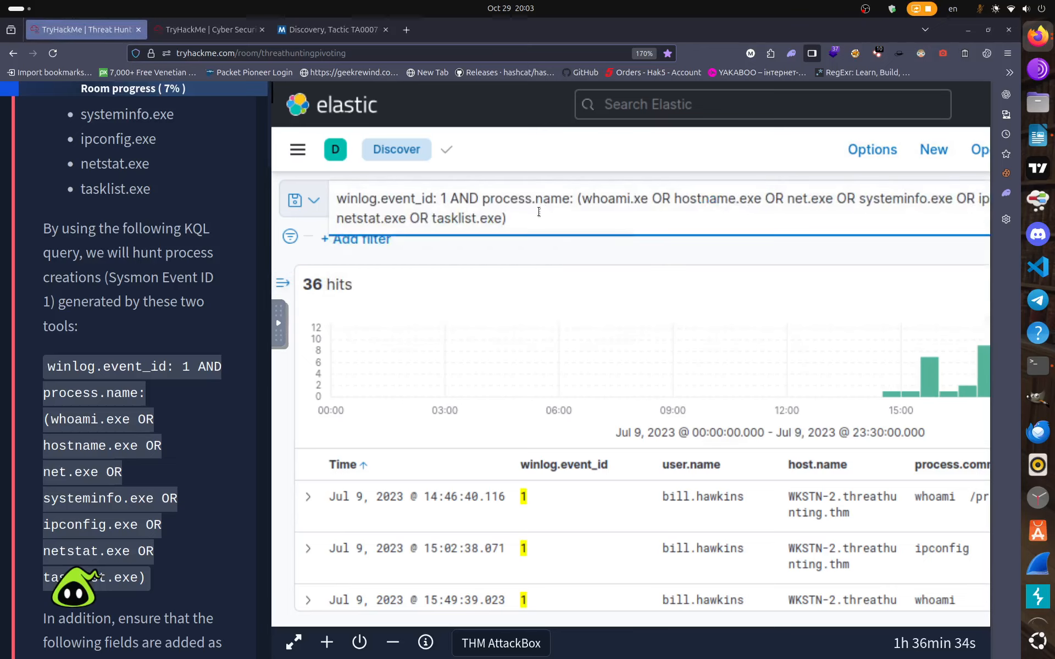
key("BackSpace")
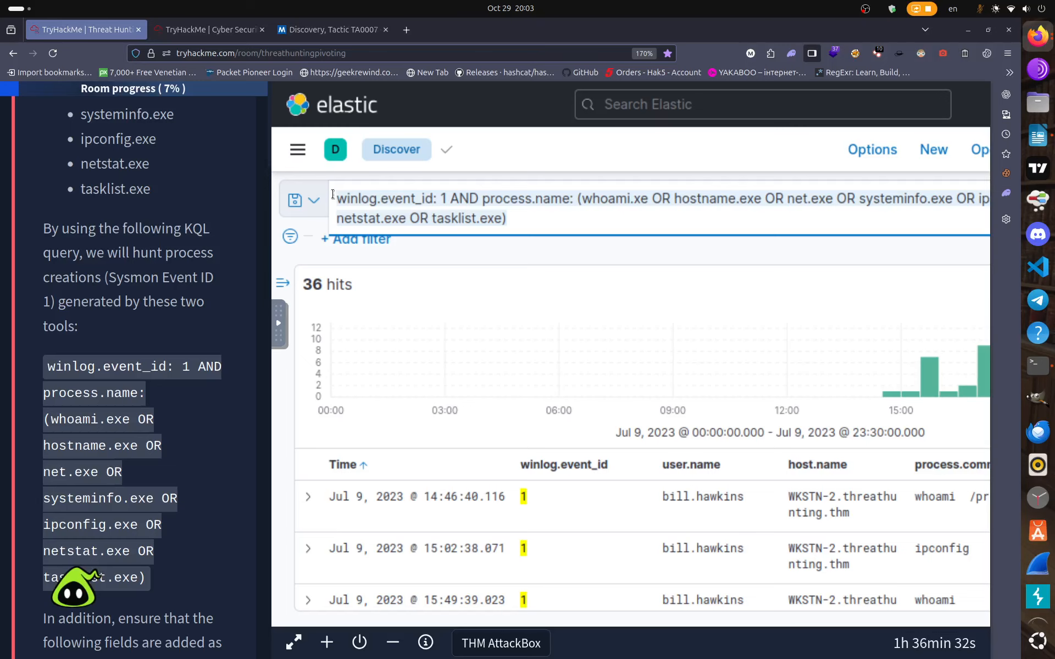
key("ctrl+a")
key("BackSpace")
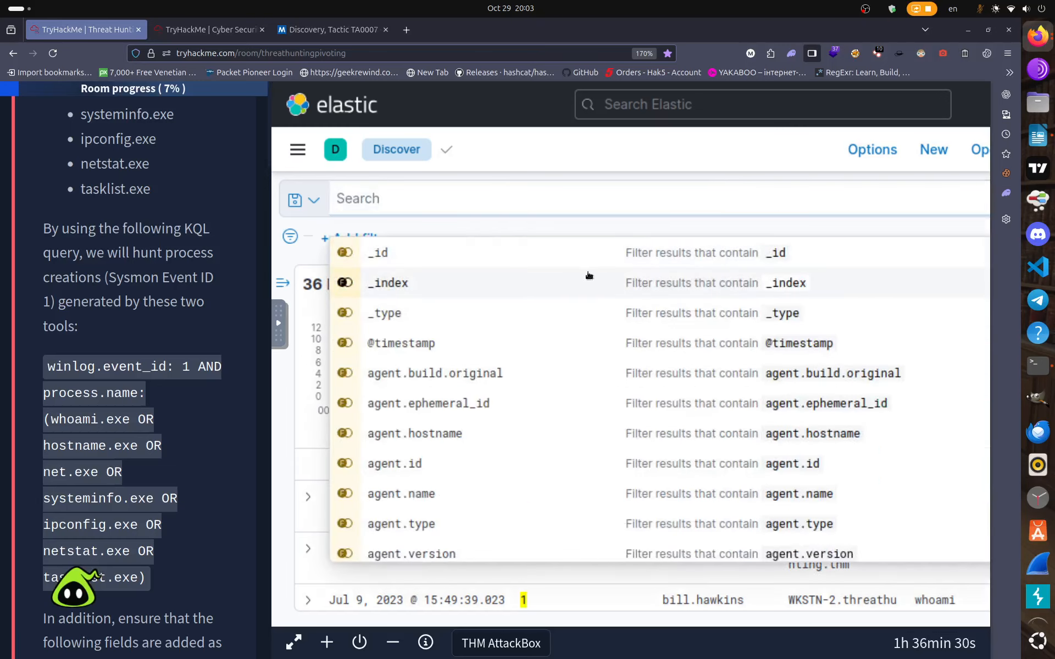
type("winlog")
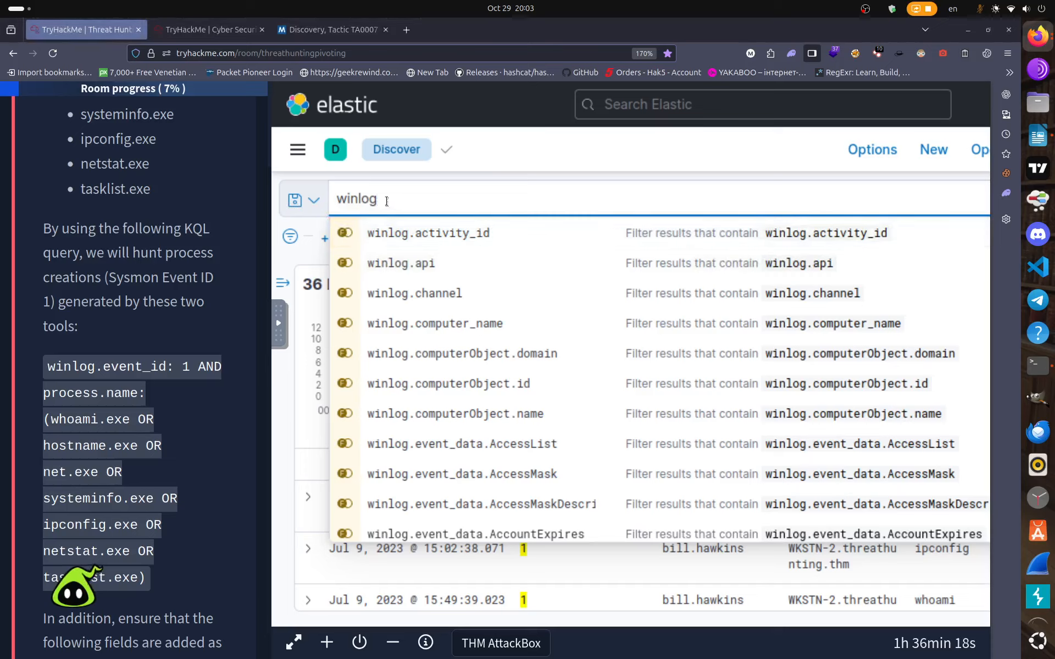
type(".ev")
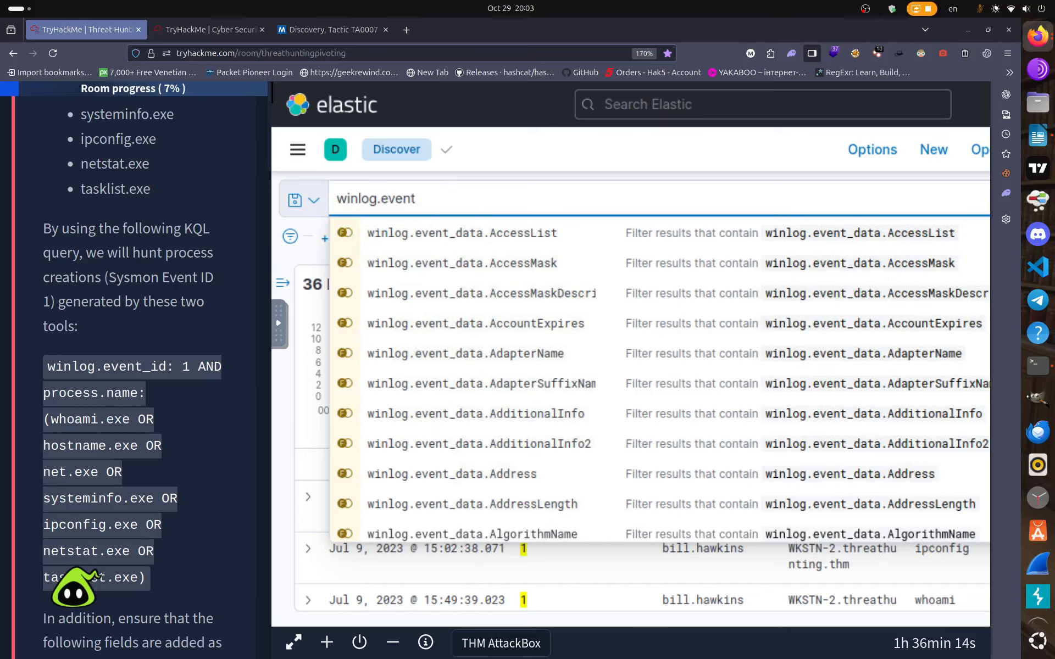
type("ent_id")
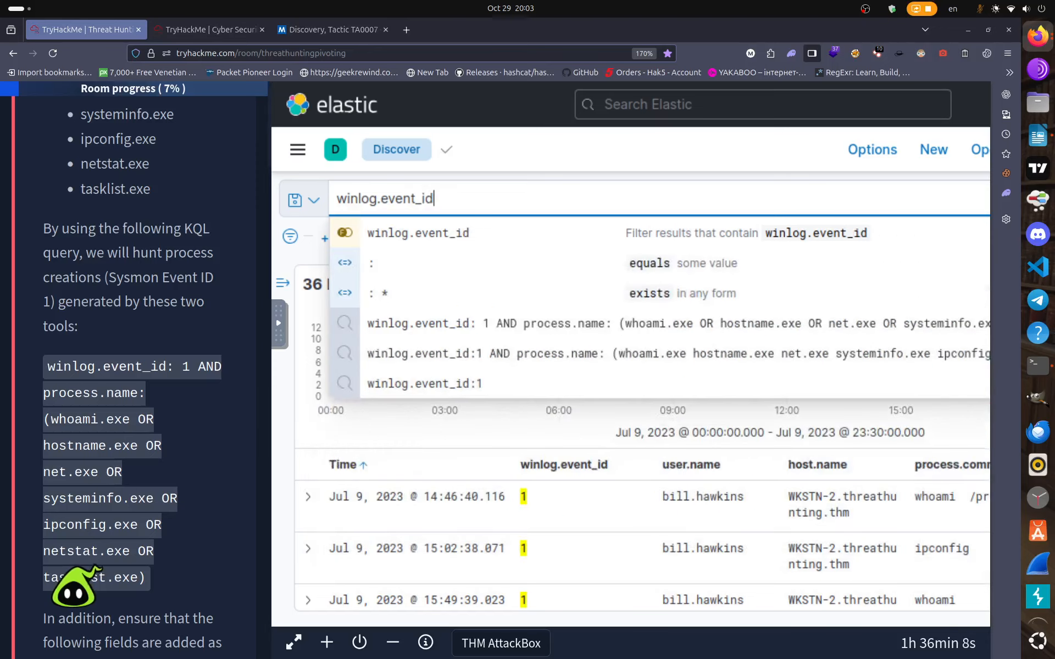
type(":1")
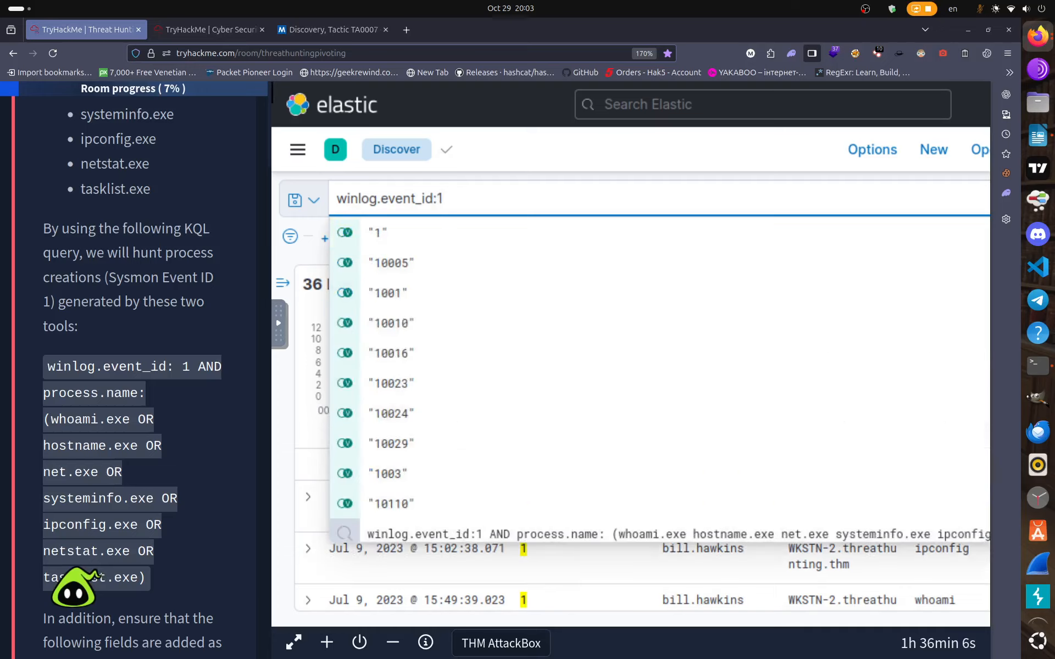
key("BackSpace")
type("1 ")
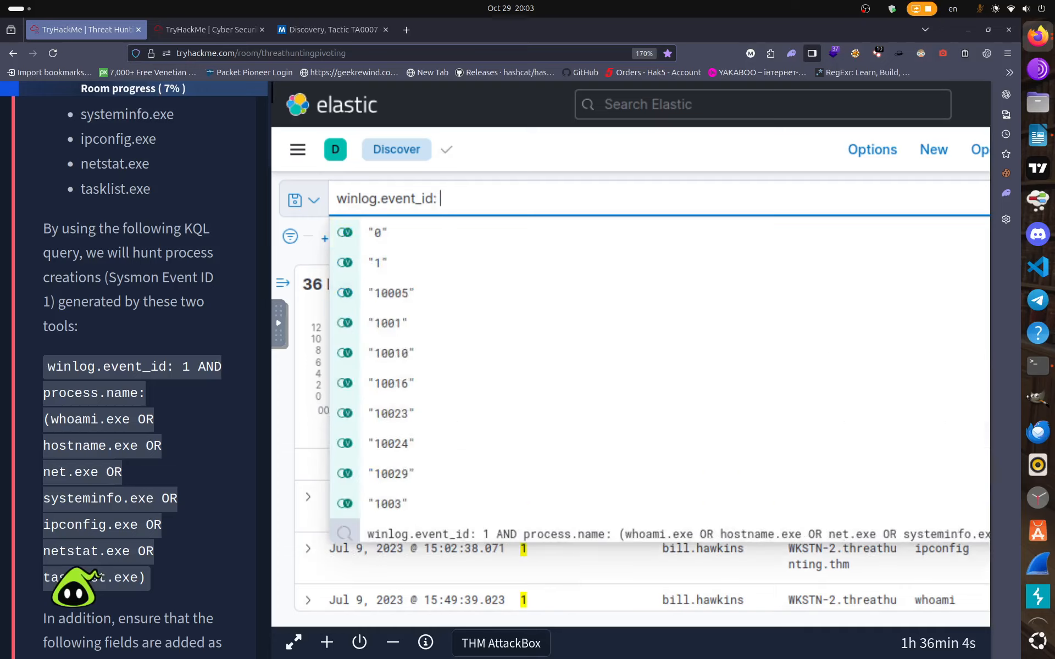
type("A")
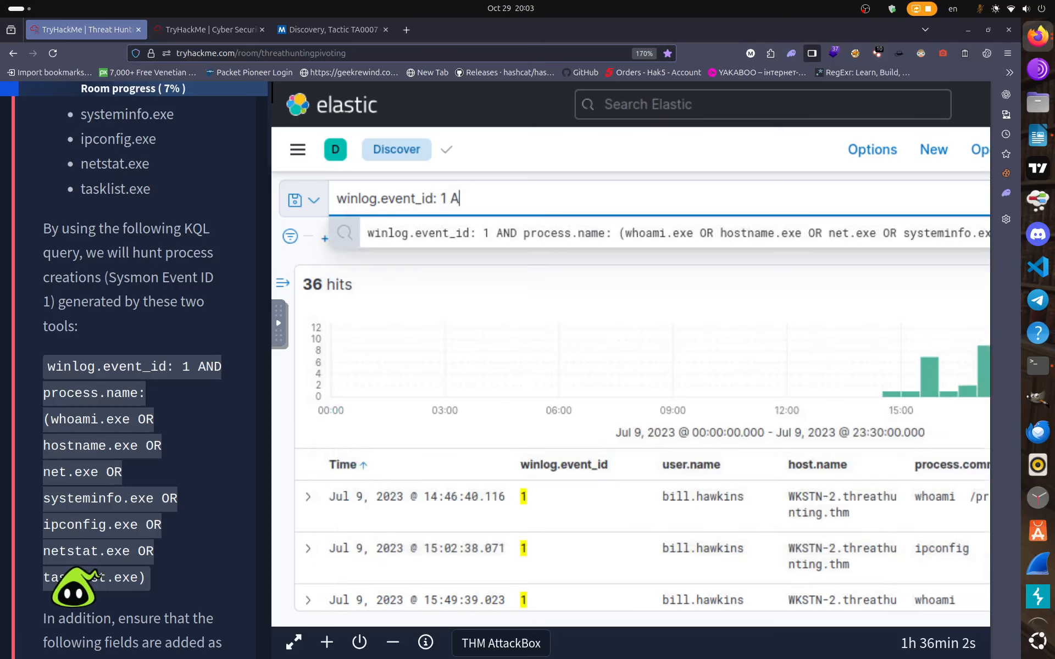
type("ND ")
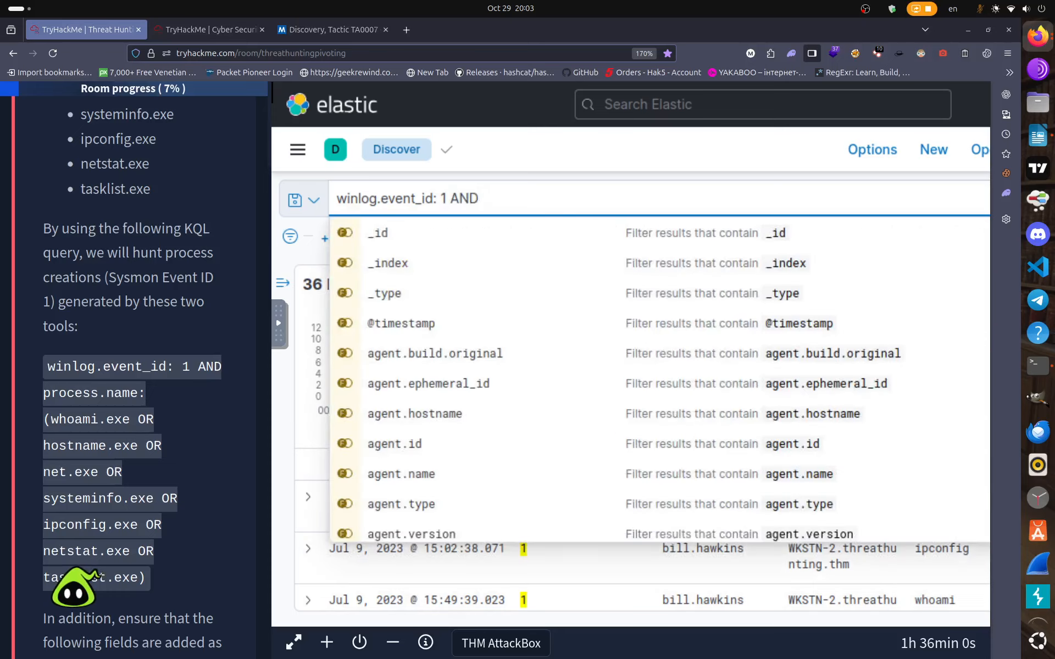
type("pr")
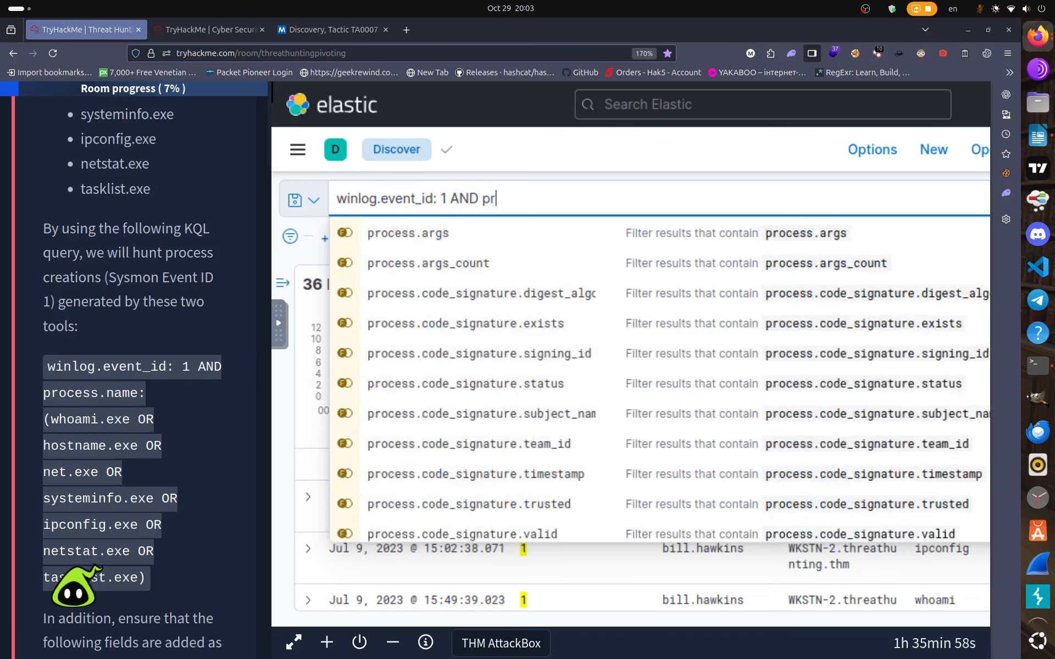
type("o")
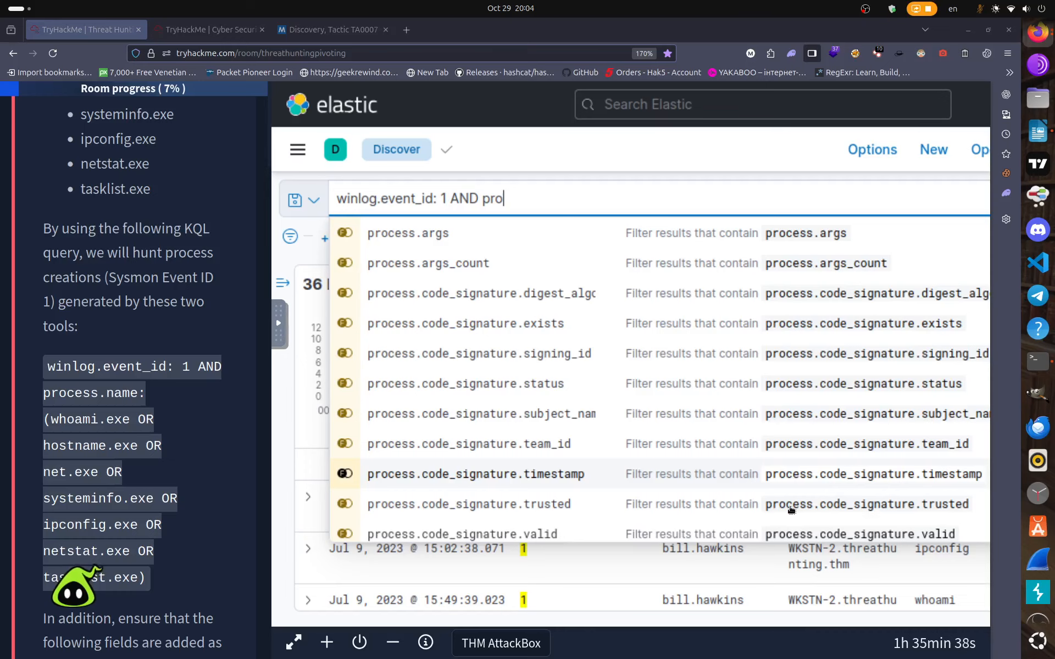
scroll(687, 494, "down", 3)
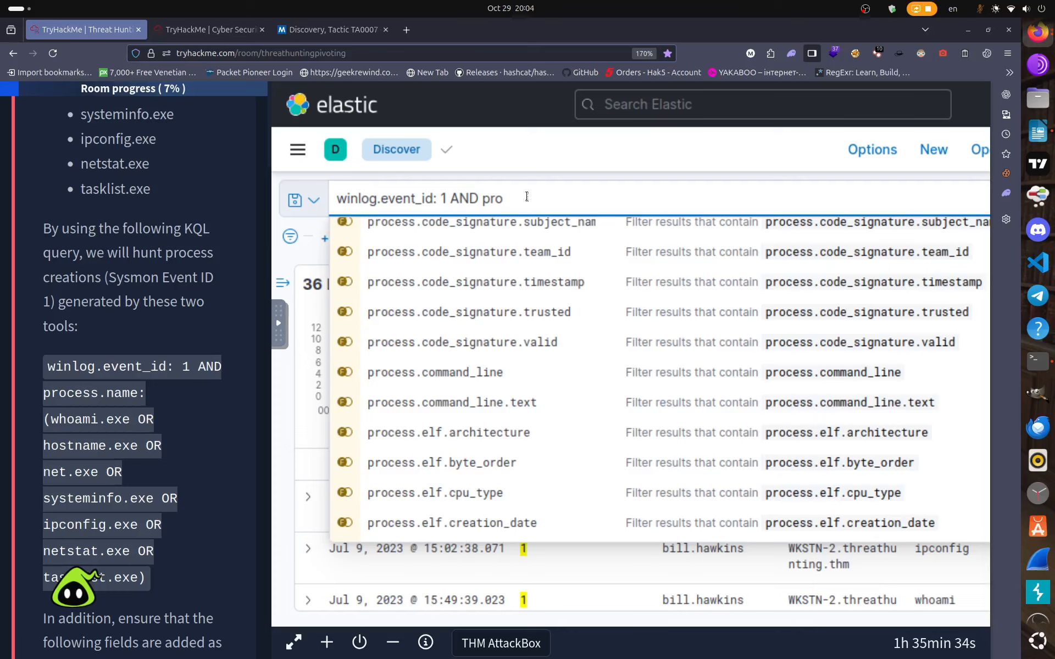
type("ess")
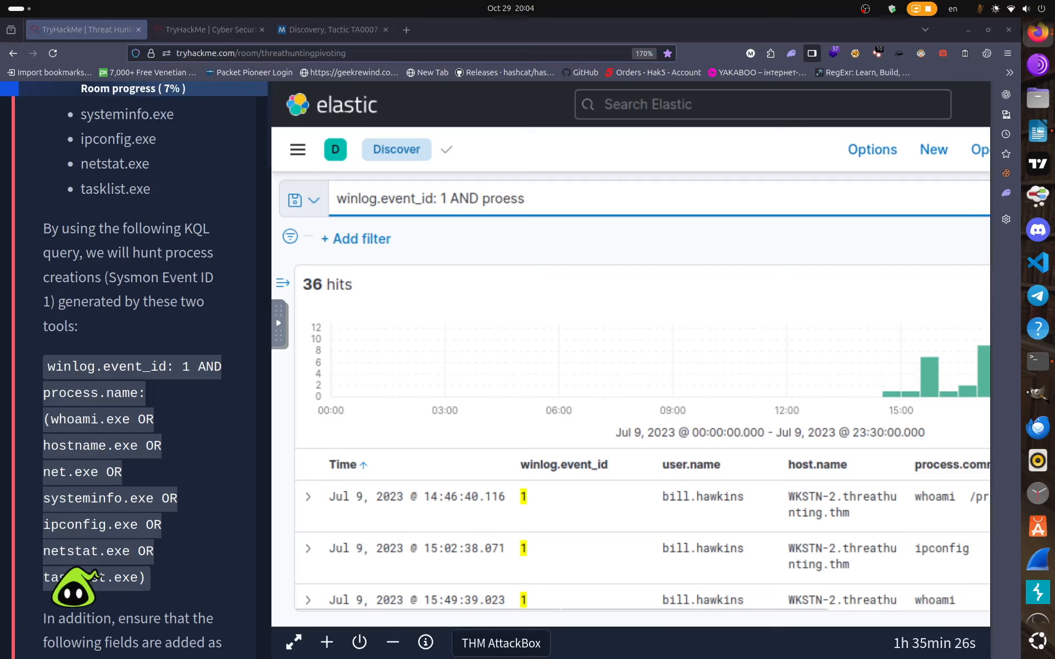
Complete the condition as process.pid: 6324, fixing the proess typo, and run it for 2 hits.
scroll(612, 488, "down", 5)
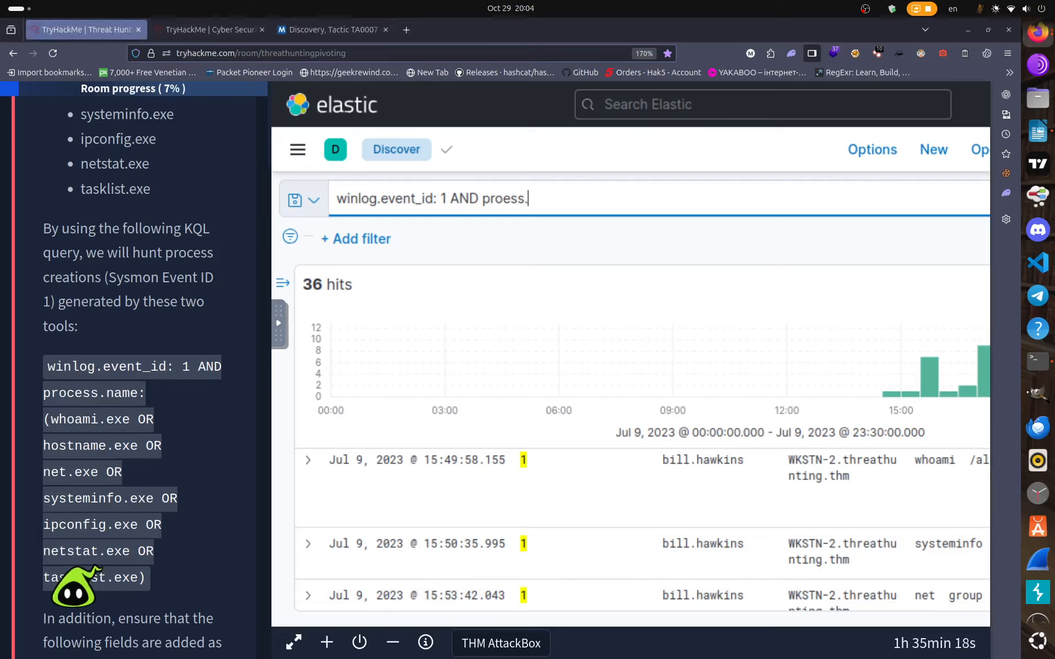
type(".pid: 6324")
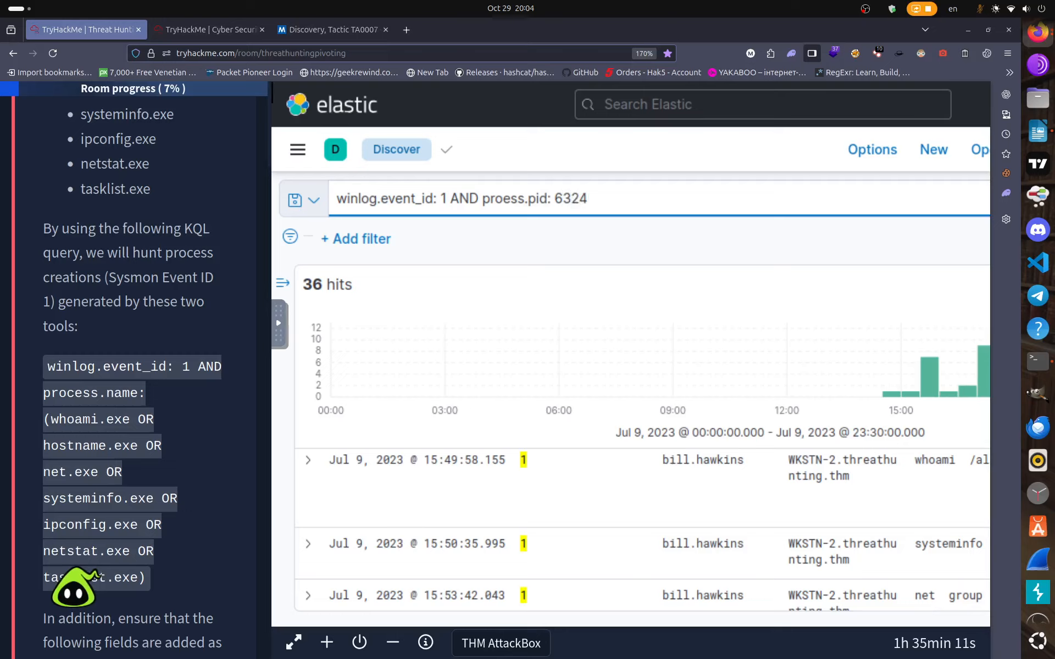
key("Return")
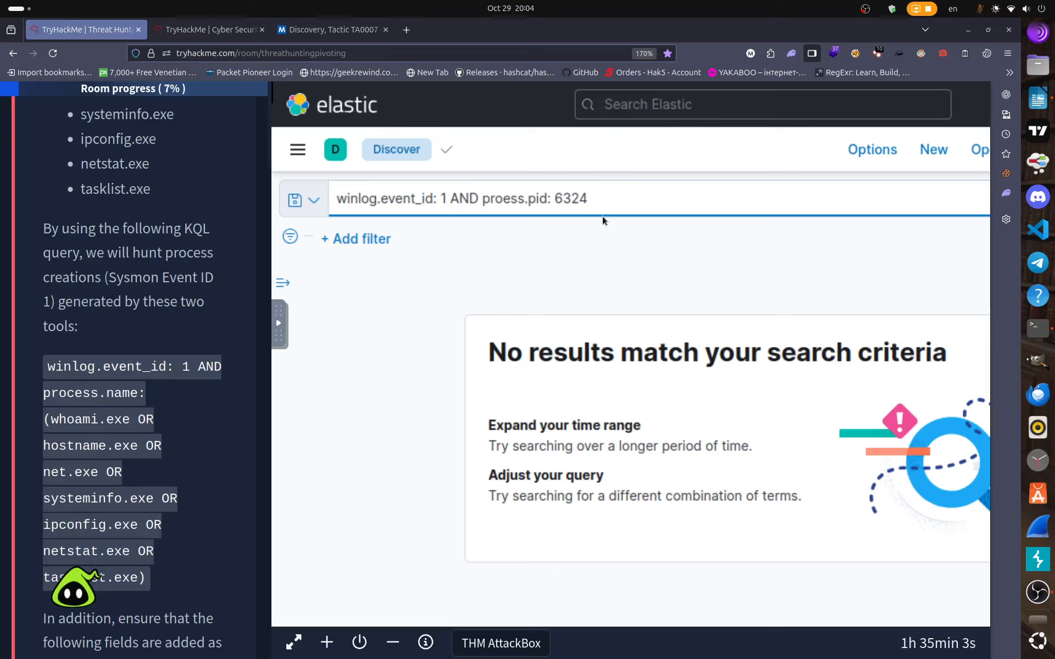
key("Left")
key("Left")
key("Left")
key("Left")
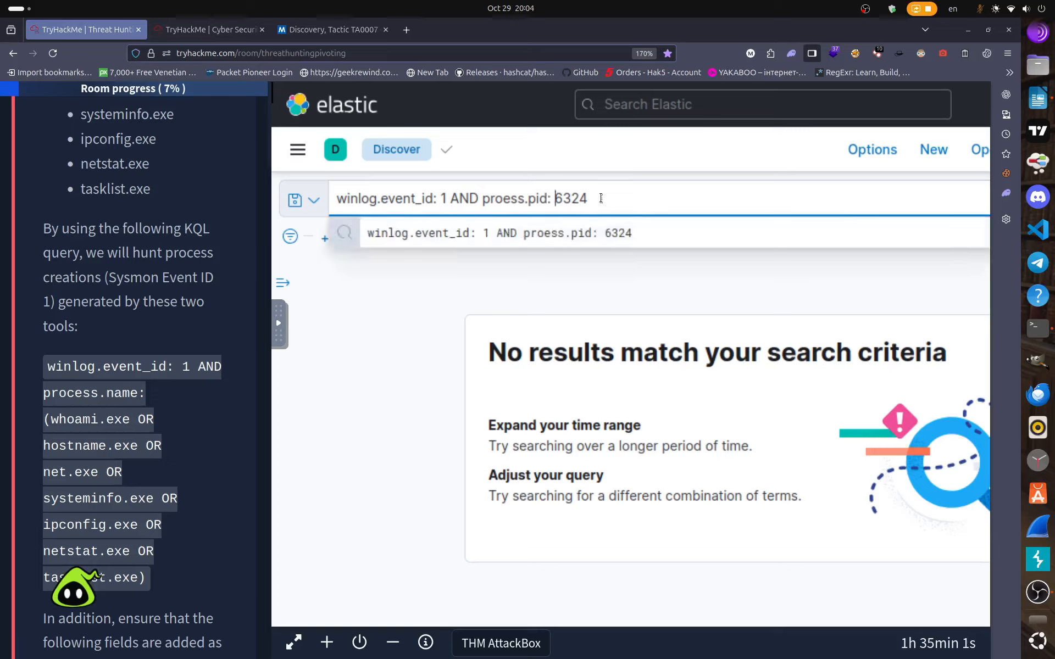
key("Left")
key("Left")
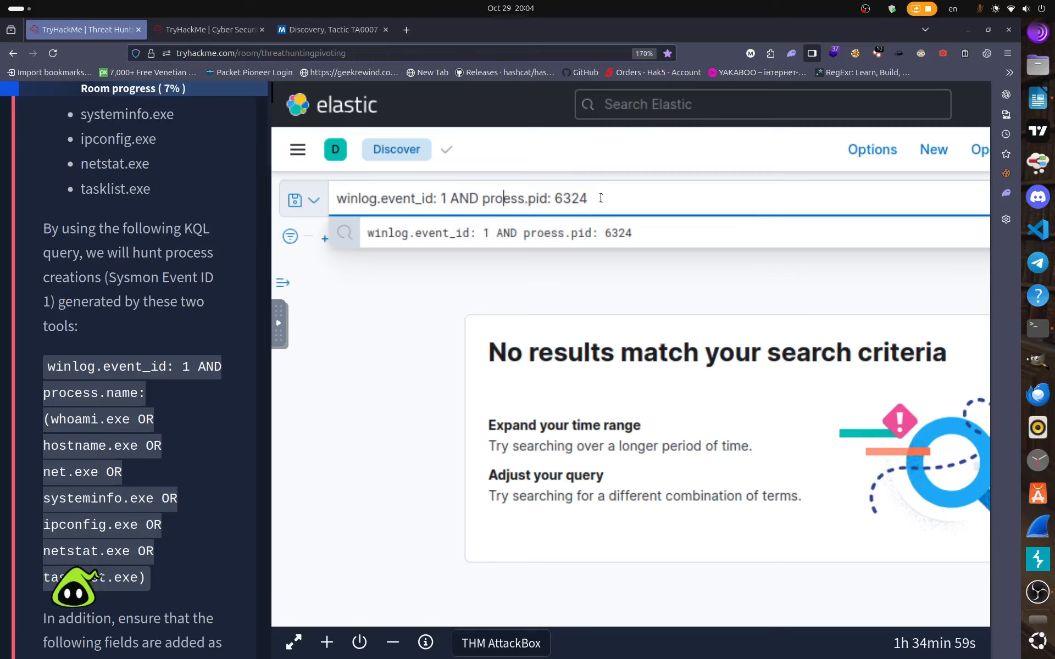
type("c")
key("Return")
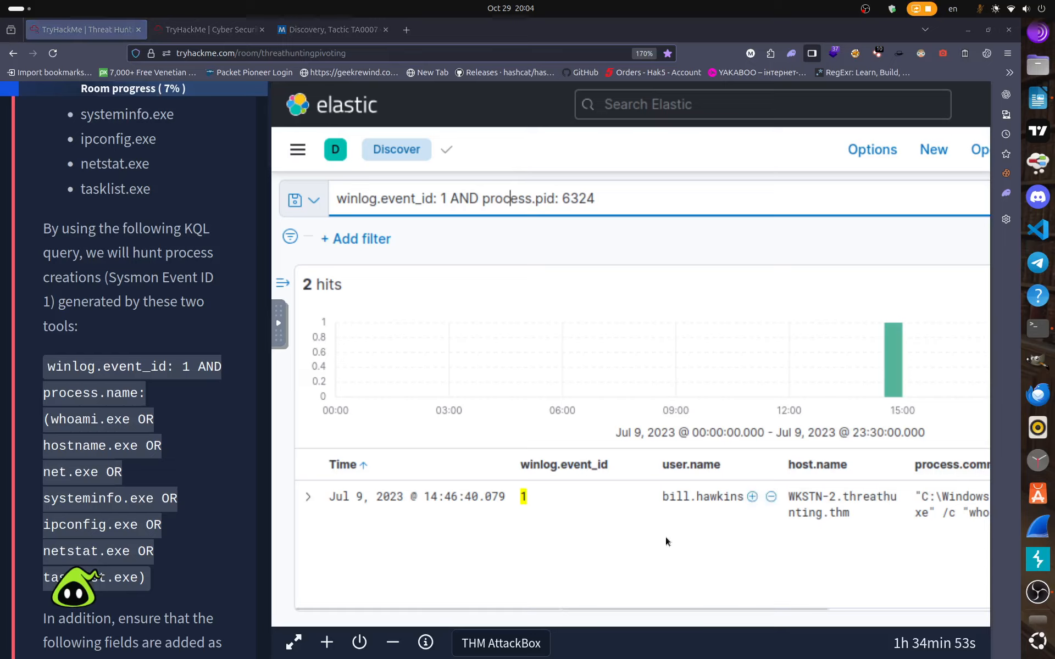
Close the second TryHackMe browser tab and return to Kibana Discover.
scroll(665, 536, "down", 3)
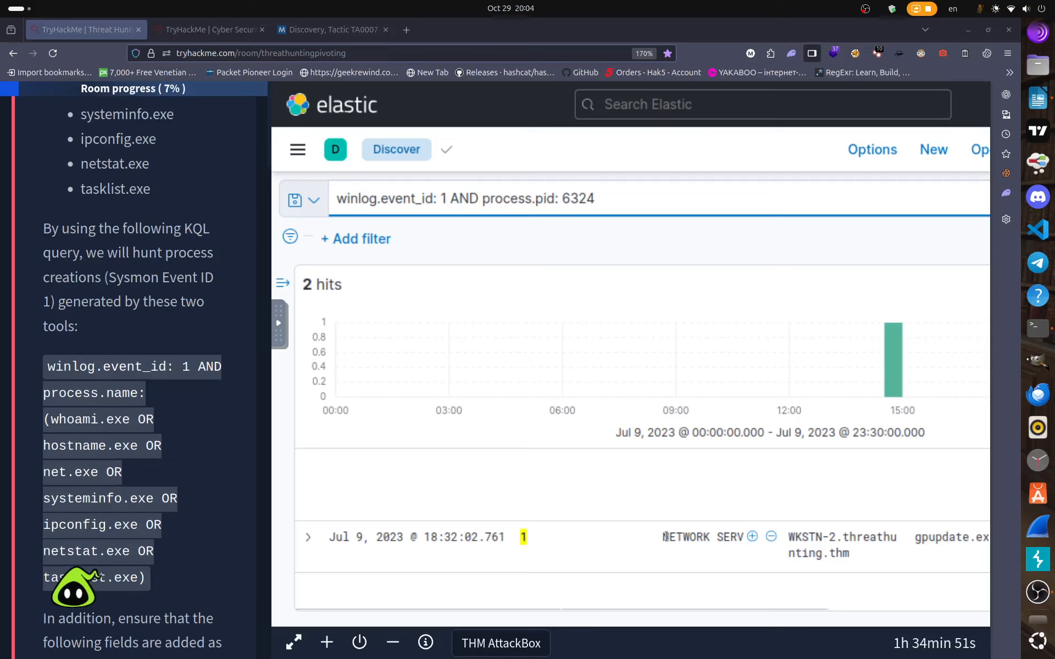
scroll(665, 534, "up", 3)
scroll(666, 533, "down", 3)
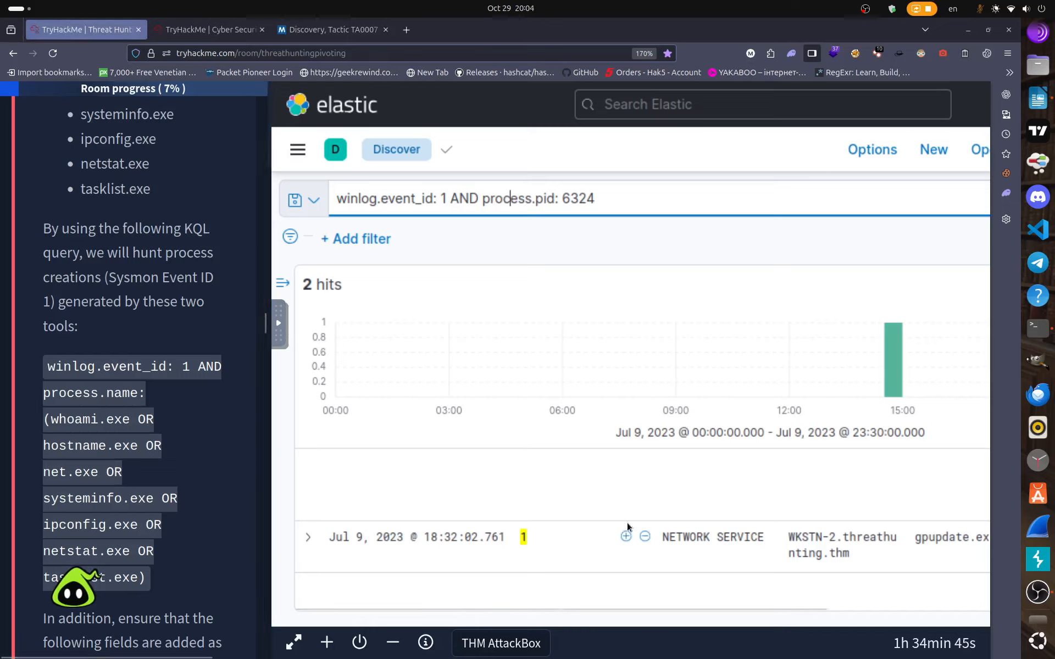
scroll(625, 525, "up", 3)
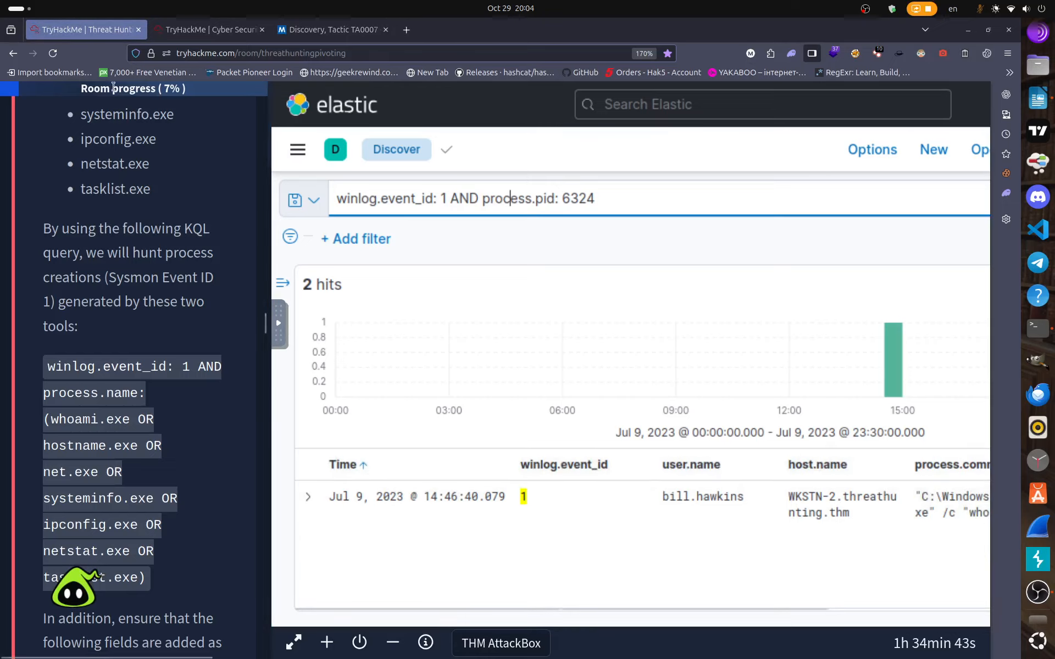
left_click(216, 29)
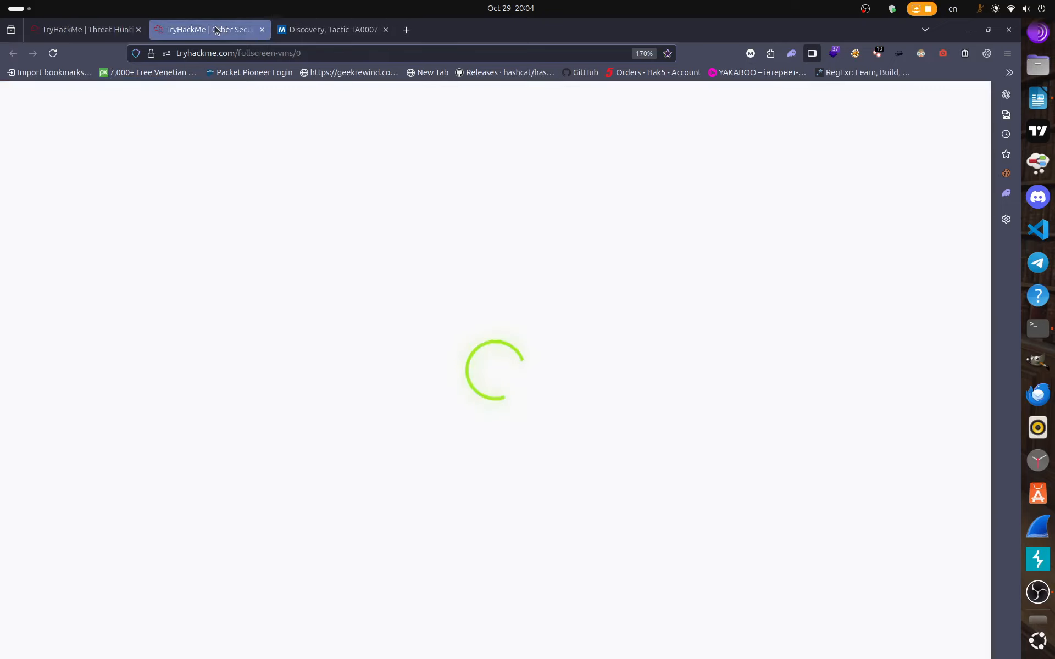
left_click(262, 30)
left_click(83, 30)
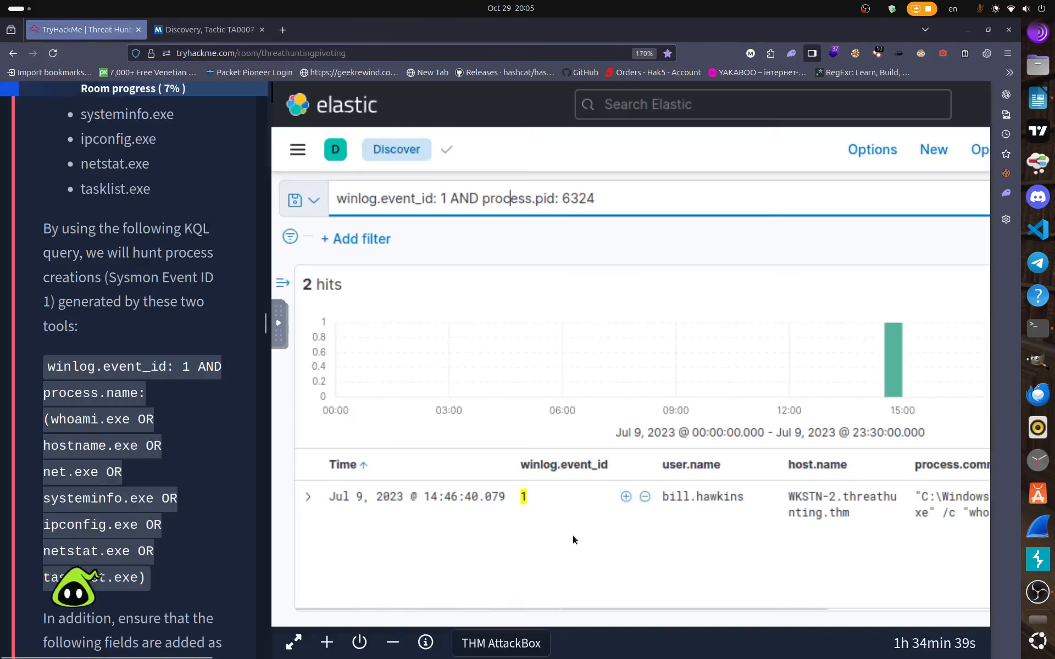
Scroll across the two PID 6324 hits to read cmd.exe running whoami /priv.
scroll(572, 535, "down", 2)
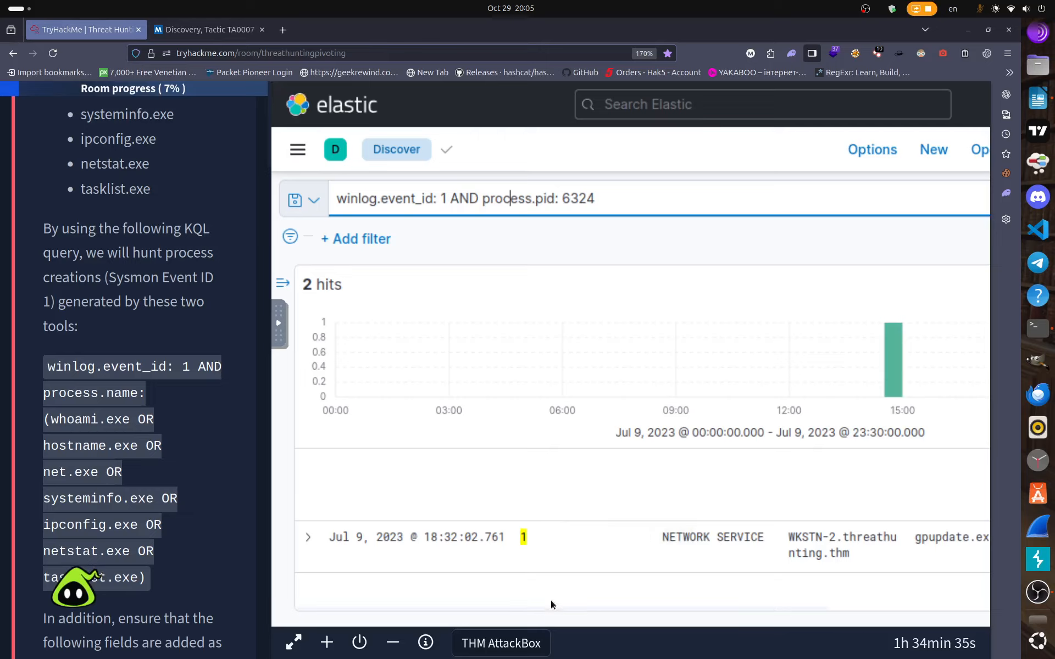
scroll(551, 600, "right", 3)
scroll(685, 596, "right", 10)
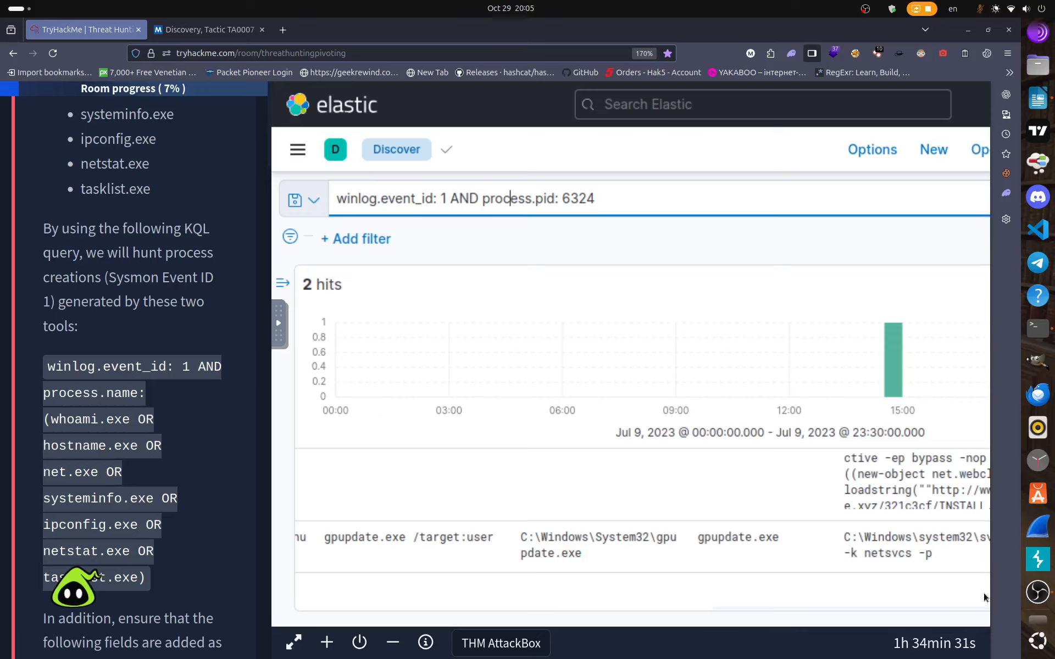
scroll(803, 558, "up", 3)
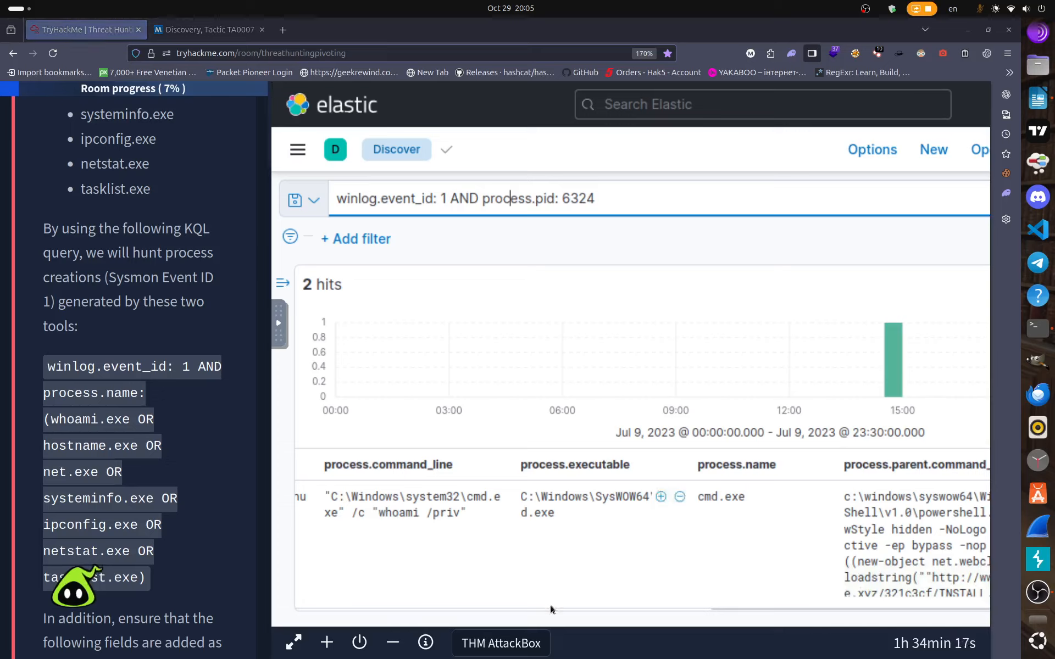
left_click_drag(763, 607, 878, 593)
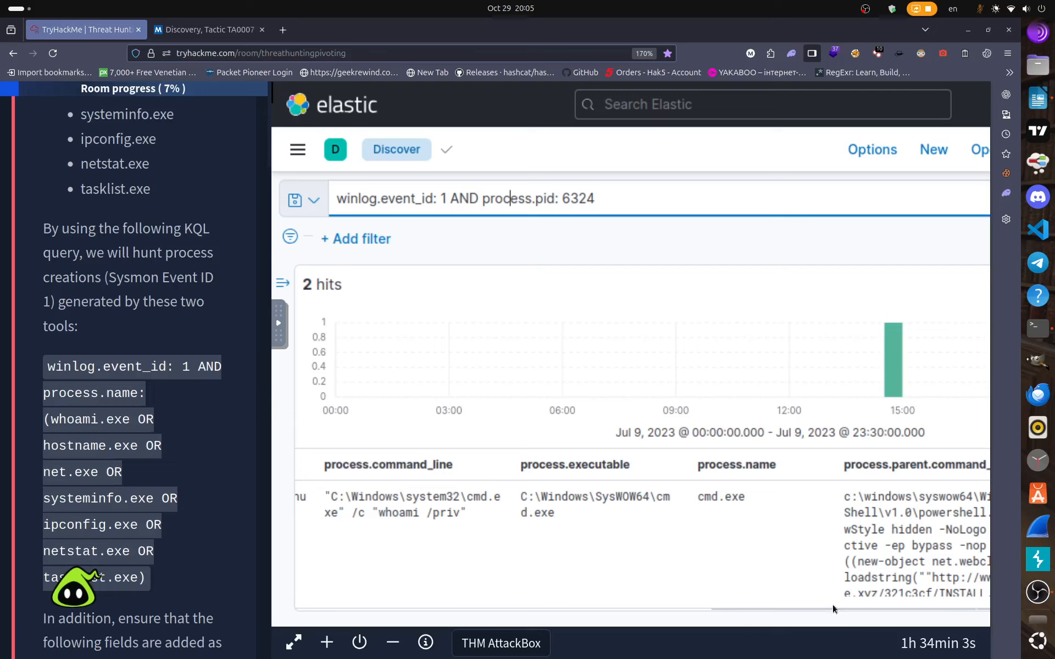
left_click(283, 284)
left_click(362, 341)
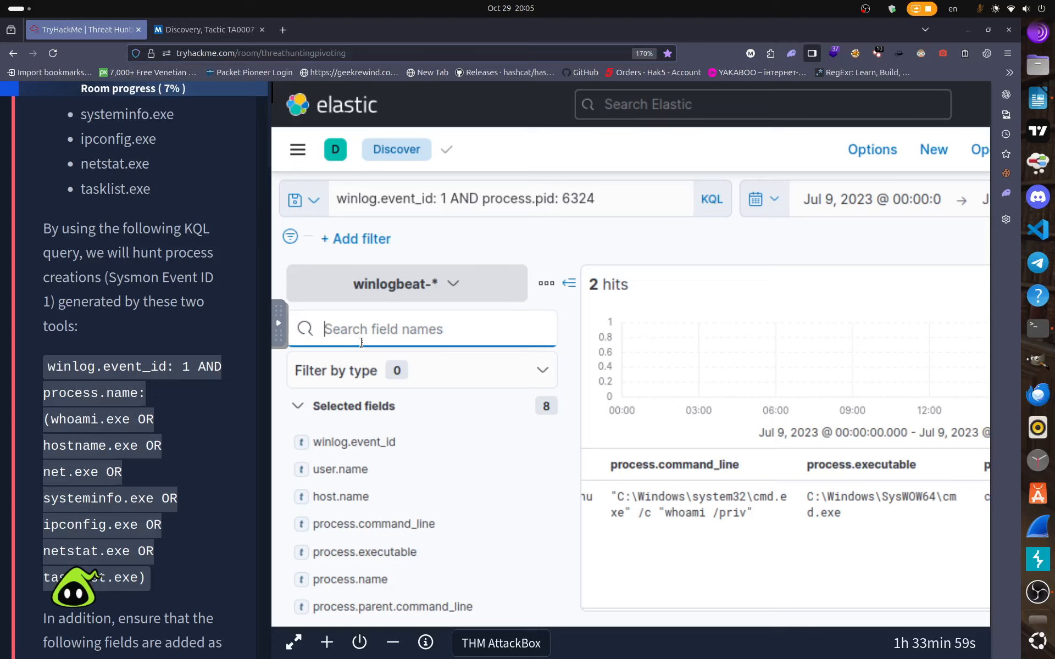
type("pro")
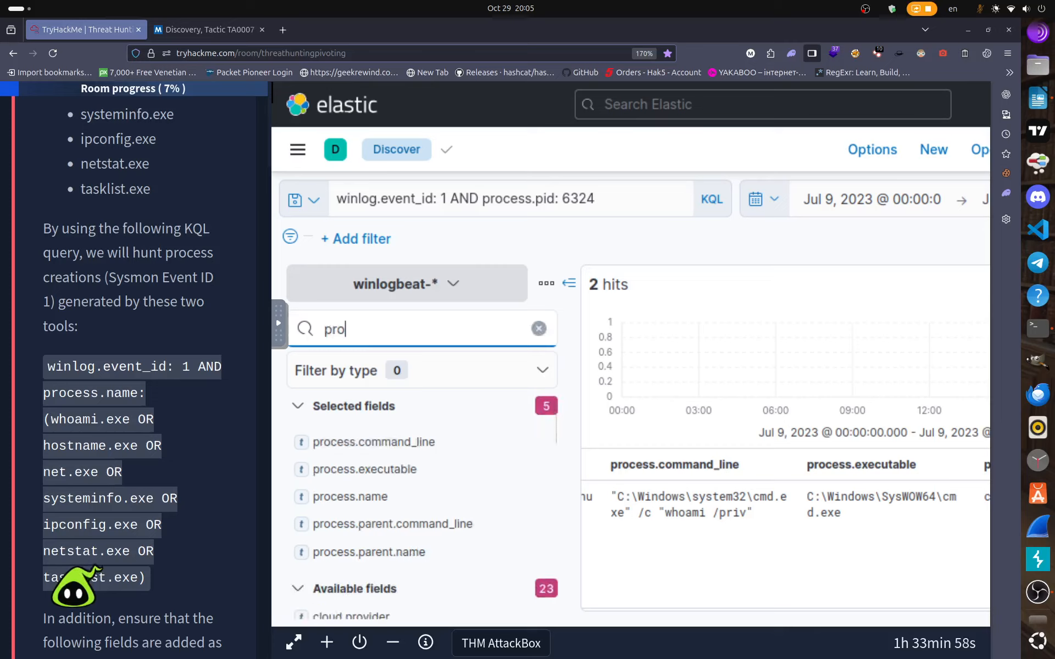
type("cess")
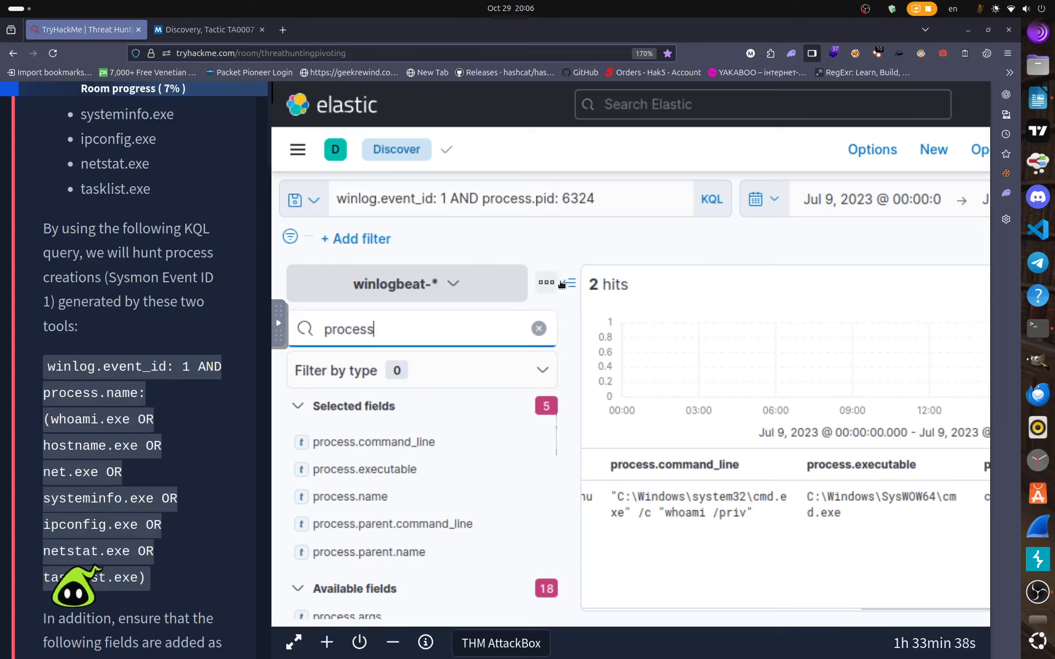
key("ctrl+a")
key("BackSpace")
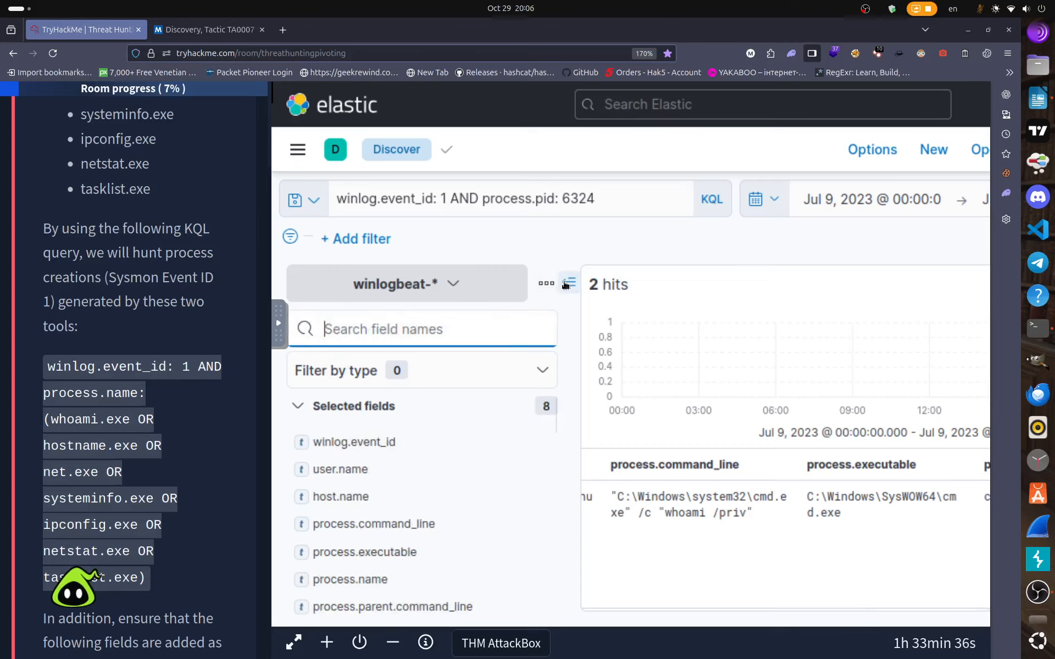
left_click(568, 284)
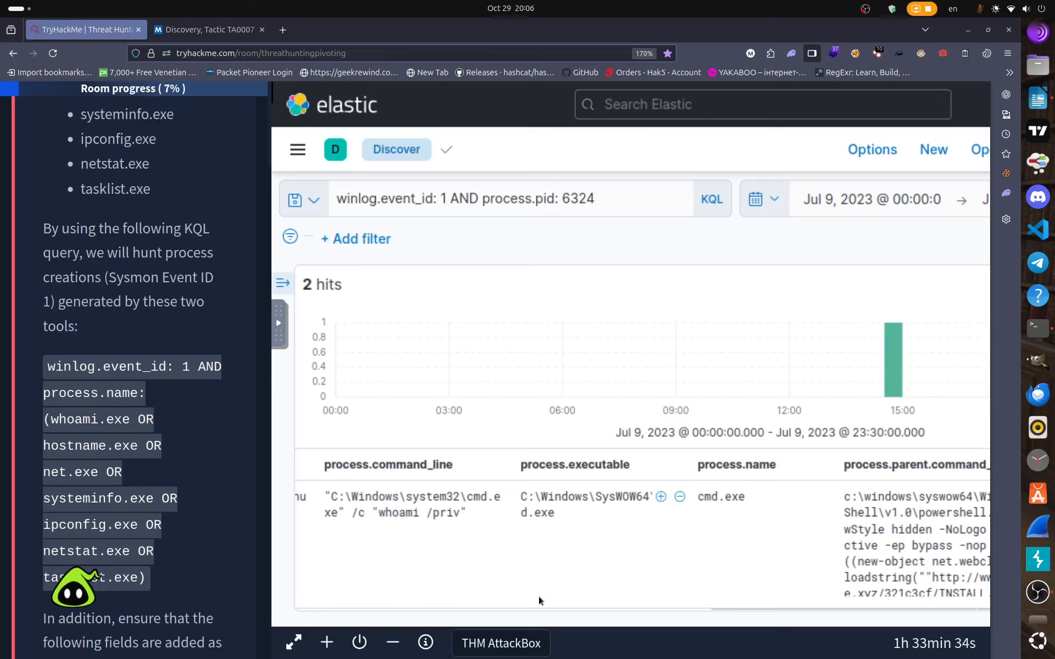
left_click_drag(743, 605, 828, 600)
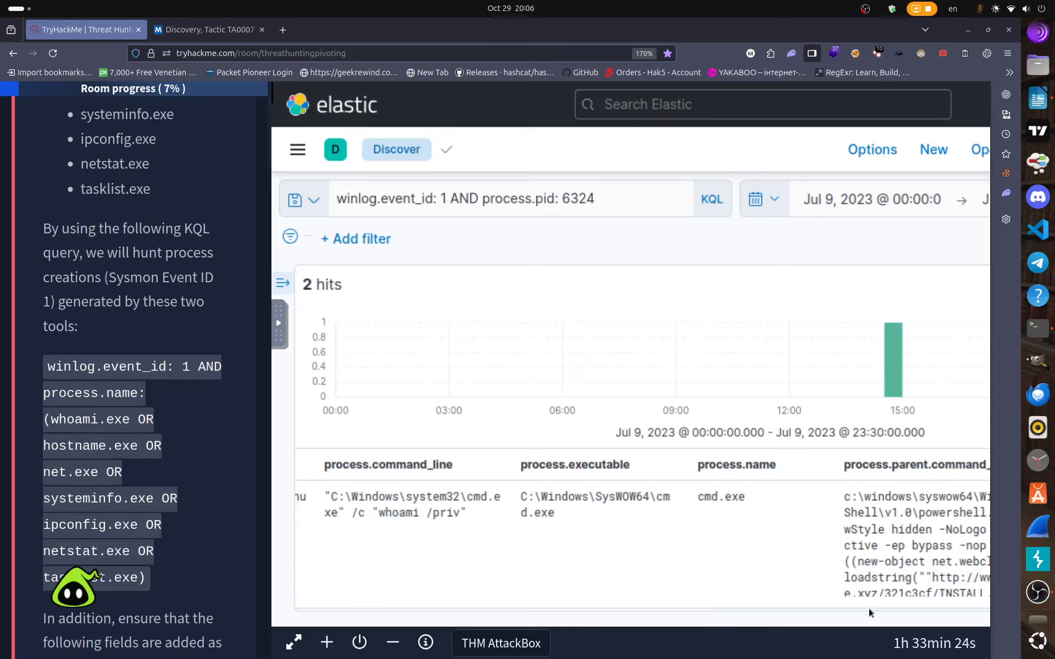
scroll(860, 541, "down", 2)
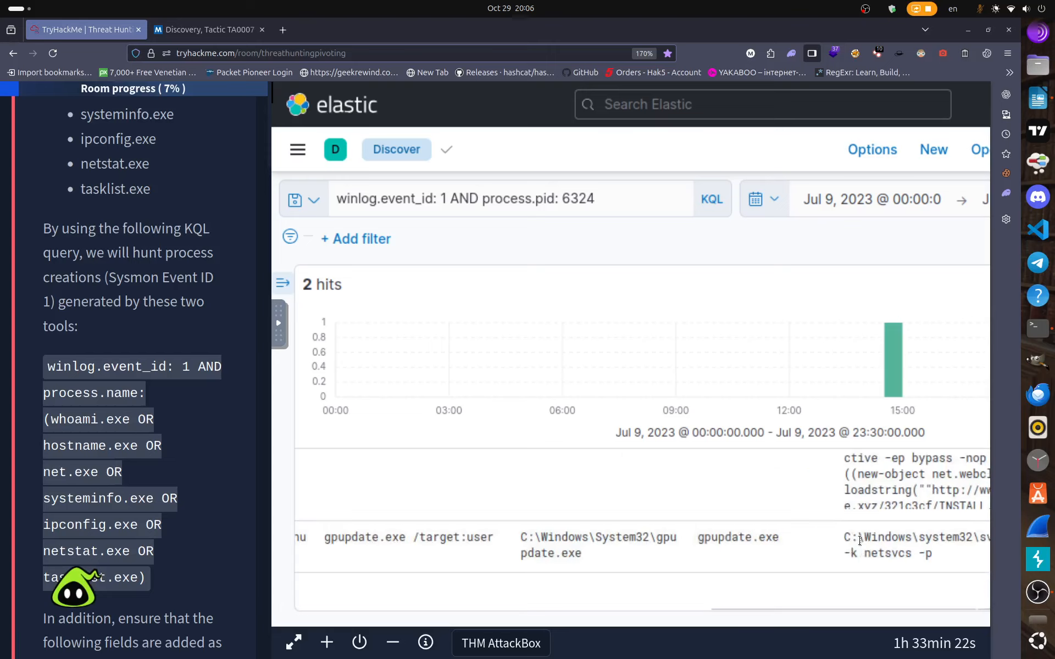
scroll(836, 550, "up", 2)
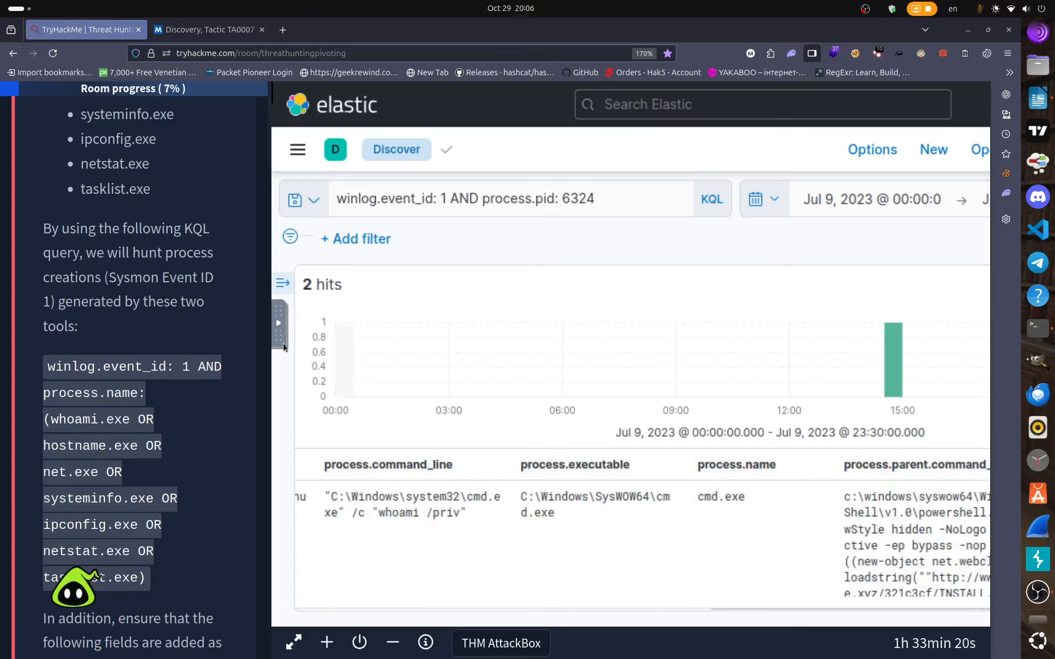
left_click(281, 282)
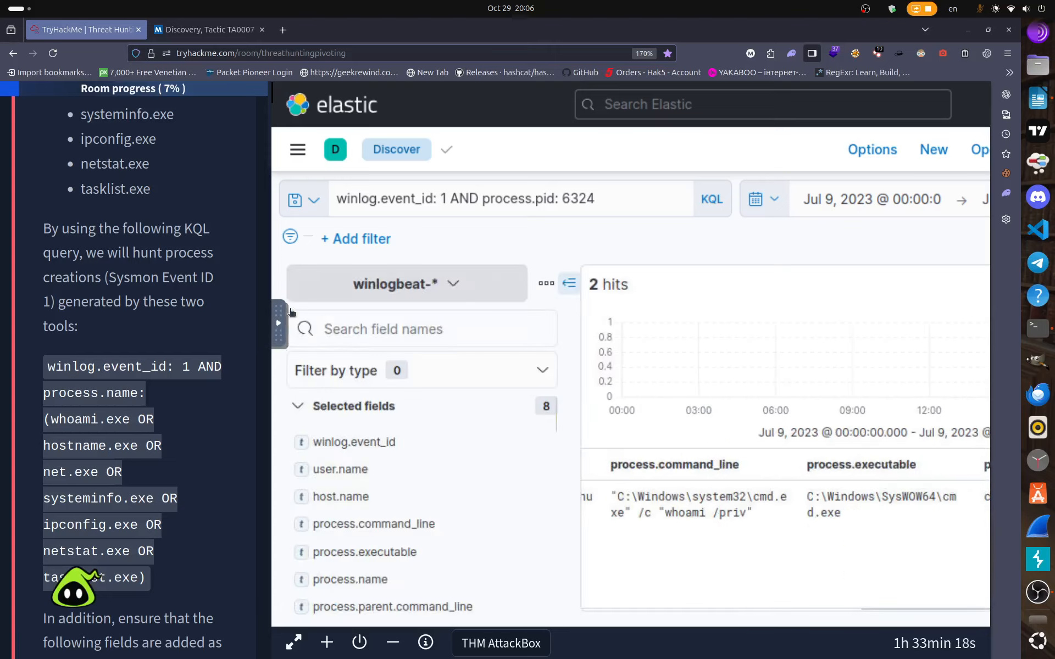
left_click(379, 330)
type("proce")
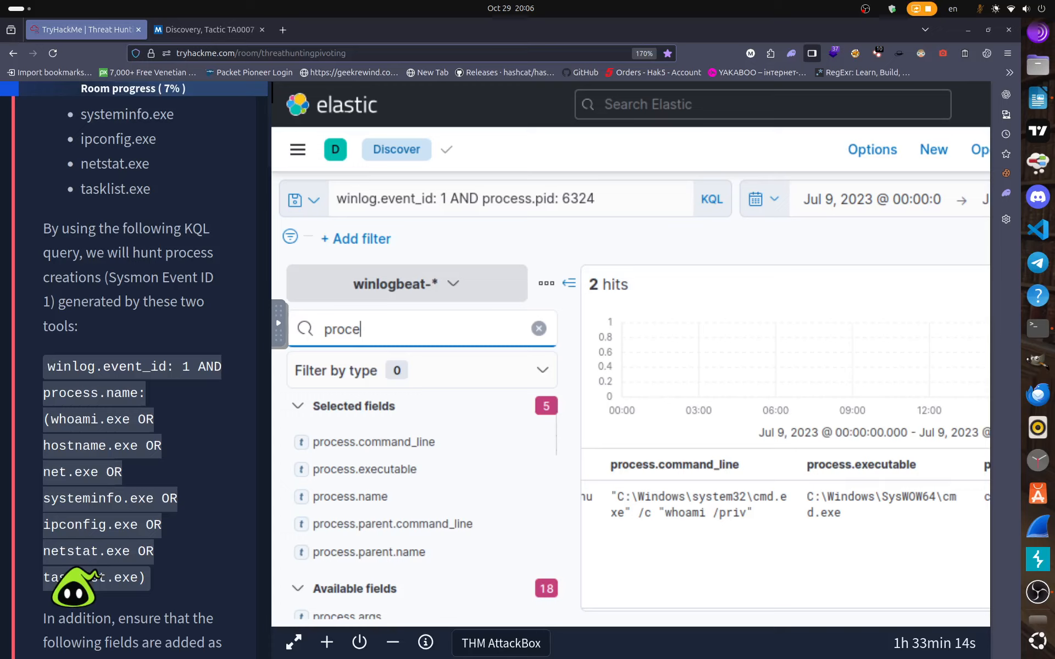
left_click(370, 496)
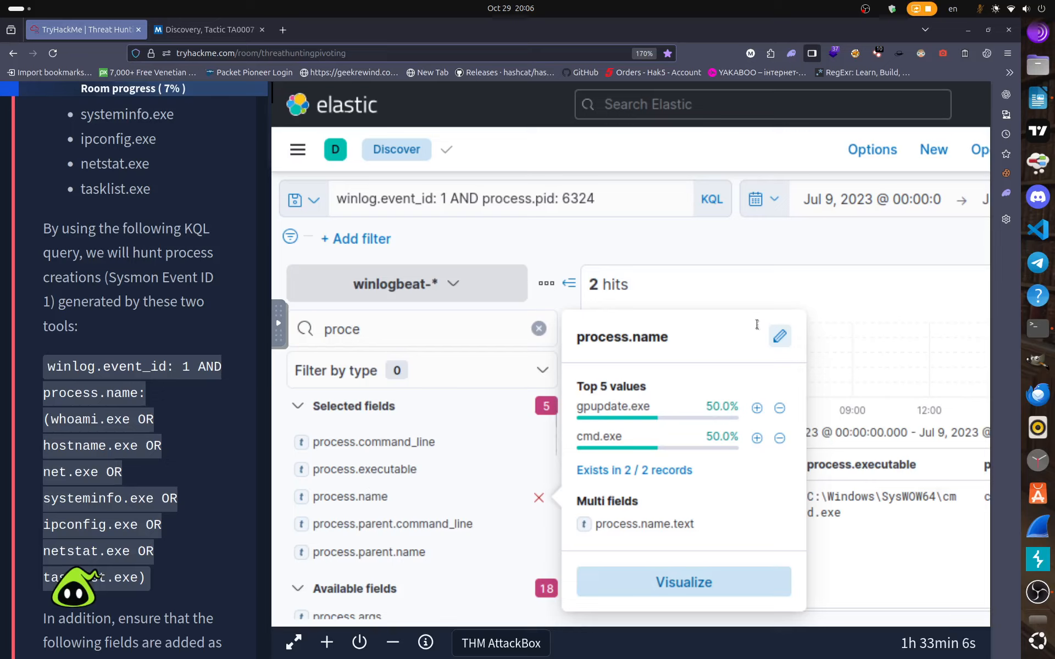
left_click(685, 272)
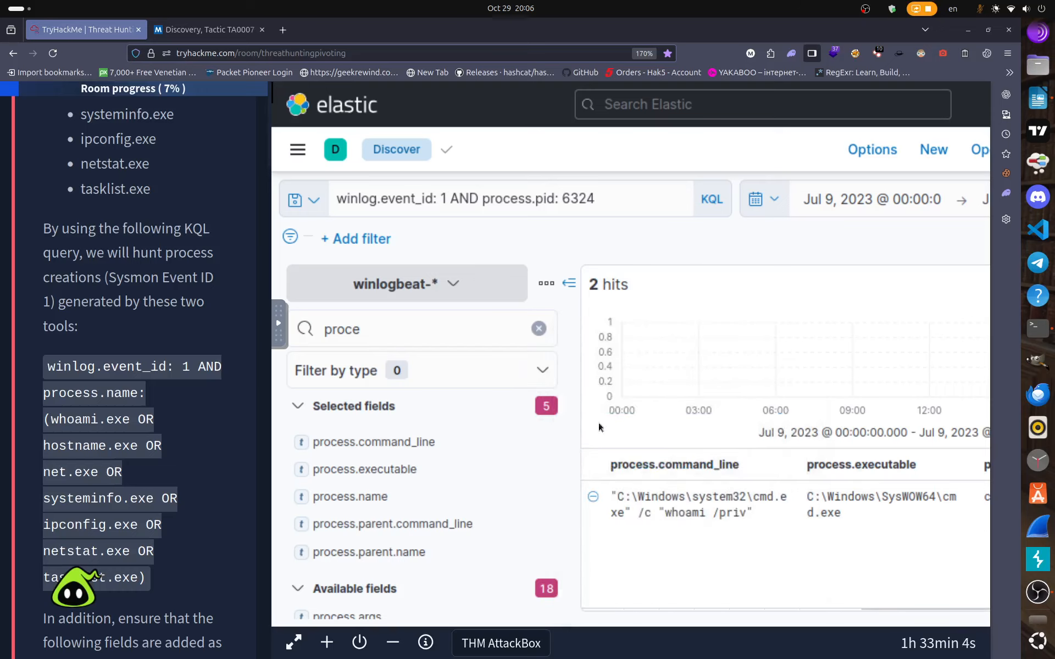
left_click(569, 283)
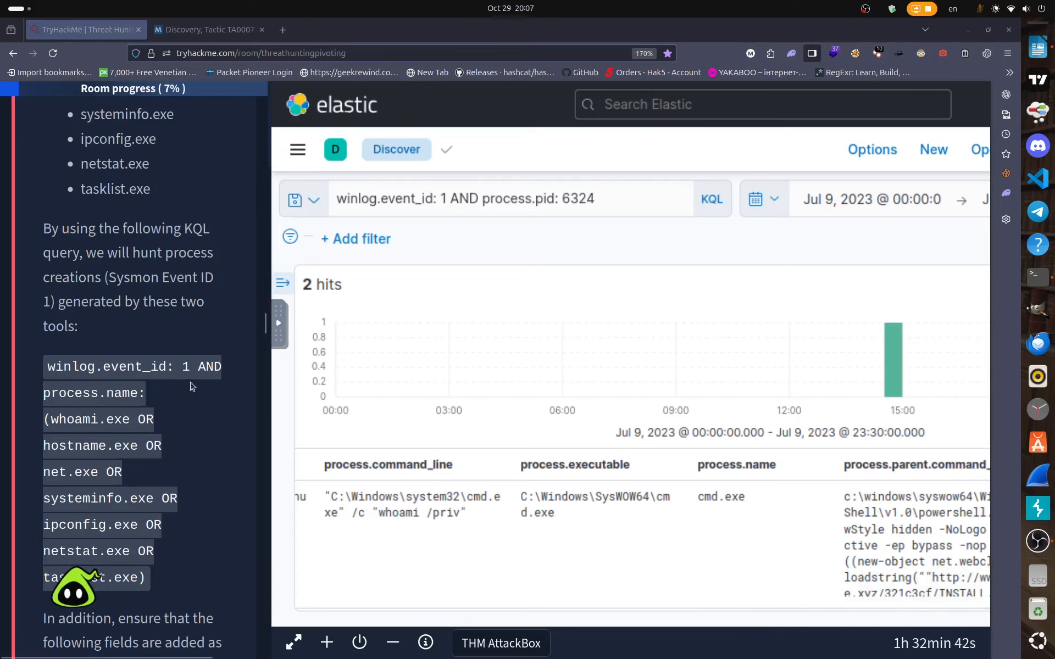
scroll(207, 471, "down", 5)
scroll(208, 471, "down", 20)
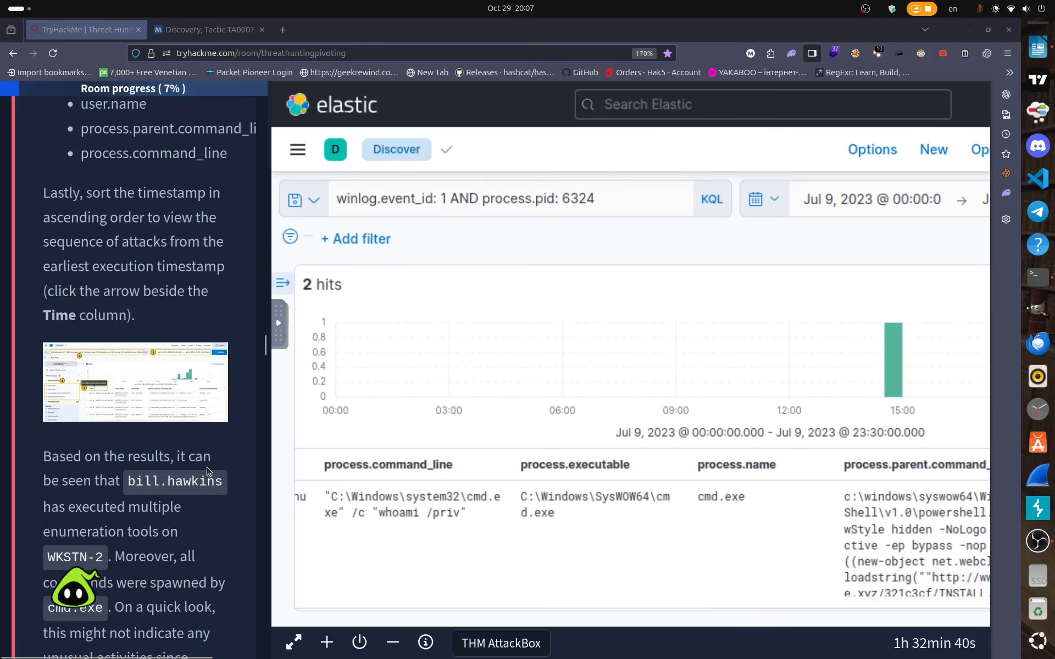
scroll(207, 467, "down", 20)
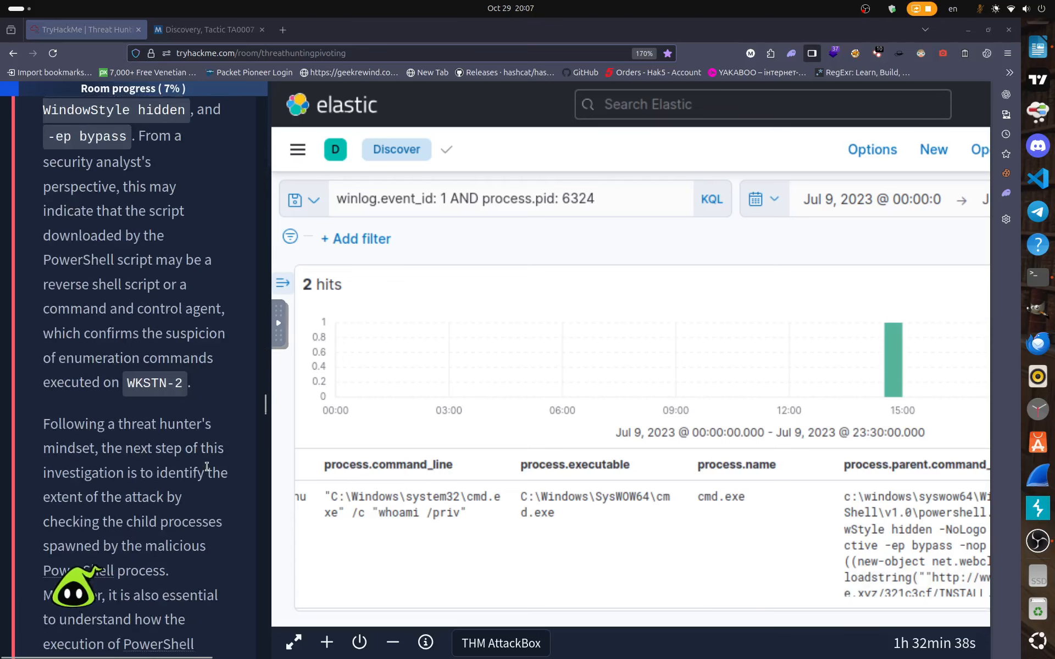
scroll(207, 466, "down", 20)
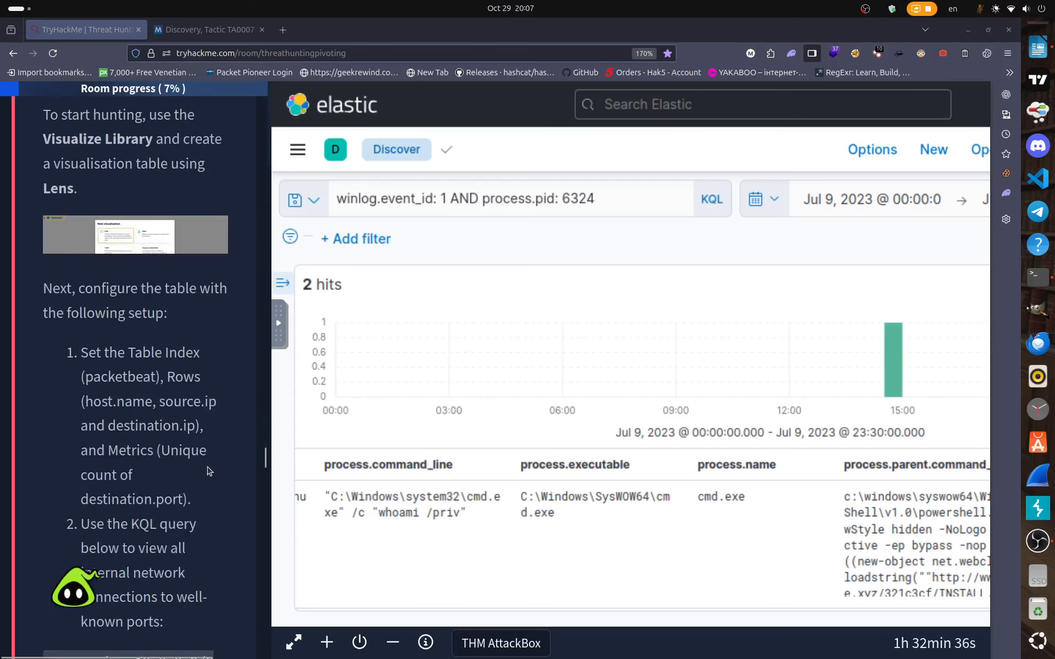
scroll(207, 468, "down", 20)
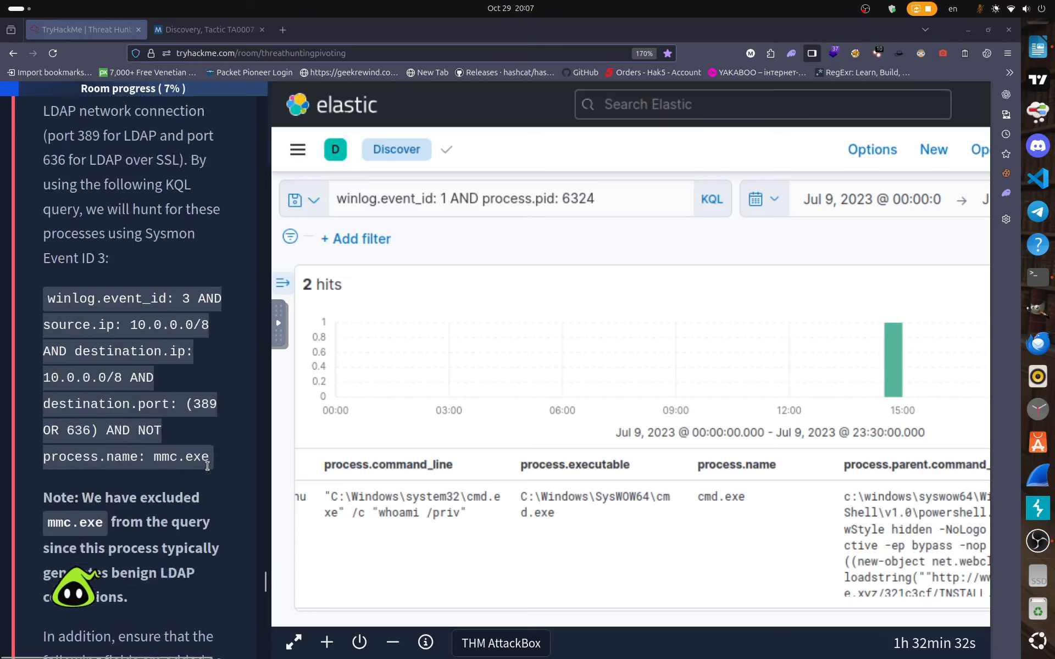
scroll(207, 470, "down", 20)
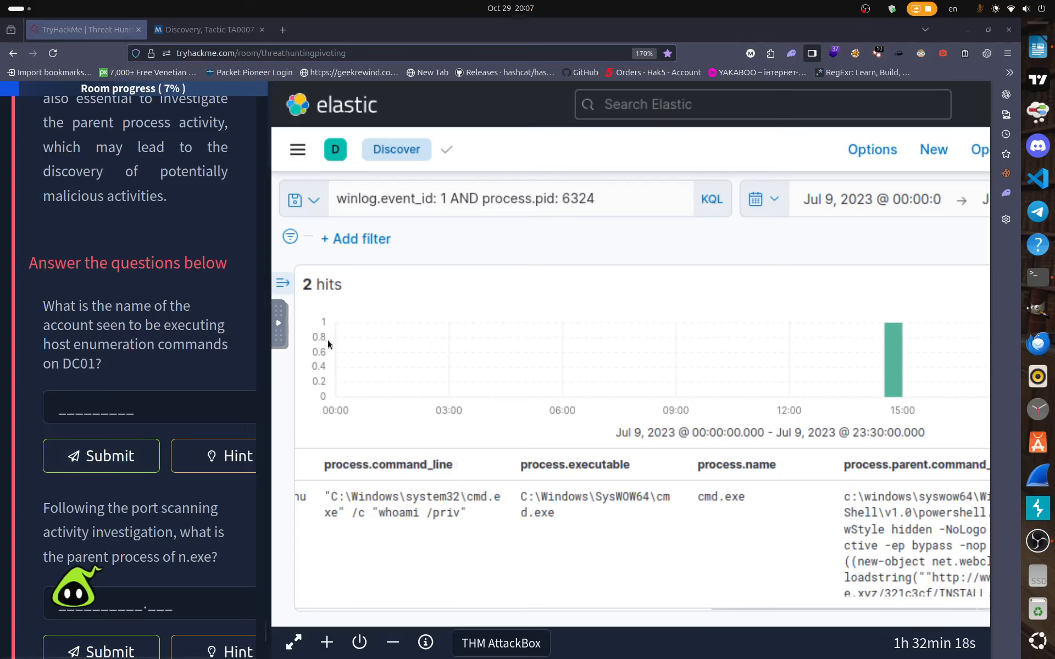
scroll(464, 271, "up", 2)
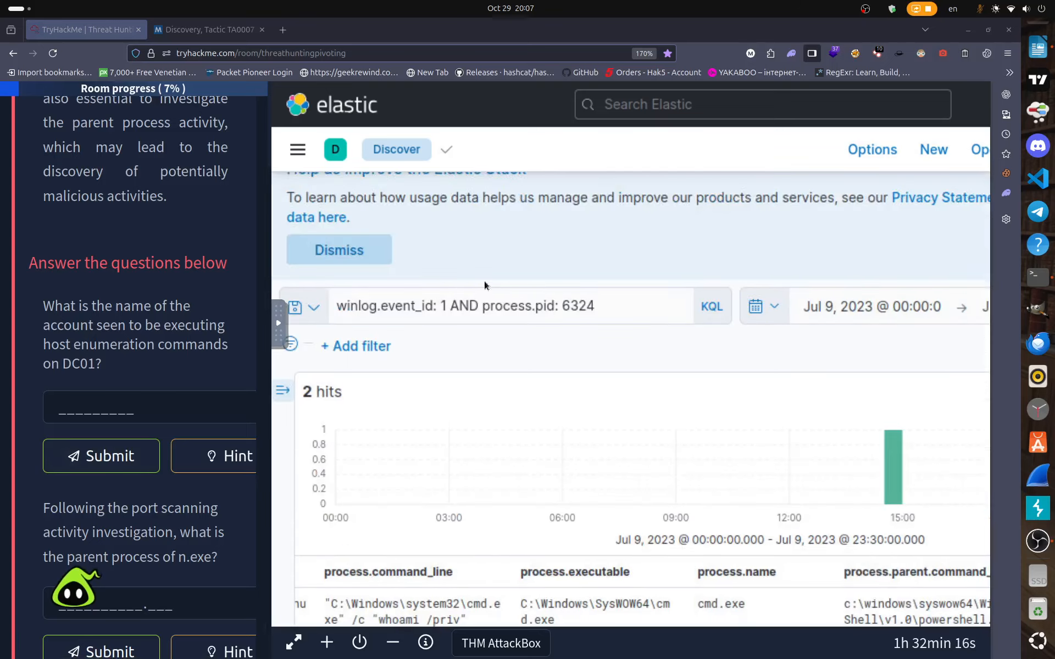
scroll(484, 285, "up", 1)
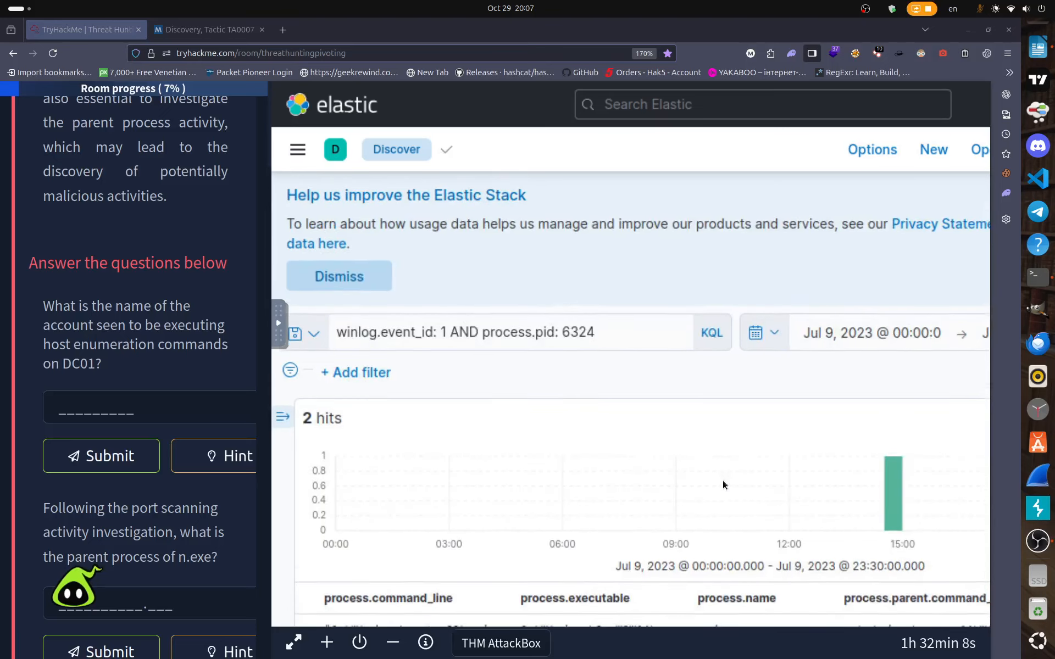
scroll(723, 480, "down", 3)
scroll(562, 477, "up", 3)
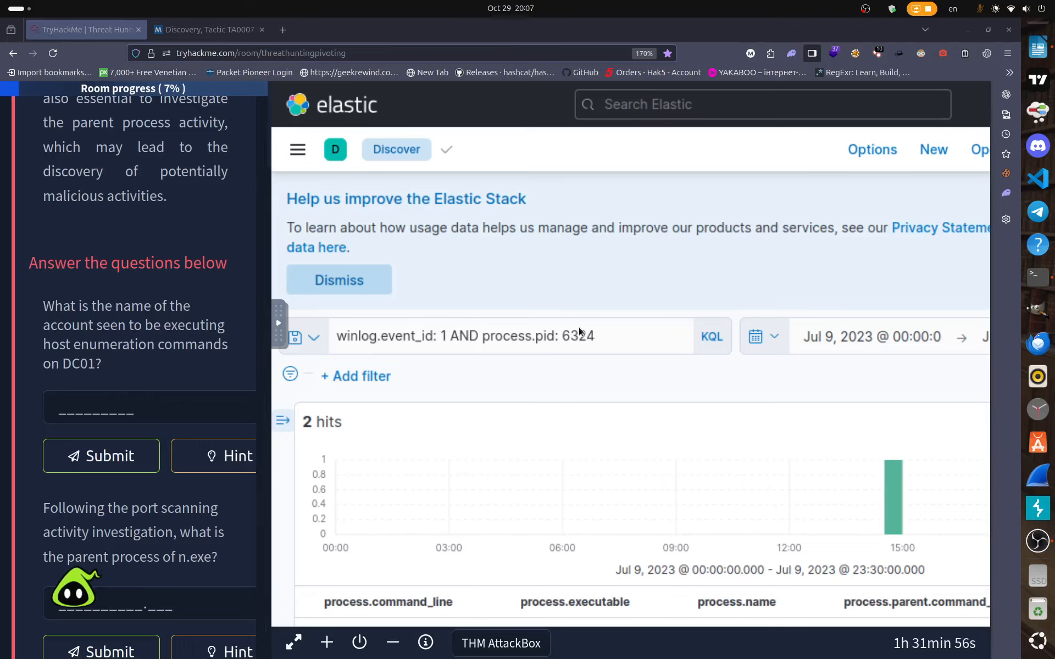
Erase the old process.pid query from the search bar.
left_click(626, 341)
key("BackSpace")
key("BackSpace")
key("BackSpace")
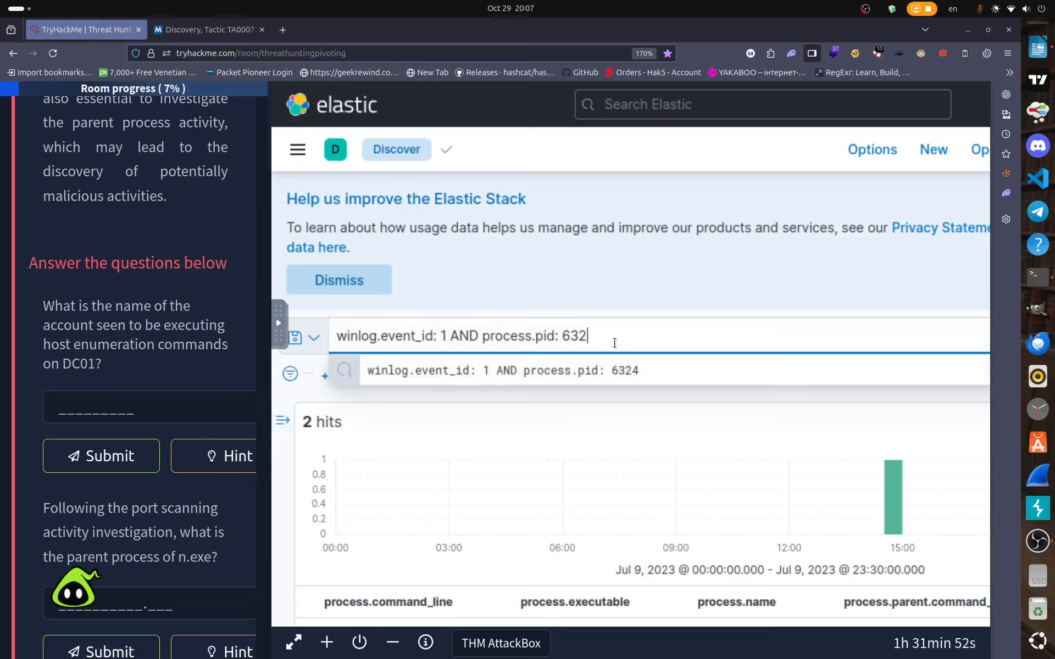
key("BackSpace")
key("BackSpace")
key("BackSpace")
key("BackSpace")
key("BackSpace")
key("BackSpace")
key("BackSpace")
key("BackSpace")
key("BackSpace")
key("BackSpace")
key("BackSpace")
key("BackSpace")
key("BackSpace")
key("BackSpace")
key("BackSpace")
key("BackSpace")
key("BackSpace")
key("BackSpace")
key("BackSpace")
key("BackSpace")
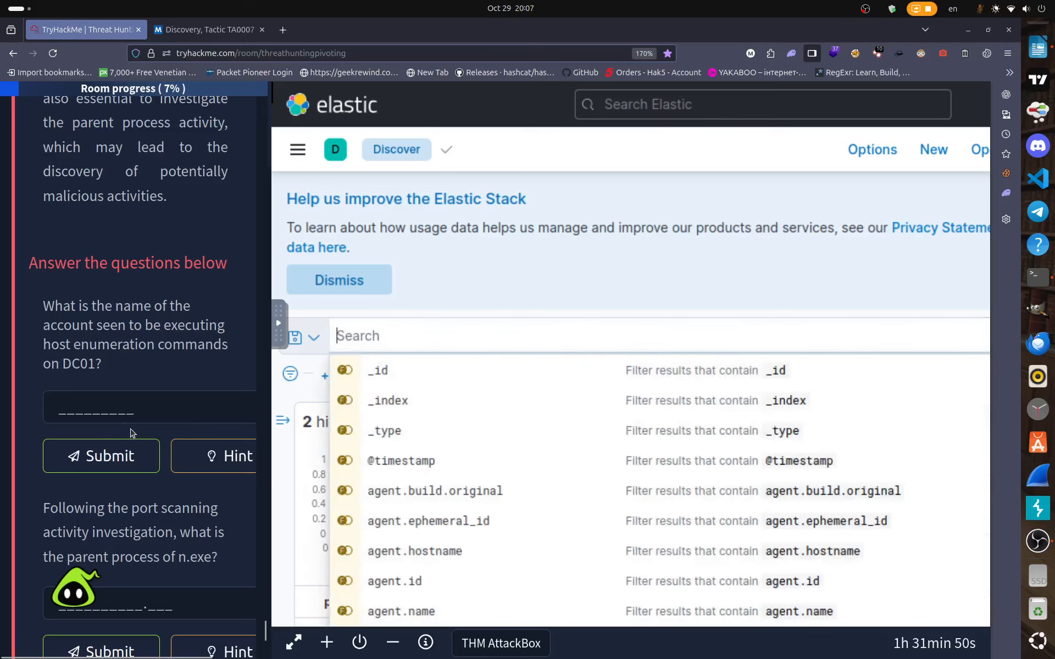
Copy the lesson's Event ID 3 LDAP query text.
scroll(130, 430, "down", 5)
scroll(130, 430, "up", 15)
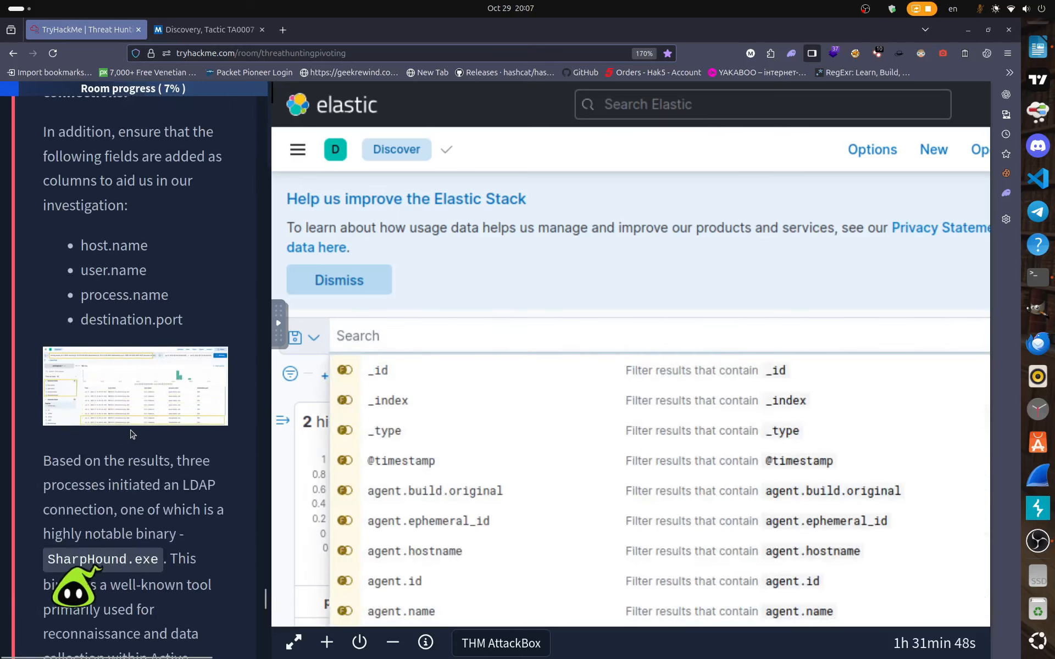
scroll(101, 397, "up", 4)
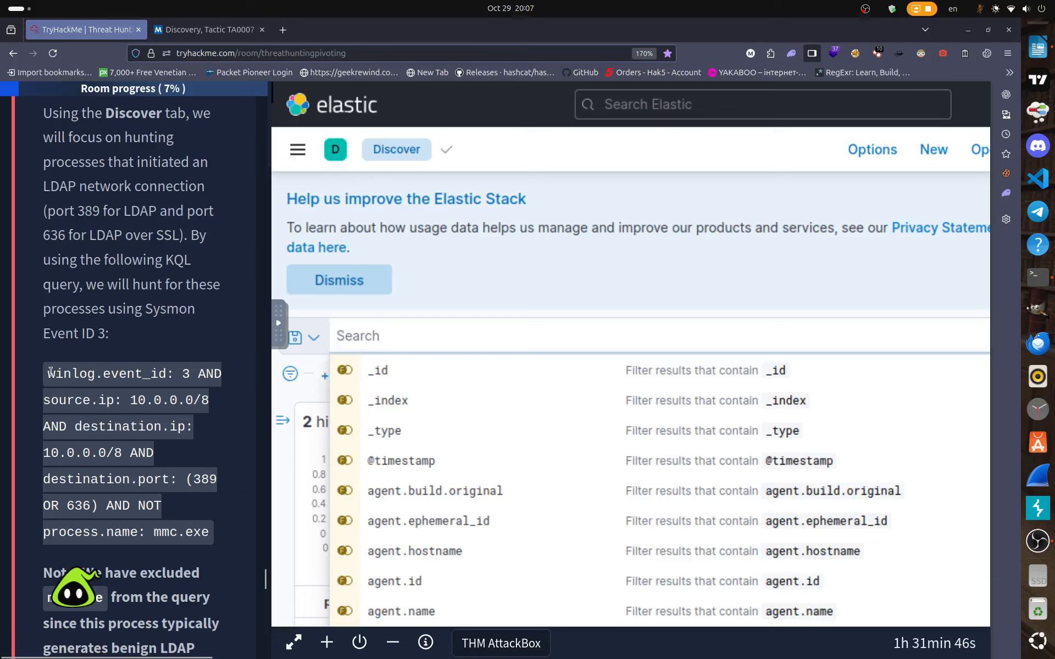
left_click_drag(47, 374, 204, 528)
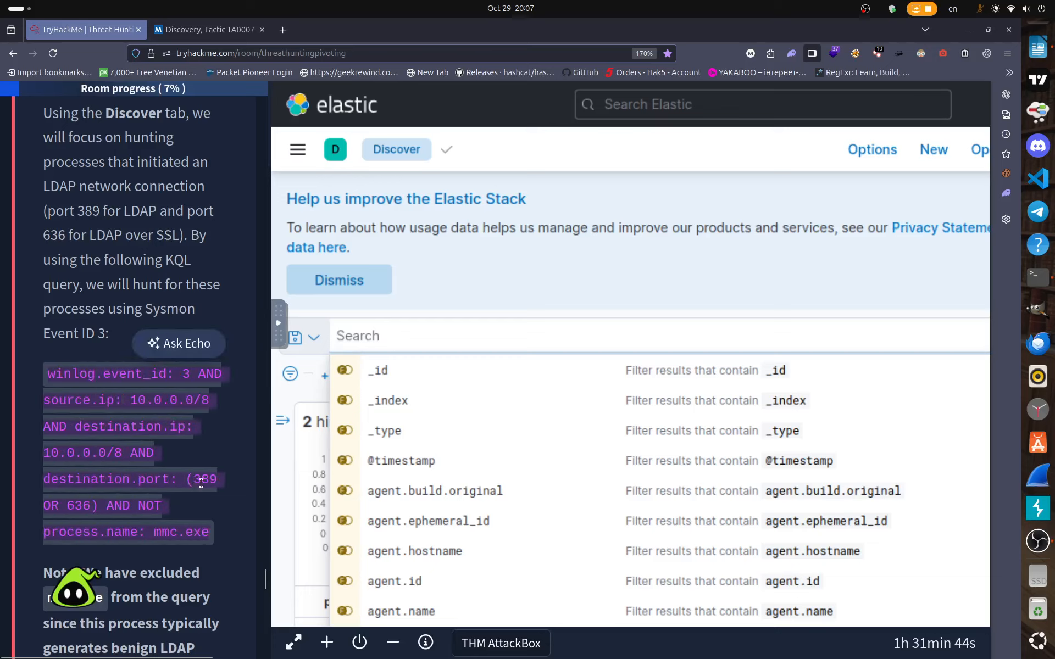
right_click(213, 480)
left_click(241, 281)
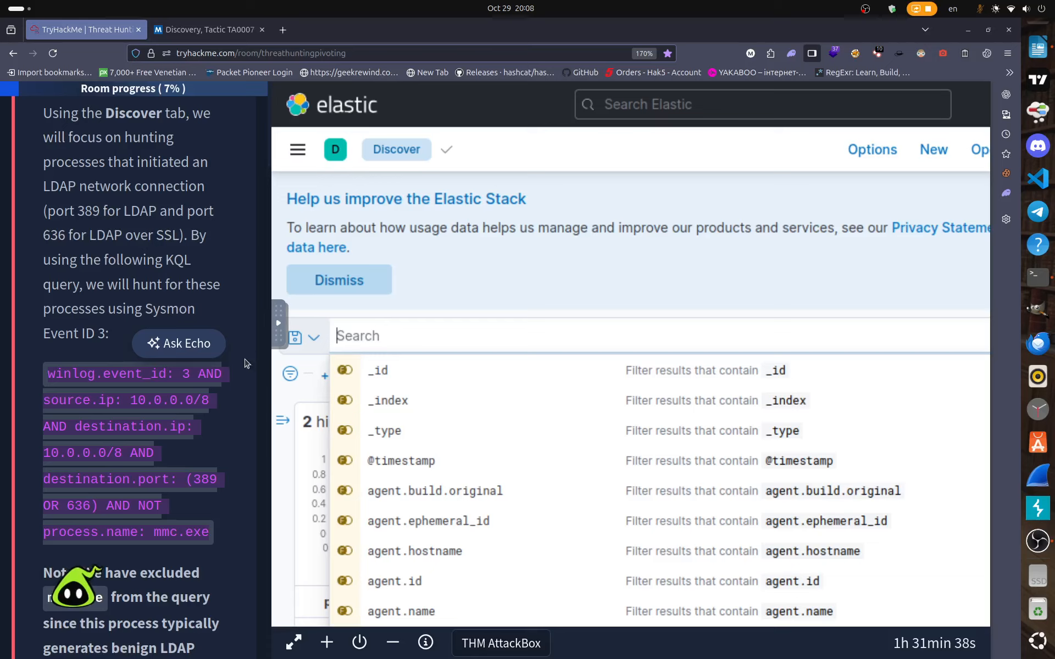
left_click(215, 508)
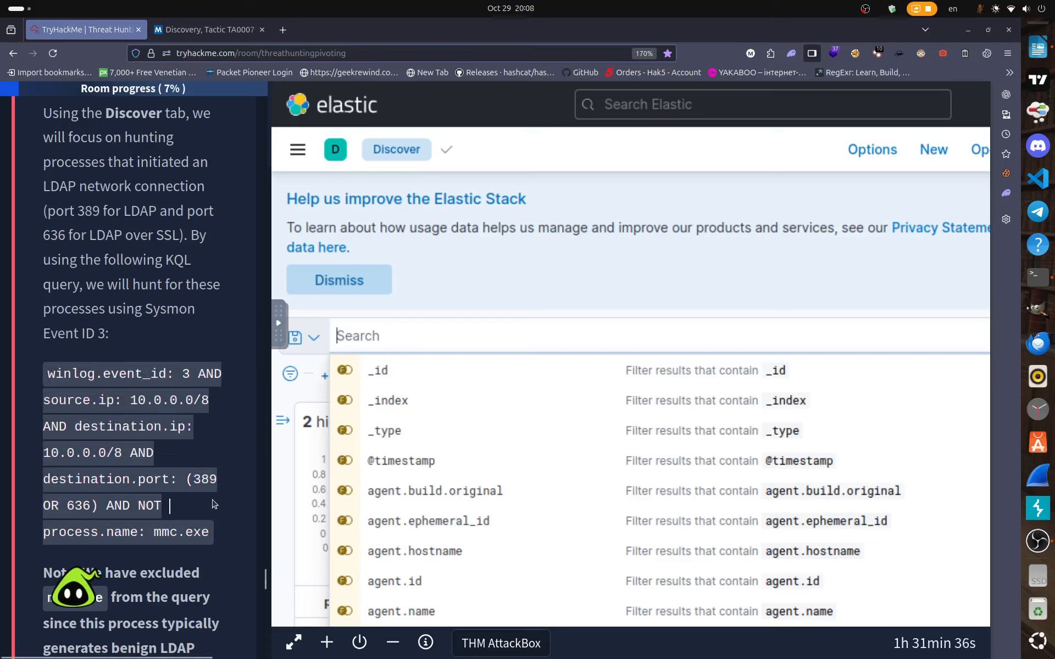
Copy the lesson's Event ID 1 enumeration-tools query and paste it into the empty search bar.
scroll(215, 503, "up", 15)
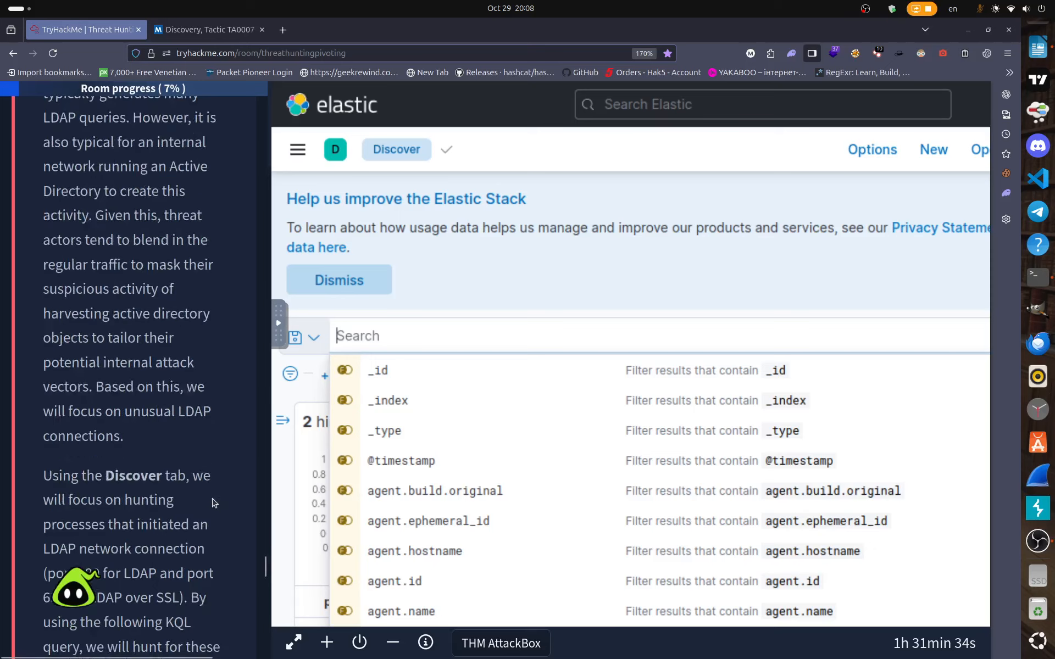
scroll(213, 500, "up", 20)
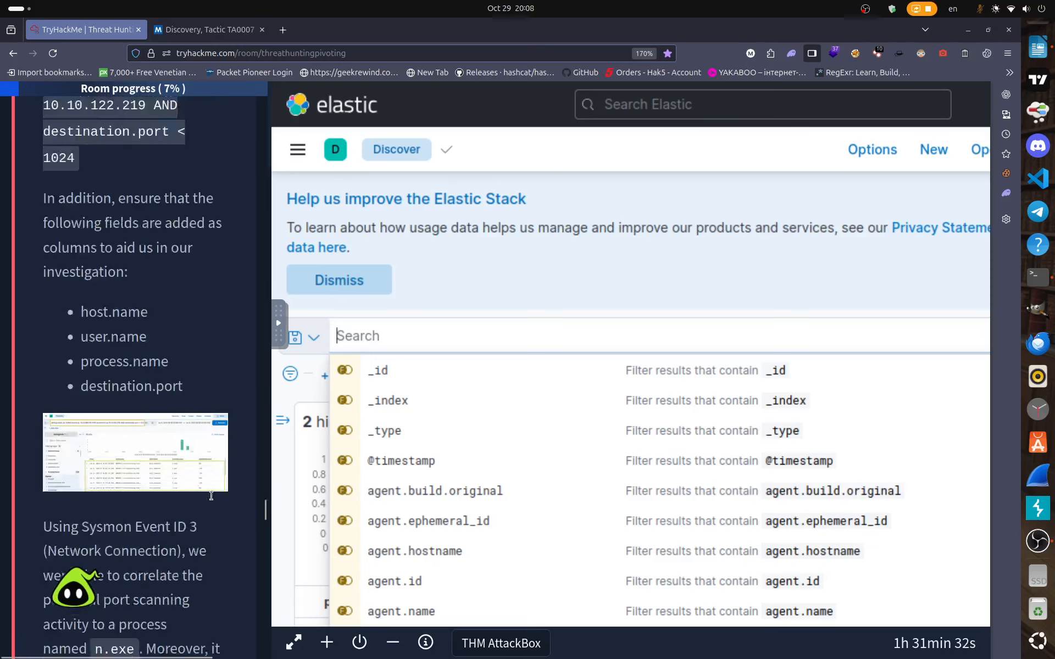
scroll(212, 497, "up", 12)
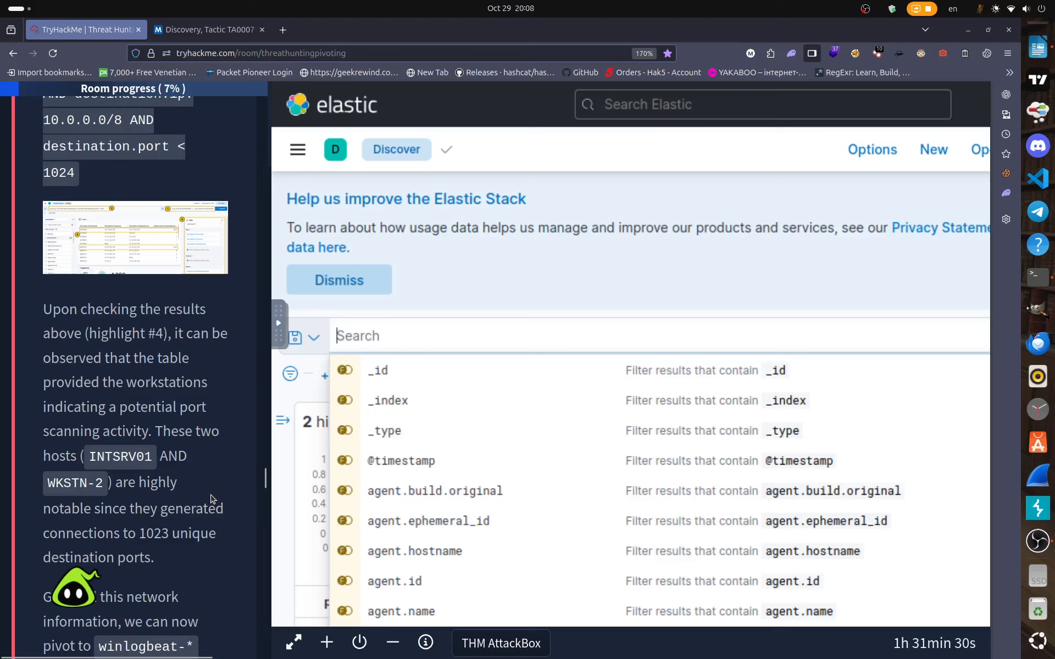
scroll(213, 499, "up", 15)
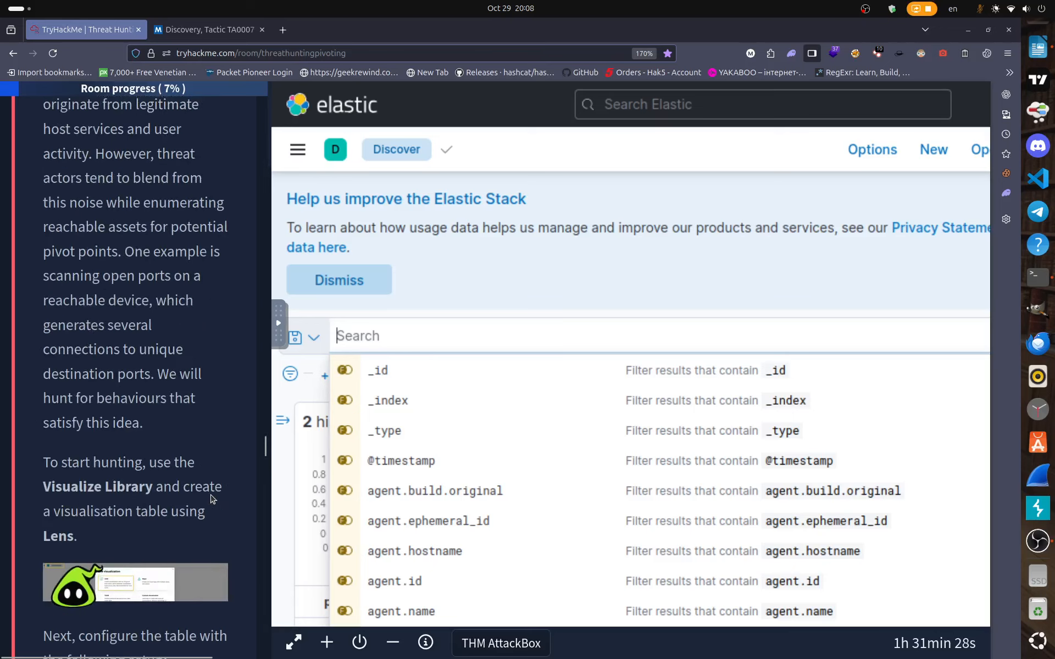
scroll(213, 498, "up", 15)
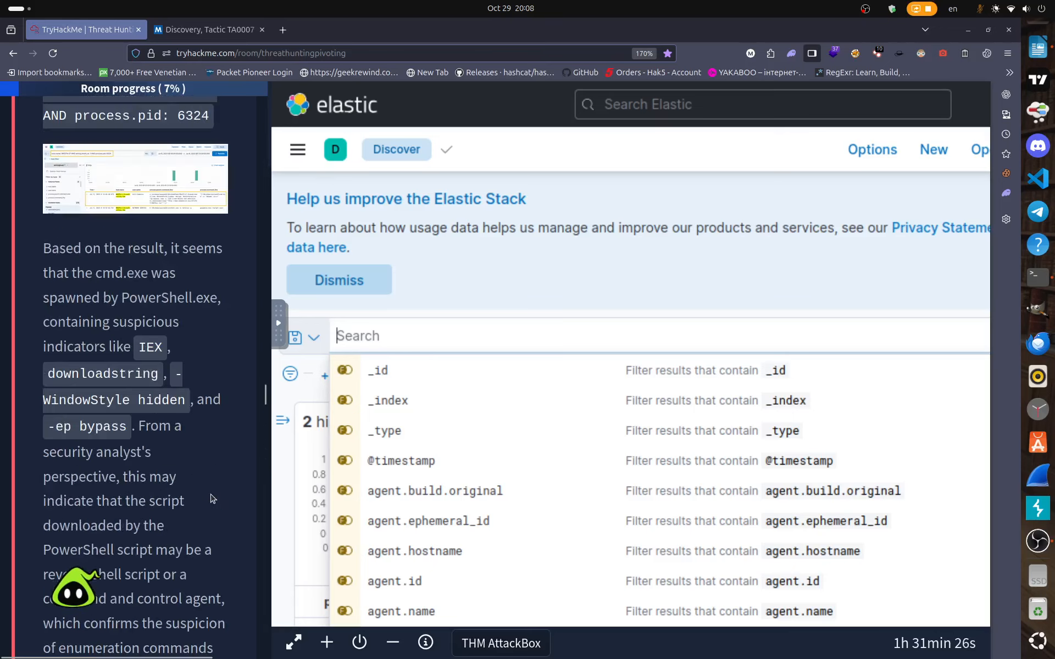
scroll(212, 498, "up", 15)
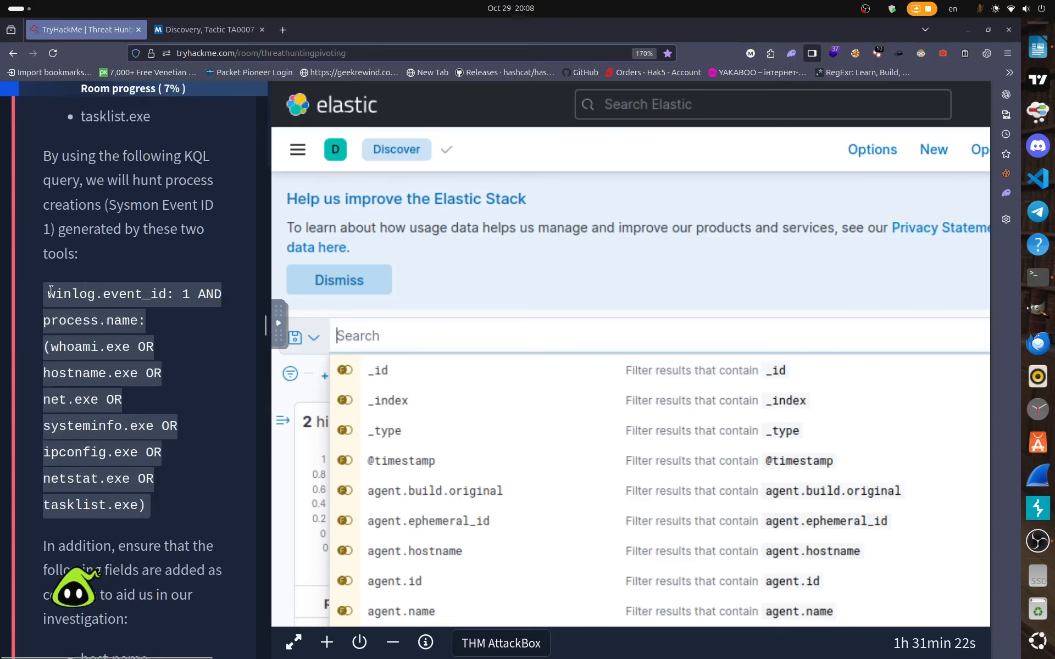
left_click_drag(47, 294, 181, 522)
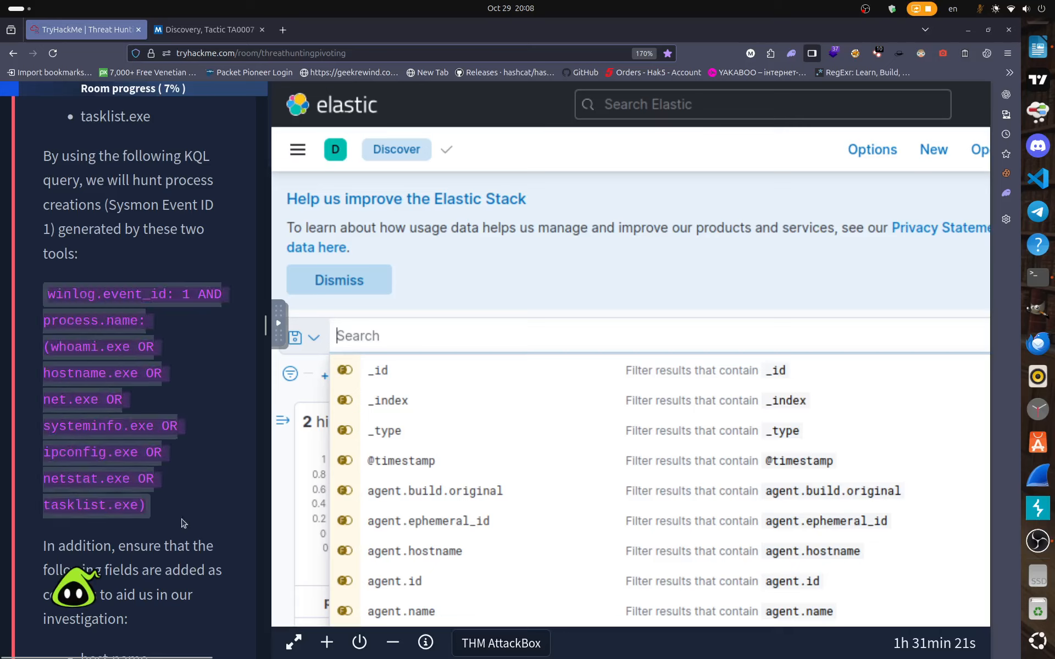
right_click(165, 301)
left_click(186, 306)
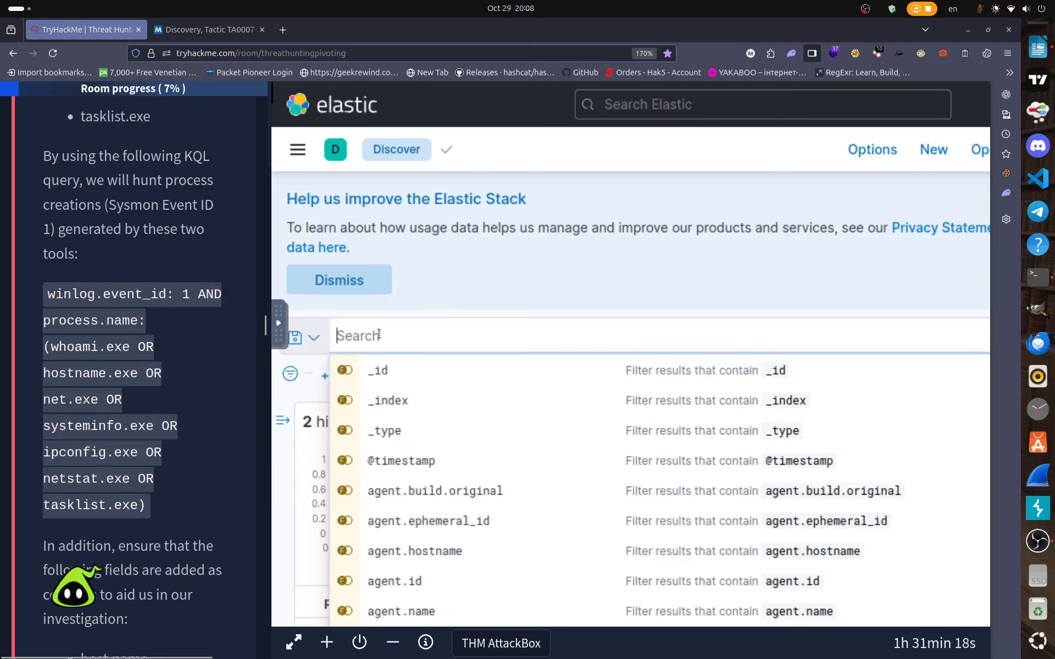
right_click(378, 334)
left_click(427, 386)
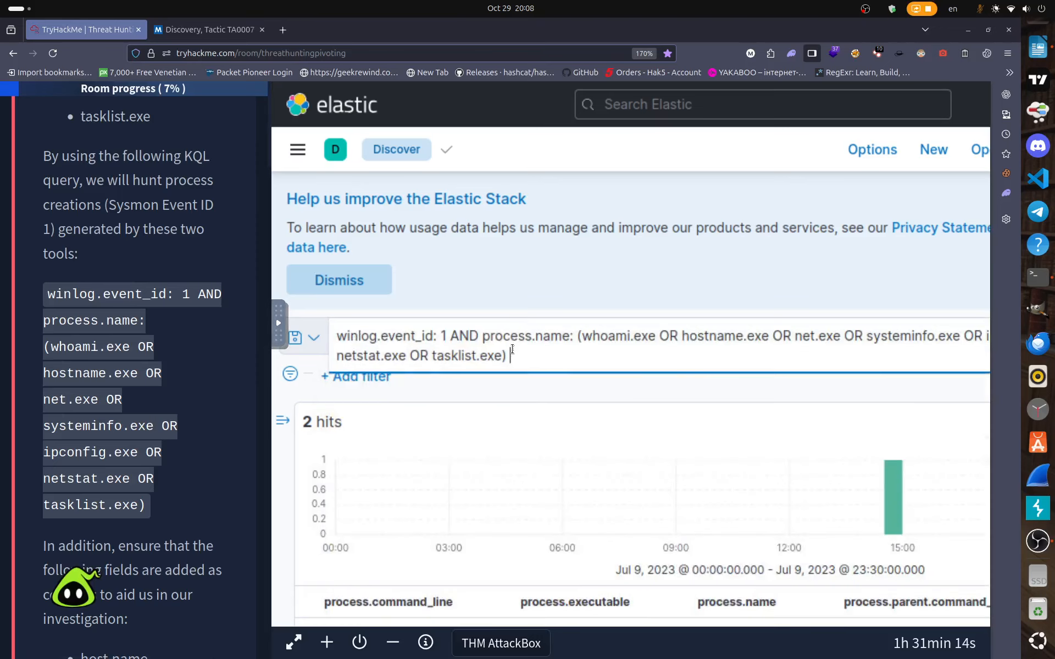
Append 'AND host.na,e' to the query, a partly typed host.name condition.
type("AND")
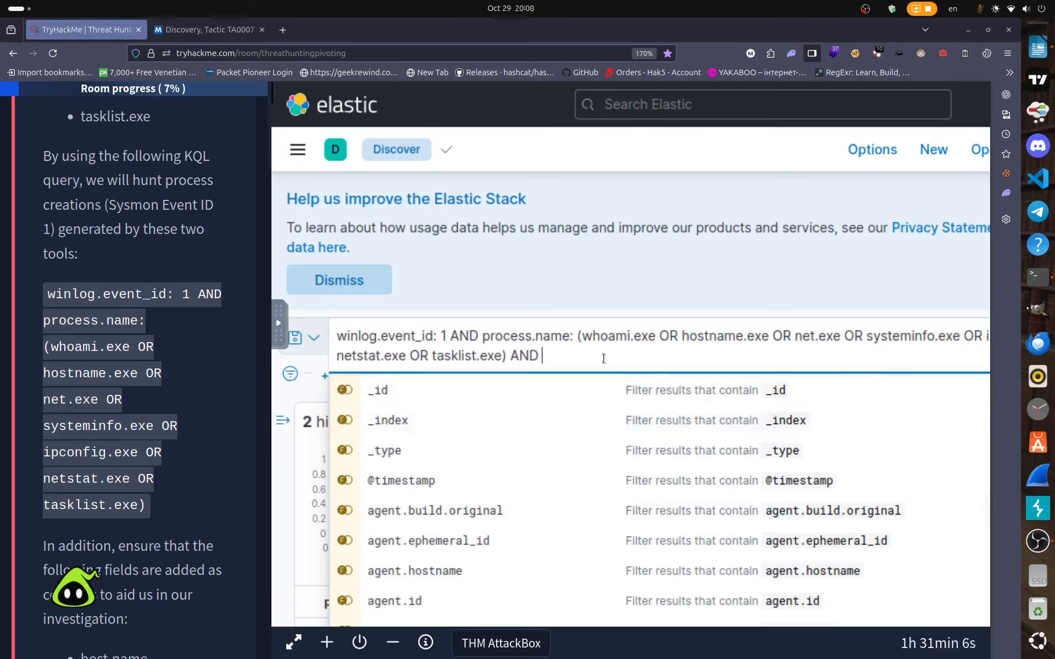
type("host")
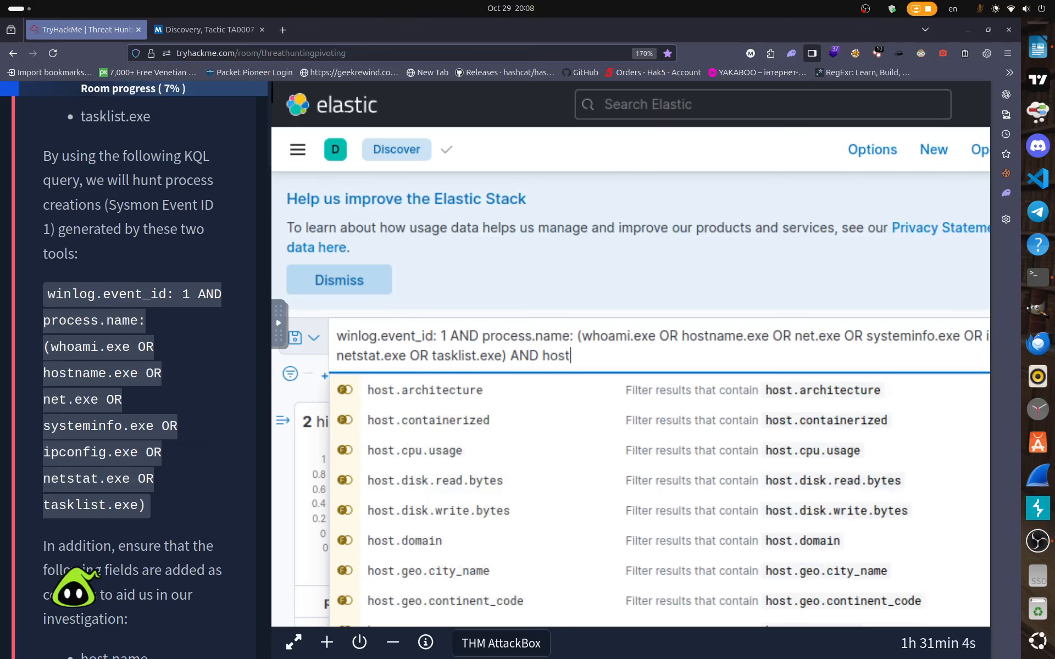
scroll(235, 357, "down", 15)
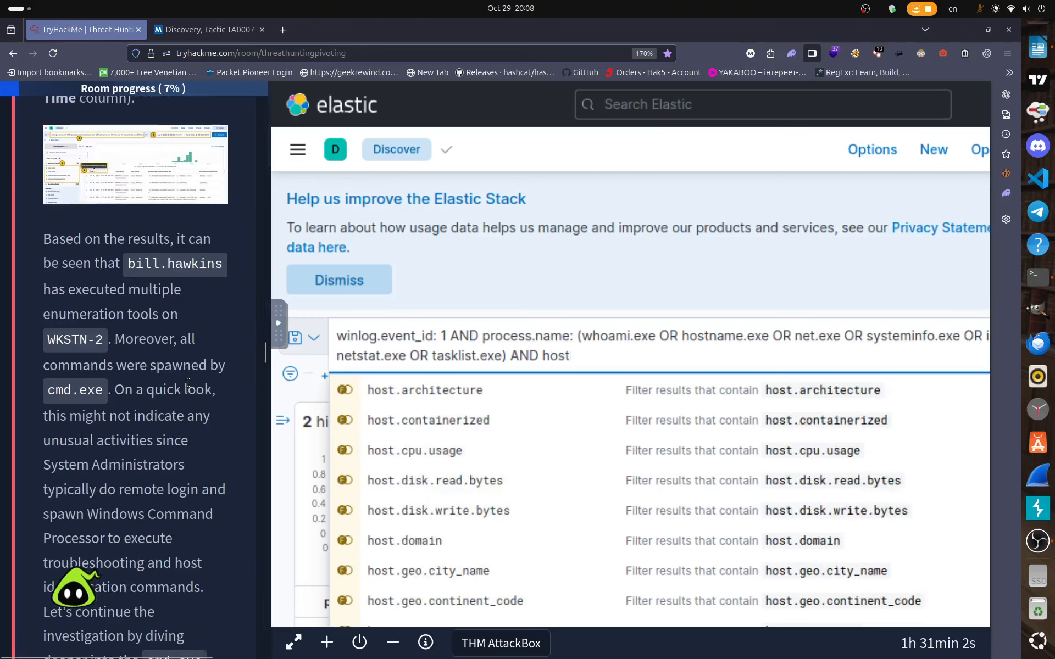
scroll(256, 367, "down", 15)
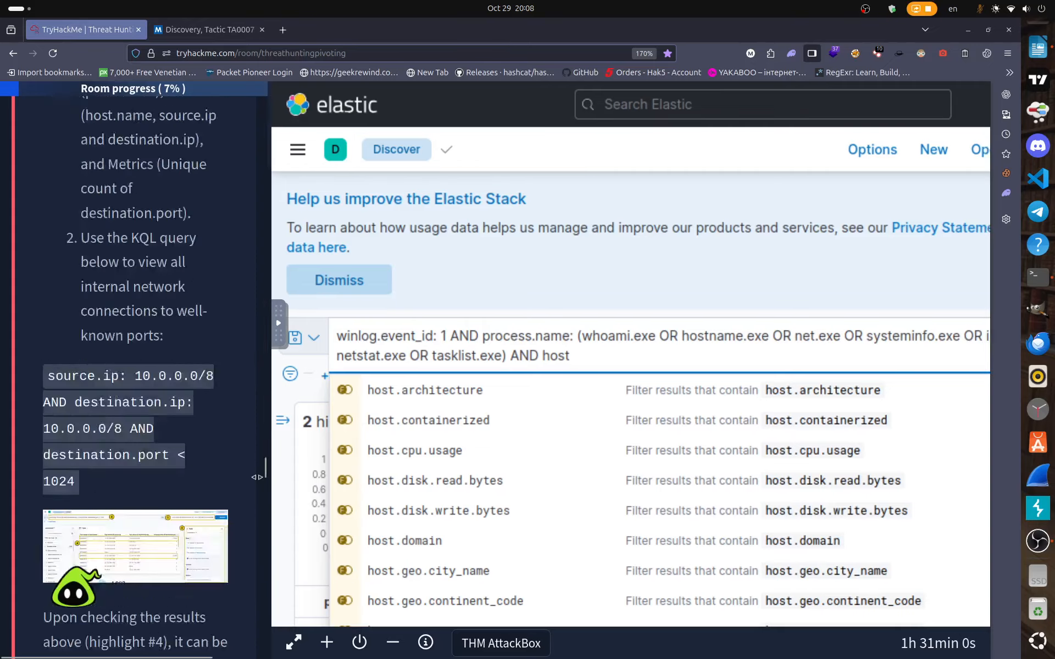
scroll(254, 570, "down", 15)
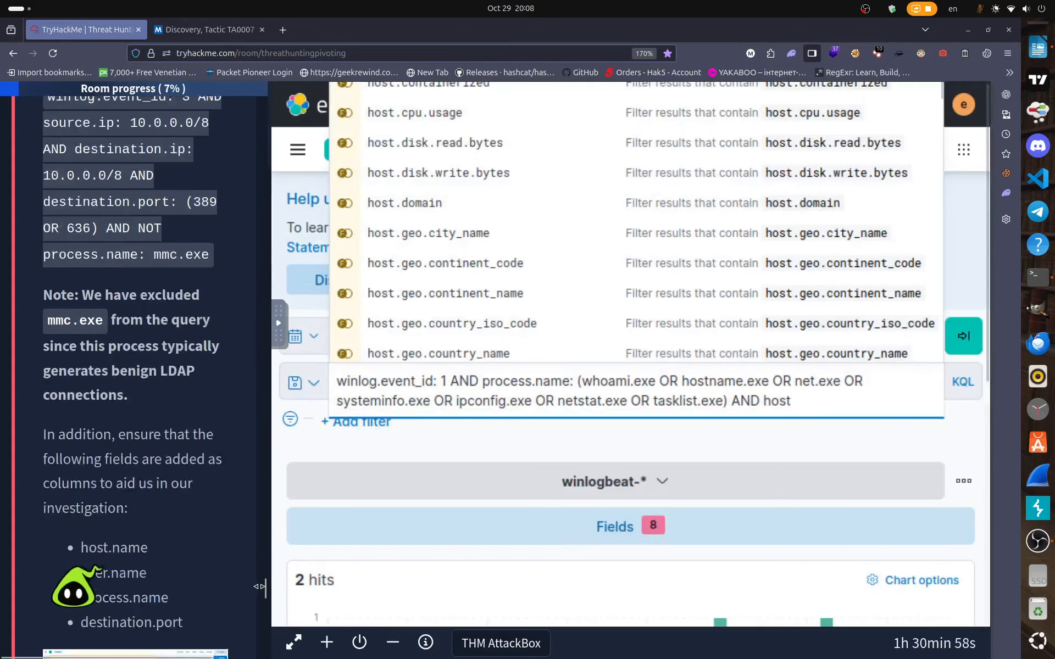
left_click_drag(269, 617, 271, 616)
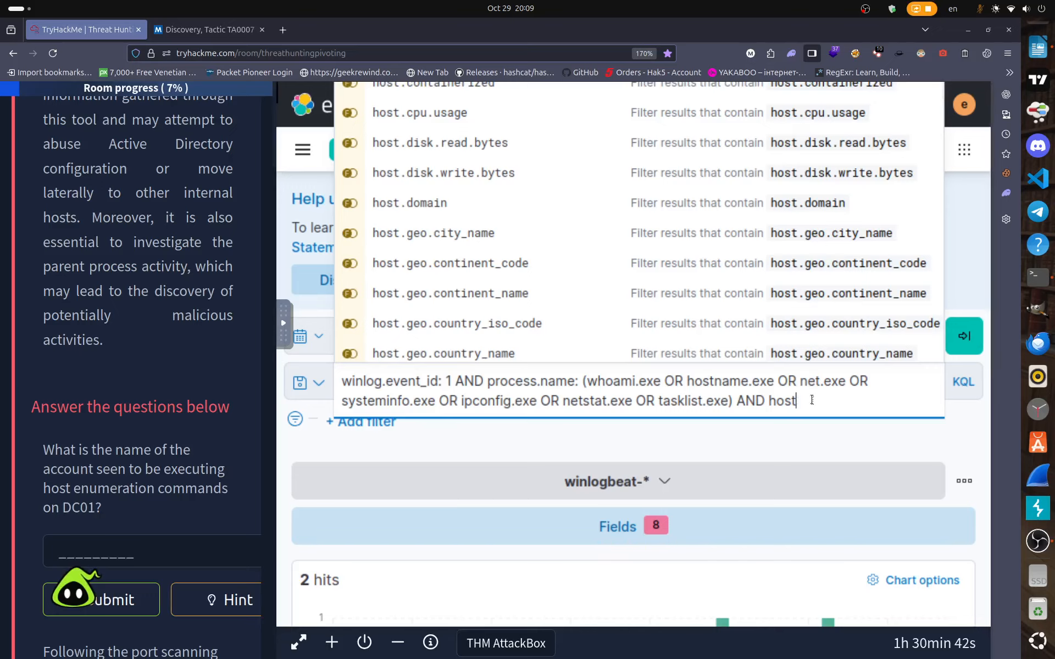
type(".na,e")
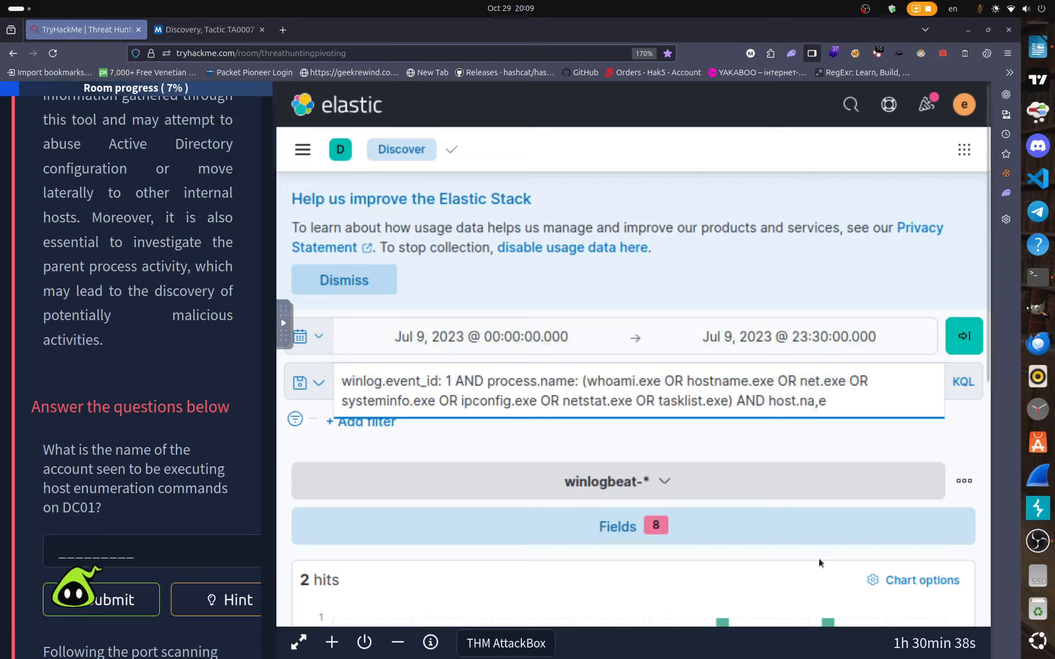
Add a host condition "DC01.threathunting.thm" to the enumeration query and run it, which returns no results.
key("BackSpace")
key("BackSpace")
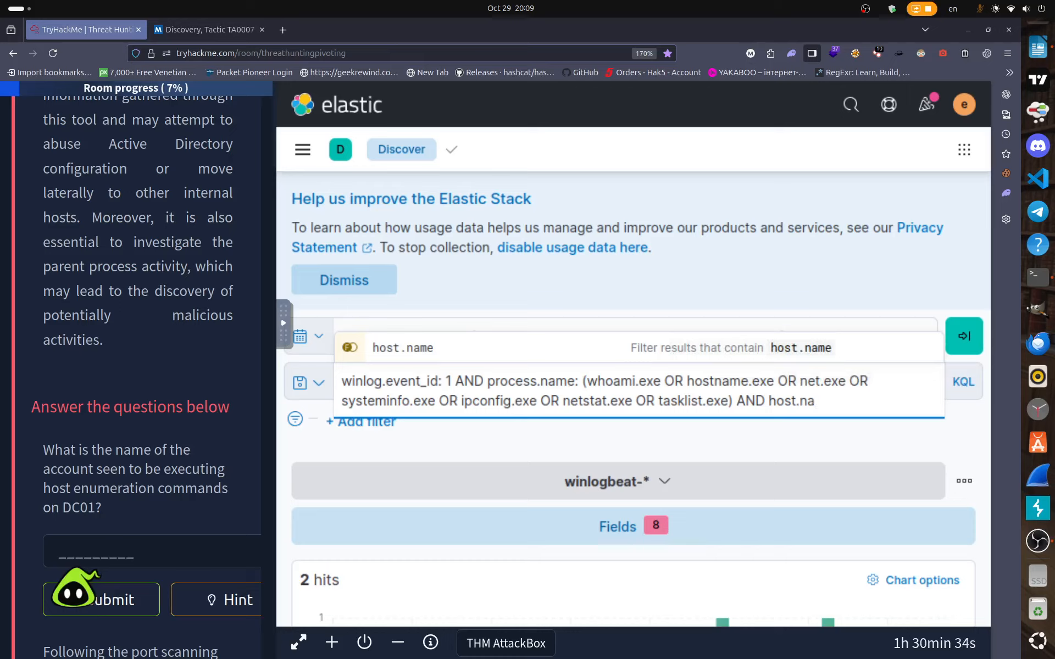
left_click(813, 352)
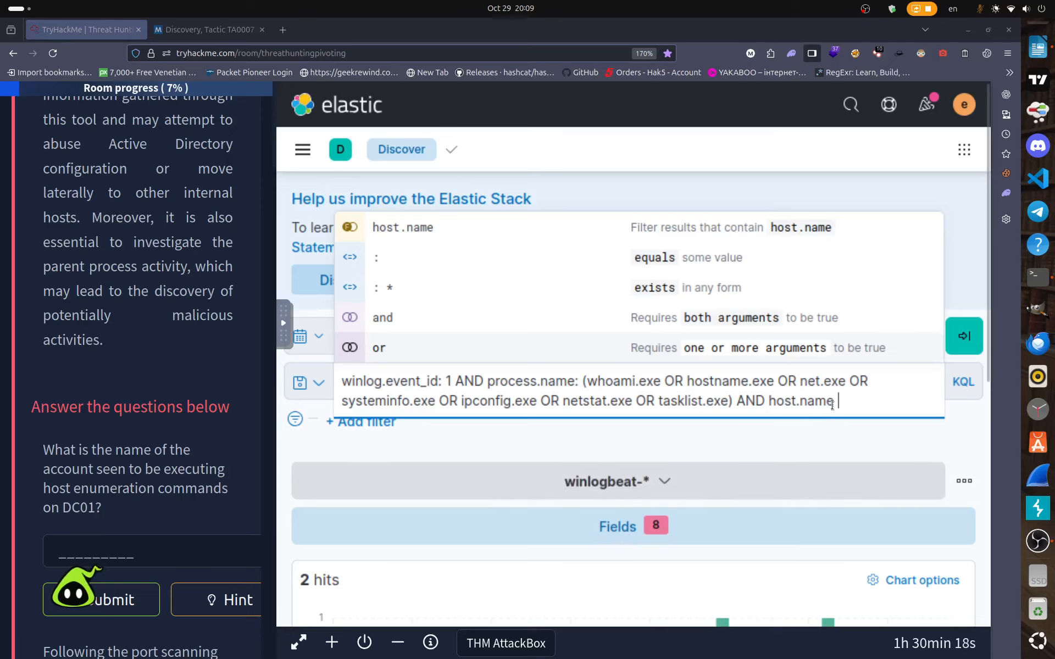
key("BackSpace")
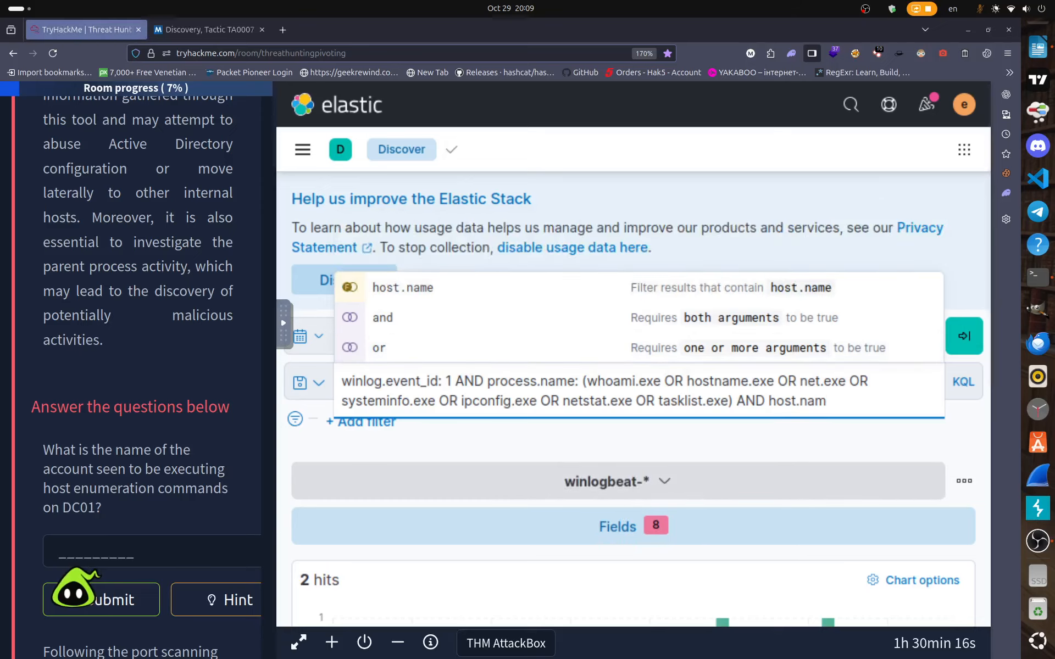
type(":")
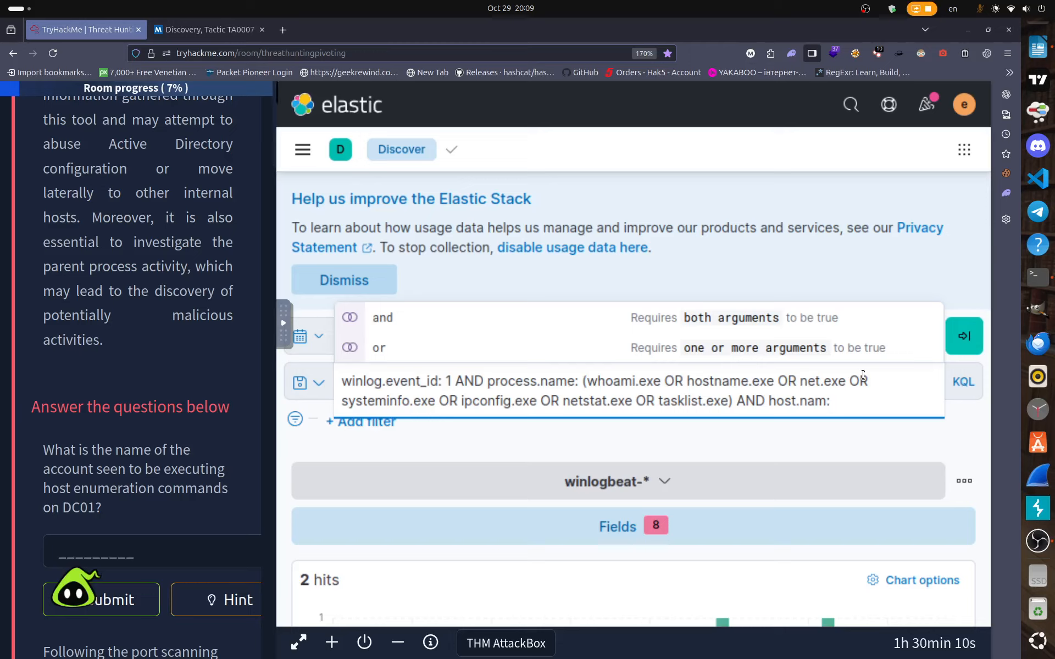
type("\"\"")
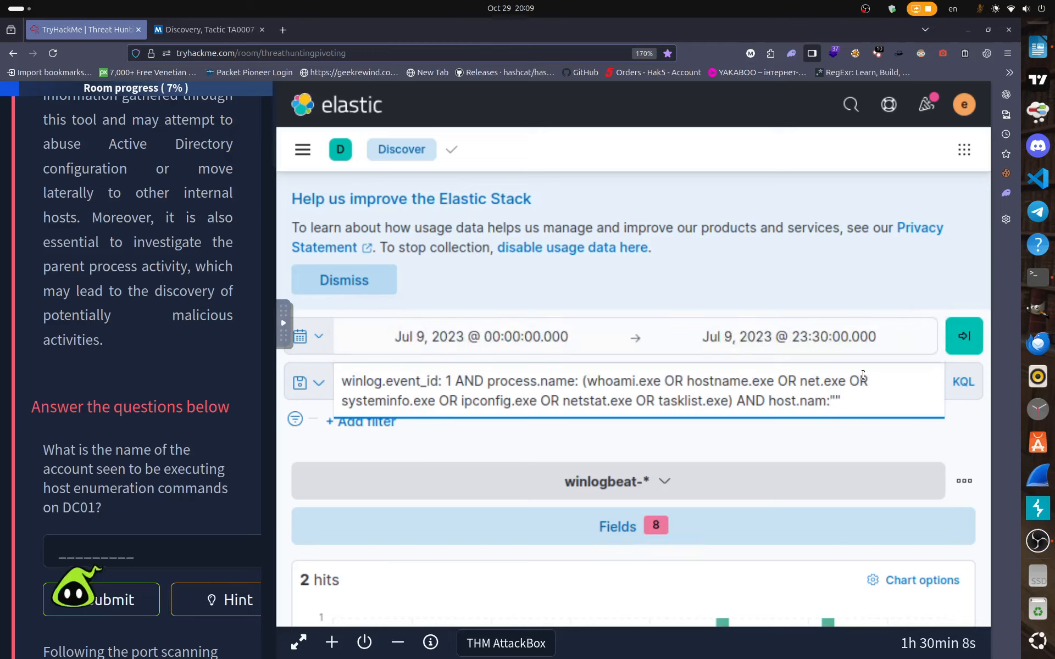
type("DC01")
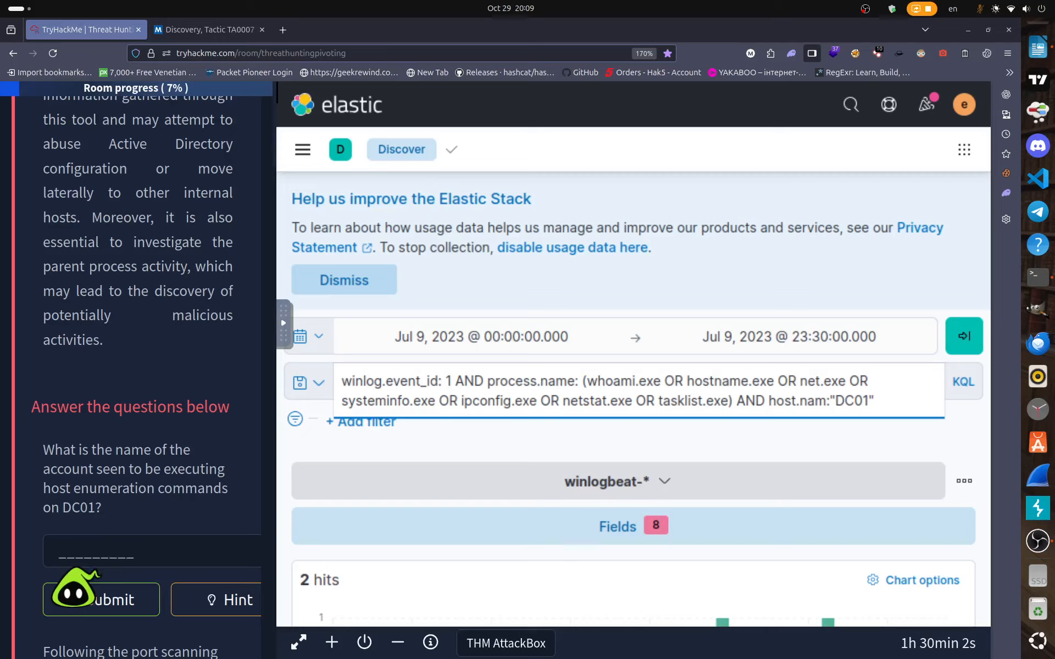
type(".treat")
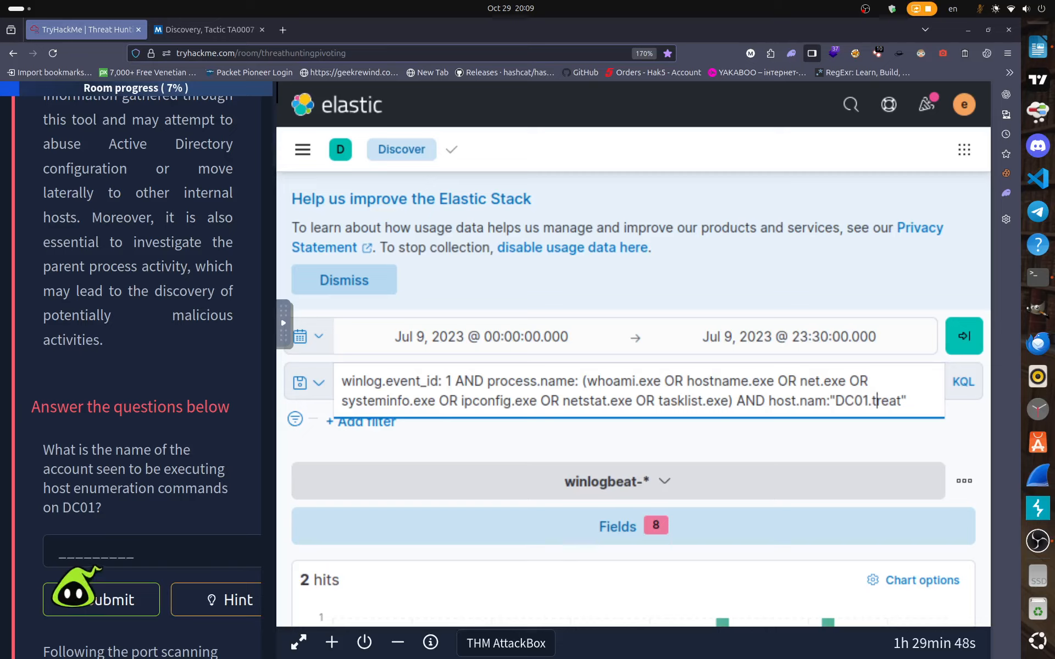
type("hreat")
type("hunt")
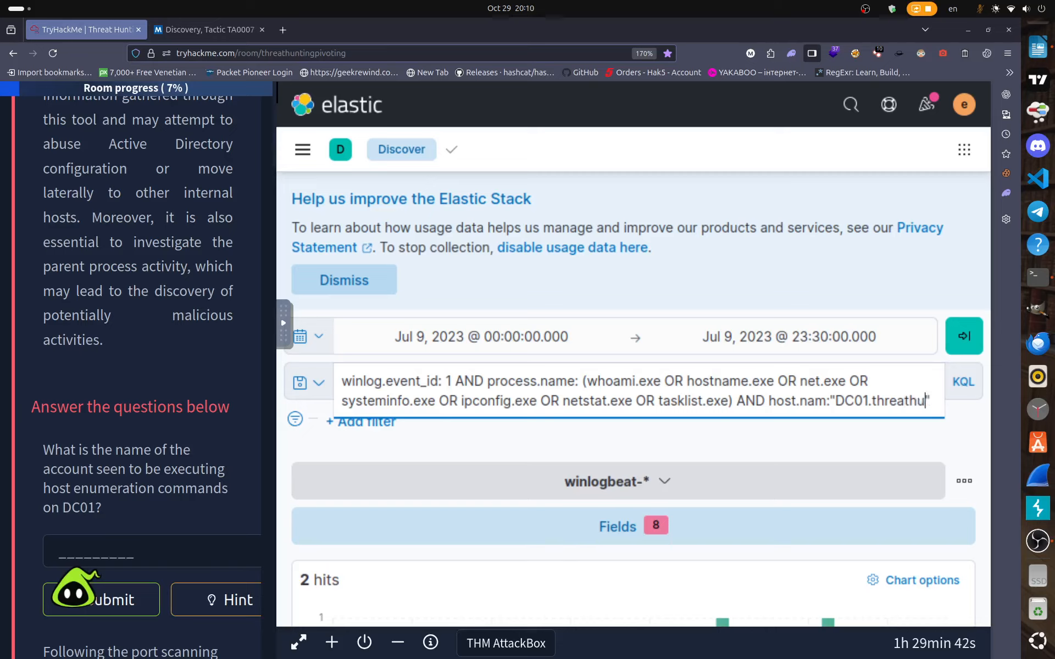
type("ing")
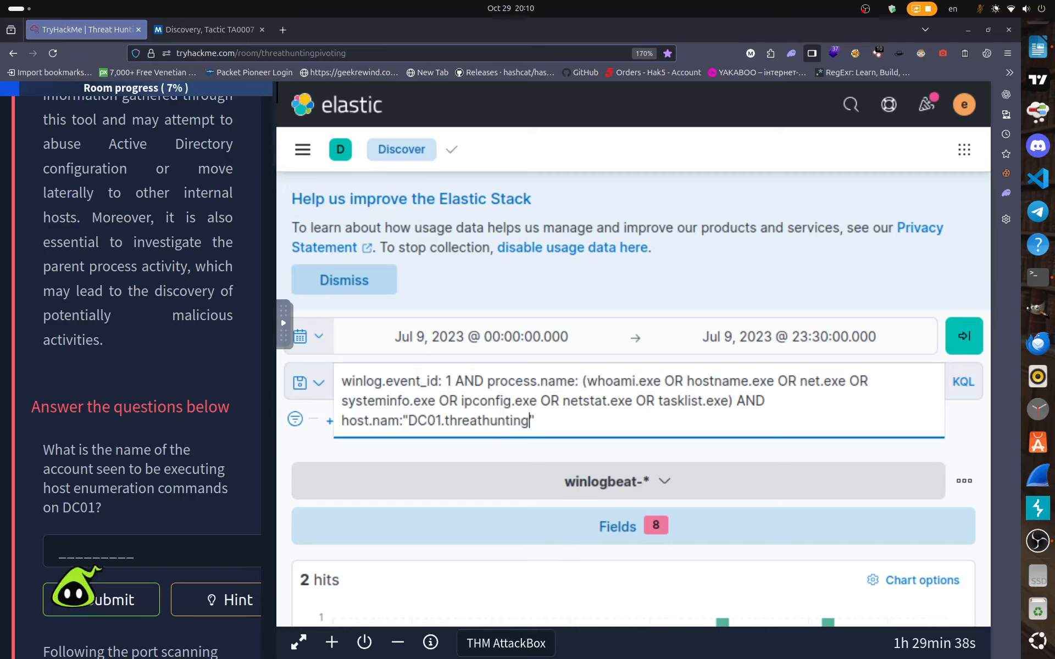
type(".thm")
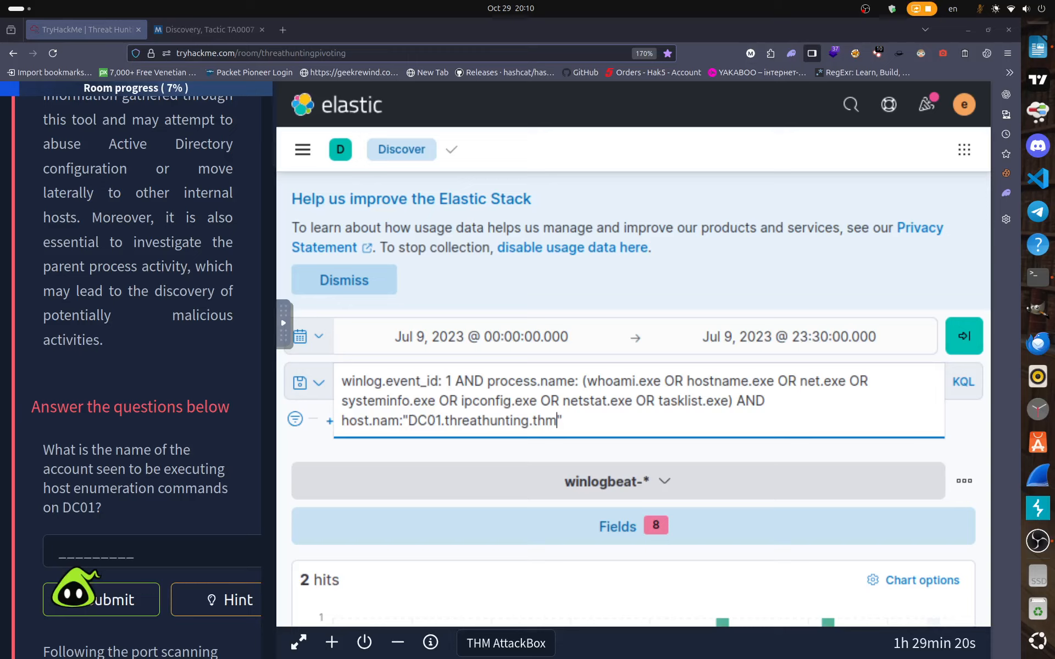
left_click(594, 425)
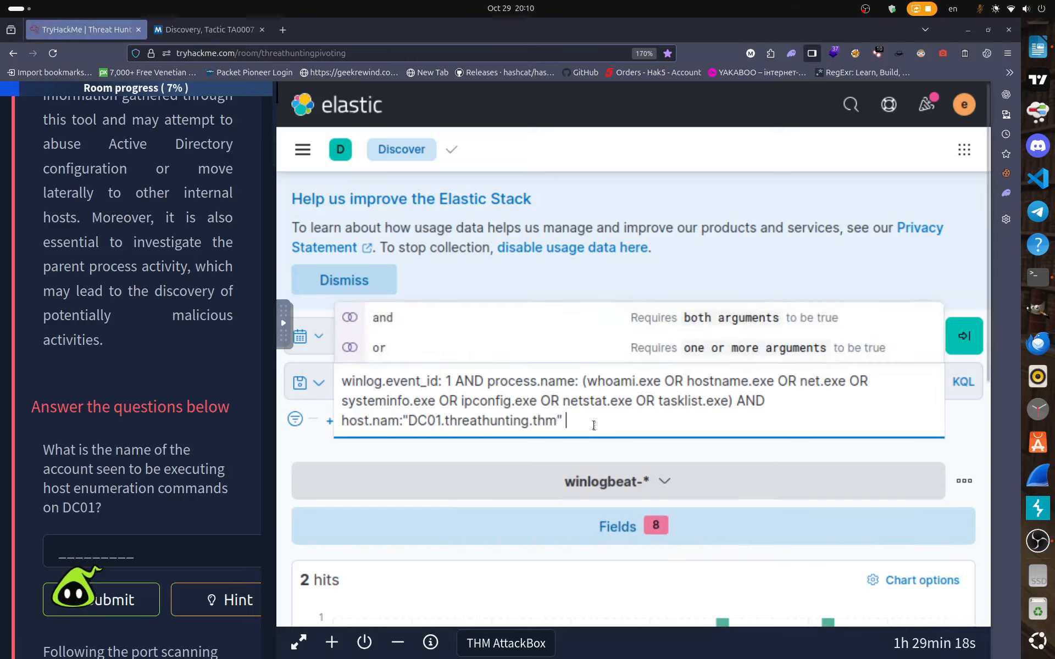
key("Return")
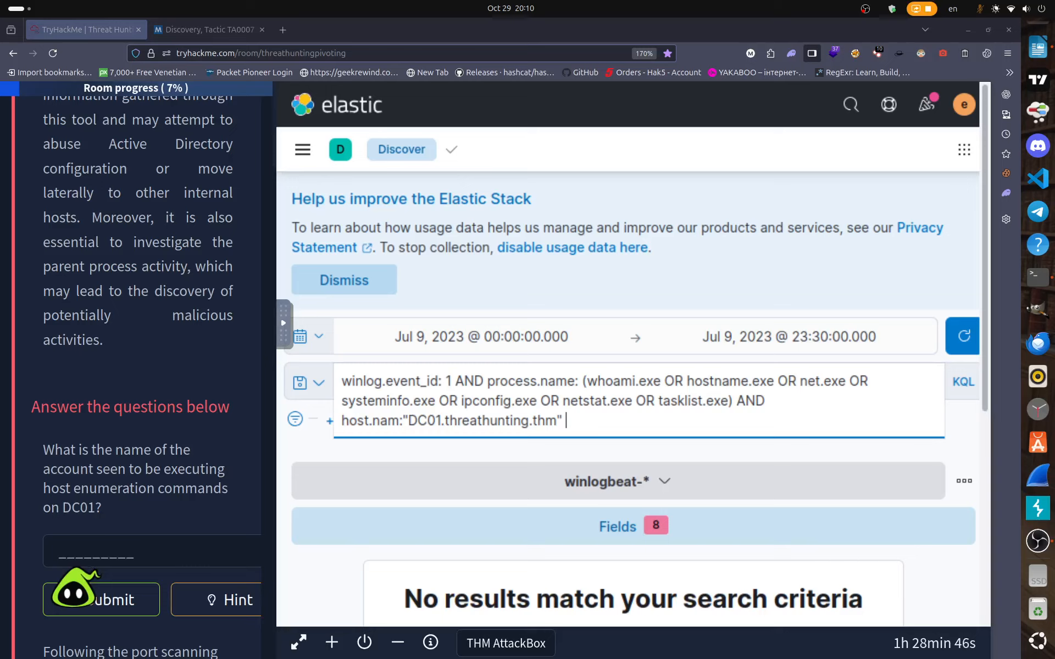
left_click(578, 419)
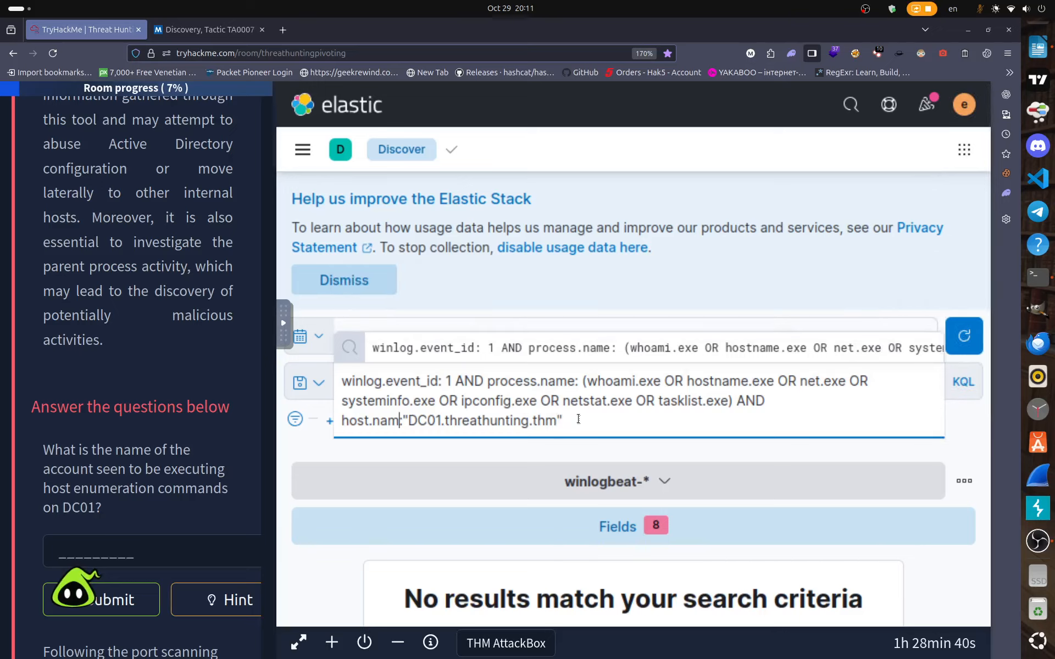
Correct the field to host.name, rerun the query, and scroll to the two whoami hits on DC01.
left_click(428, 420)
type("e")
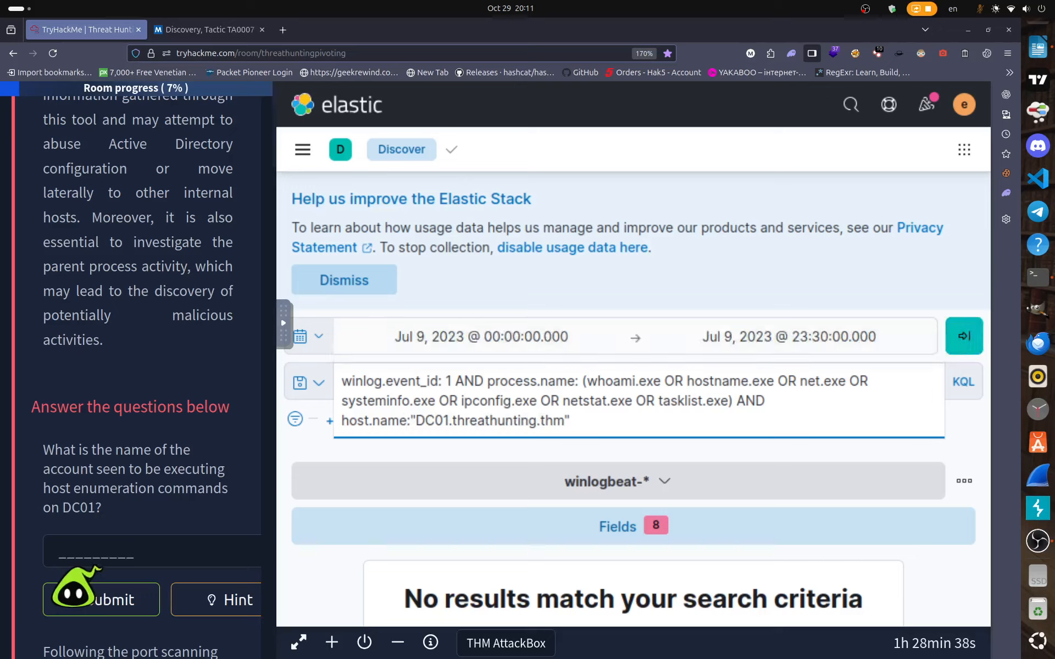
key("Return")
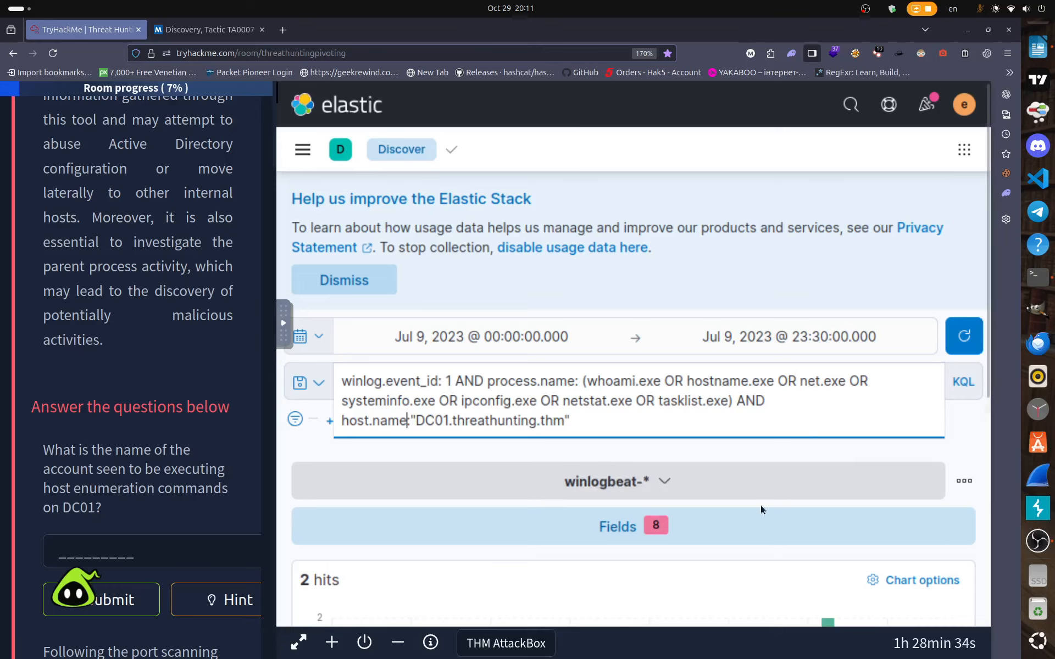
scroll(750, 513, "down", 5)
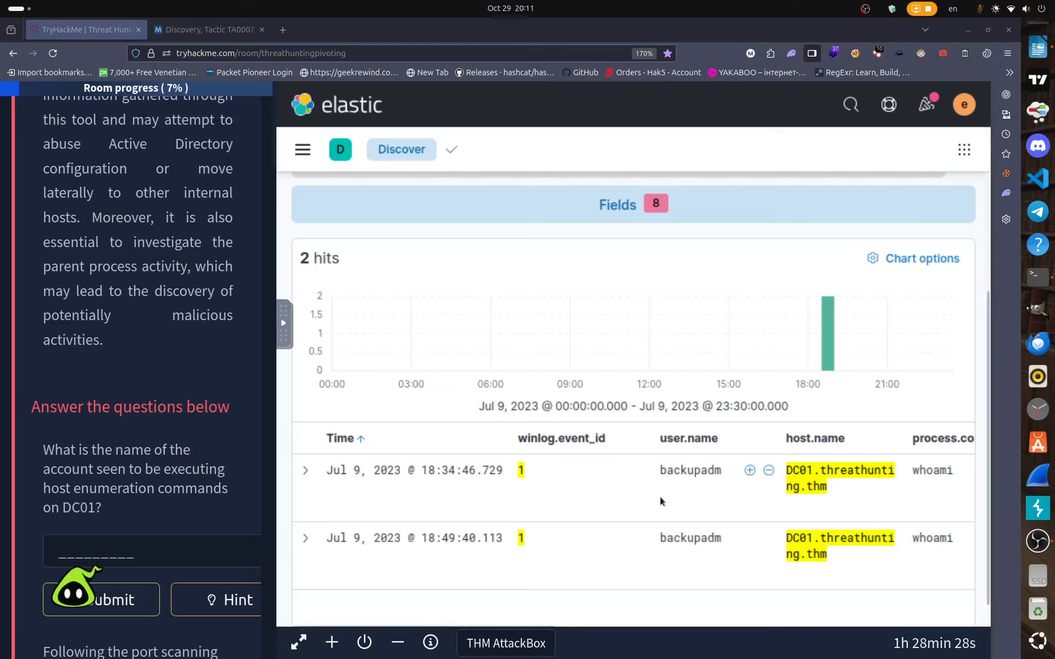
scroll(660, 501, "down", 1)
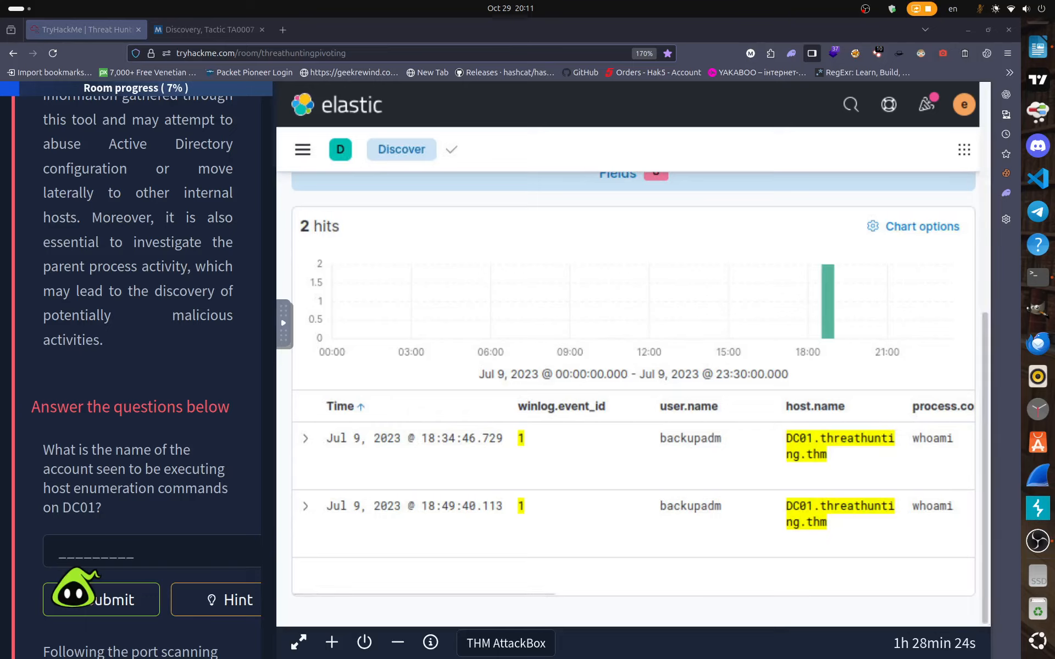
scroll(94, 478, "down", 2)
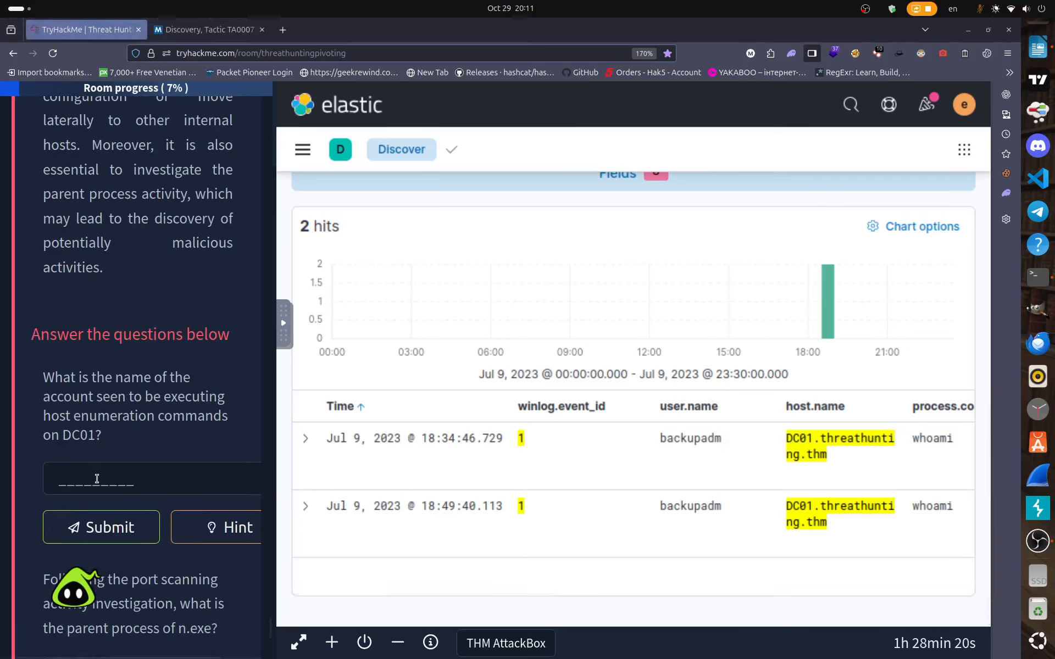
Submit the enumerating account's user name as the DC01 answer, then close the full-screen machine tab.
left_click(96, 478)
type("back")
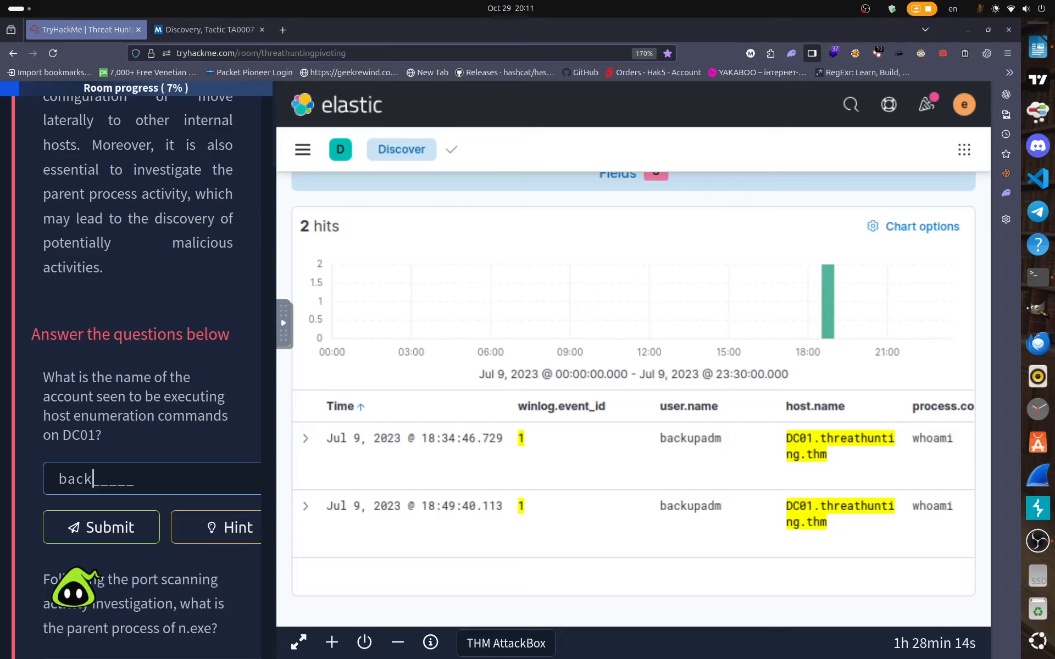
type("upadm")
key("Return")
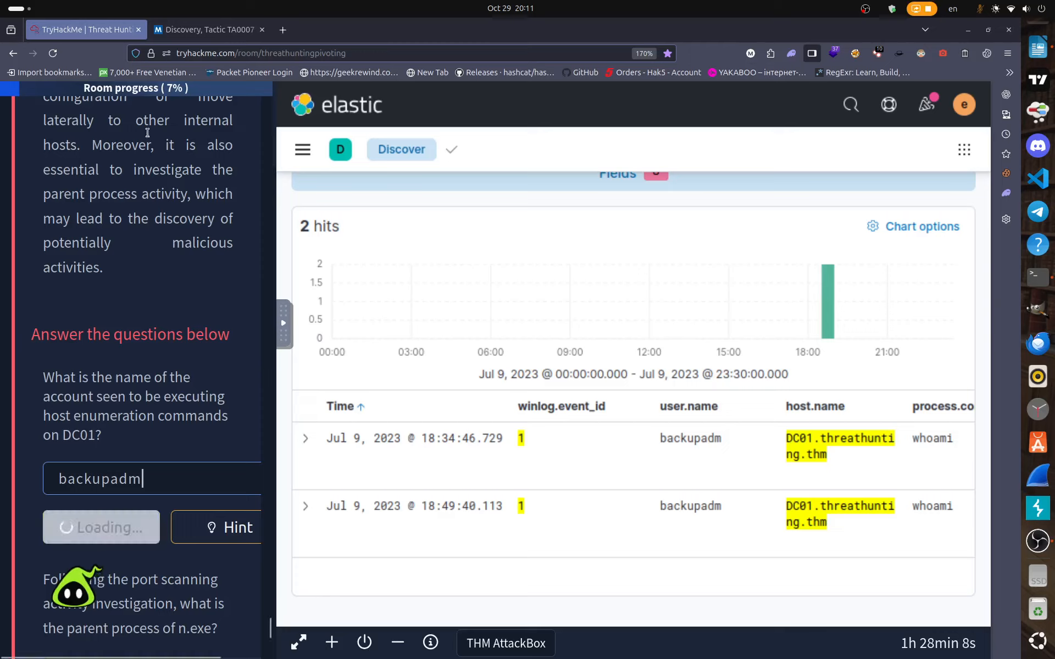
left_click(298, 642)
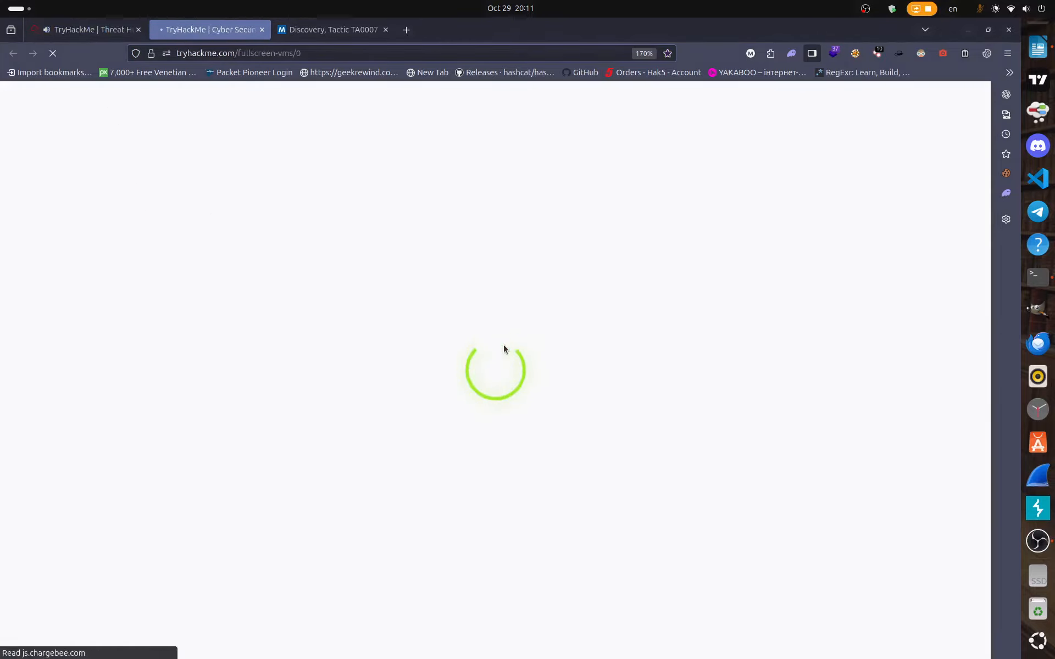
left_click(262, 31)
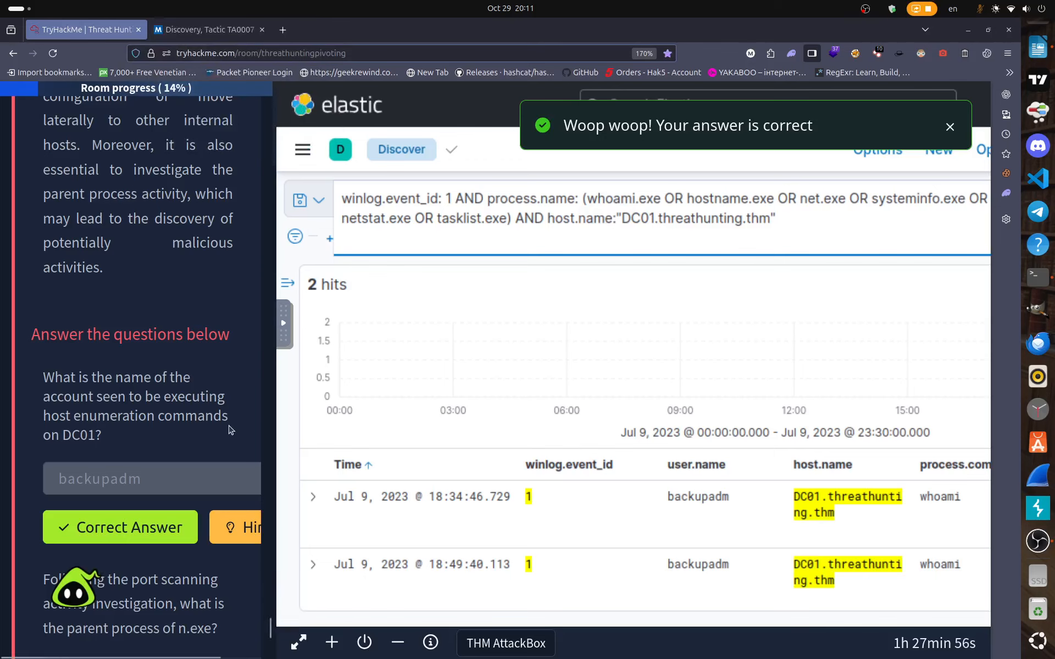
Scroll up through the Active Directory Enumeration and PowerShell material, then back down to Internal Network Scanning.
scroll(238, 457, "down", 5)
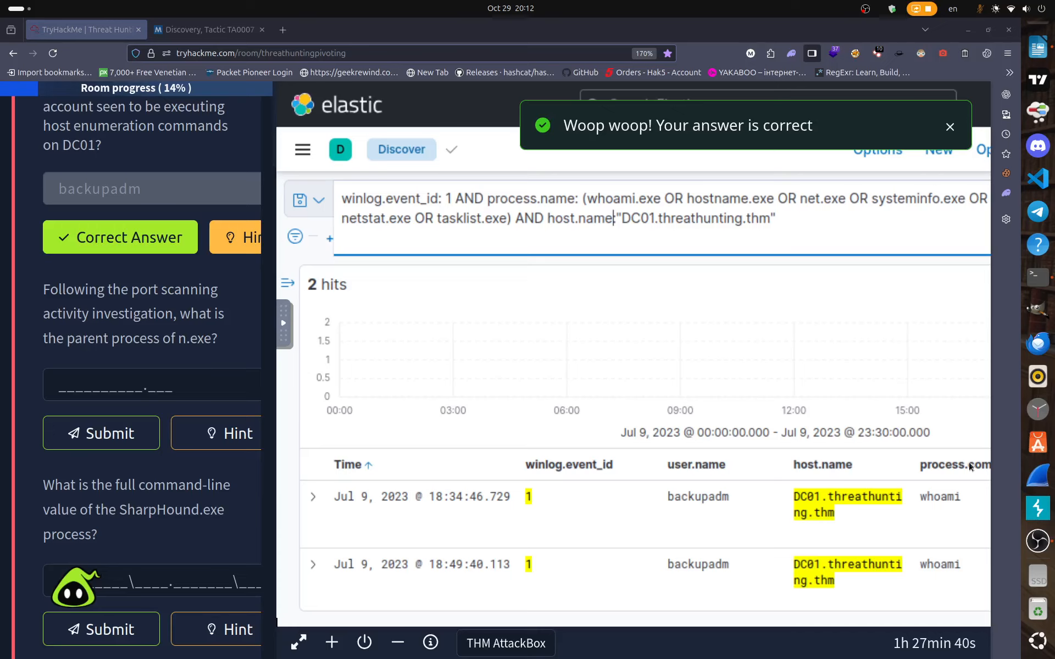
scroll(252, 424, "up", 2)
scroll(251, 423, "up", 4)
scroll(247, 422, "down", 4)
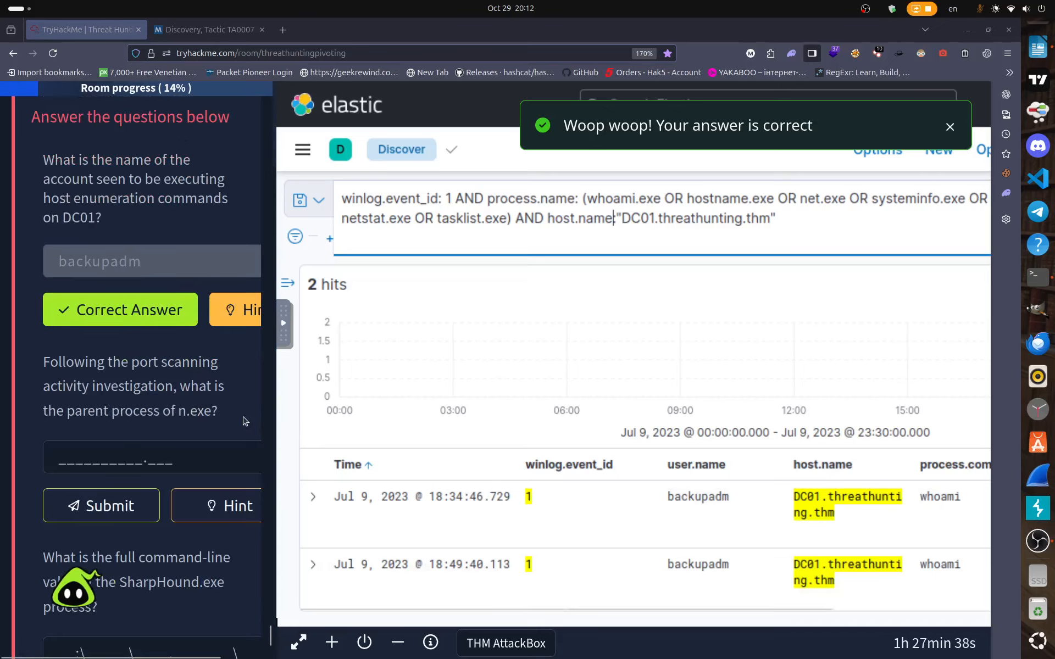
scroll(245, 422, "up", 1)
scroll(246, 421, "up", 10)
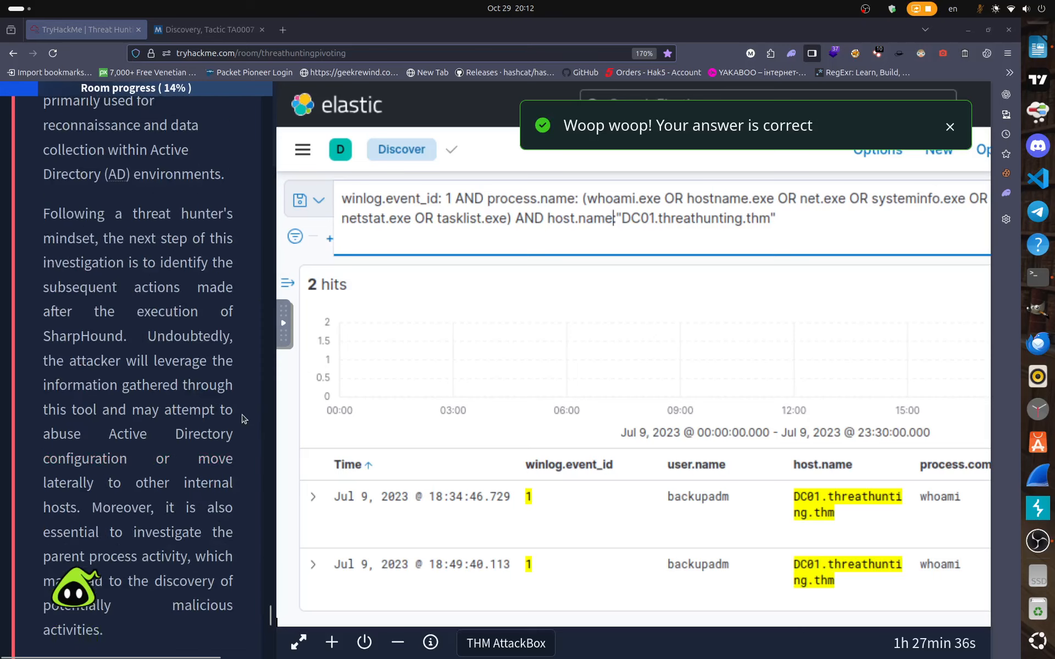
scroll(204, 409, "up", 10)
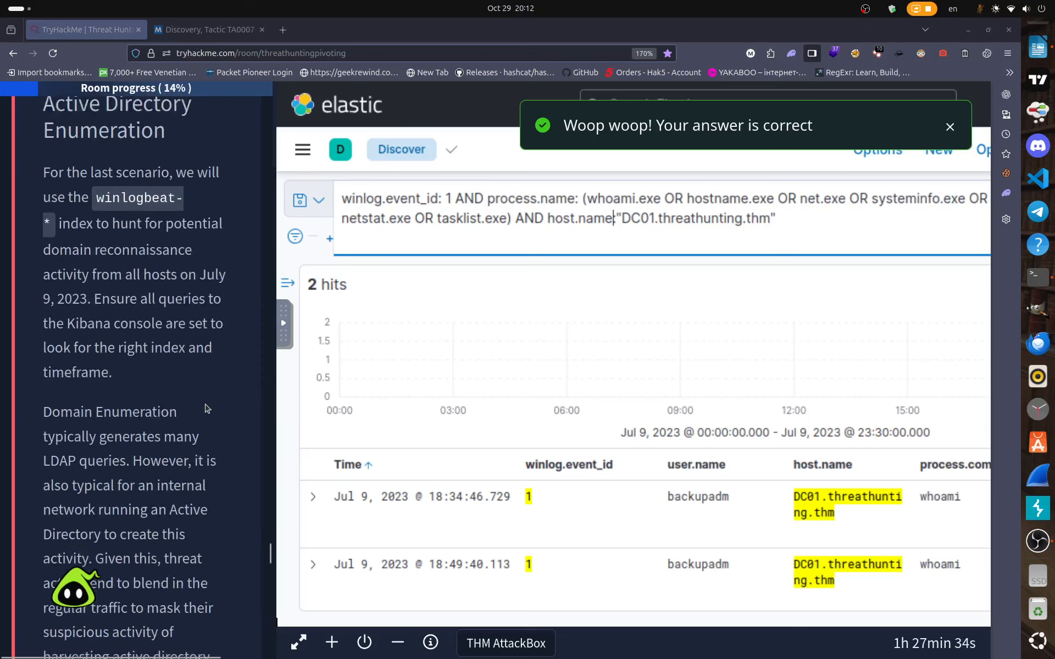
scroll(205, 409, "up", 12)
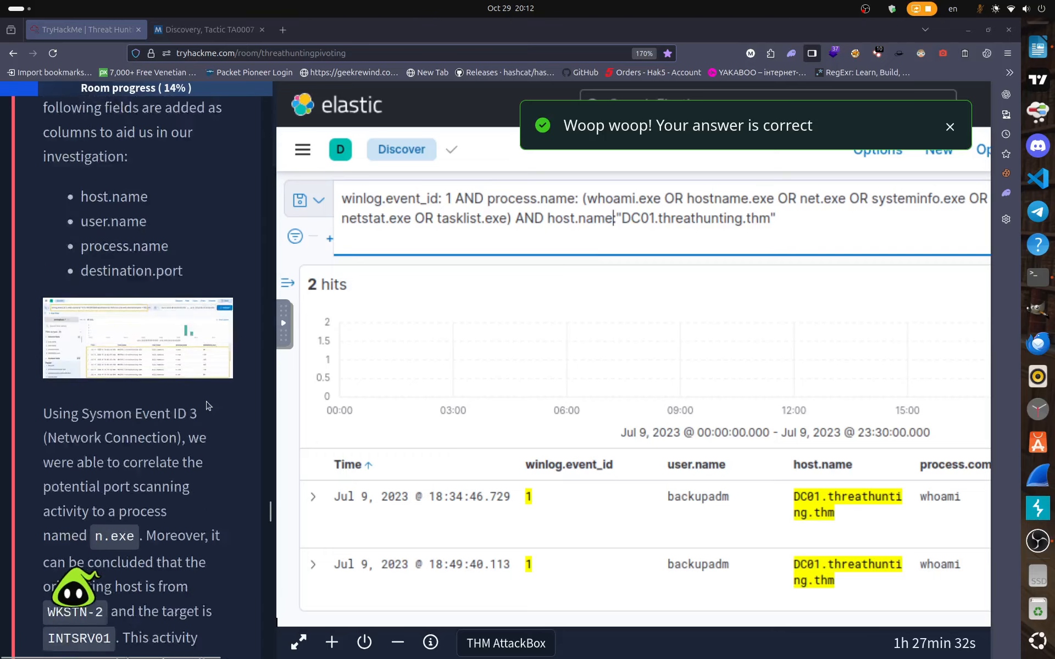
scroll(209, 406, "up", 12)
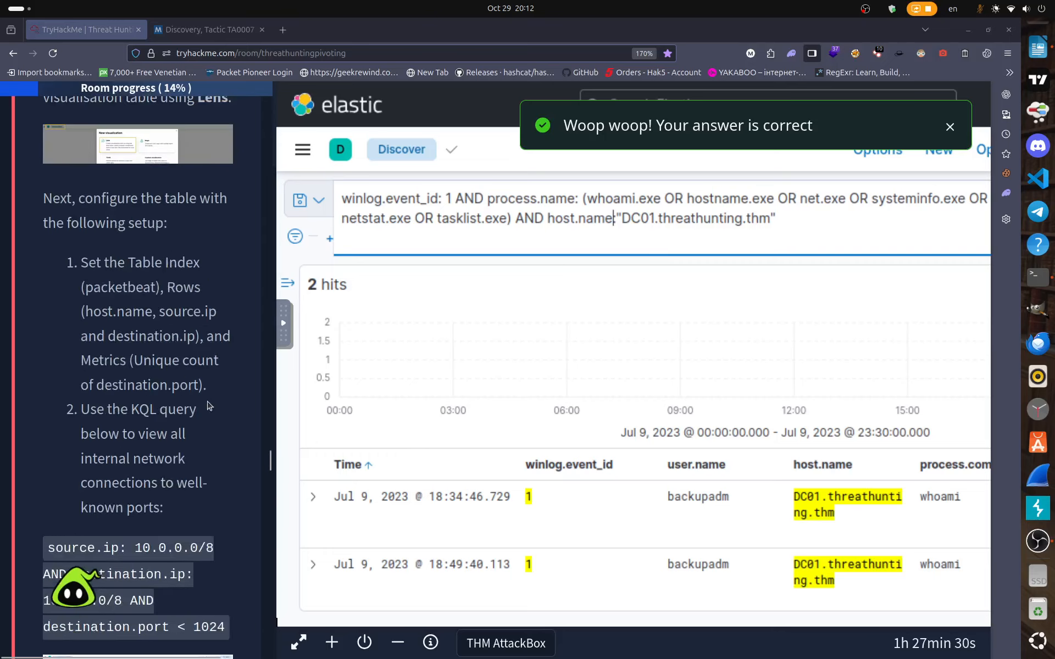
scroll(209, 405, "up", 8)
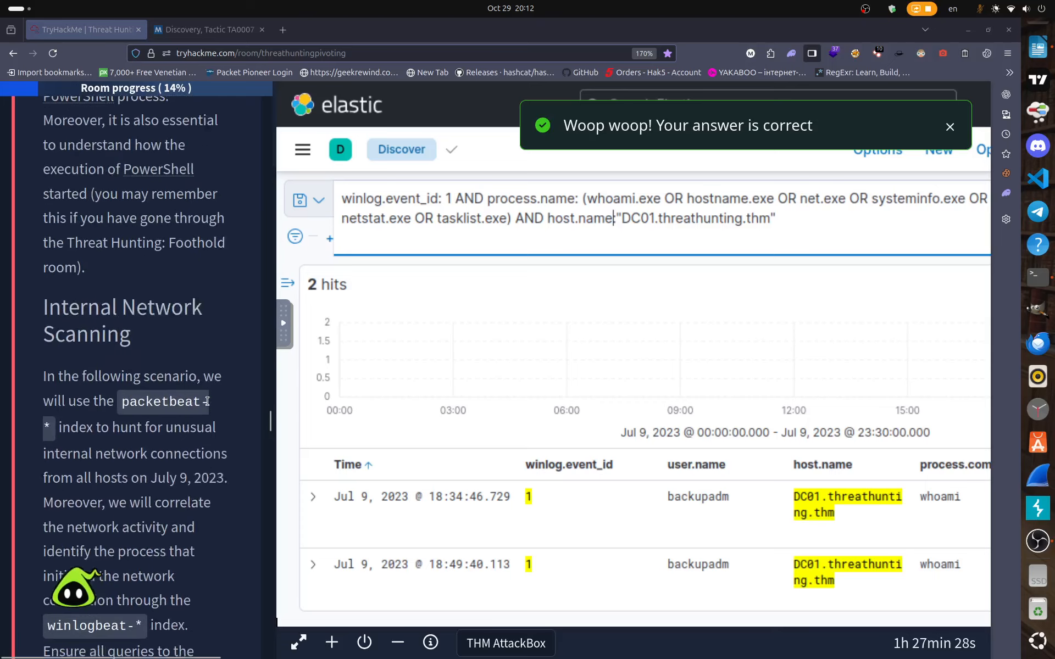
scroll(209, 405, "up", 10)
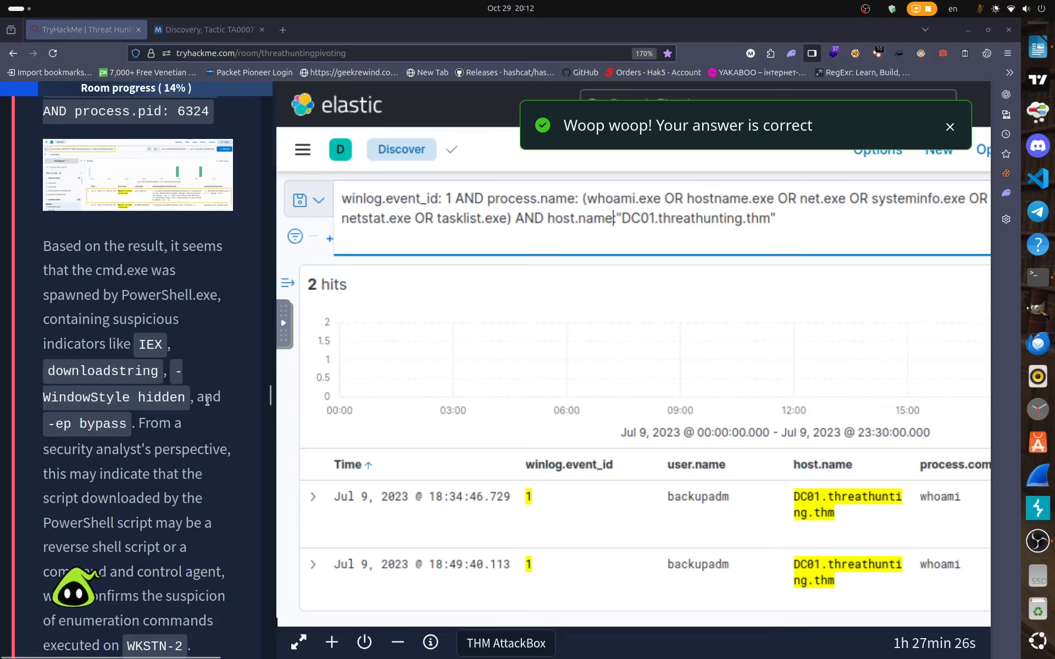
scroll(209, 405, "up", 10)
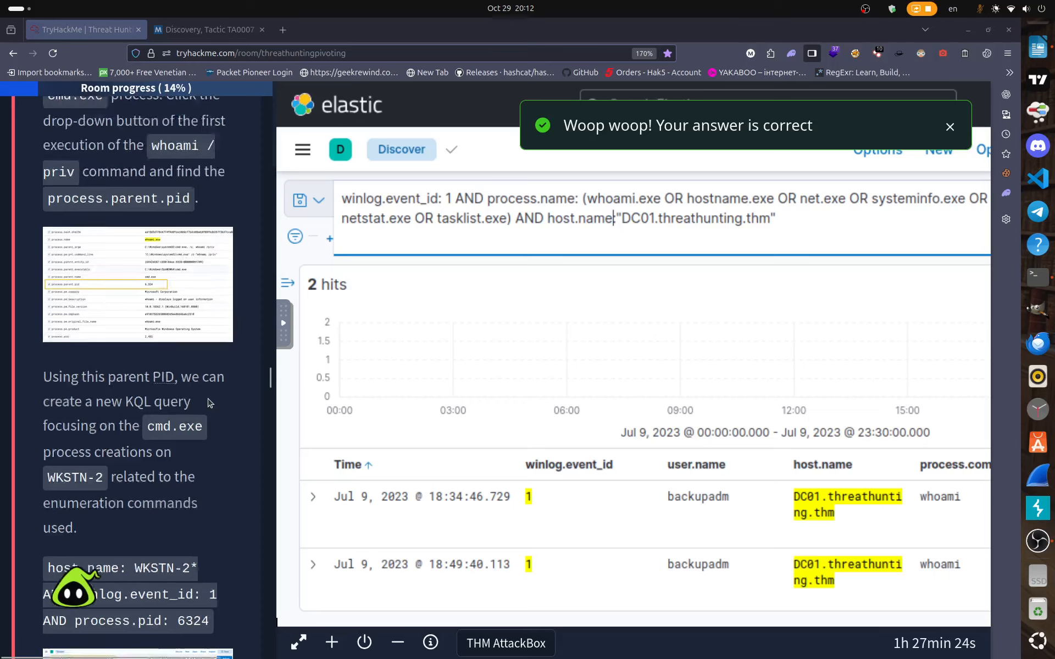
scroll(209, 404, "up", 12)
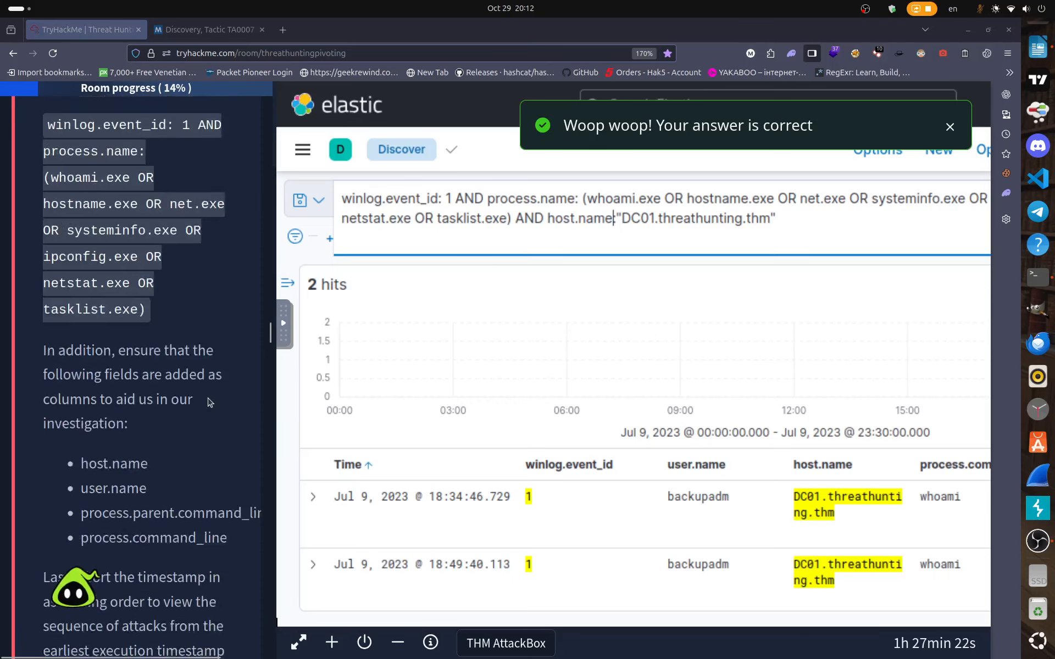
scroll(209, 402, "down", 12)
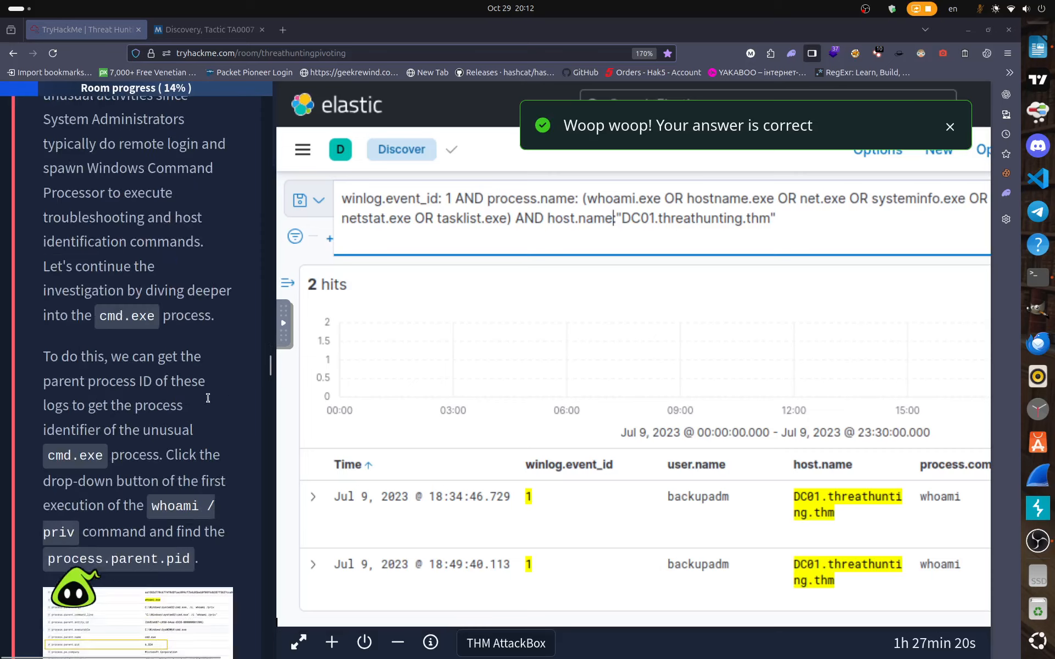
scroll(208, 398, "down", 12)
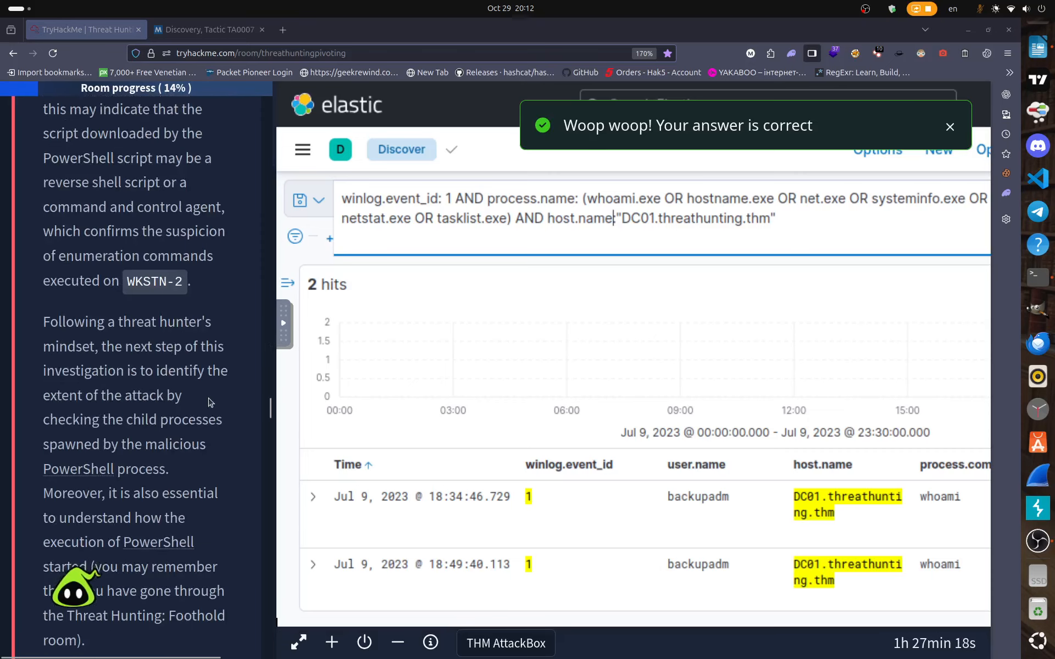
scroll(209, 399, "up", 4)
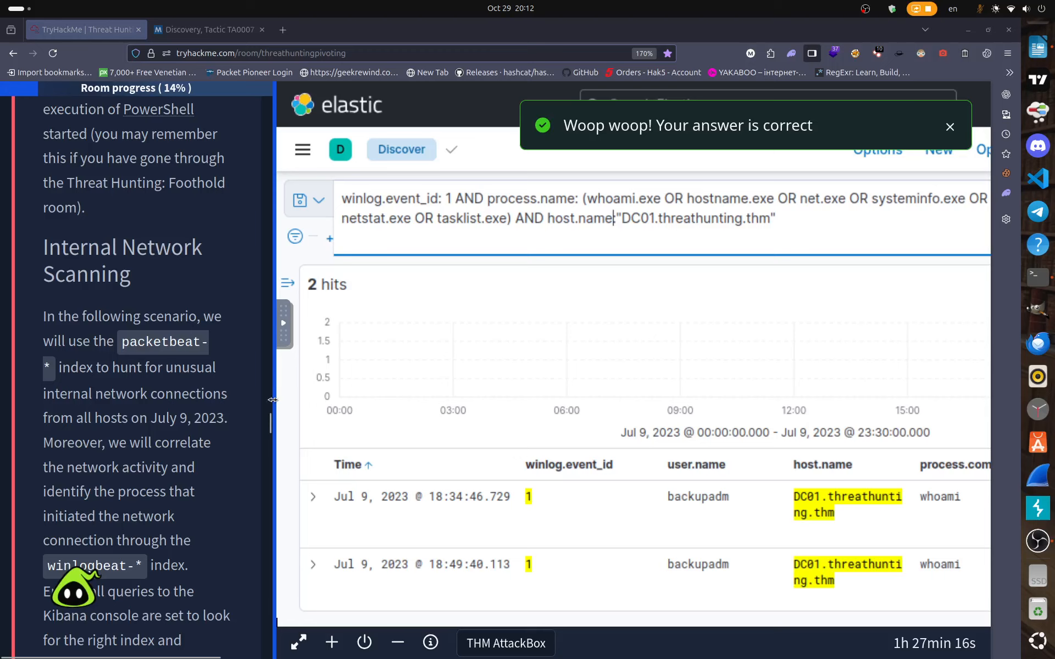
scroll(169, 407, "down", 1)
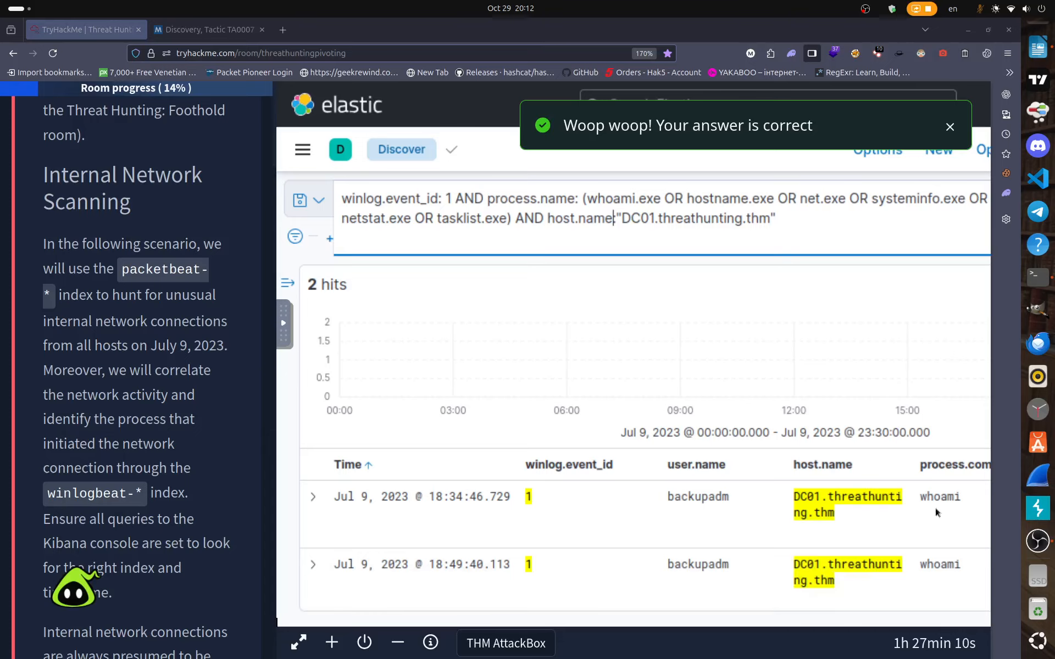
Switch Discover's index pattern to packetbeat-*.
left_click(287, 283)
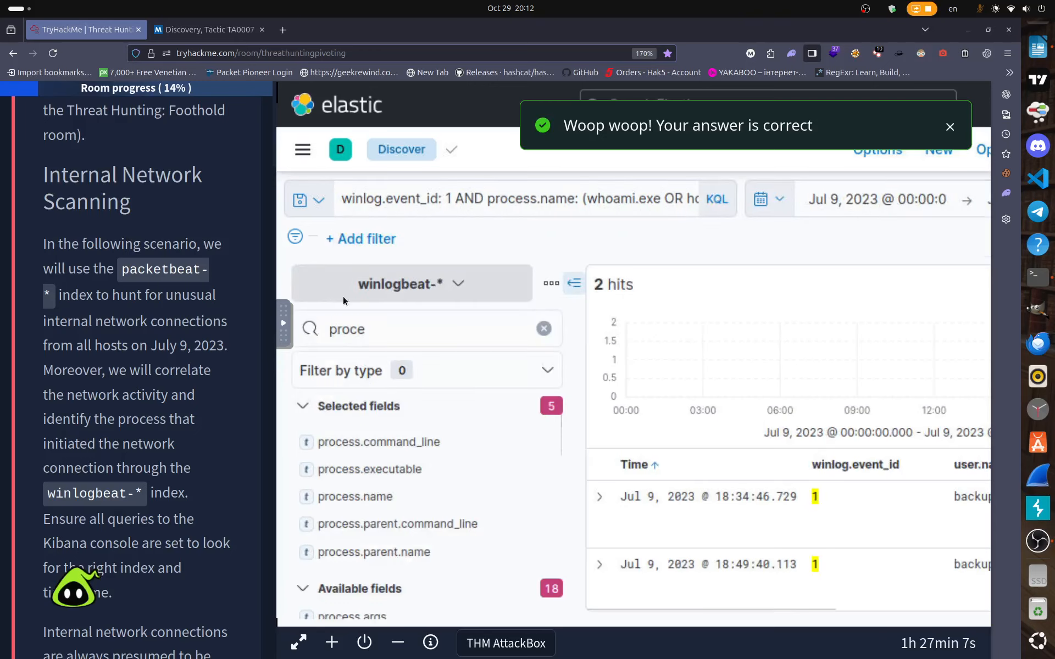
left_click(456, 283)
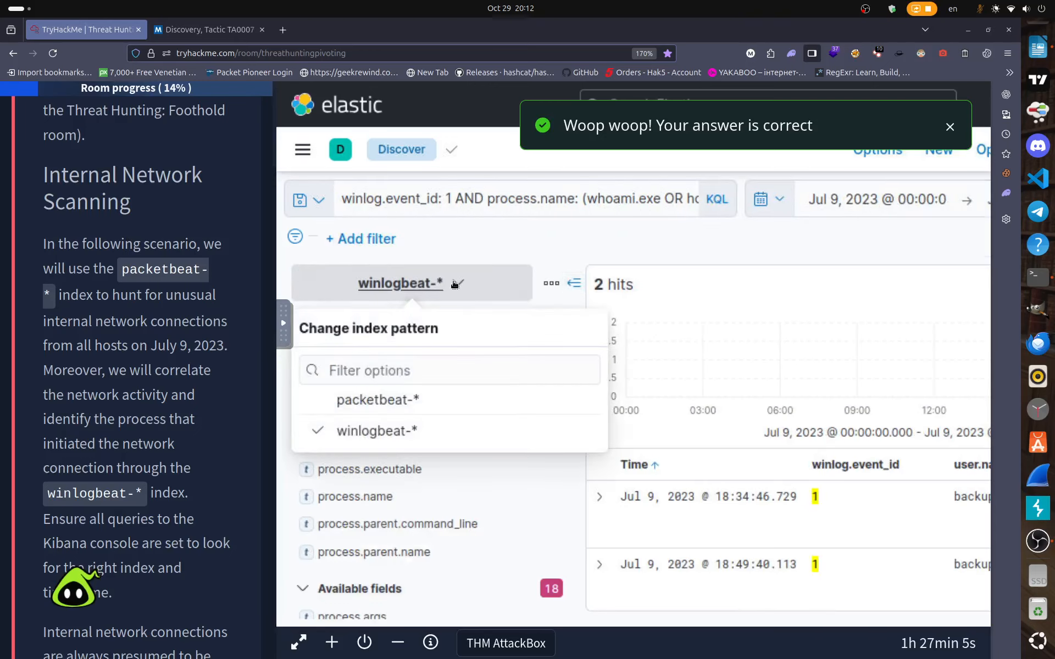
left_click(392, 403)
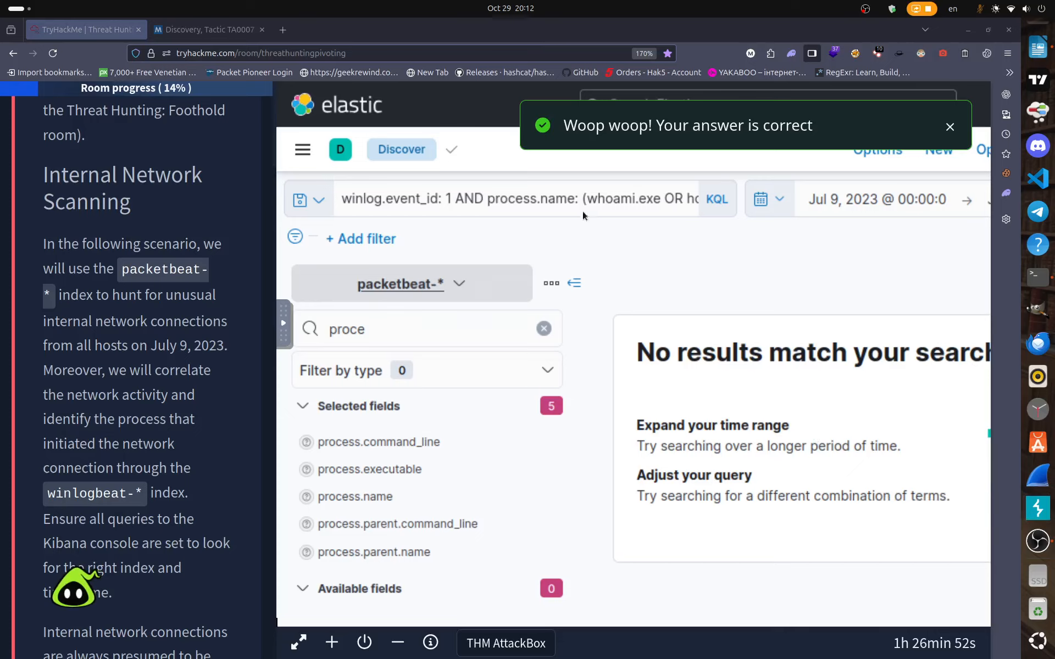
Select and delete the old DC01 enumeration query text.
left_click(636, 200)
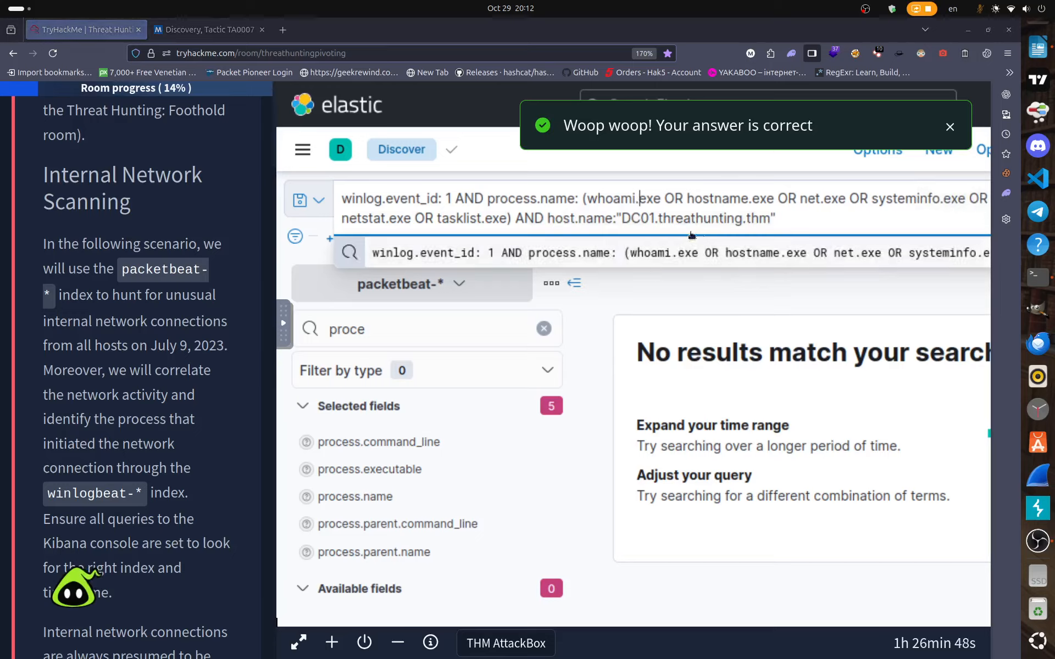
left_click_drag(780, 223, 254, 182)
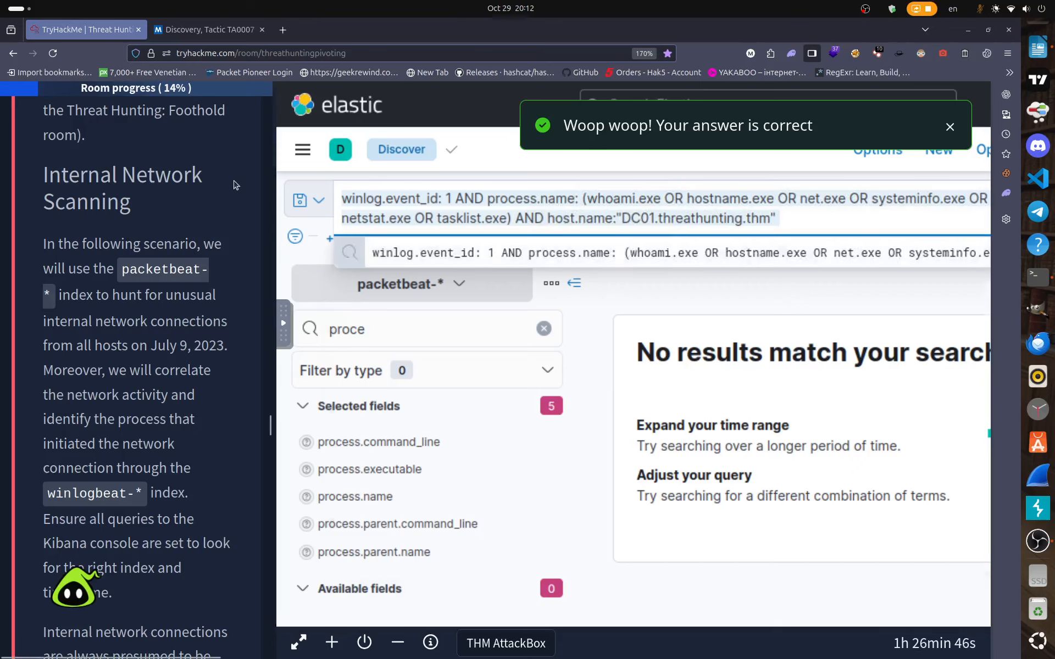
key("BackSpace")
Run the empty search and copy the internal well-known-port KQL query from the TryHackMe task.
key("Return")
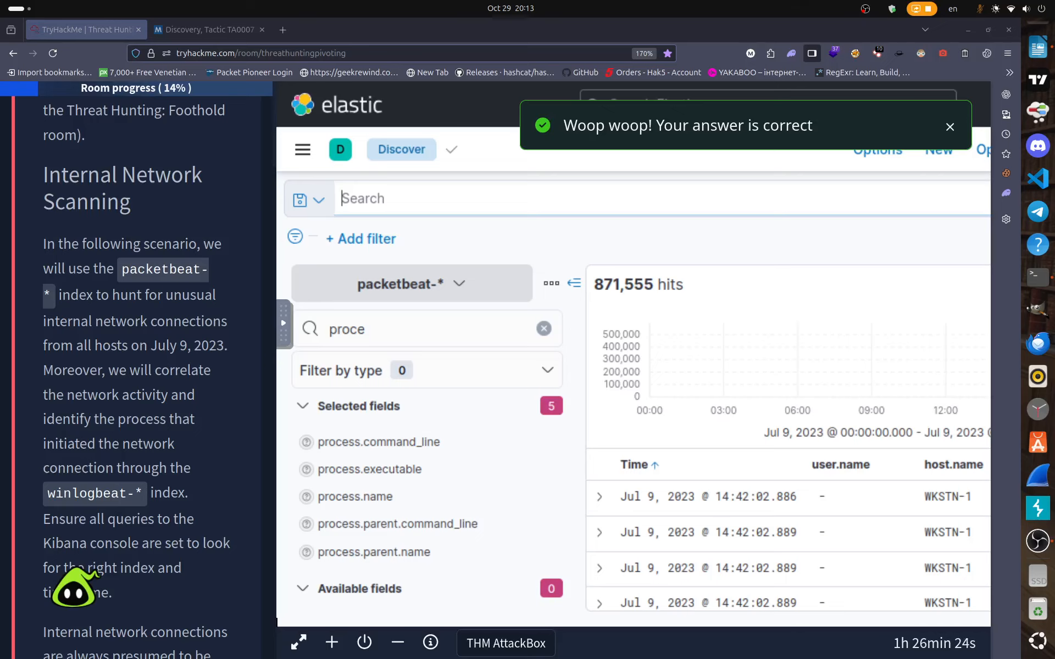
scroll(201, 506, "down", 8)
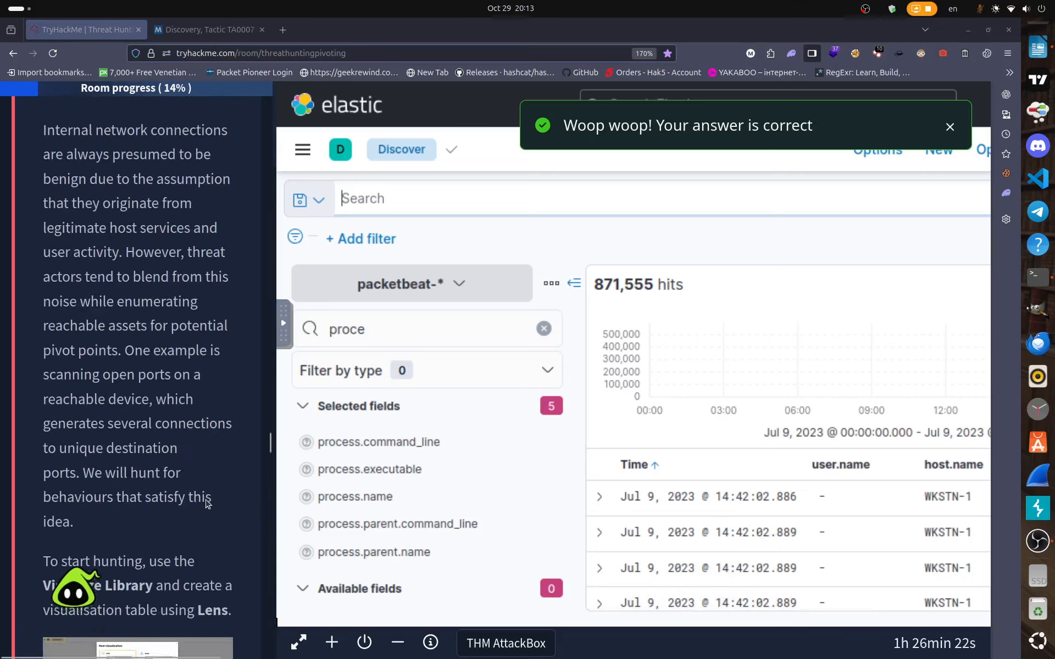
scroll(208, 504, "down", 11)
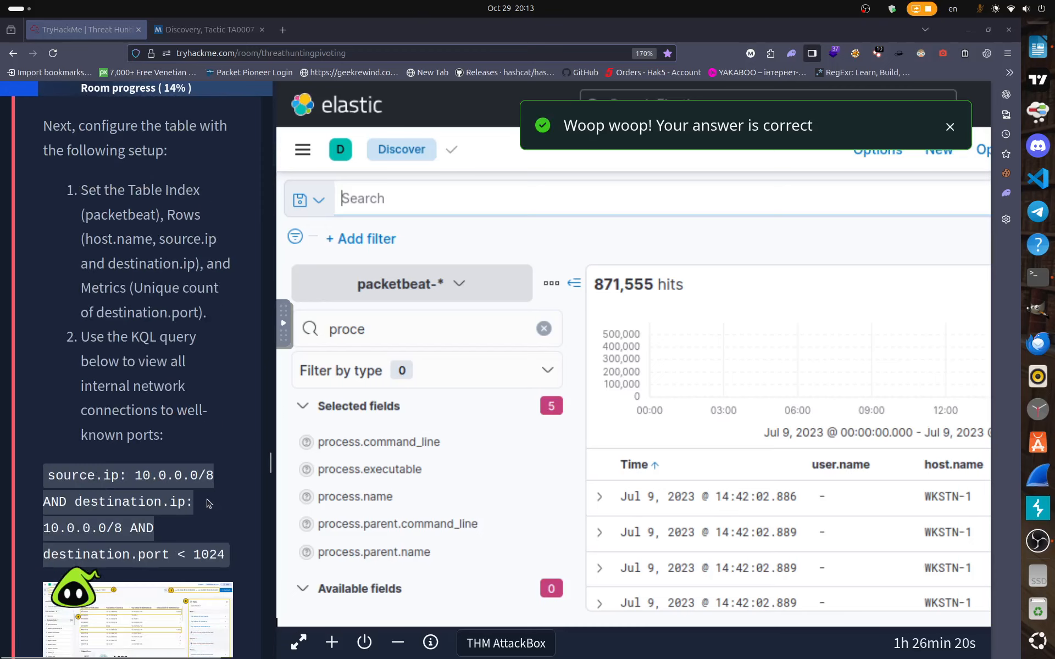
scroll(209, 503, "down", 1)
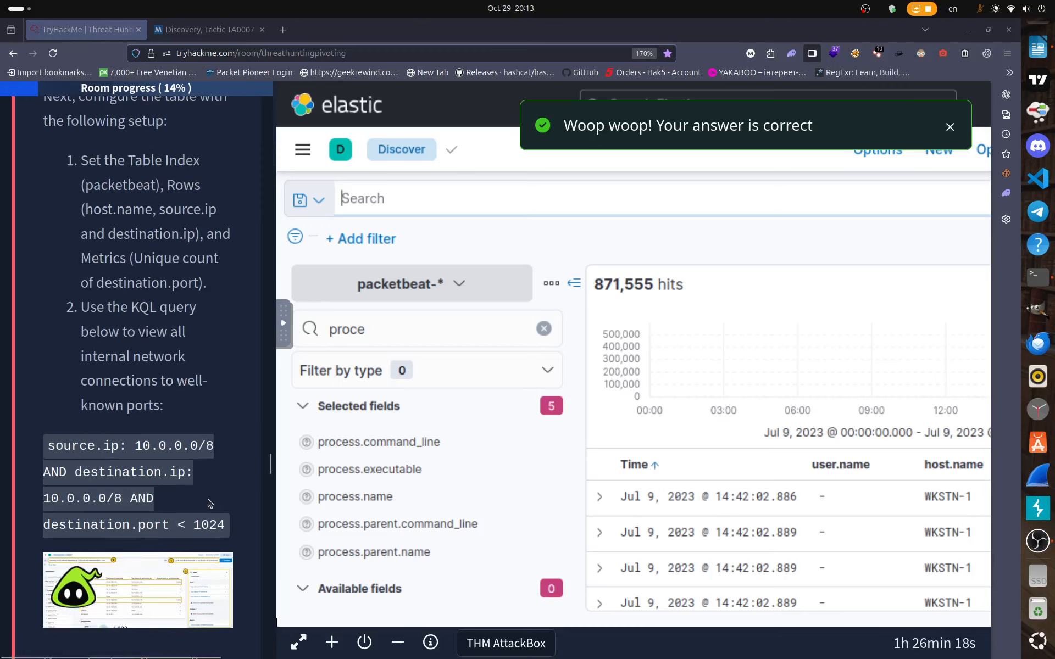
scroll(209, 503, "down", 1)
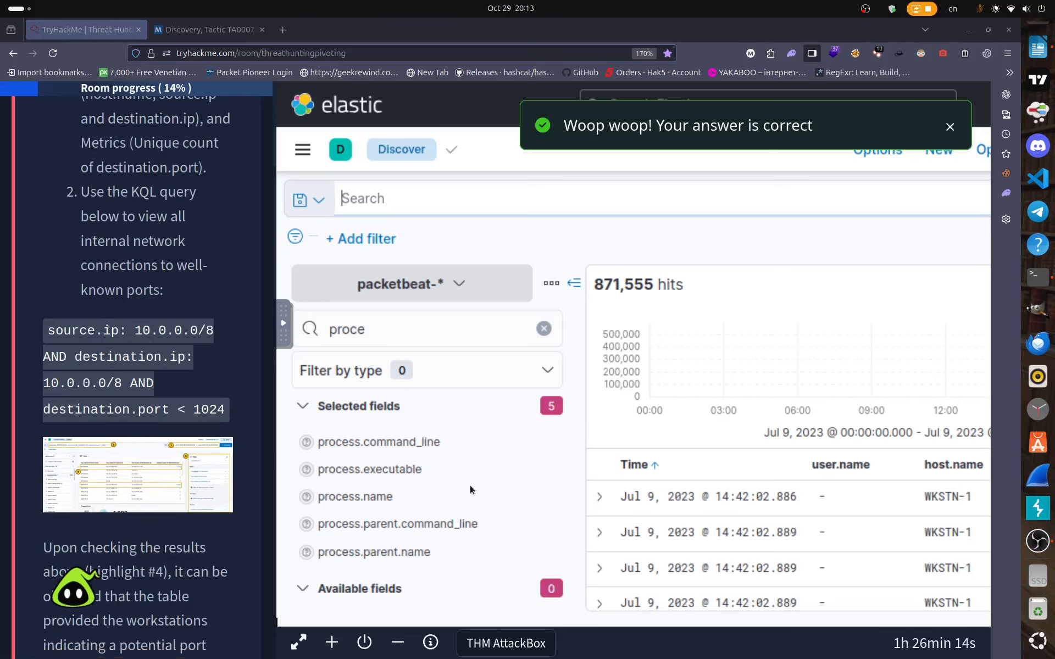
left_click_drag(47, 331, 220, 412)
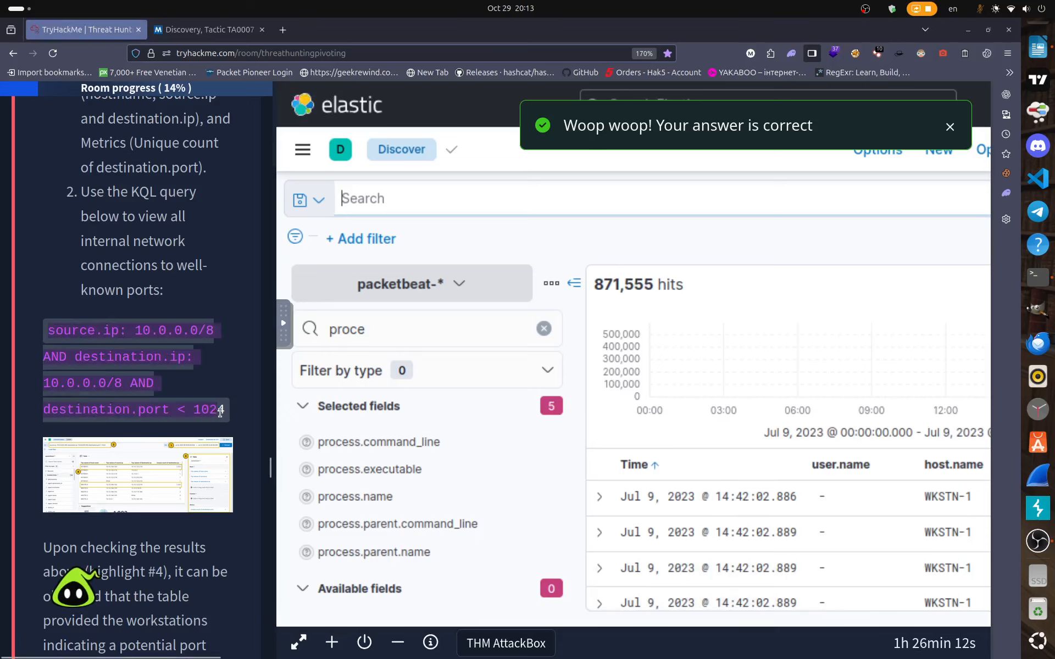
right_click(218, 416)
left_click(230, 423)
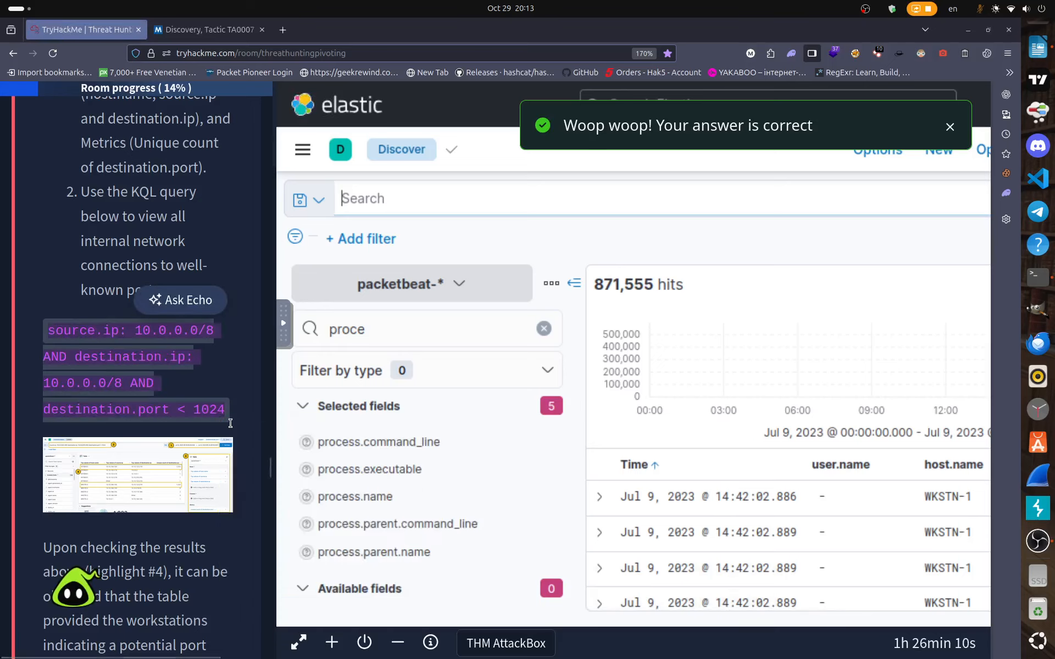
left_click(230, 423)
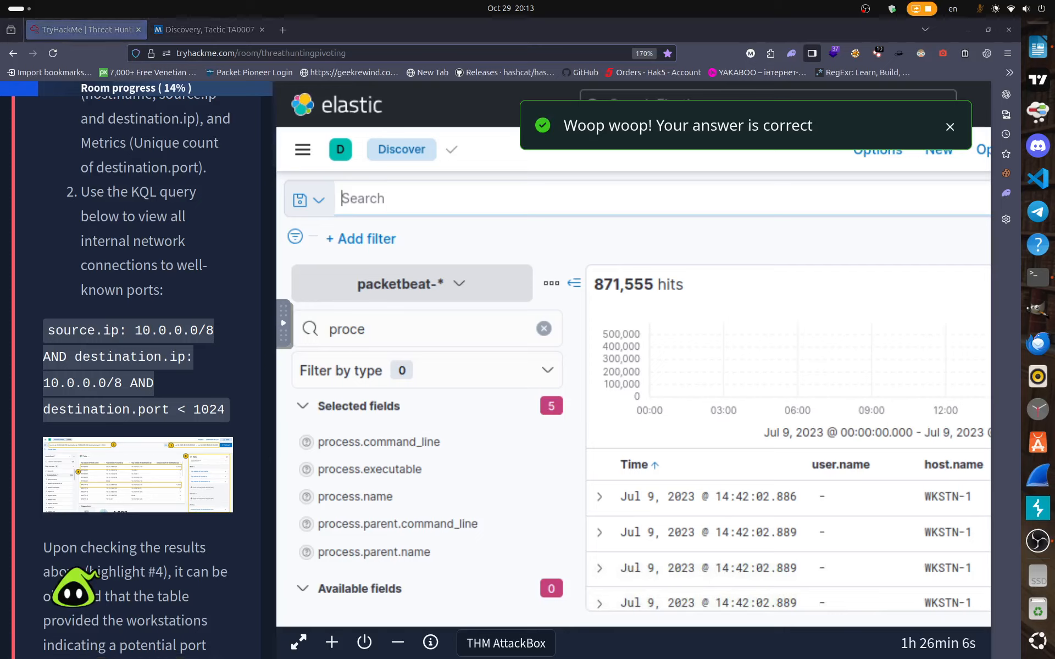
Paste and run source.ip: 10.0.0.0/8 AND destination.ip: 10.0.0.0/8 AND destination.port < 1024.
left_click(430, 198)
right_click(431, 198)
left_click(474, 316)
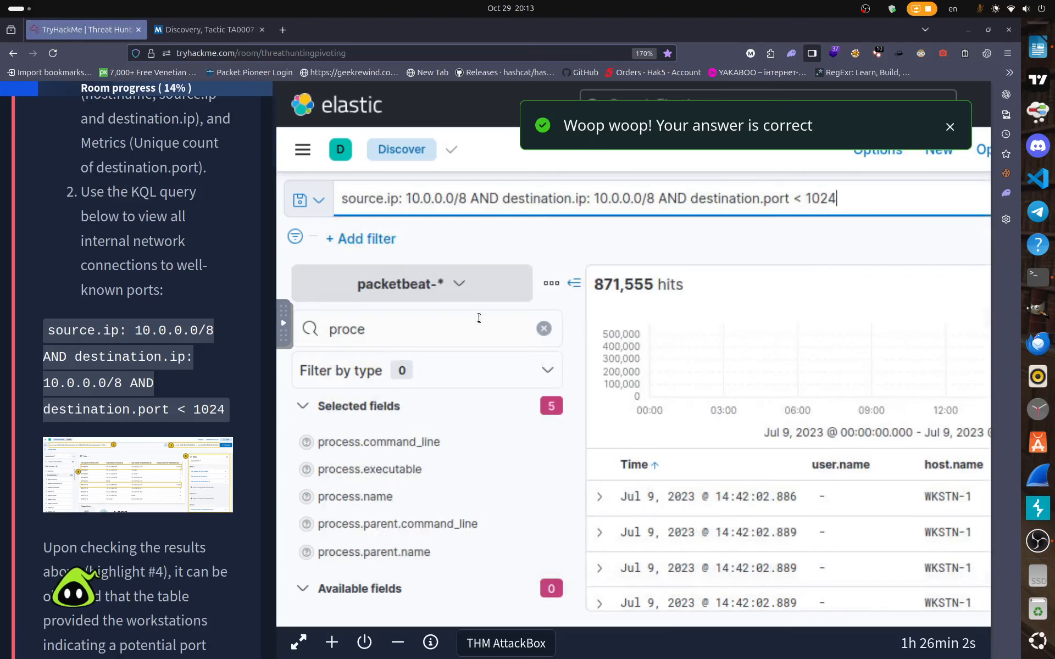
key("Return")
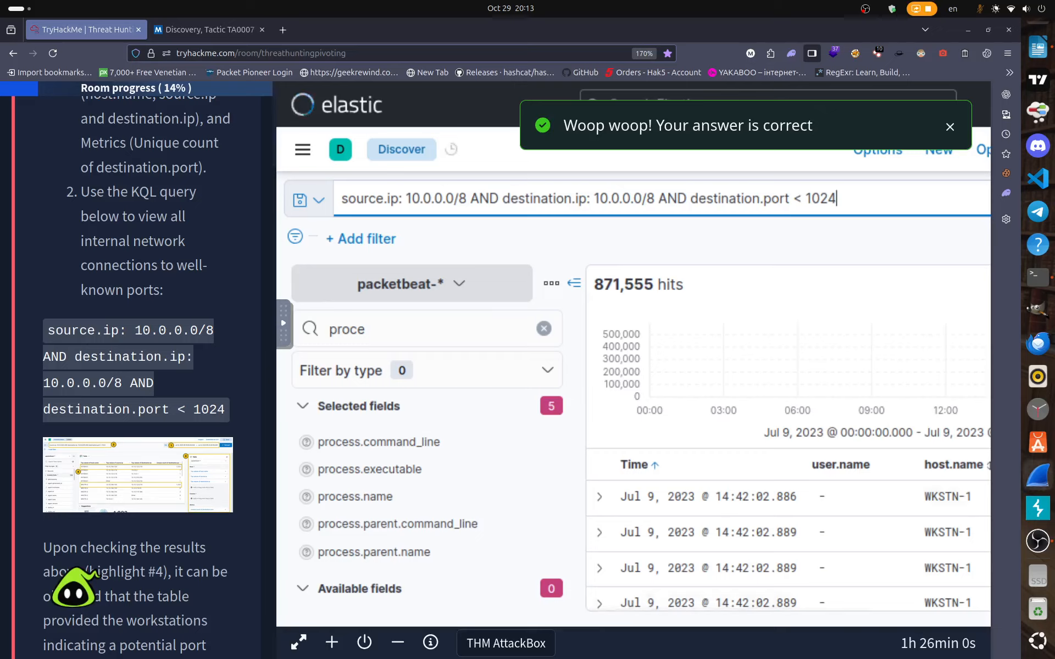
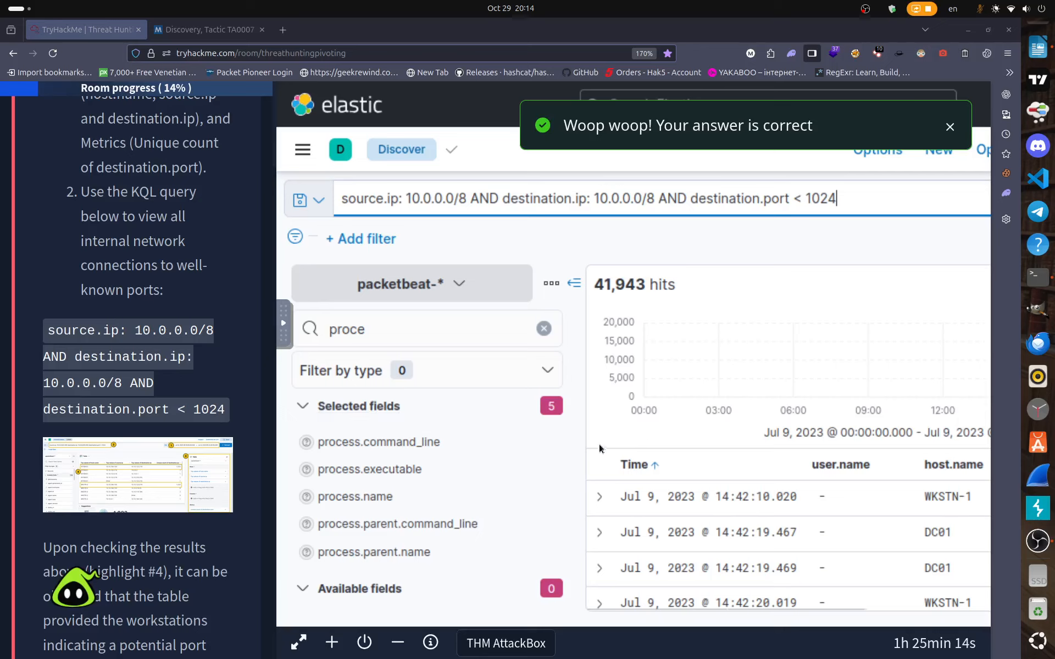
Open the Saved Queries popover beside the KQL bar, which lists no saved queries yet.
scroll(160, 380, "down", 3)
scroll(159, 380, "up", 1)
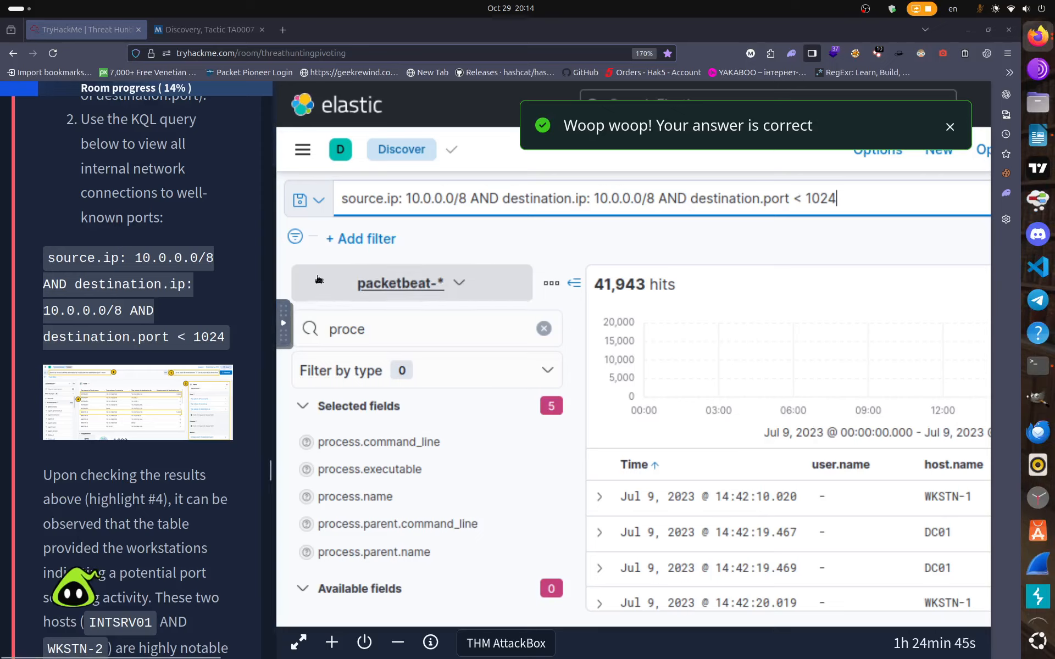
left_click(319, 201)
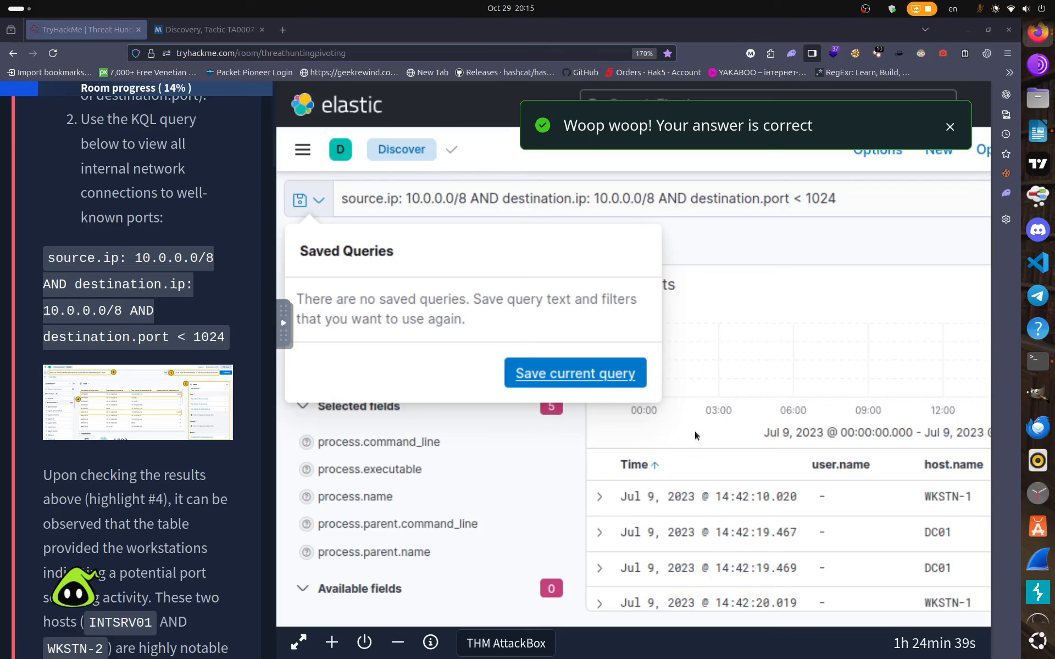
Save the current internal-network query under the name 'Internal-Scan'.
left_click(546, 373)
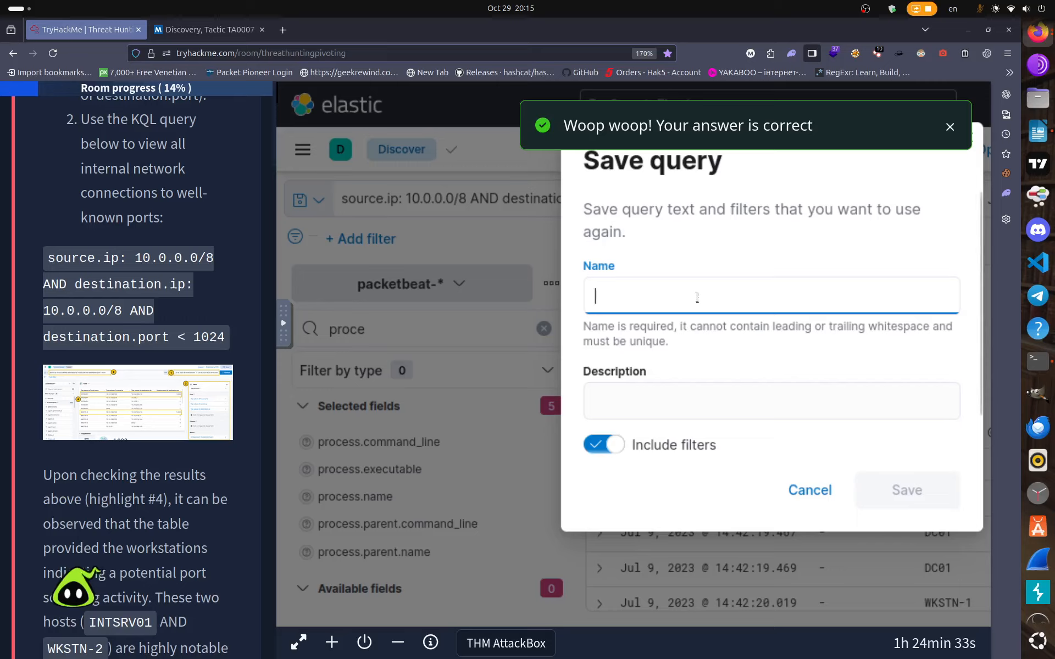
type("I")
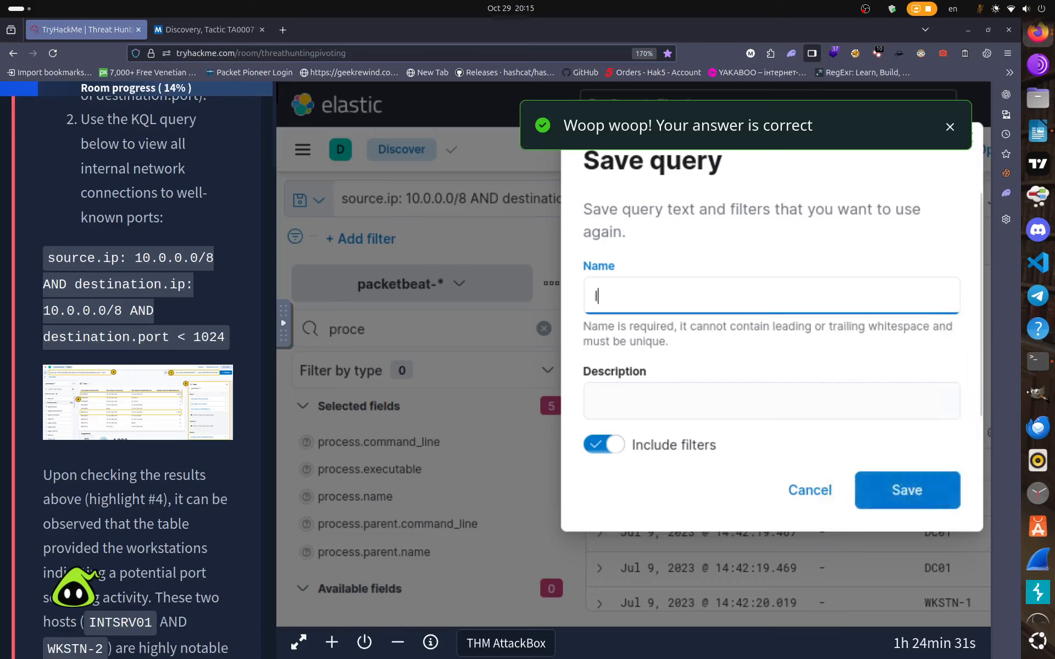
type("n")
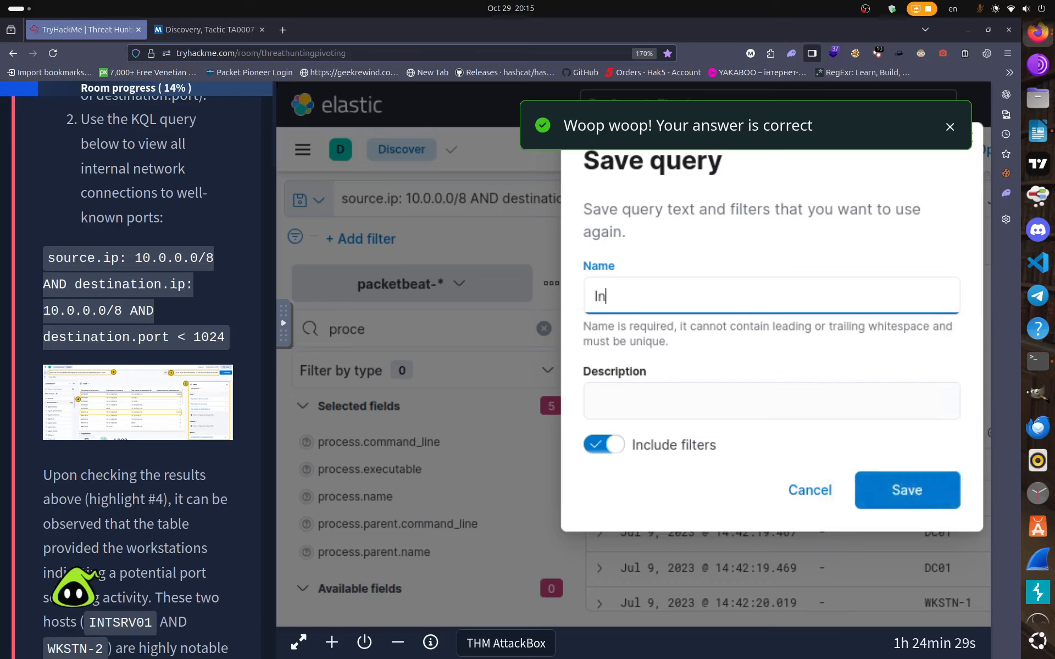
type("ternal-Scan")
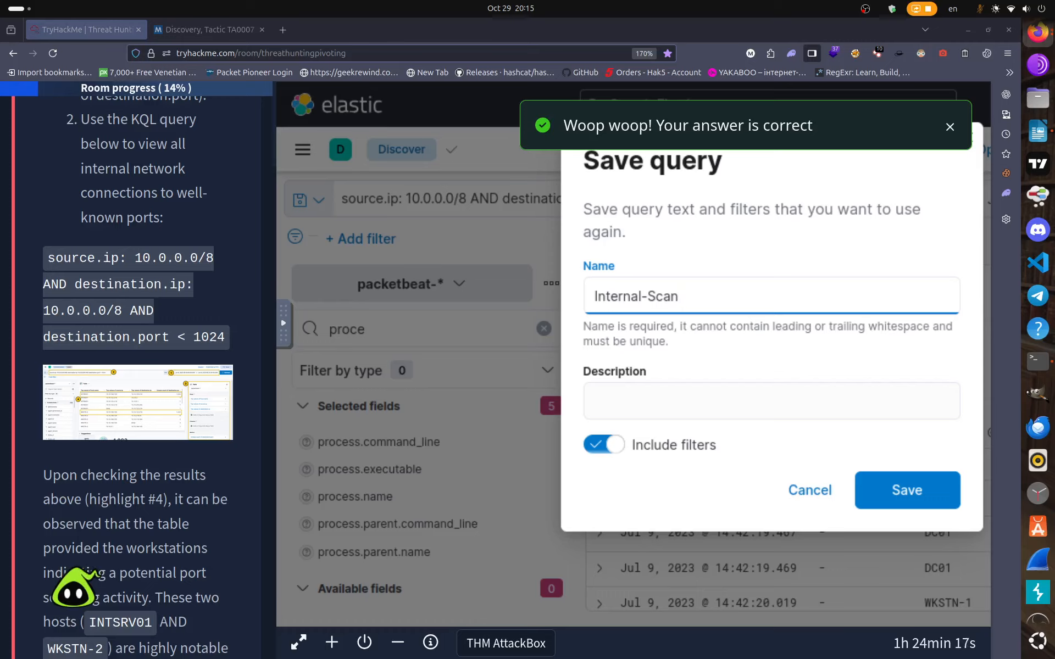
left_click(908, 497)
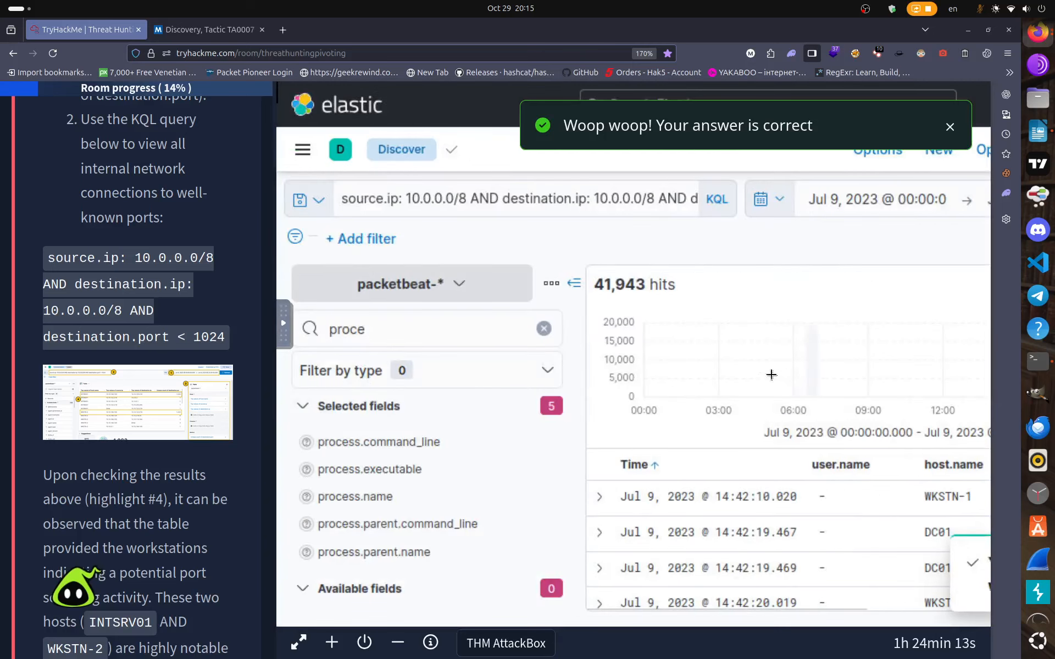
Create a new Lens visualization from the Visualize Library and load the Internal-Scan saved query.
left_click(302, 150)
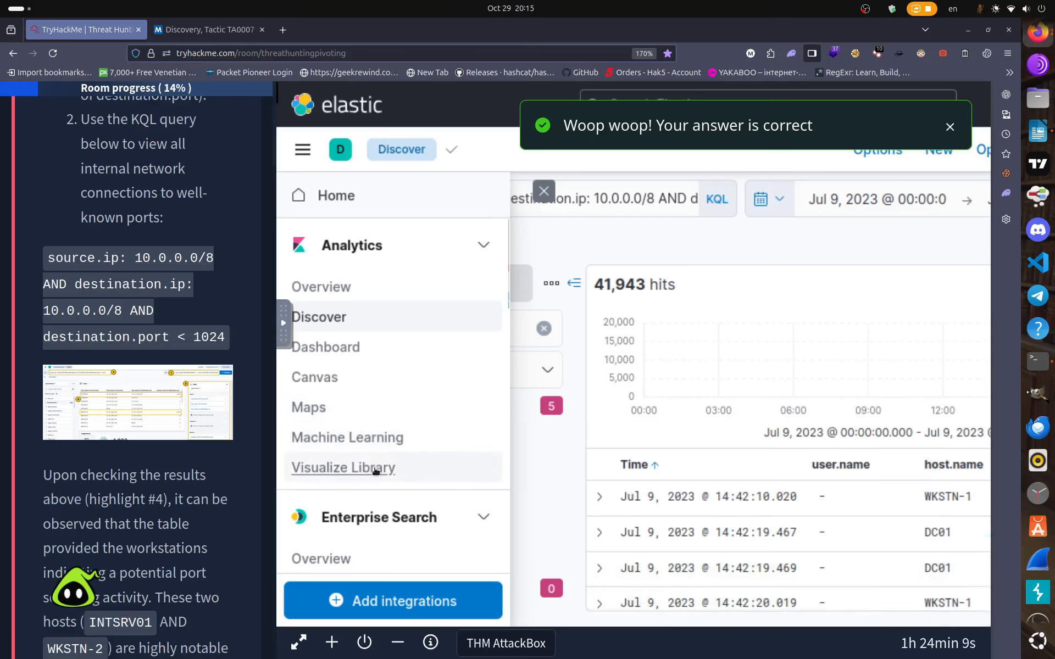
left_click(395, 468)
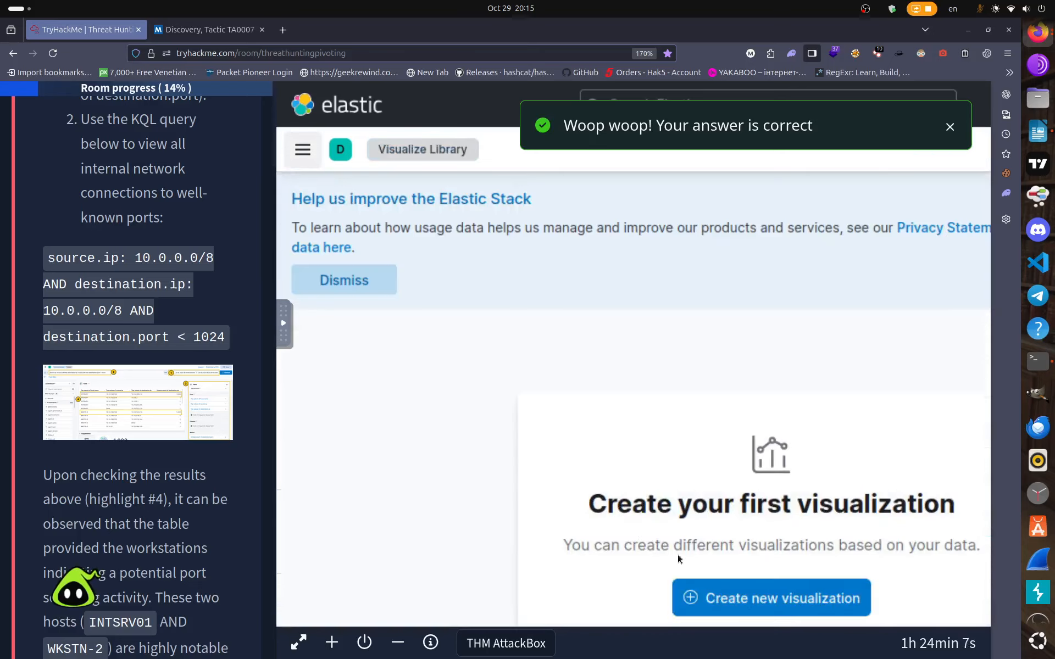
left_click(733, 597)
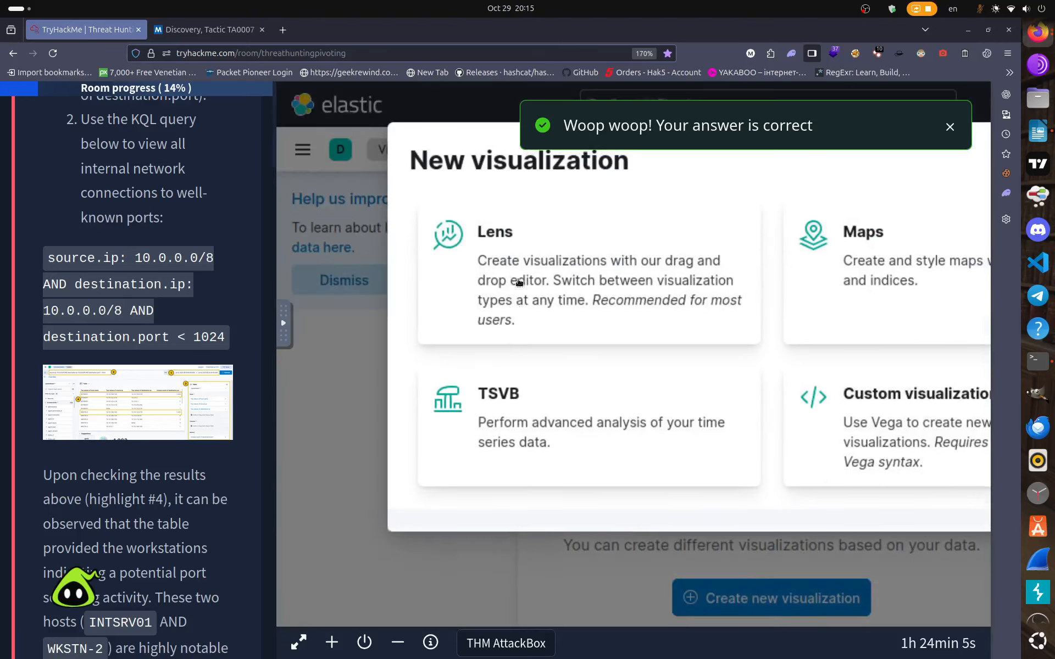
left_click(524, 250)
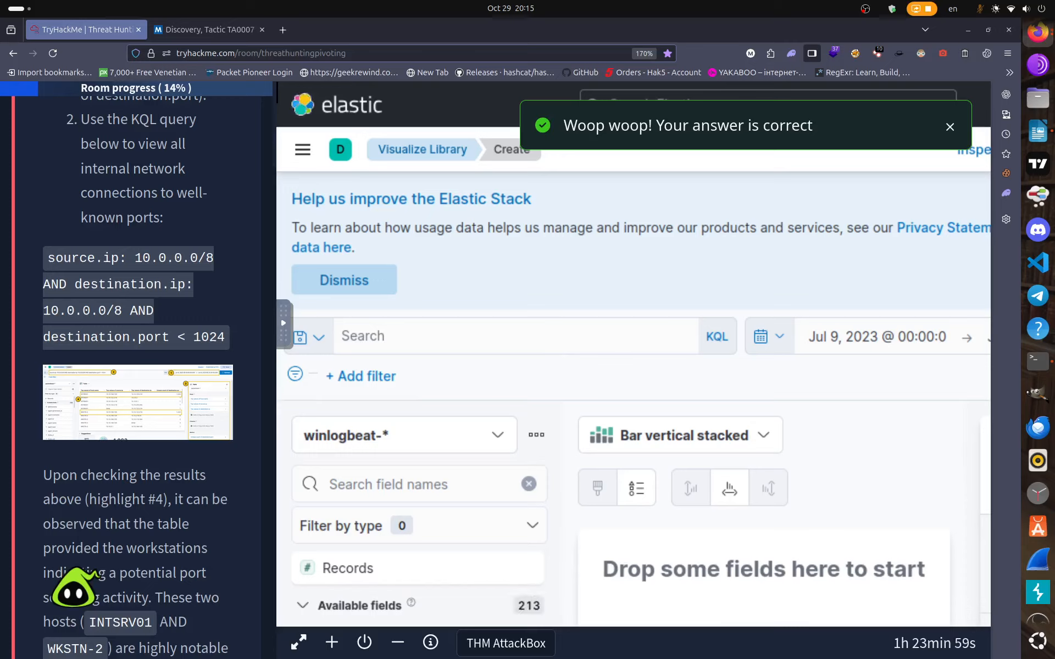
left_click(318, 339)
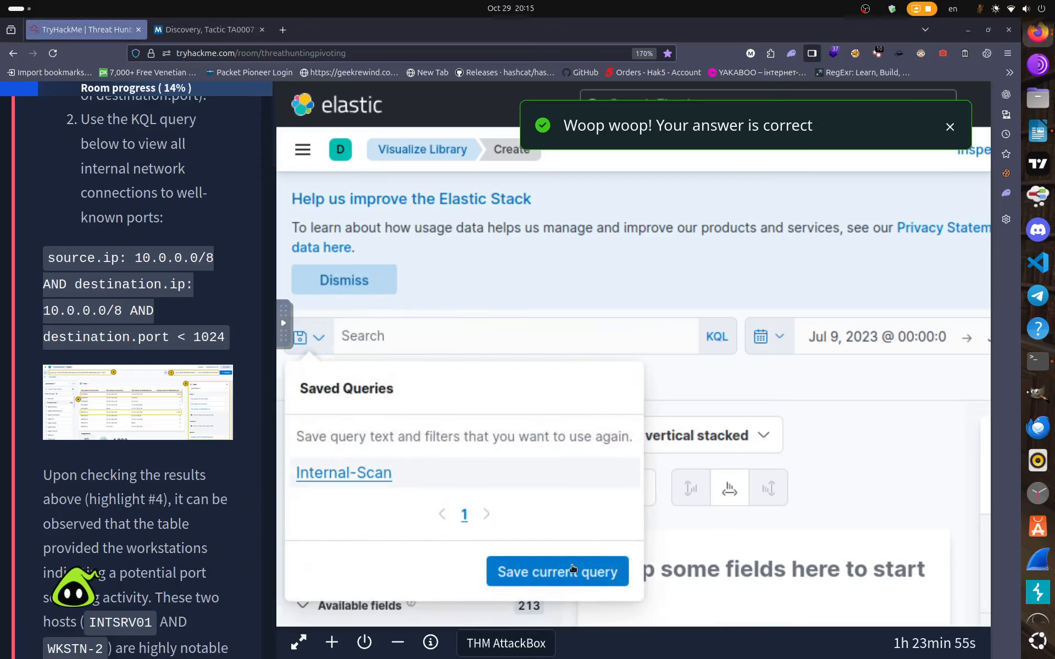
left_click(328, 476)
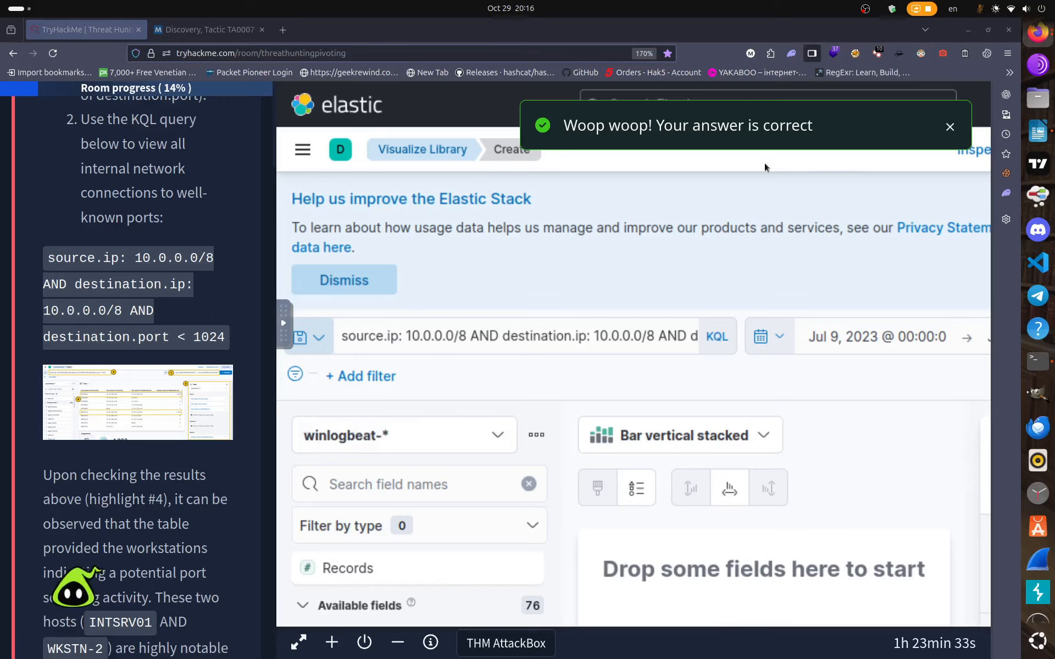
Dismiss the answer-correct toast and re-maximize the browser window to show the Lens editor.
left_click(949, 128)
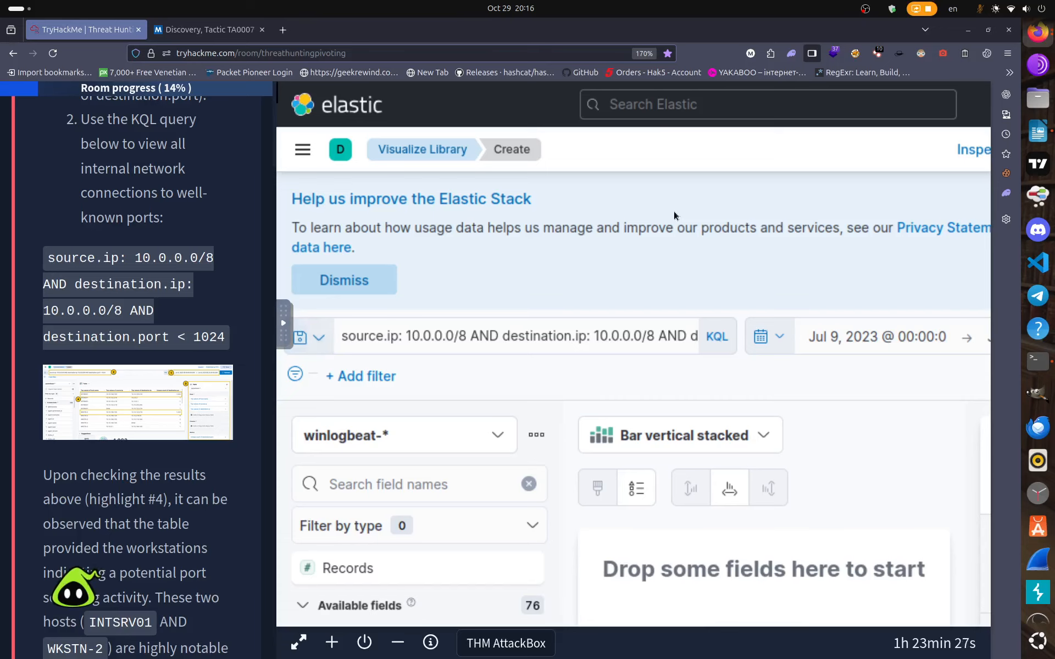
key("F11")
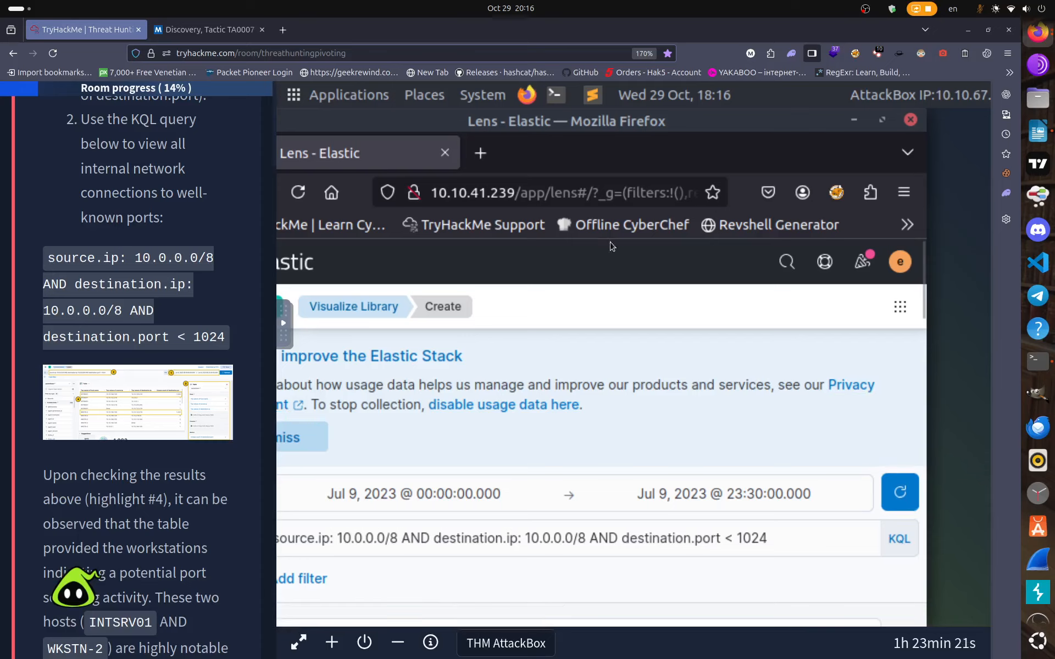
left_click_drag(529, 156, 620, 154)
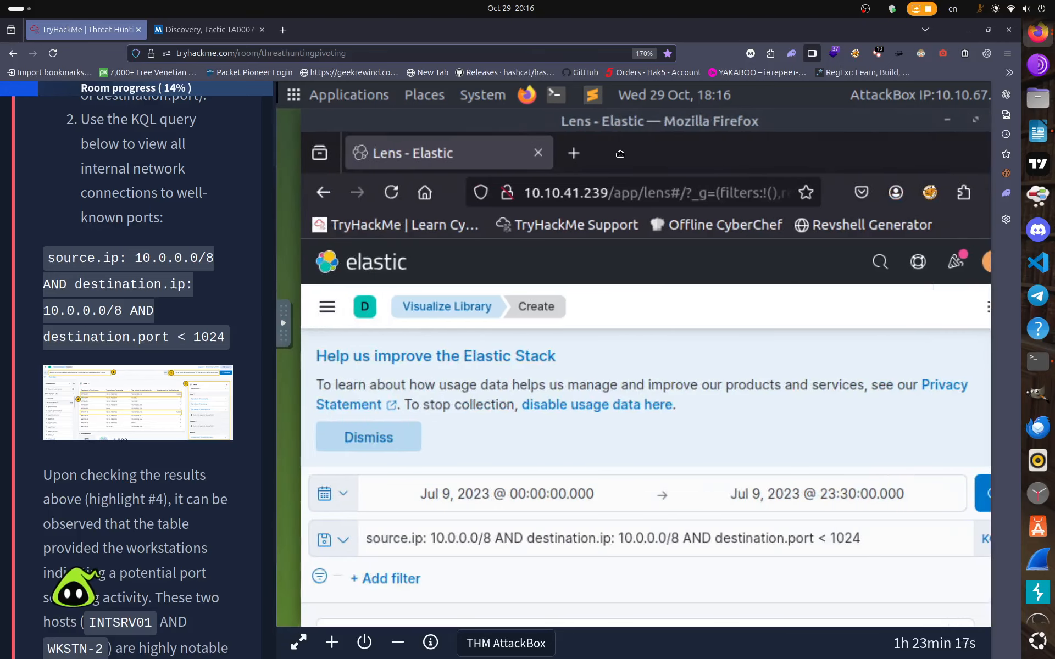
left_click_drag(510, 170, 360, 170)
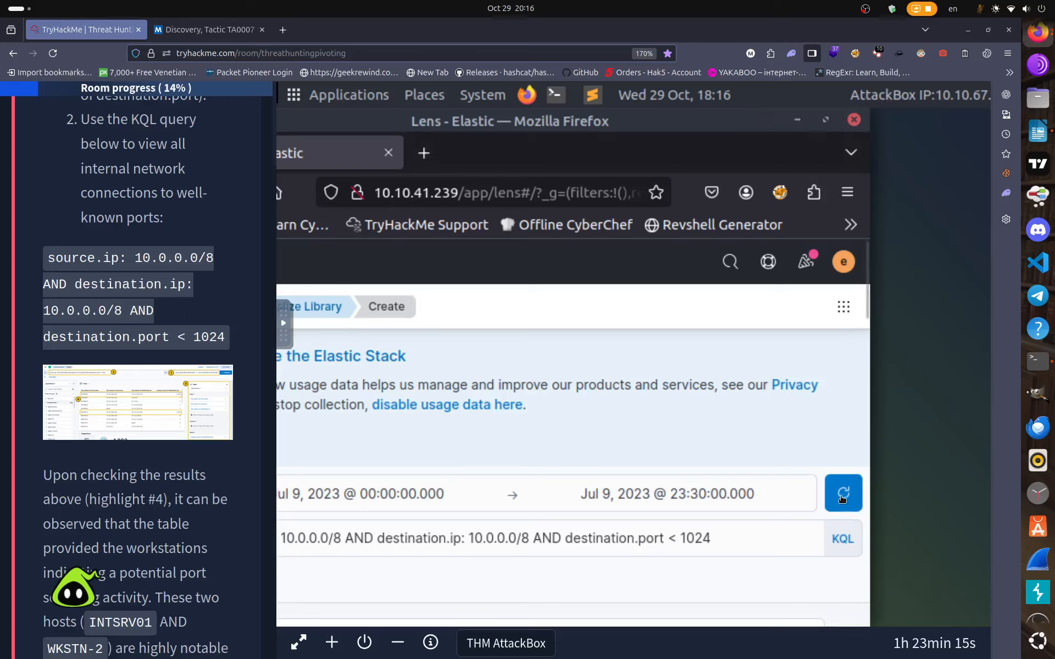
double_click(682, 130)
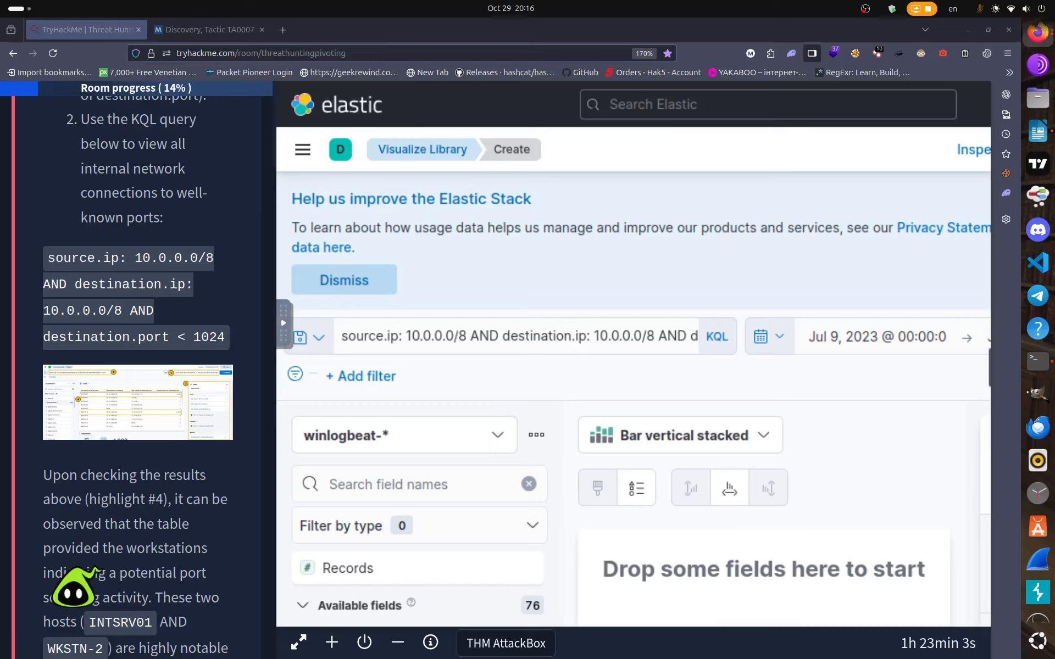
Switch the Lens chart type from Bar vertical stacked to Table.
left_click(765, 439)
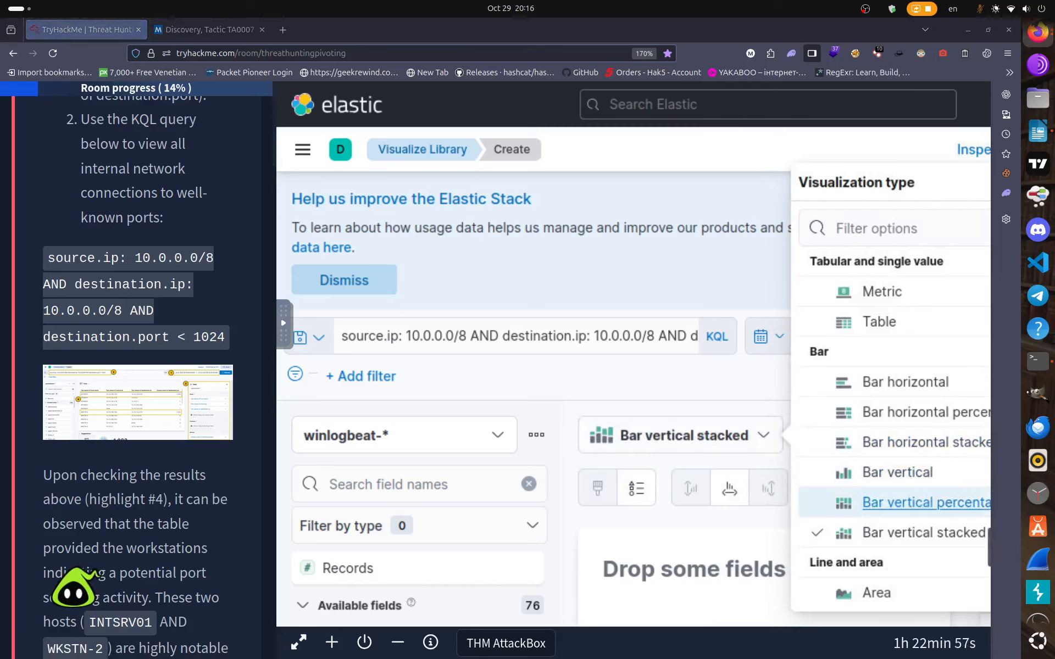
left_click(876, 321)
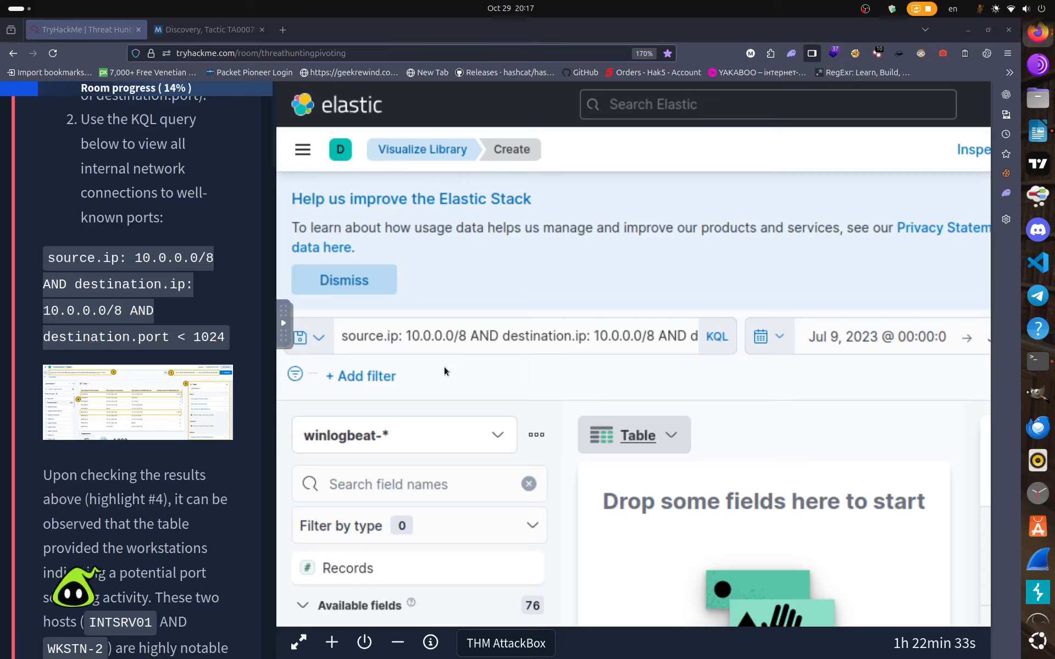
Filter fields for 'source' and drag source.ip into the table to list top source IPs with counts.
left_click(437, 489)
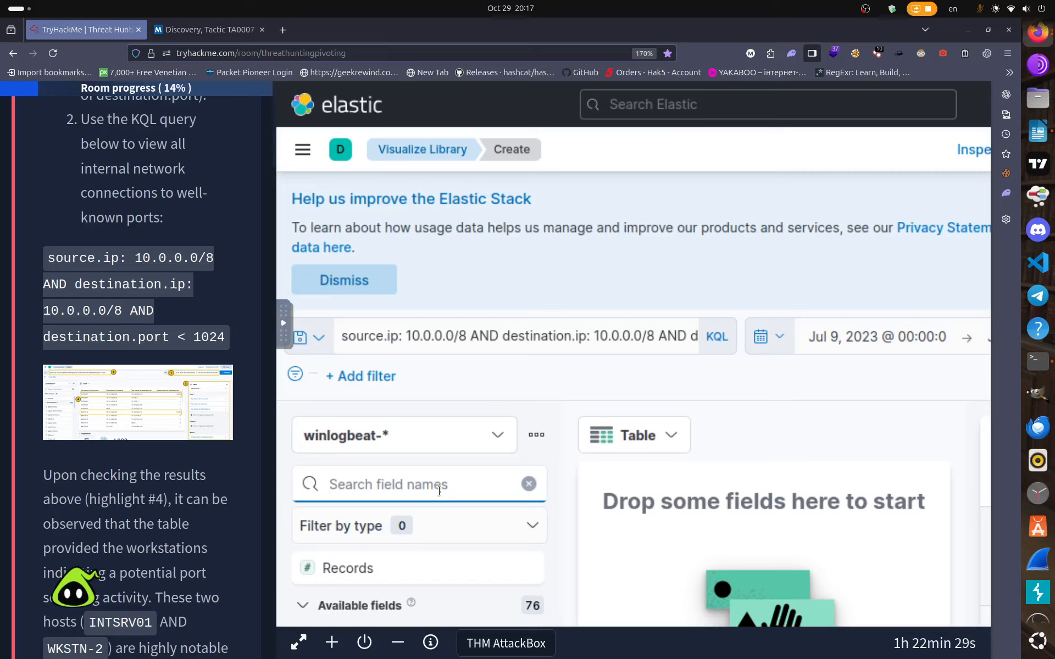
type("sourc")
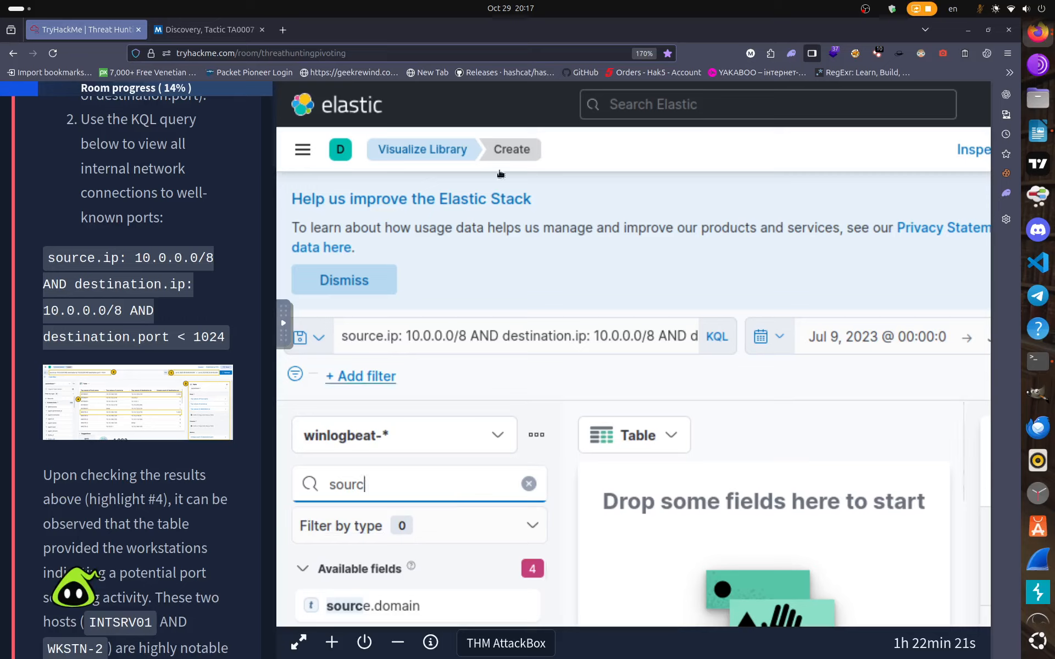
left_click(533, 116)
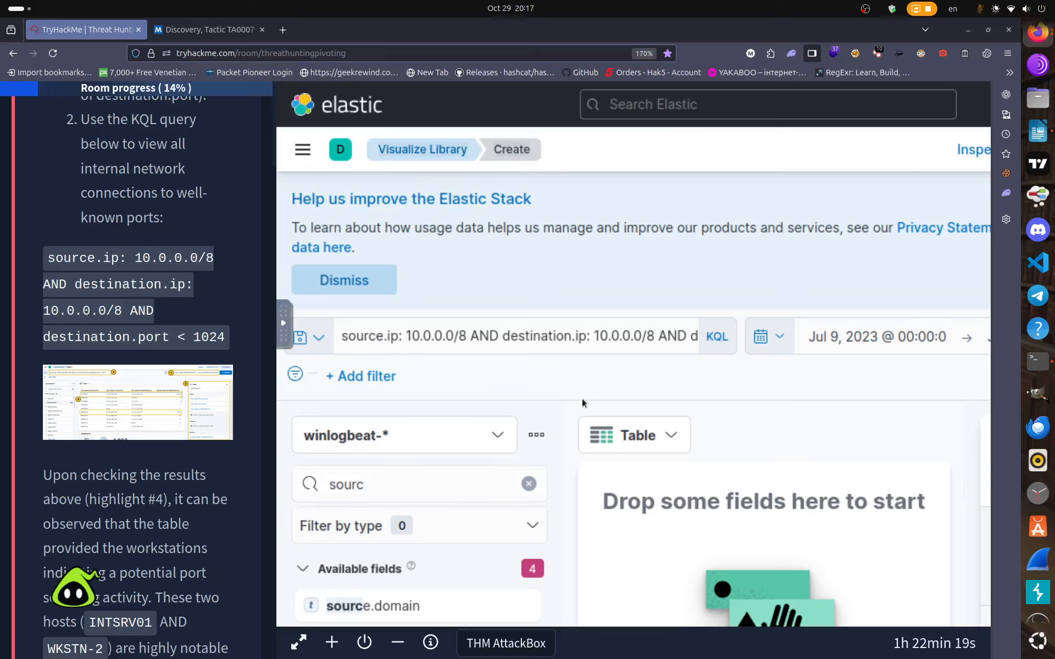
left_click(388, 489)
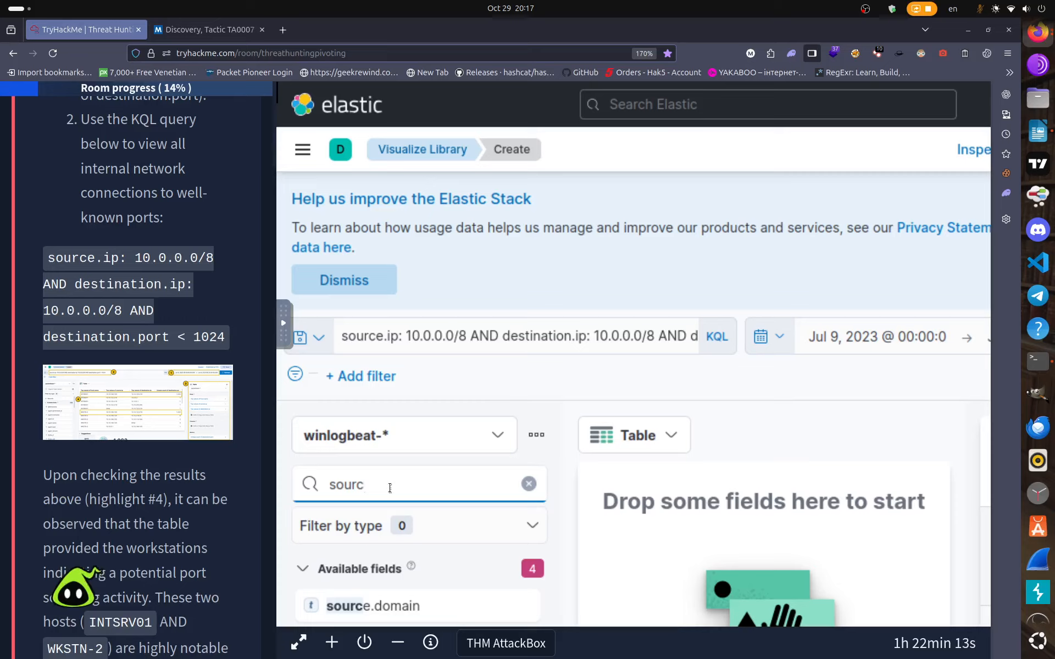
type("e")
scroll(436, 597, "down", 4)
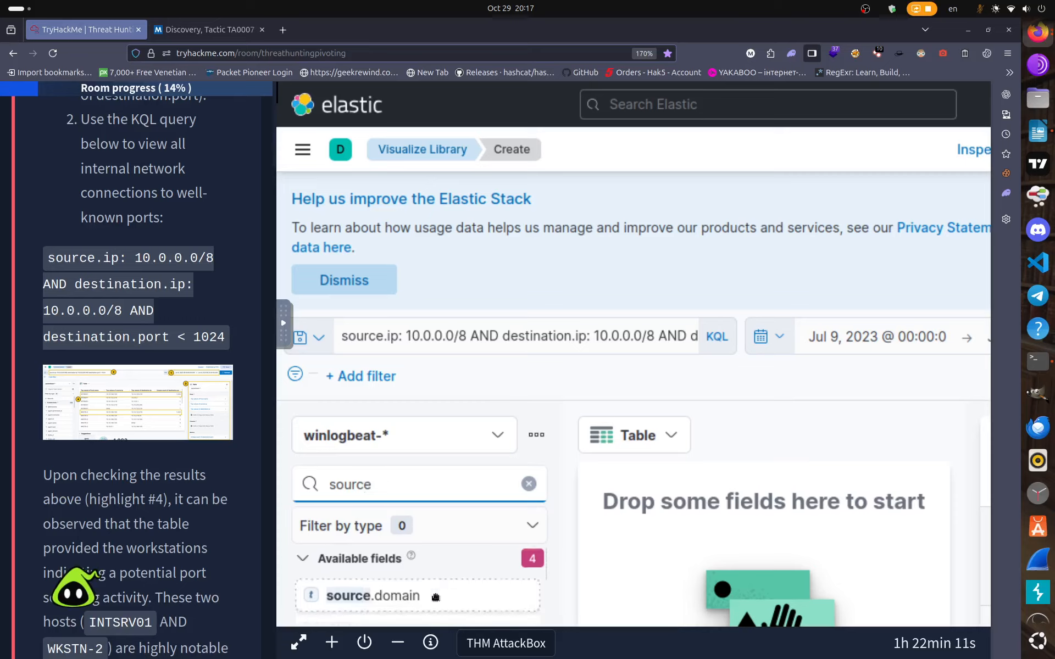
scroll(437, 597, "up", 2)
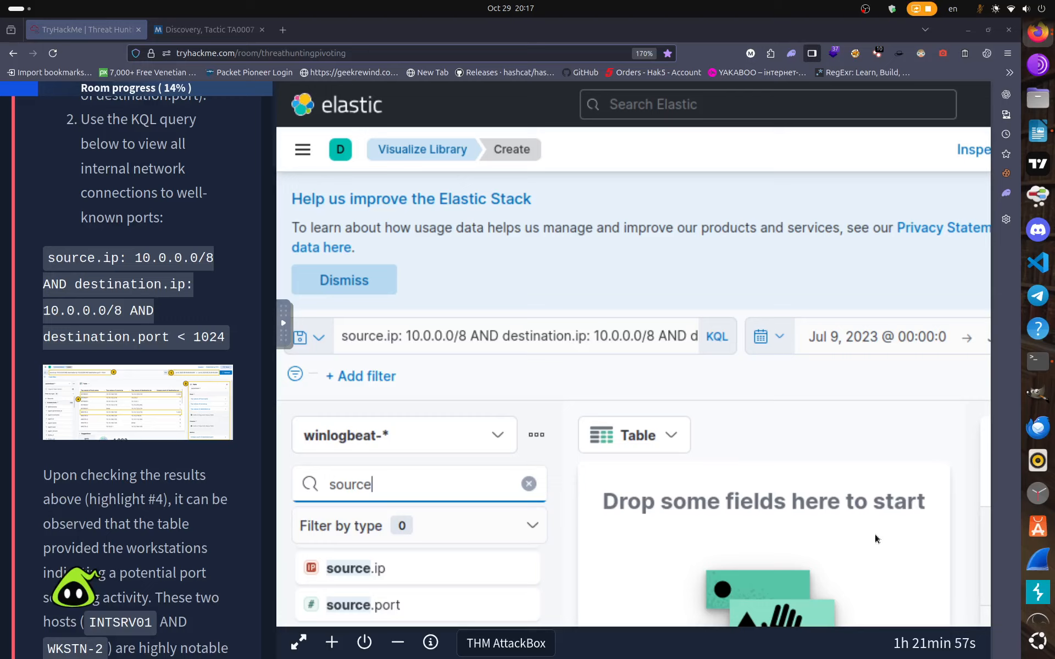
left_click_drag(400, 569, 762, 535)
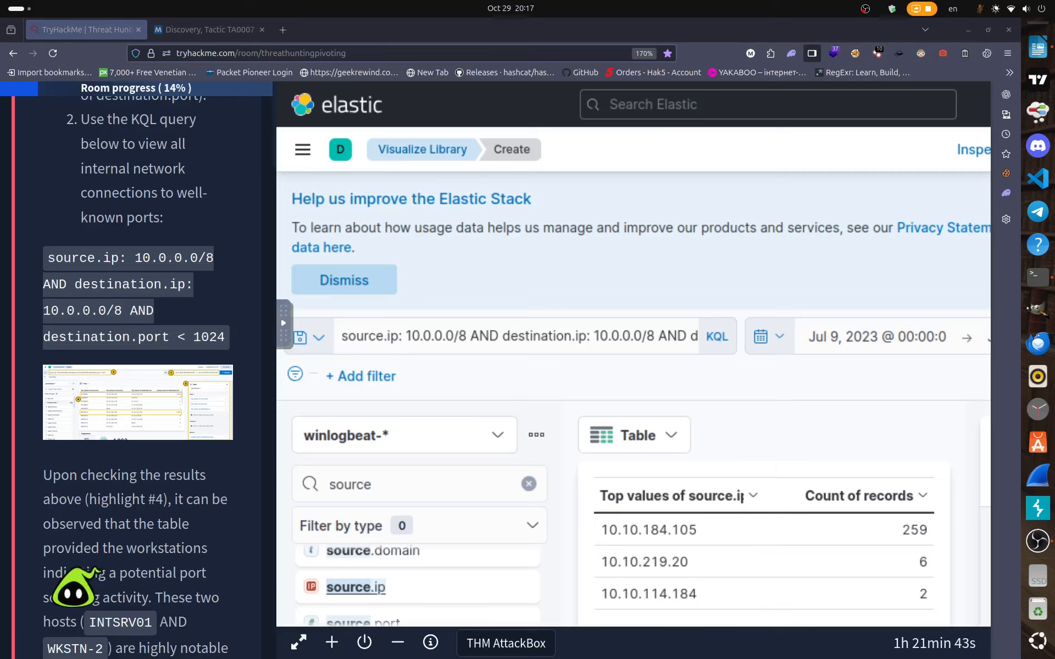
left_click(434, 484)
key("BackSpace")
key("BackSpace")
key("BackSpace")
key("BackSpace")
key("BackSpace")
key("BackSpace")
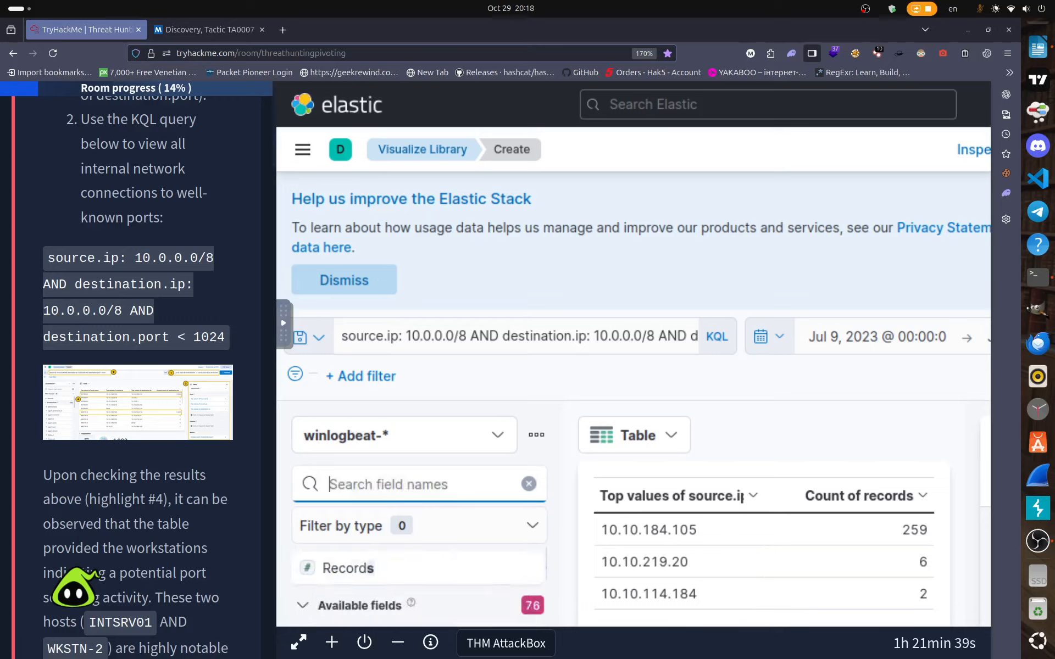
Add destination.ip as a second row split to count each source–destination IP pair.
type("desti")
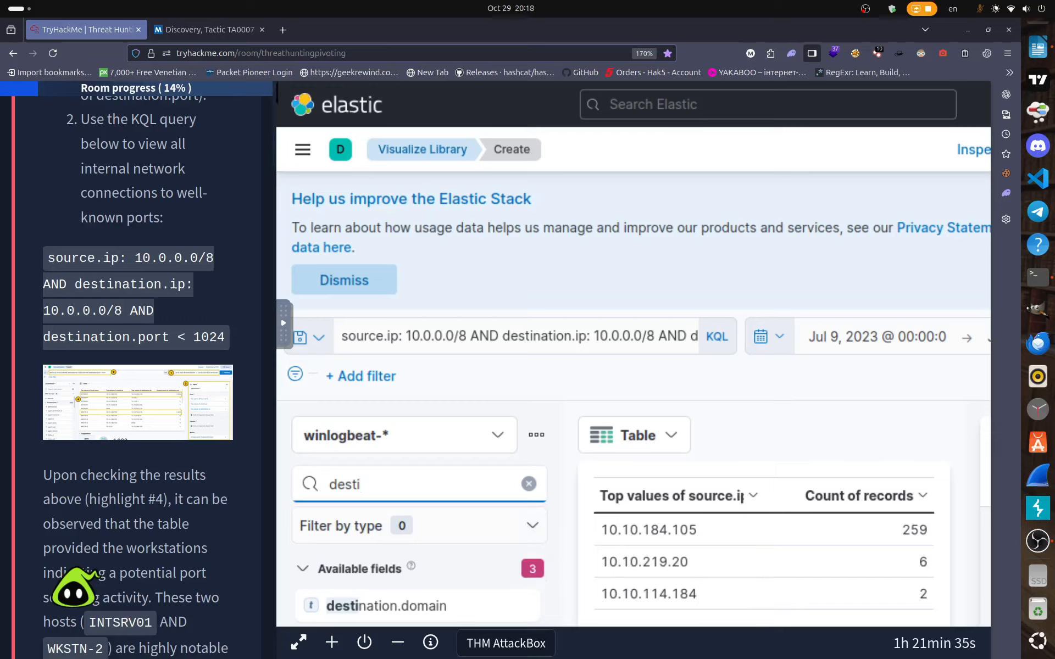
scroll(437, 582, "down", 3)
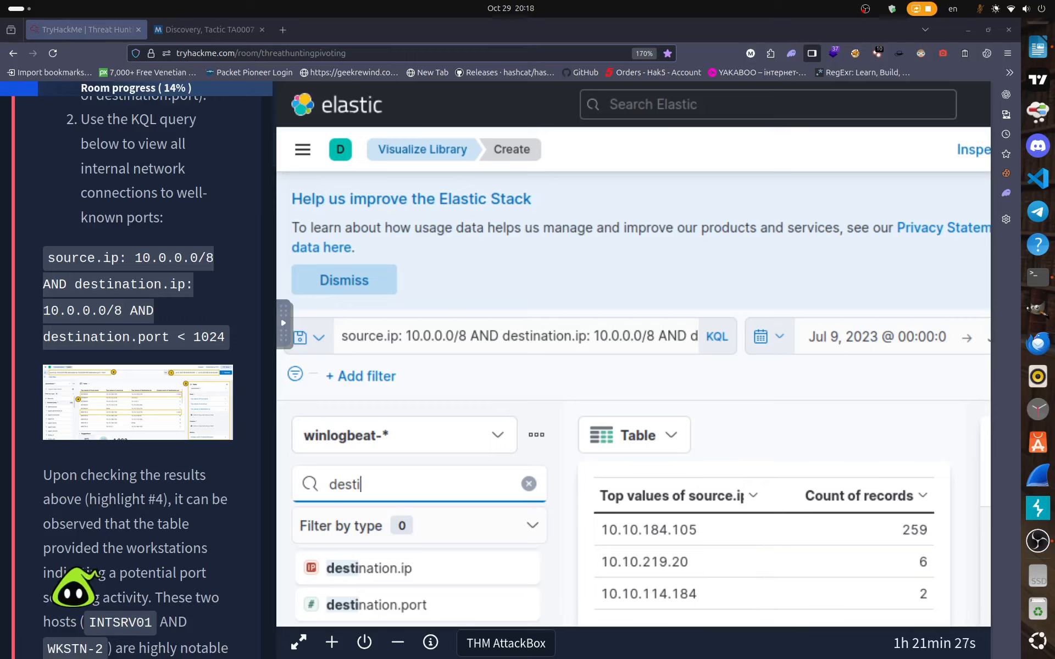
left_click_drag(377, 570, 759, 552)
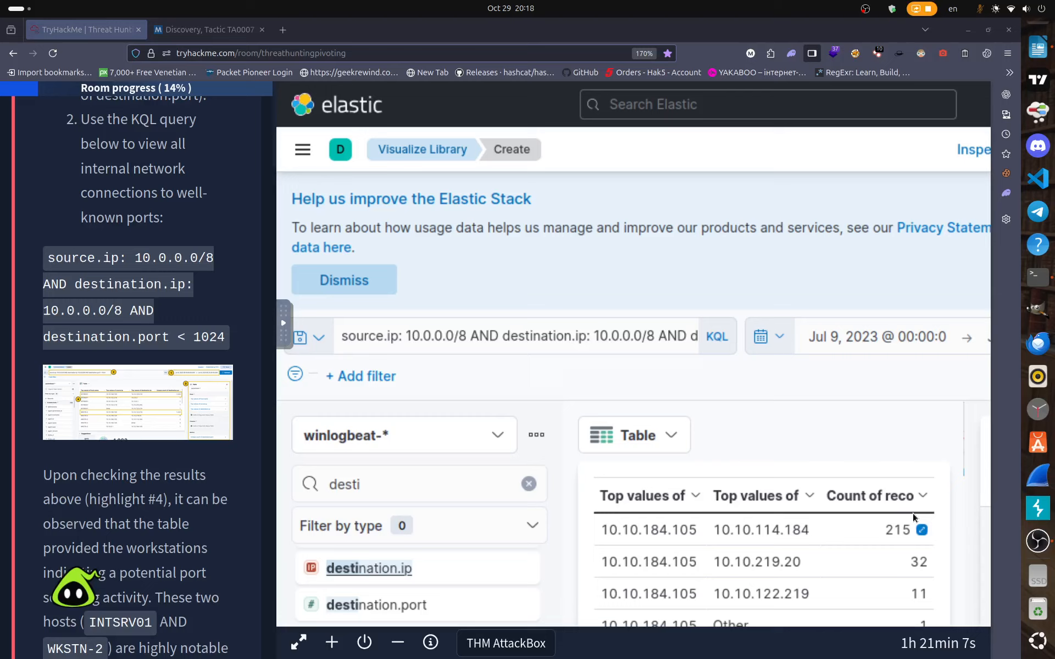
Scroll through the table's source–destination pairs, led by 10.10.184.105 to 10.10.114.184.
scroll(902, 567, "down", 2)
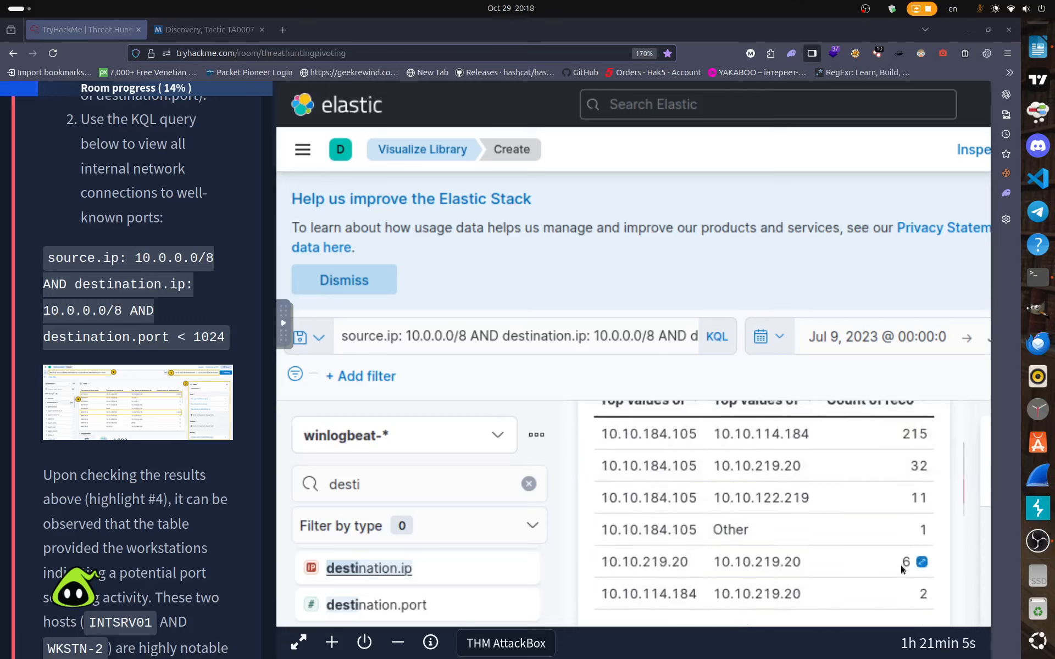
scroll(901, 565, "up", 2)
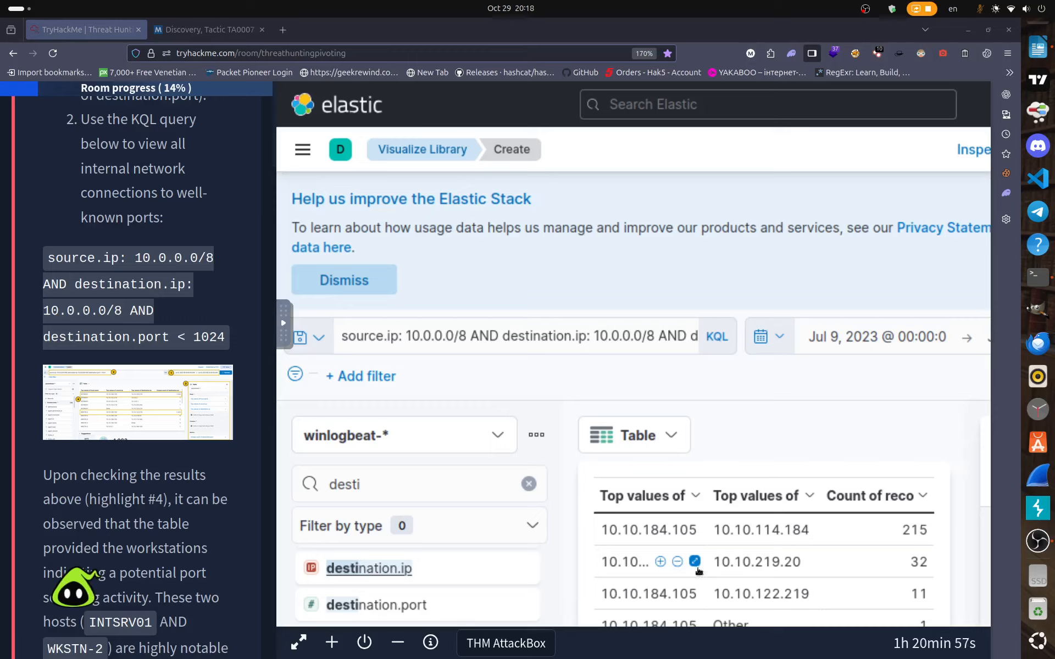
scroll(697, 572, "down", 2)
scroll(699, 571, "down", 4)
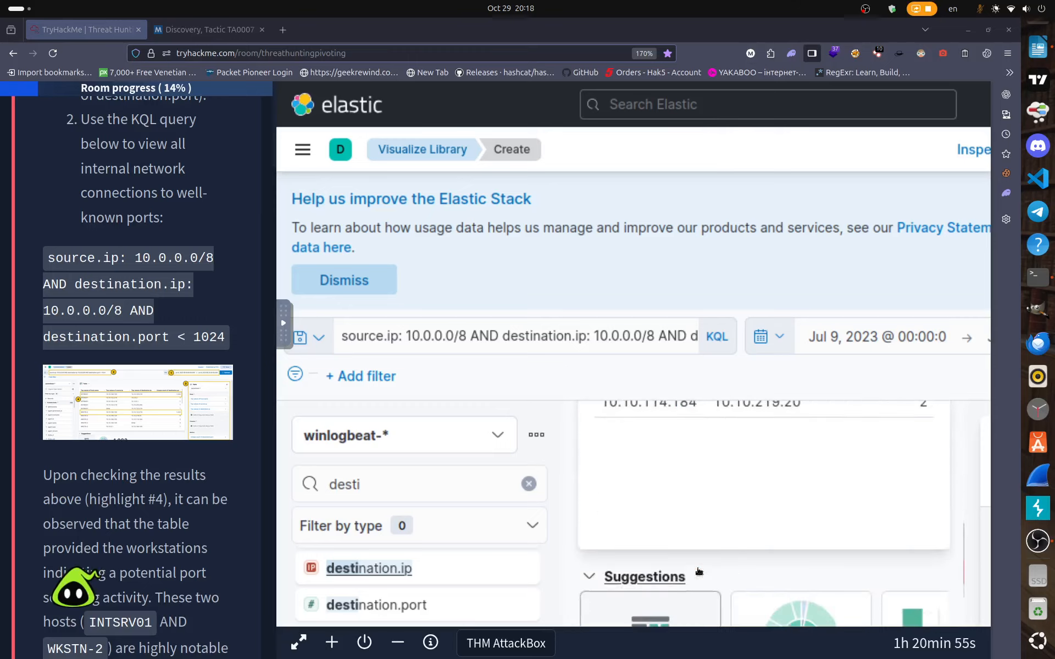
scroll(699, 571, "up", 6)
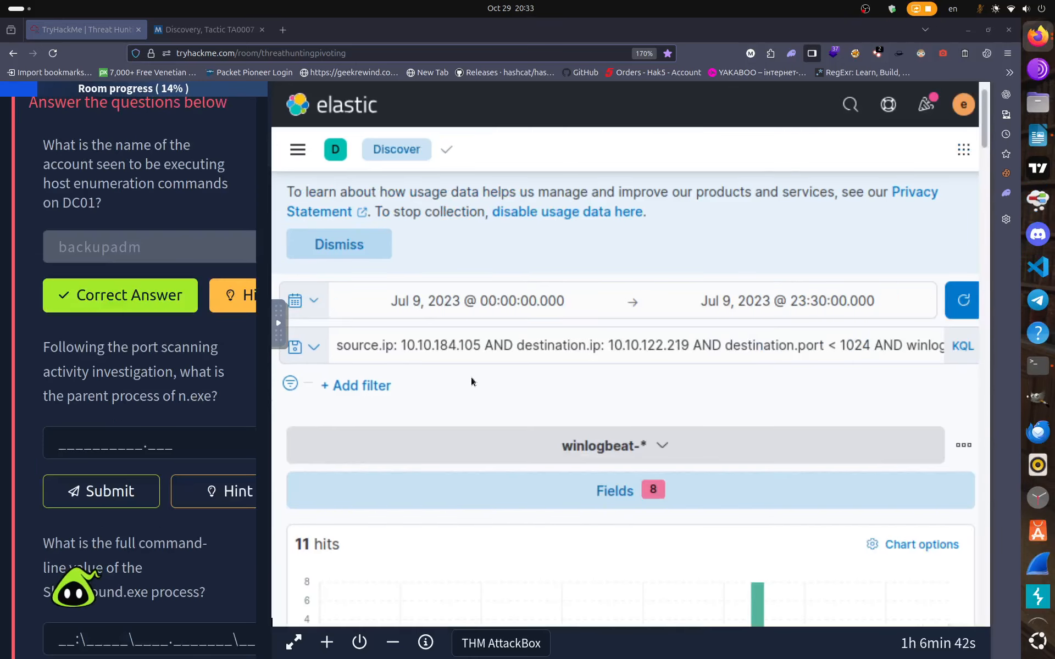
Replace the search with process.pid: 5804 AND n.exe and run it, returning 17 hits.
scroll(470, 373, "up", 1)
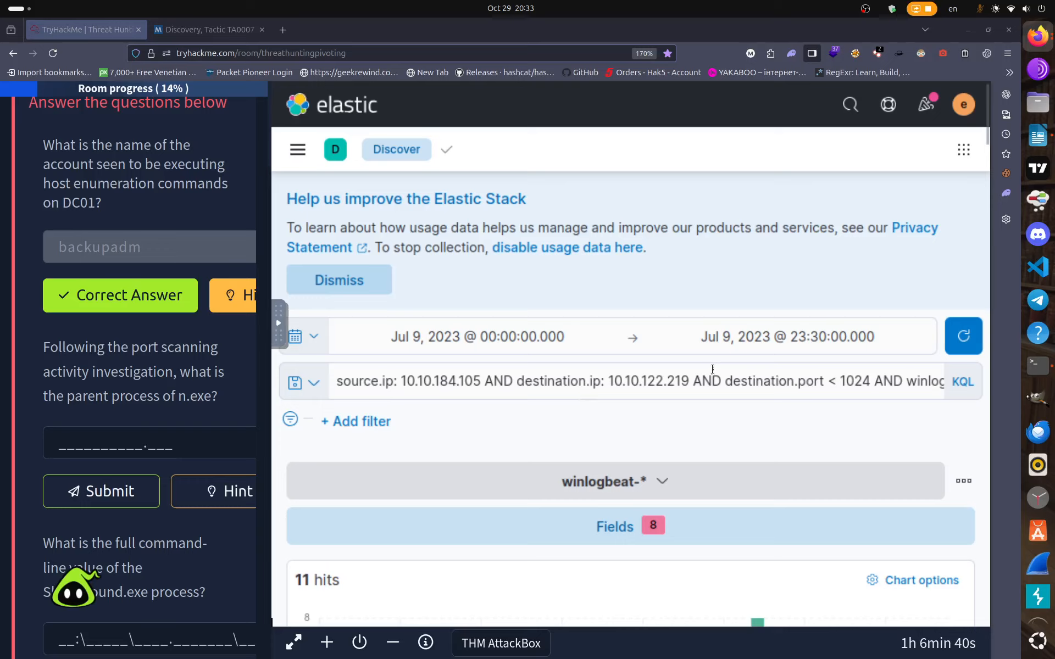
left_click(873, 379)
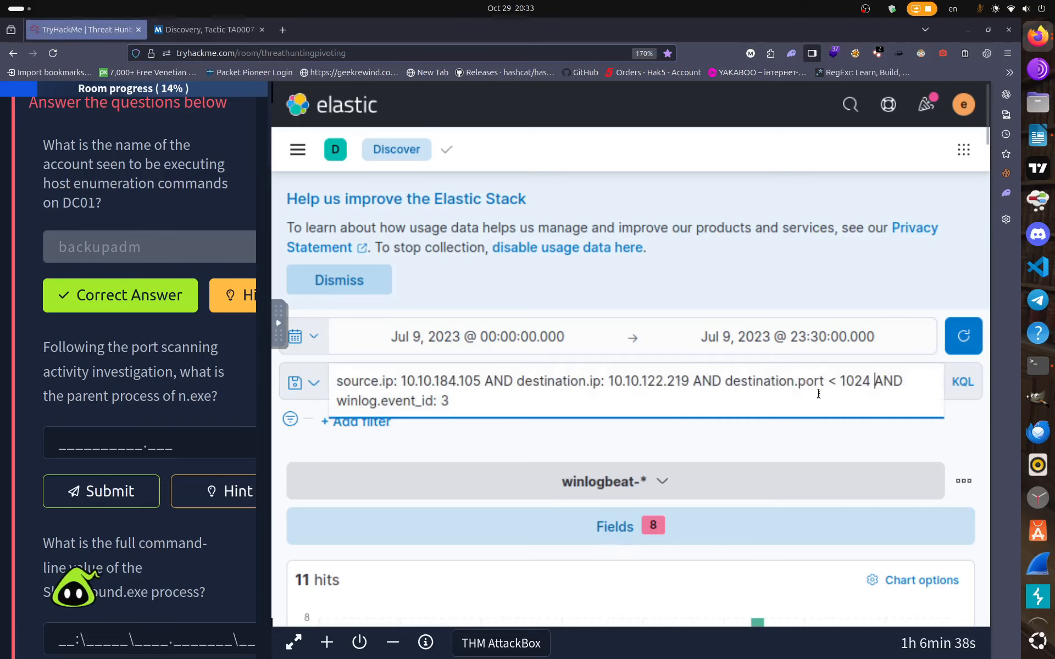
key("ctrl+a")
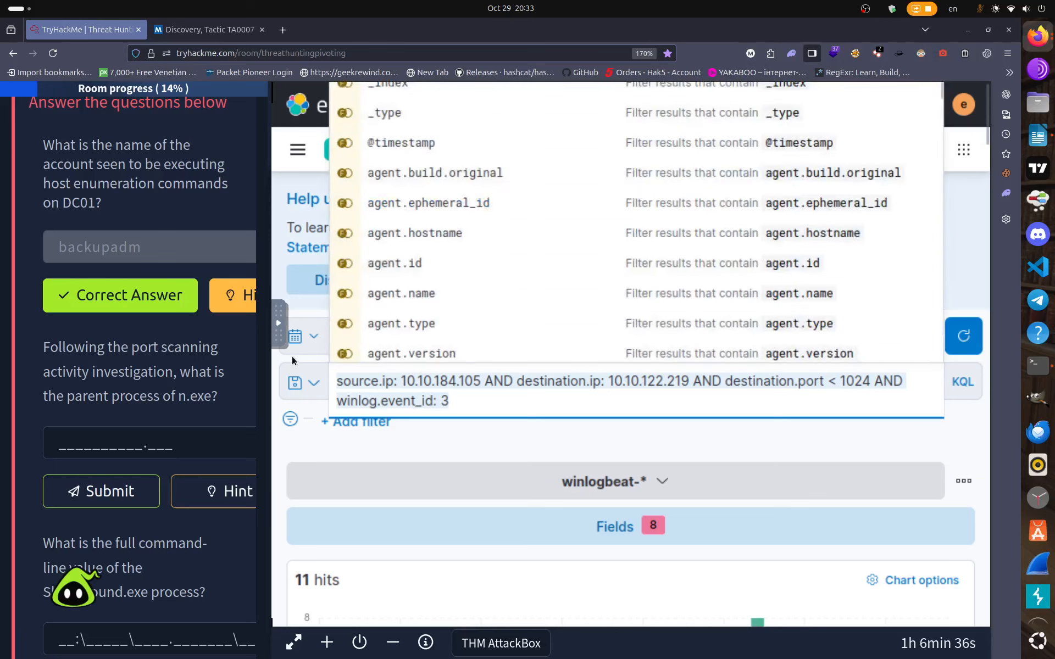
key("BackSpace")
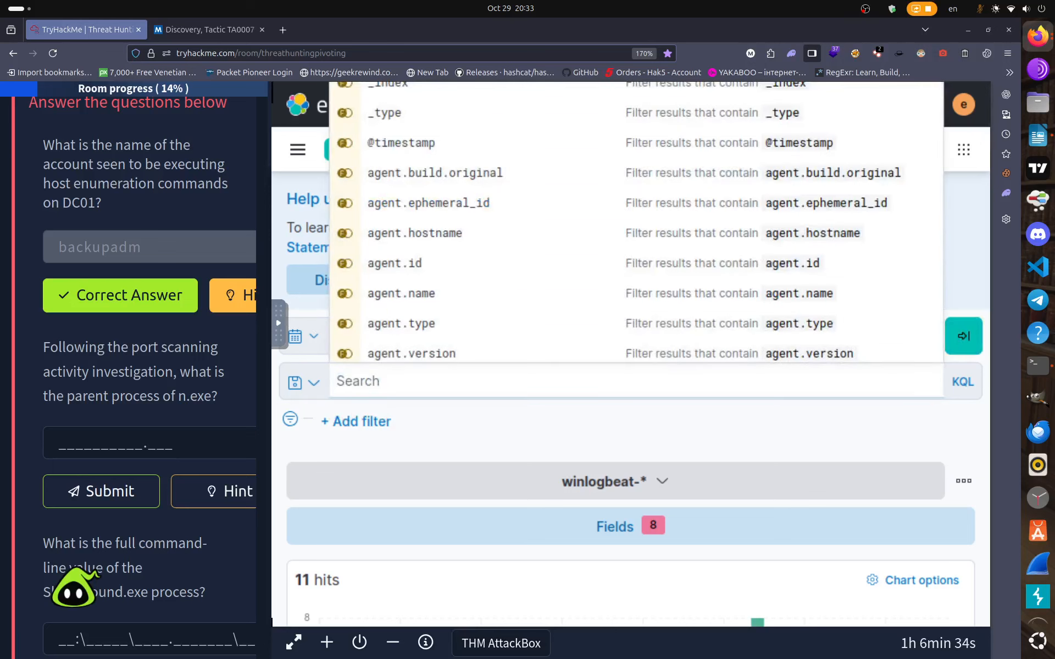
type("proc")
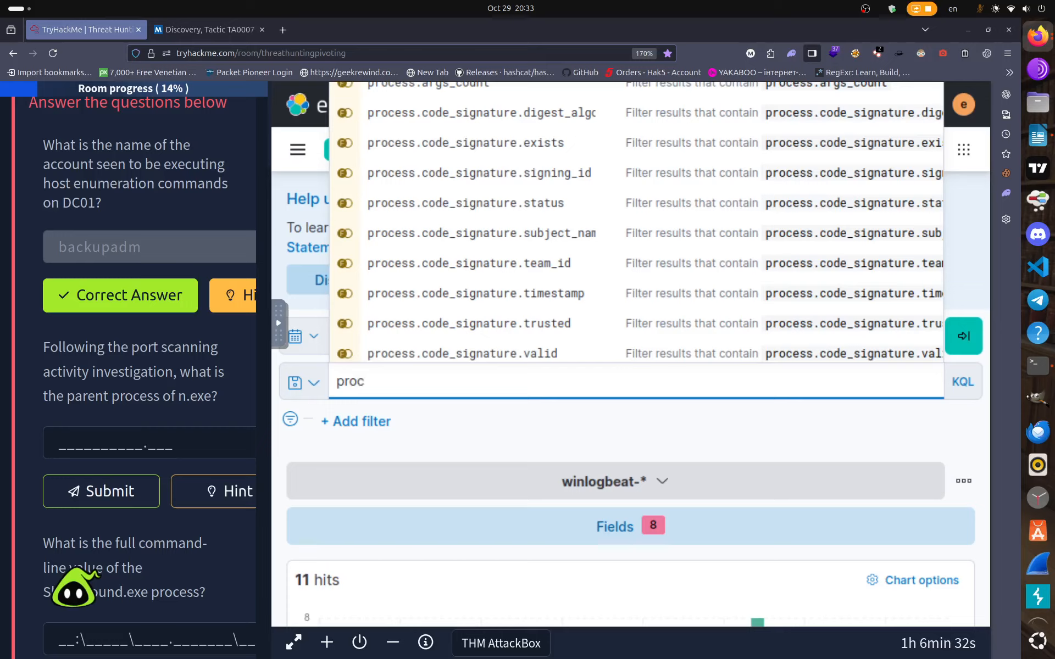
type("ess.pid")
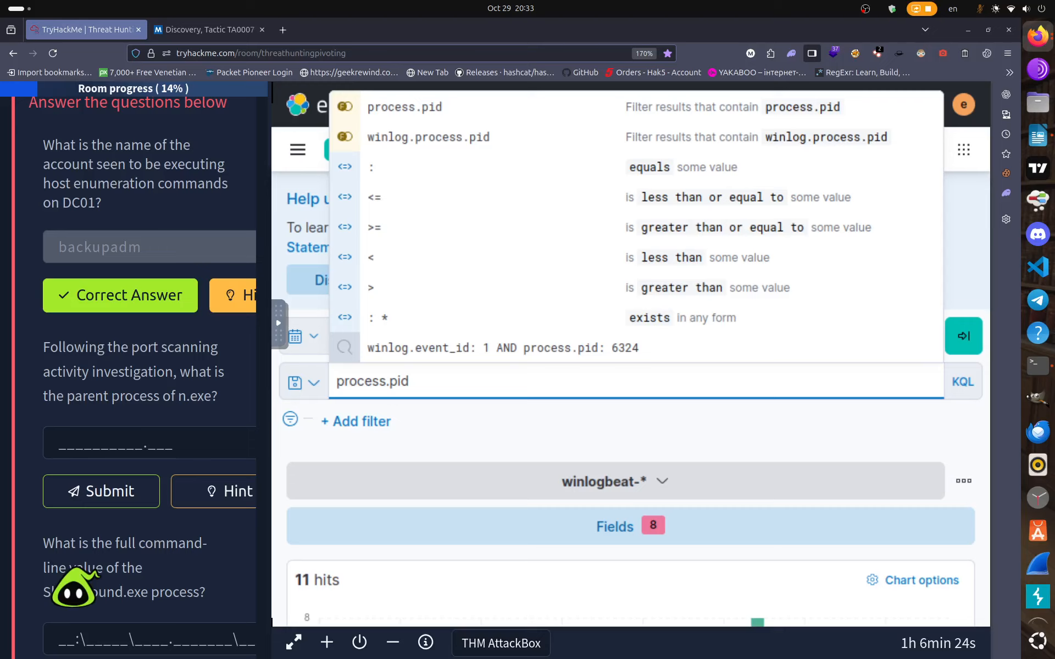
type(": ")
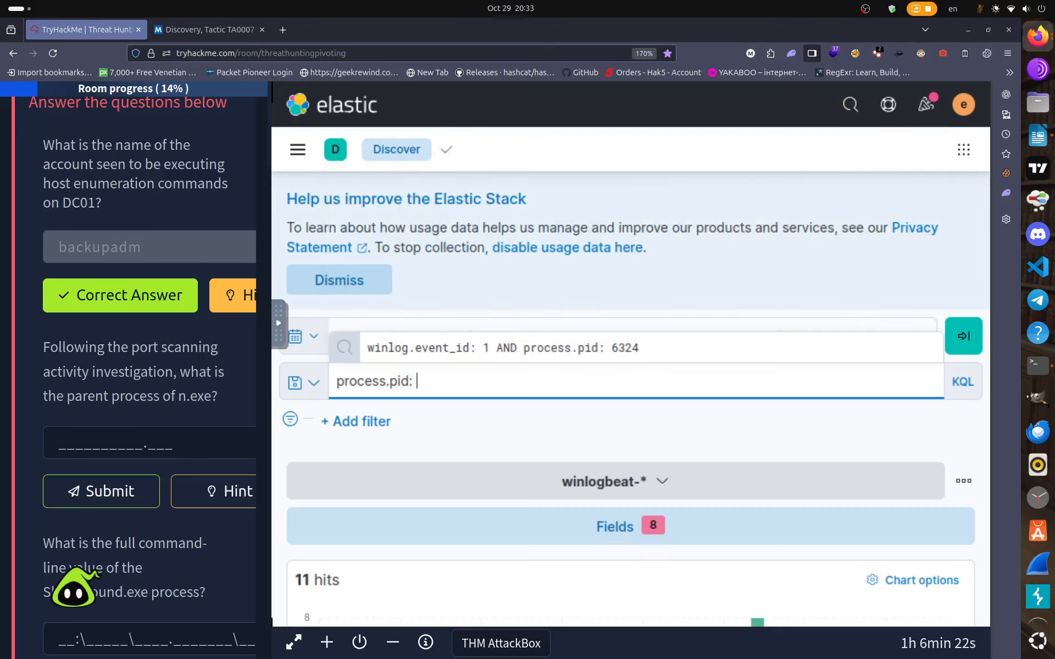
type("5804")
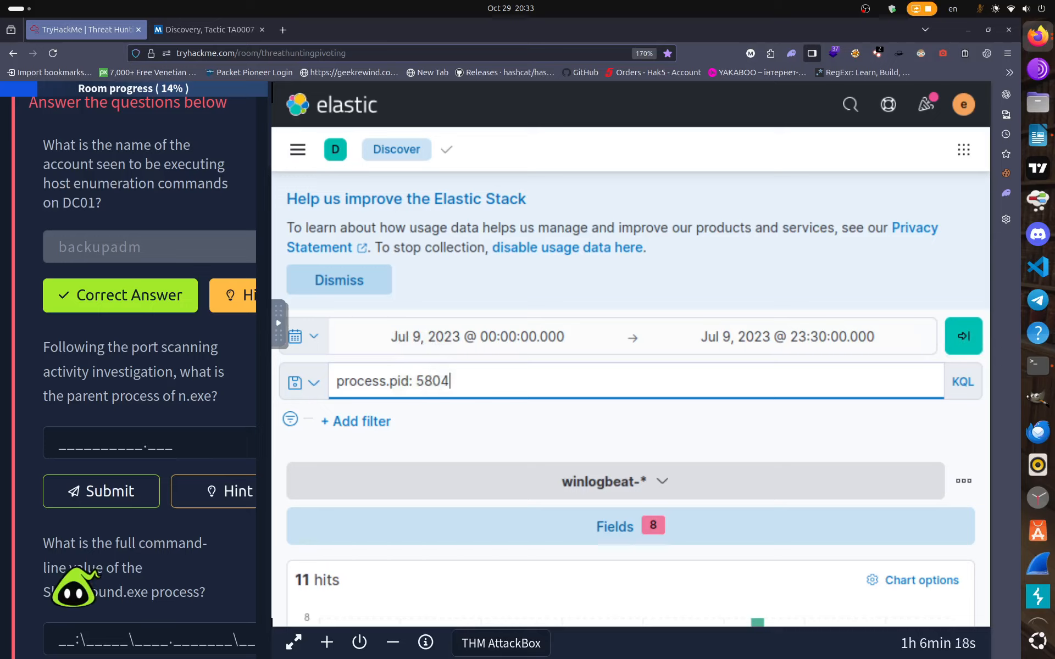
type(" AND")
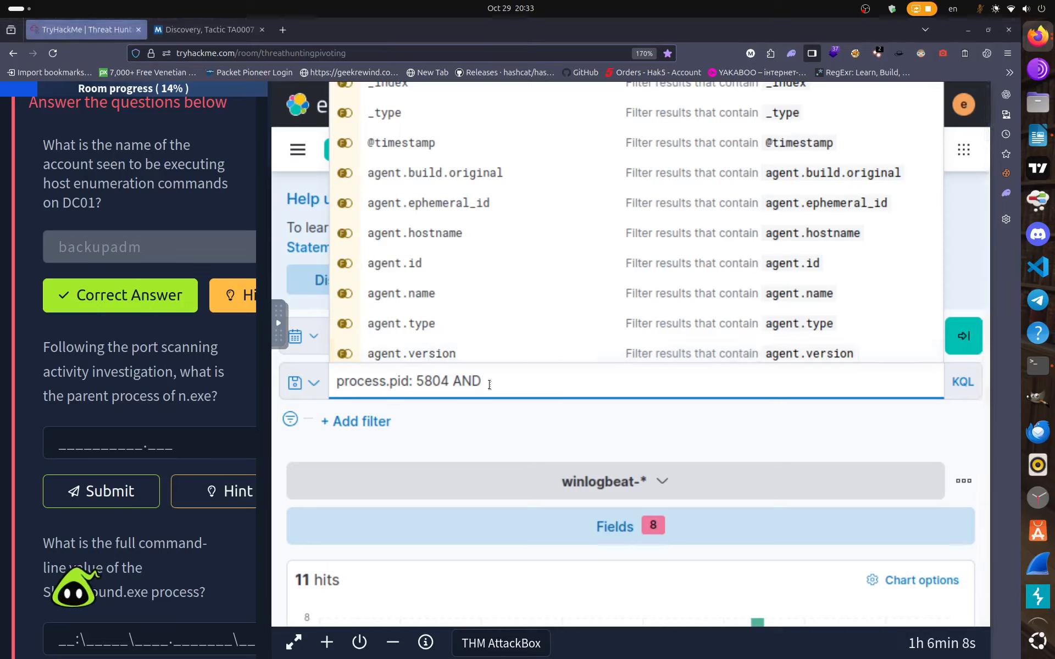
type("n.exe")
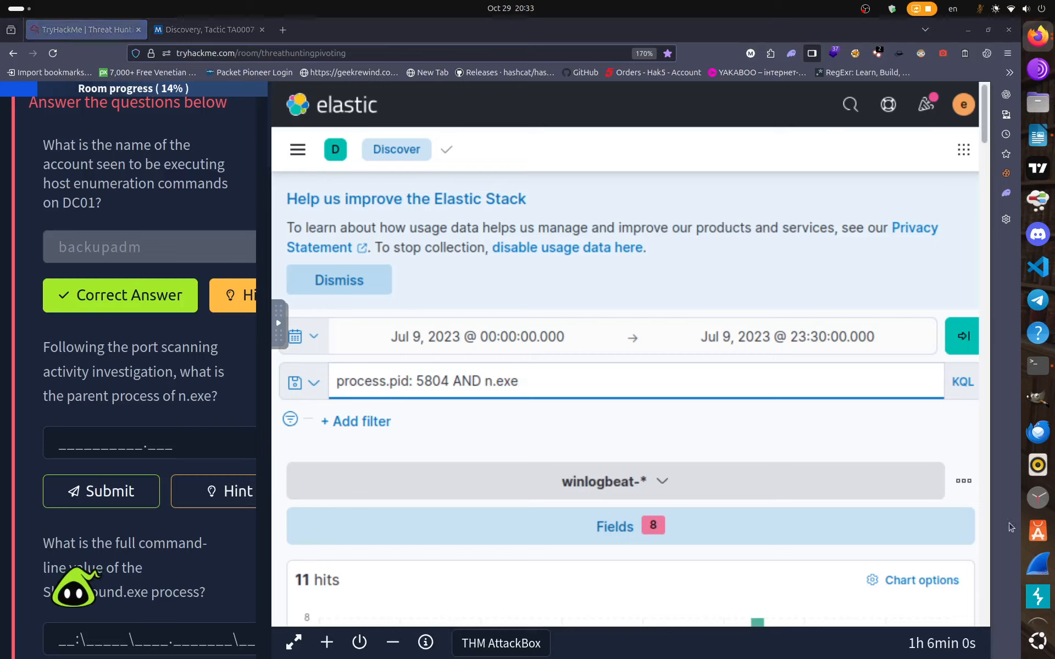
key("Return")
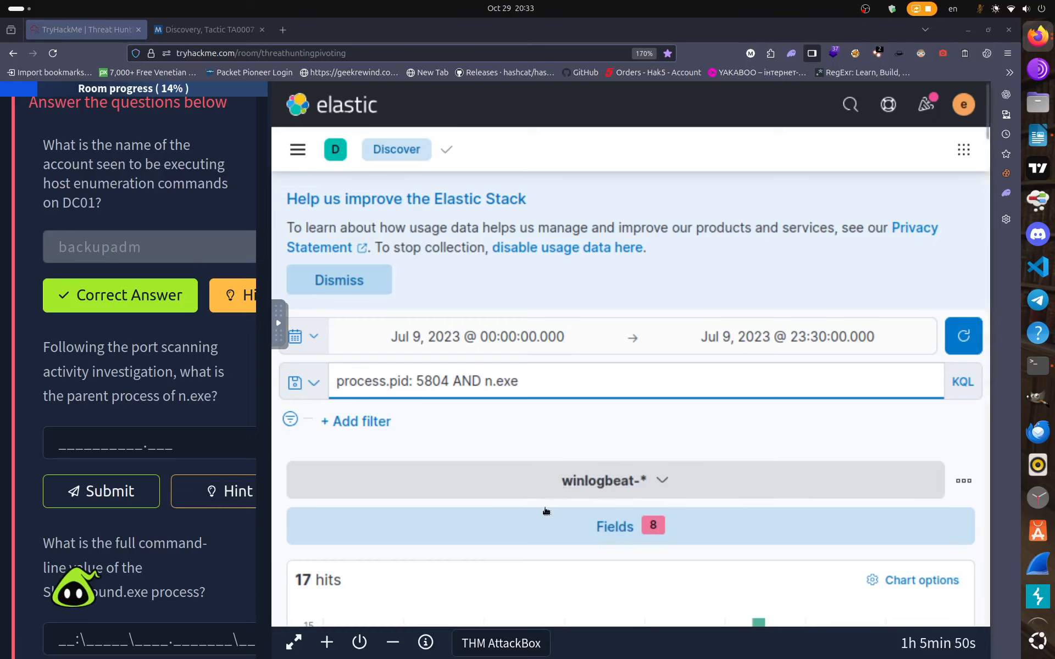
Collapse the first result's details and scroll the 17 process-5804 hits for the n.exe command line.
scroll(546, 510, "down", 5)
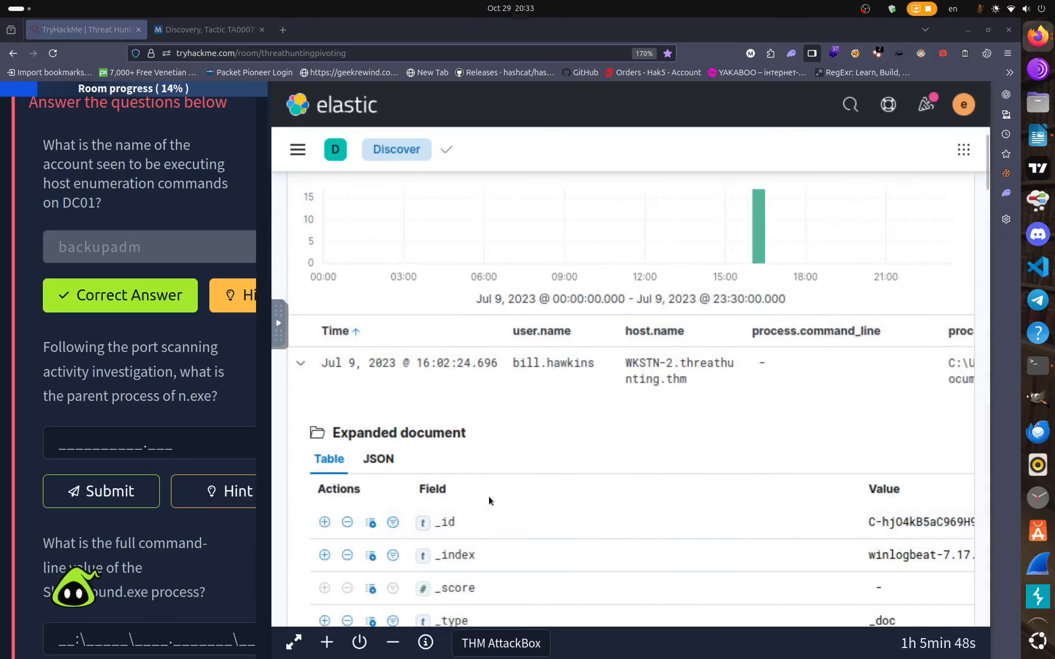
scroll(484, 496, "down", 4)
scroll(478, 492, "up", 4)
left_click(300, 363)
scroll(397, 444, "down", 4)
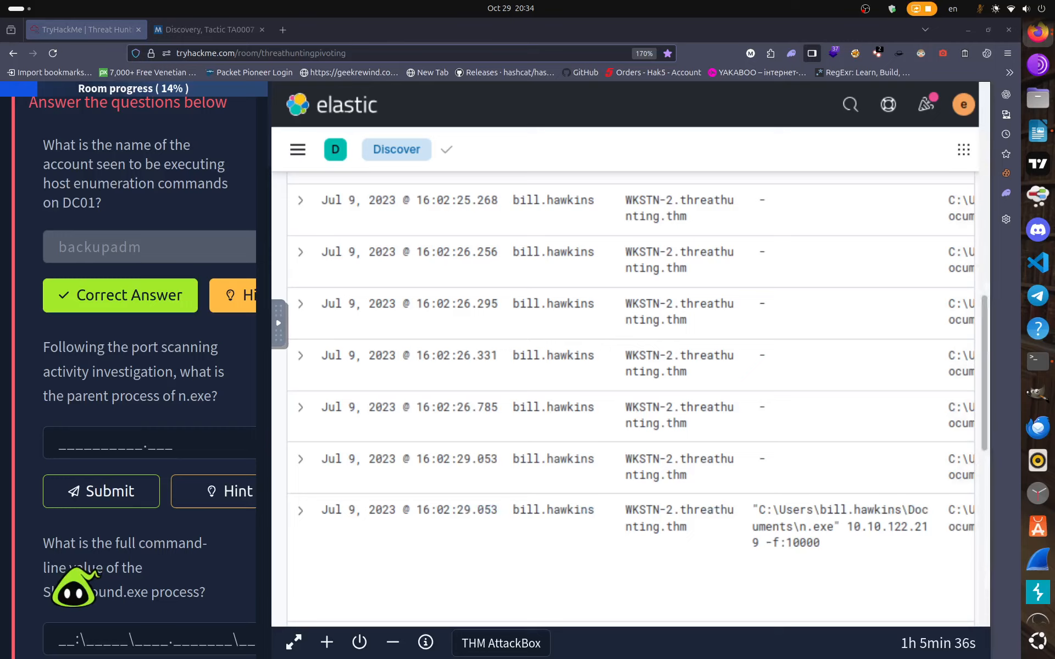
scroll(506, 516, "up", 5)
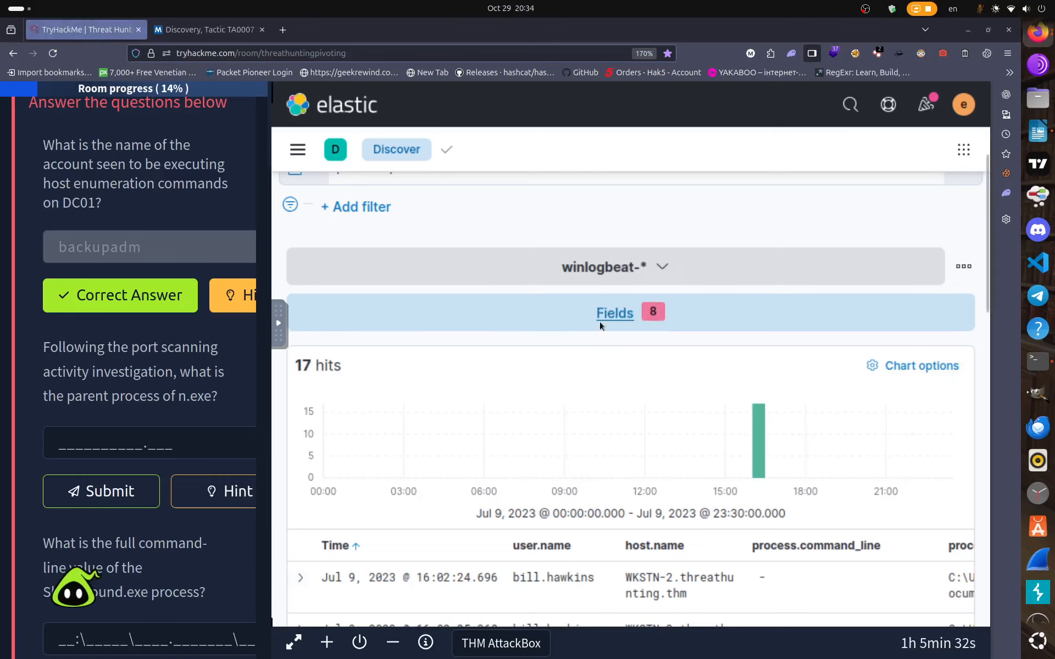
left_click(614, 313)
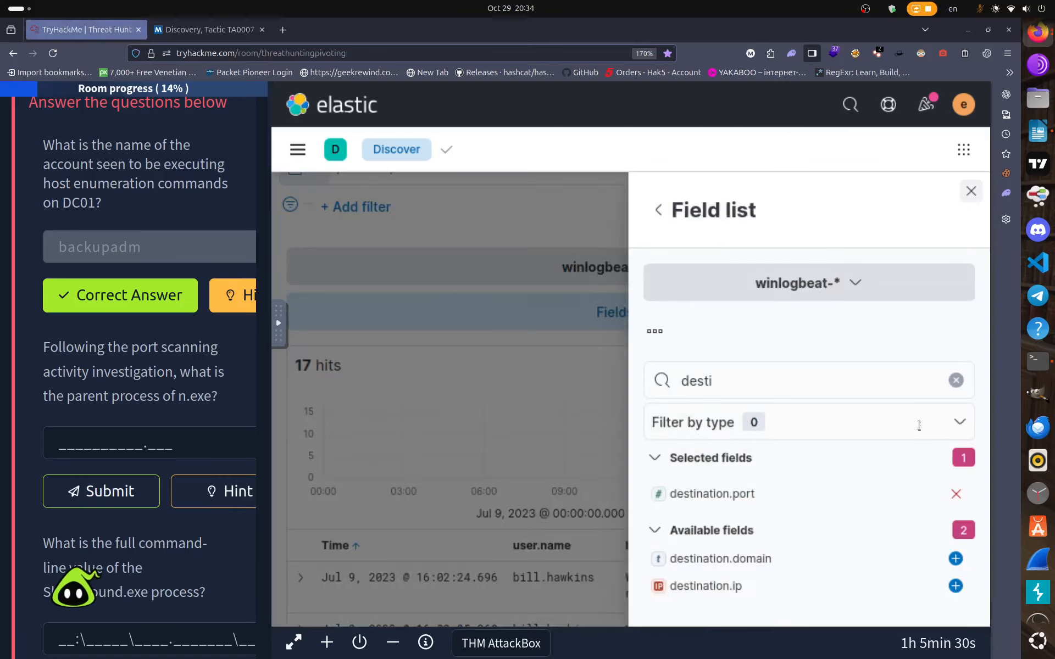
left_click(773, 384)
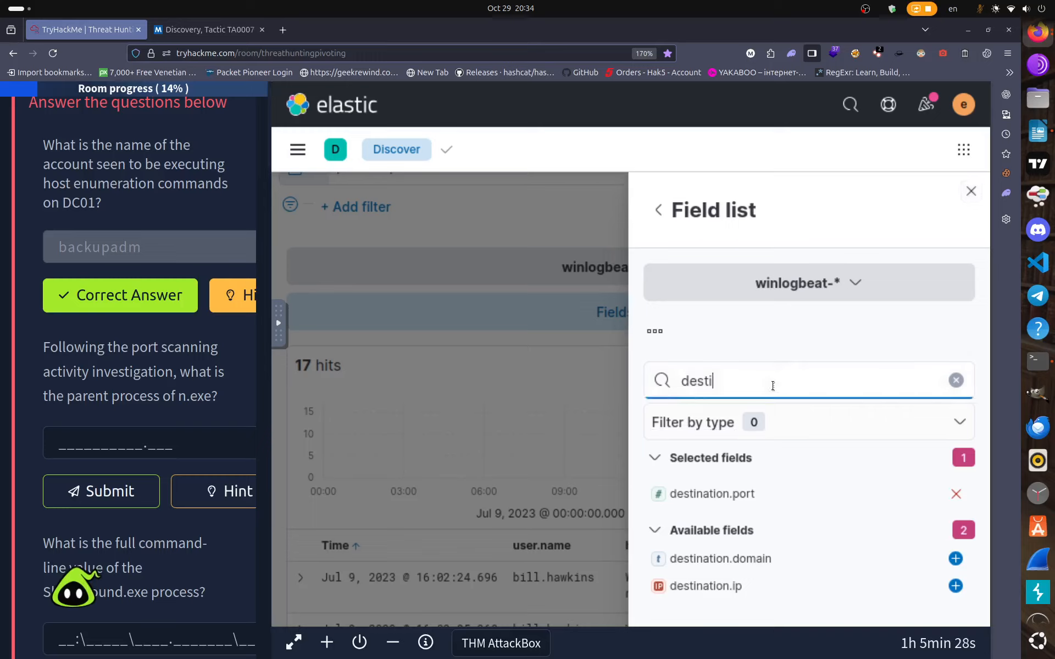
key("BackSpace")
key("BackSpace")
key("BackSpace")
key("BackSpace")
key("BackSpace")
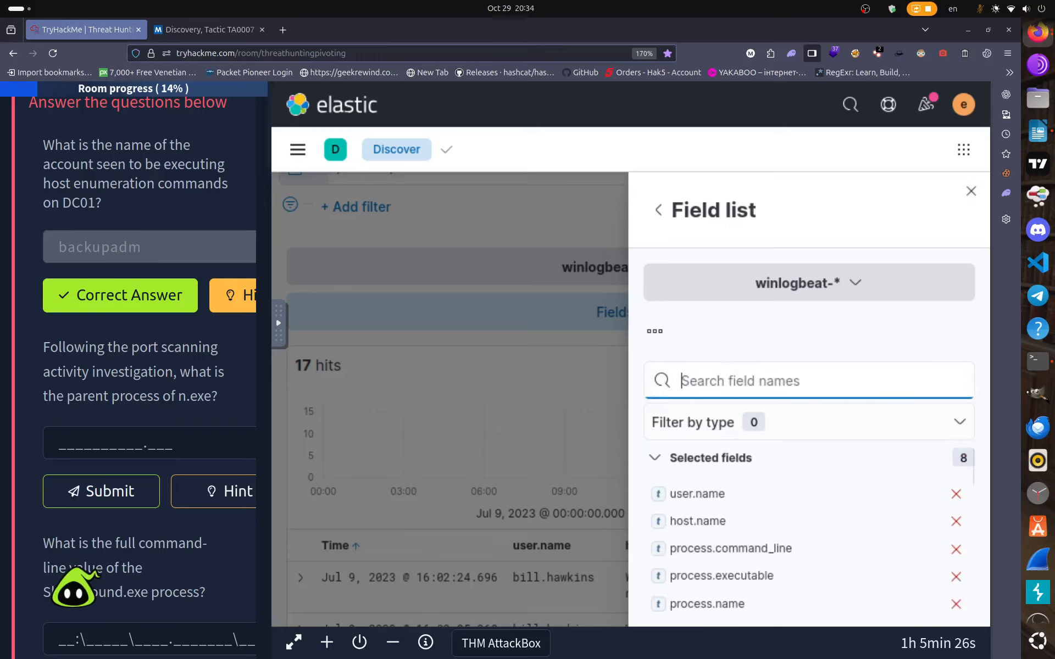
type("paren")
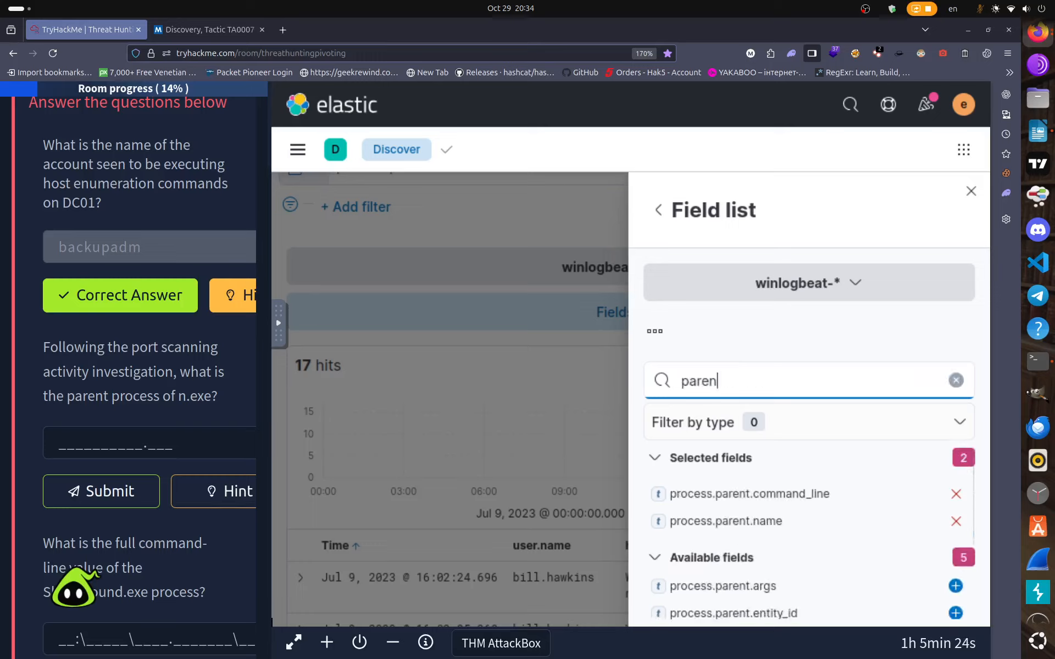
type("t")
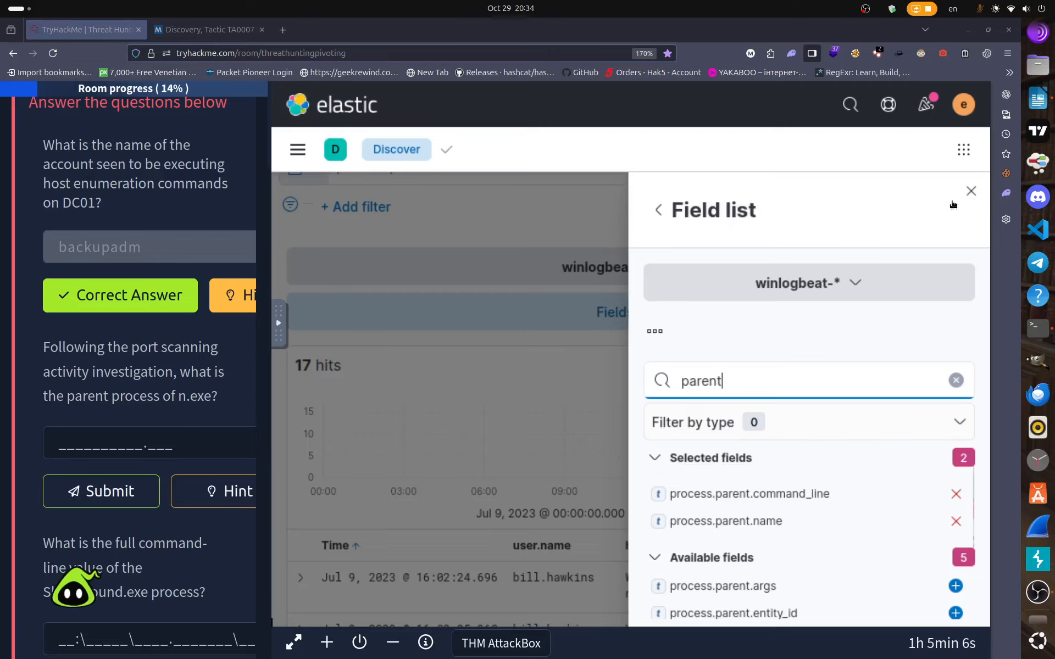
left_click(976, 192)
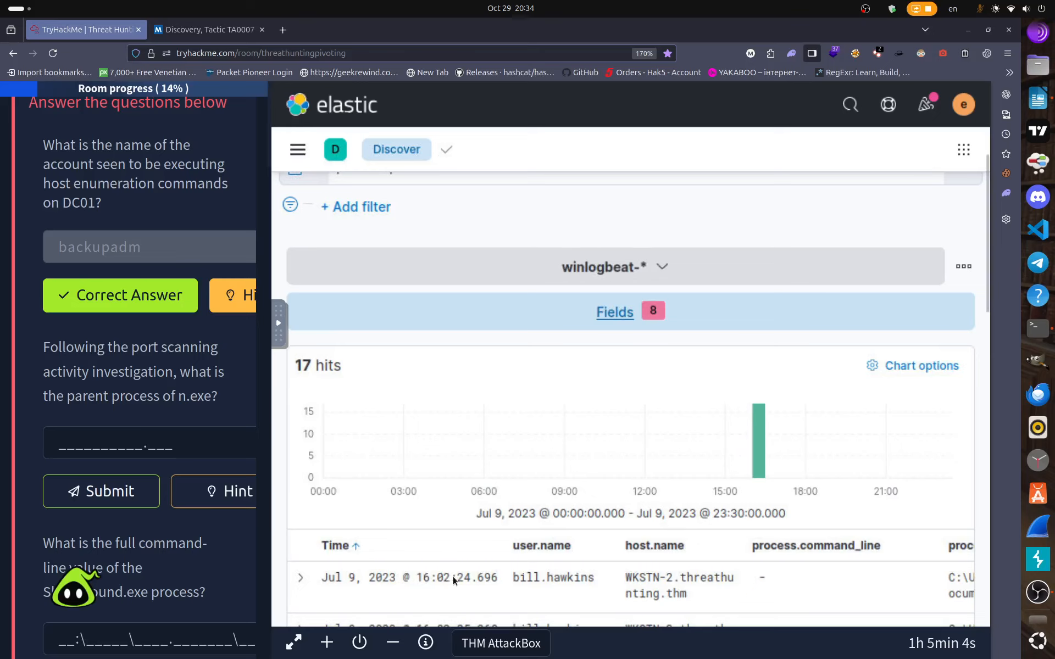
Find the n.exe rows and highlight powershell.exe in the process.parent.name column.
scroll(467, 604, "down", 2)
scroll(483, 621, "down", 10)
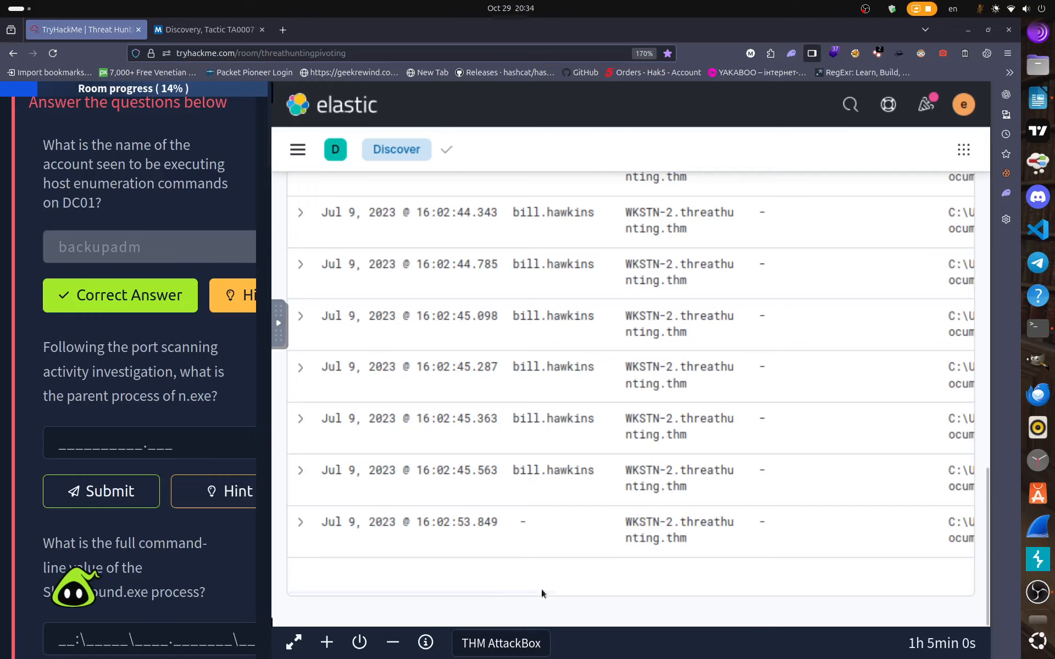
left_click_drag(542, 590, 943, 589)
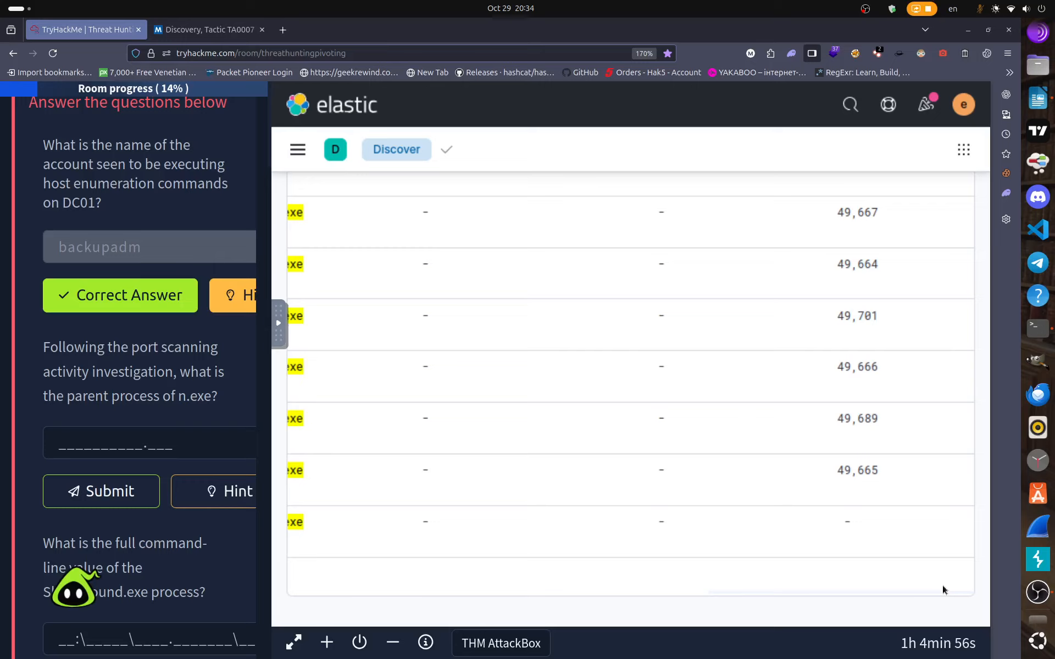
scroll(684, 547, "up", 6)
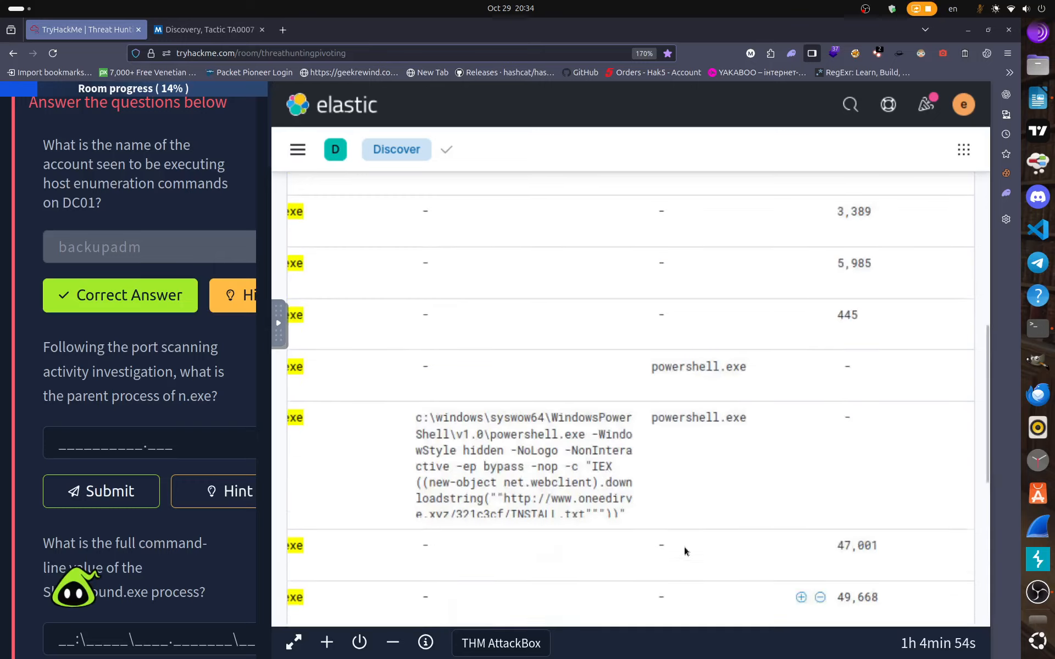
scroll(684, 546, "down", 2)
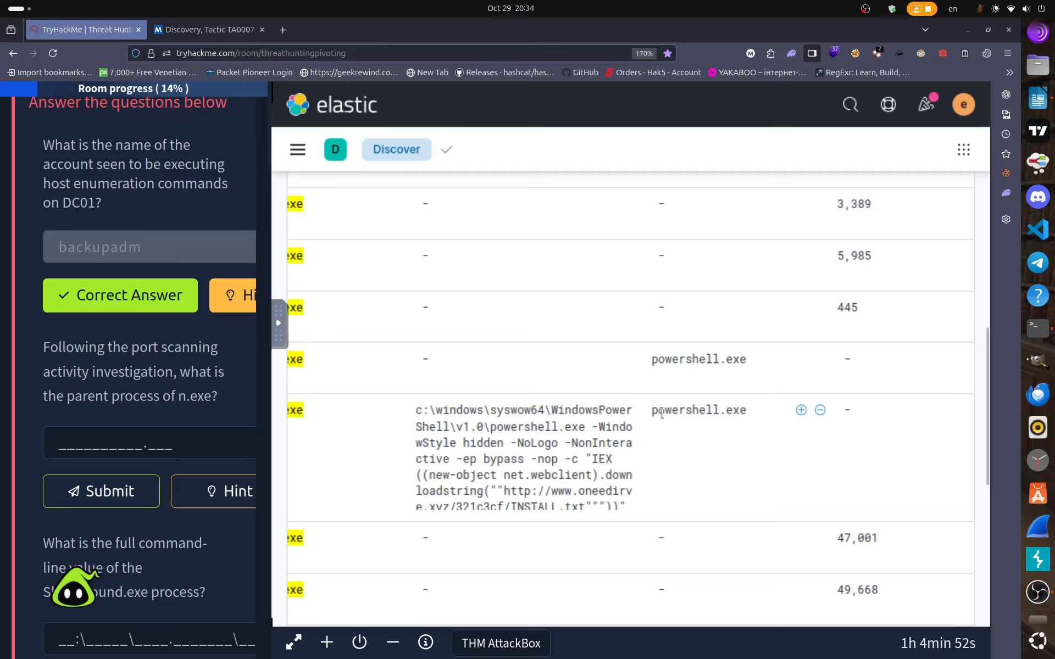
left_click_drag(651, 410, 744, 413)
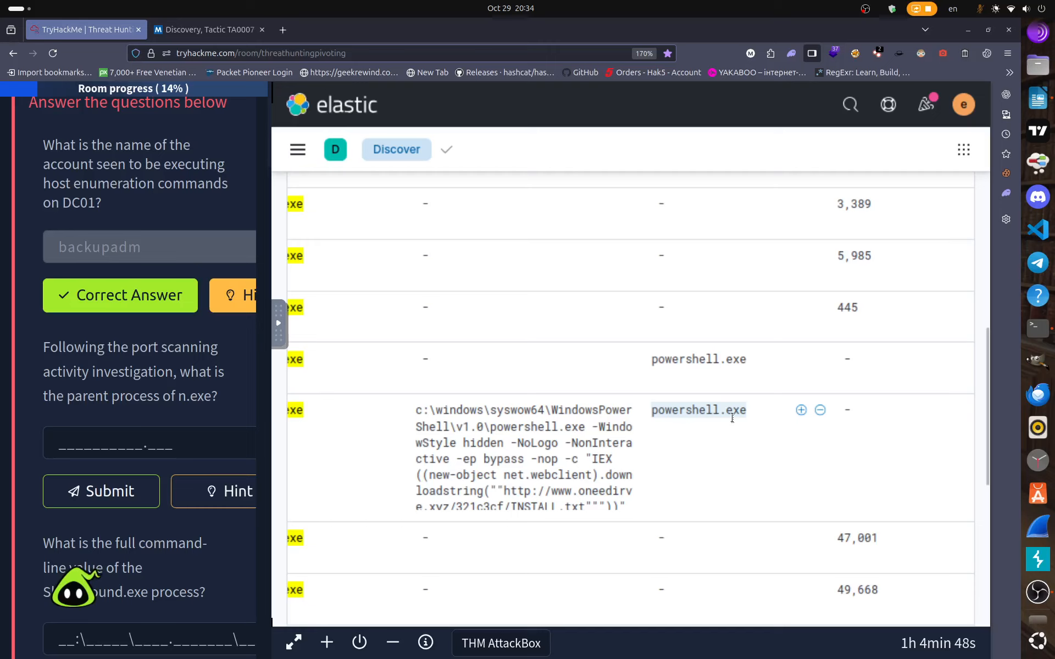
scroll(654, 558, "up", 10)
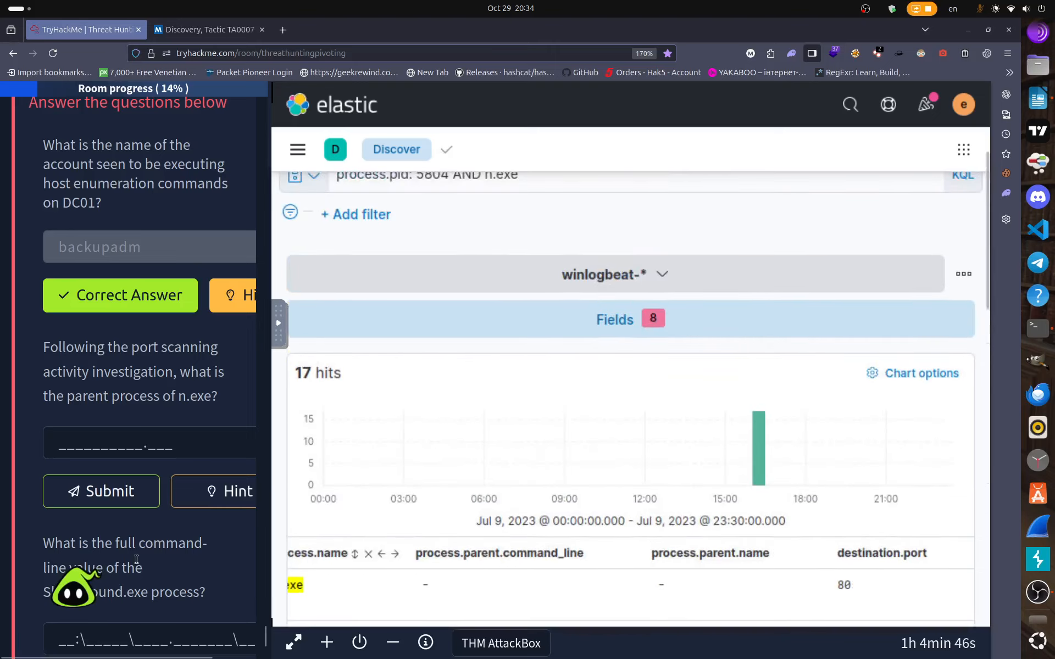
scroll(110, 467, "down", 4)
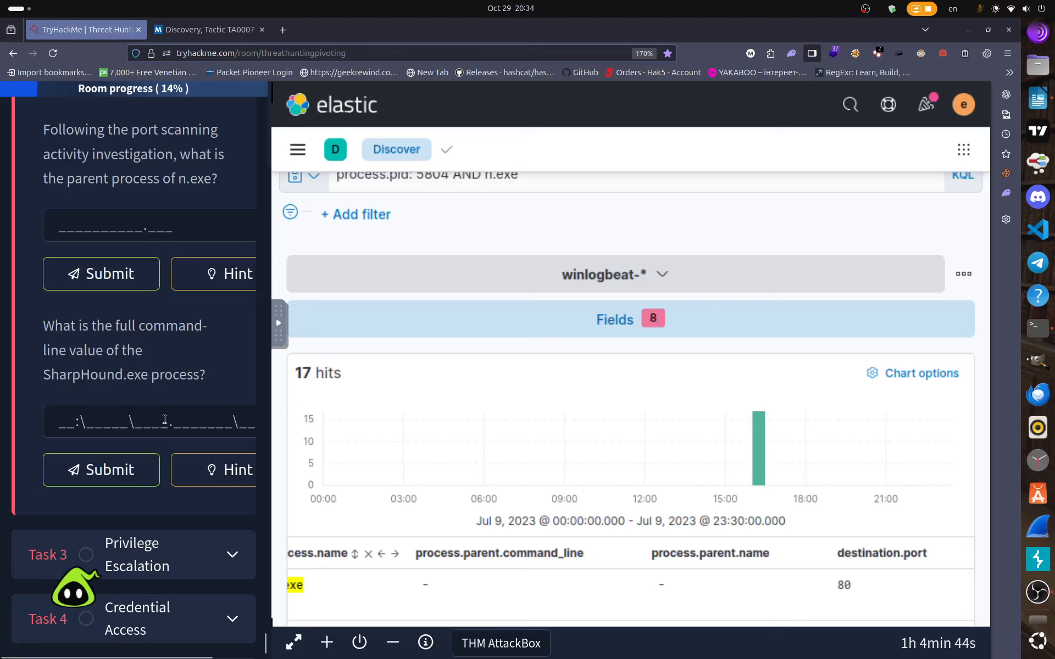
scroll(486, 487, "up", 4)
scroll(489, 487, "down", 8)
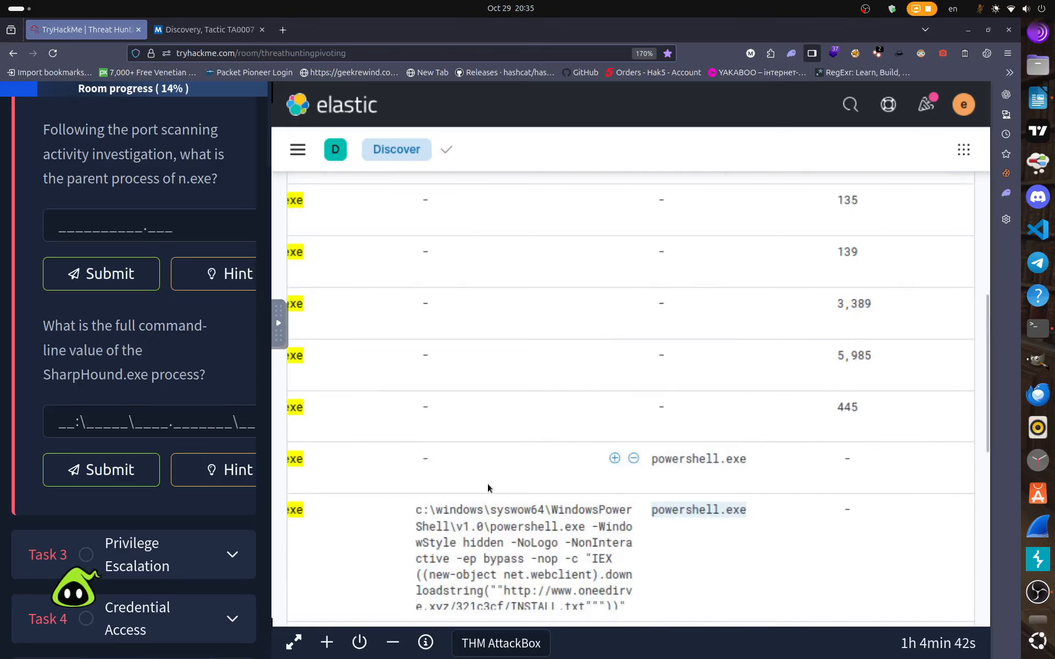
scroll(50, 383, "up", 2)
scroll(50, 383, "up", 1)
Submit powershell.exe as n.exe's parent process, then close the stray full-screen AttackBox tab.
left_click(62, 371)
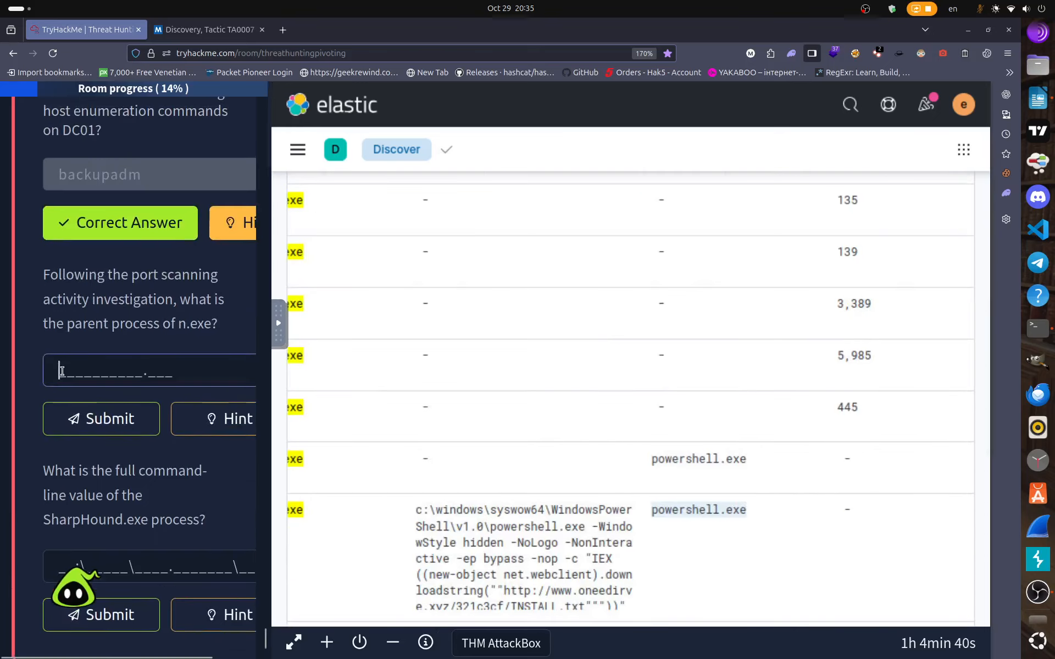
type("pow")
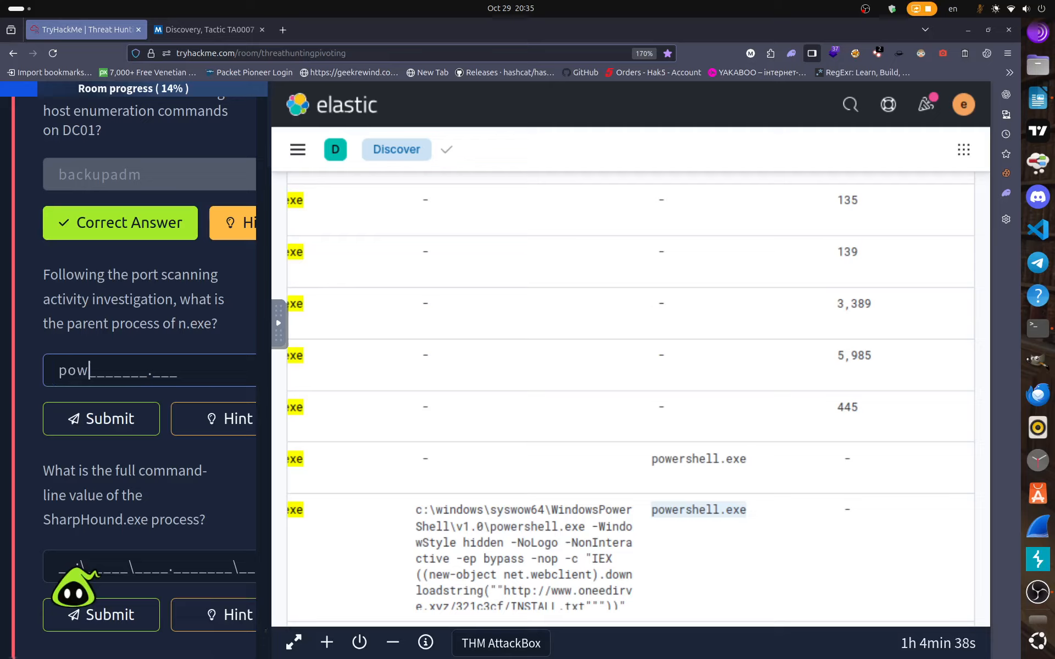
type("ershell.exe")
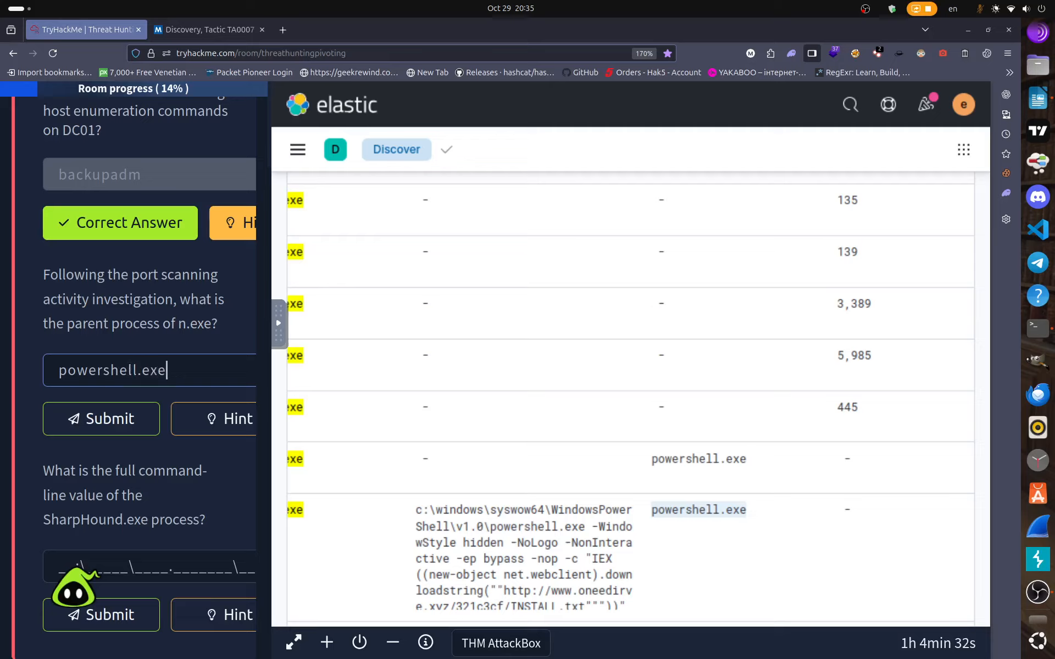
key("Return")
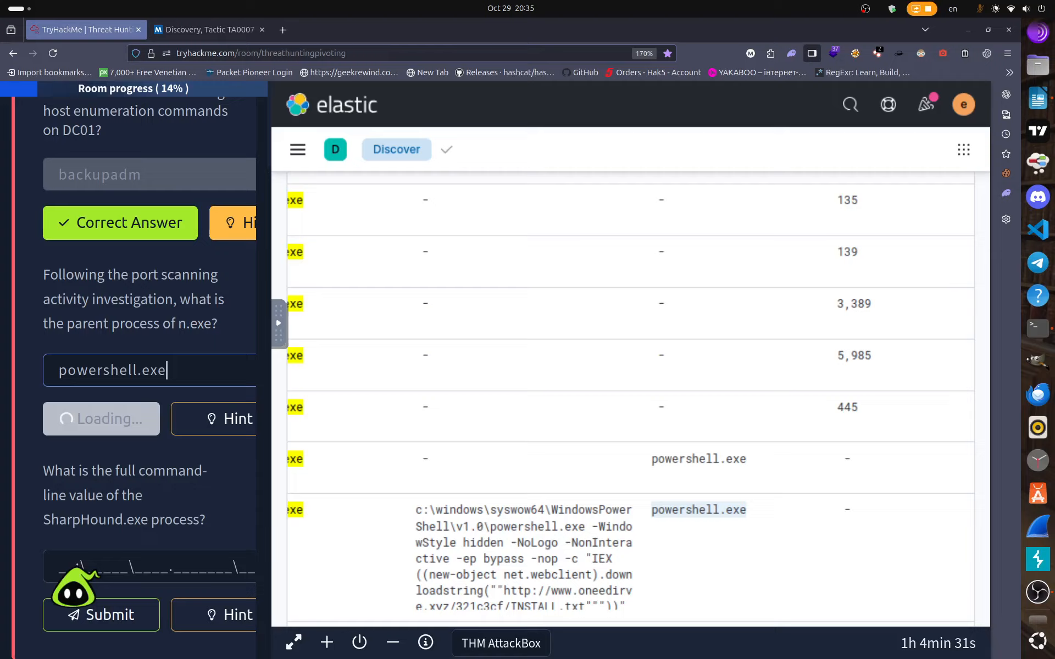
left_click(294, 644)
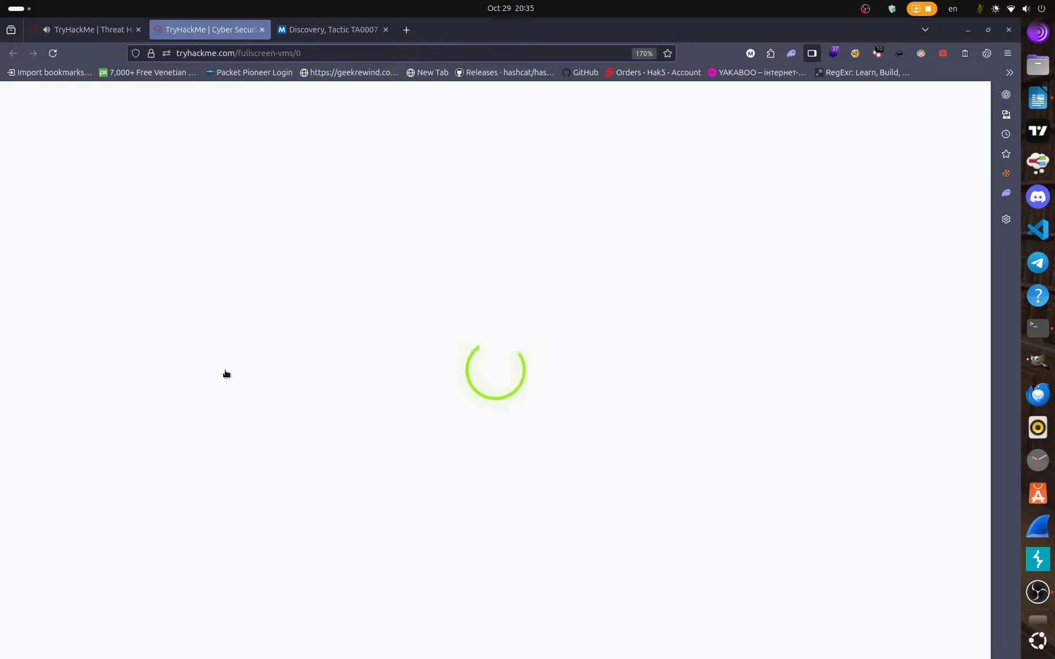
left_click(262, 29)
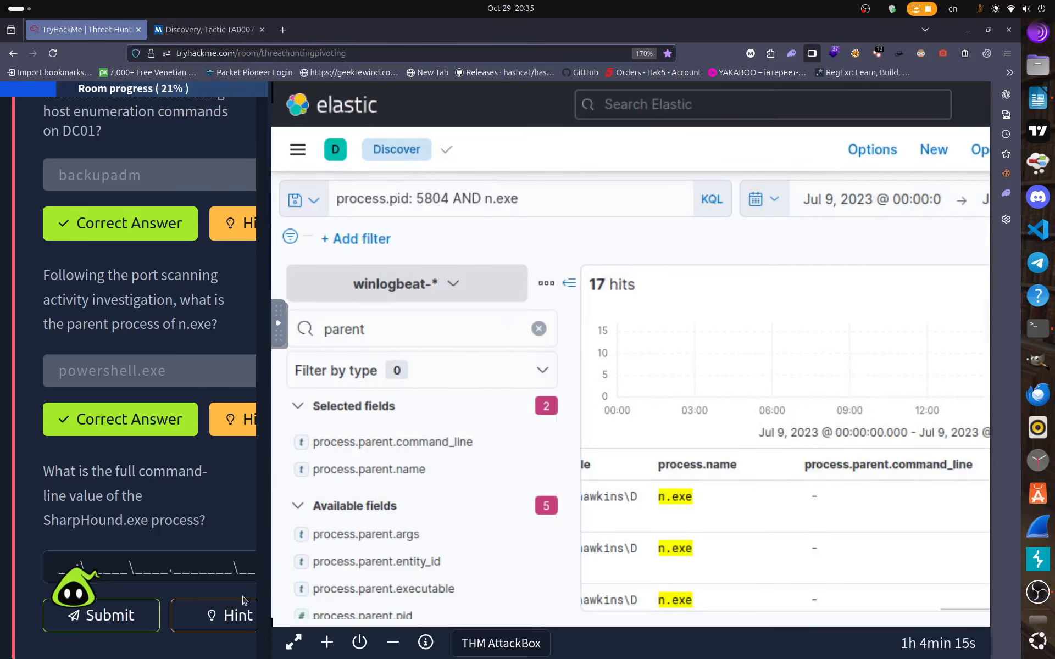
Collapse the Discover field list so the n.exe chart and 17-hit table span full width.
scroll(165, 522, "down", 2)
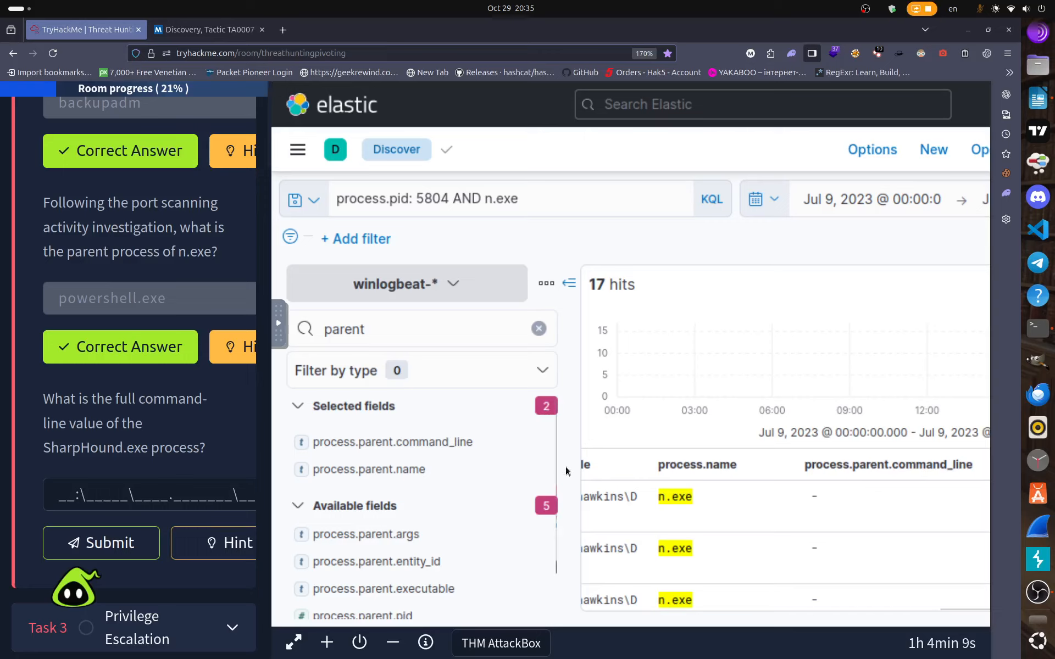
left_click(569, 283)
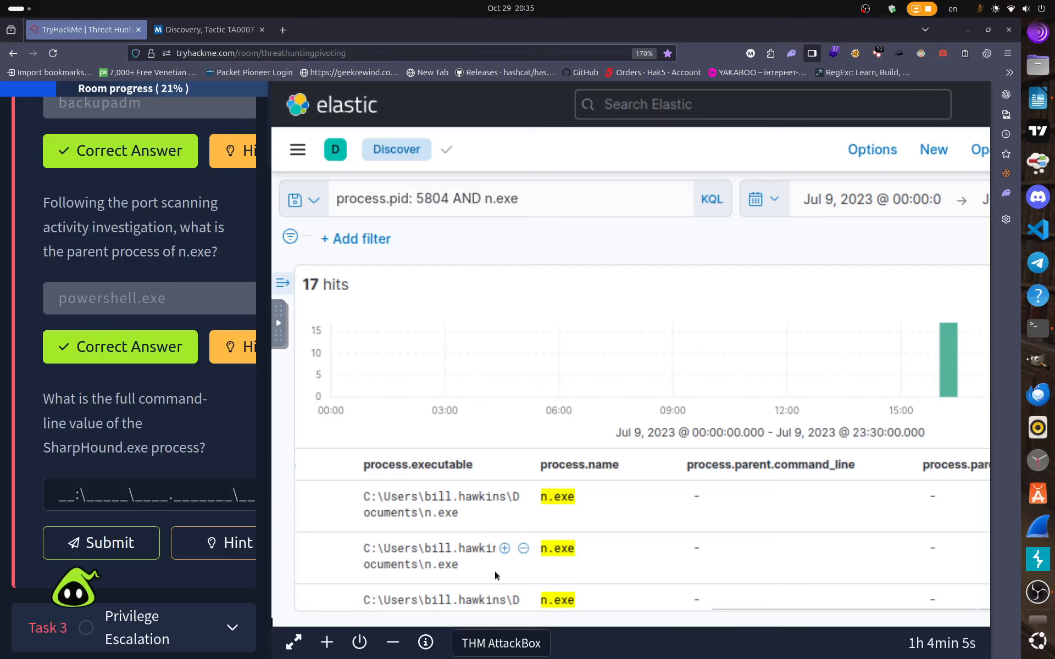
scroll(496, 571, "down", 2)
scroll(496, 572, "up", 1)
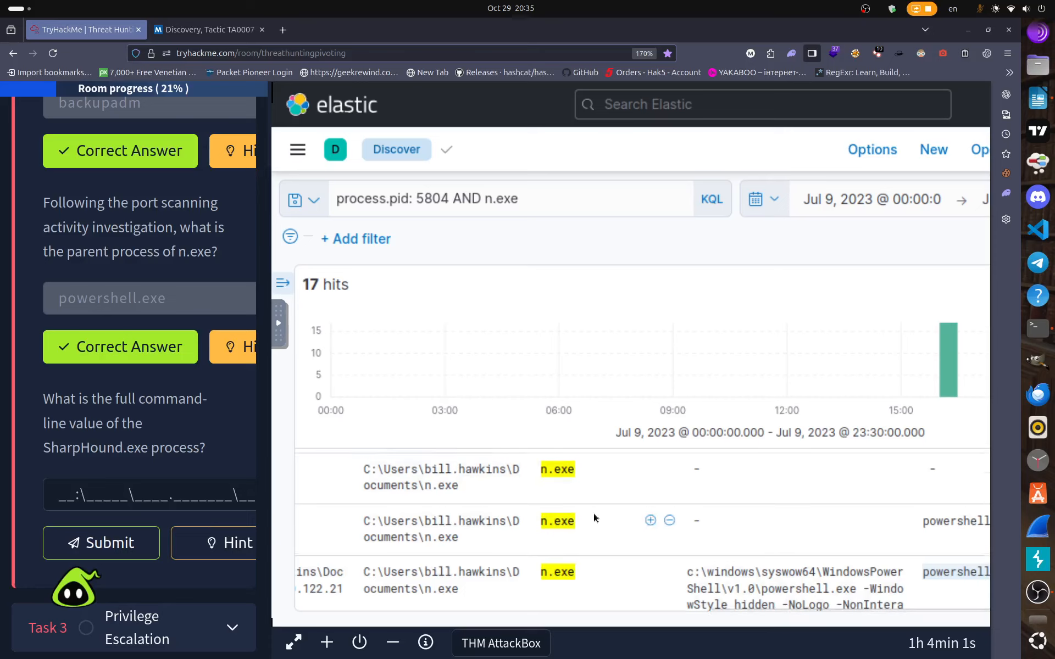
scroll(592, 512, "up", 1)
scroll(519, 373, "down", 2)
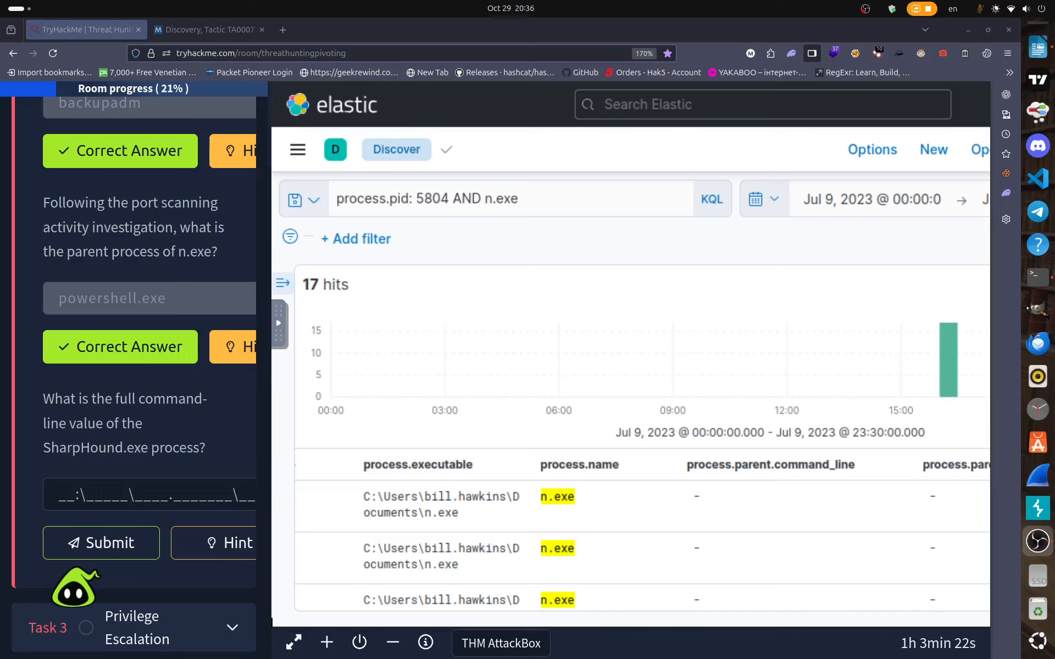
key("alt+Tab")
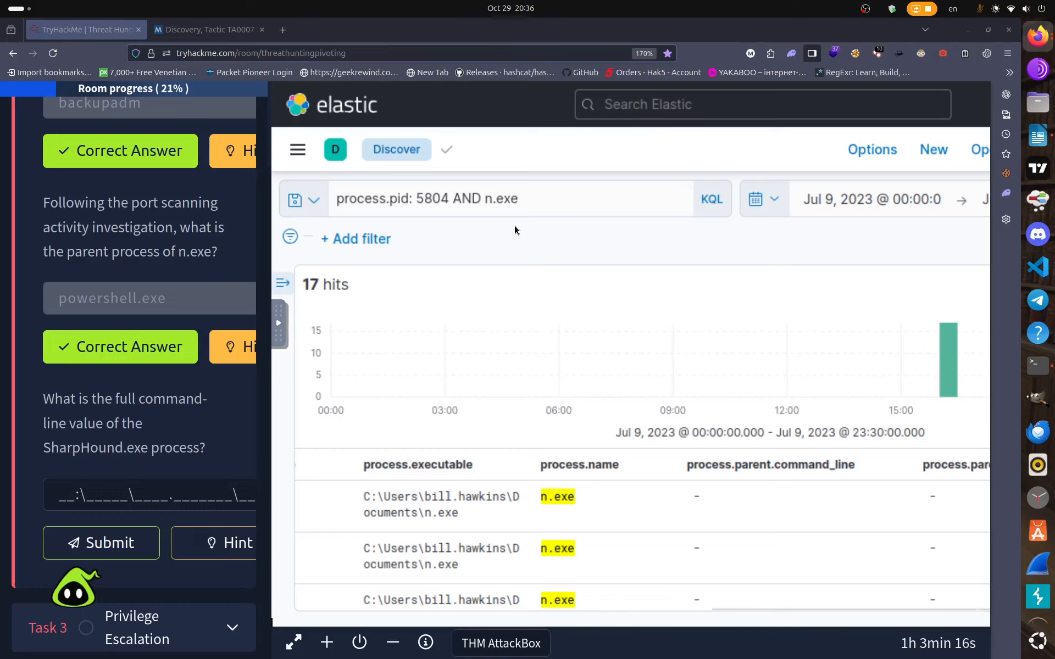
Clear the n.exe search query, restore the field list, and exit remote browser full screen.
left_click(537, 206)
key("BackSpace")
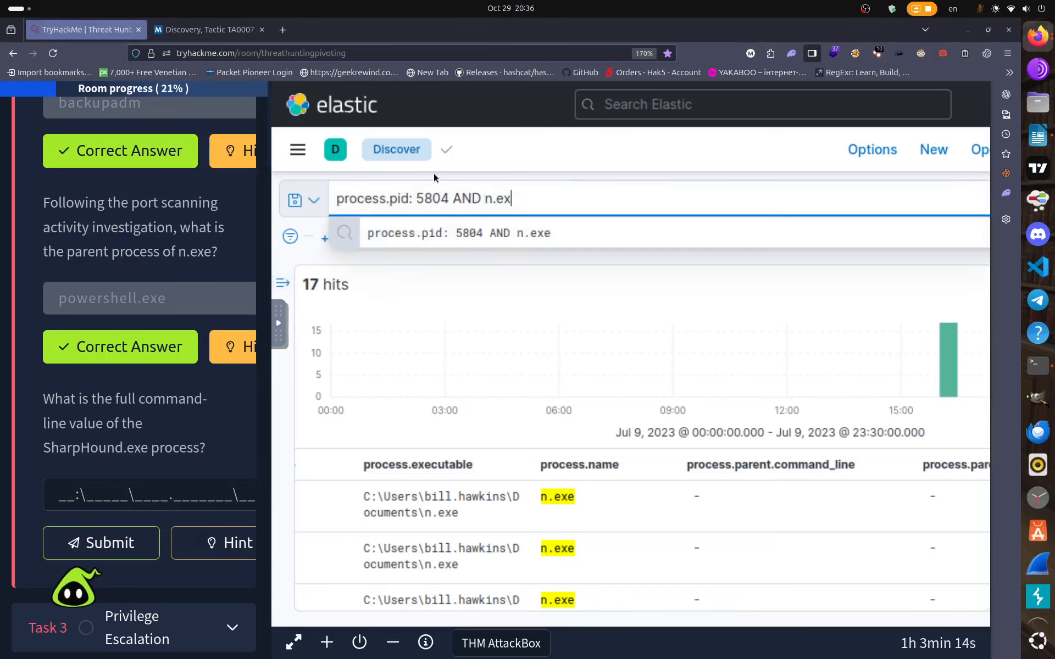
key("BackSpace")
key("BackSpace")
key("BackSpace")
key("BackSpace")
key("BackSpace")
key("BackSpace")
key("BackSpace")
key("BackSpace")
key("BackSpace")
key("BackSpace")
key("BackSpace")
key("BackSpace")
key("BackSpace")
key("BackSpace")
key("BackSpace")
key("BackSpace")
key("BackSpace")
key("BackSpace")
key("BackSpace")
key("BackSpace")
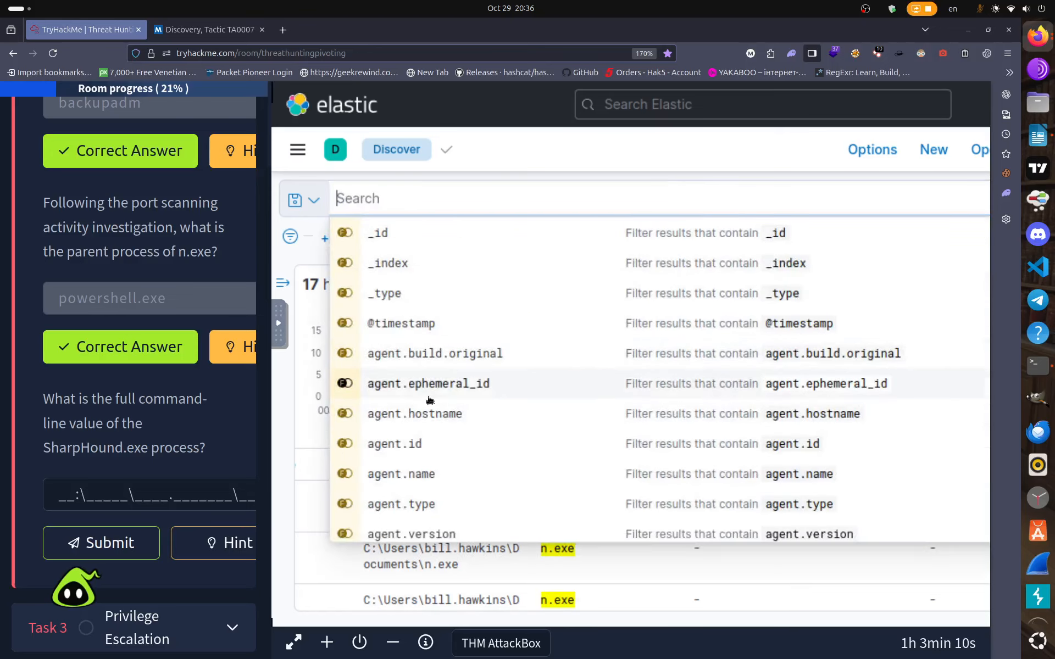
scroll(47, 432, "down", 2)
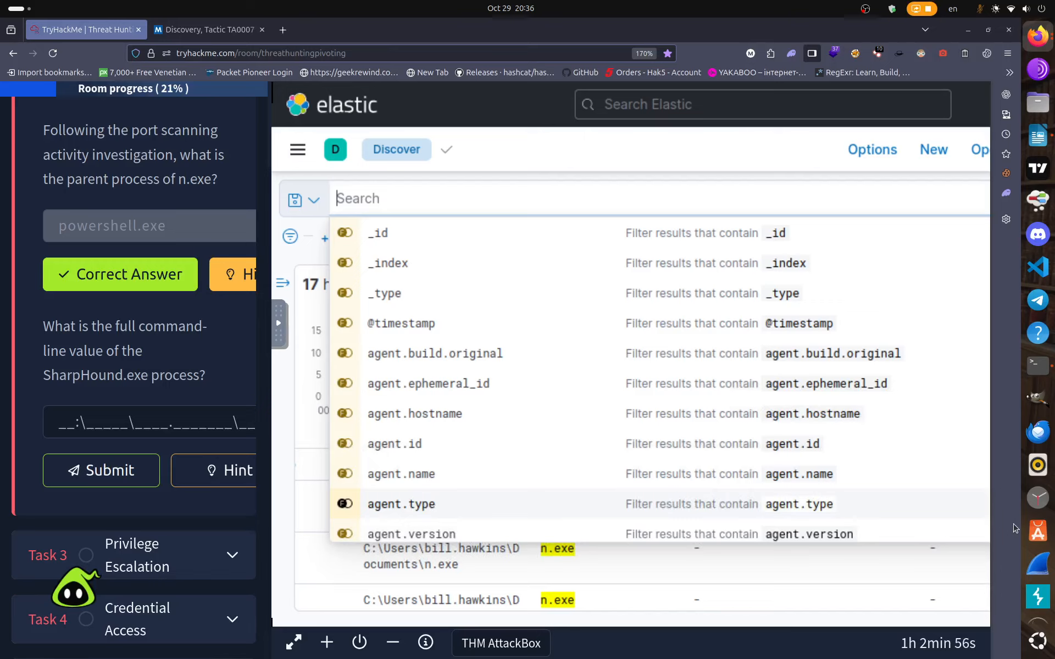
left_click(310, 254)
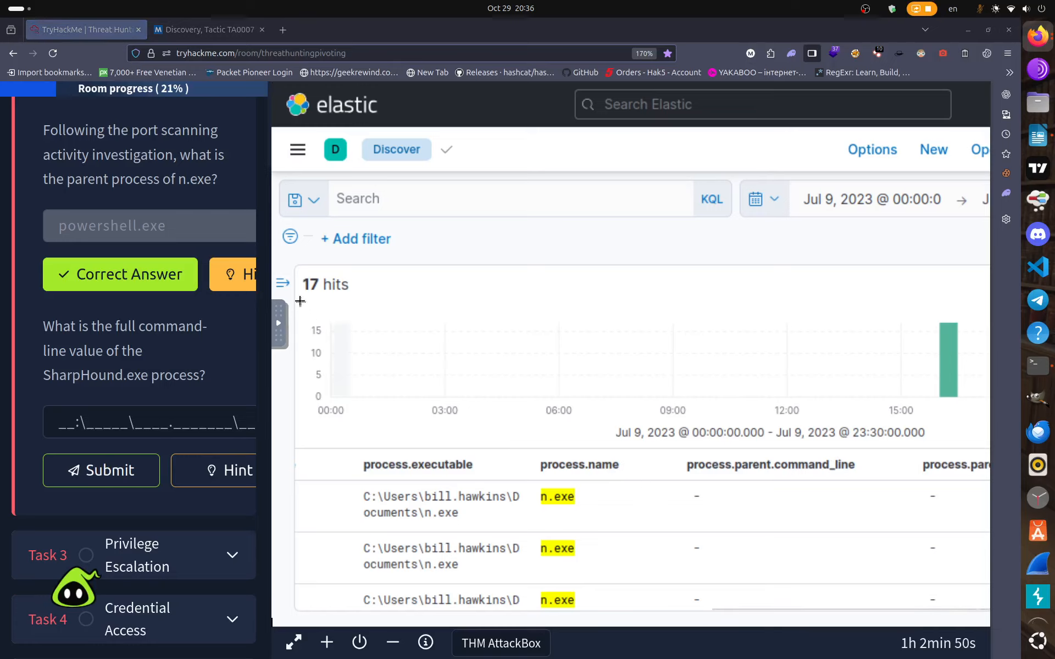
left_click(282, 283)
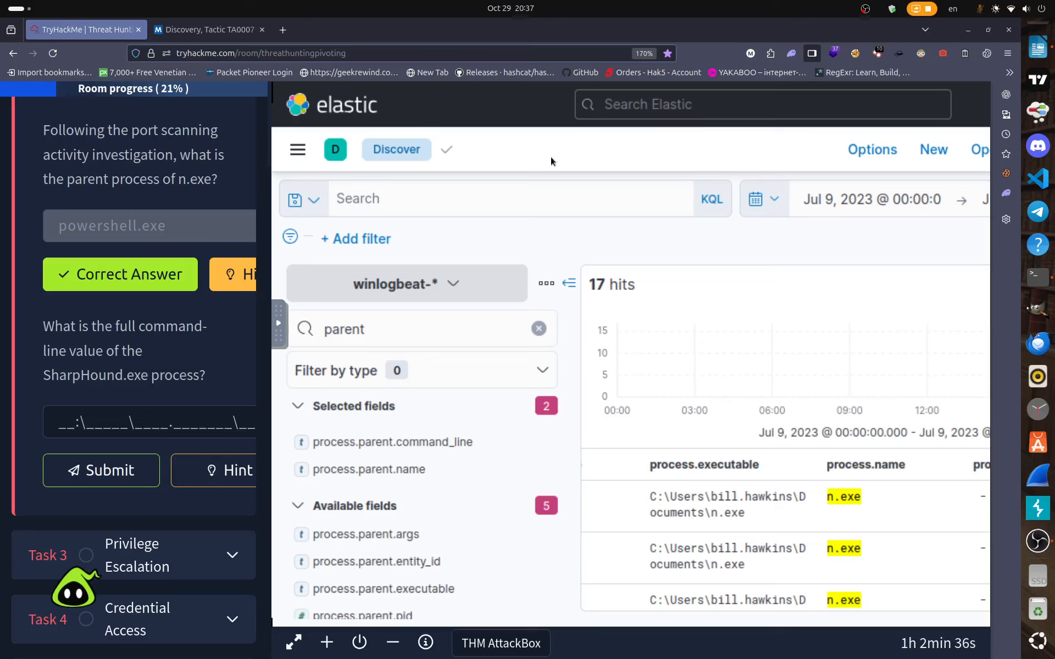
key("F11")
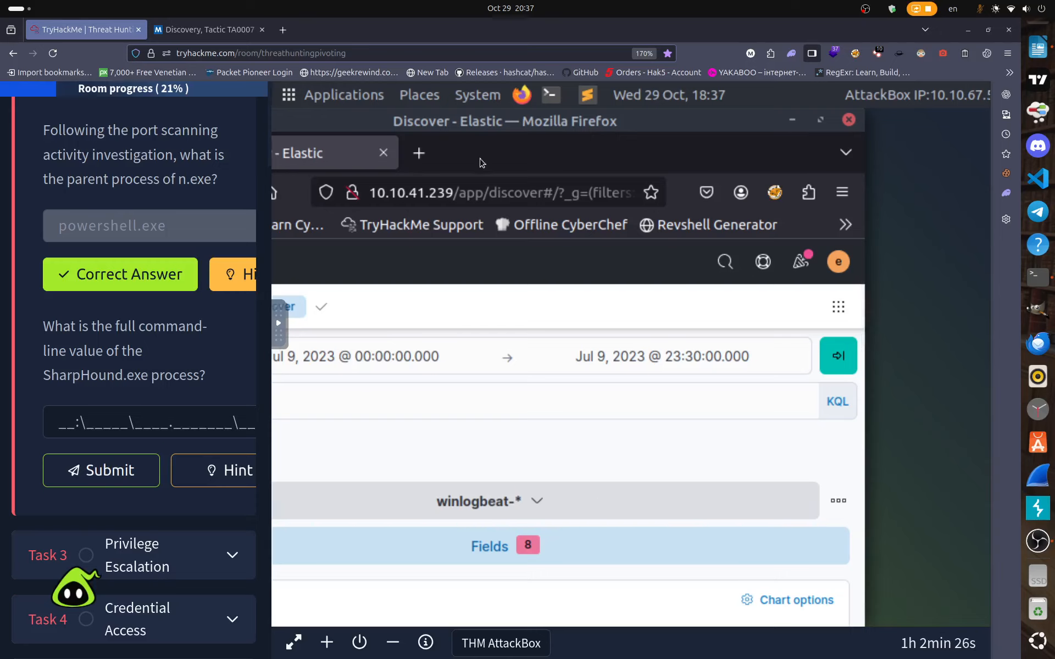
Put the AttackBox Firefox window showing Kibana back into full screen.
key("F11")
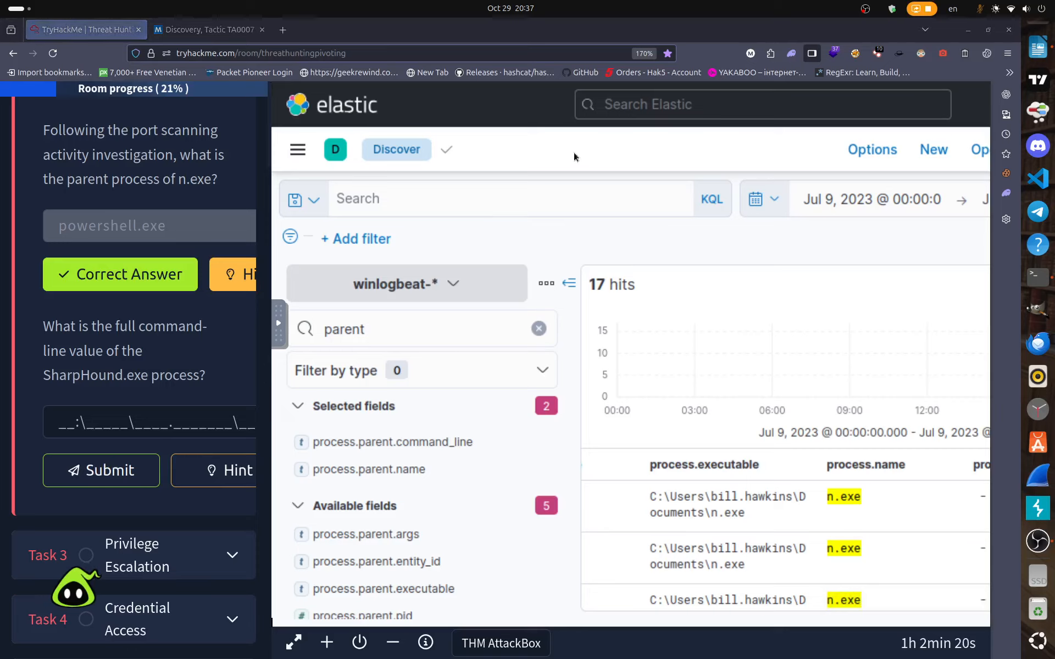
Run the empty query to list all 49,059 events and begin a winlog field search.
left_click(504, 198)
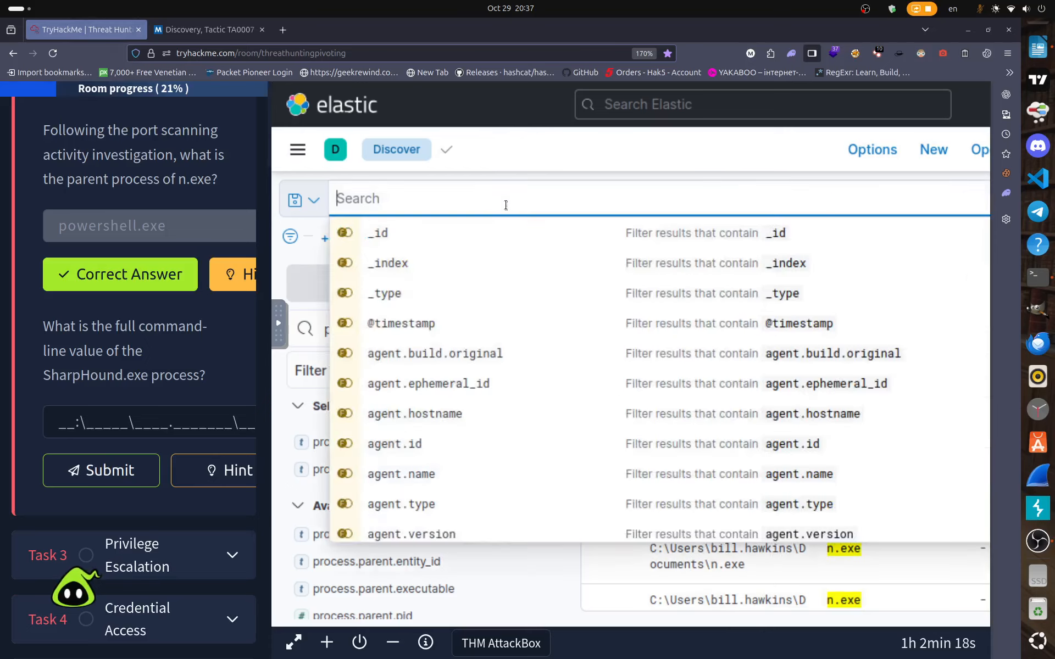
key("Return")
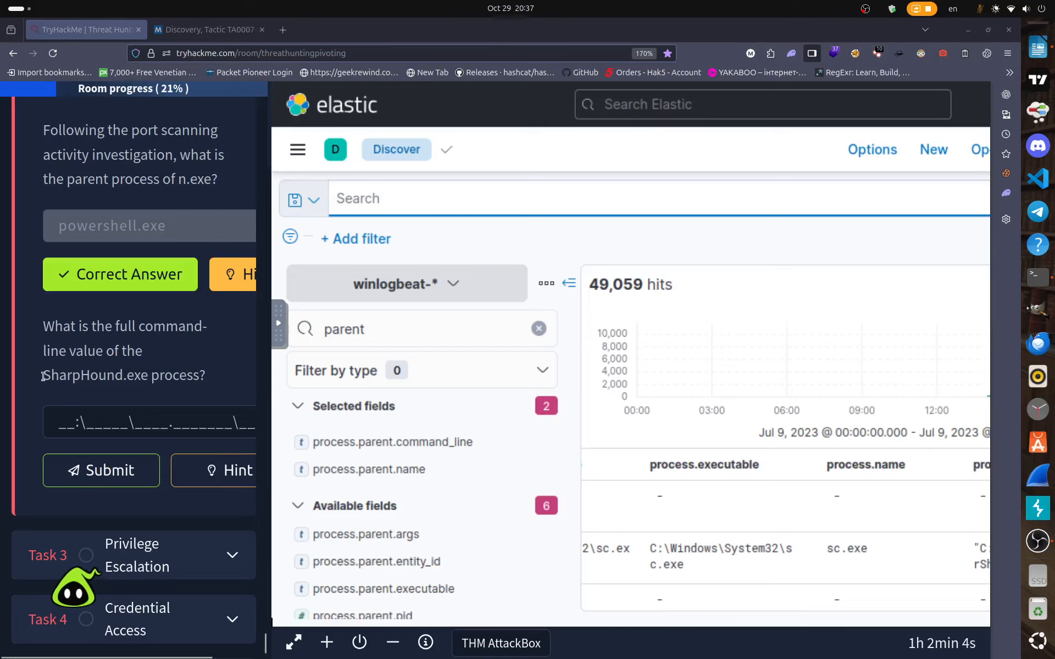
left_click_drag(44, 379, 147, 389)
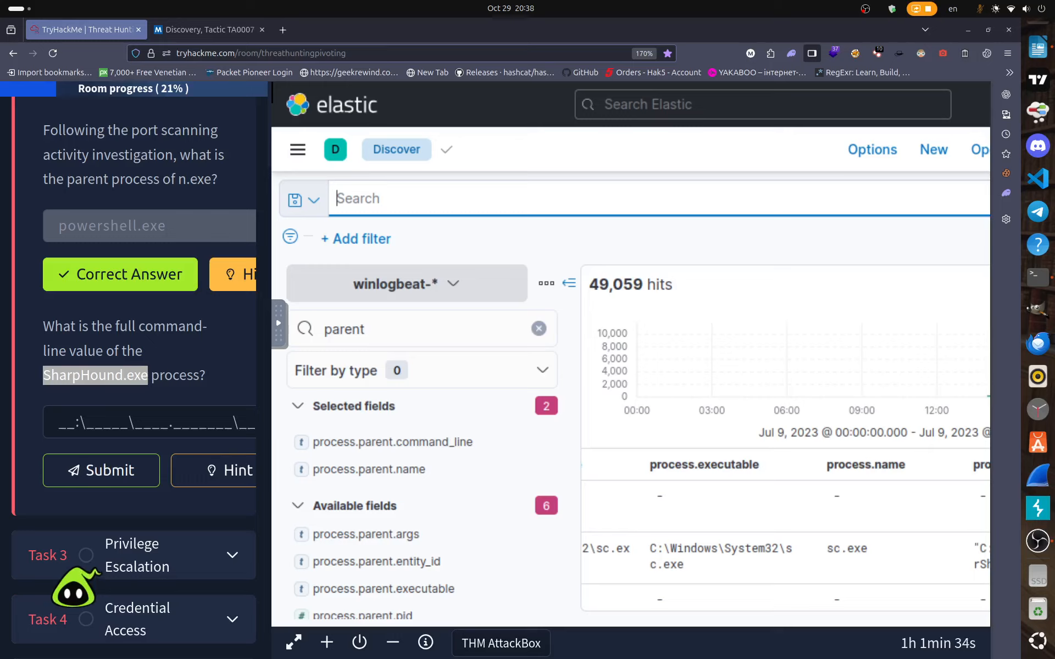
left_click(385, 192)
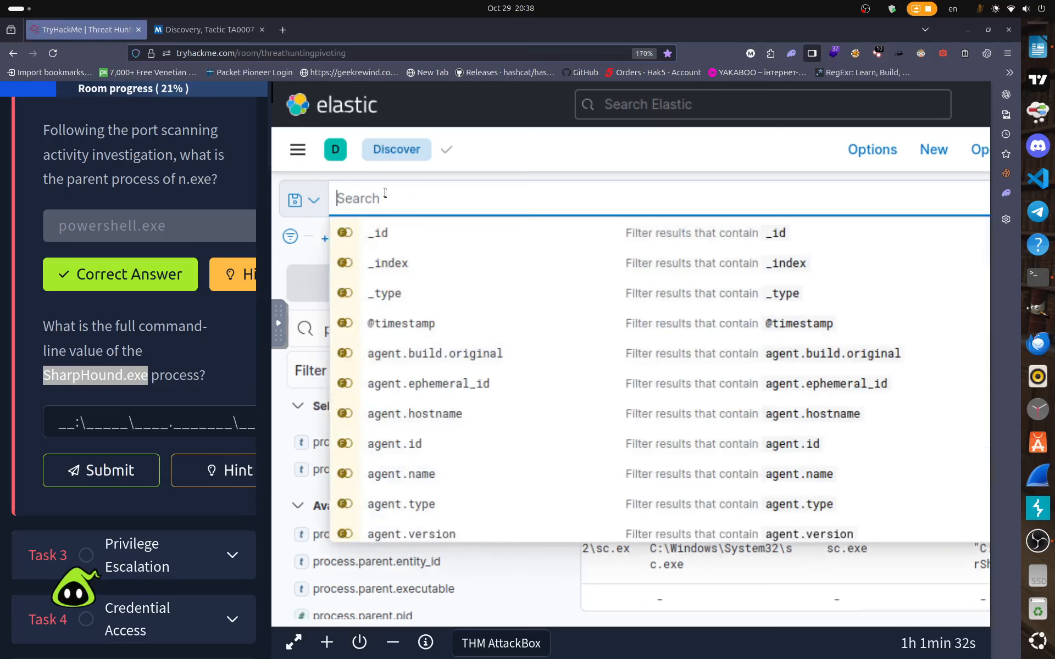
type("win")
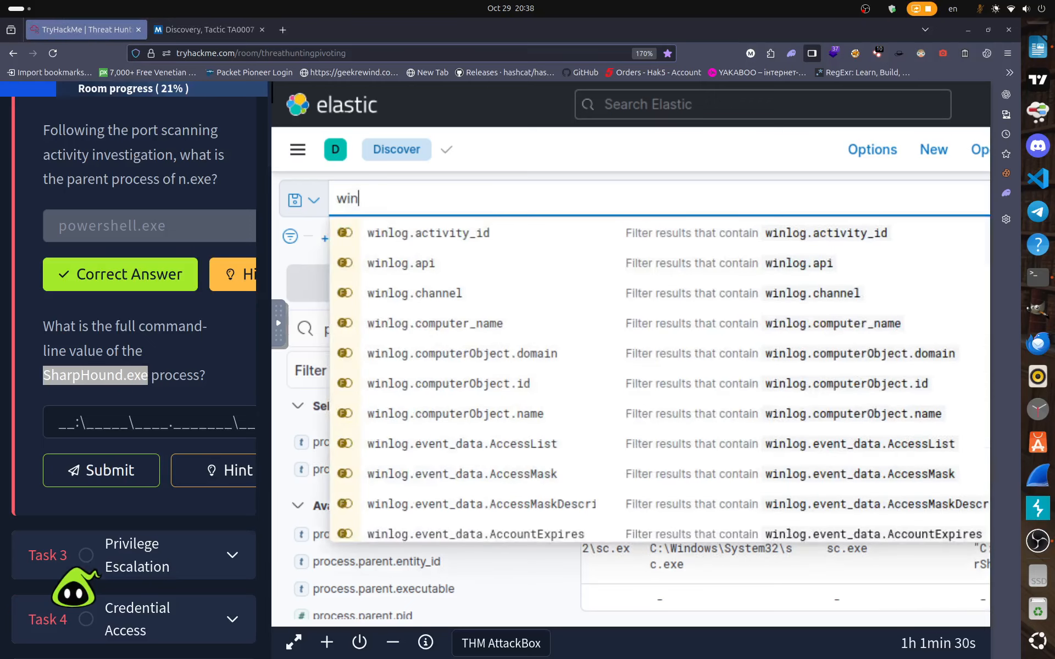
type("log.eveb")
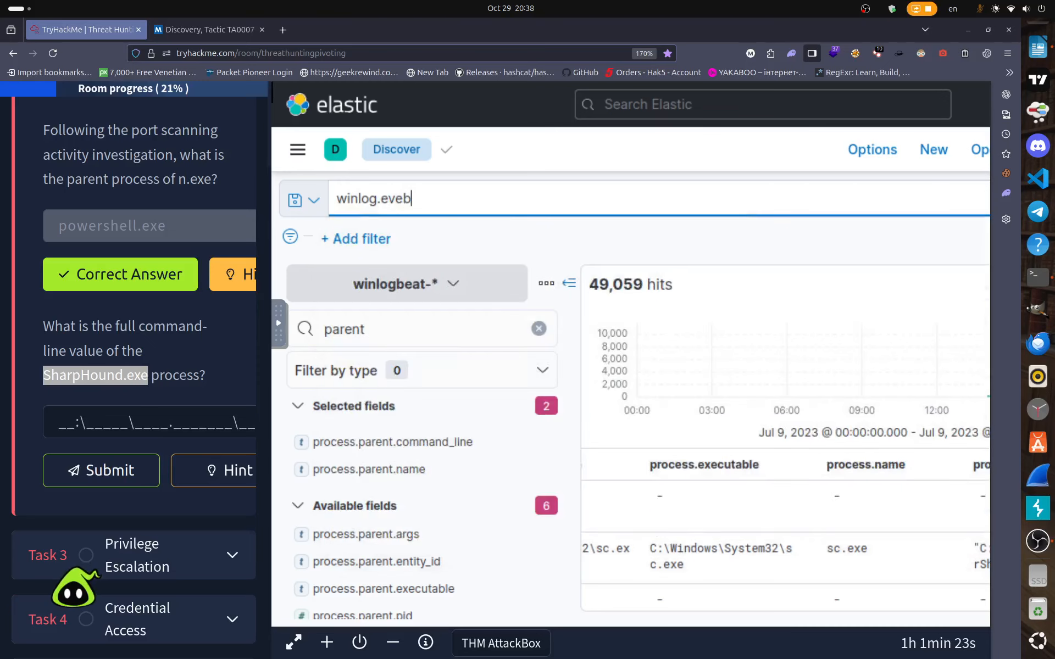
Enter the winlog.event_id: 3 filter and start a source_ip condition after it.
key("BackSpace")
type("nt")
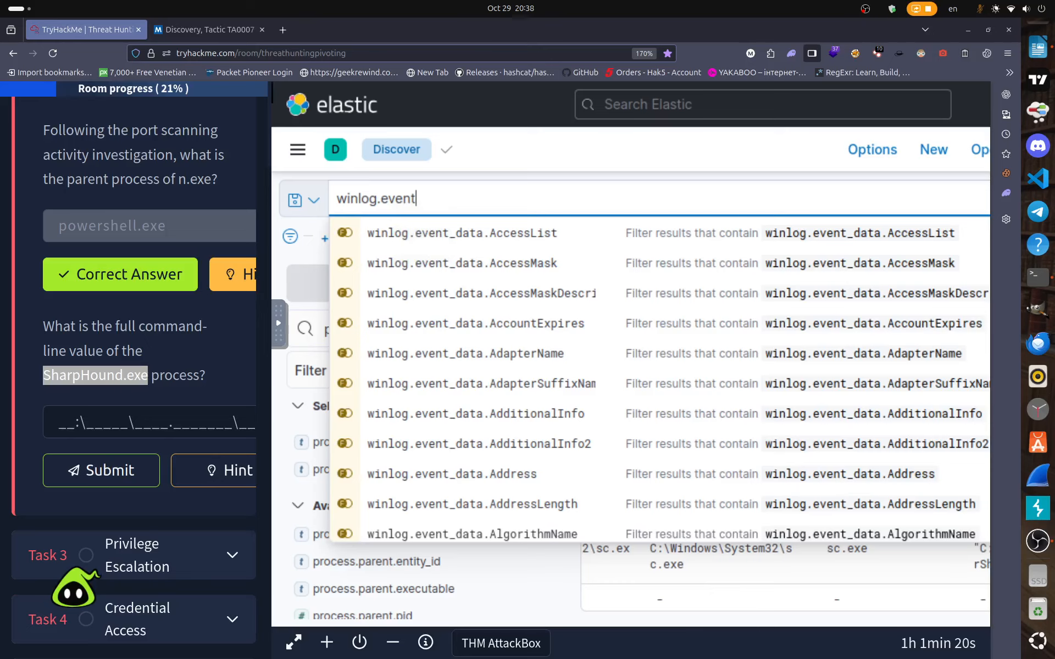
type("_id")
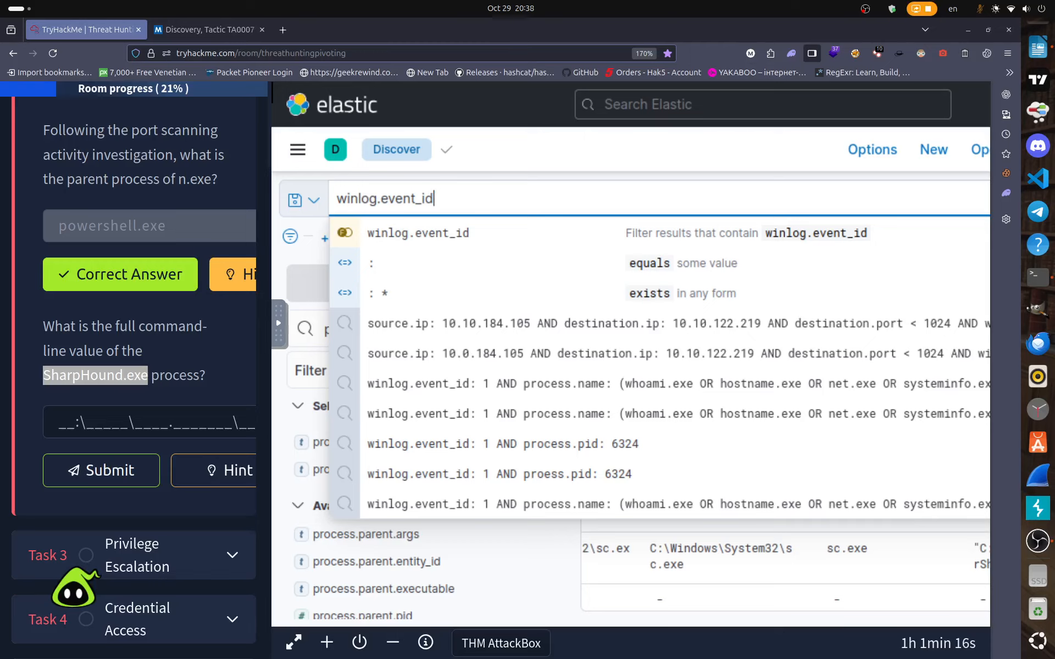
type(": ")
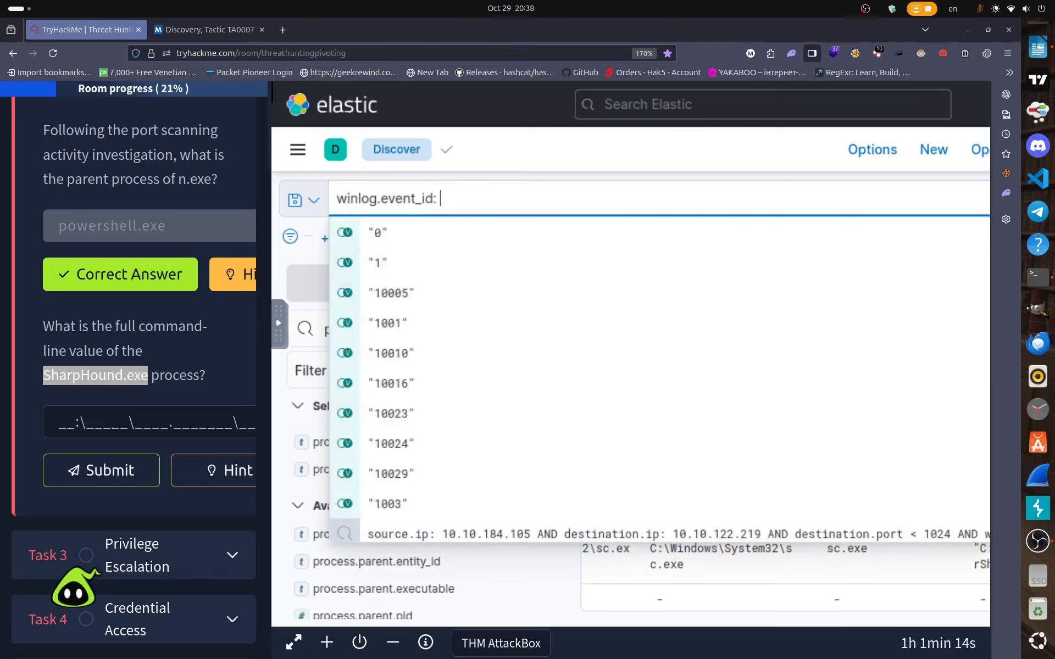
type("3")
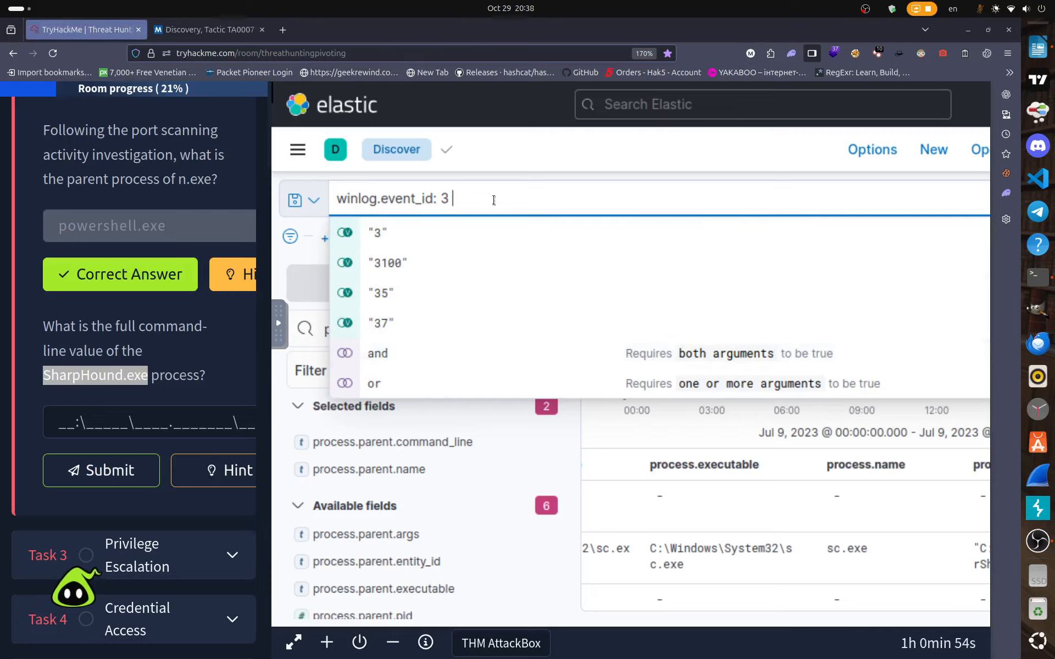
type("so")
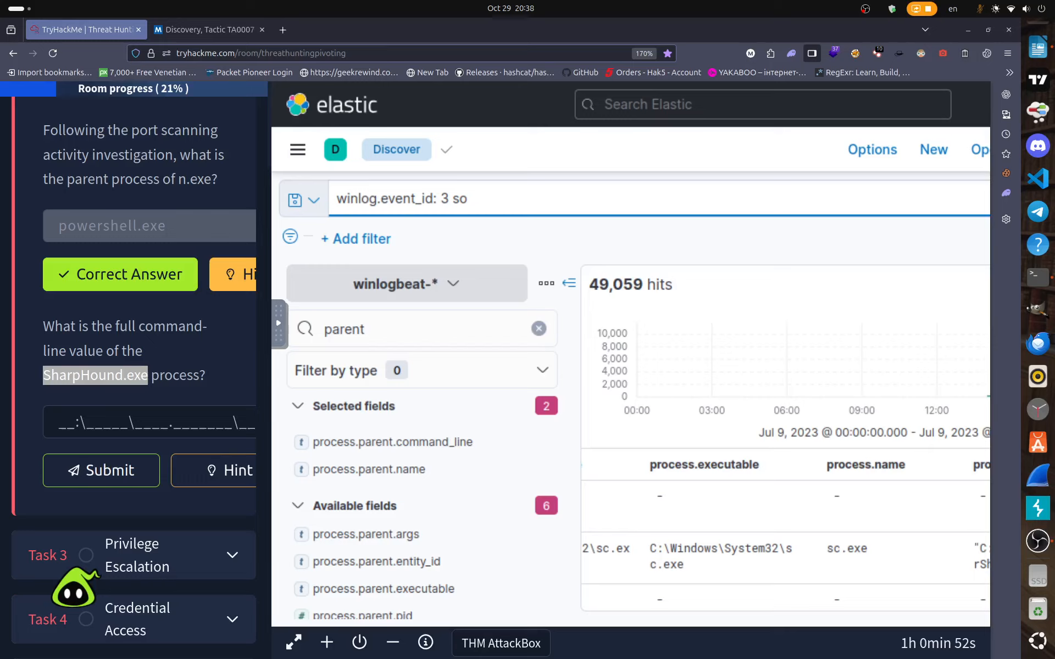
type("urce_ip\"")
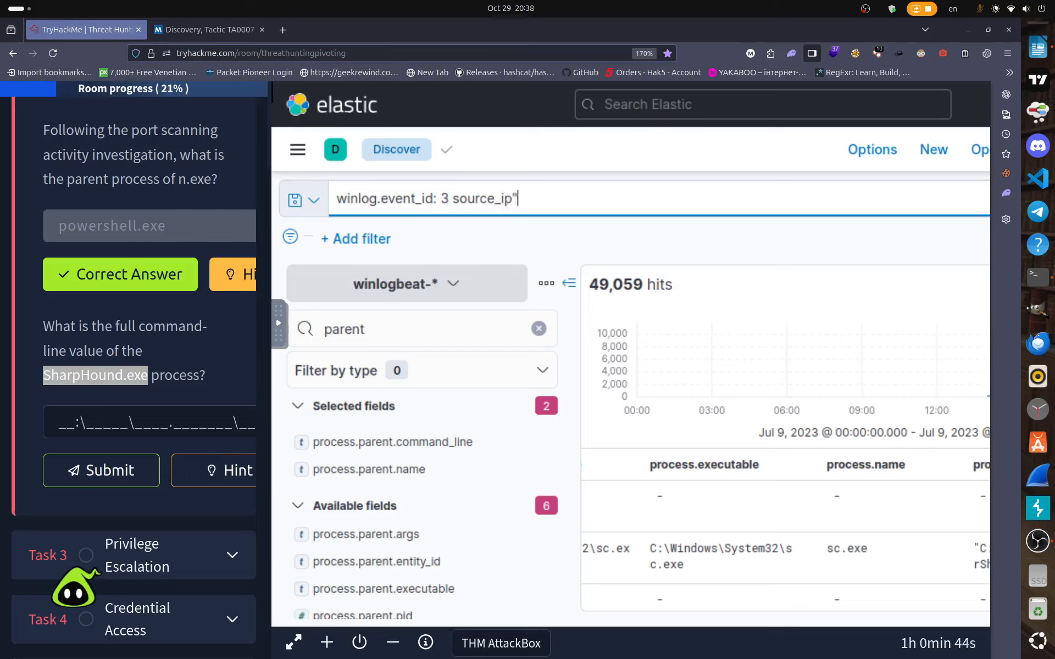
Append source_ip: 10.0.0.0/8 AND destination.ip to the query, fixing the 'desttination' typo.
key("BackSpace")
key("BackSpace")
type(":")
type("10.0.0.")
type("0")
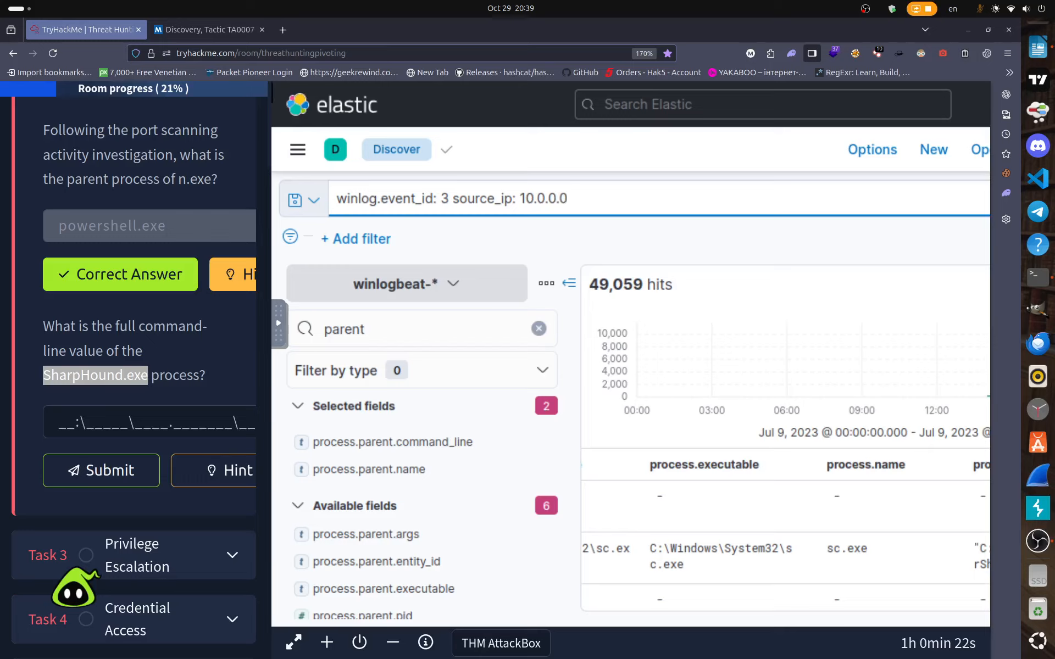
type("/8")
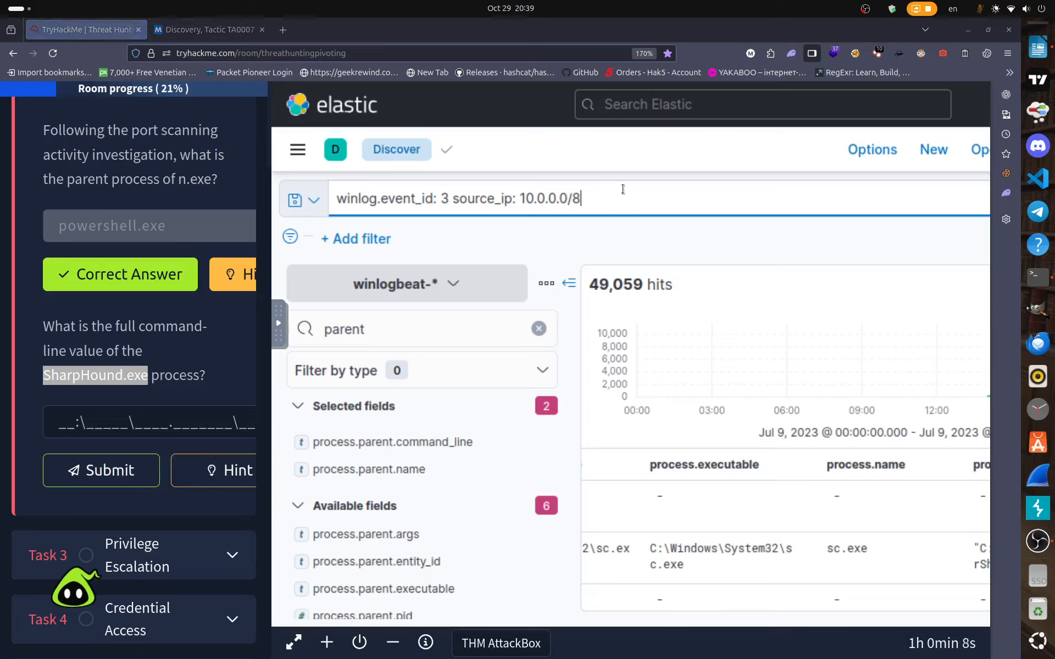
type("AN")
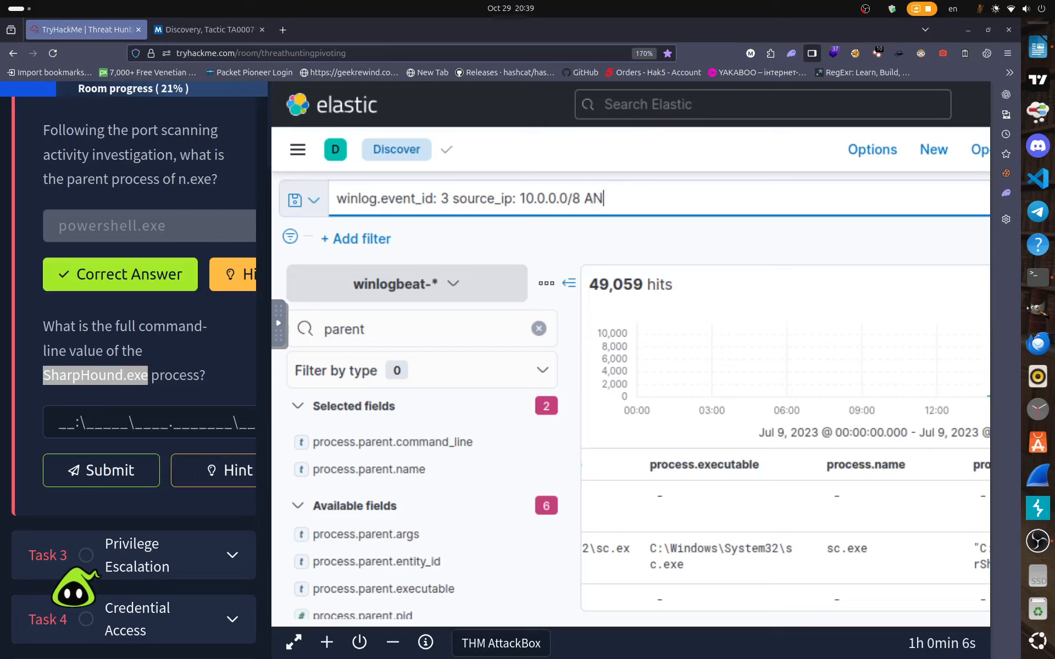
type("D desttination")
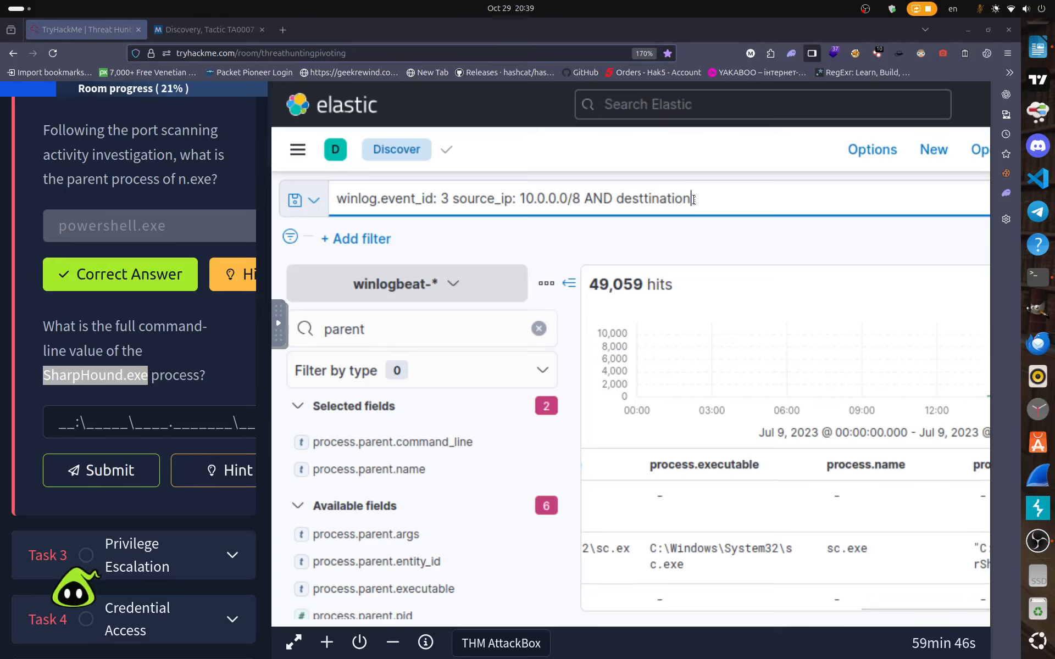
type(".ip")
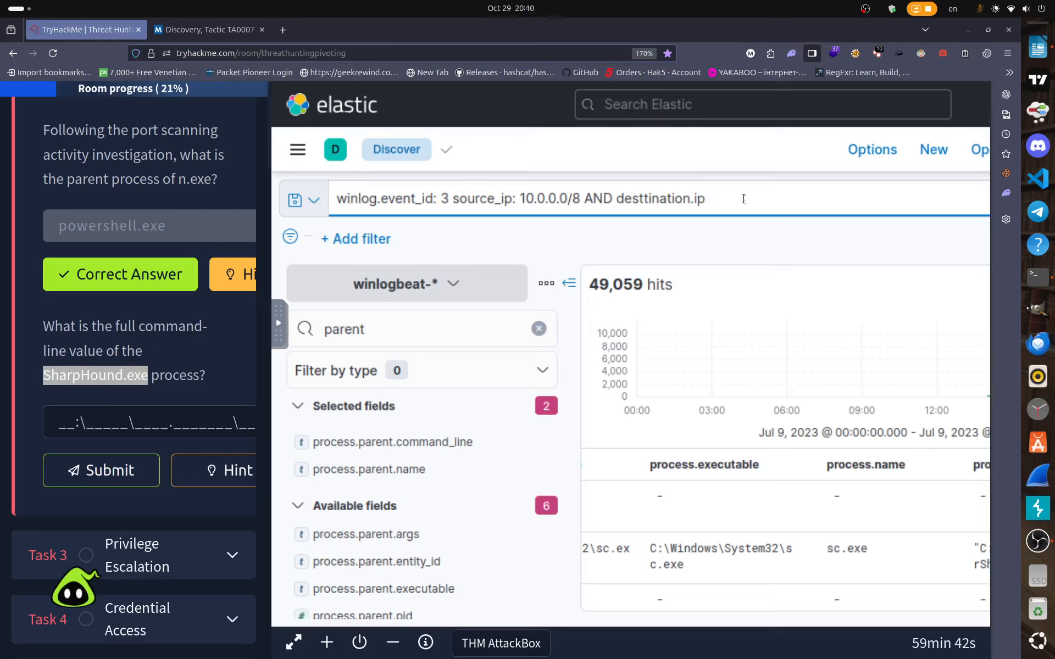
left_click(643, 199)
key("BackSpace")
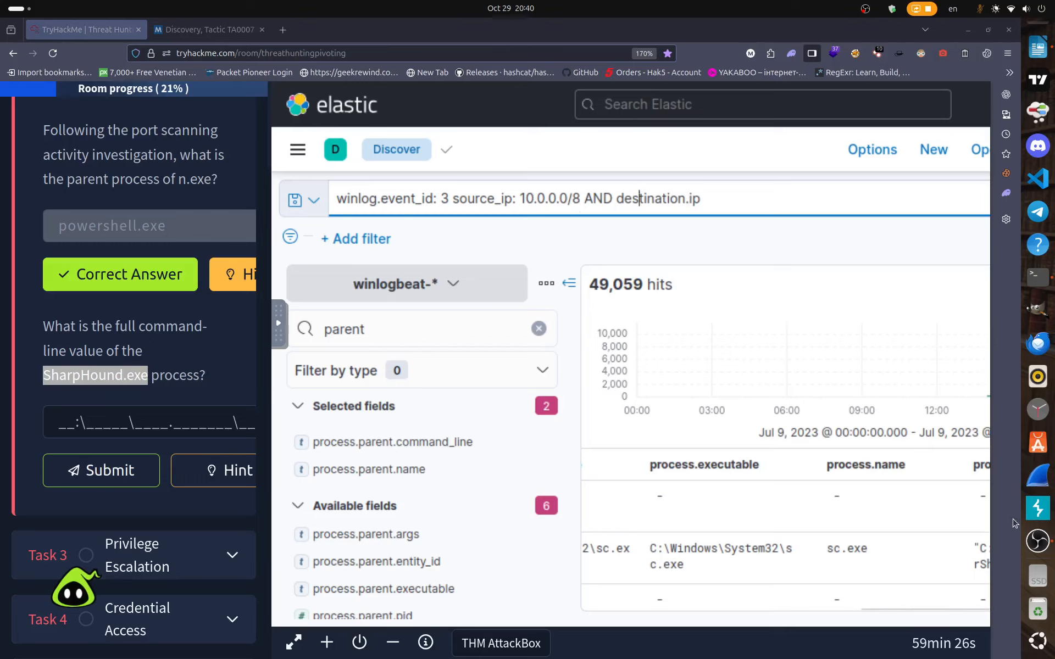
Append ': 10.0.0.0/8 AND destination.port:' to the end of the KQL query.
left_click(714, 199)
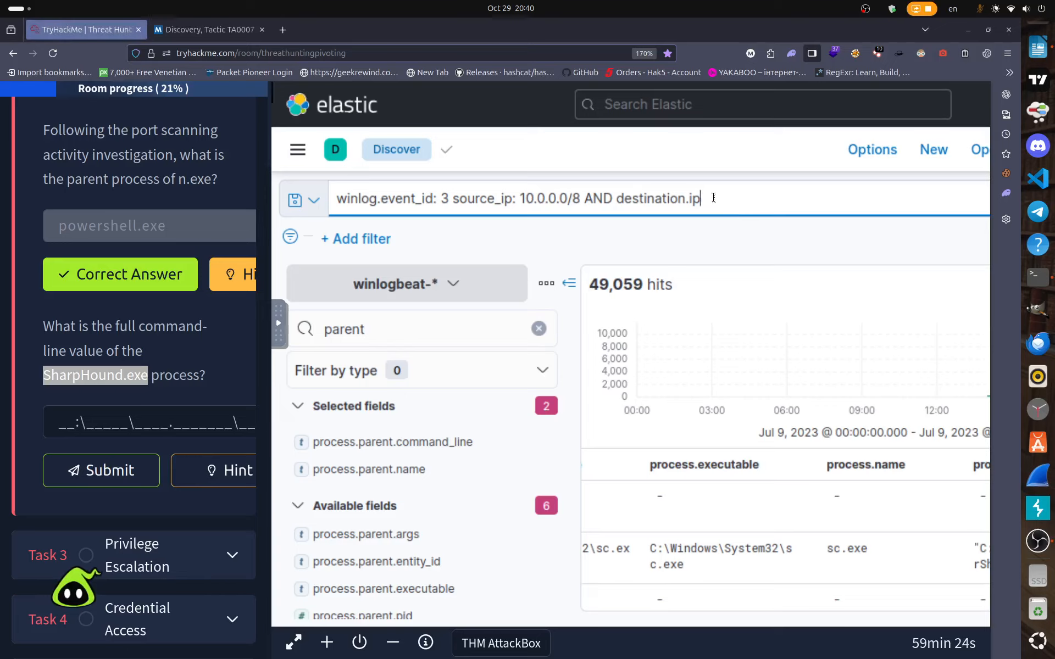
type(":")
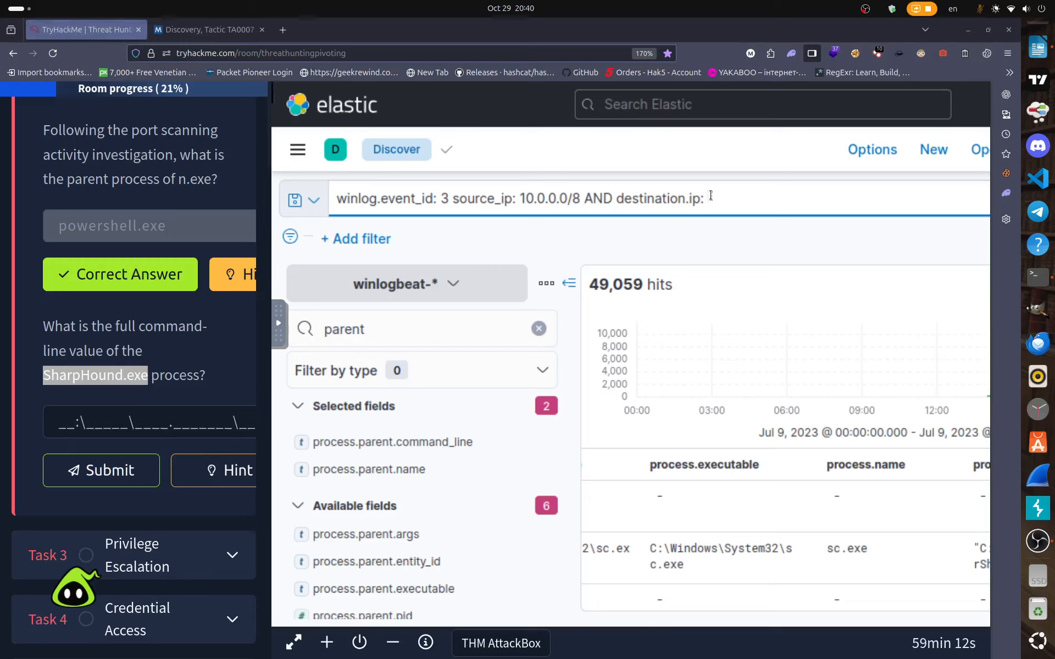
type("10.0")
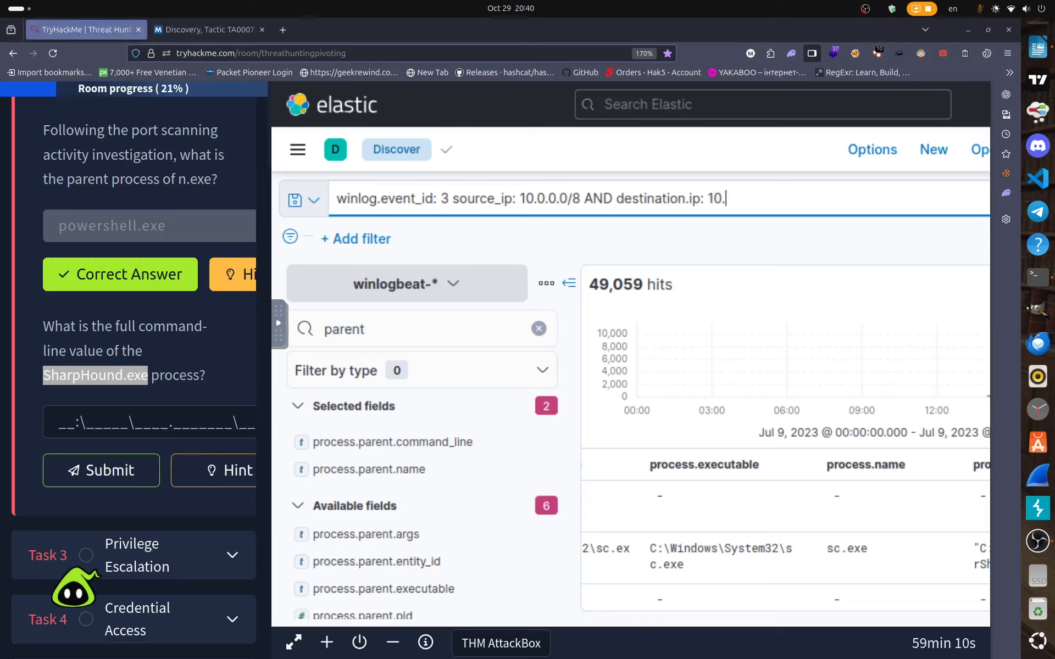
type(".0.0/8")
type("AND")
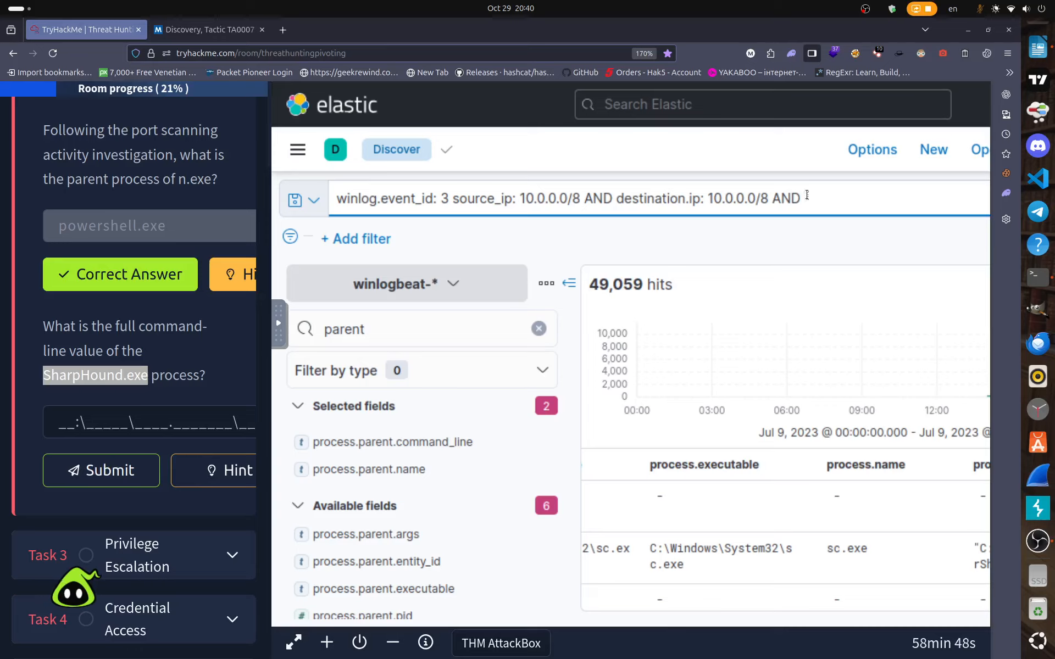
type(" destination.port")
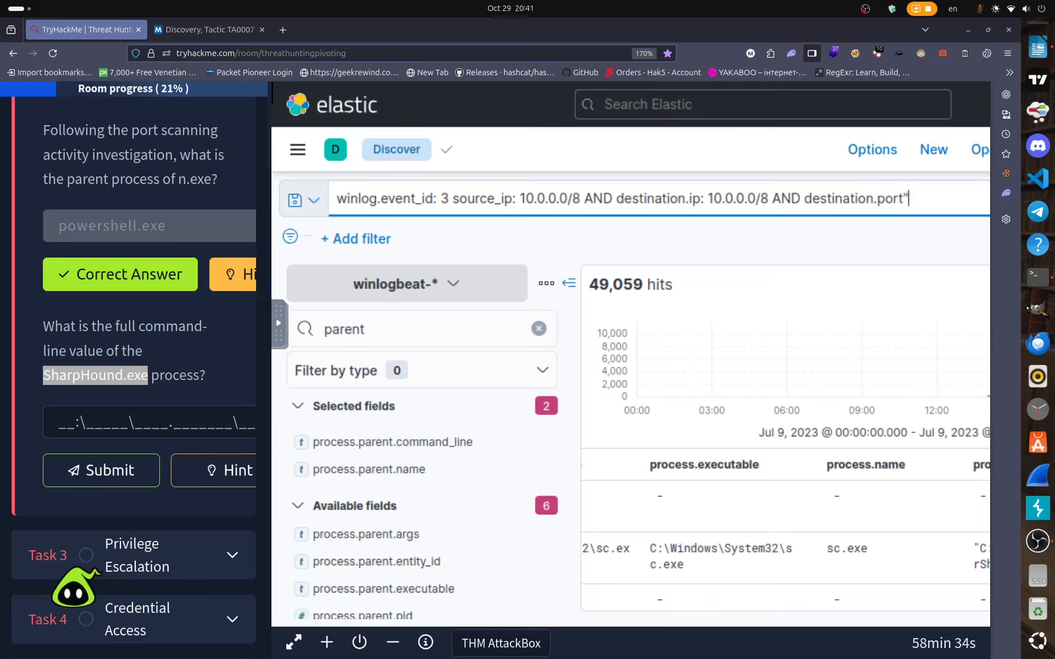
type(":")
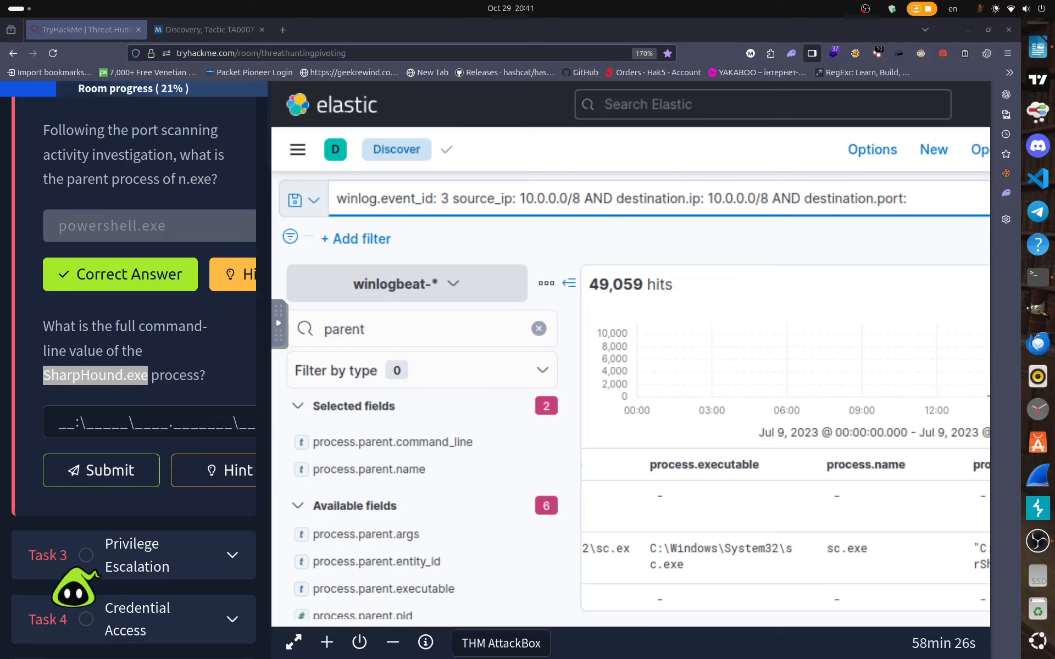
Copy '(389 OR 636) AND NOT process.name: mmc.exe' from the room's LDAP hunting query.
scroll(177, 410, "up", 8)
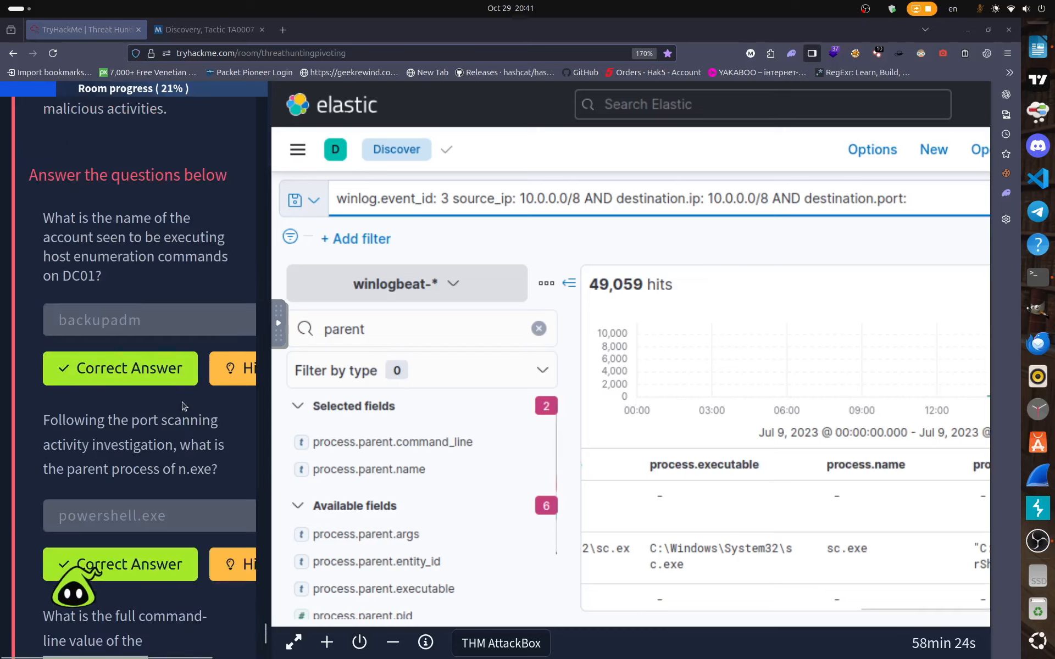
scroll(176, 410, "up", 10)
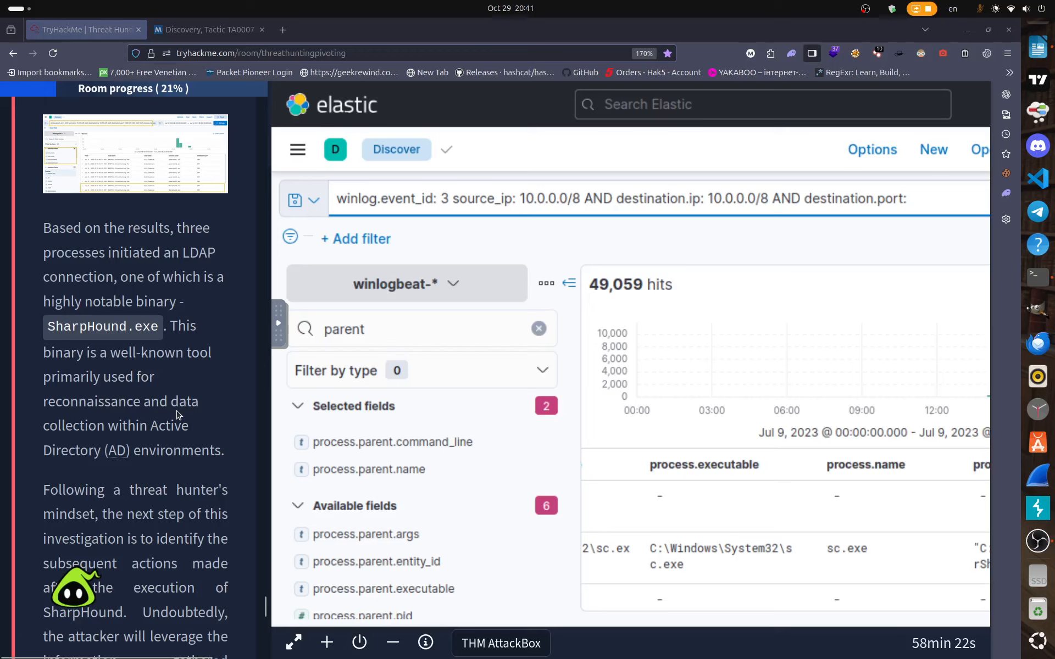
scroll(177, 415, "up", 6)
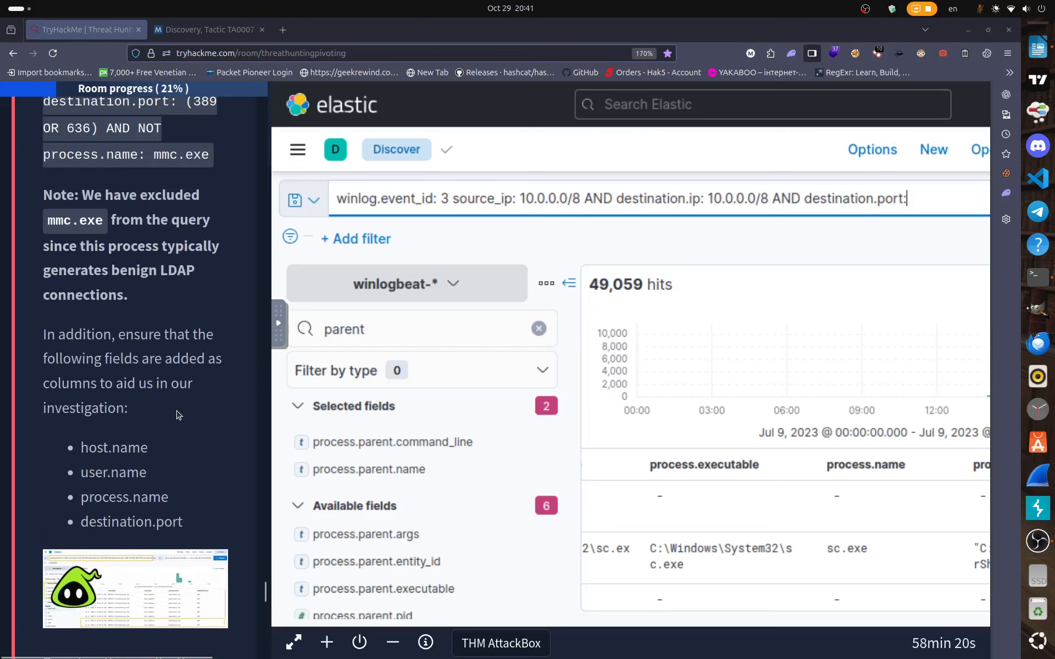
scroll(174, 411, "up", 3)
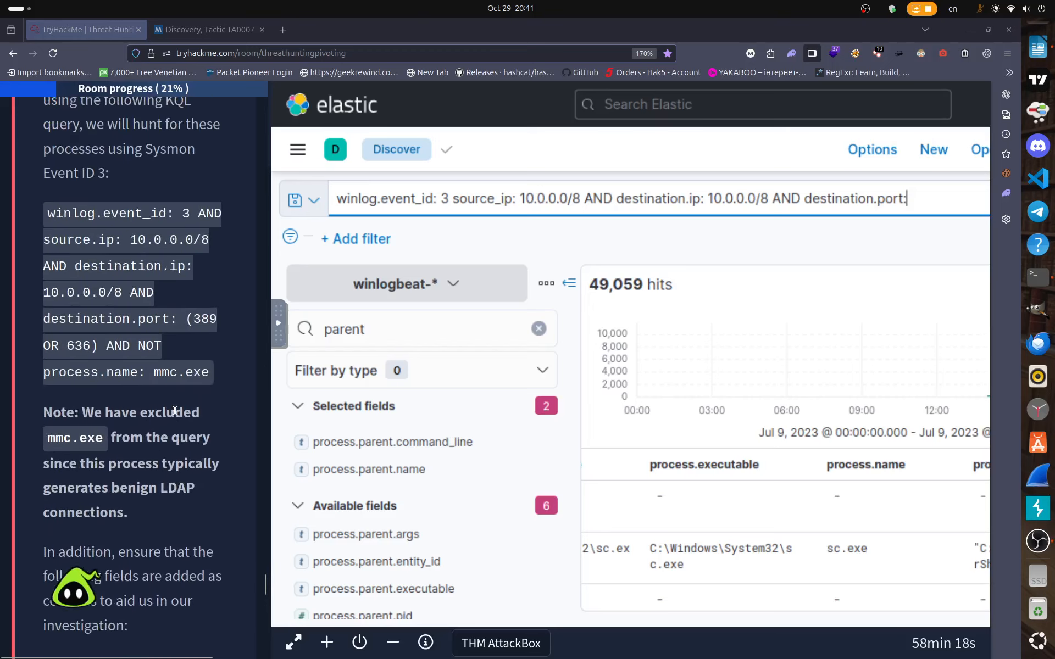
scroll(175, 411, "up", 3)
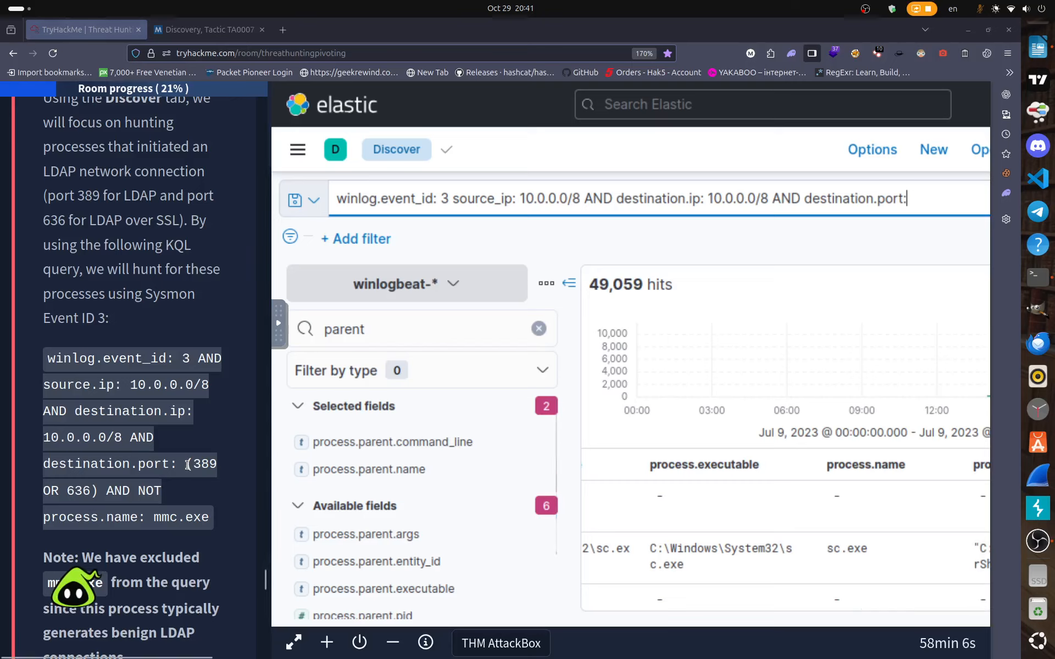
left_click_drag(187, 464, 214, 529)
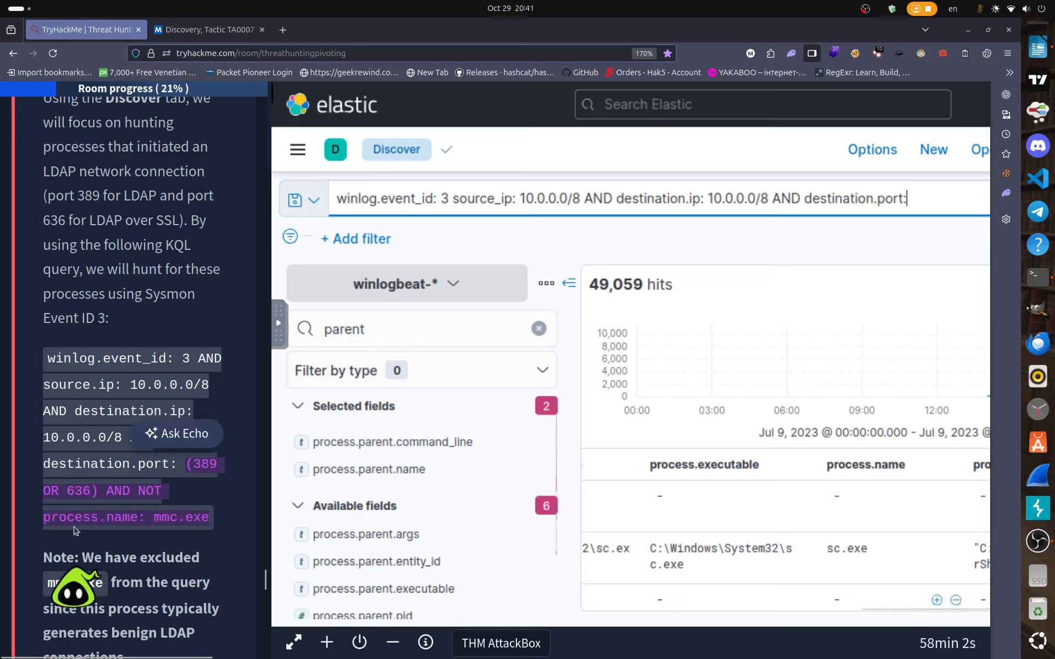
right_click(138, 518)
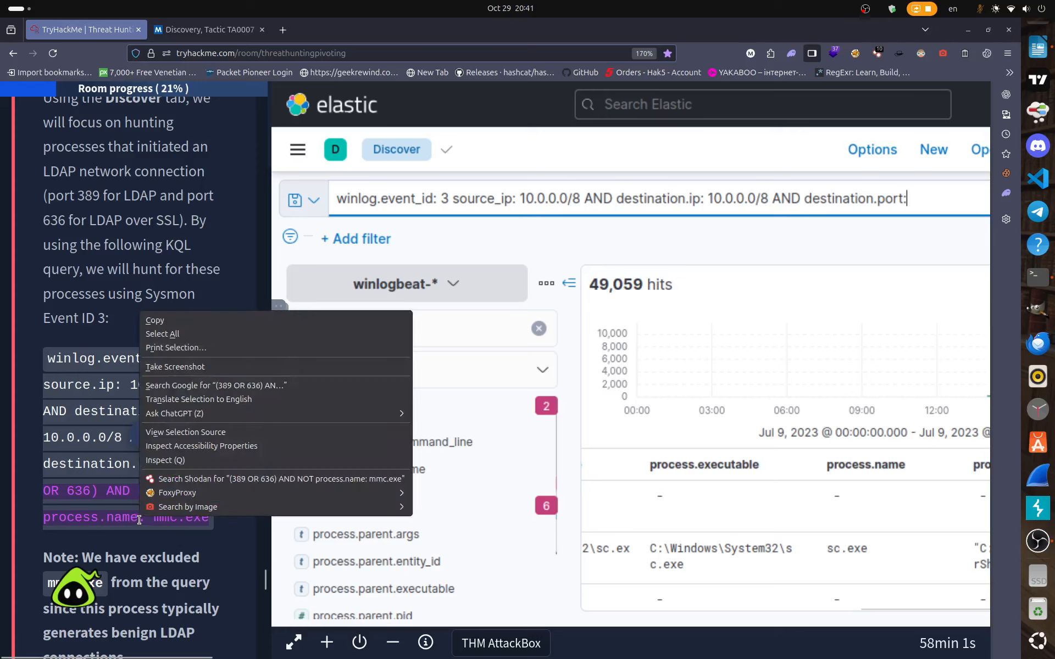
left_click(163, 321)
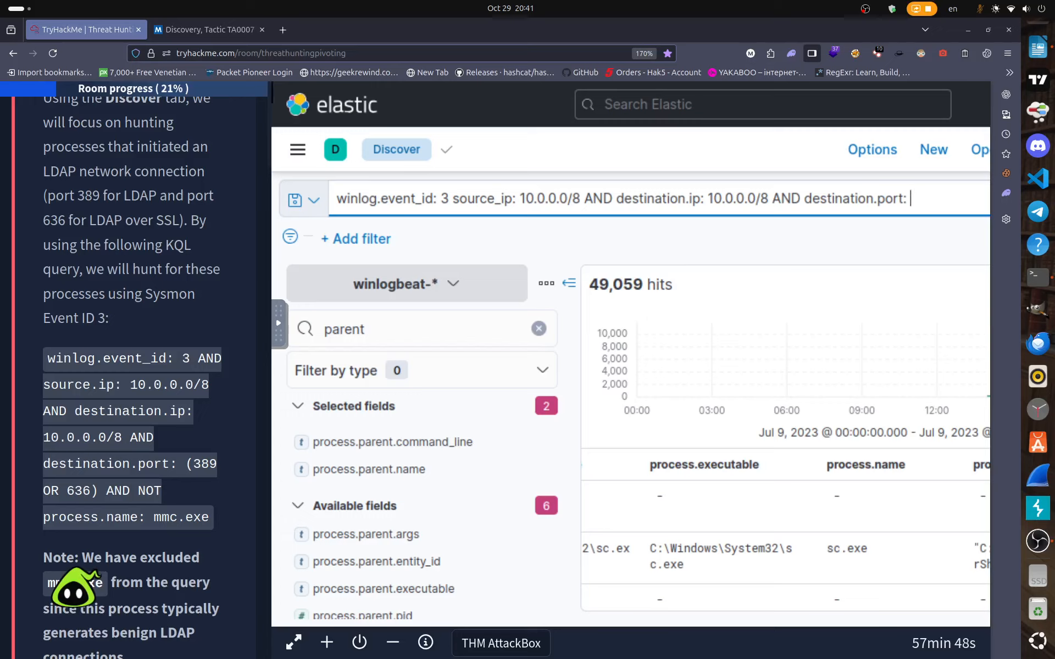
right_click(914, 199)
Append the destination.port: (389 OR 636) clause with the mmc.exe exclusion, then run the query.
left_click(958, 314)
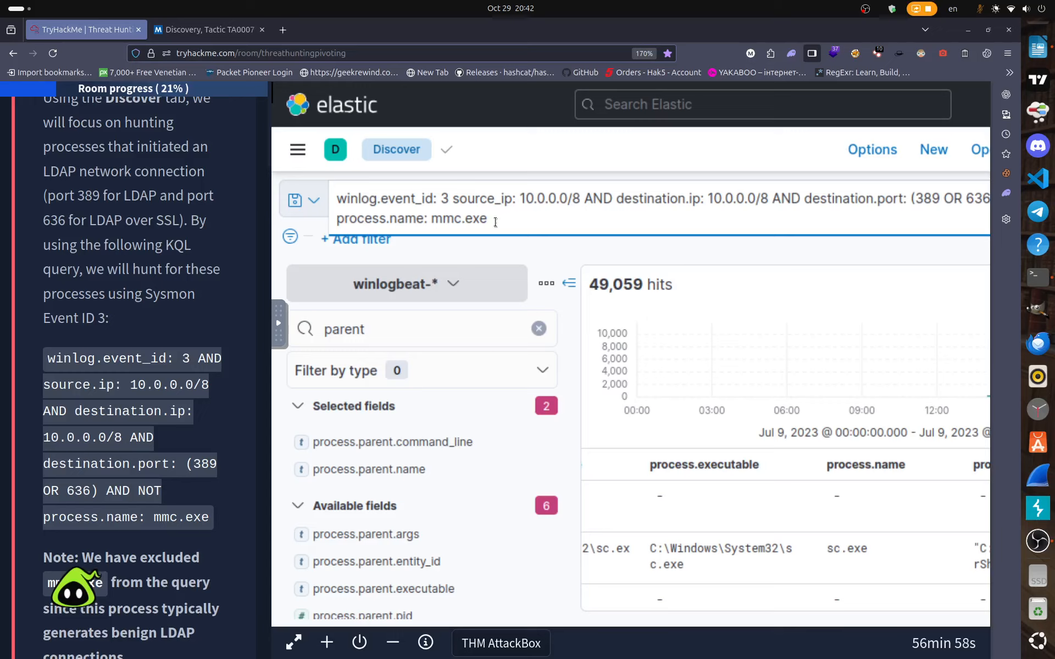
key("Return")
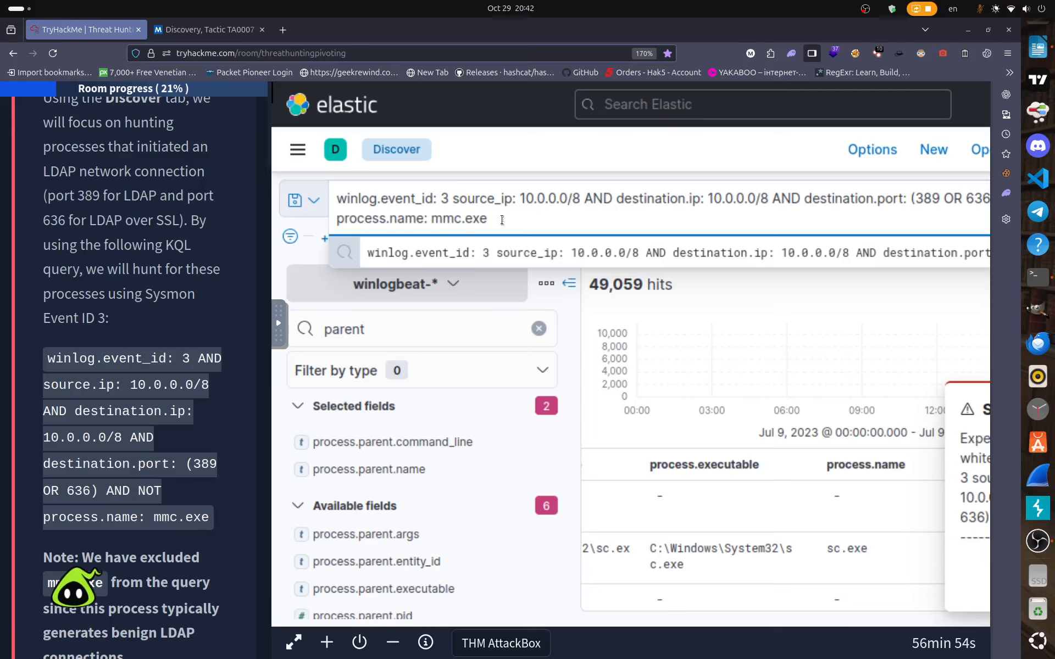
key("Return")
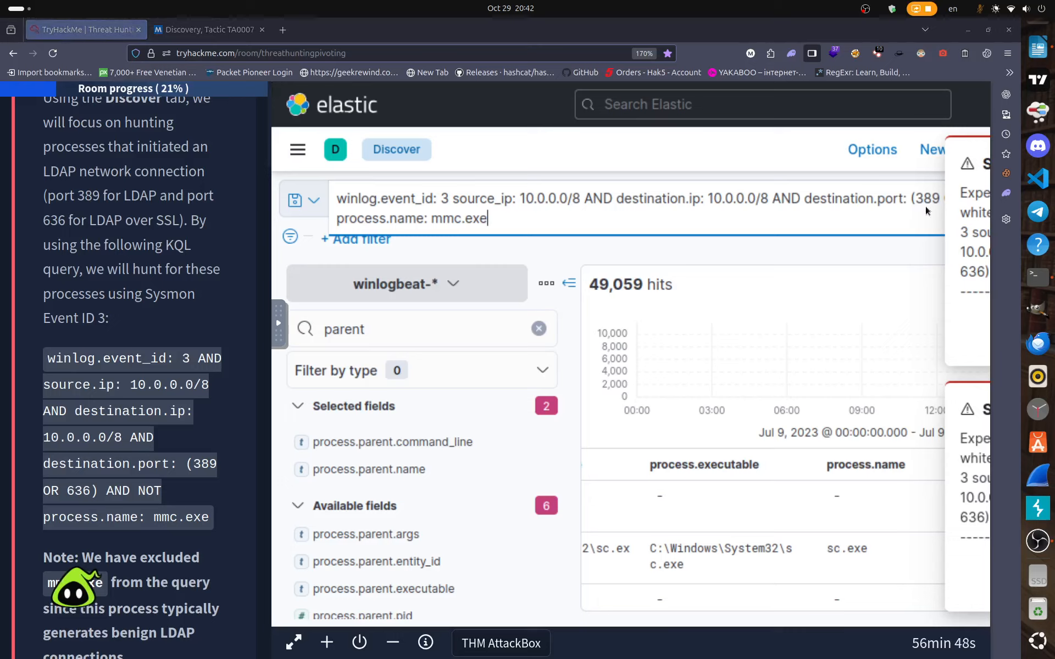
Leave full screen in the remote browser and close the developer tools panel.
left_click(593, 177)
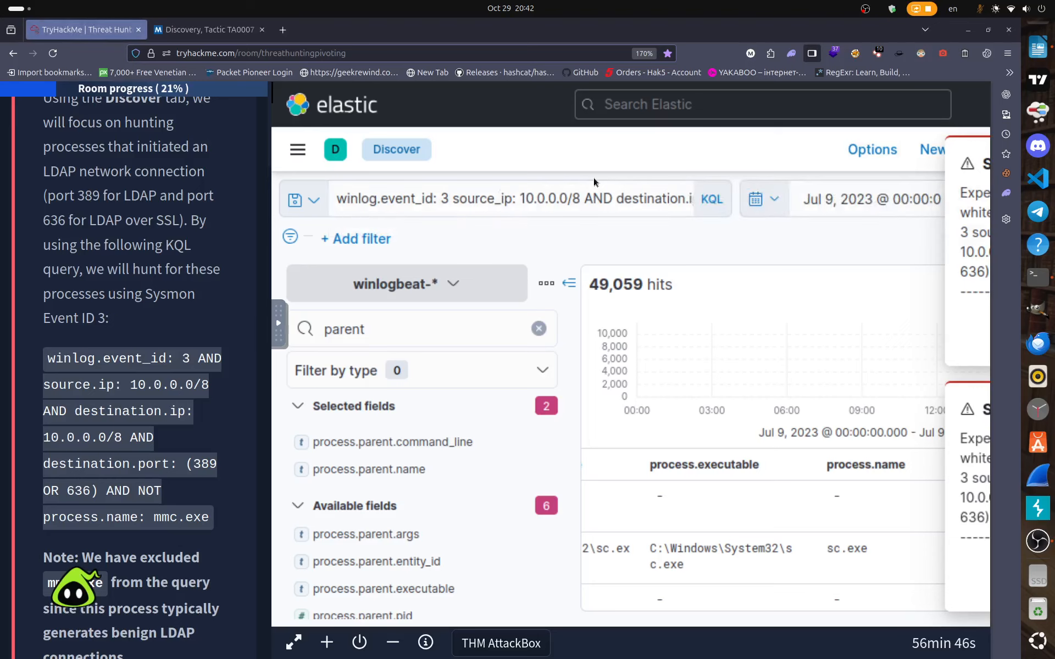
key("F11")
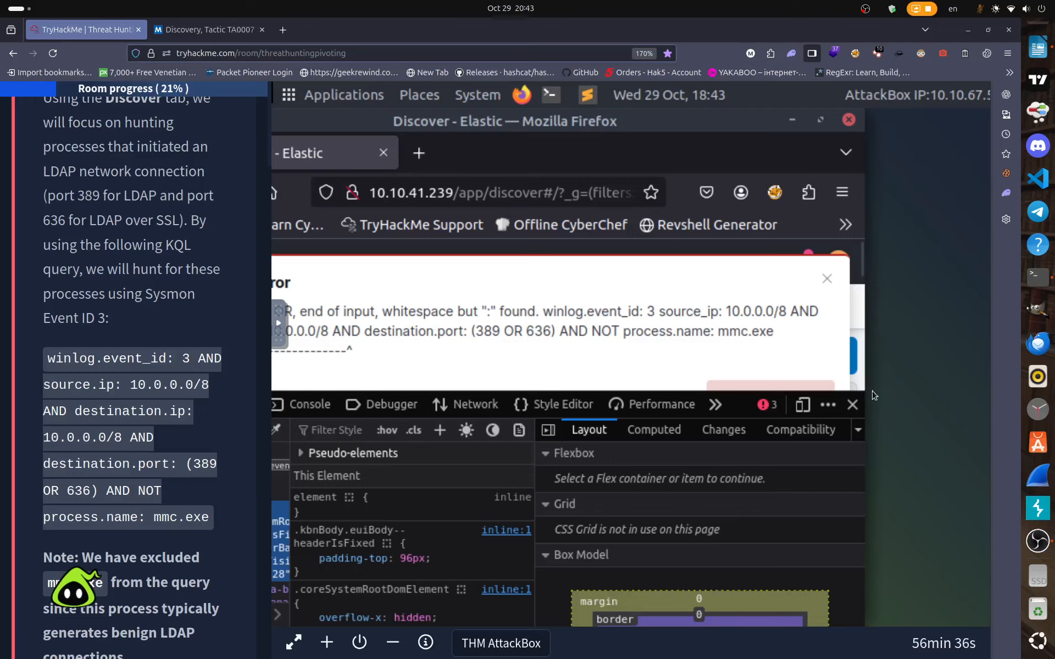
left_click(852, 404)
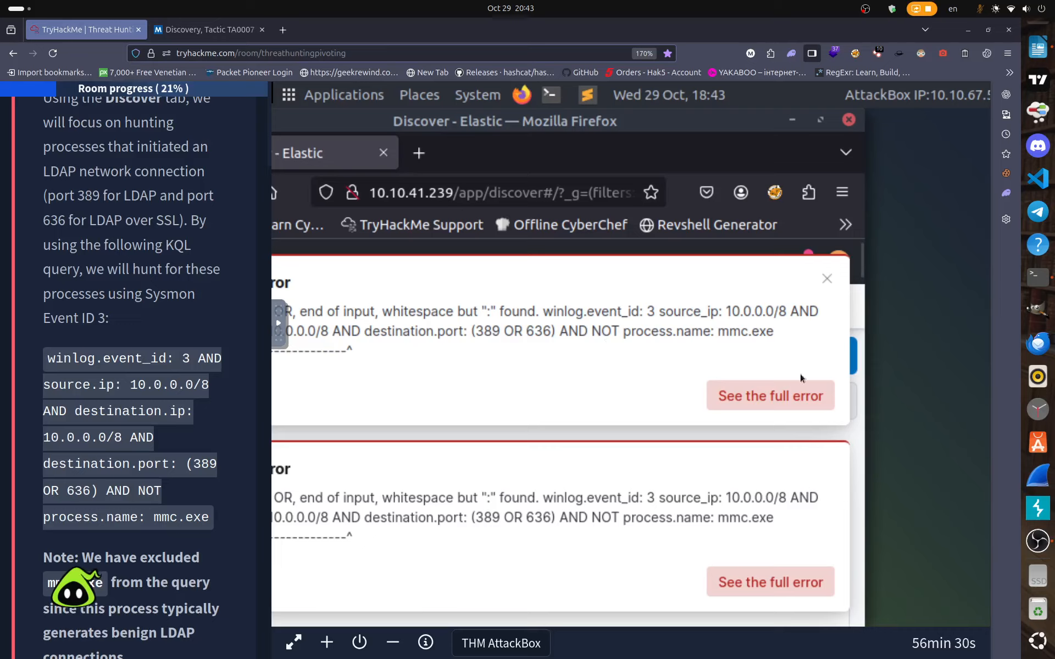
Dismiss both KQL syntax-error messages and return the browser to full screen.
left_click(827, 279)
left_click(825, 464)
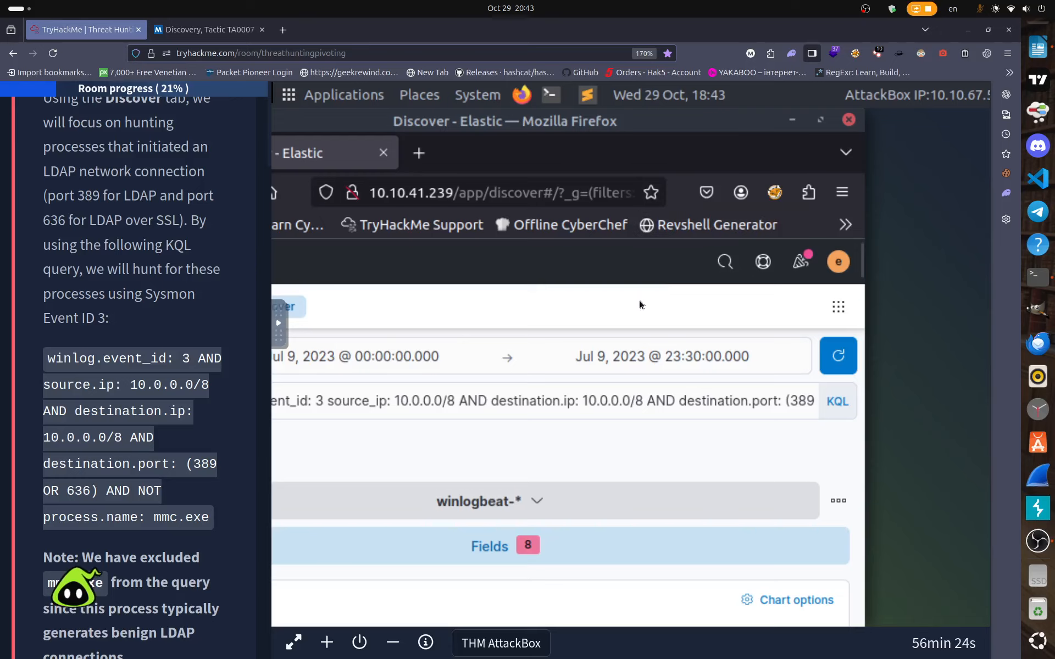
key("F11")
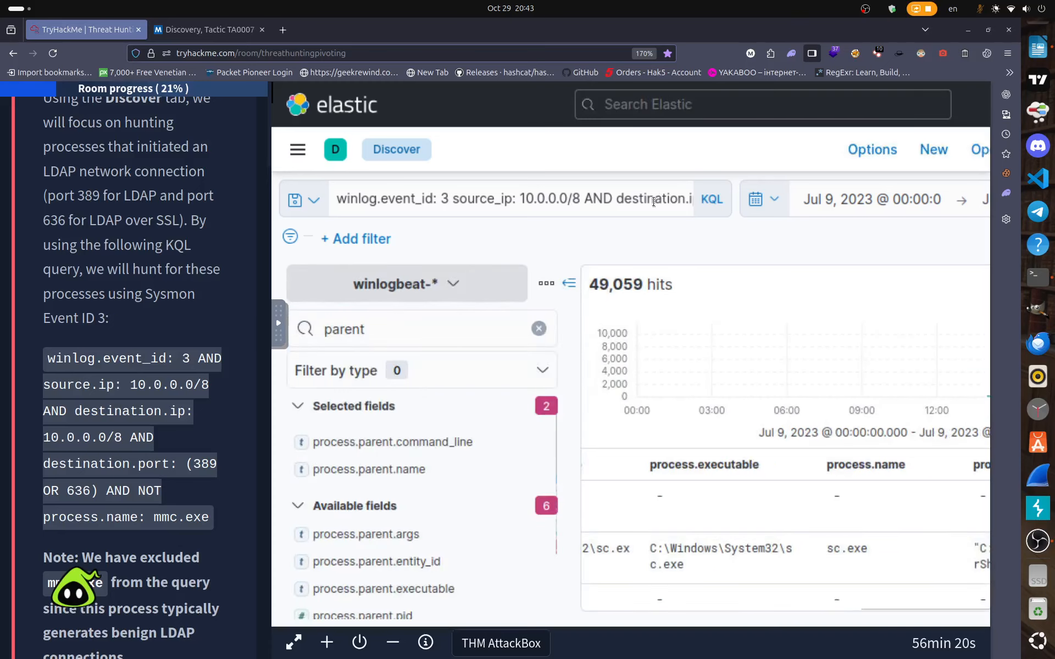
Insert AND after winlog.event_id: 3 in the LDAP query and submit it.
left_click(655, 198)
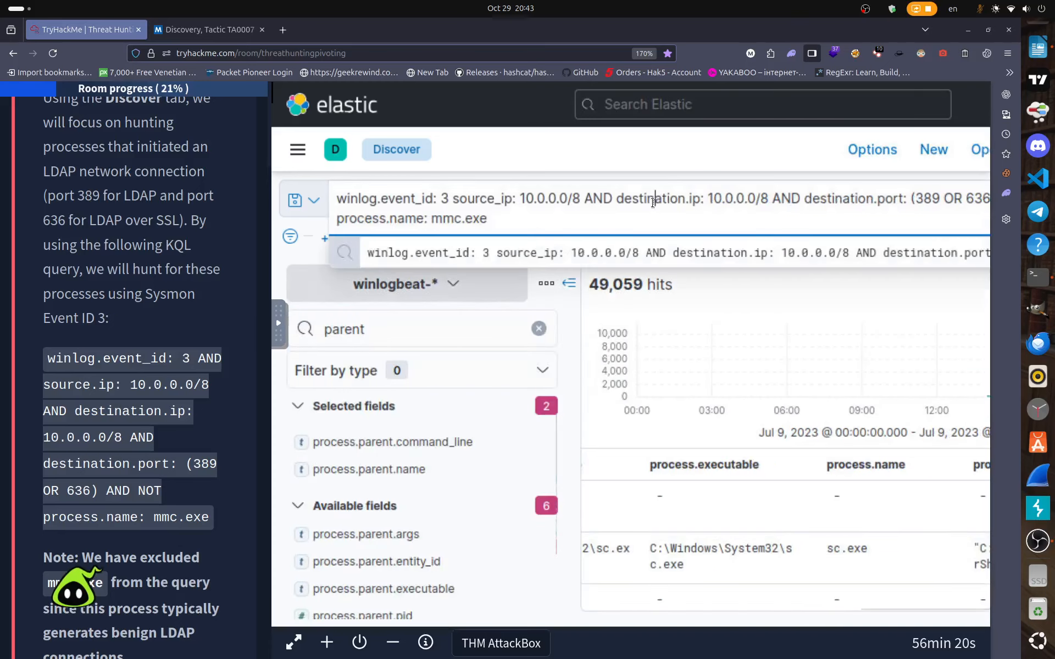
left_click(560, 265)
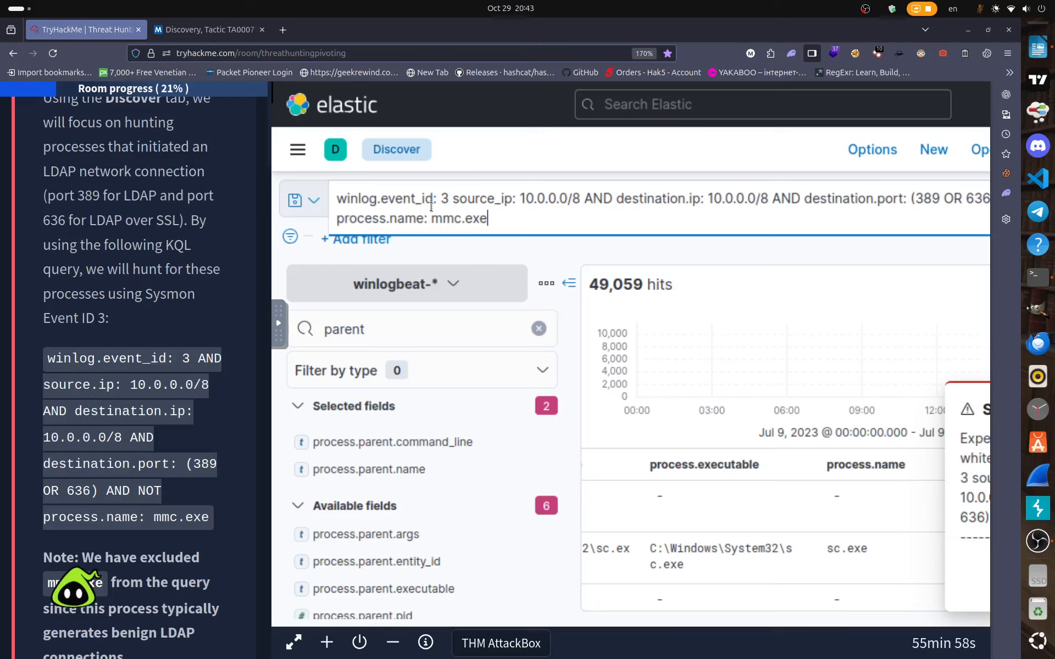
left_click(447, 200)
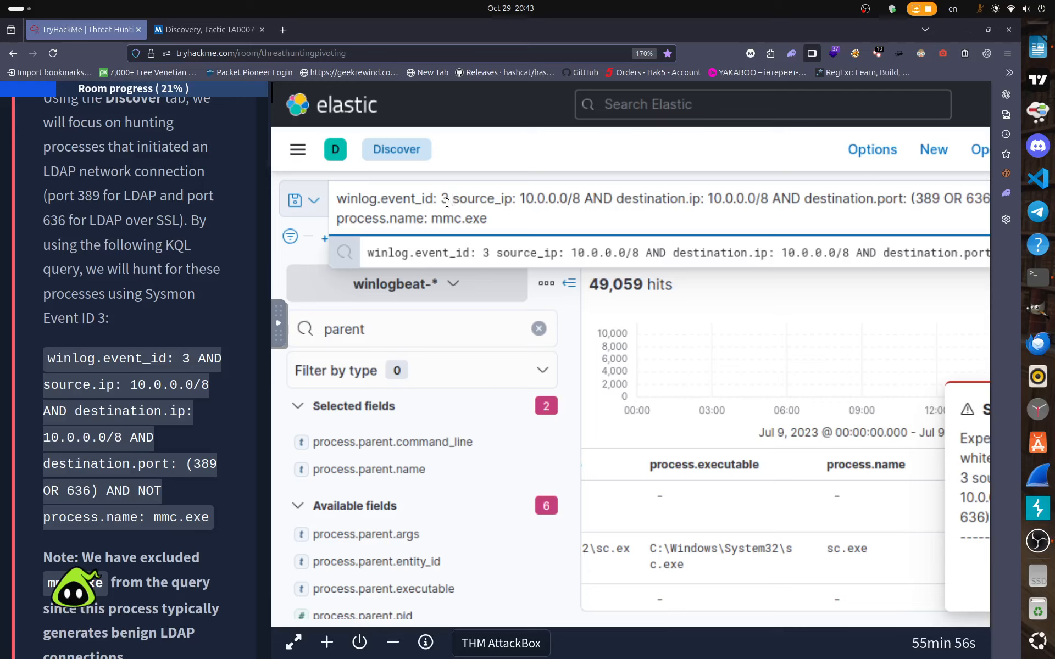
type("AND")
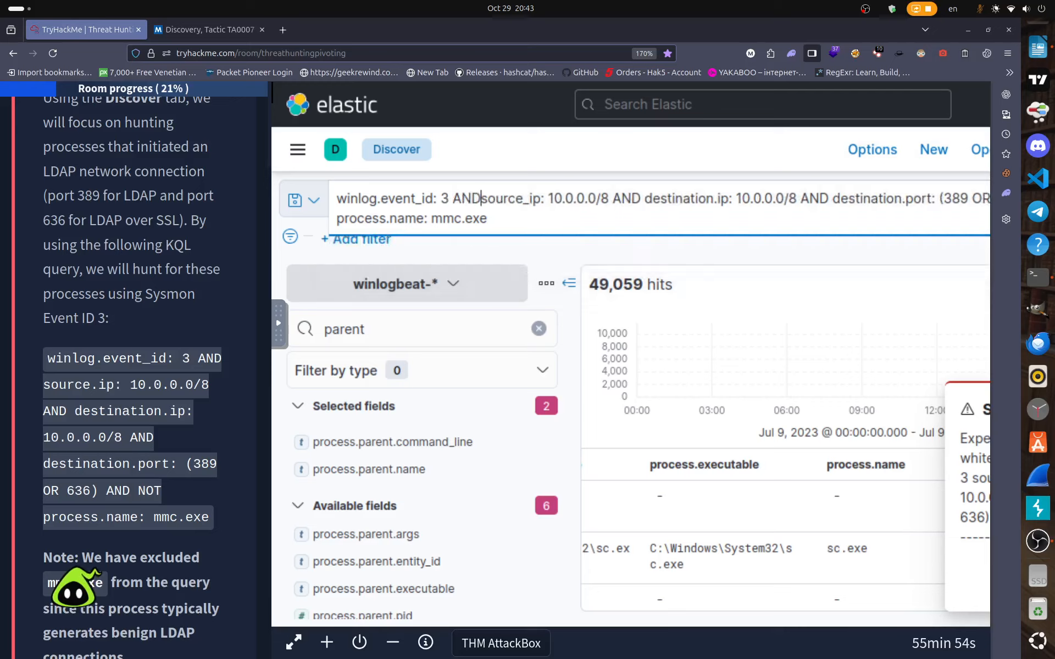
left_click(561, 216)
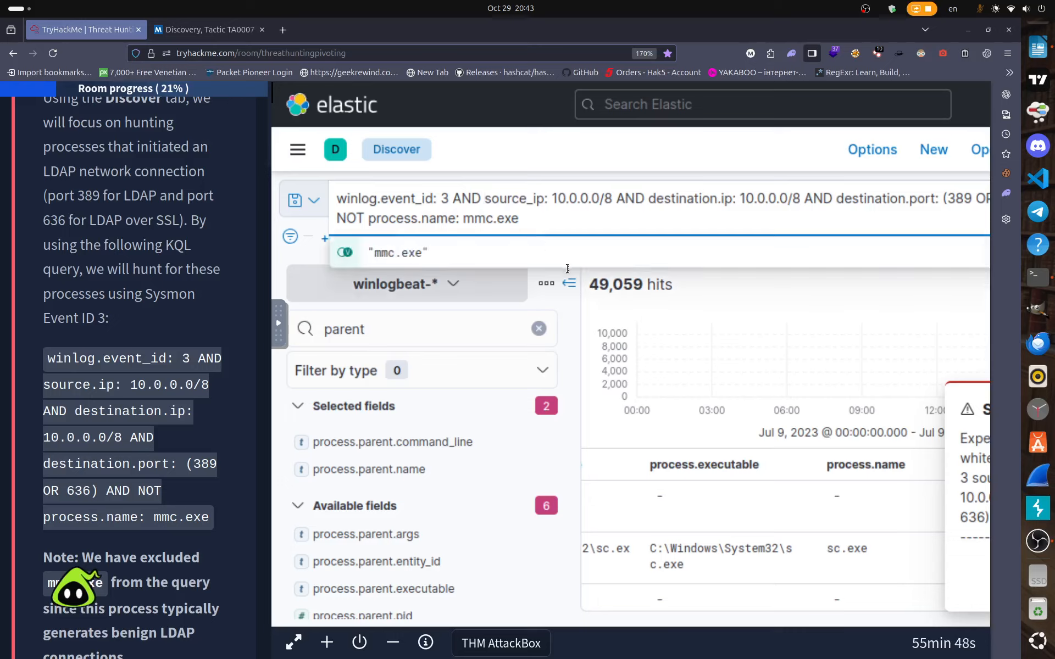
key("Return")
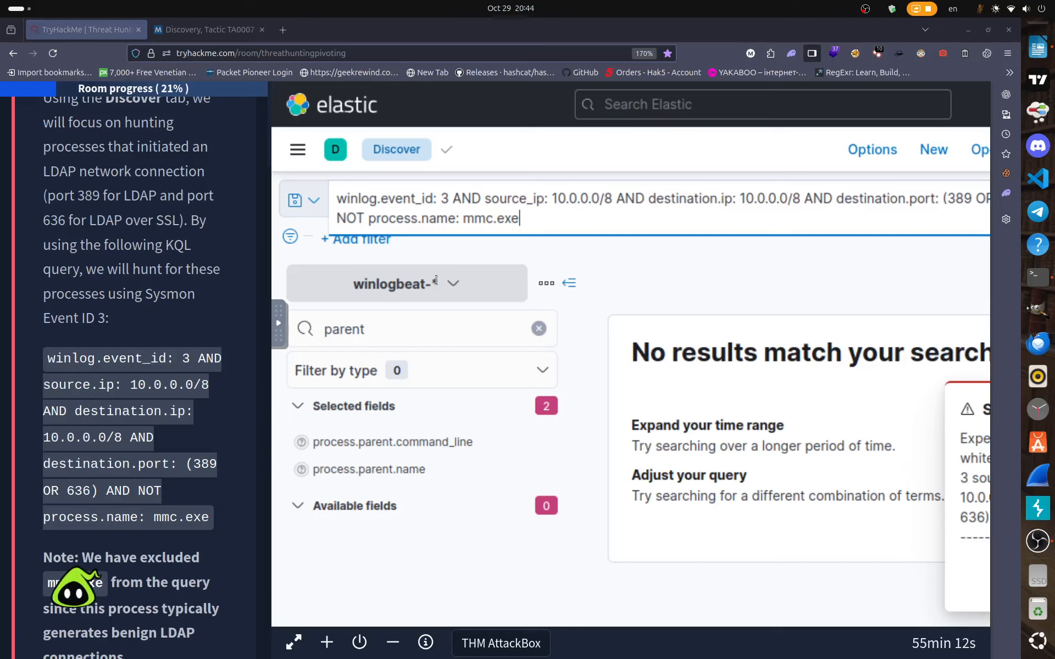
Rerun the corrected query, which returns no results and flags the colon after source_ip.
left_click_drag(519, 219, 333, 193)
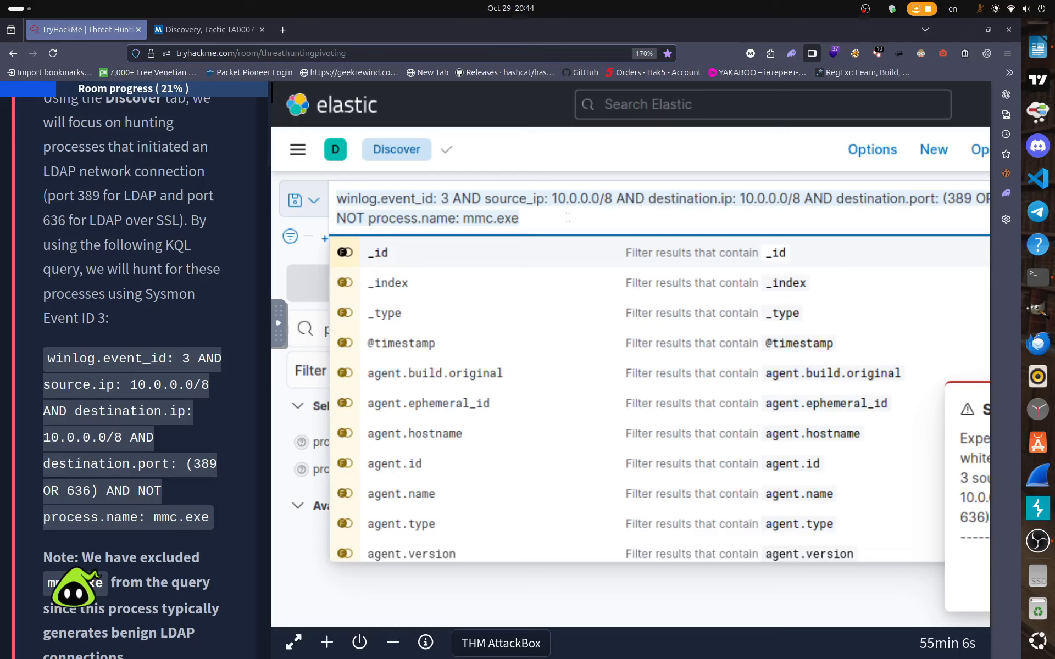
left_click(548, 220)
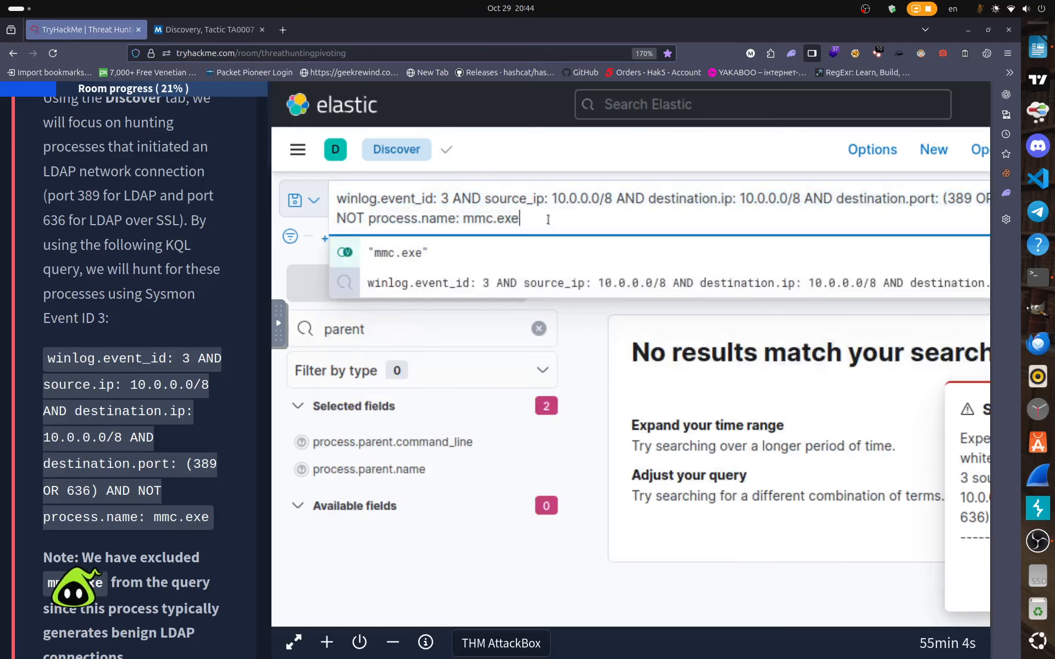
left_click(558, 288)
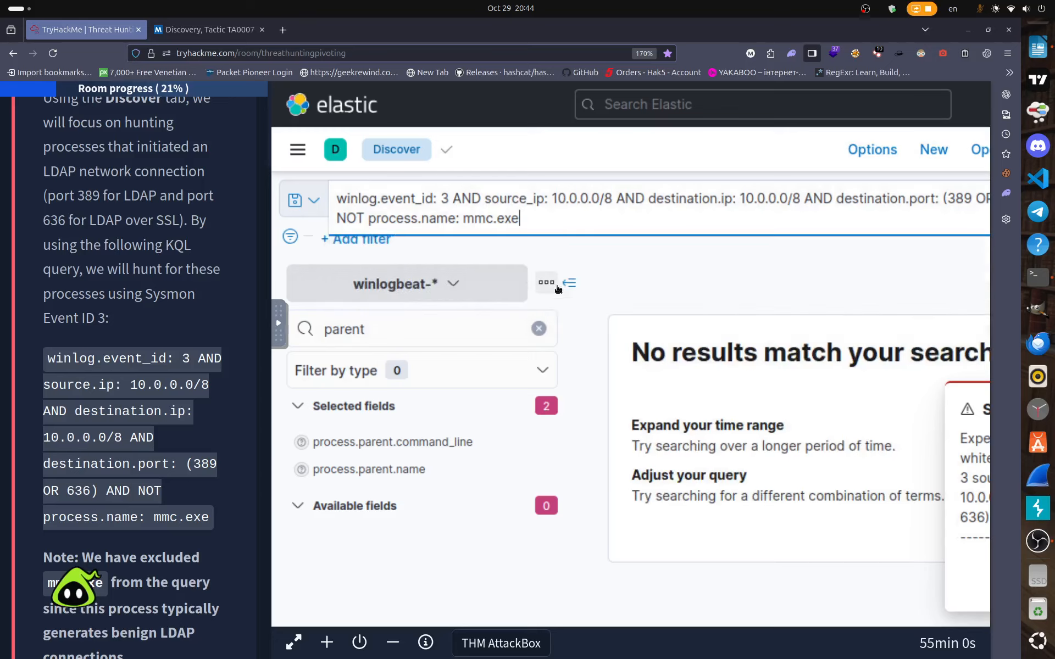
left_click(552, 220)
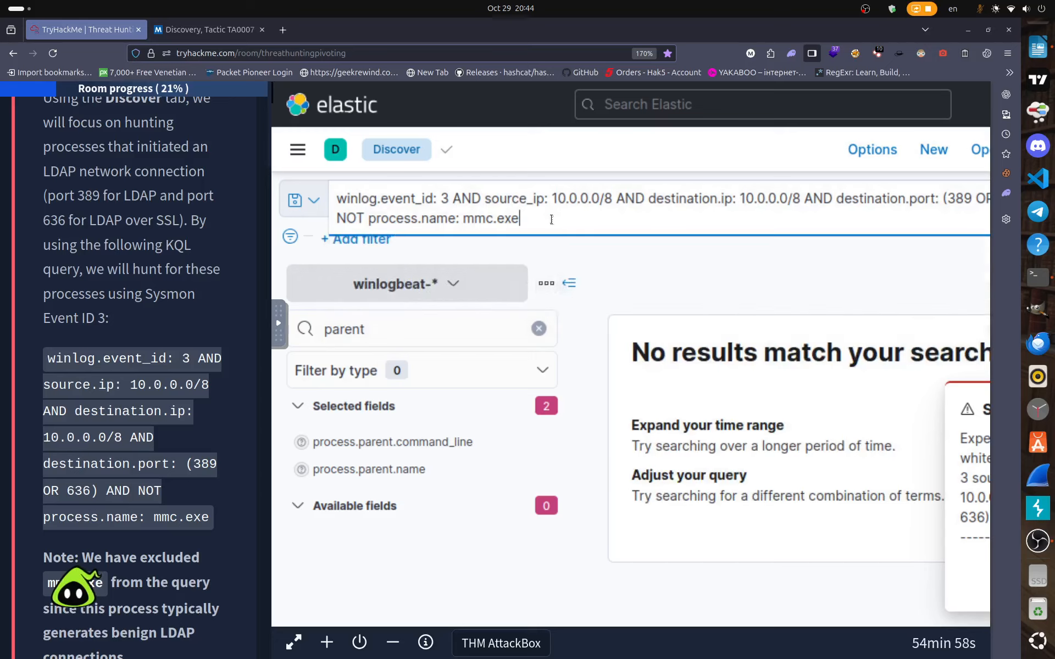
key("Return")
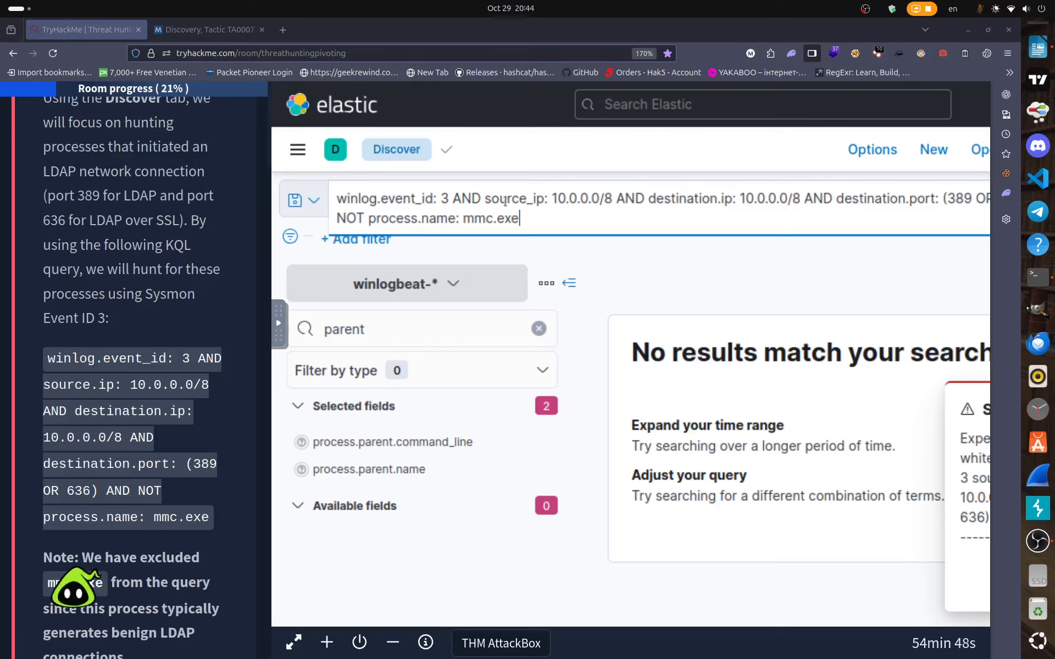
left_click(687, 161)
key("F11")
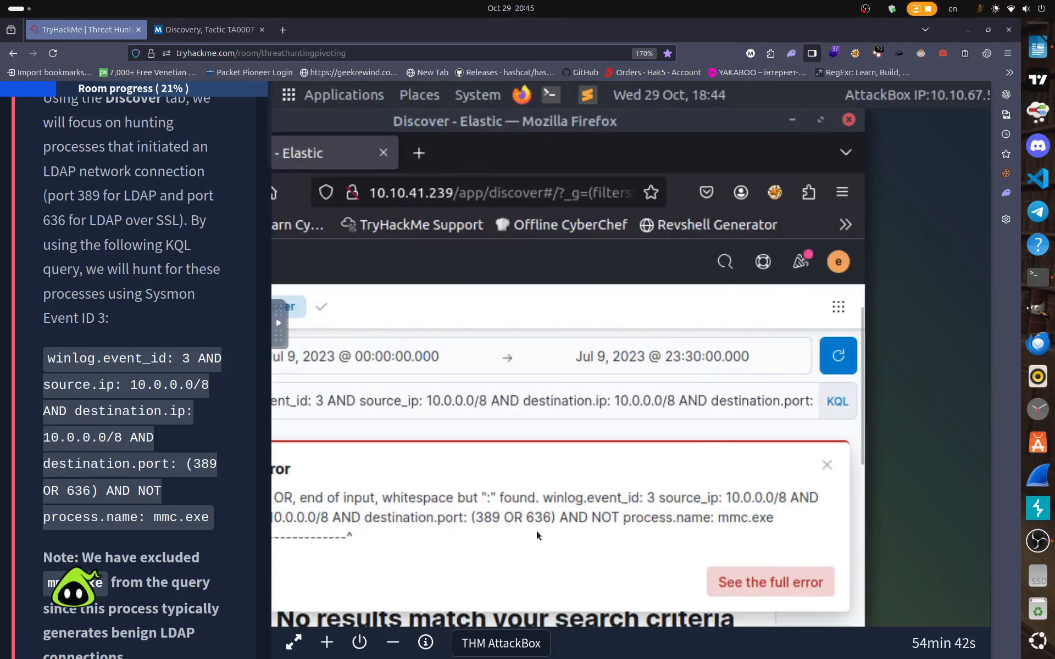
Dismiss the leftover syntax-error message and refresh the Discover results.
left_click(827, 465)
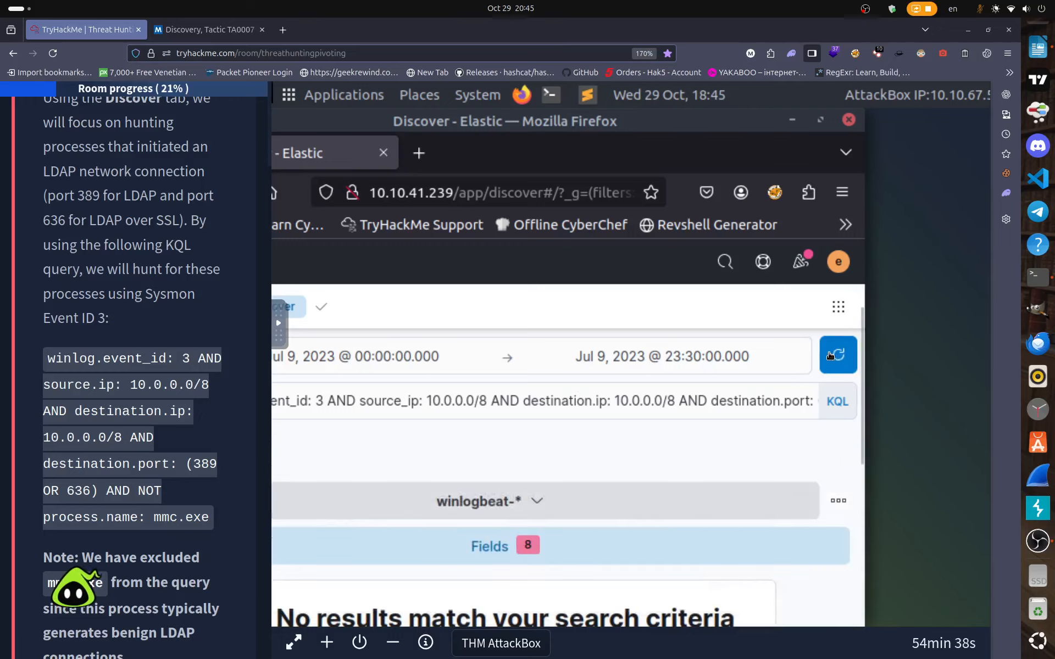
left_click(829, 355)
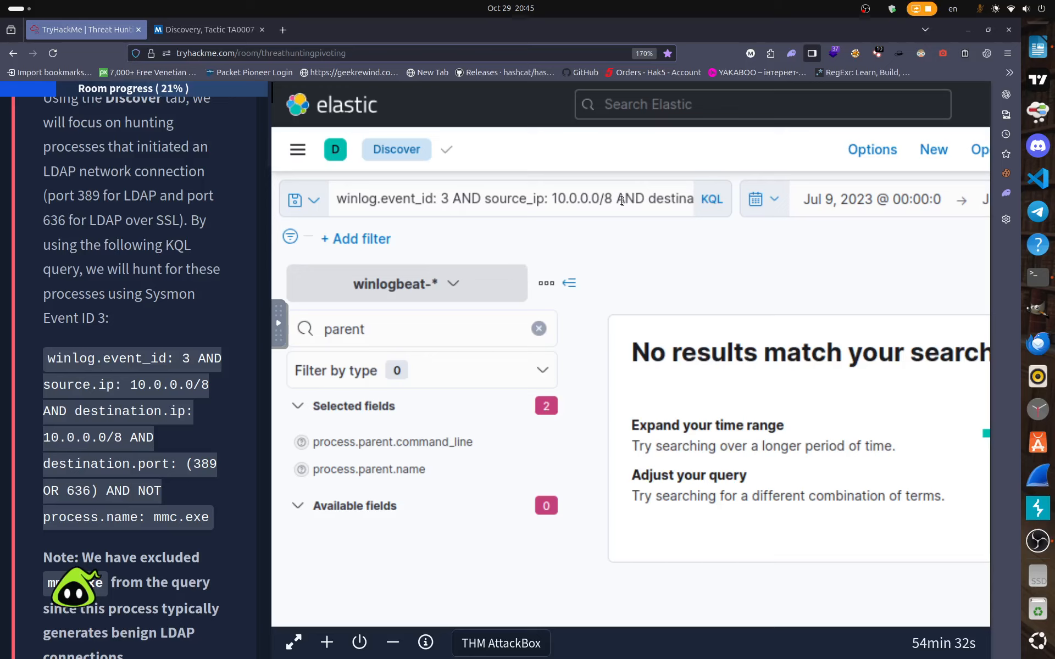
left_click(621, 201)
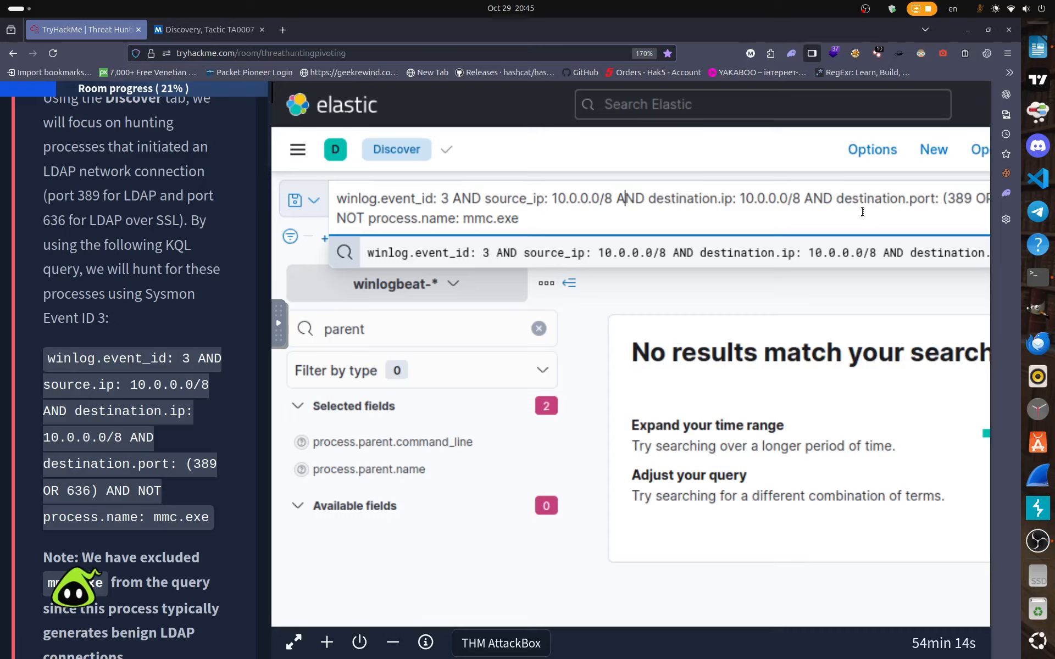
Check the destination.port (389 OR 636) part of the LDAP query, which still matches nothing.
left_click(767, 216)
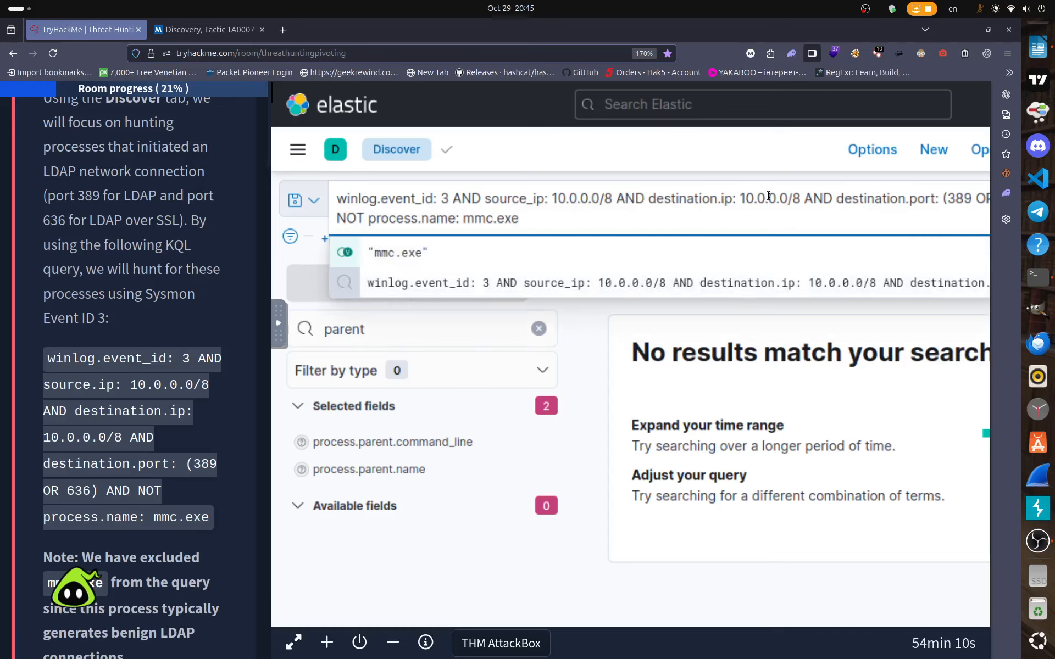
left_click(772, 199)
key("Right")
key("Right")
key("Right")
key("Right")
key("Right")
key("Right")
key("Right")
key("Right")
key("Right")
key("Right")
key("Right")
key("Right")
key("Right")
key("Right")
key("Right")
key("Right")
key("Right")
key("Right")
key("Right")
key("Right")
key("Right")
key("Right")
key("Right")
key("Right")
key("Right")
key("Right")
key("Right")
key("Right")
key("Right")
key("Right")
key("Right")
key("Right")
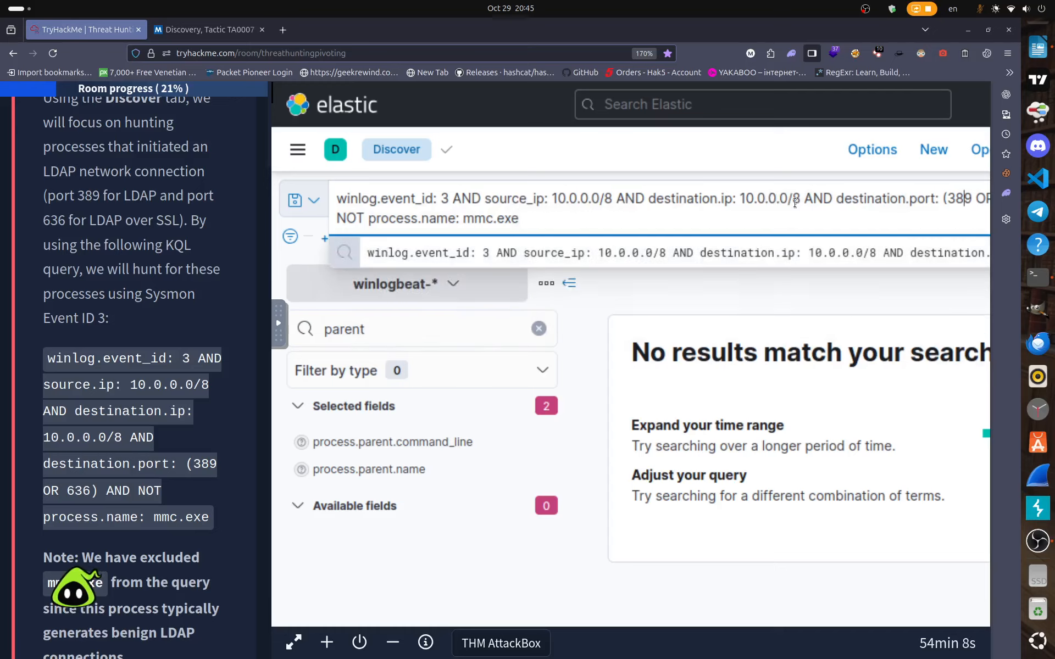
key("Right")
key("Right")
key("Right")
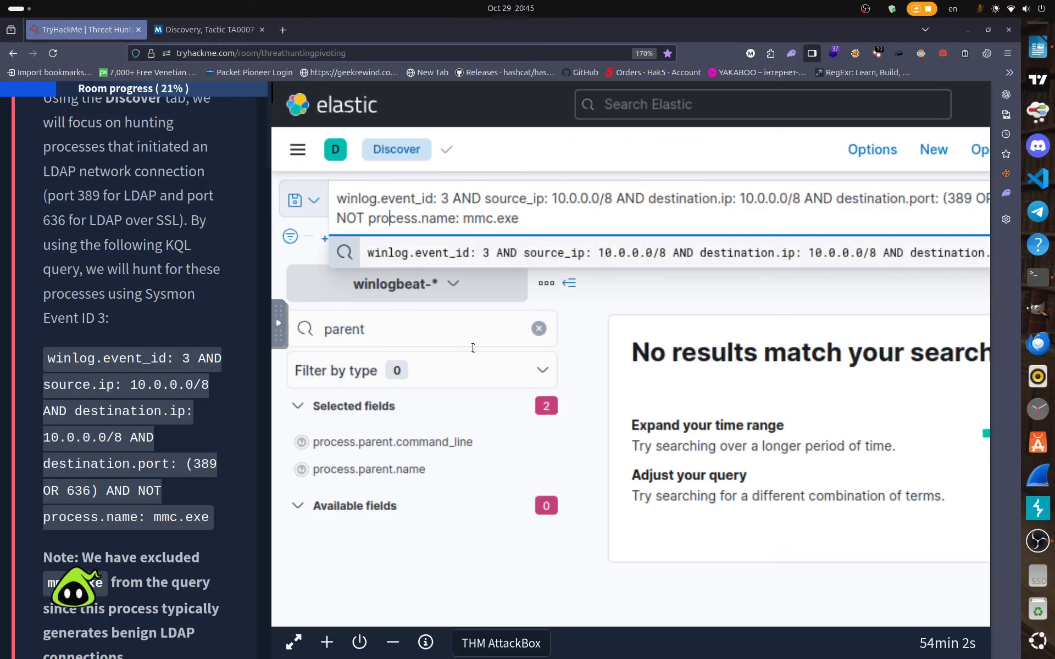
key("F11")
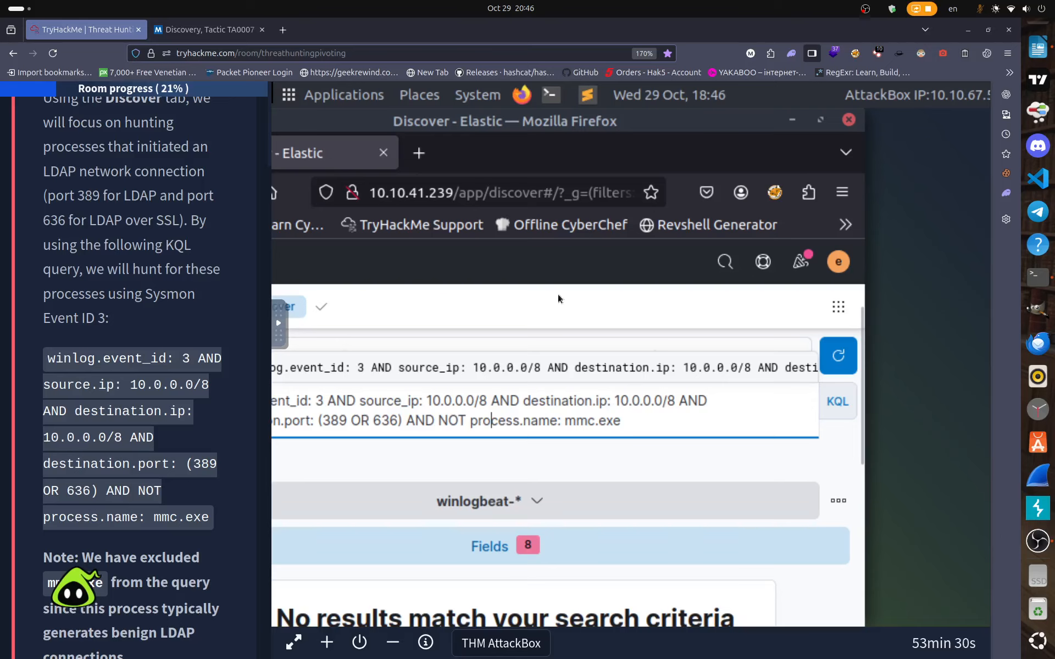
Rerun the recent winlog.event_id: 3 AND source_ip: 10.0.0.0/8 query from the suggestions.
left_click(554, 275)
key("F11")
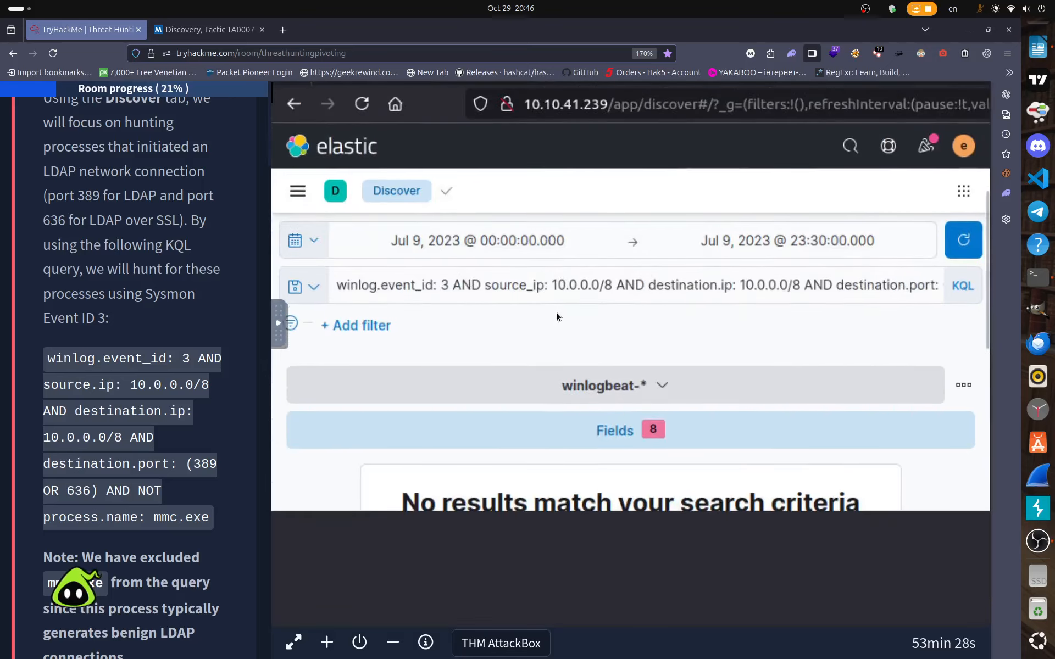
left_click(596, 198)
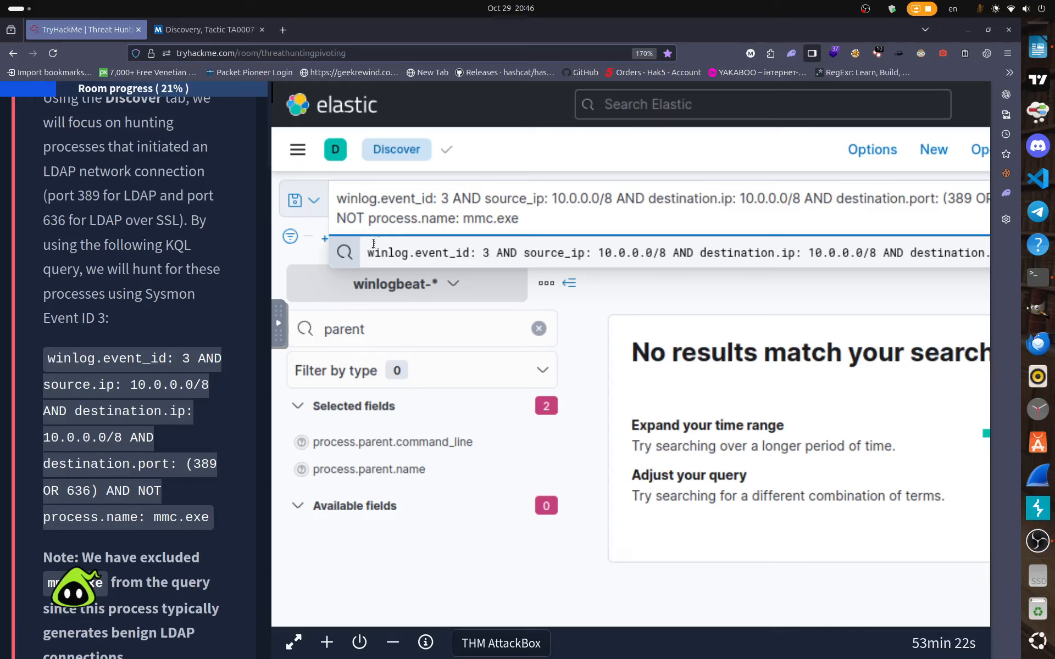
left_click(475, 254)
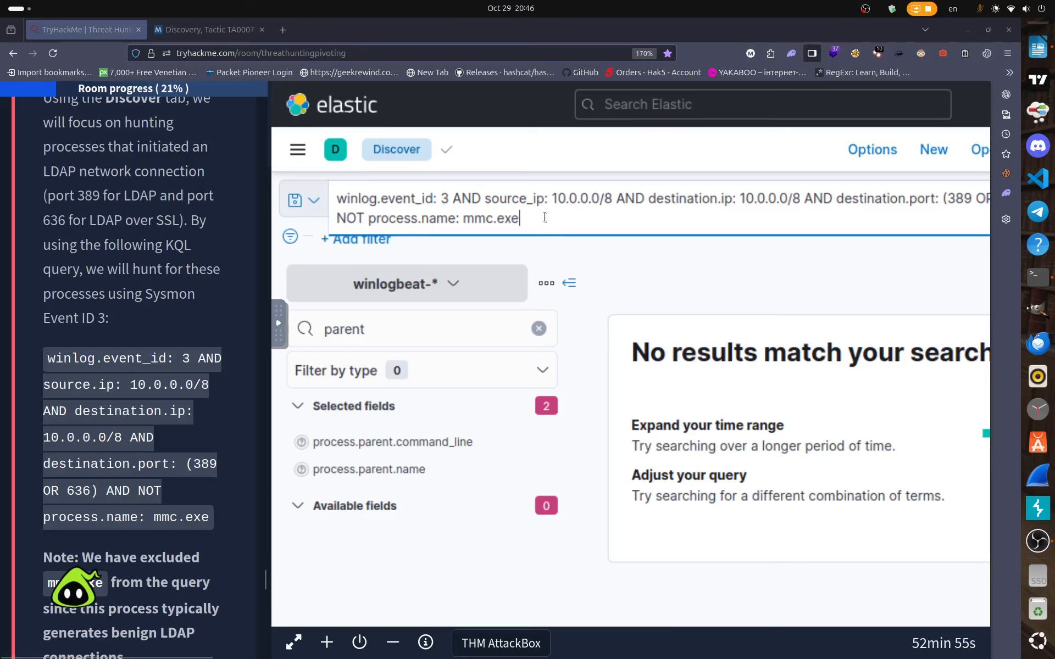
Replace the query with the tutorial's exact source.ip LDAP hunting query, returning 10 hits.
left_click_drag(543, 219, 337, 199)
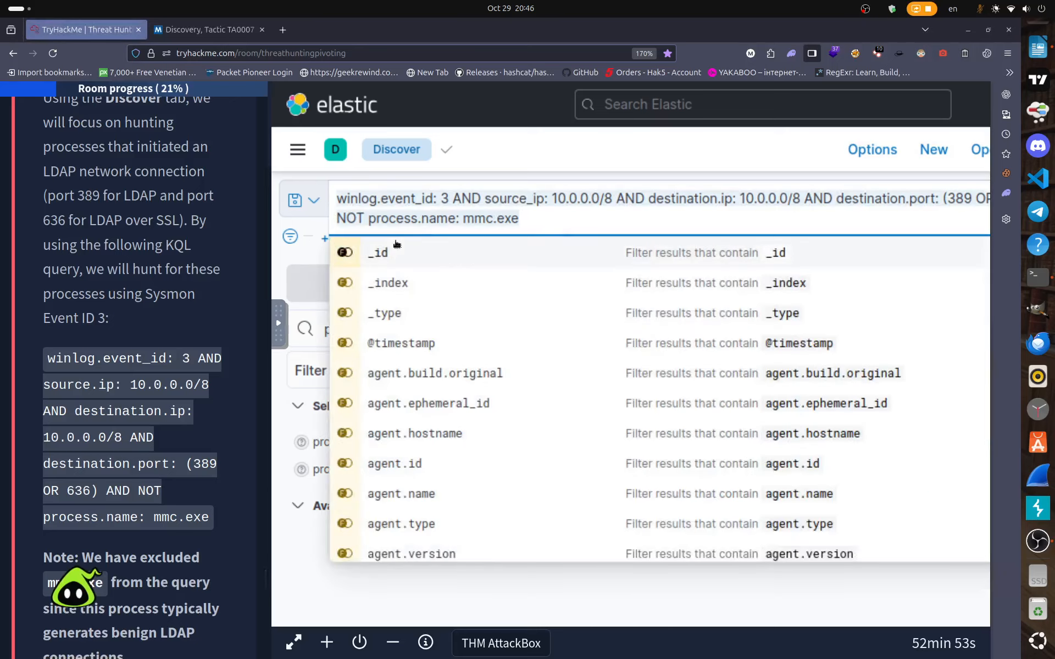
key("BackSpace")
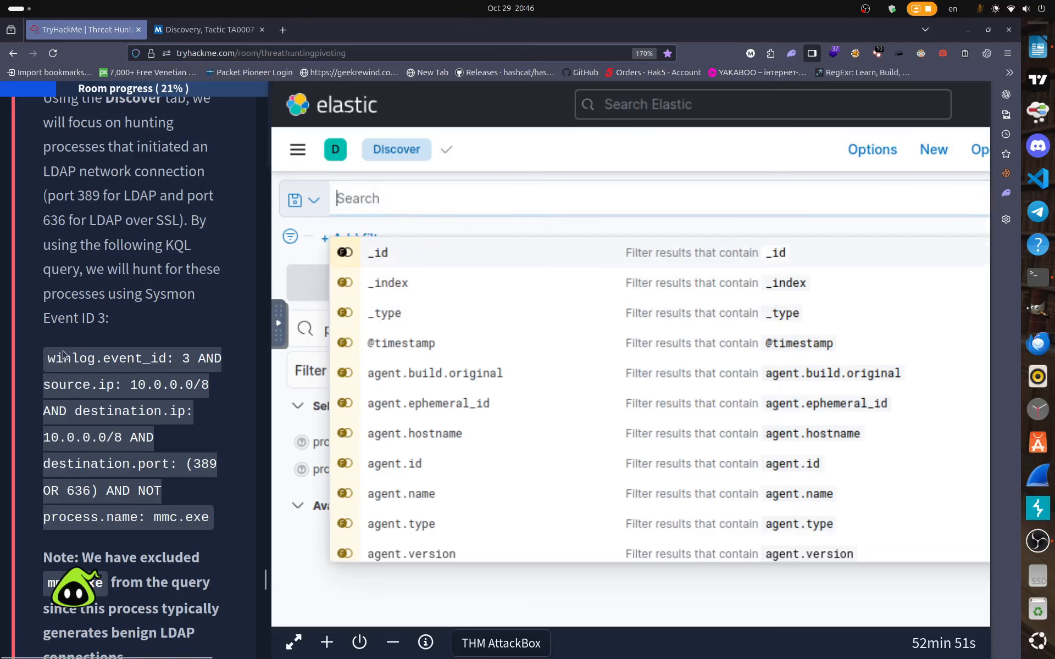
left_click_drag(46, 358, 211, 521)
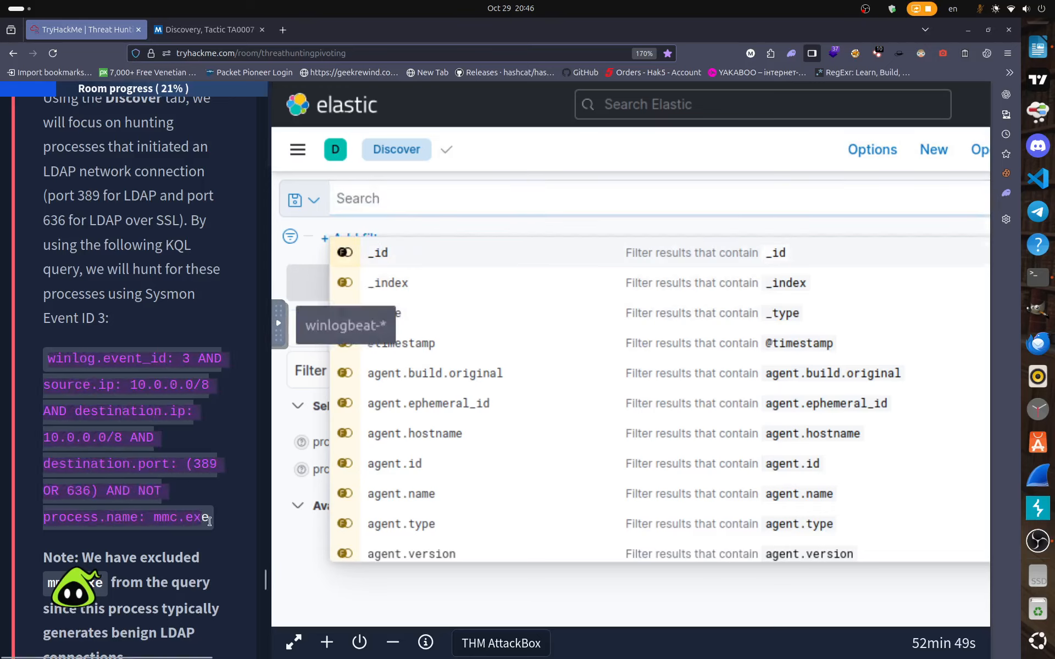
right_click(198, 311)
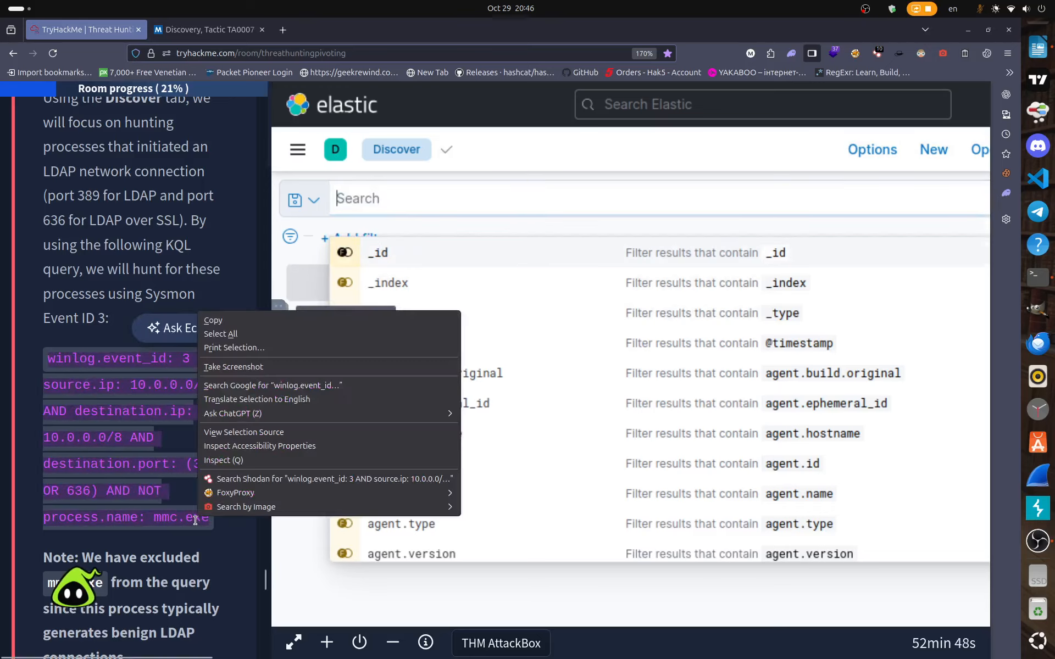
left_click(229, 320)
right_click(368, 198)
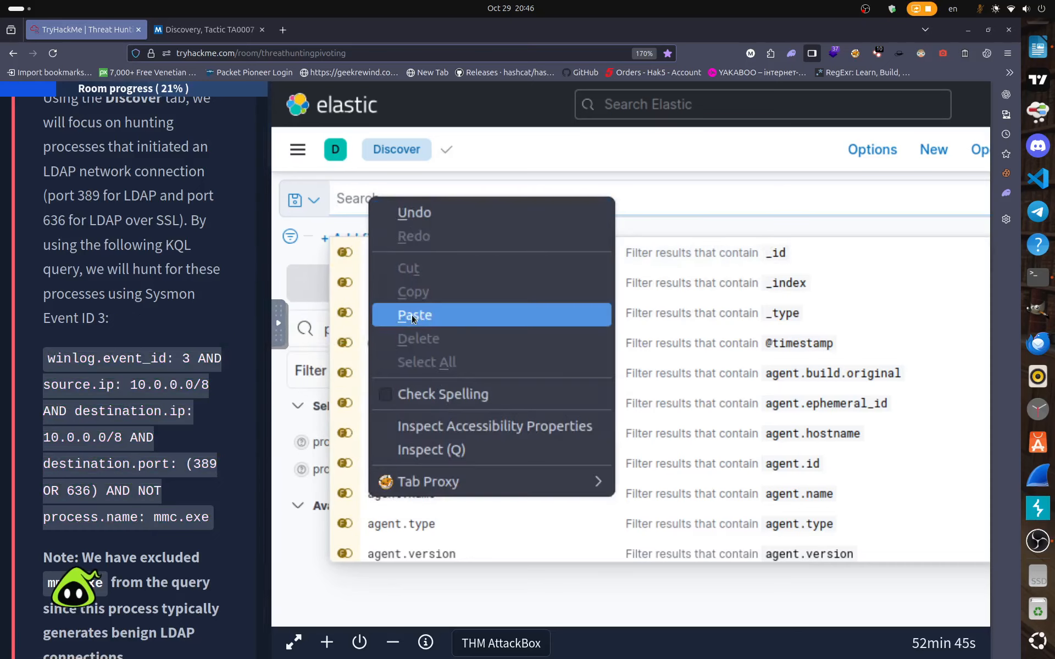
left_click(415, 315)
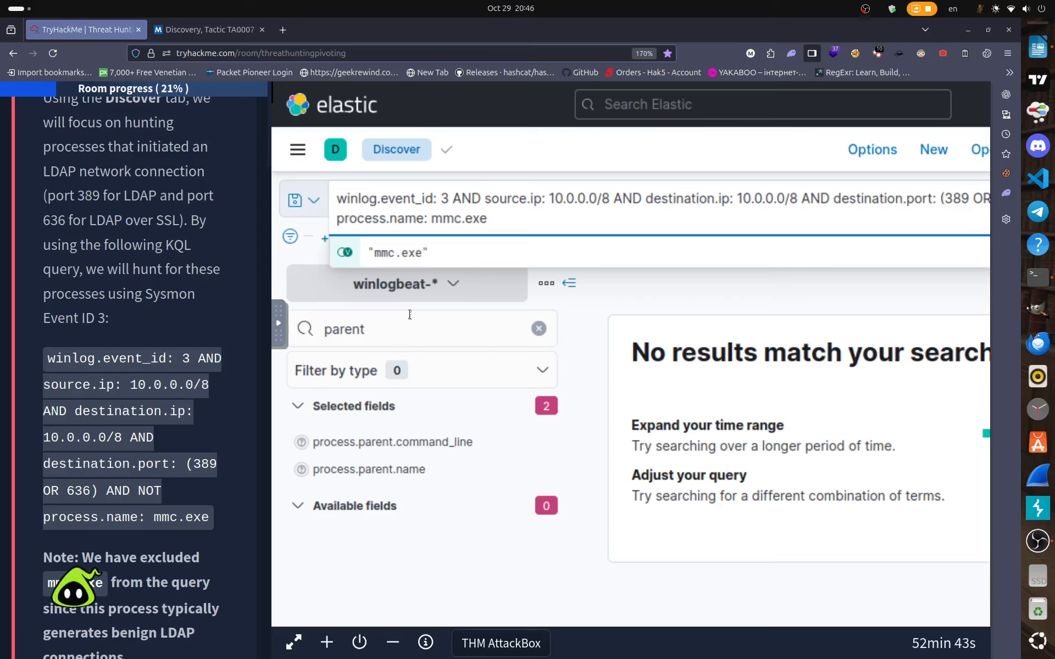
key("Return")
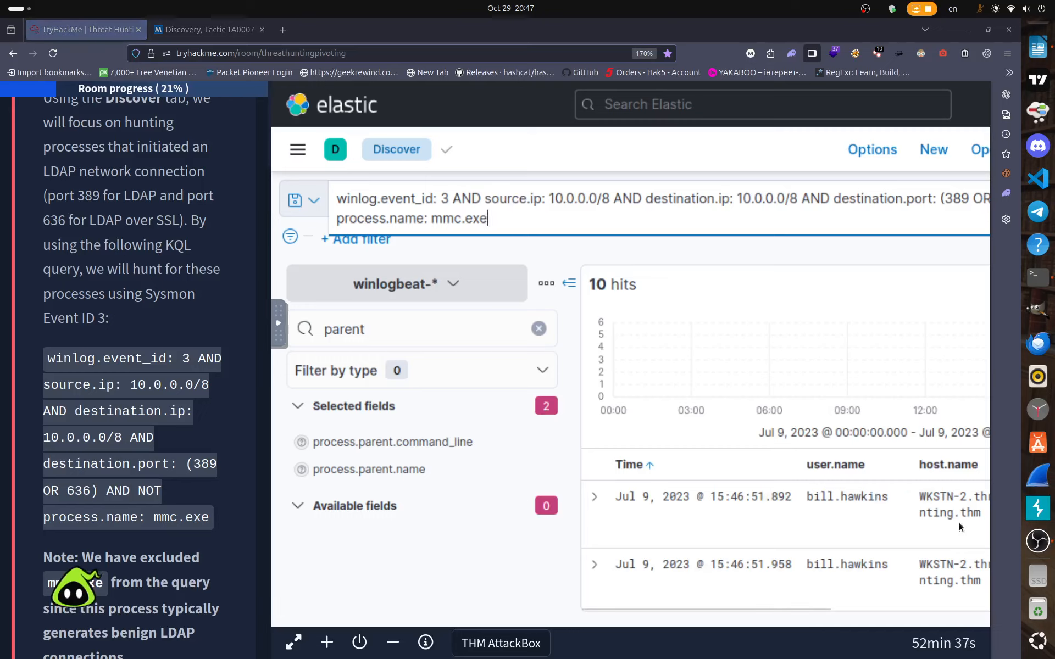
Hide the field list and scroll the 10 hits to the process.executable column showing SharpHound.exe.
left_click(551, 304)
left_click(569, 284)
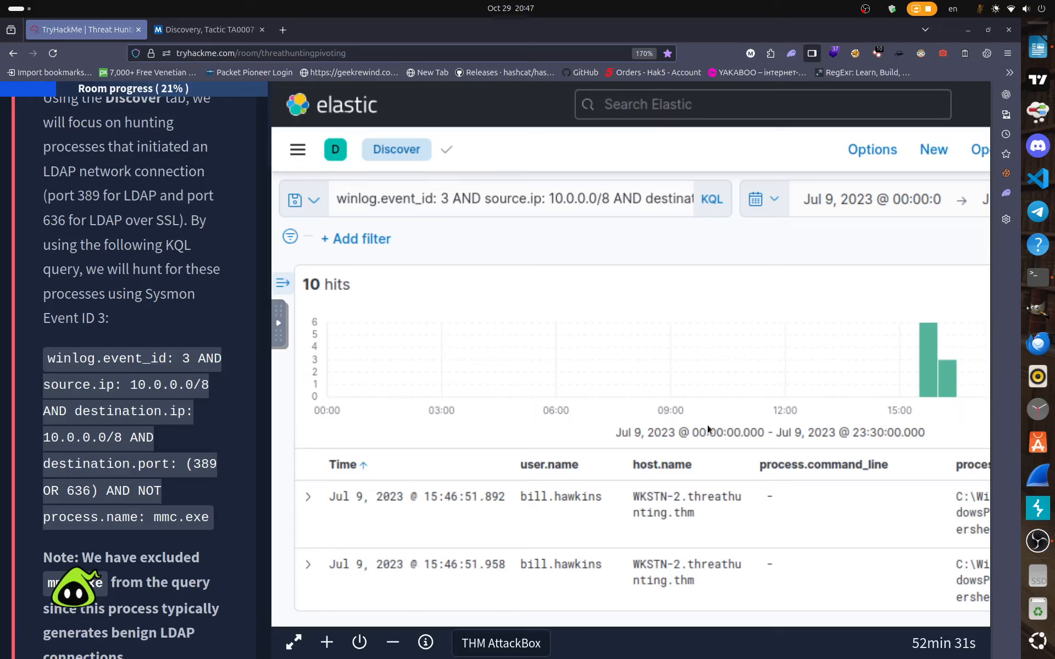
scroll(733, 490, "down", 3)
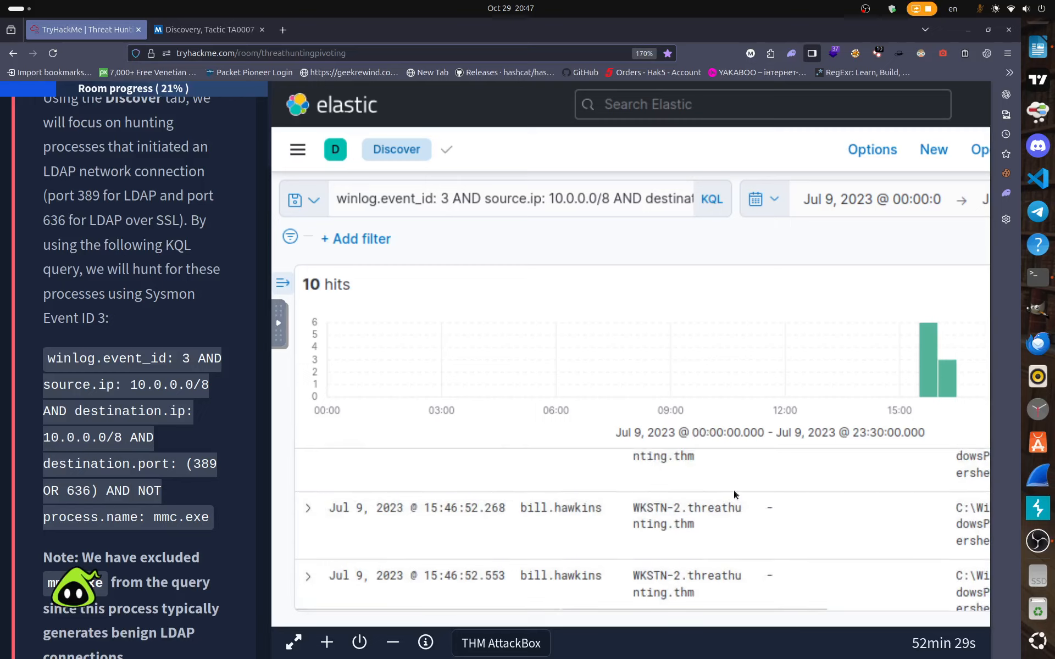
scroll(734, 495, "up", 2)
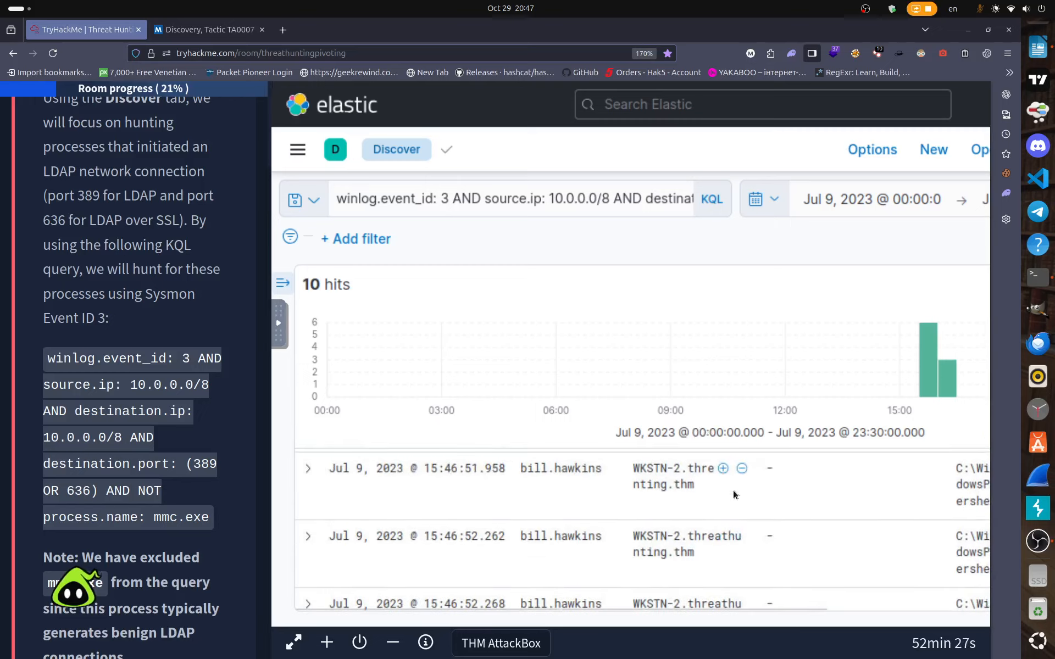
scroll(733, 489, "up", 2)
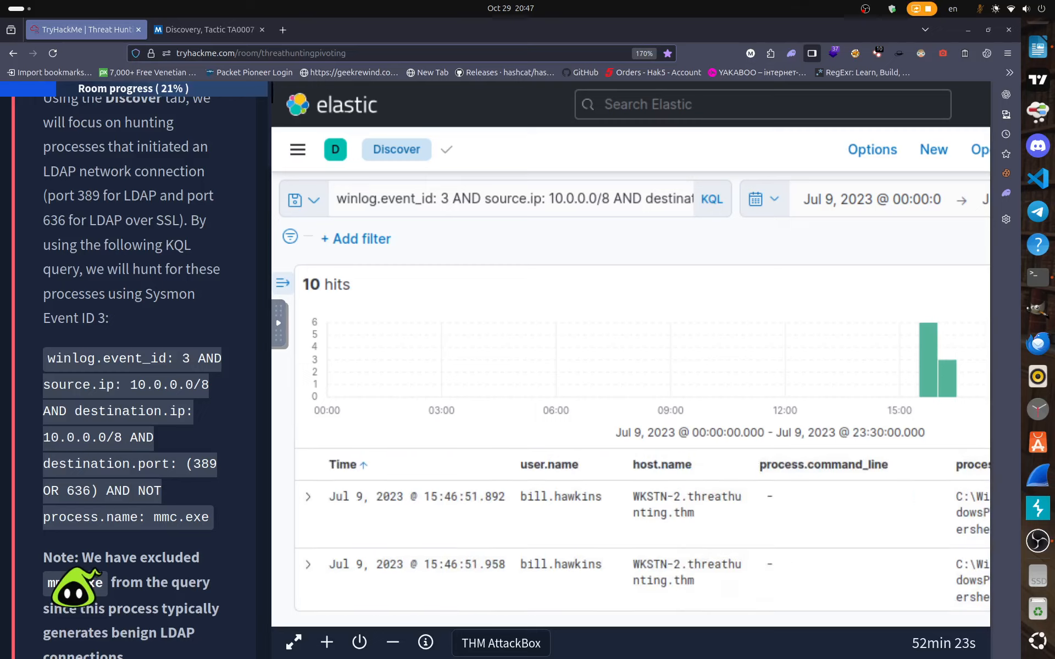
scroll(659, 583, "down", 5)
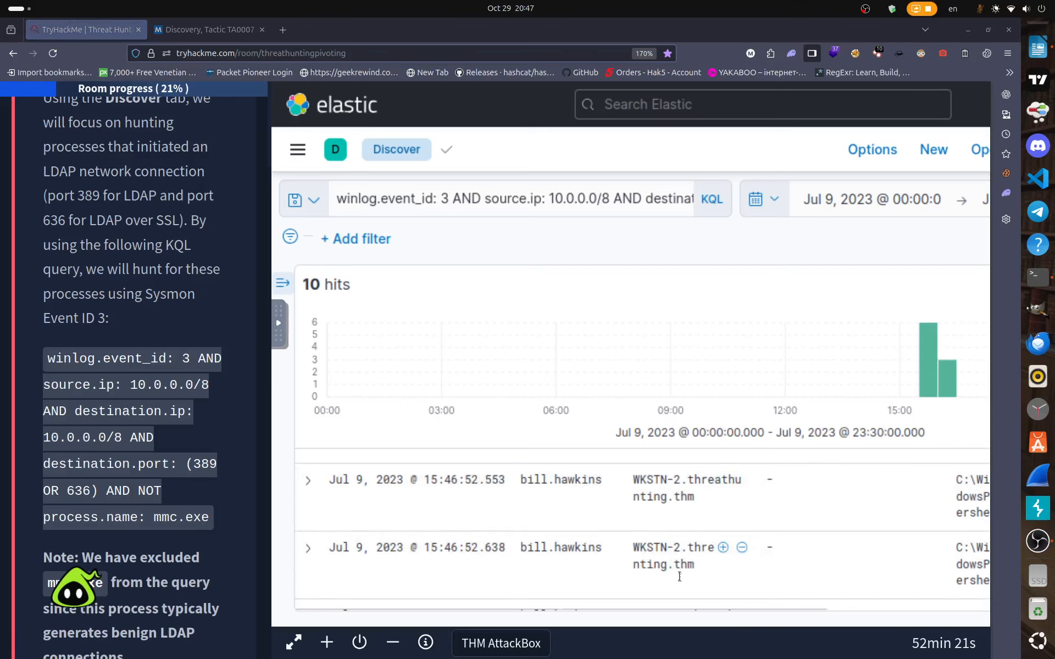
left_click_drag(648, 608, 895, 605)
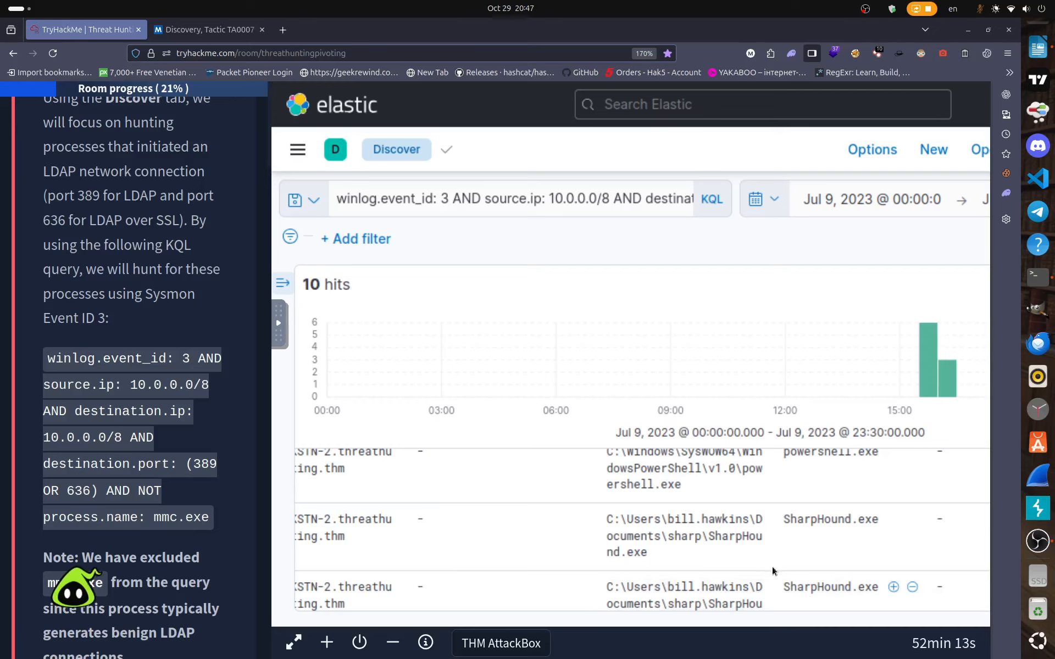
scroll(148, 511, "down", 15)
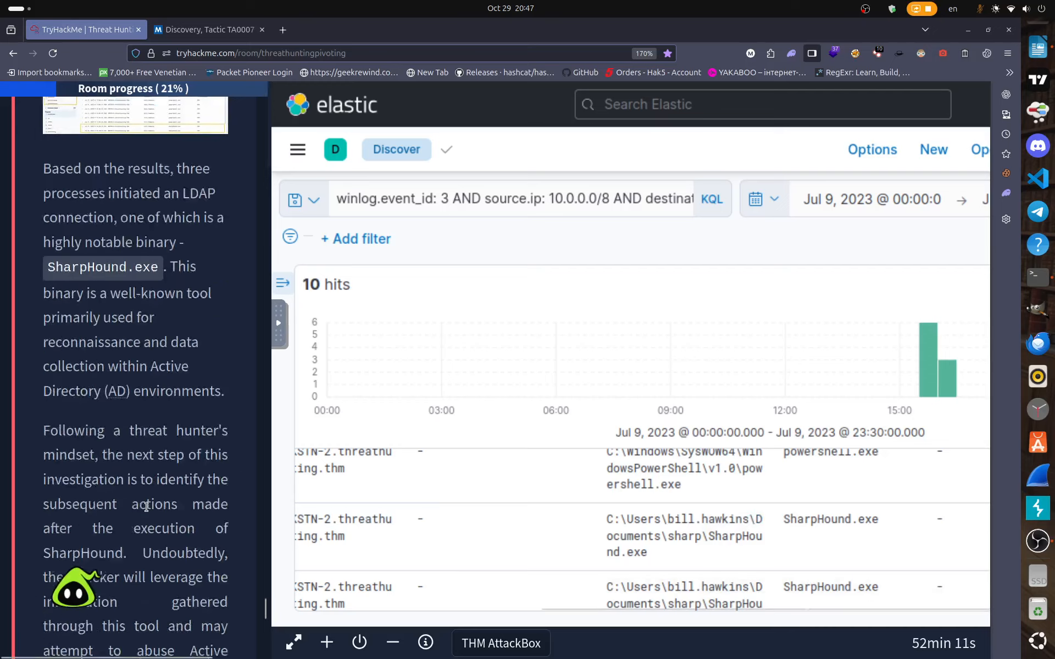
scroll(147, 511, "down", 8)
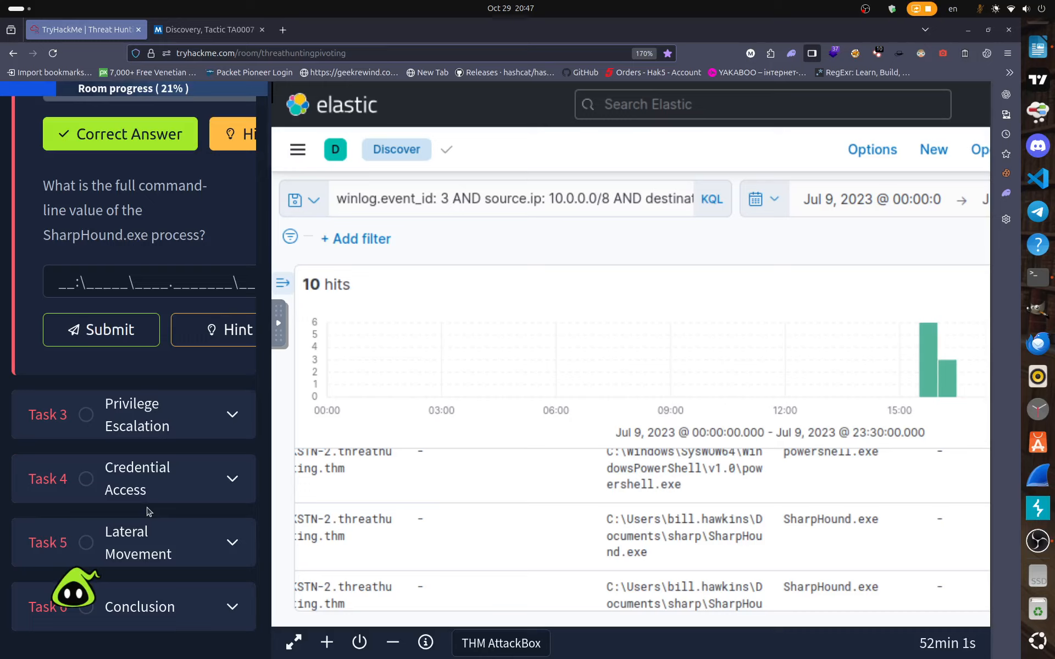
Copy SharpHound.exe's Documents\sharp path from Kibana into the answer field and submit it.
left_click_drag(651, 553, 608, 518)
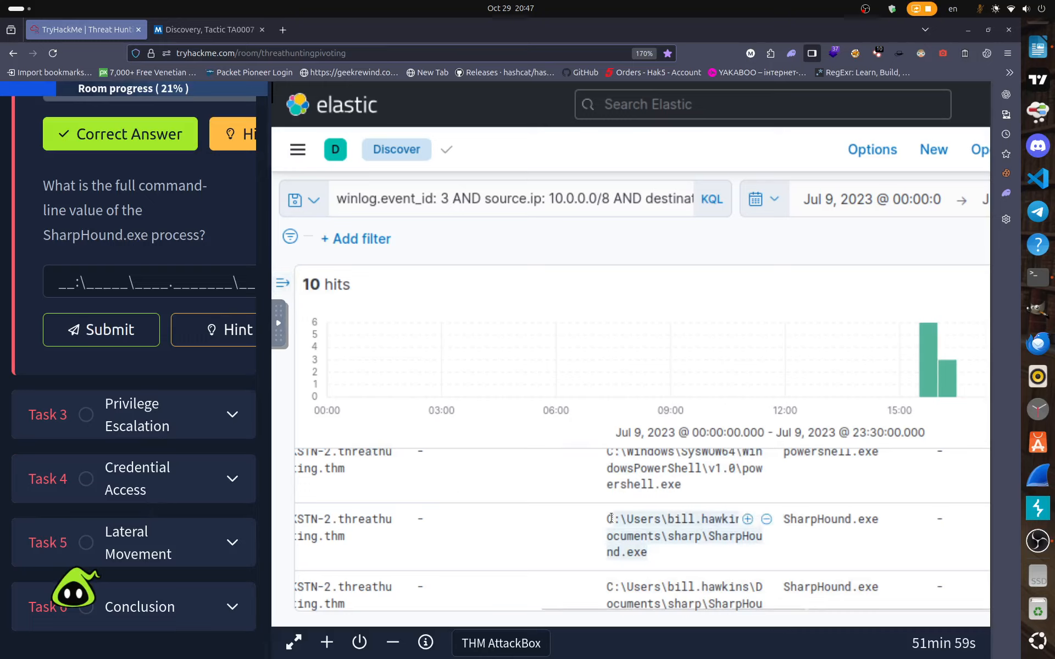
right_click(608, 518)
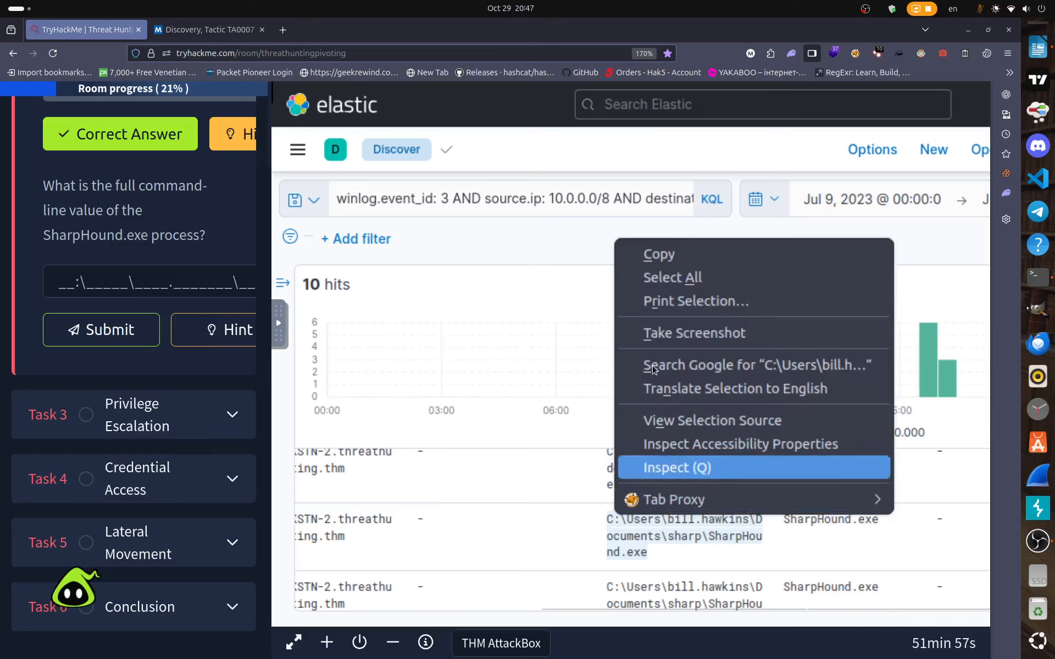
left_click(672, 262)
right_click(136, 281)
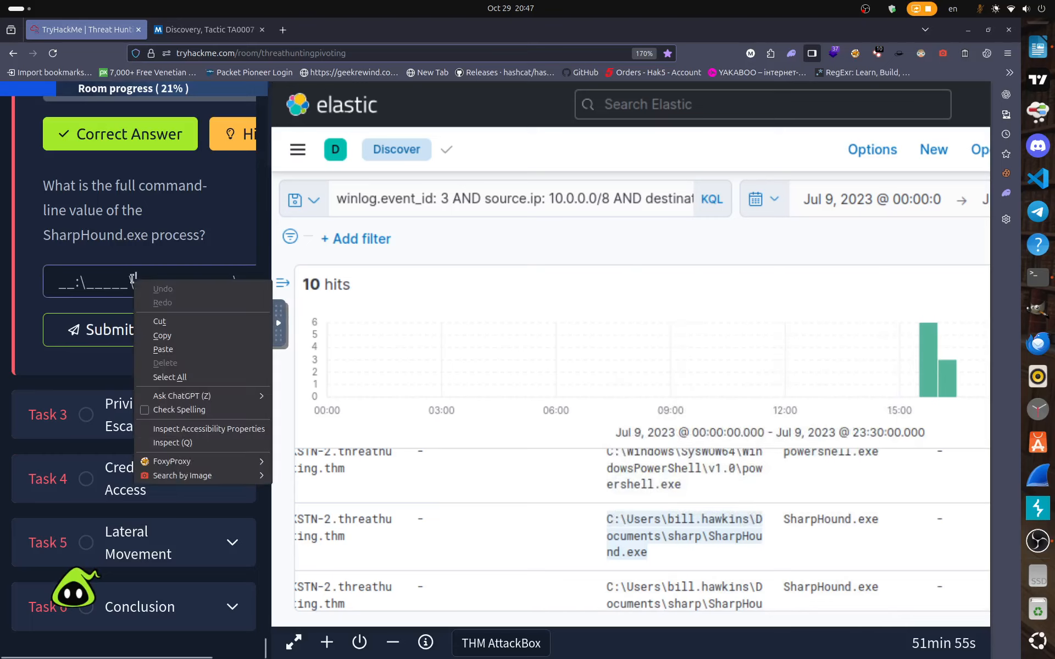
left_click(162, 350)
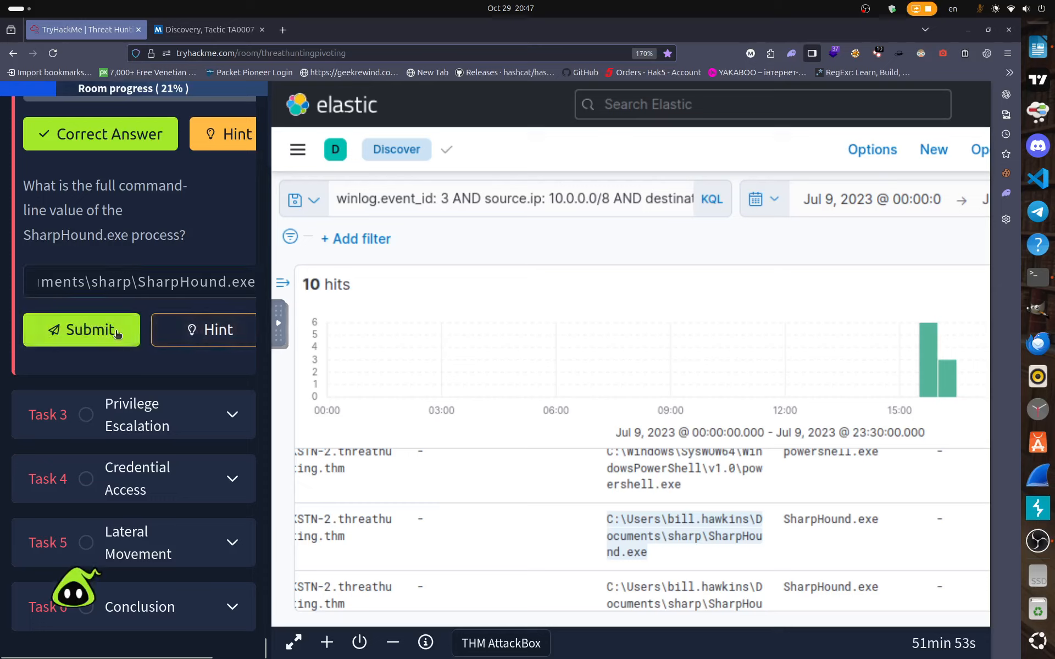
left_click(82, 330)
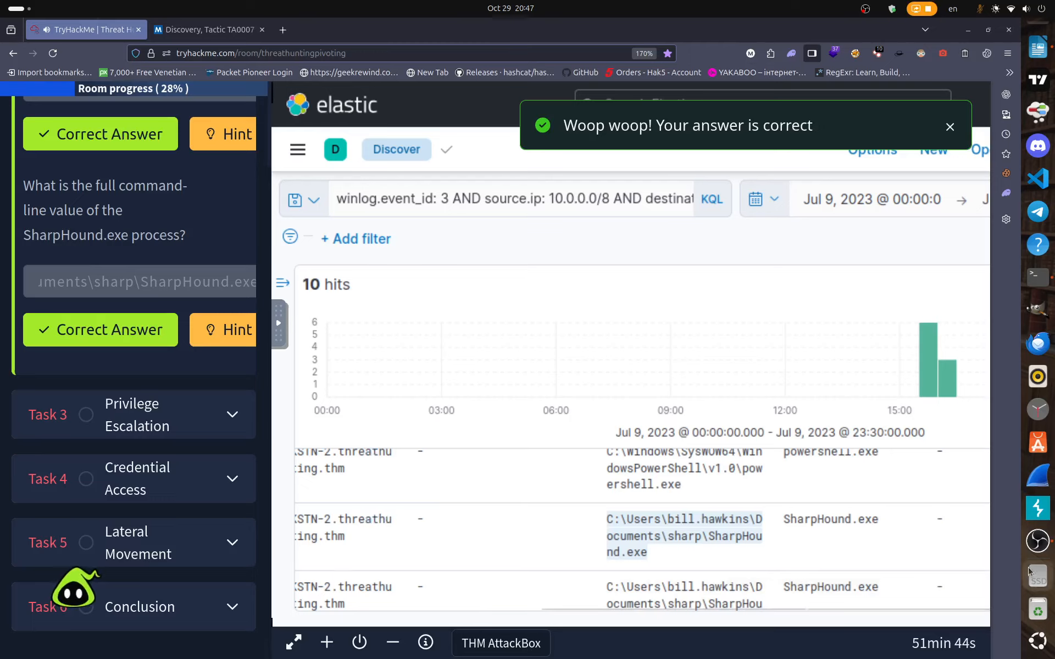
left_click(236, 422)
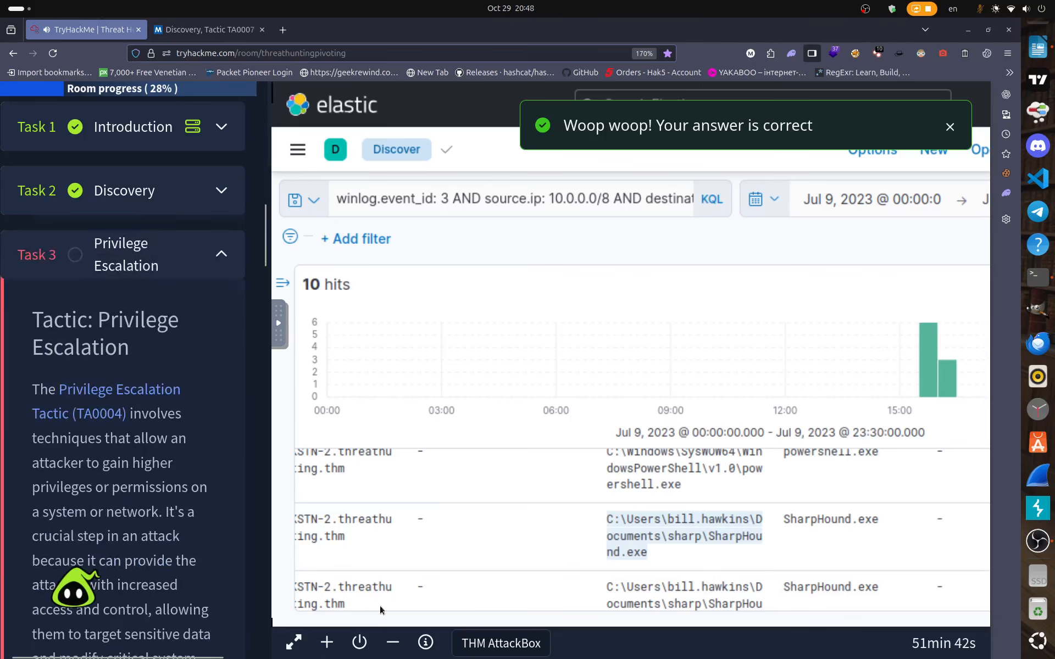
left_click_drag(301, 540, 296, 500)
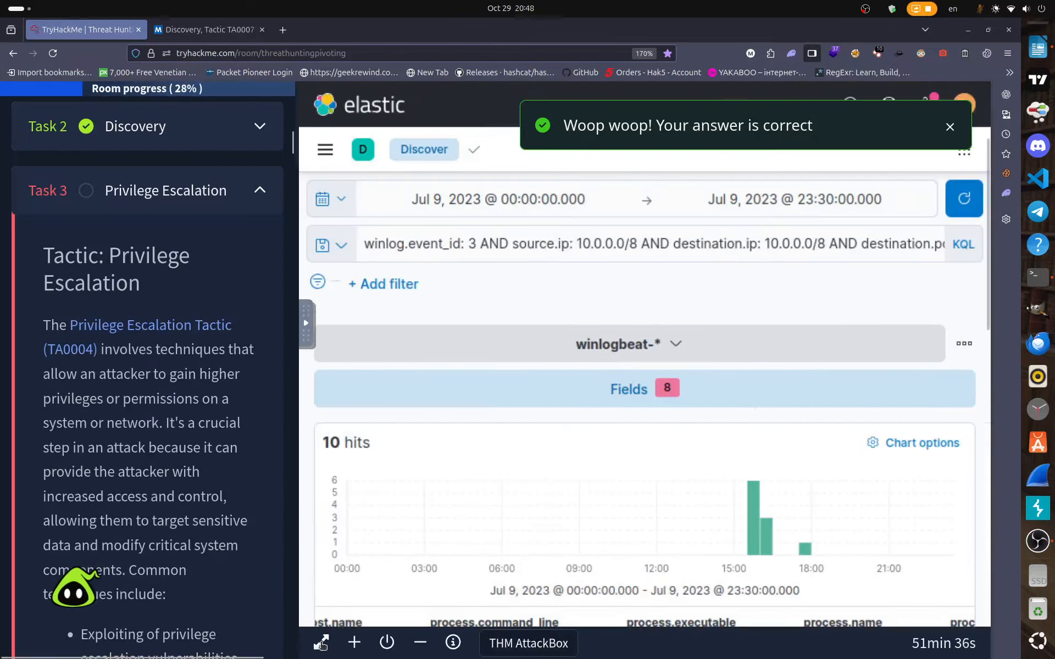
left_click(322, 643)
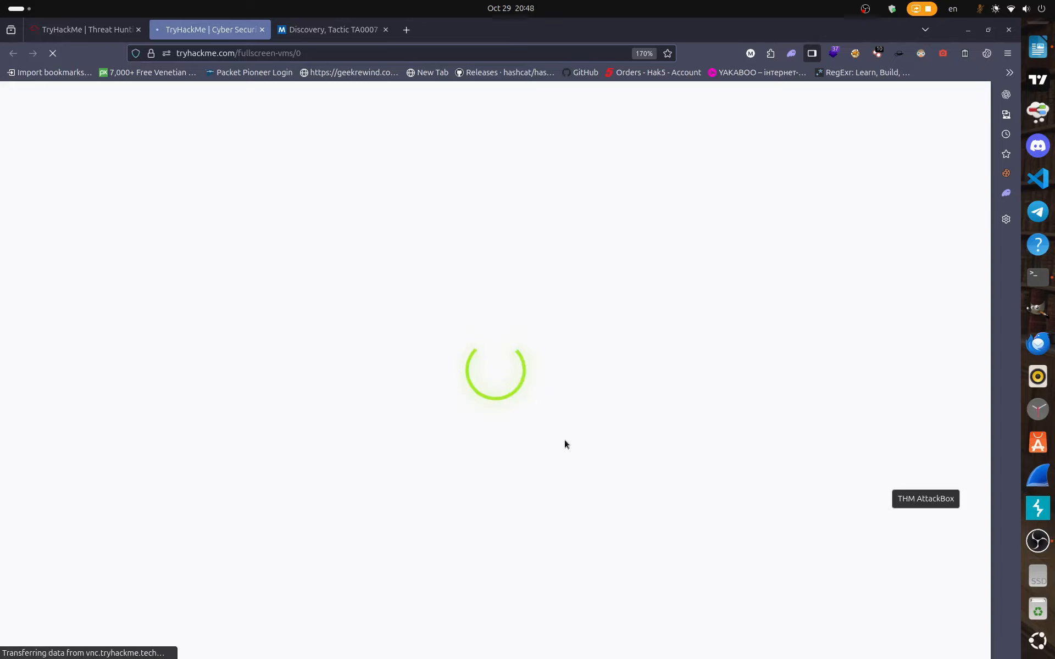
left_click(262, 29)
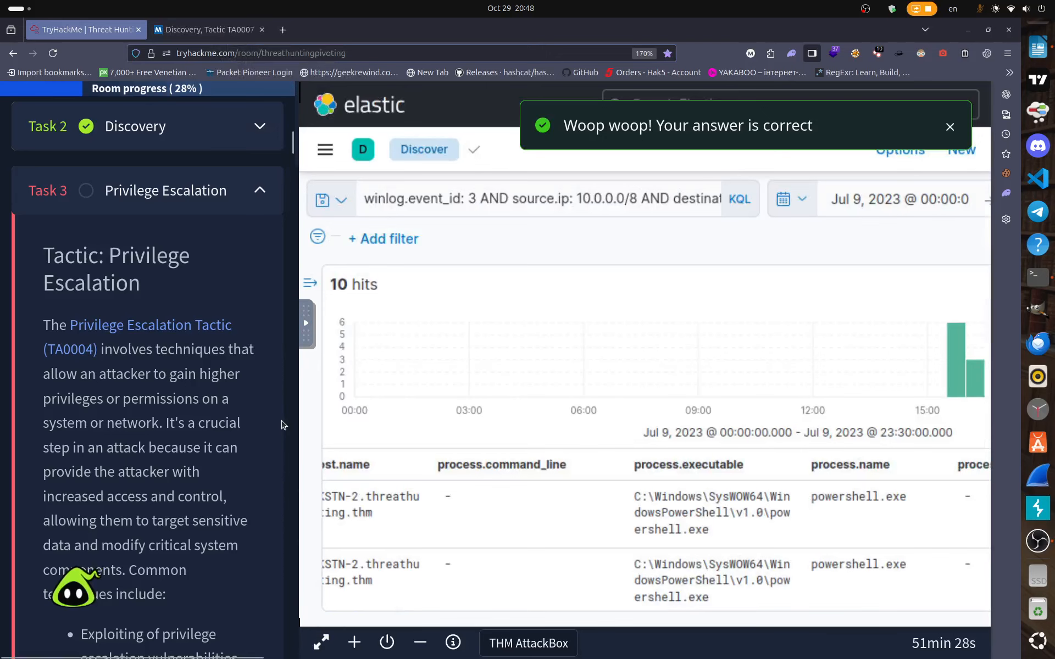
left_click_drag(296, 415, 709, 415)
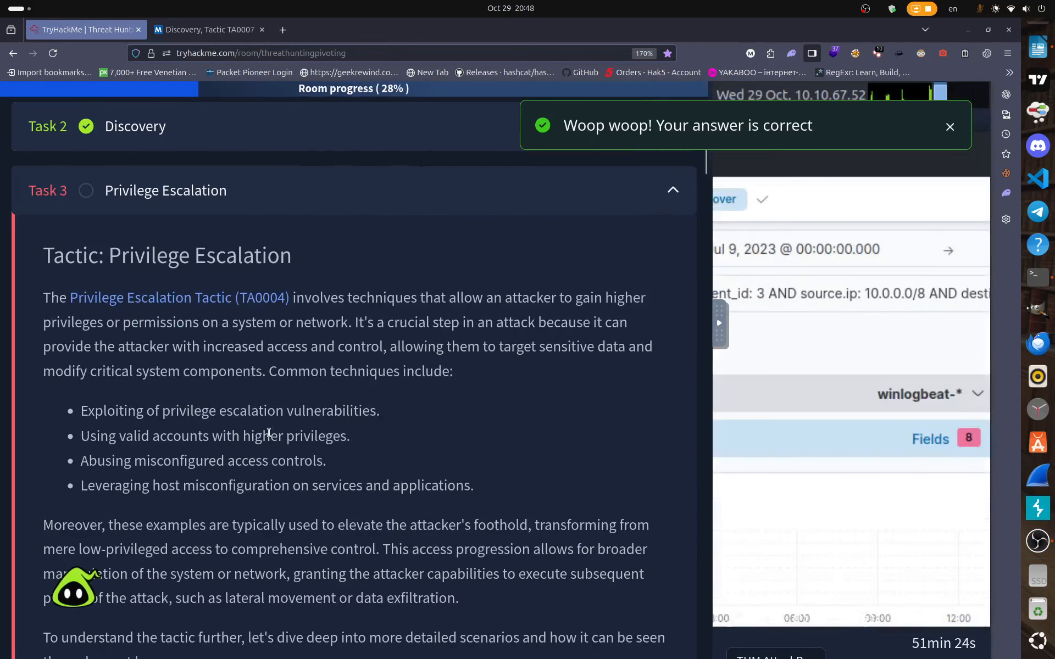
right_click(184, 299)
left_click(220, 309)
scroll(263, 365, "down", 1)
scroll(264, 366, "down", 18)
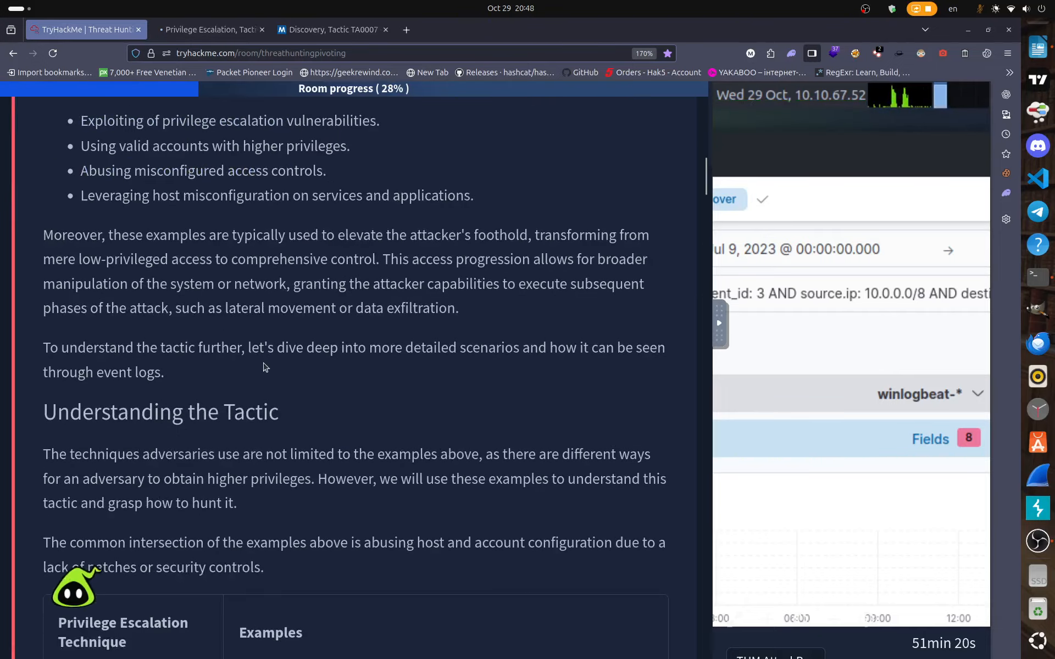
scroll(264, 372, "down", 15)
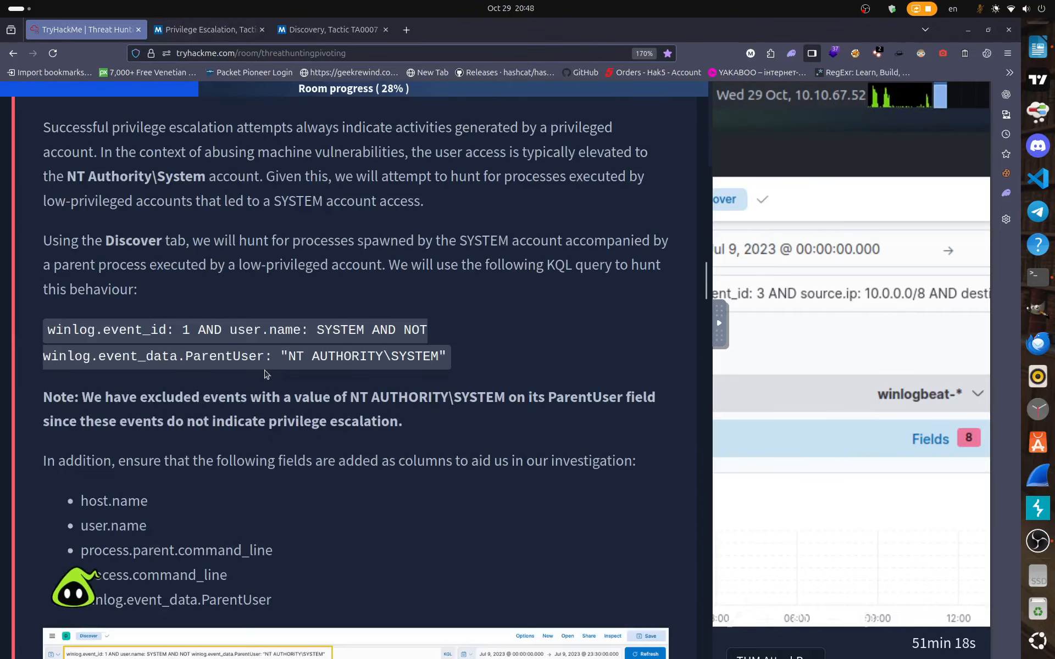
scroll(268, 379, "down", 15)
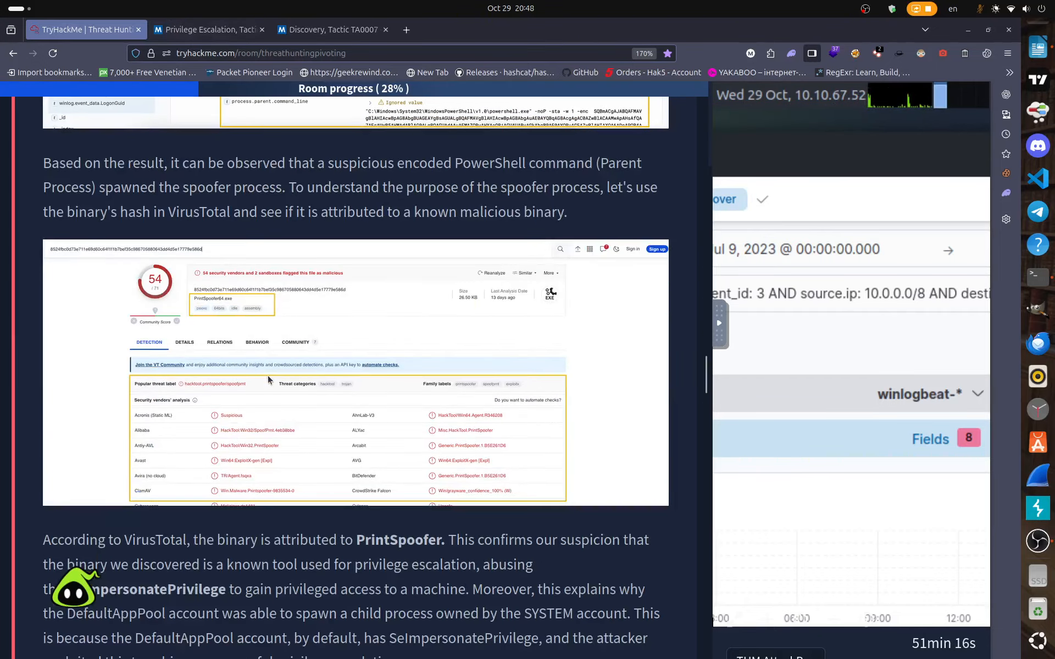
scroll(271, 382, "down", 10)
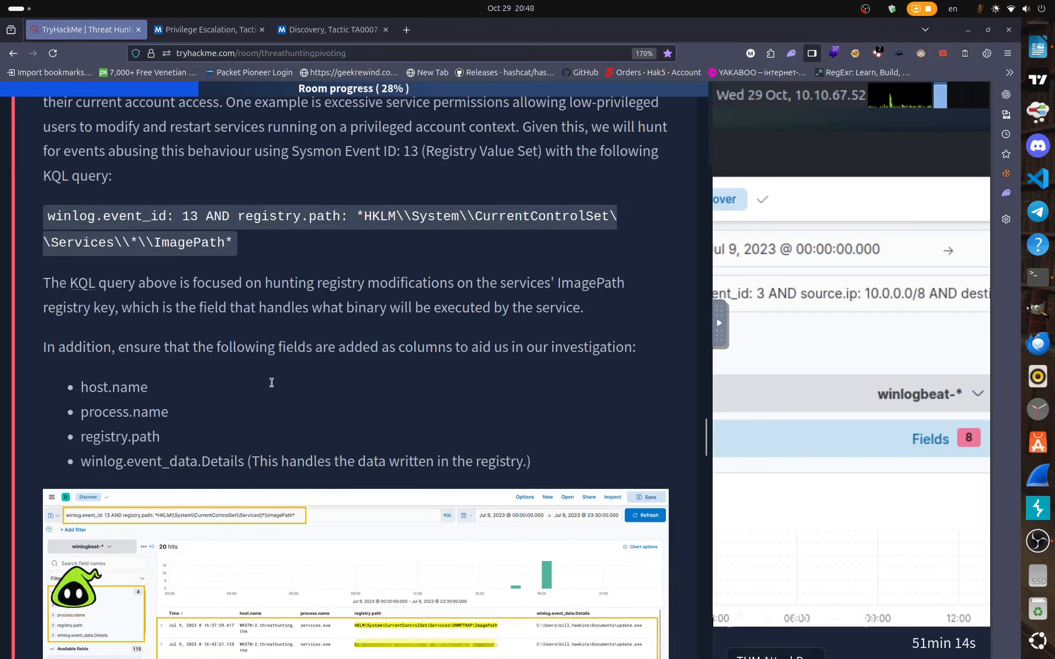
scroll(316, 416, "down", 8)
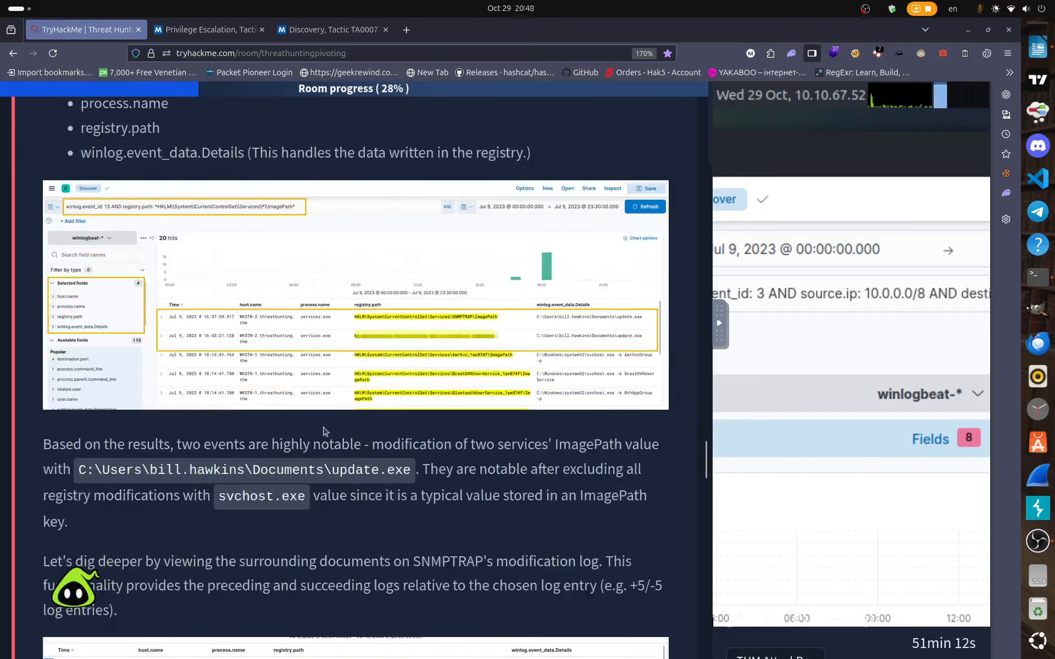
scroll(340, 434, "down", 15)
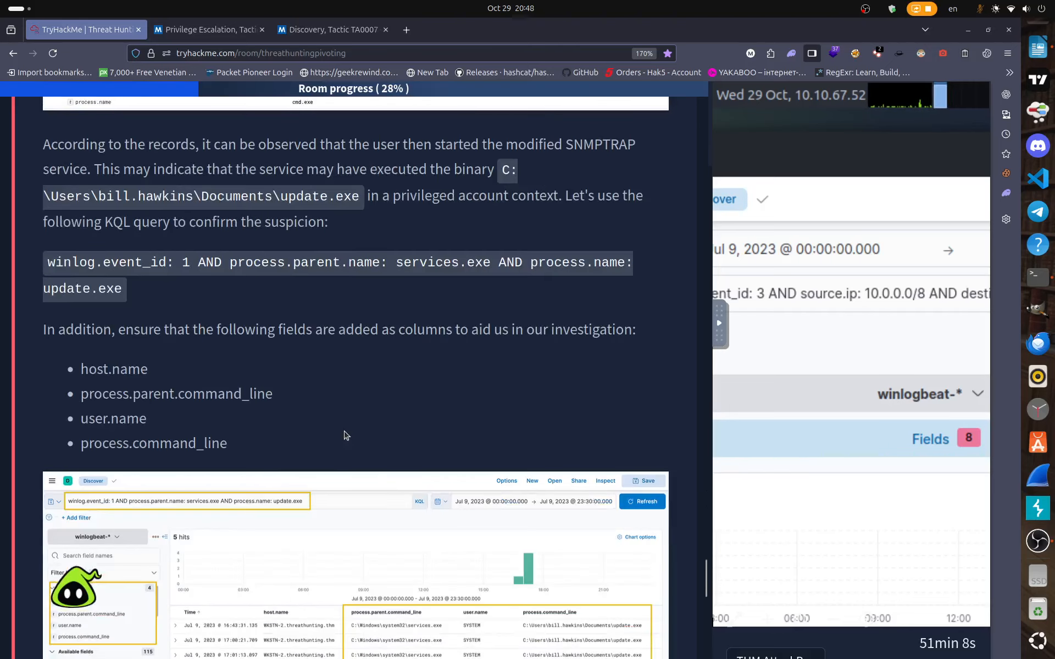
scroll(345, 435, "down", 15)
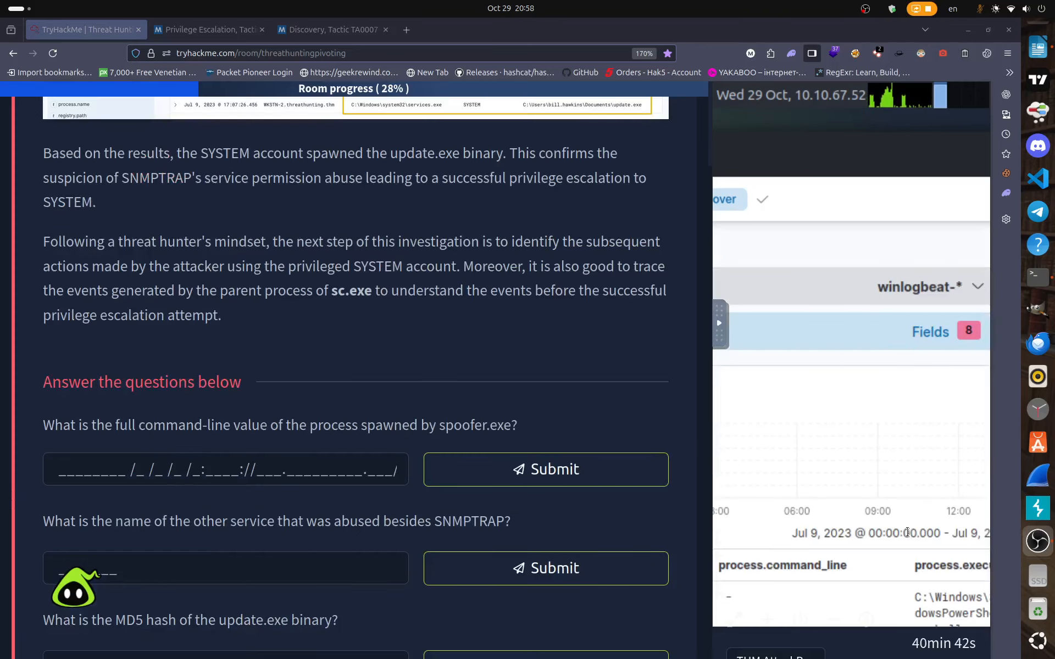
left_click_drag(709, 385, 267, 389)
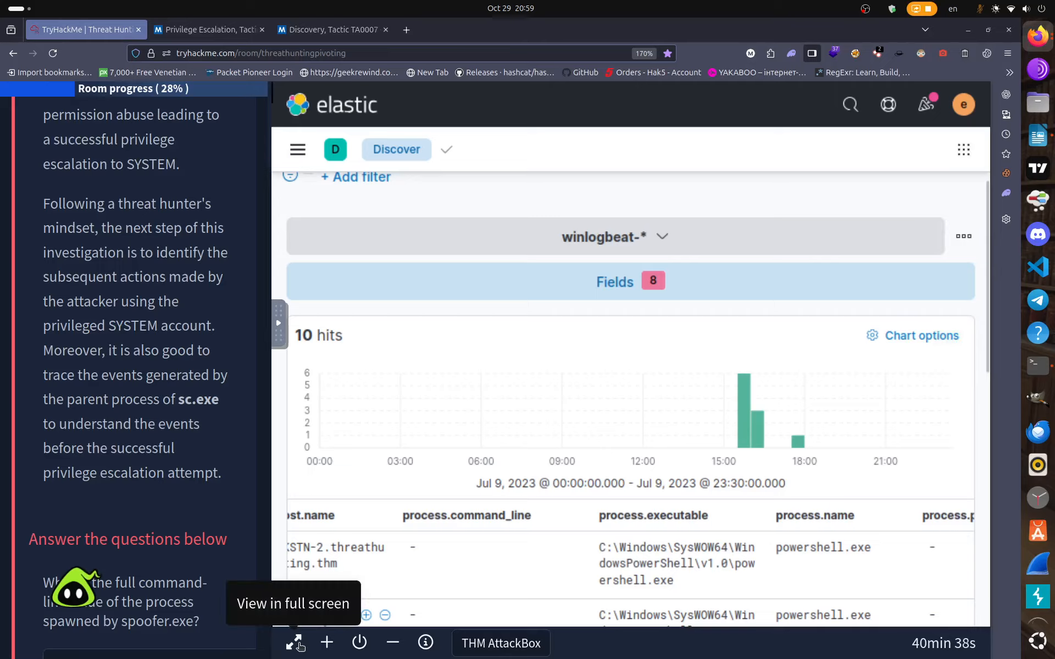
left_click(296, 647)
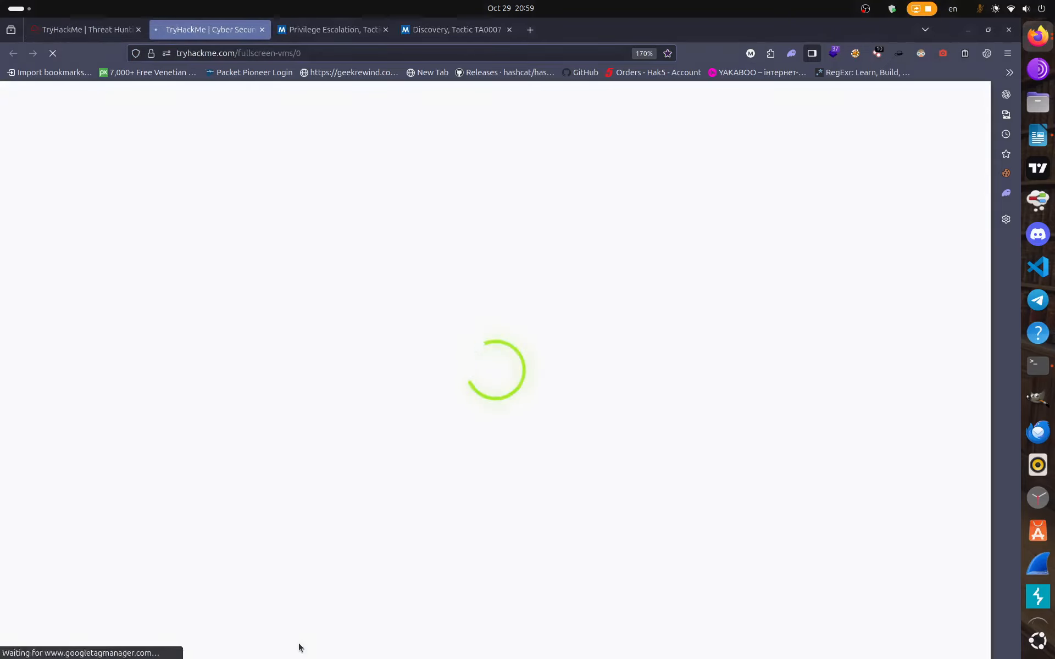
left_click(262, 30)
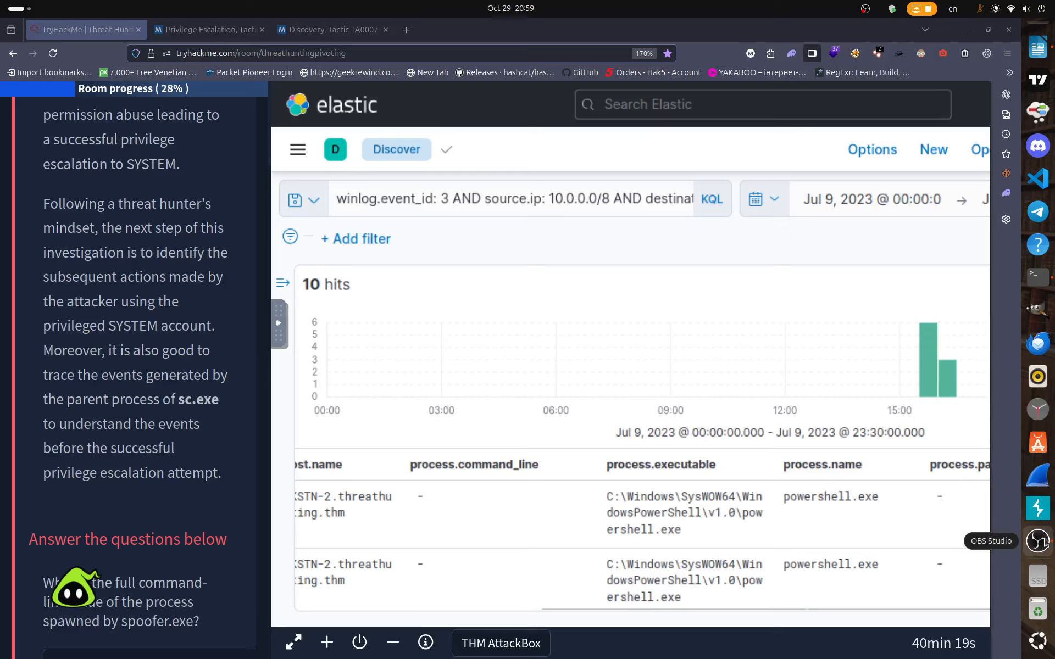
Delete the entire LDAP query and rerun the empty search to list all 49,059 hits.
left_click(1046, 543)
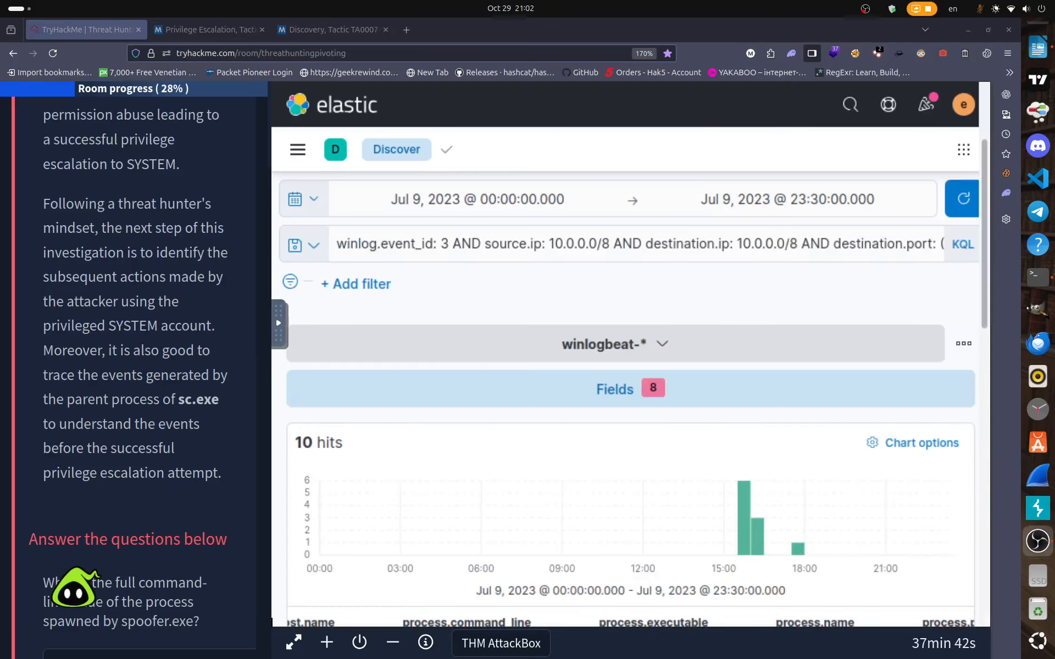
left_click(555, 243)
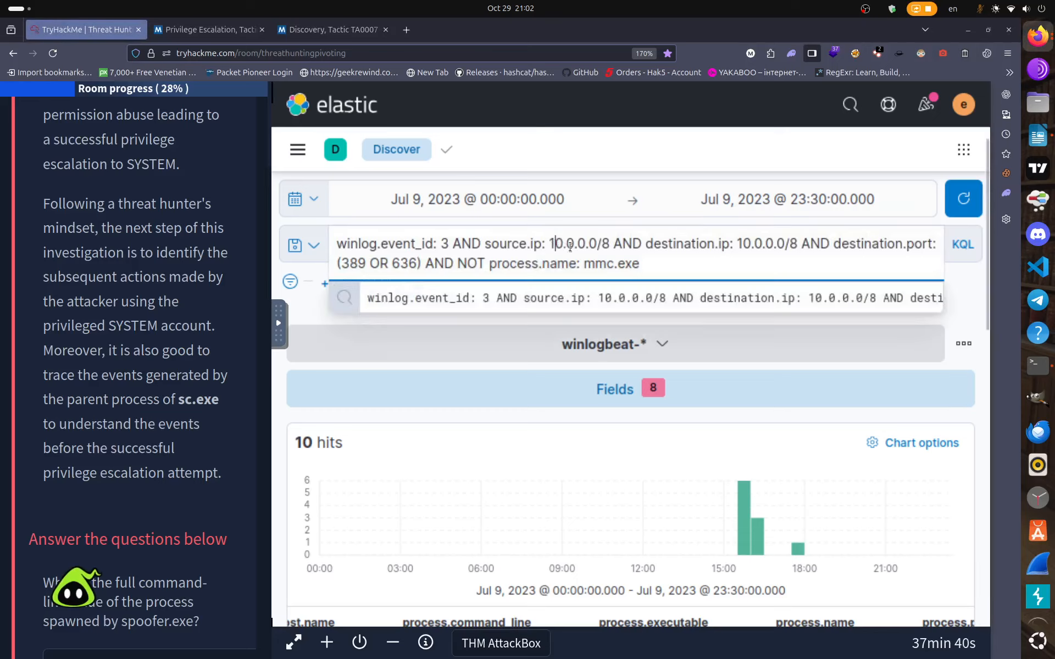
left_click_drag(673, 266, 330, 241)
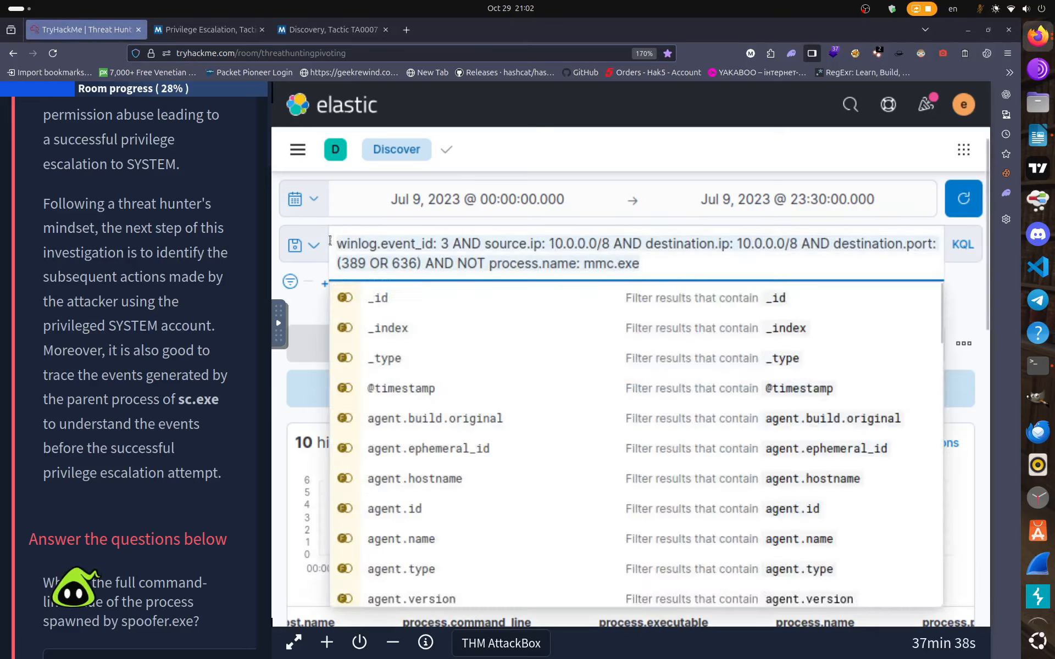
key("BackSpace")
key("Return")
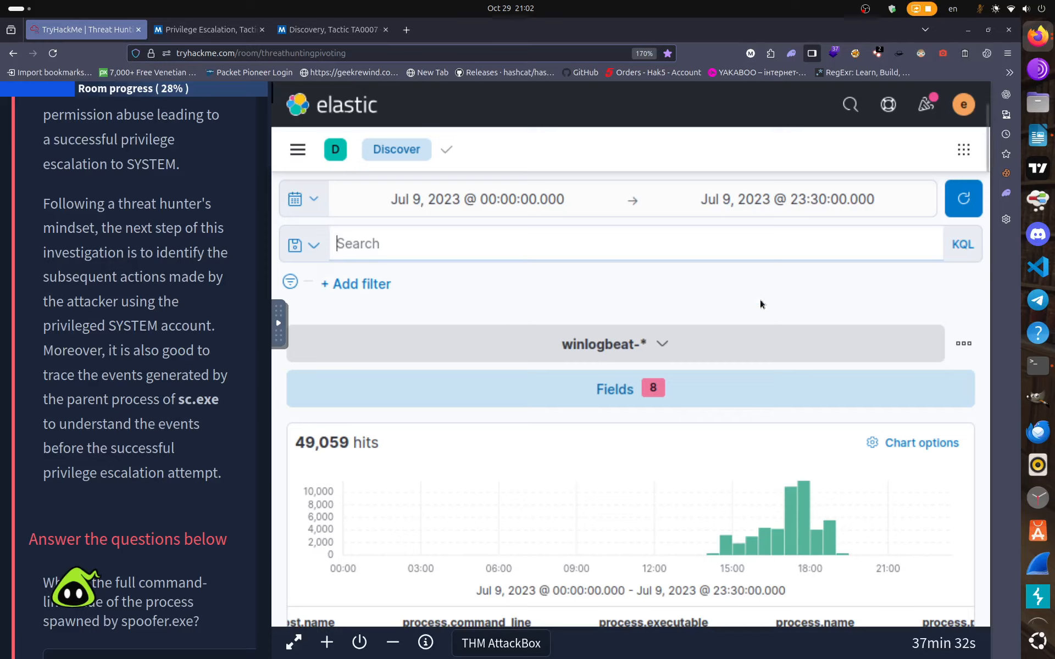
Open the field list, collapse the selected-fields group, then close the list.
left_click(632, 391)
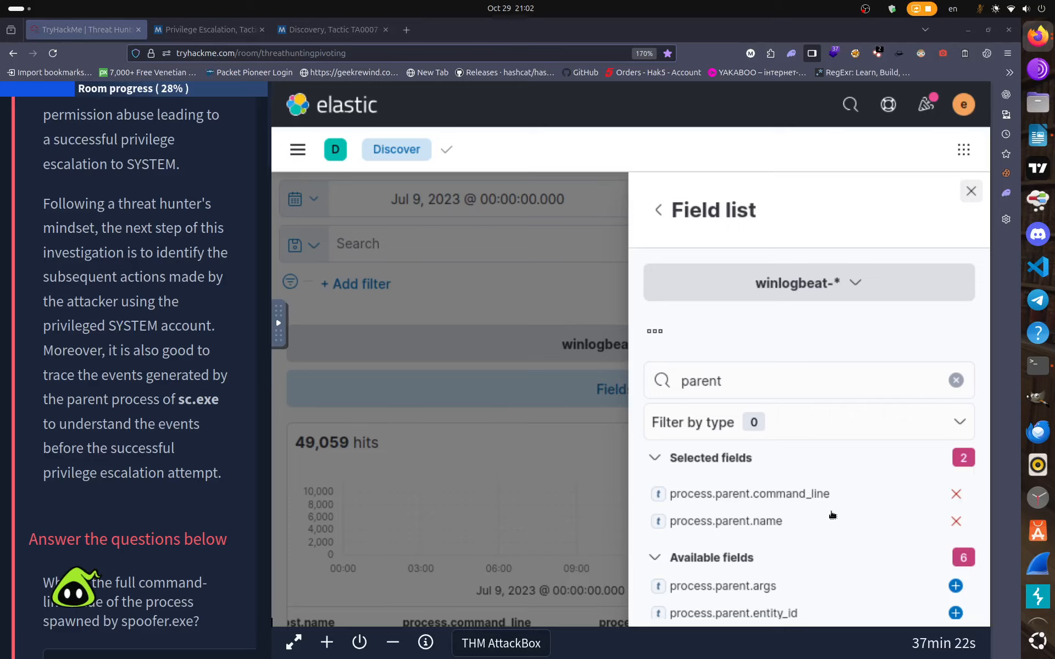
scroll(833, 515, "down", 3)
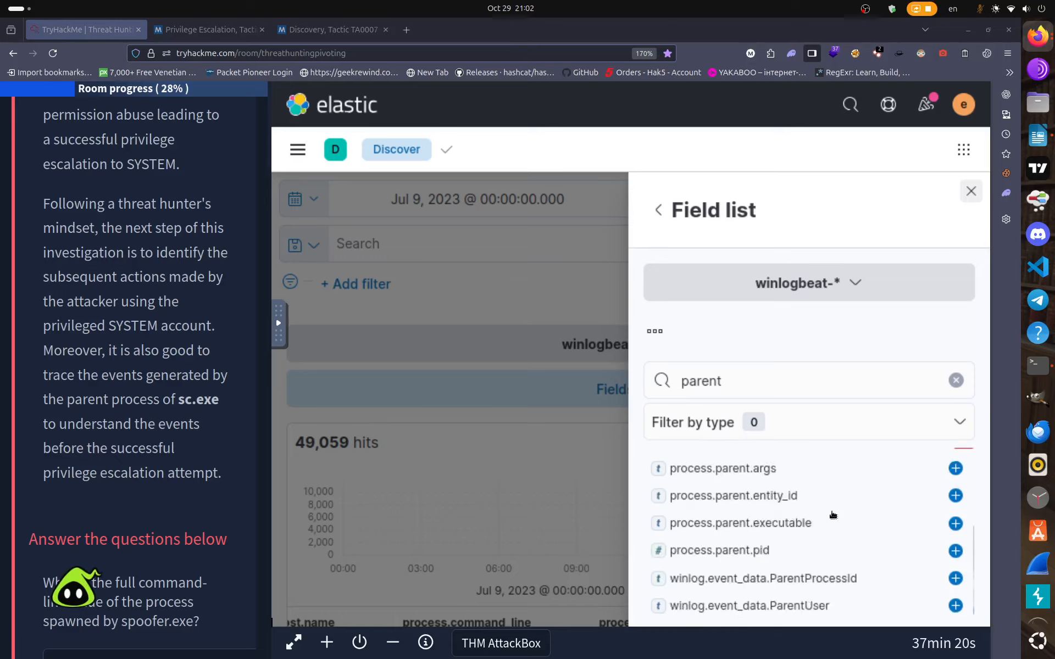
scroll(832, 515, "up", 3)
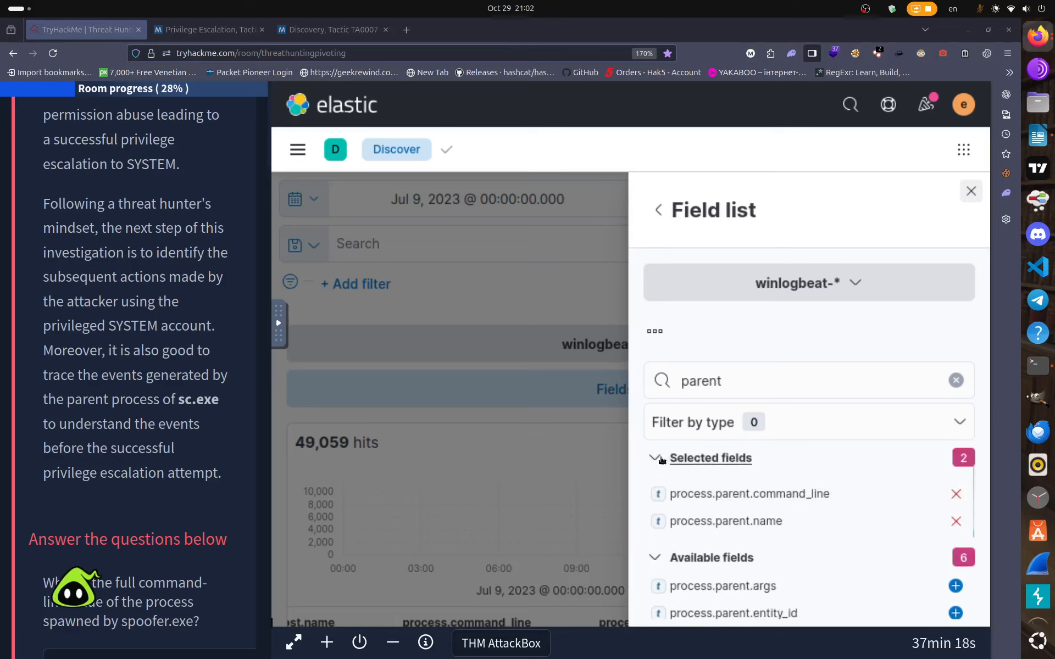
left_click(662, 460)
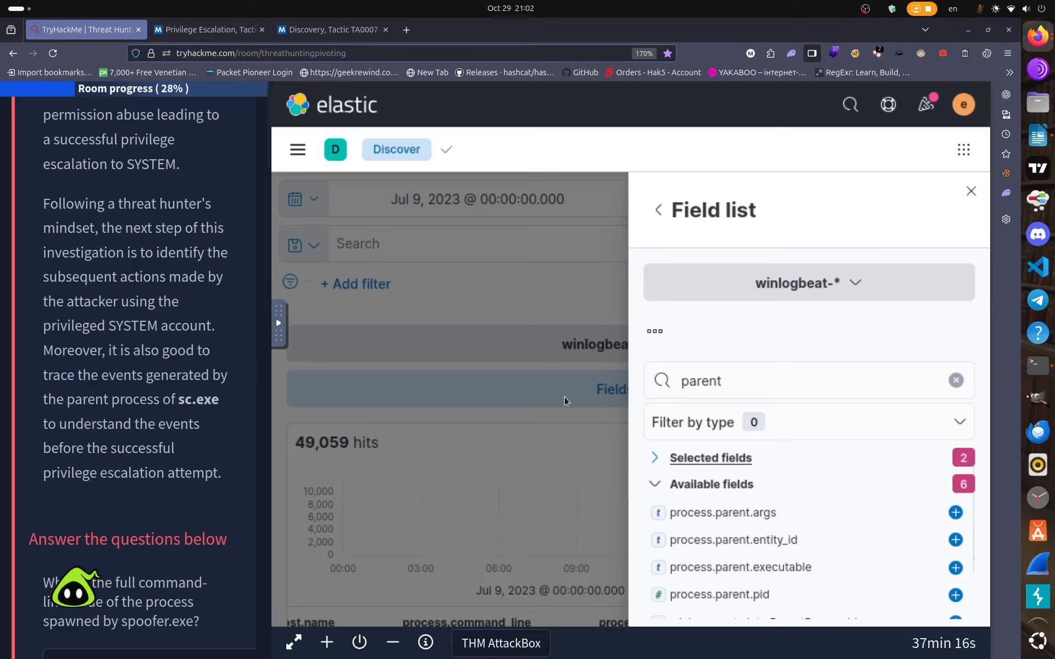
left_click(973, 190)
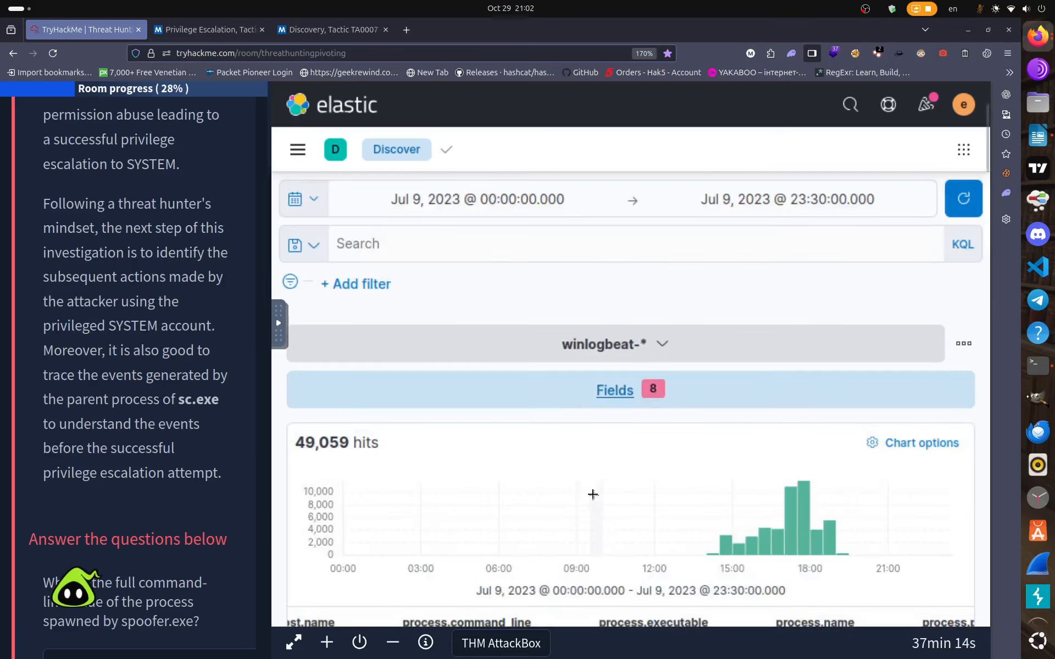
Browse the results table, then reopen the field list filtered by 'parent'.
scroll(613, 519, "down", 3)
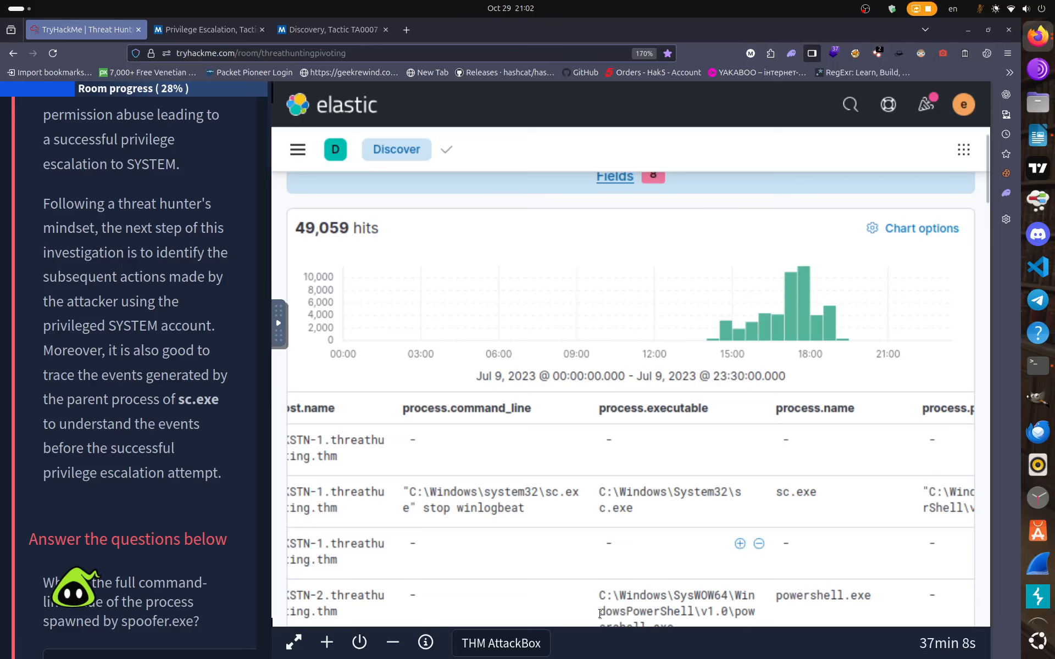
scroll(597, 612, "down", 5)
scroll(597, 612, "down", 6)
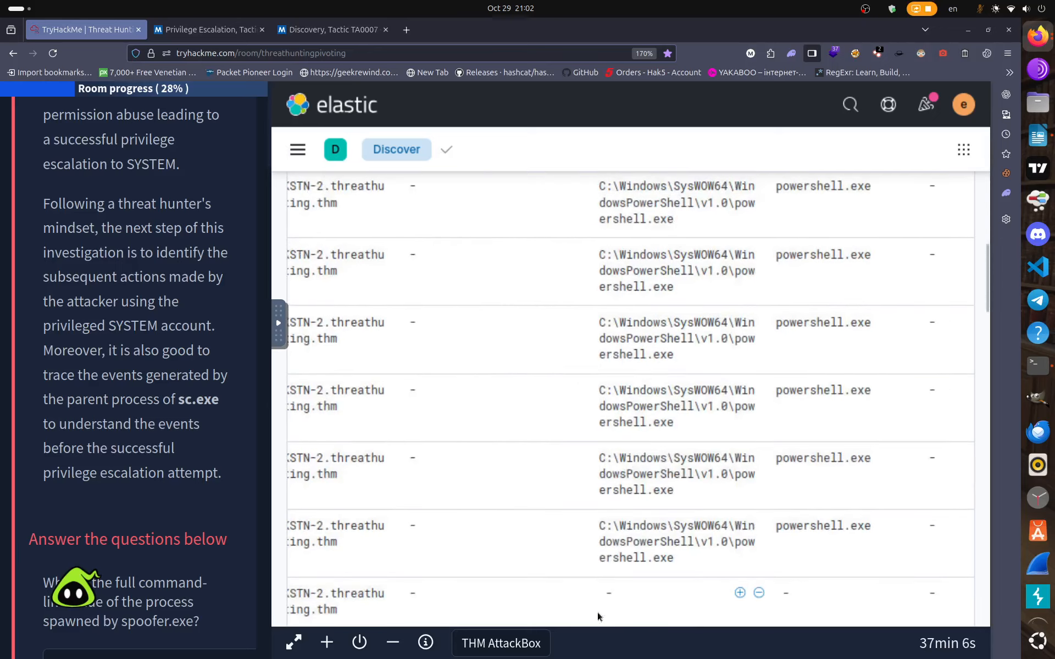
scroll(598, 618, "down", 5)
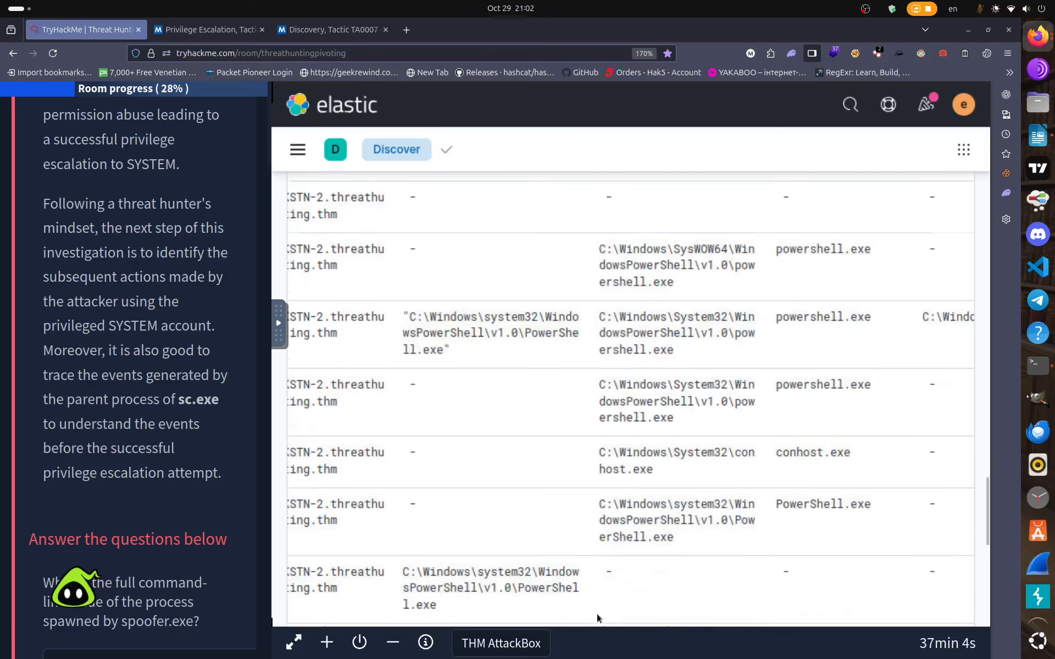
scroll(598, 618, "up", 6)
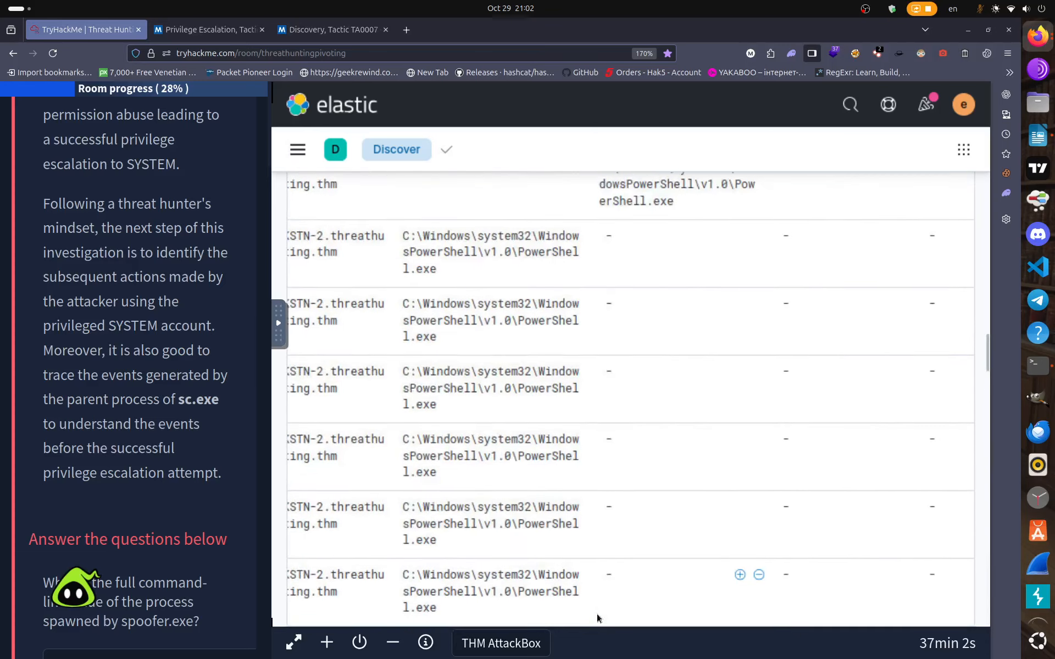
scroll(597, 614, "down", 10)
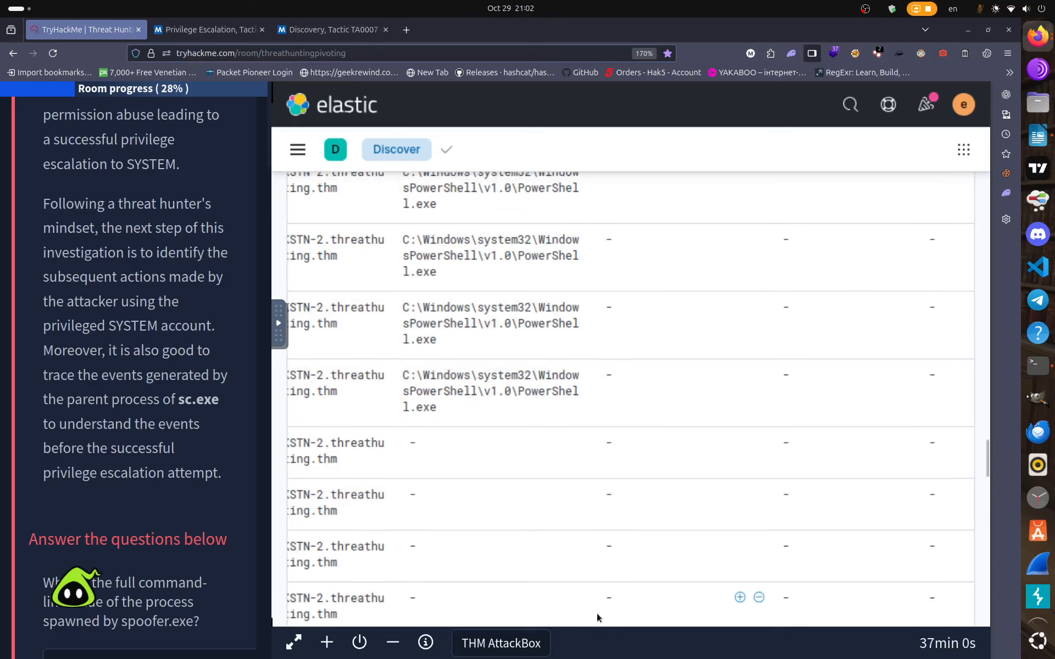
scroll(605, 598, "up", 10)
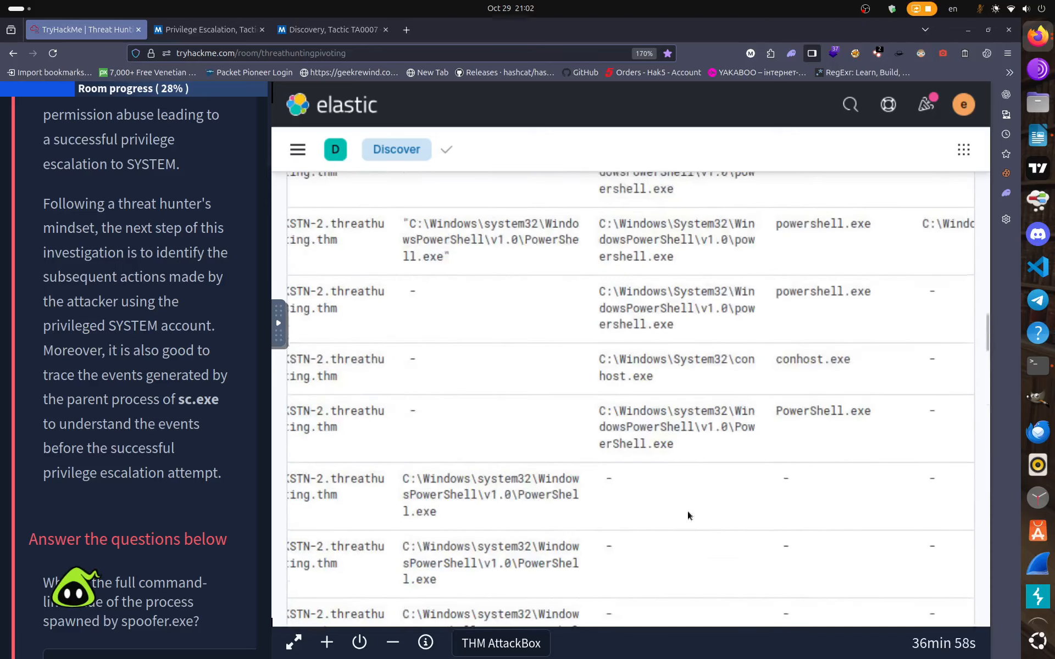
scroll(727, 492, "up", 8)
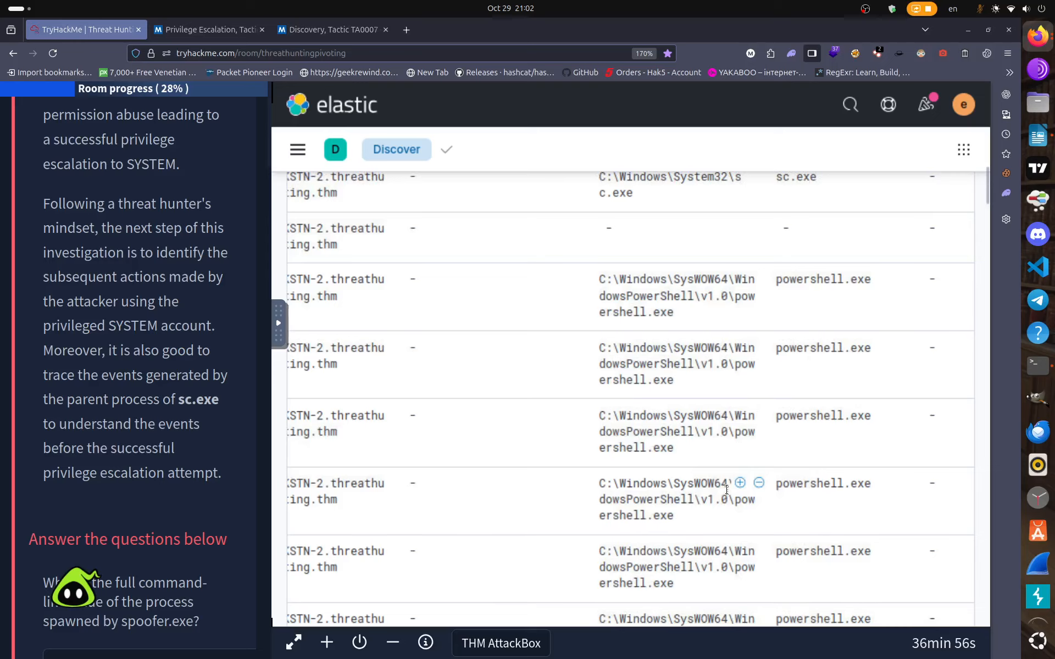
scroll(728, 492, "up", 5)
scroll(714, 493, "down", 6)
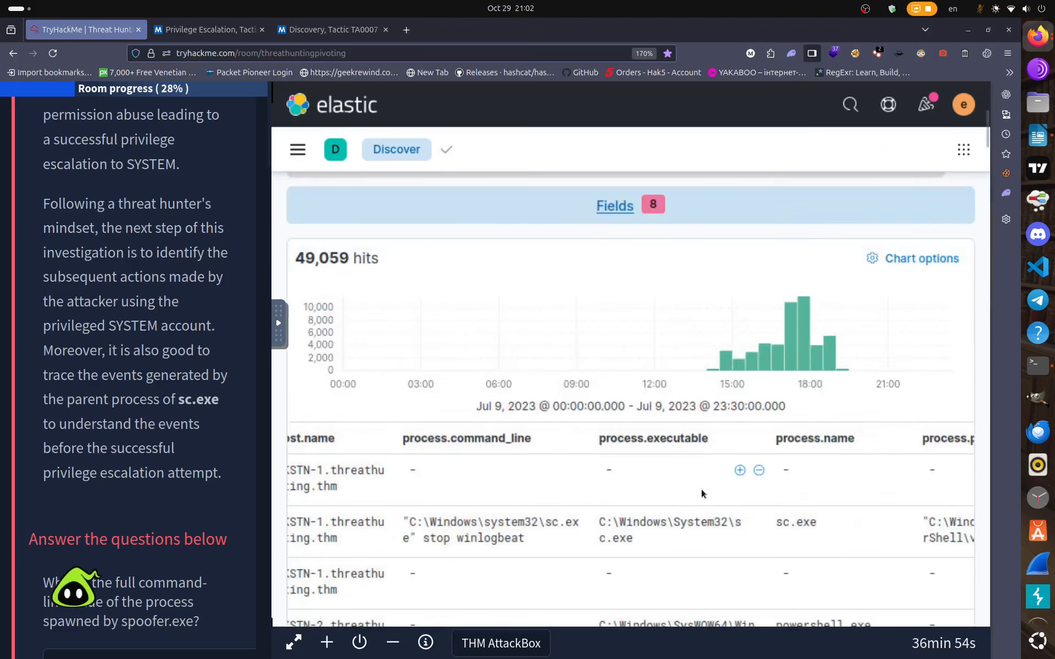
left_click(617, 207)
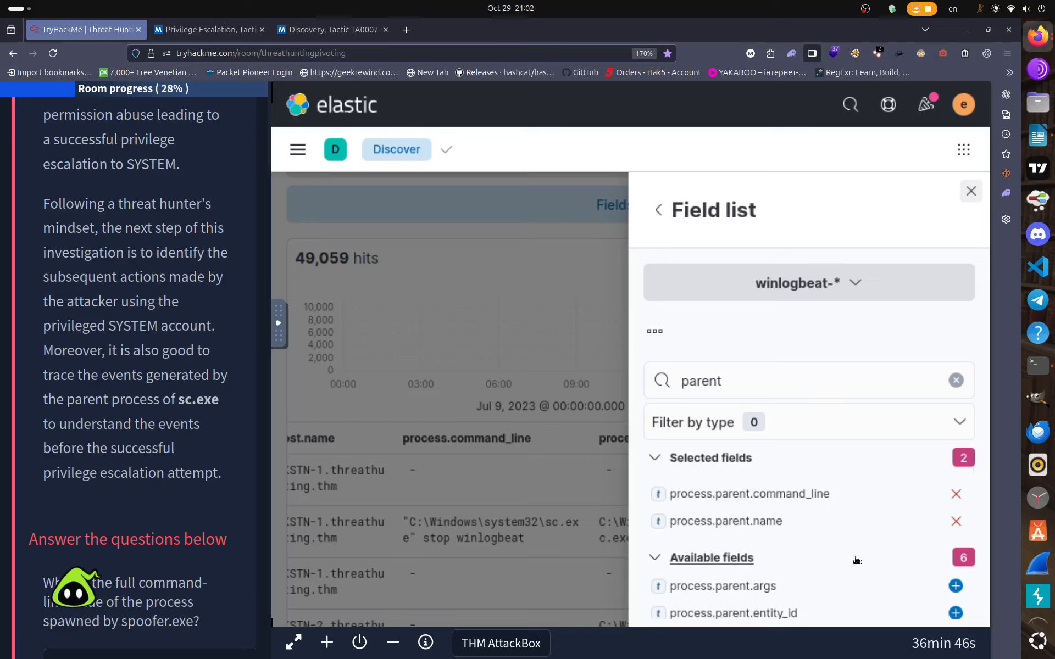
Collapse and re-expand the Selected fields group, then close the field list with Esc.
left_click(681, 459)
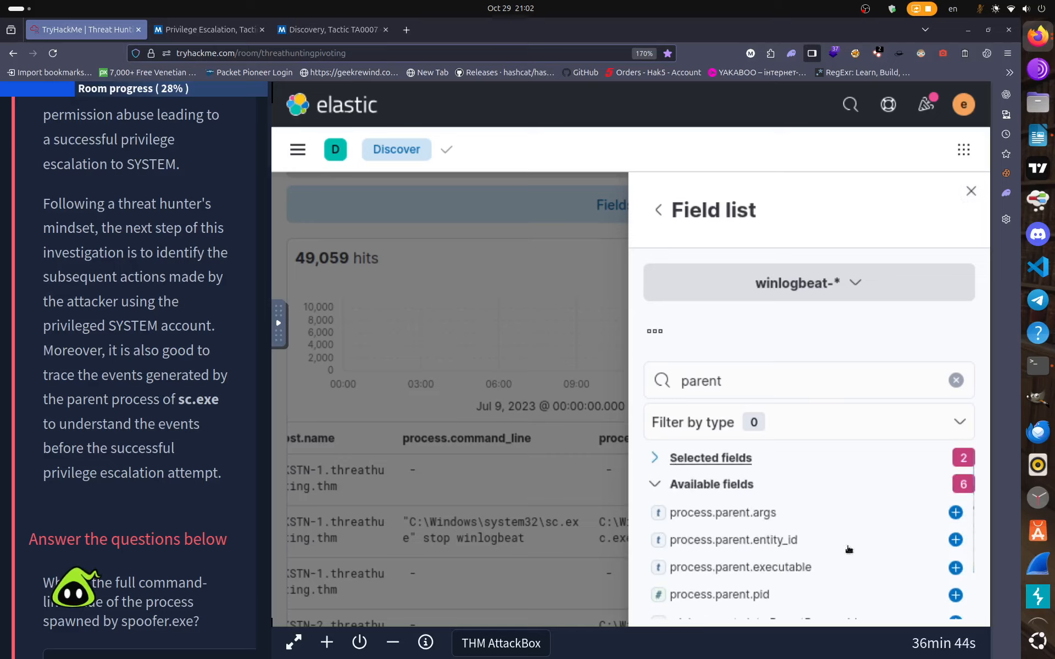
scroll(874, 558, "down", 1)
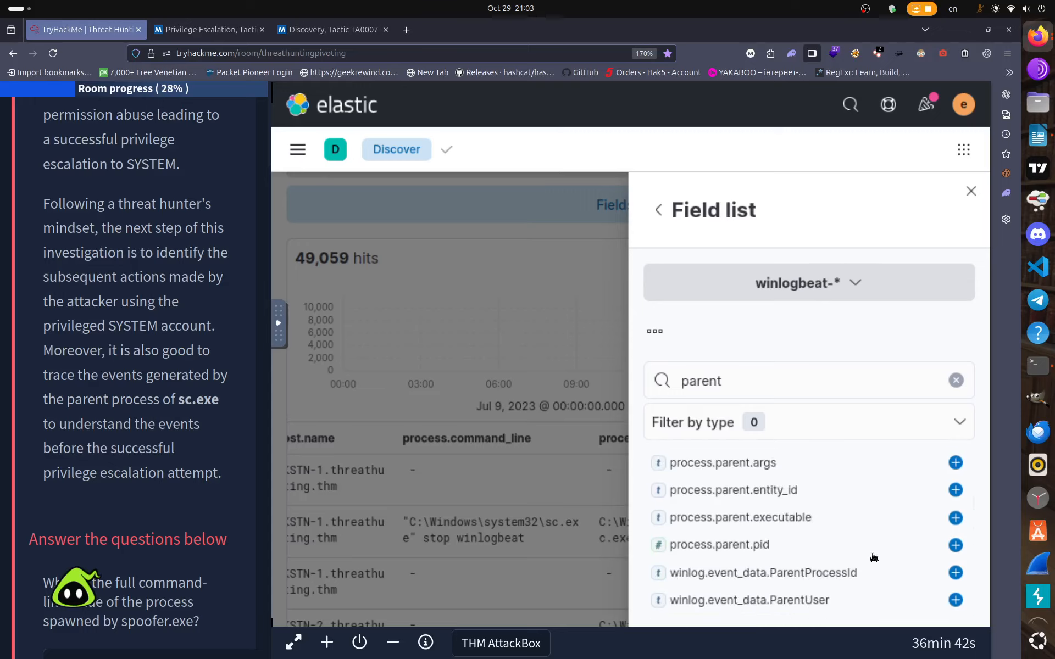
scroll(874, 557, "up", 1)
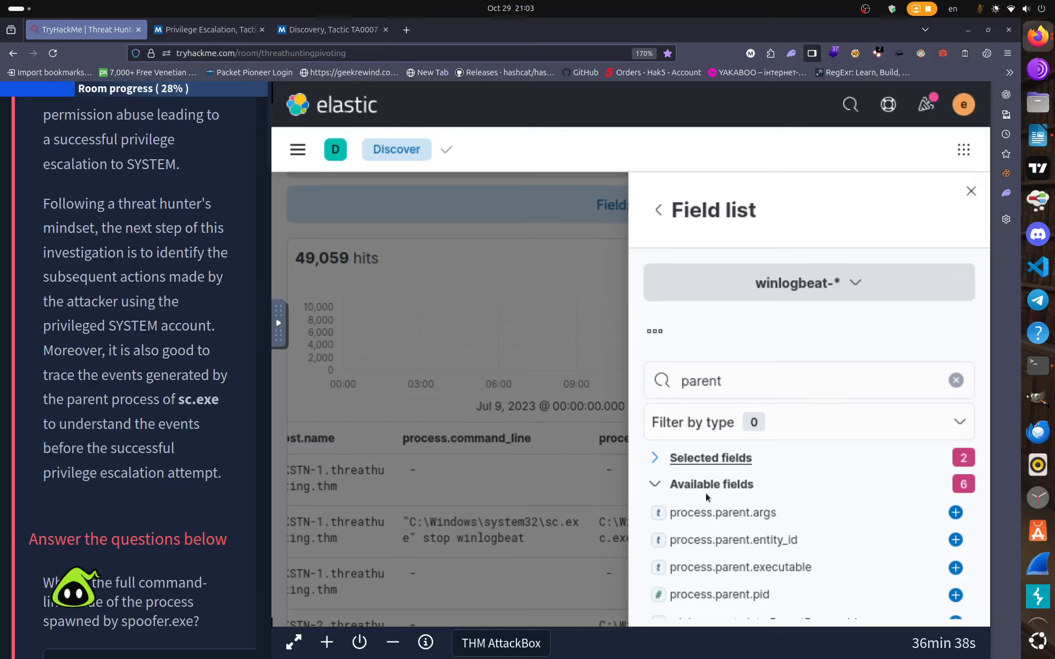
left_click(671, 461)
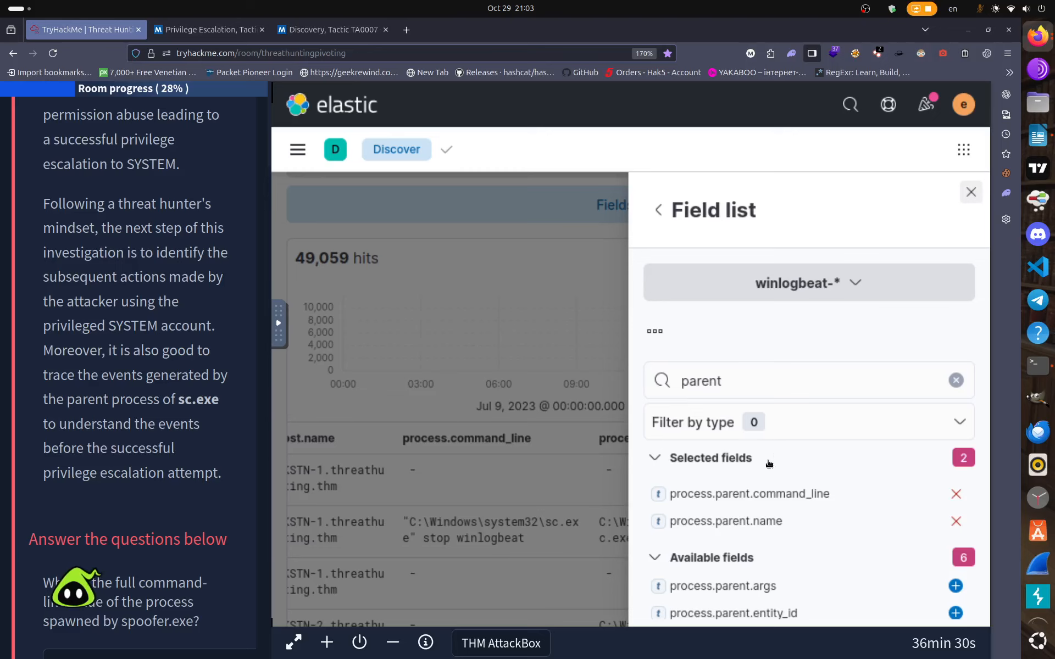
key("Escape")
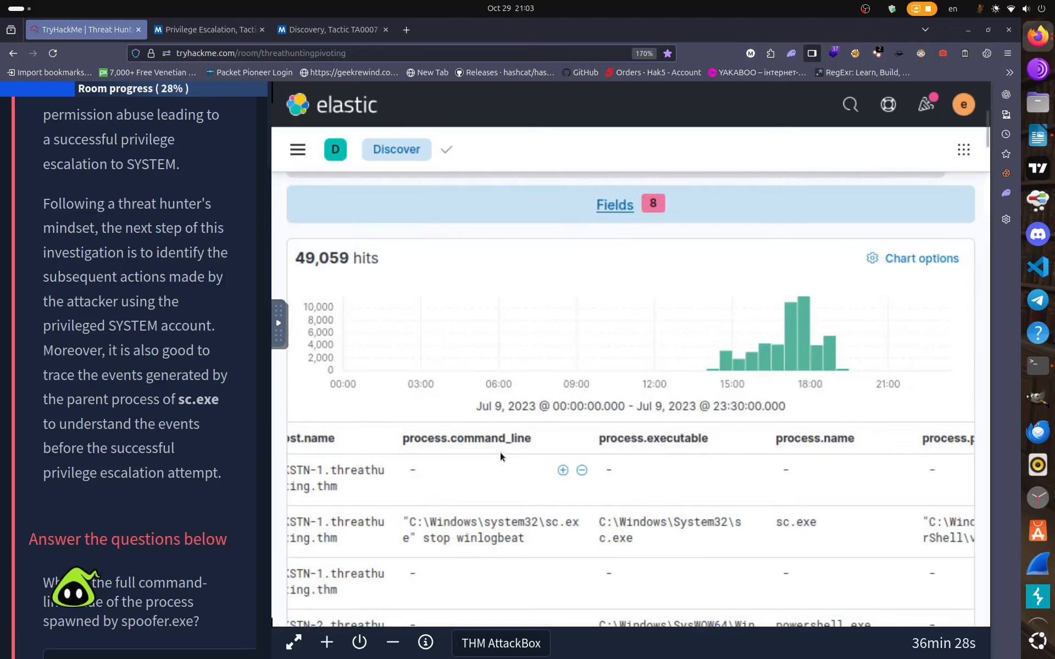
scroll(482, 617, "down", 10)
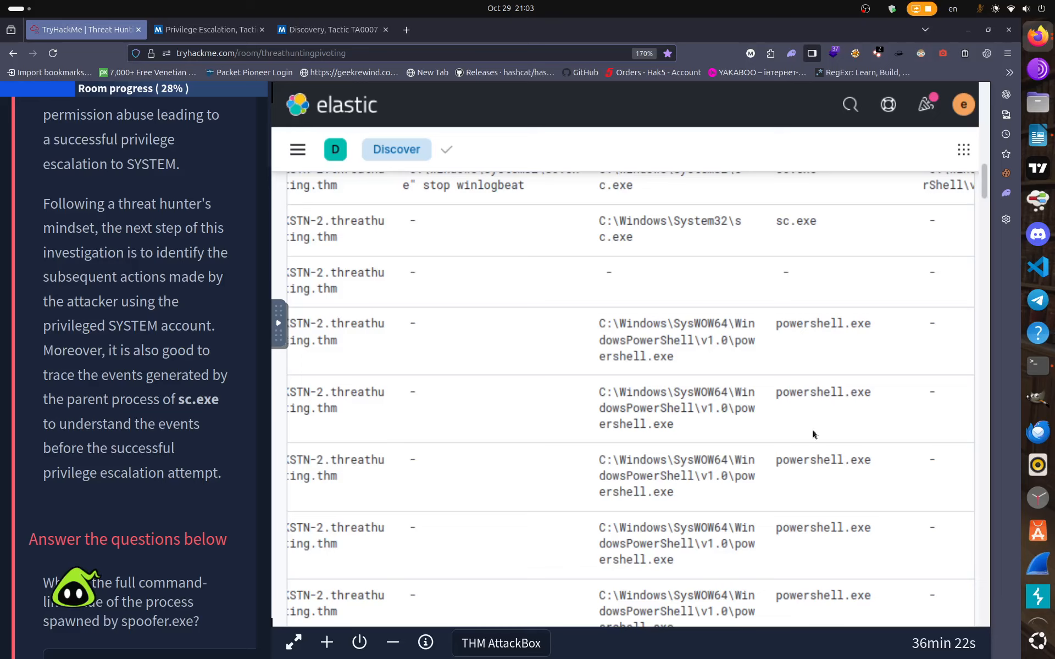
scroll(806, 426, "up", 5)
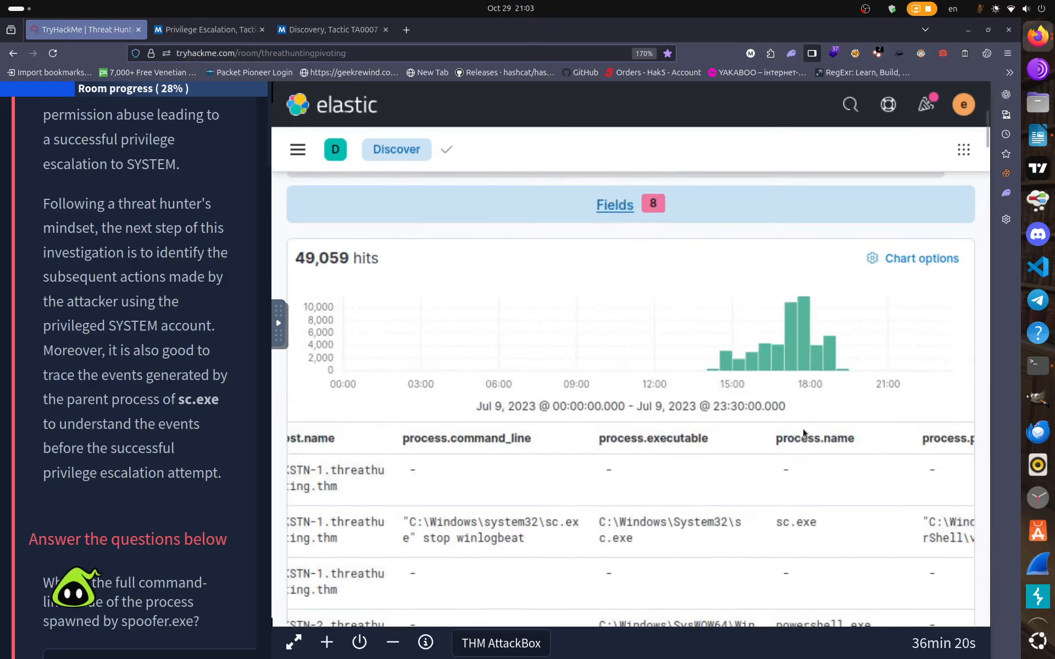
scroll(888, 424, "down", 5)
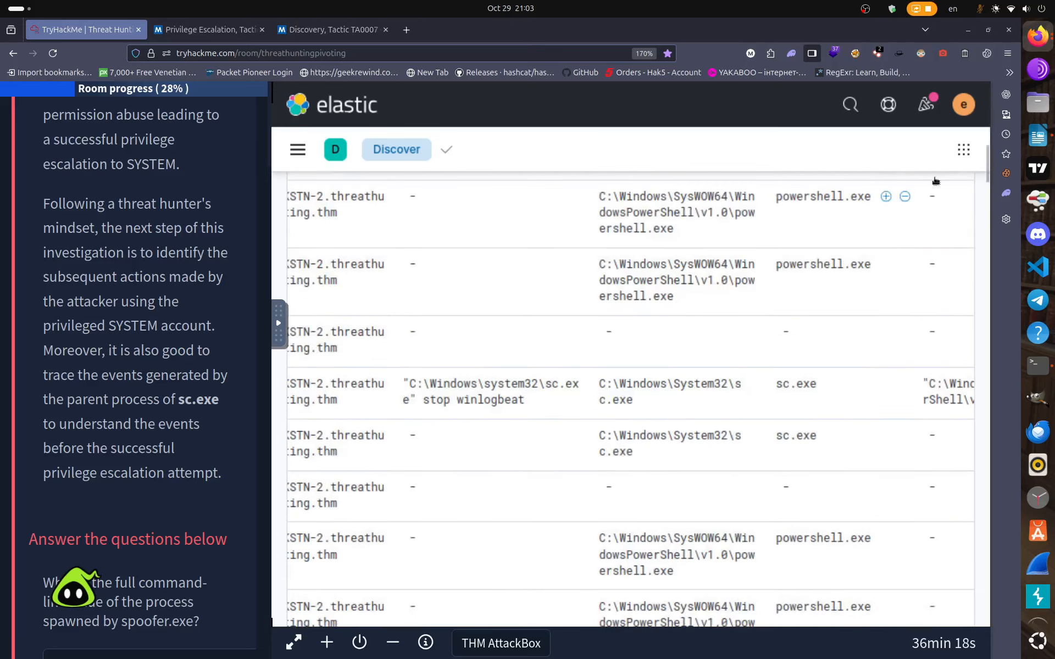
scroll(958, 523, "down", 5)
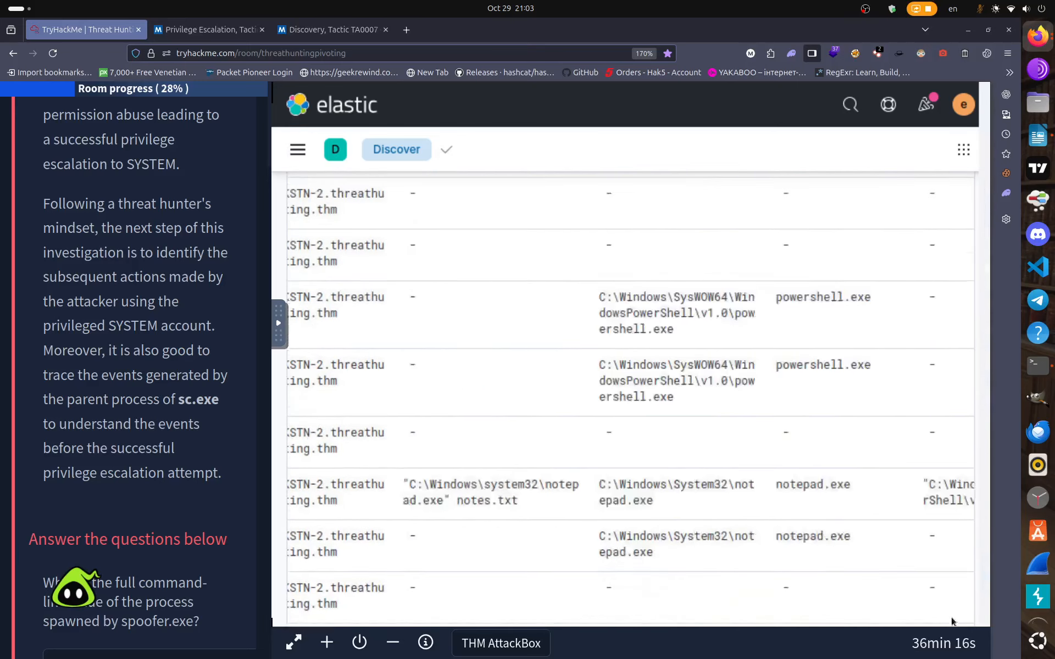
scroll(952, 621, "down", 3)
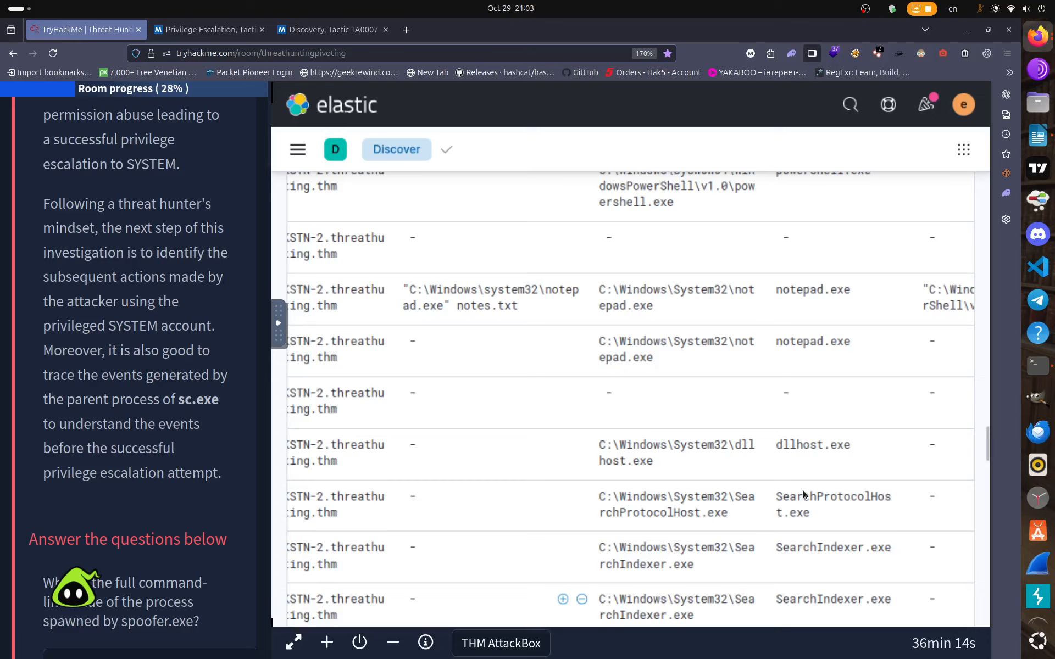
scroll(888, 572, "down", 3)
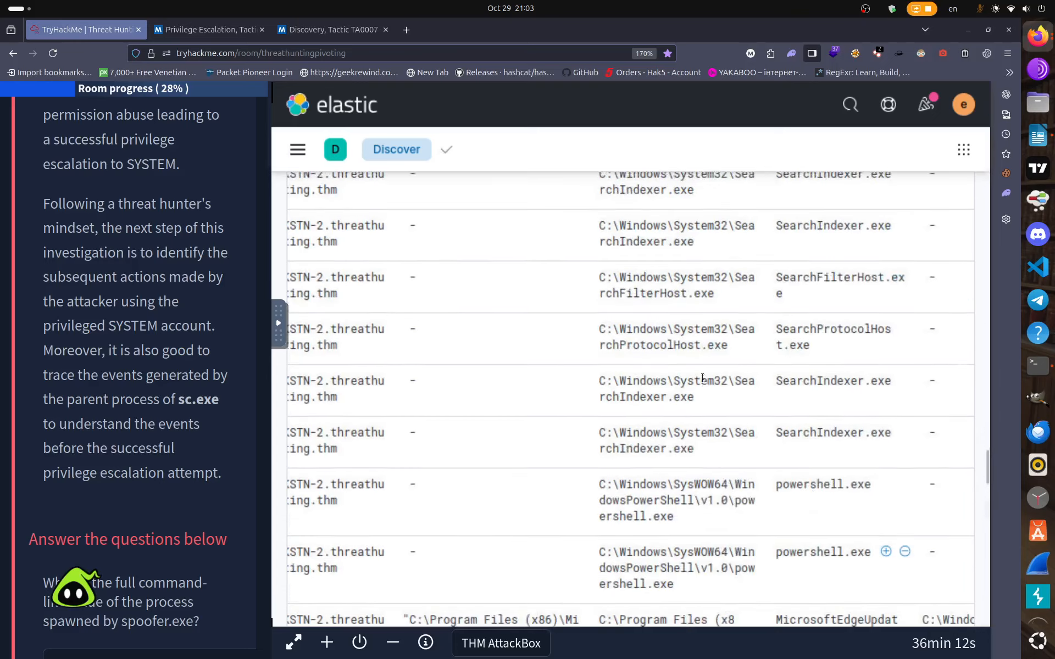
scroll(703, 378, "down", 10)
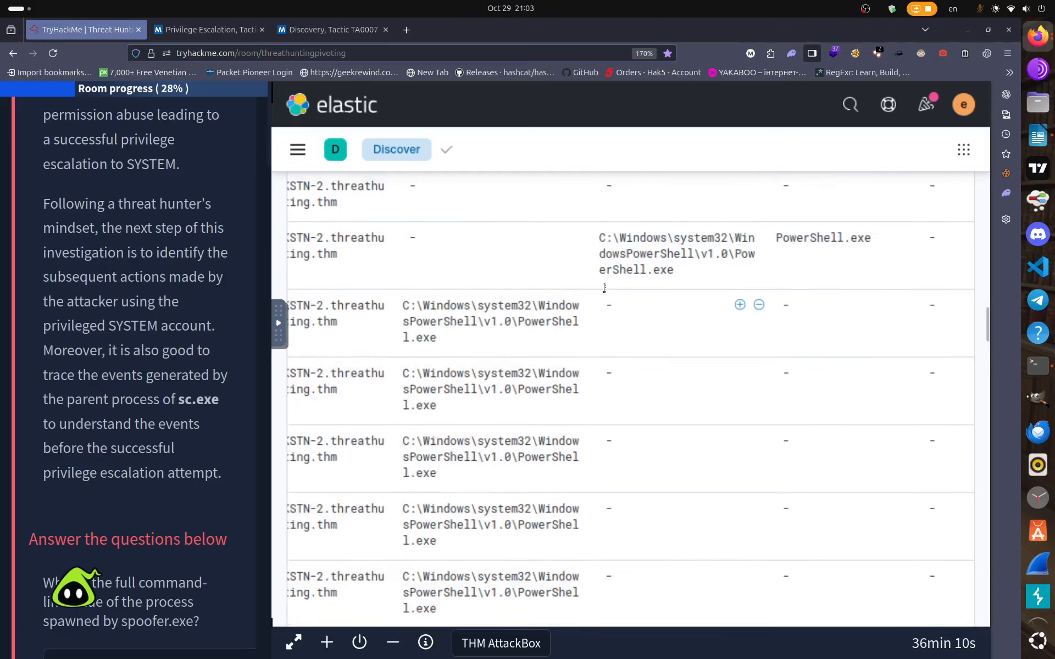
scroll(604, 288, "up", 10)
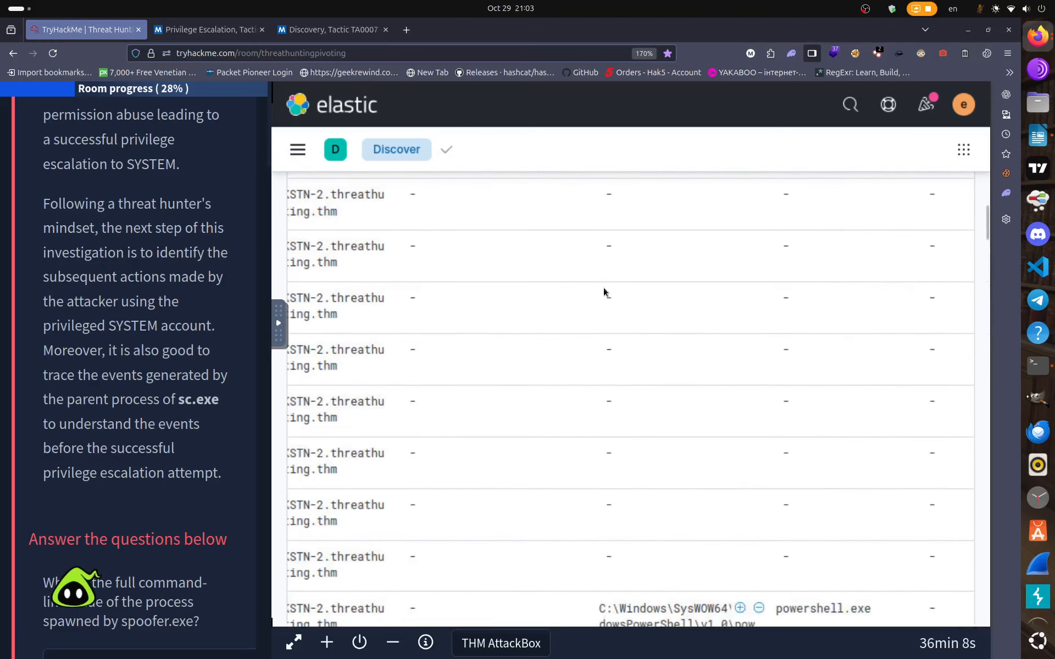
scroll(604, 288, "up", 10)
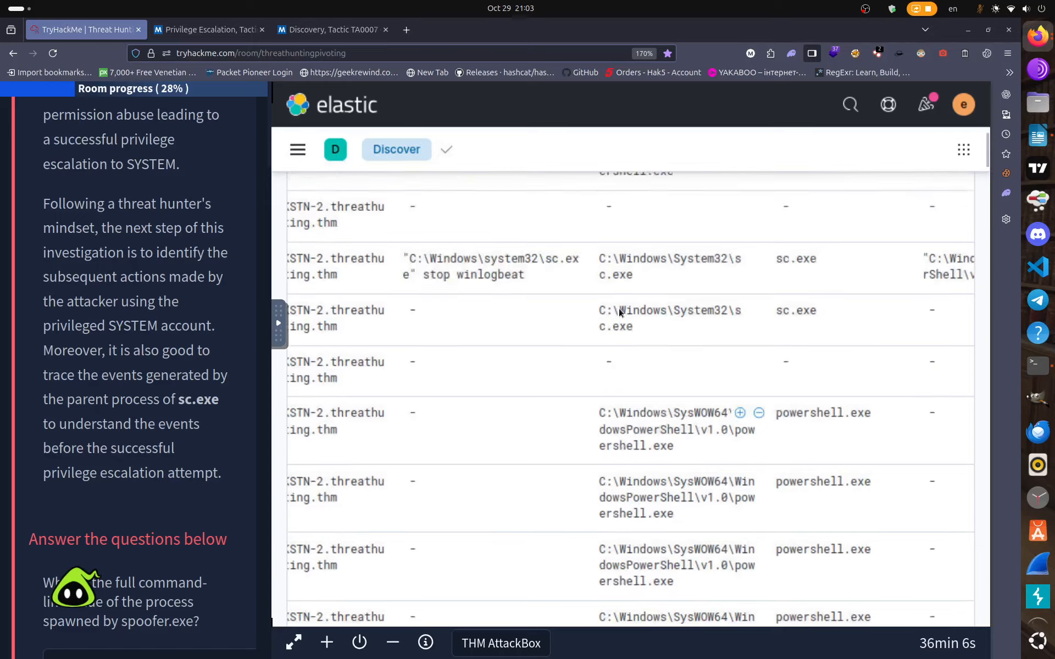
scroll(649, 348, "up", 10)
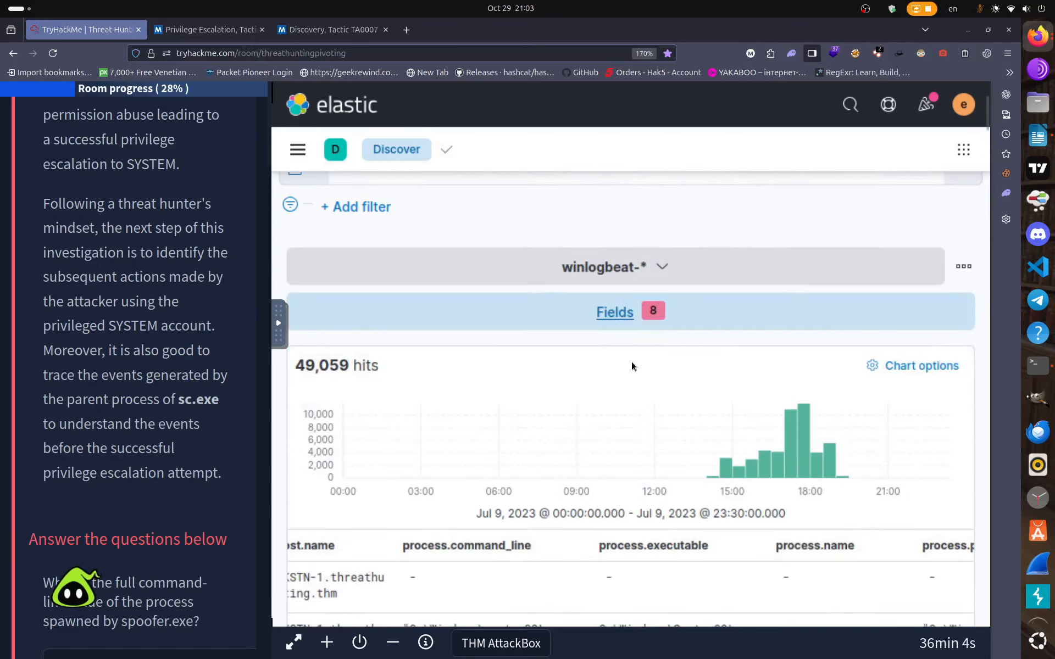
scroll(551, 438, "down", 2)
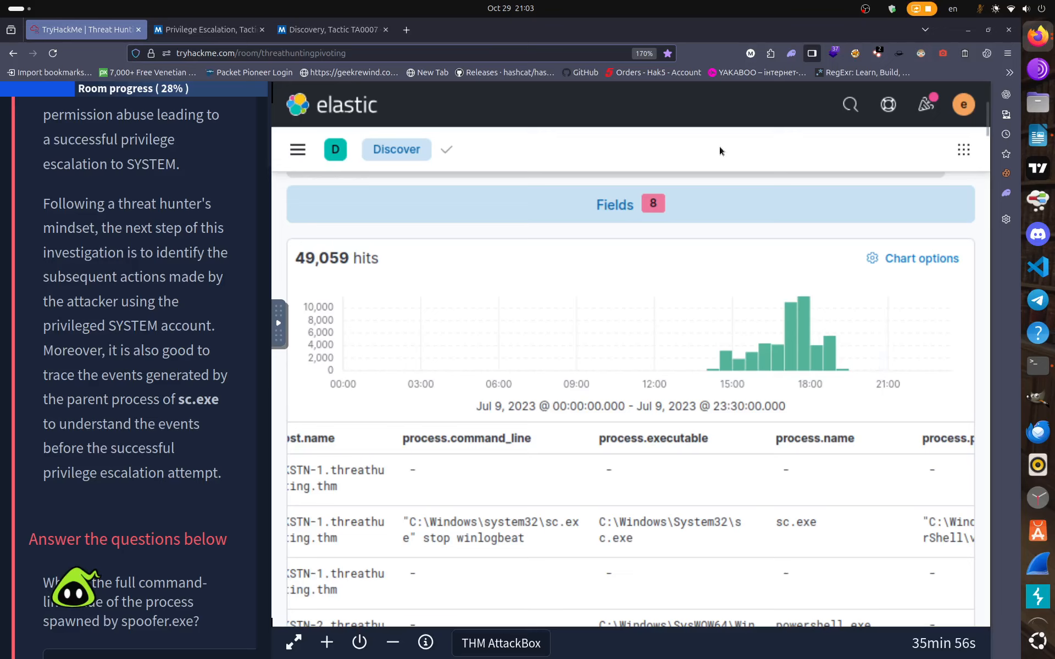
key("F11")
scroll(729, 333, "down", 5)
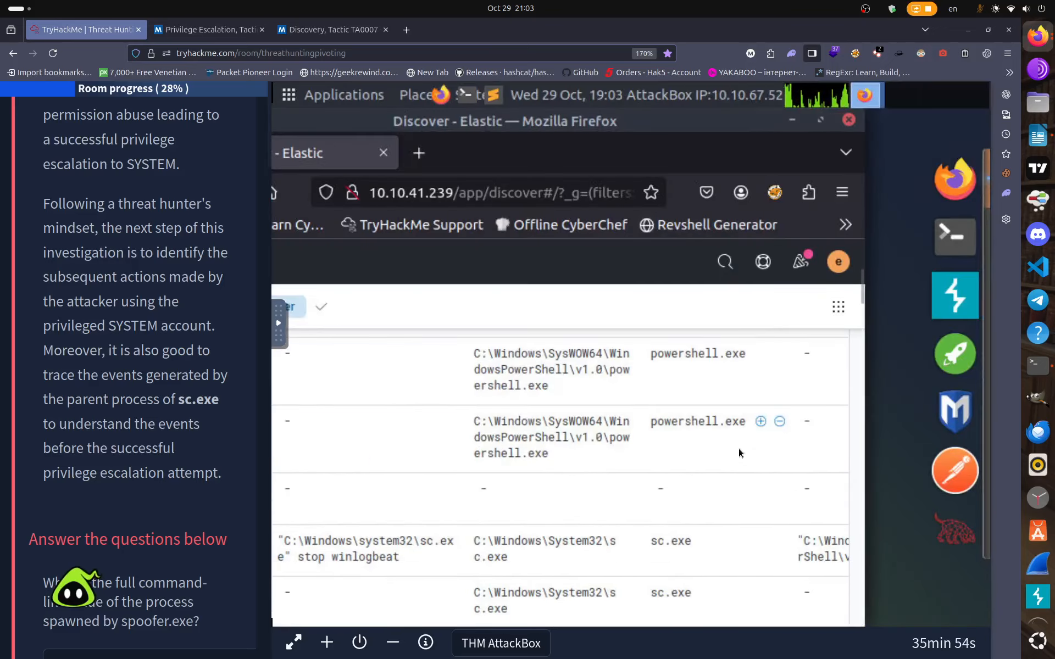
left_click_drag(703, 139, 709, 129)
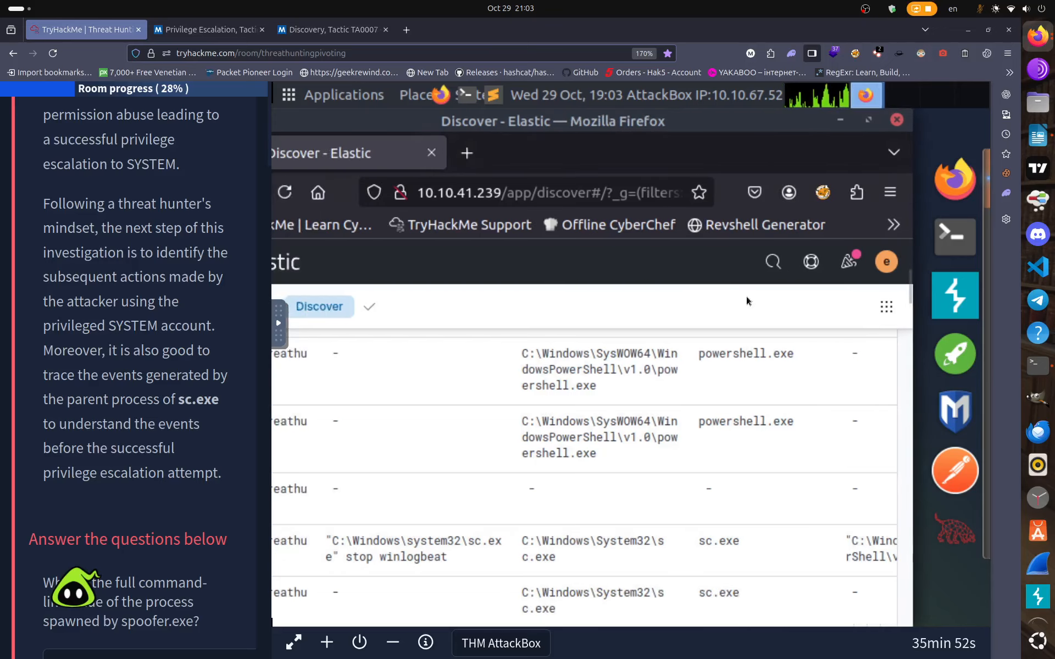
key("F11")
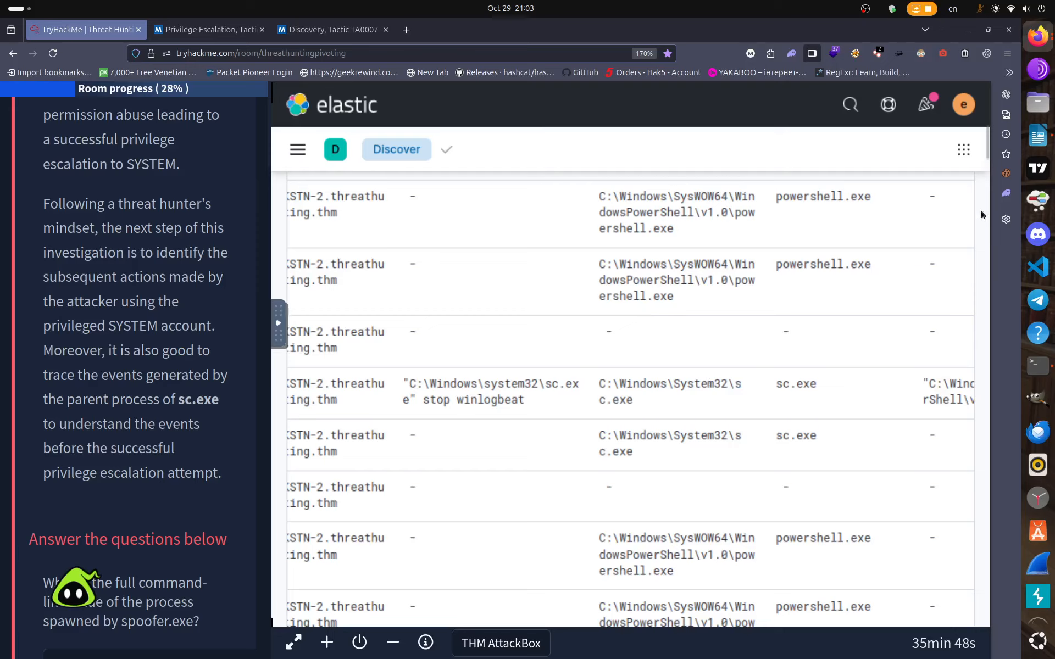
left_click_drag(969, 211, 988, 635)
scroll(753, 529, "down", 5)
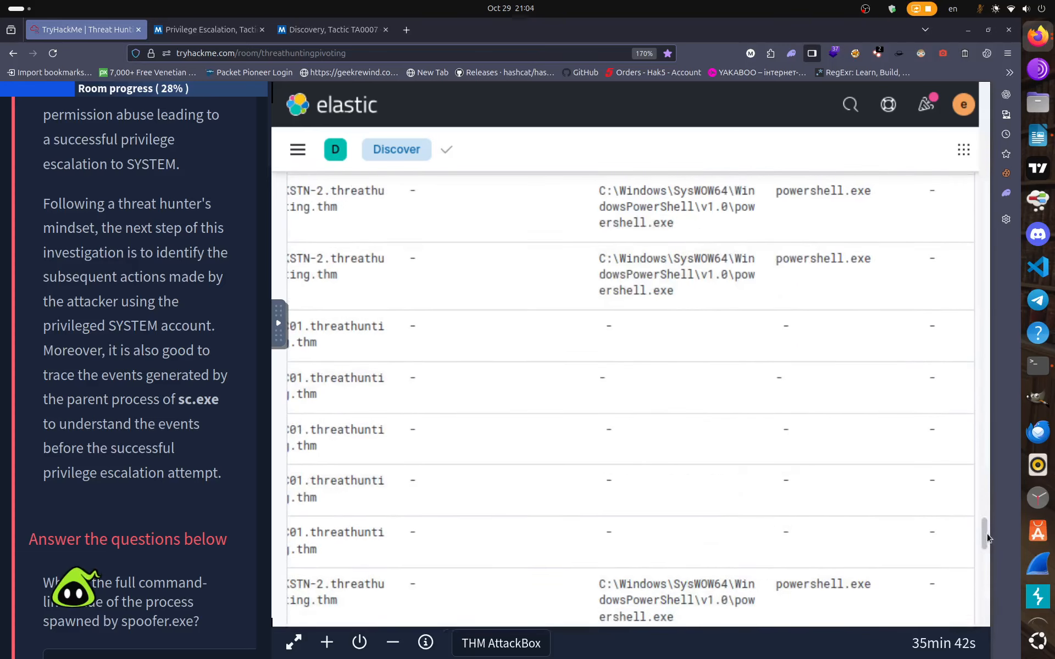
left_click_drag(988, 608, 991, 644)
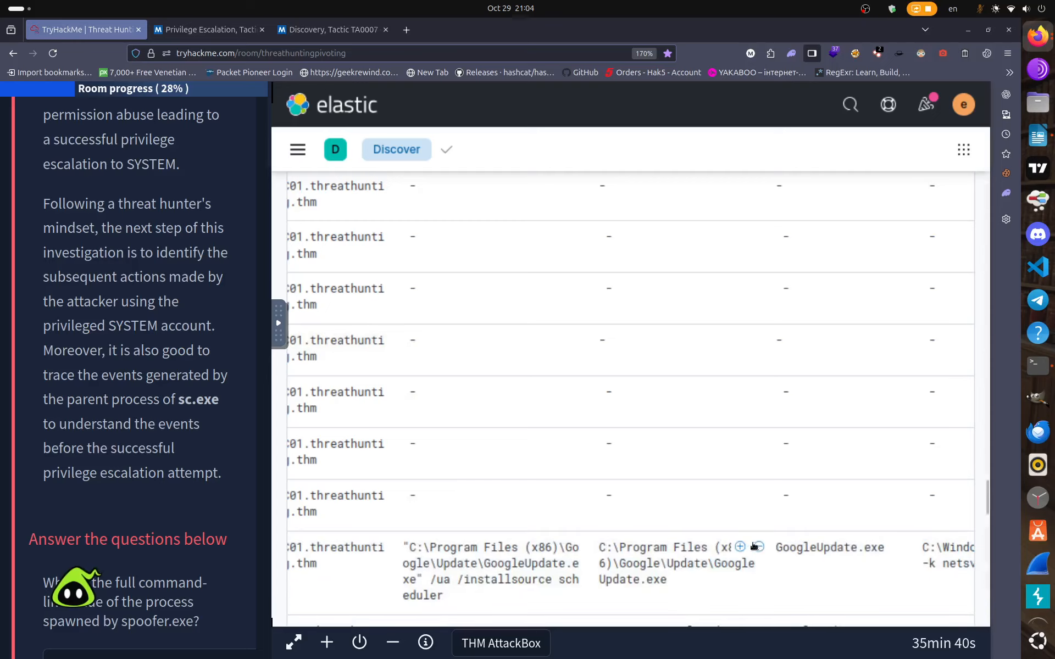
scroll(813, 530, "down", 5)
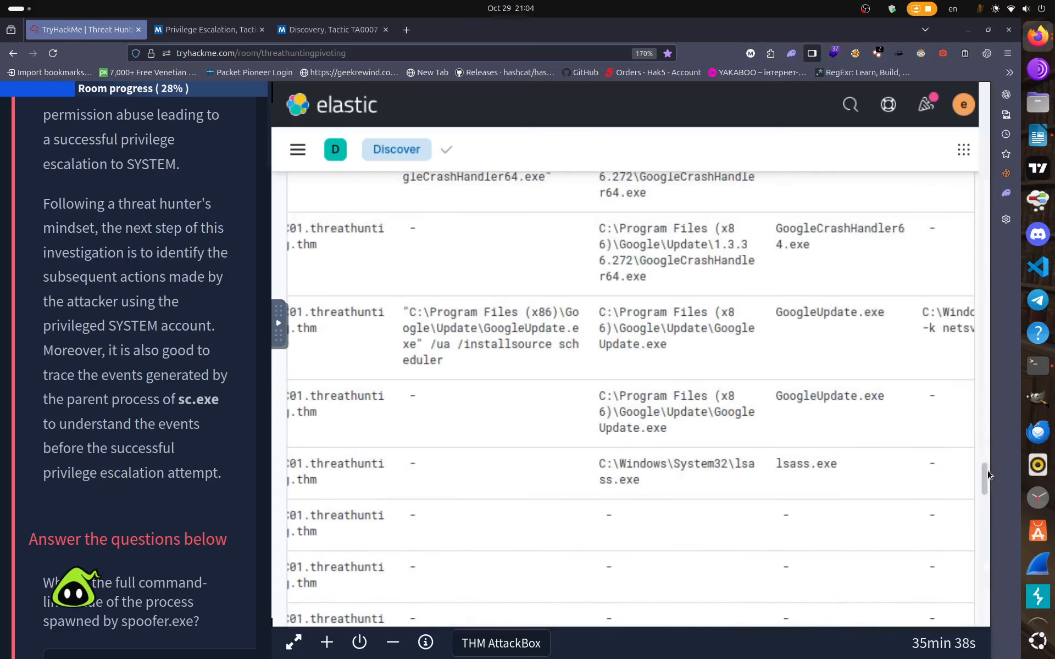
left_click_drag(986, 478, 987, 155)
scroll(769, 440, "up", 3)
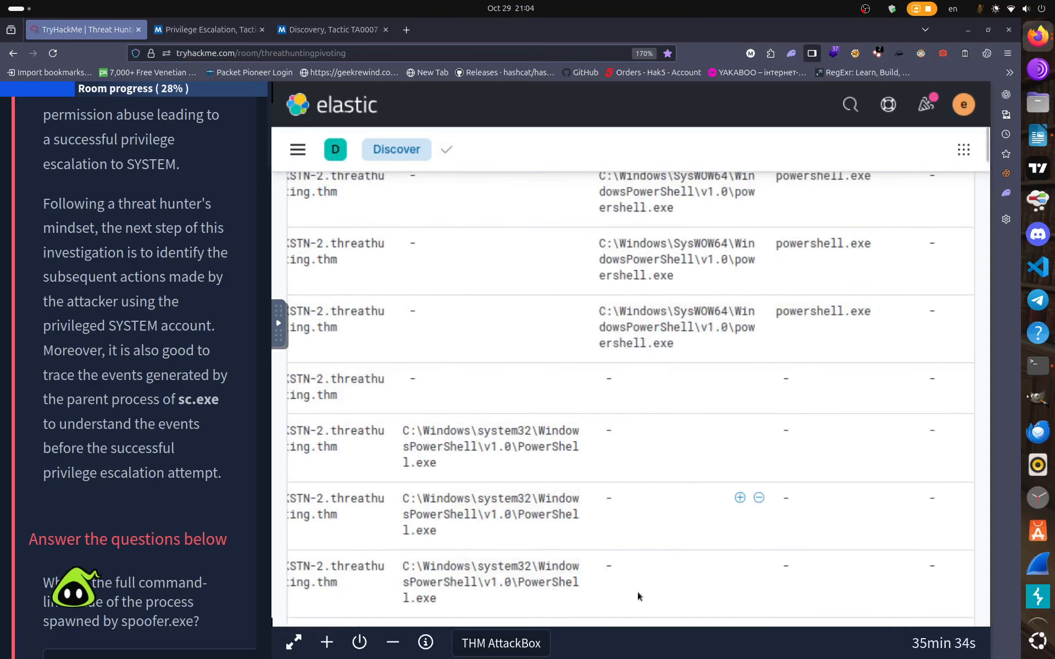
scroll(763, 412, "up", 5)
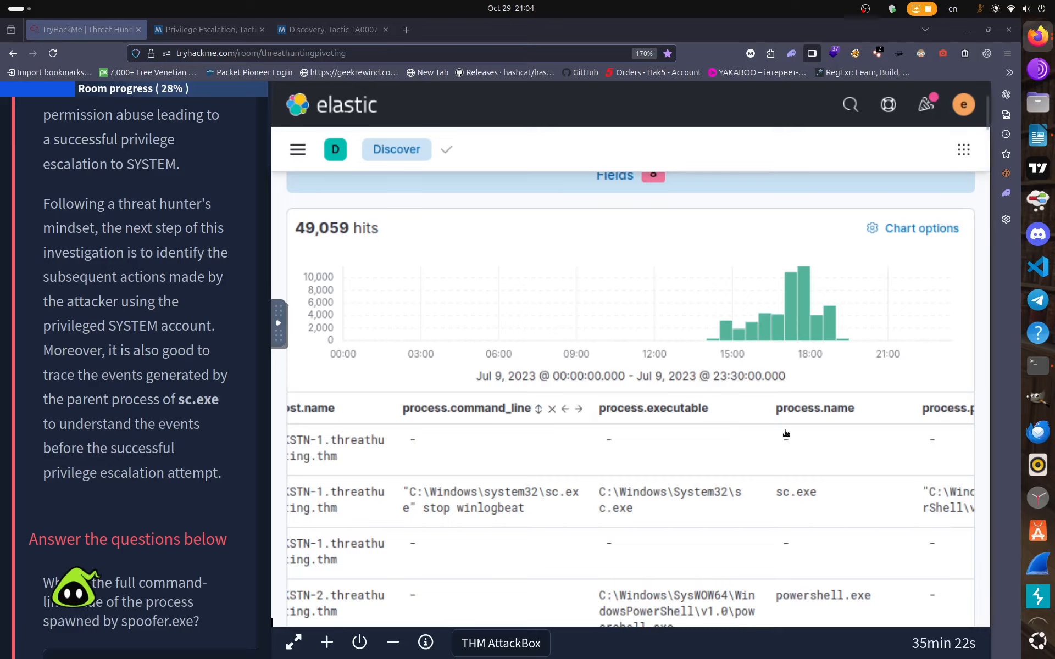
scroll(907, 494, "up", 5)
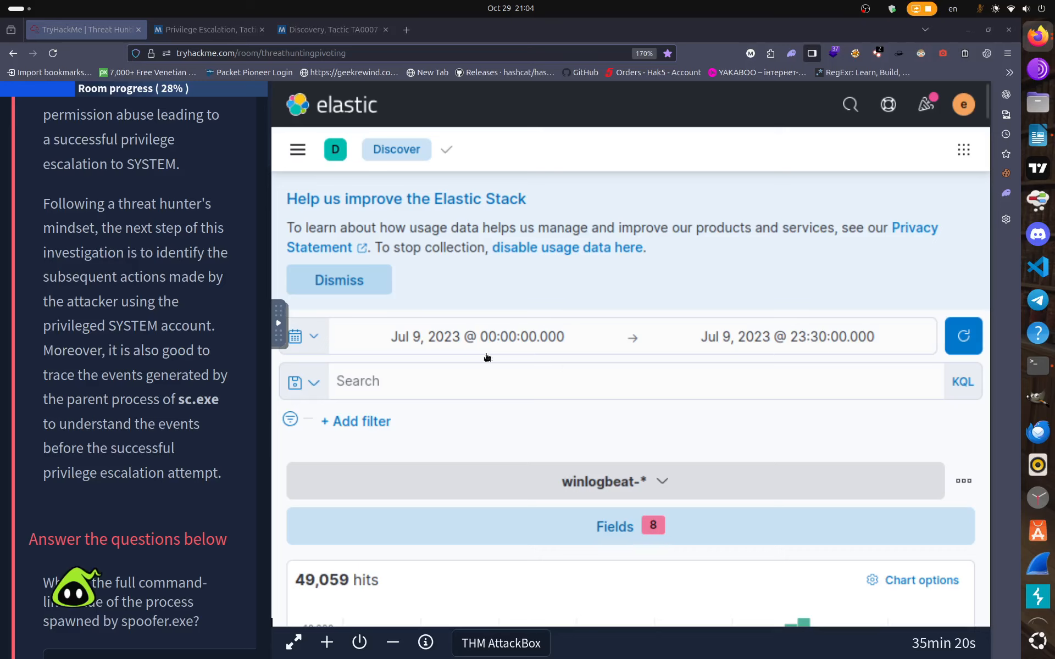
Focus the empty KQL search bar and find the task's winlog.event_id: 1 AND user.name: SYSTEM query.
left_click(442, 380)
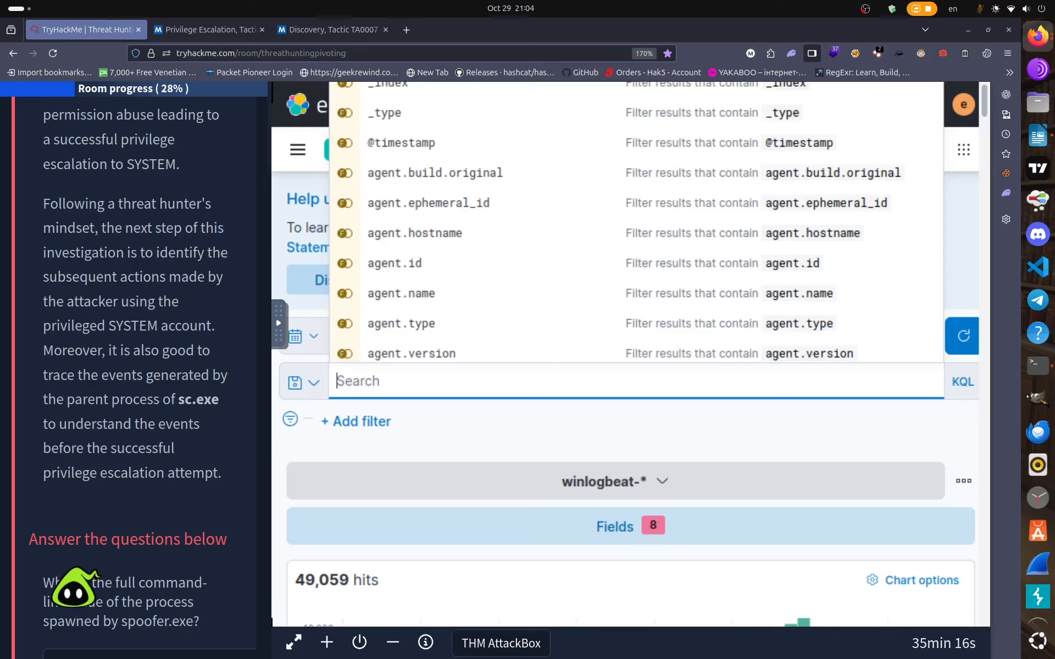
scroll(95, 416, "up", 10)
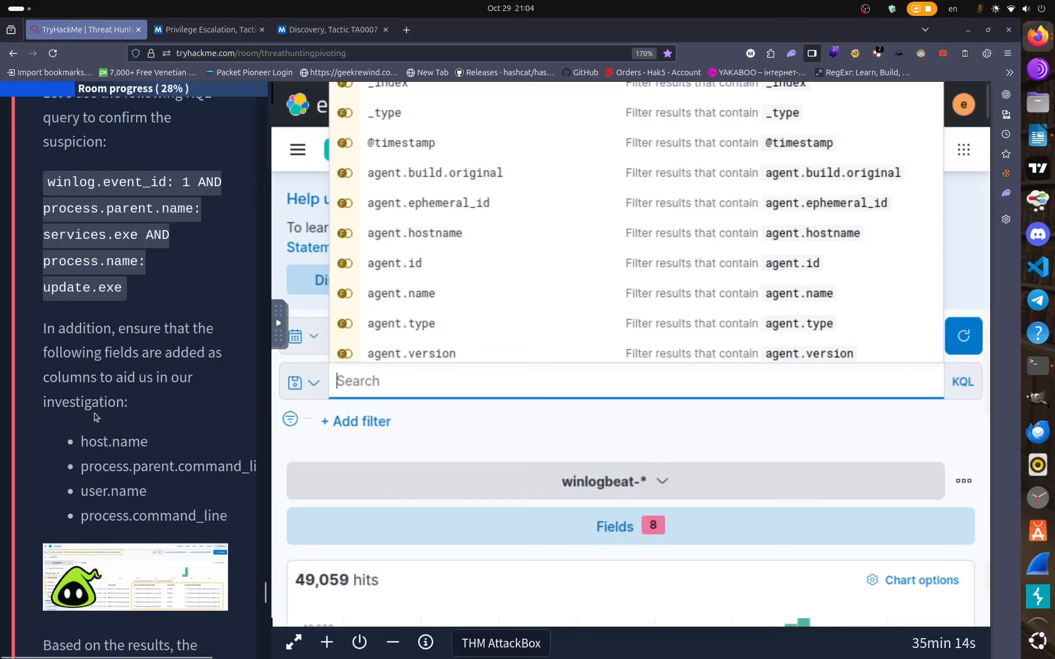
scroll(95, 416, "up", 10)
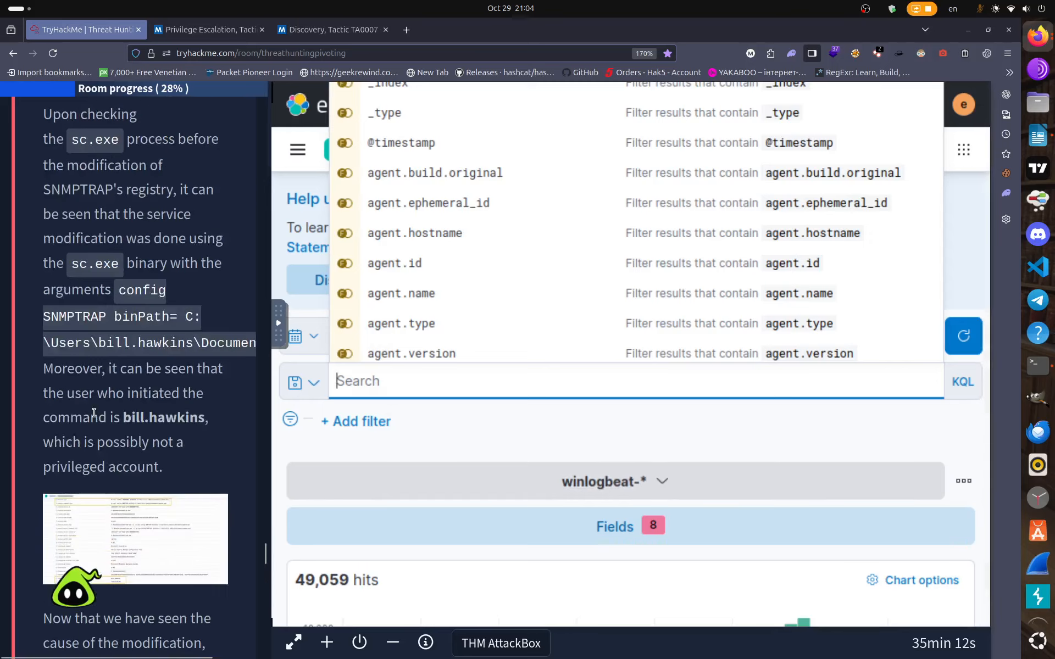
scroll(95, 414, "up", 10)
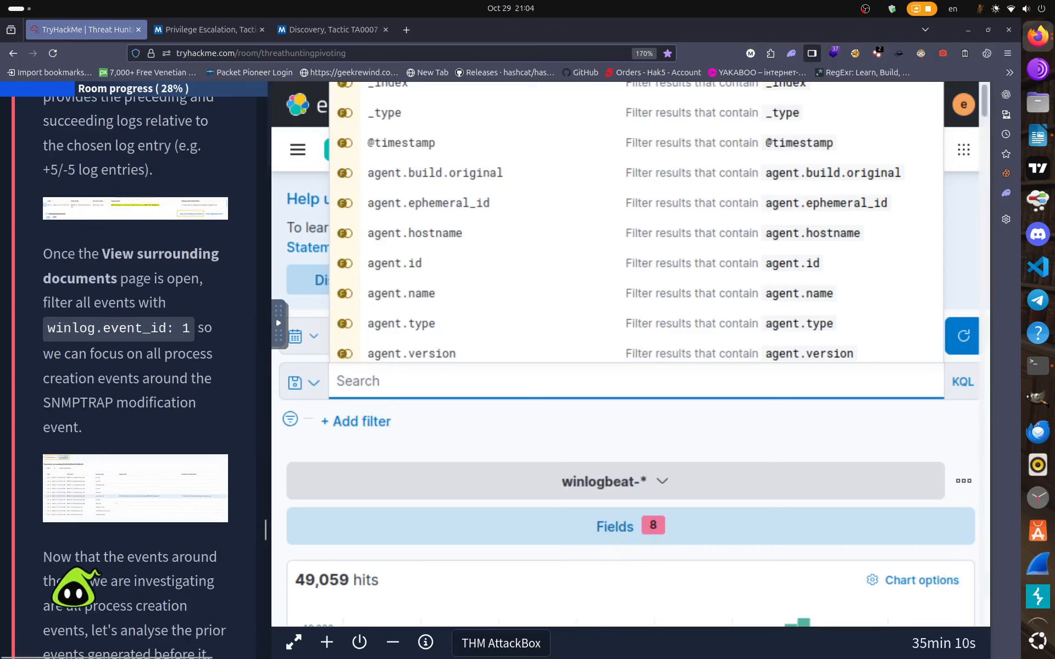
scroll(77, 412, "up", 10)
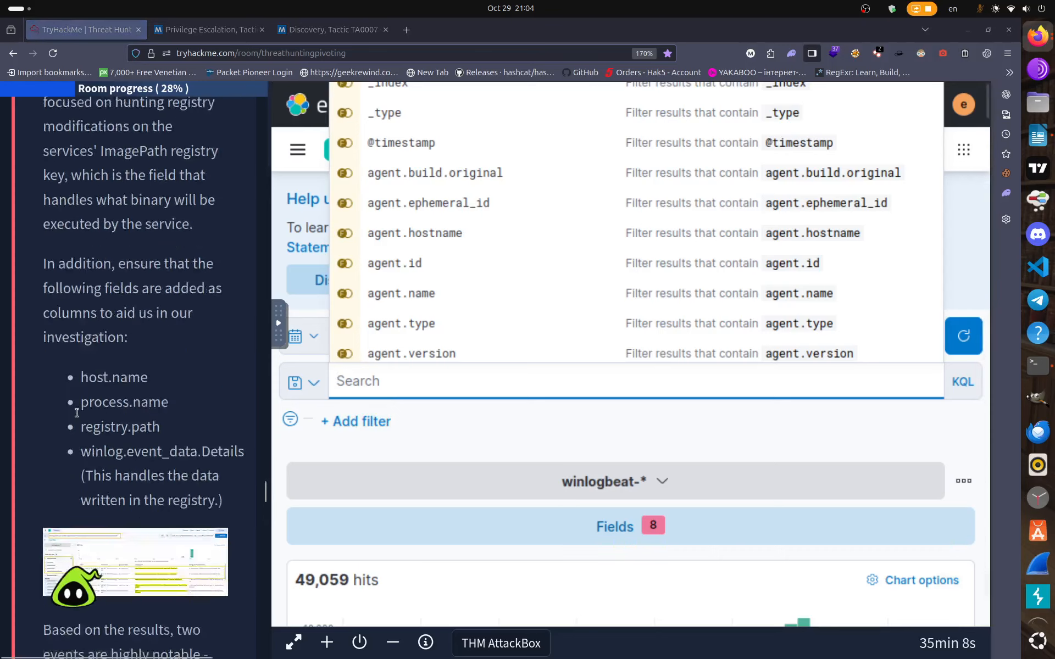
scroll(77, 413, "up", 7)
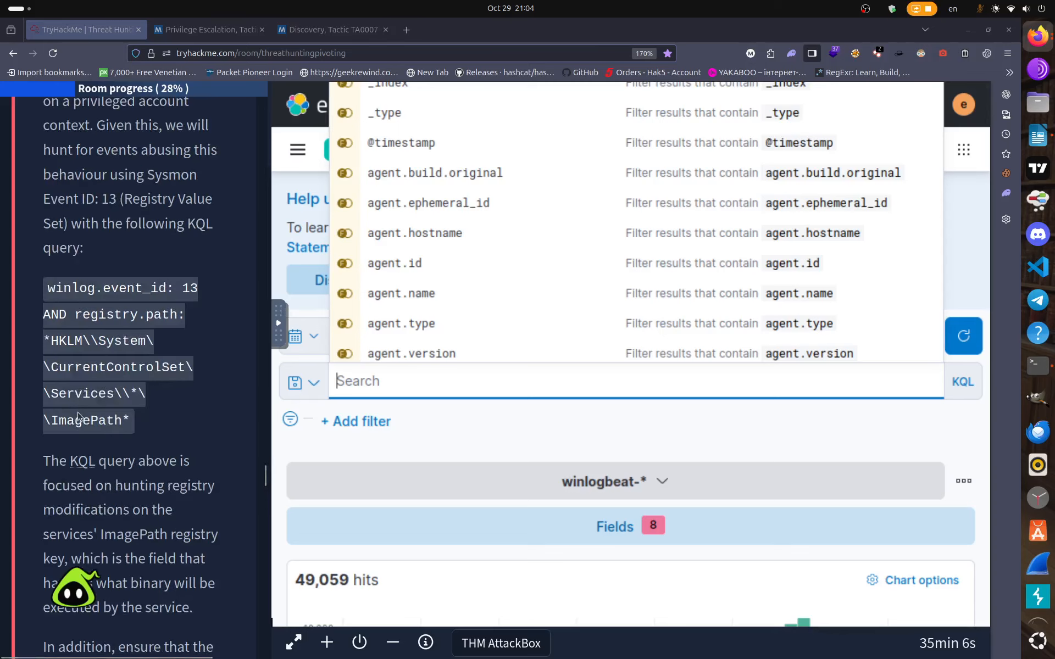
scroll(77, 416, "up", 14)
scroll(78, 412, "up", 5)
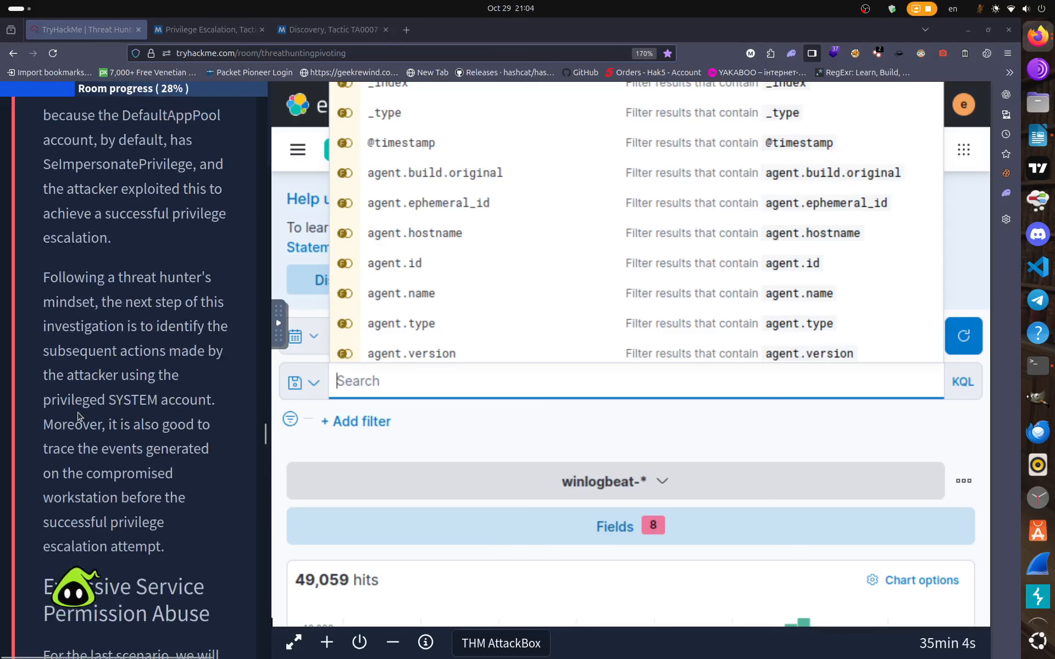
scroll(78, 412, "down", 5)
scroll(78, 412, "up", 20)
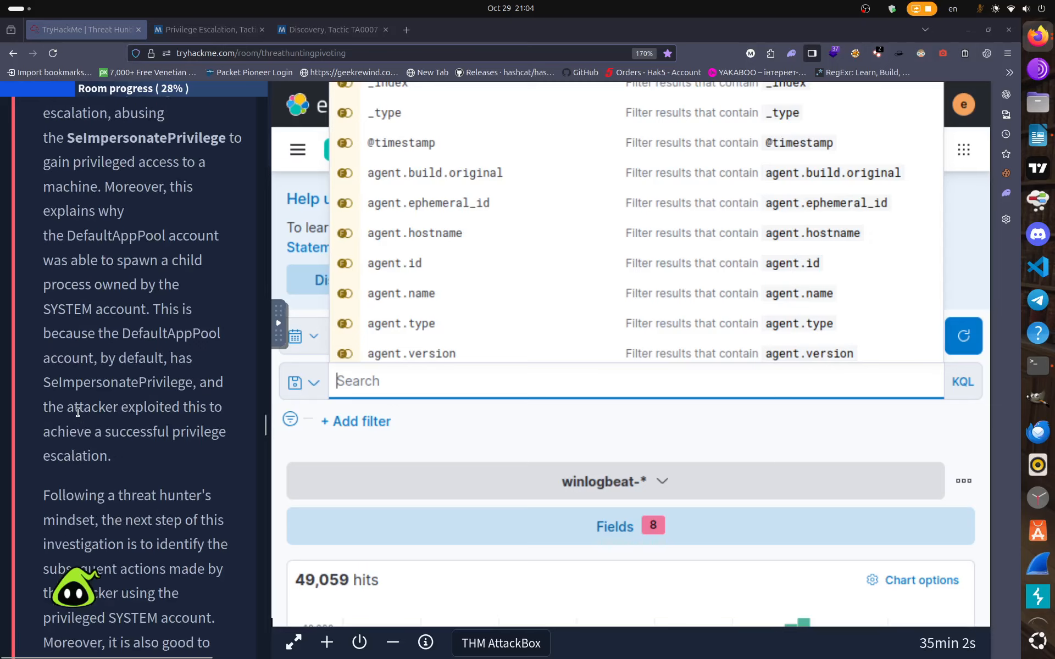
scroll(77, 412, "up", 4)
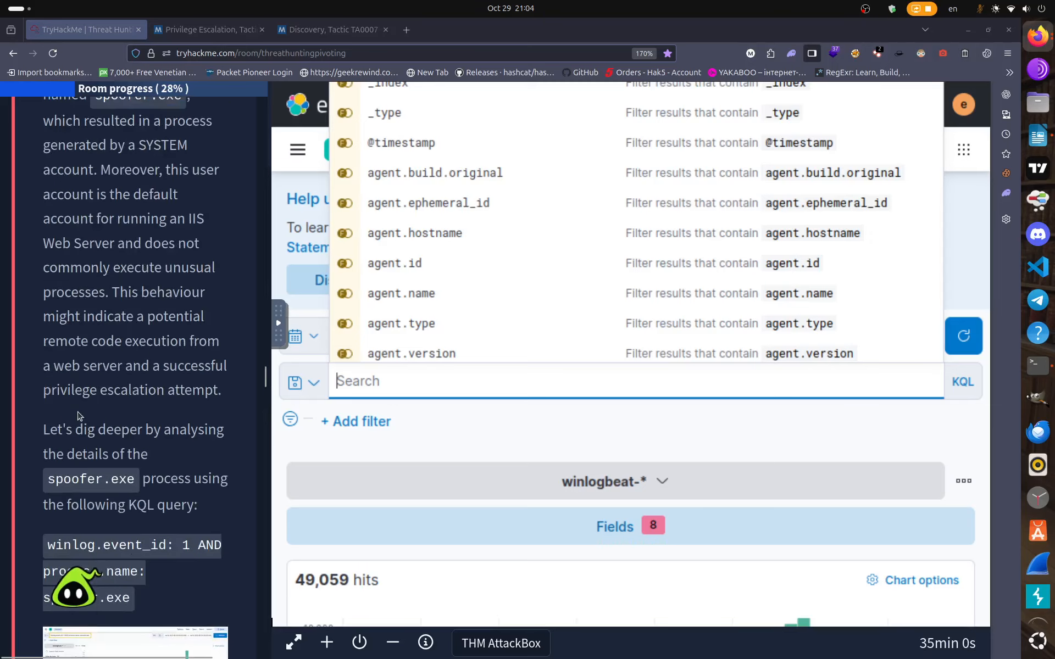
scroll(77, 415, "down", 3)
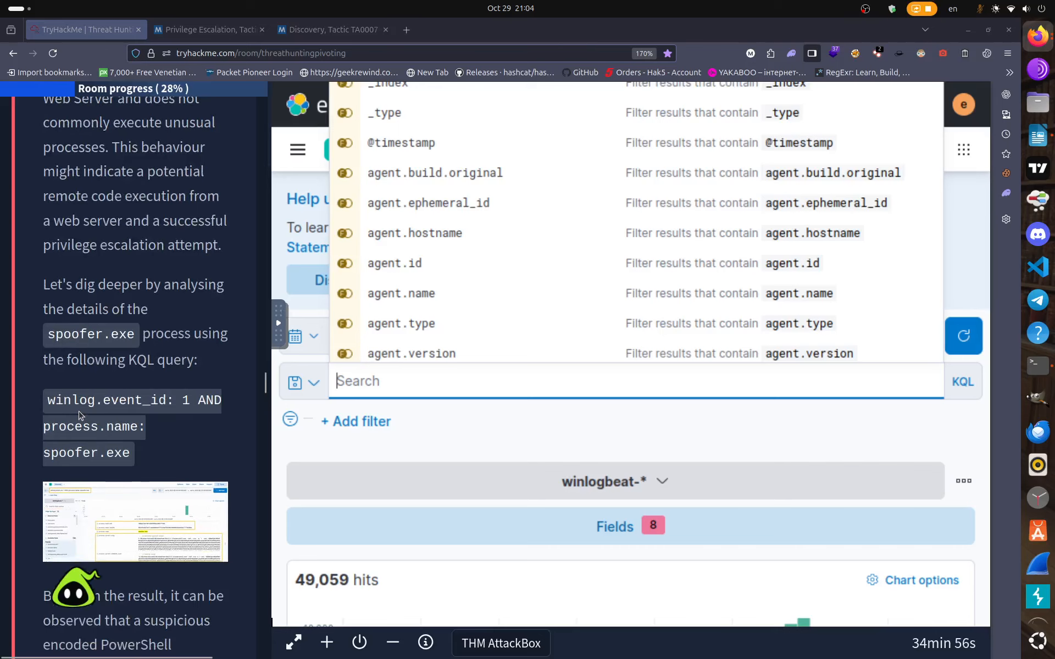
scroll(79, 416, "up", 10)
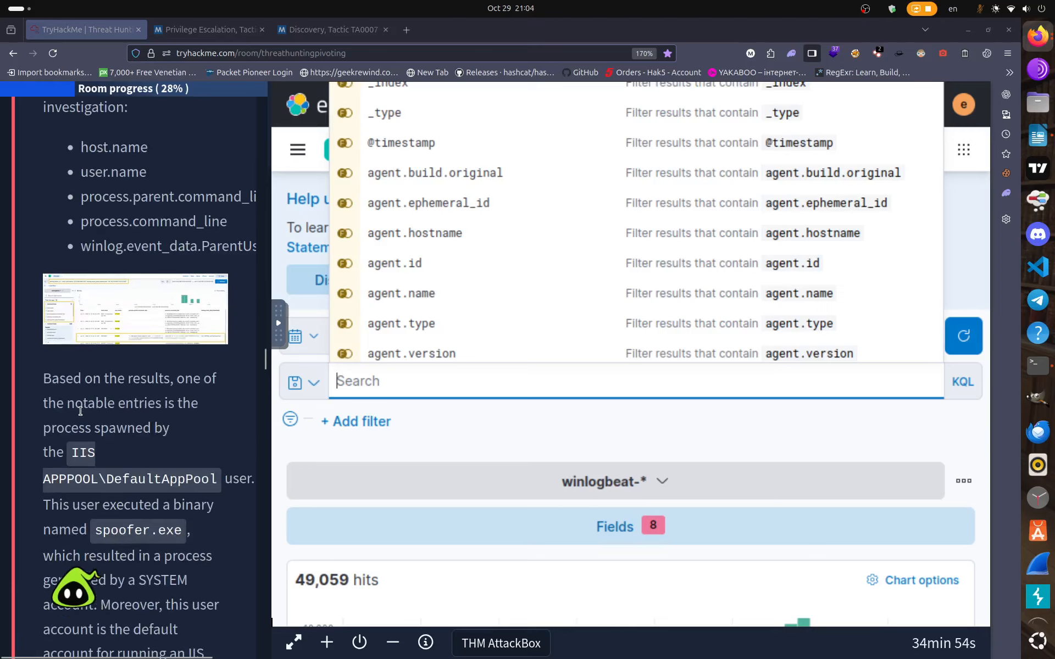
scroll(81, 412, "up", 8)
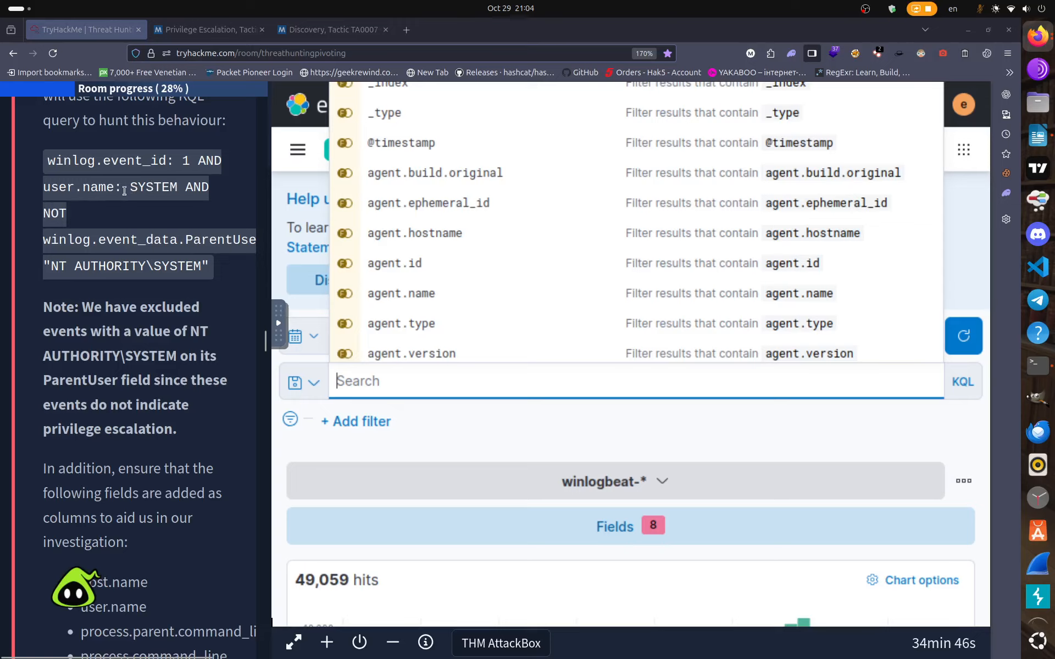
Copy 'winlog.event_id: 1 AND user.name: SYSTEM' from the task into the search bar, run it, and review the 258 hits.
left_click_drag(177, 187, 46, 160)
right_click(96, 164)
left_click(118, 174)
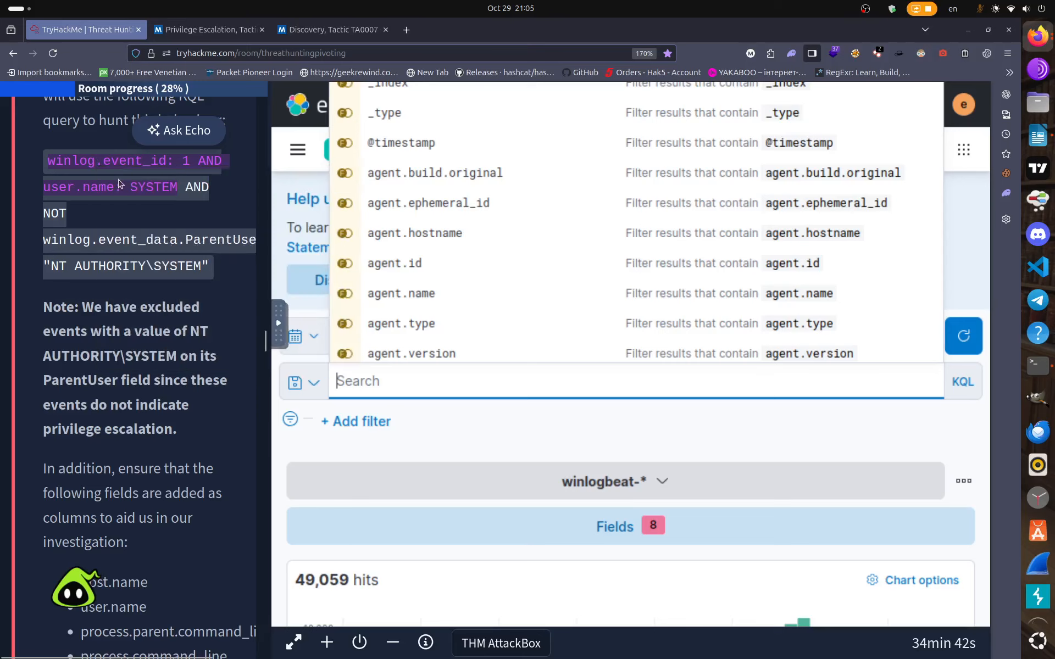
right_click(359, 382)
left_click(429, 200)
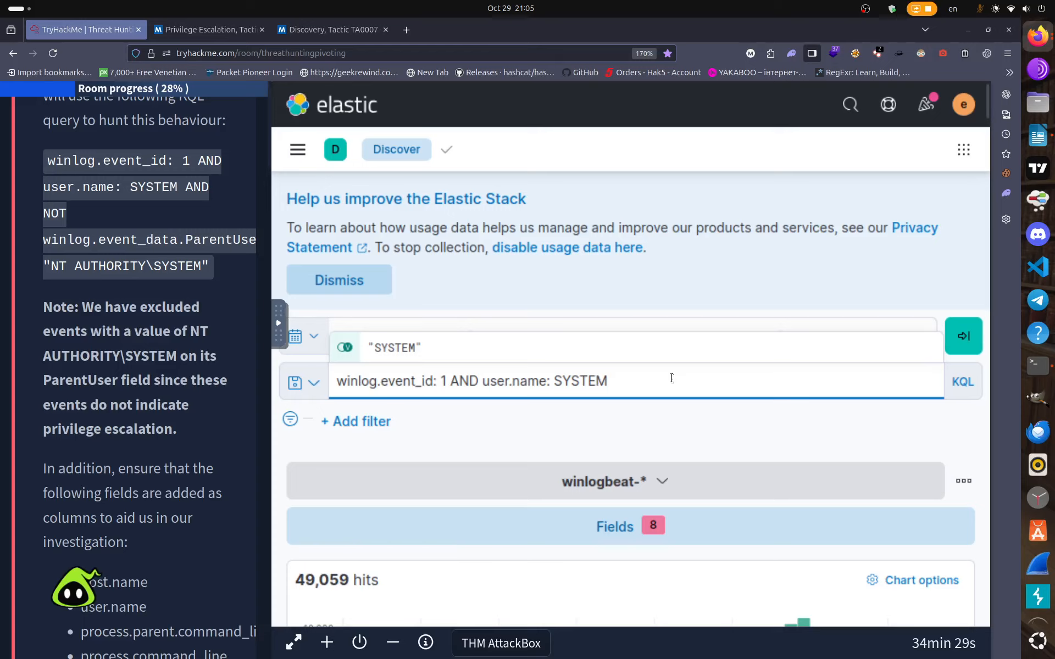
key("Return")
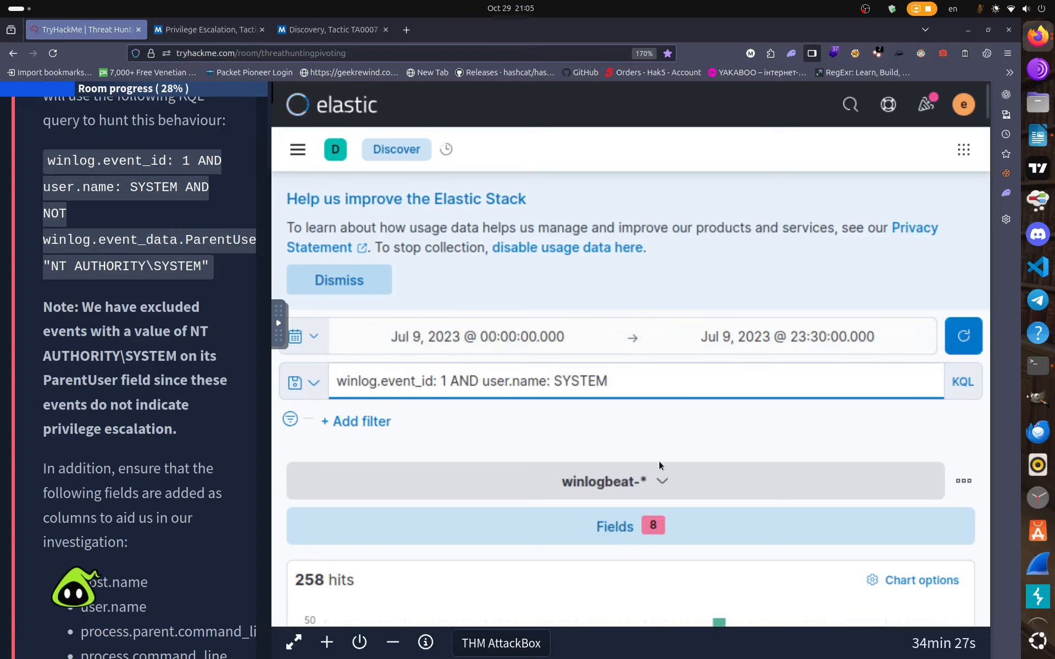
scroll(625, 500, "down", 3)
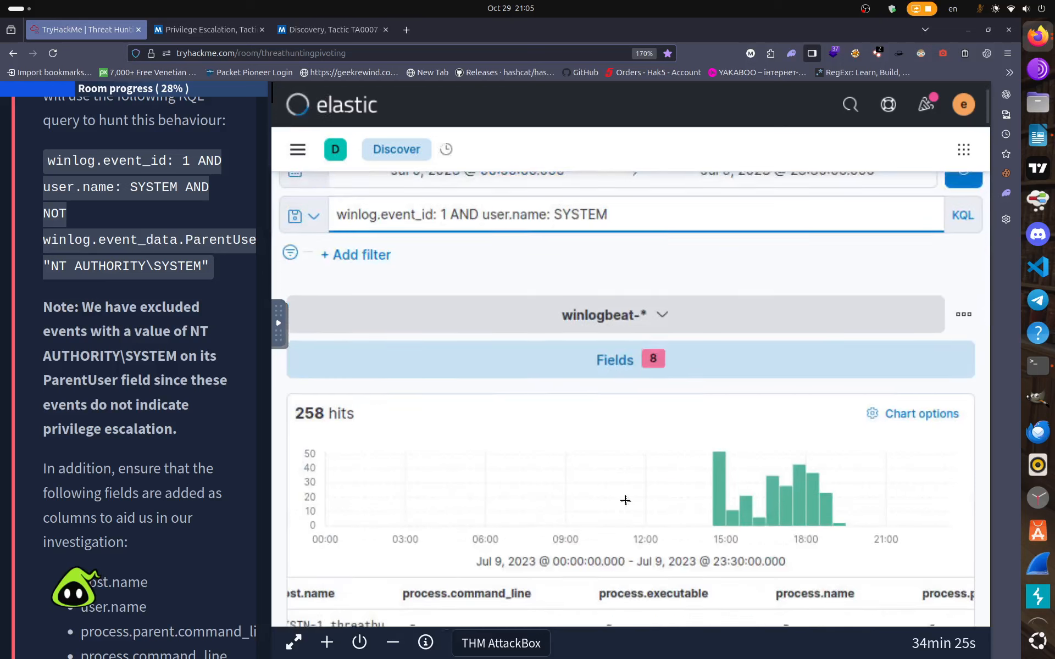
scroll(618, 505, "down", 1)
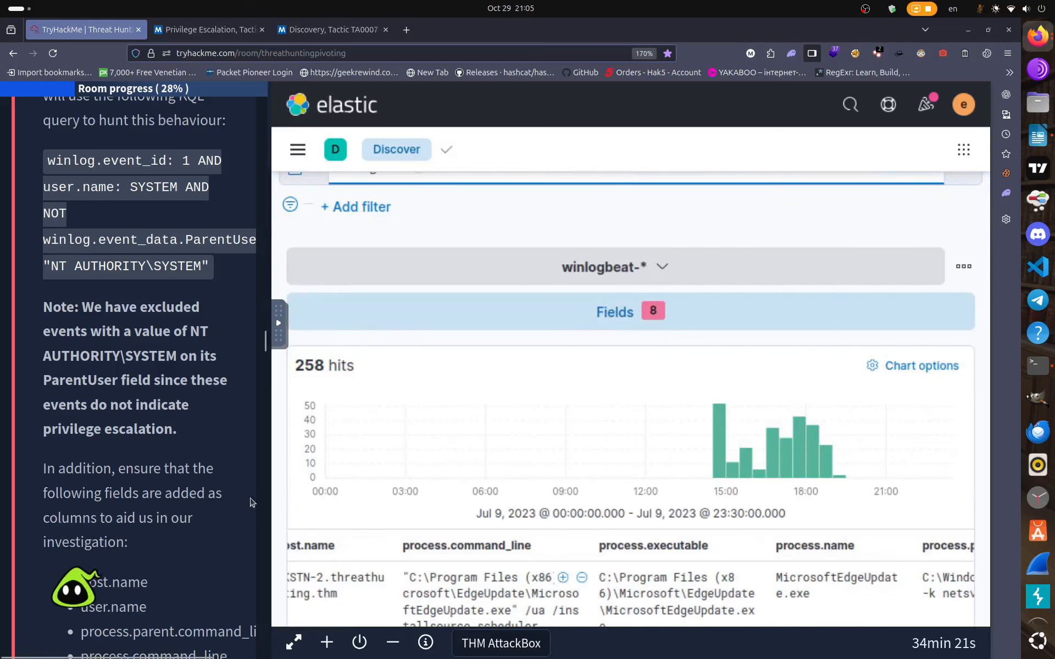
scroll(437, 513, "down", 4)
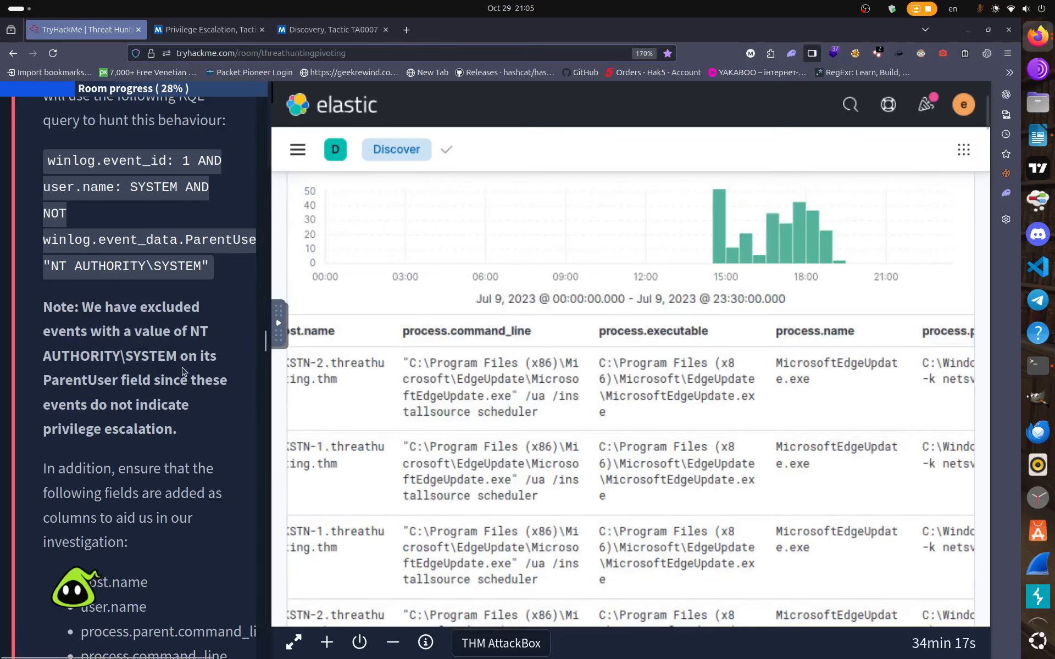
scroll(296, 360, "up", 4)
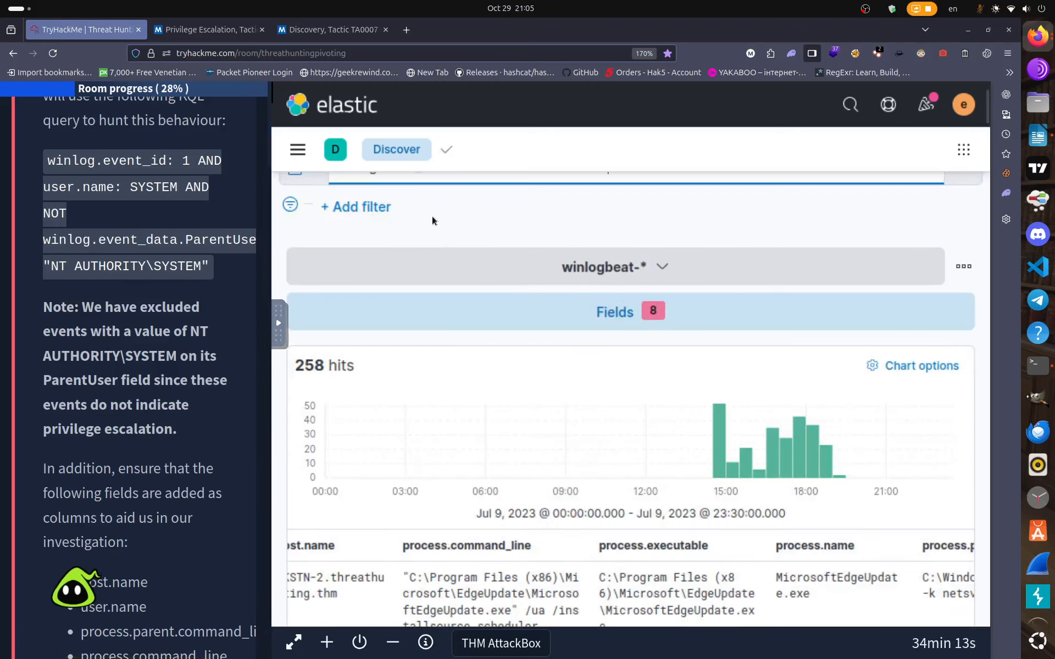
scroll(433, 221, "up", 2)
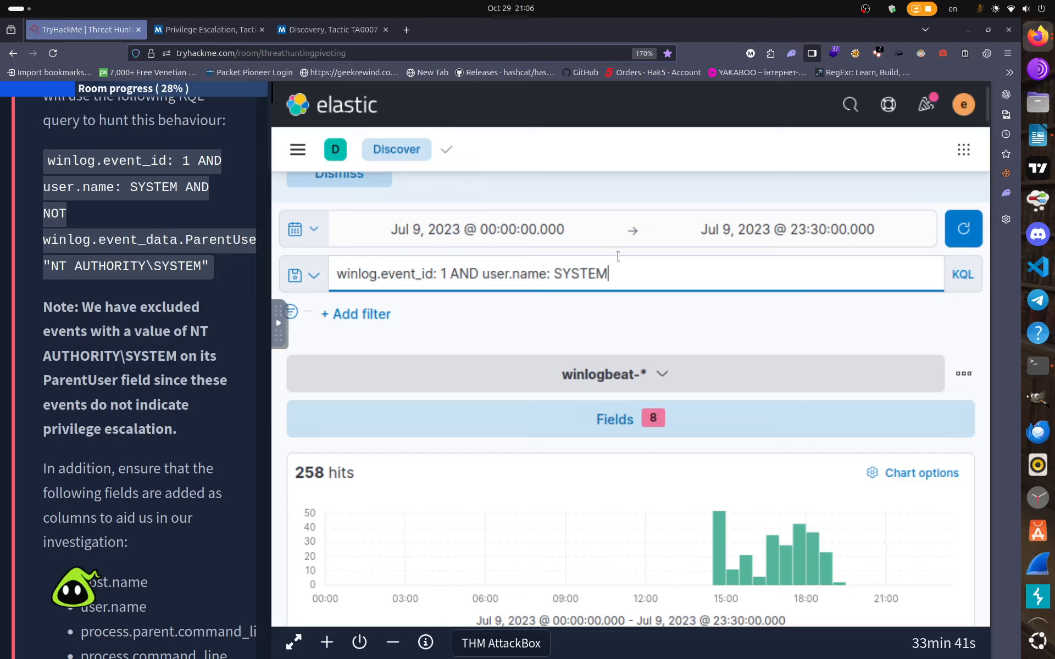
Replace the query with the task's version adding AND NOT winlog.event_data.ParentUser: "NT AUTHORITY\SYSTEM", and run it.
key("ctrl+a")
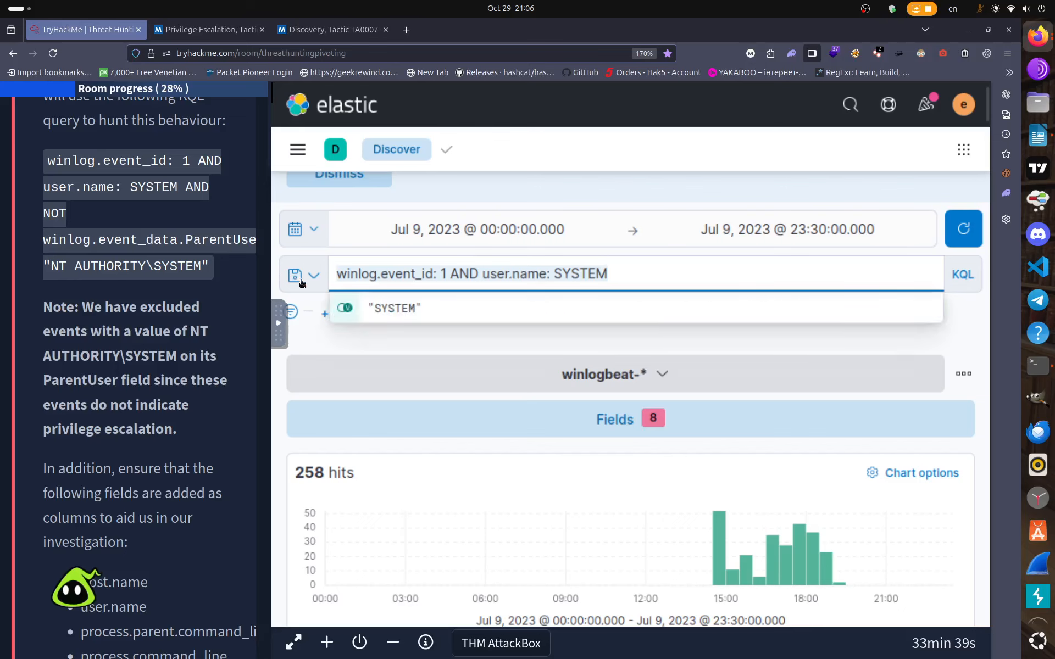
key("BackSpace")
left_click_drag(46, 160, 206, 273)
right_click(185, 235)
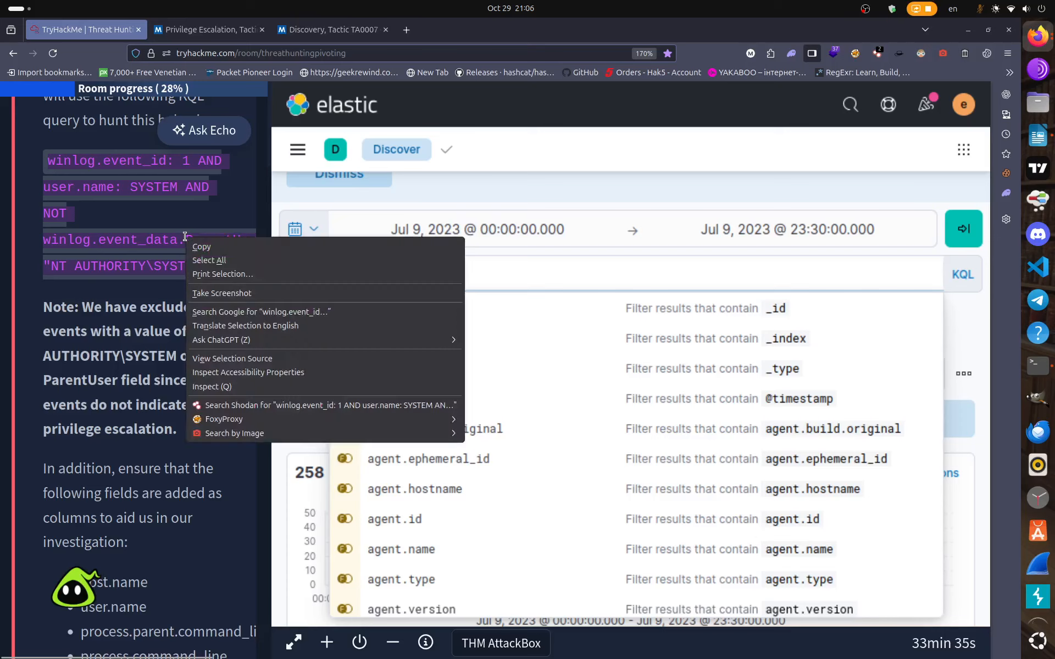
left_click(199, 243)
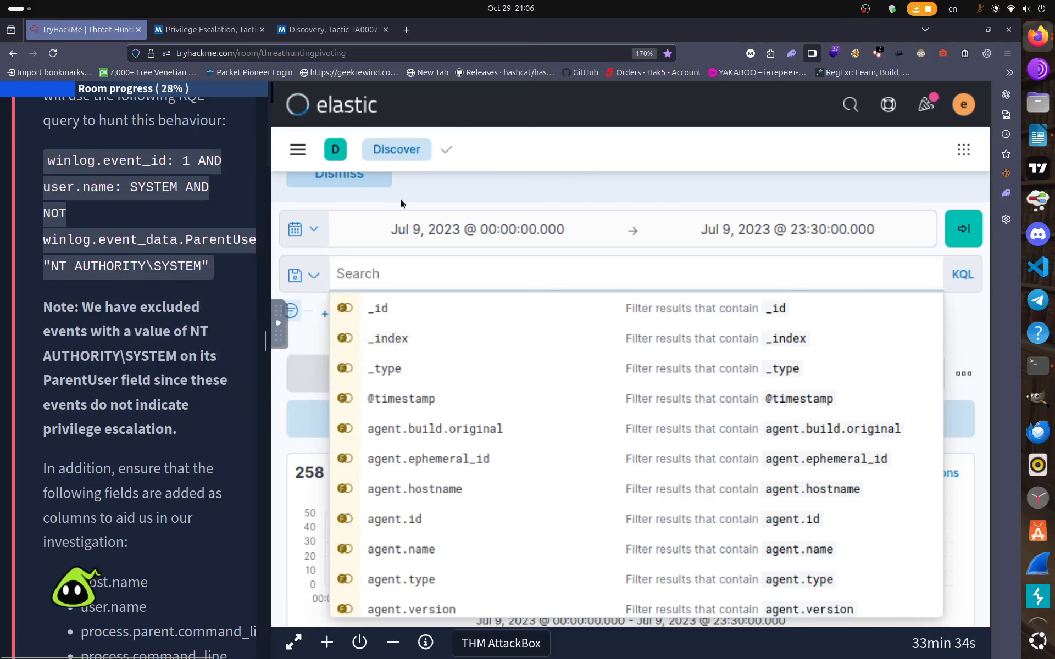
right_click(367, 272)
left_click(414, 391)
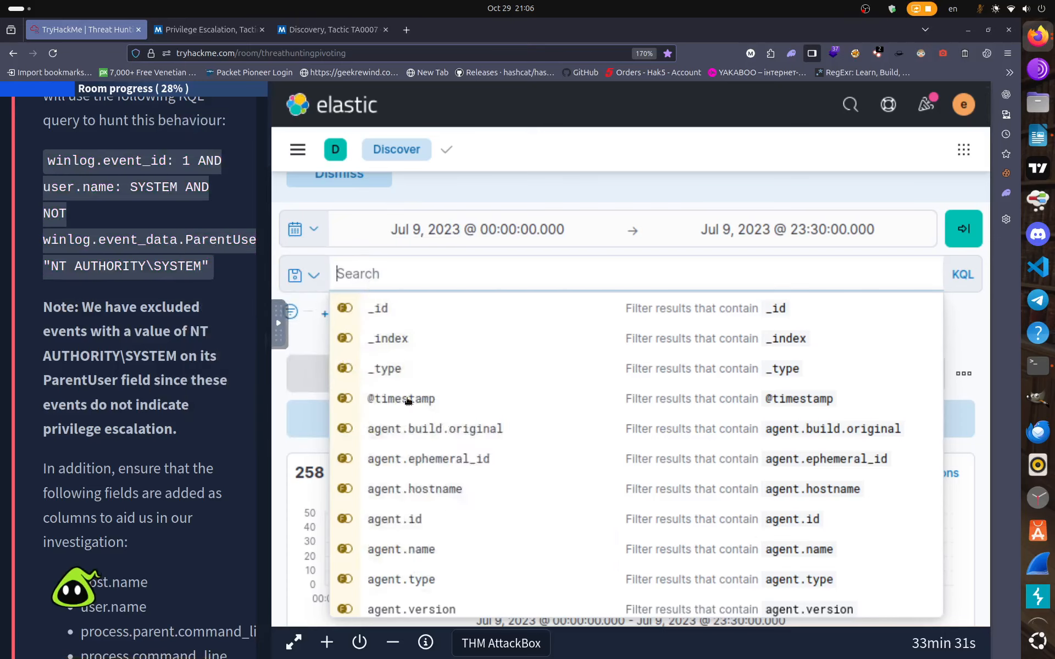
key("Return")
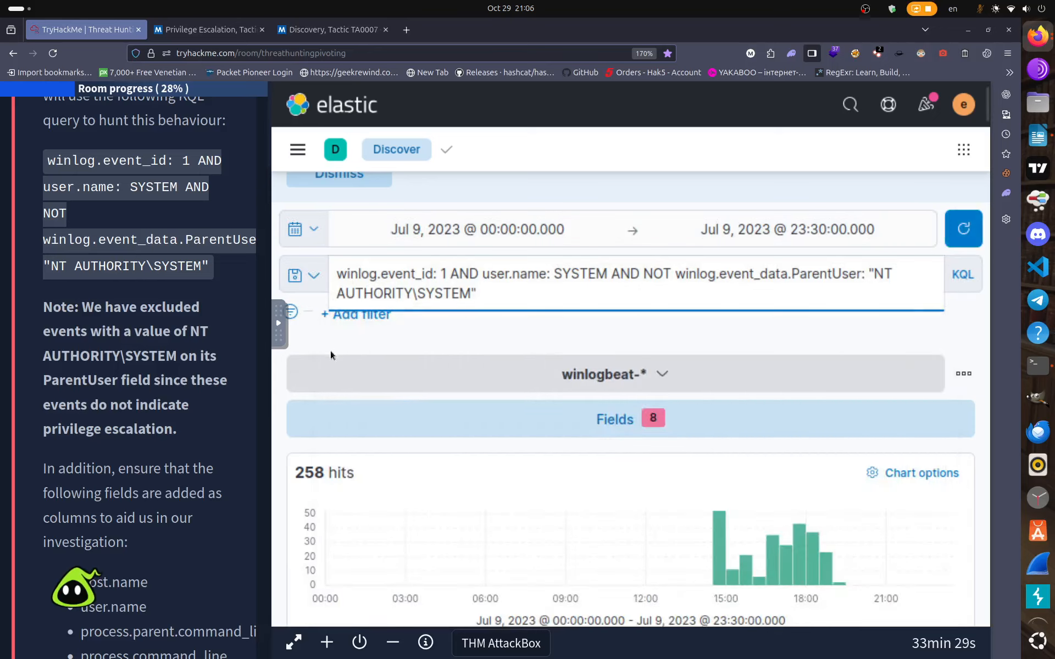
Scroll to the regsvr32.exe row and across to its process.parent.command_line, C:\Windows\Tasks\spoofer.exe.
scroll(311, 430, "down", 4)
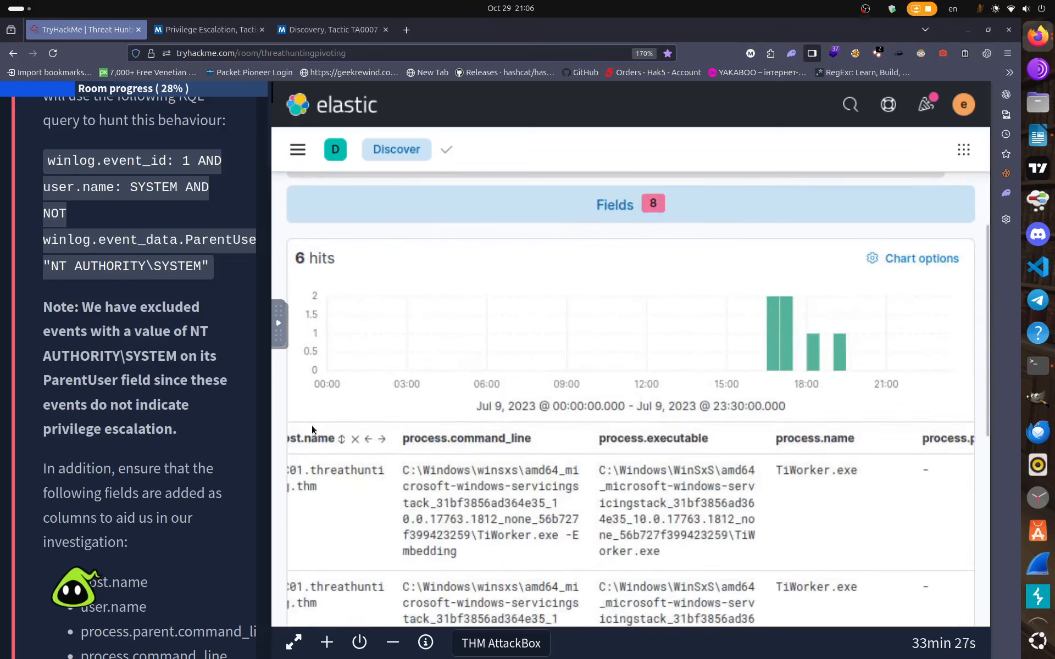
scroll(88, 423, "down", 15)
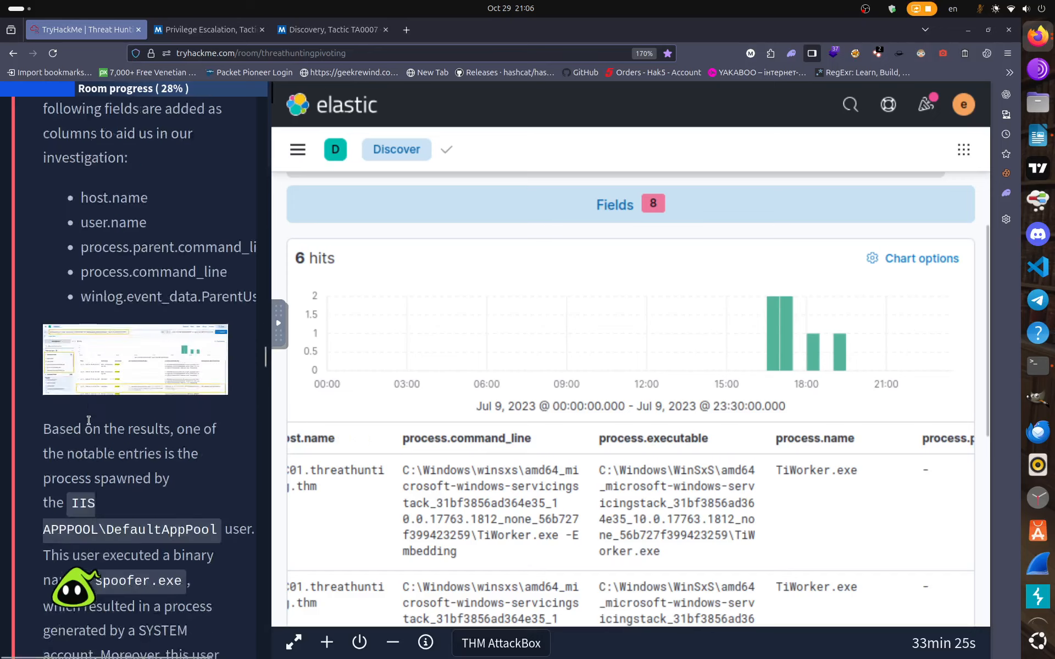
scroll(89, 421, "down", 15)
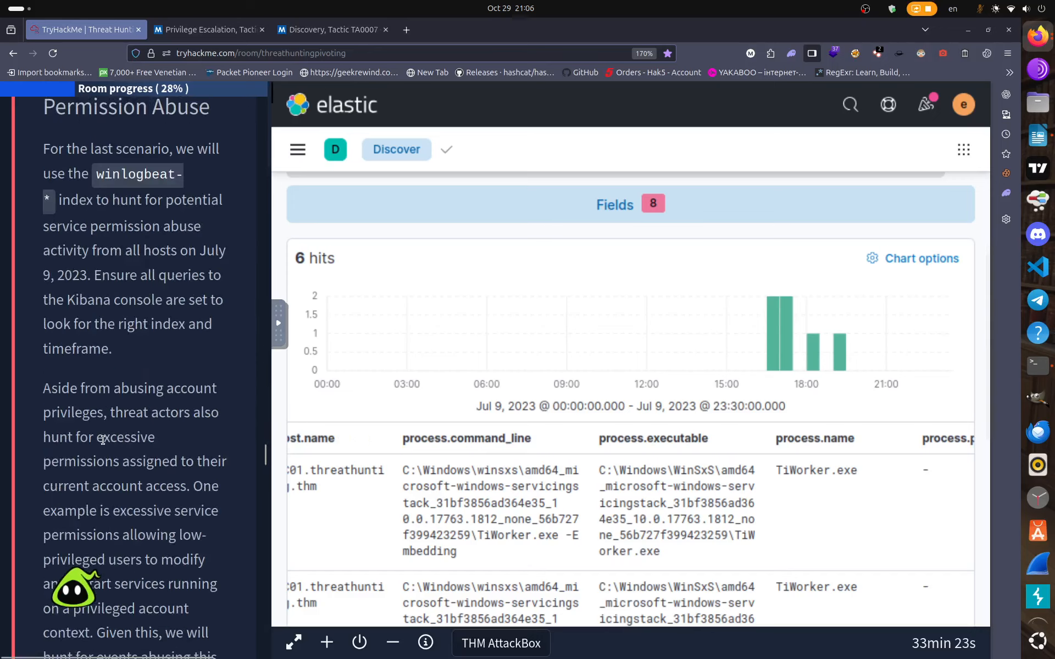
scroll(105, 439, "down", 15)
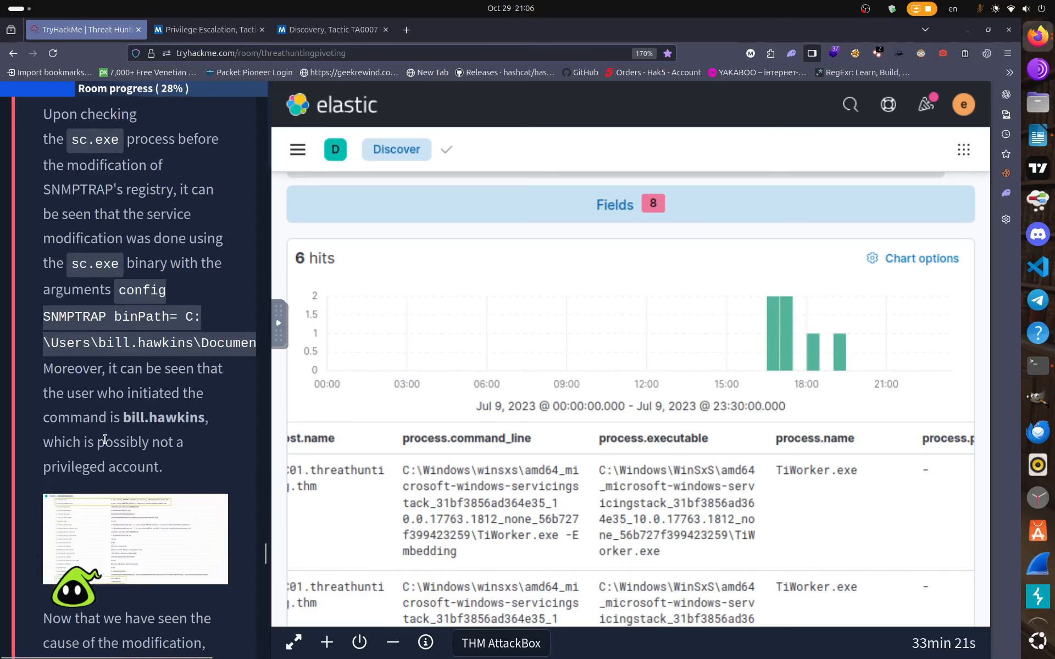
scroll(106, 442, "down", 10)
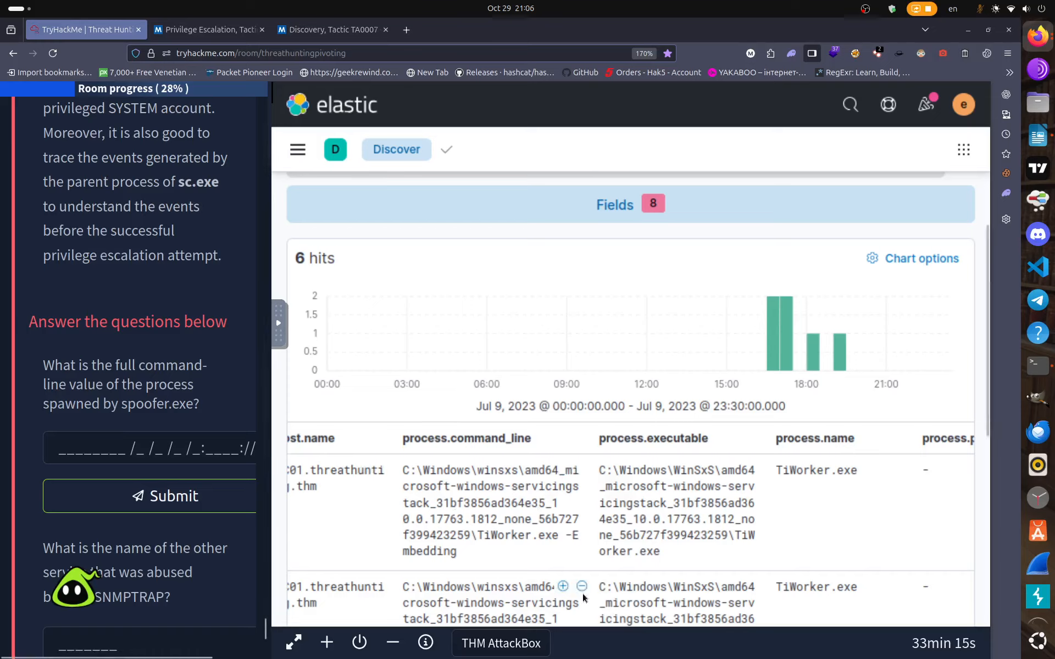
scroll(583, 599, "down", 5)
scroll(583, 605, "up", 9)
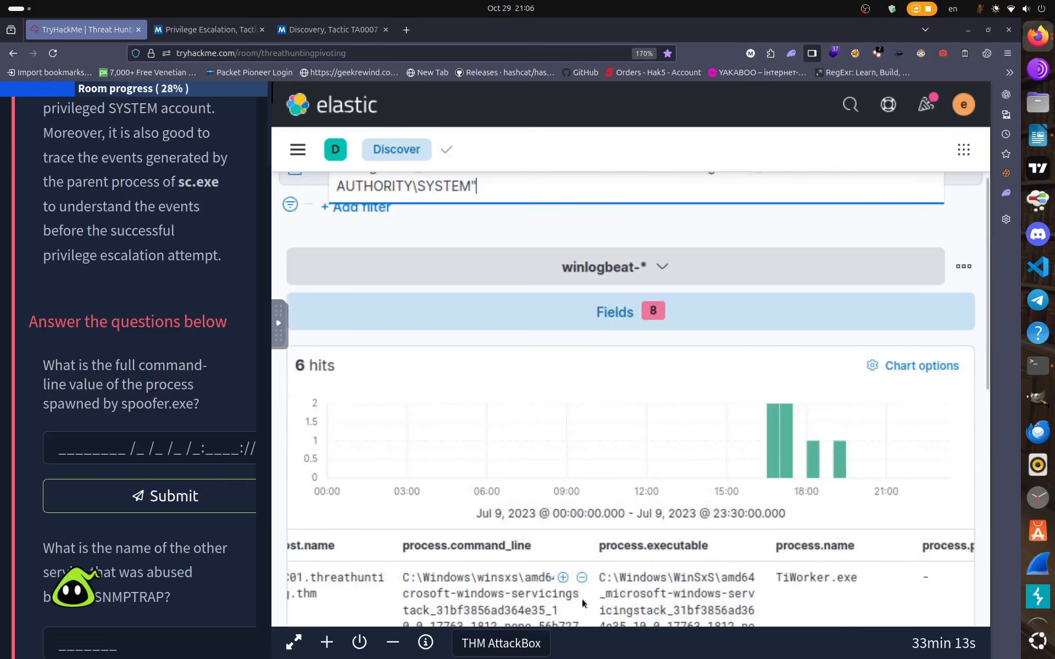
scroll(583, 602, "down", 5)
scroll(583, 603, "down", 5)
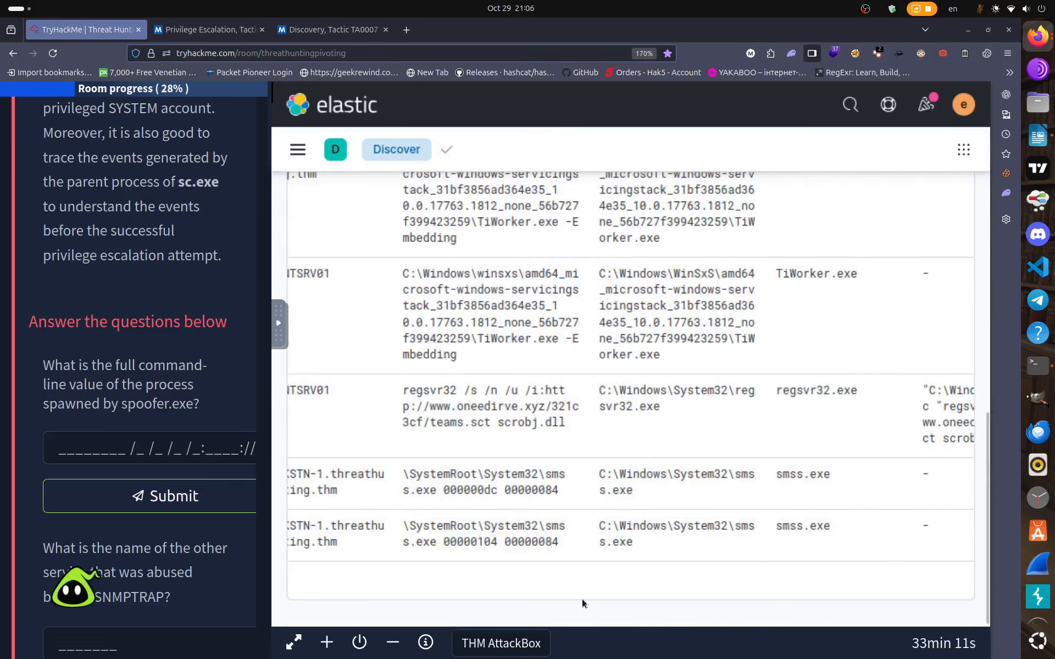
scroll(582, 598, "up", 3)
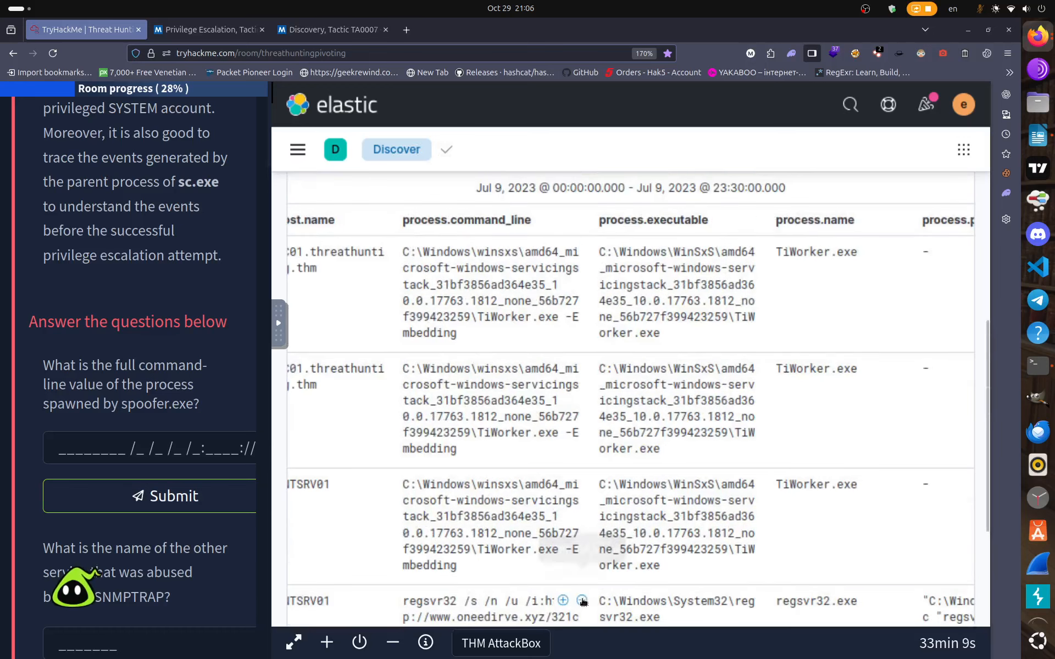
scroll(577, 583, "up", 2)
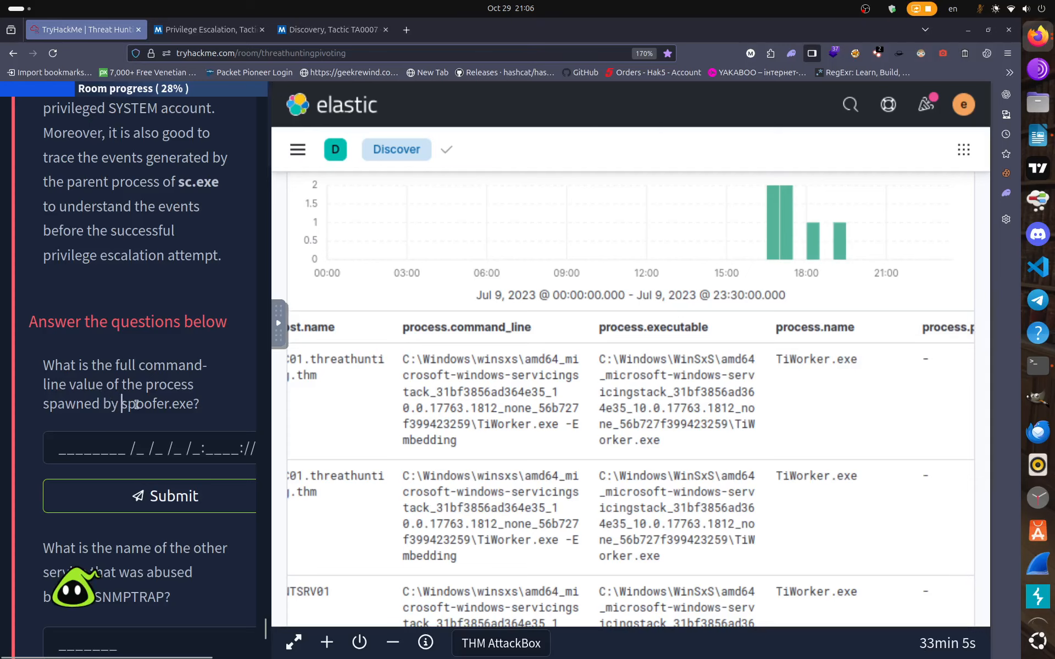
scroll(585, 491, "down", 5)
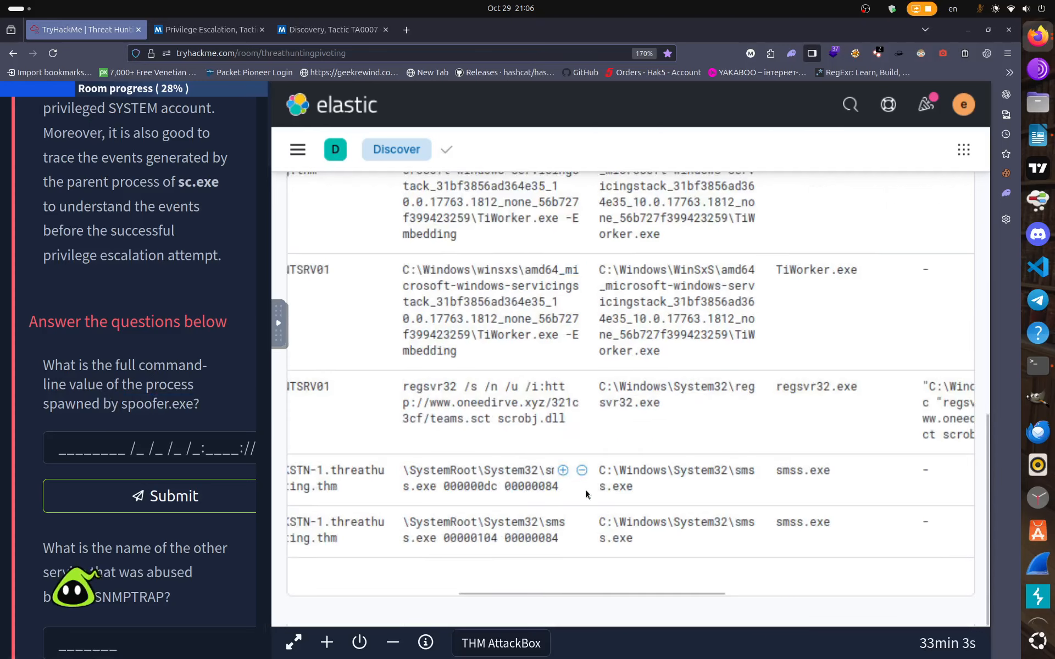
scroll(585, 489, "up", 3)
scroll(585, 489, "down", 1)
scroll(586, 492, "down", 3)
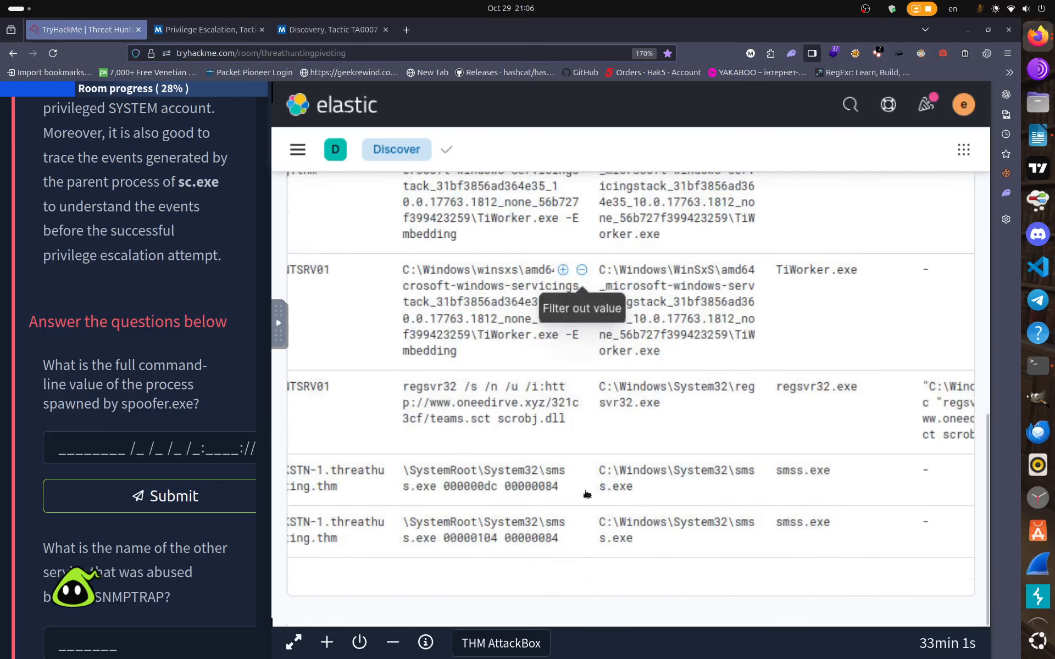
left_click_drag(558, 593, 698, 584)
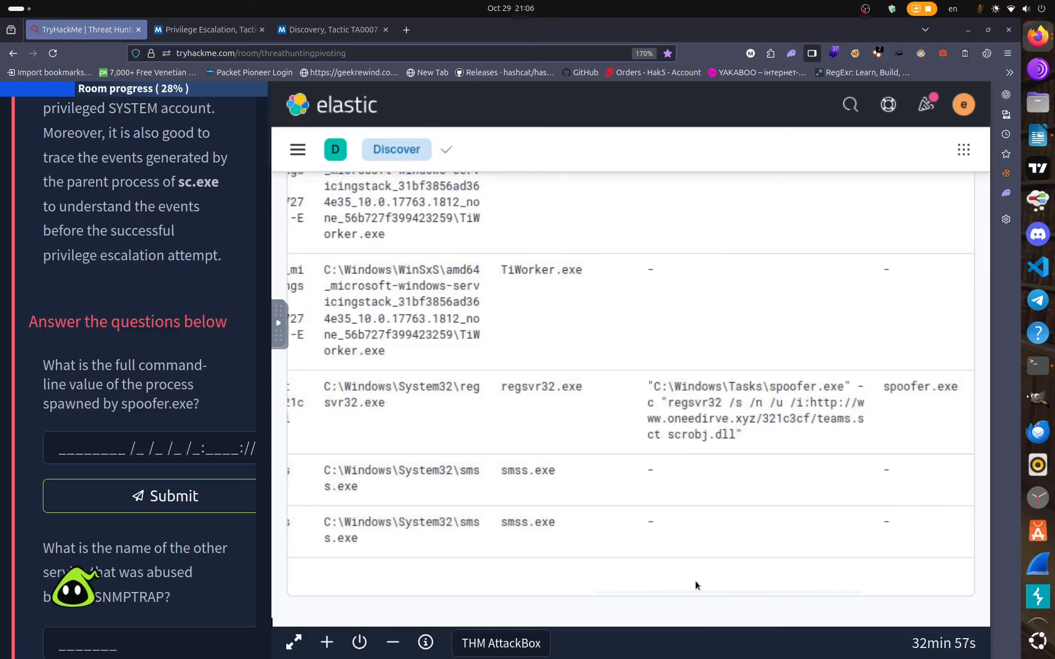
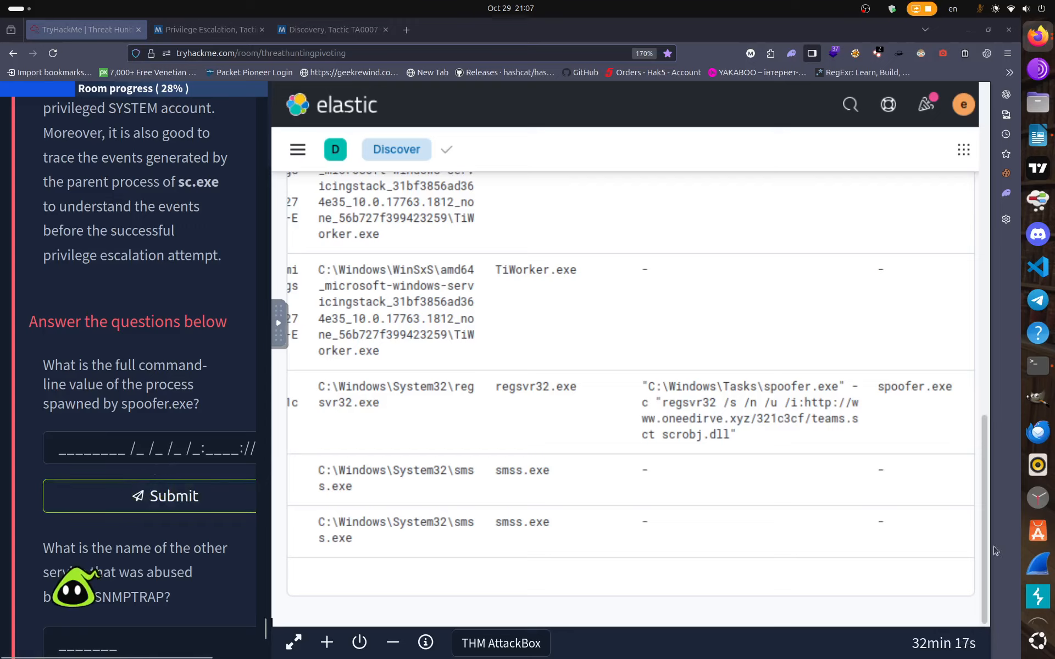
Collapse the Discover field sidebar and scroll the results across to the regsvr32.exe row spawned by spoofer.exe.
scroll(1052, 564, "down", 2)
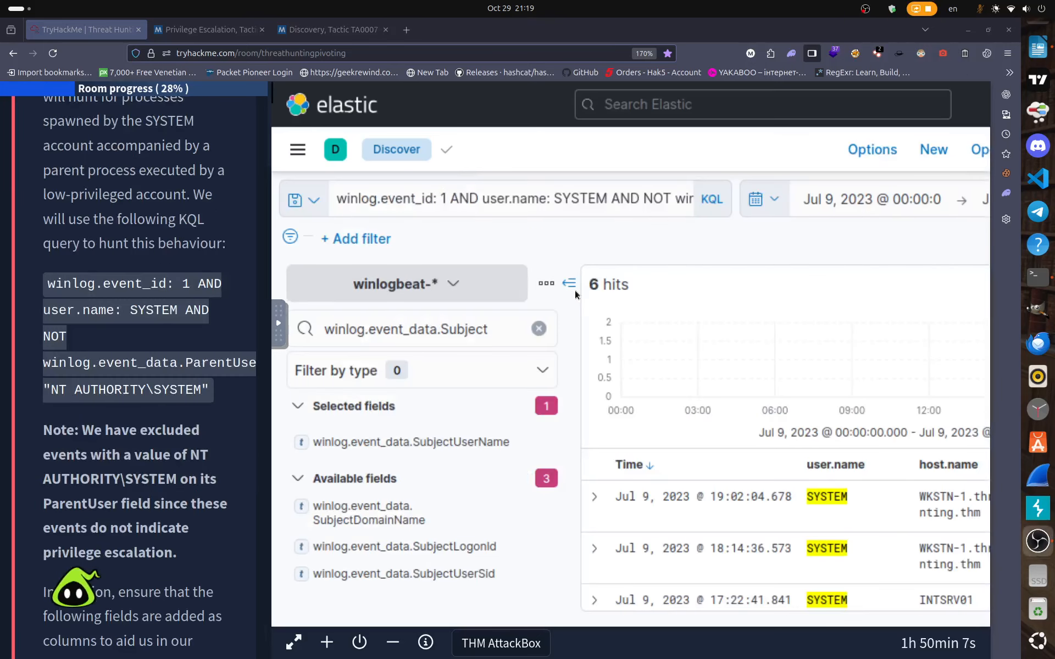
left_click(569, 284)
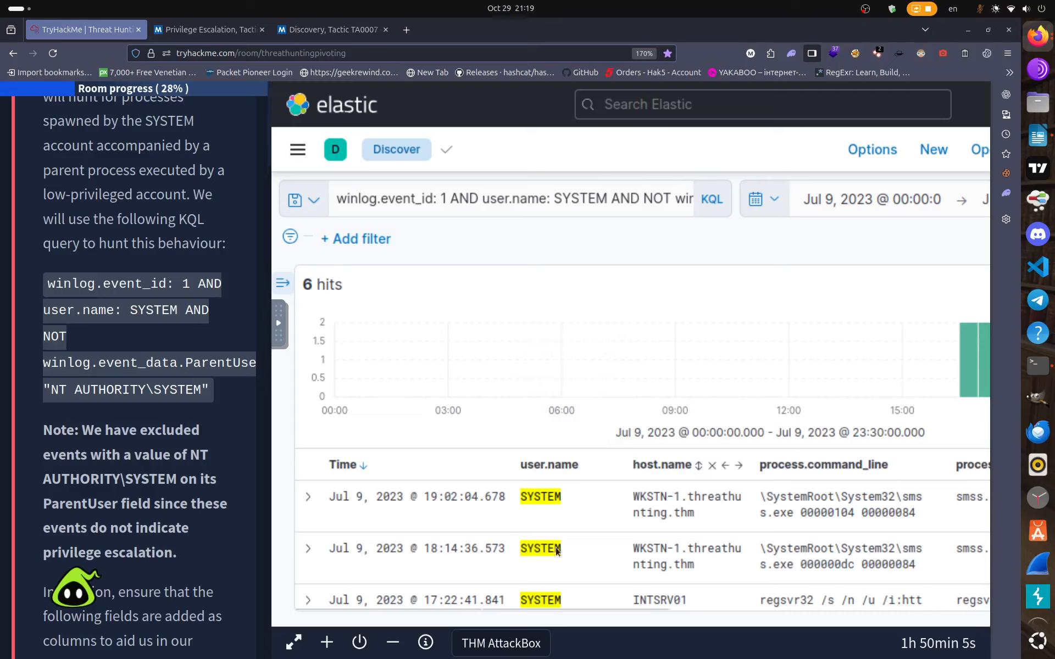
left_click_drag(570, 606, 876, 602)
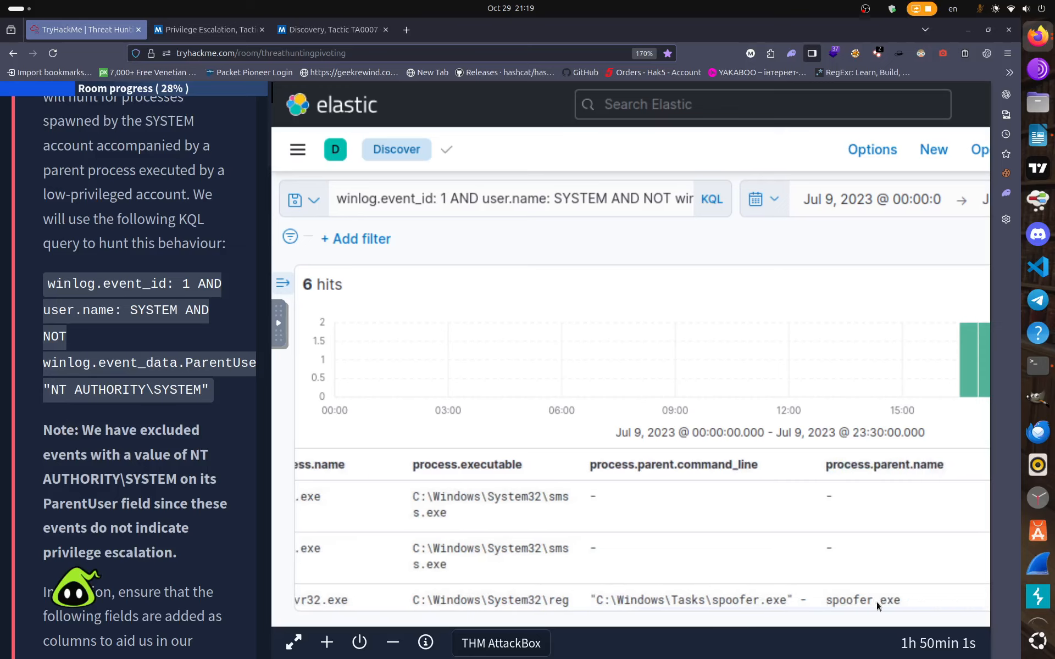
scroll(722, 536, "down", 4)
scroll(737, 544, "up", 2)
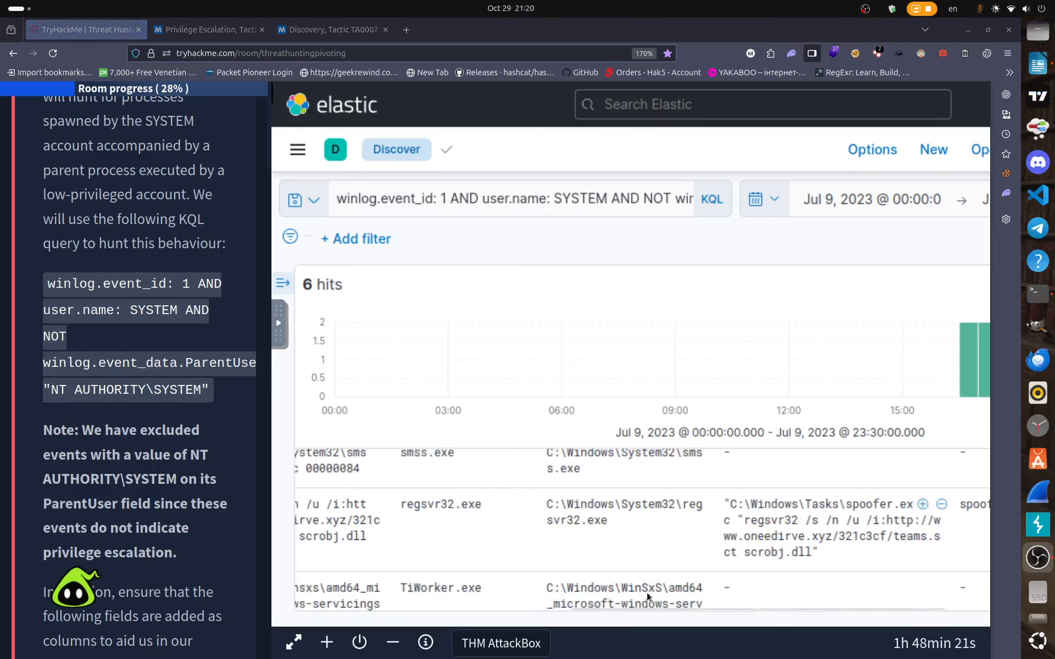
left_click_drag(655, 609, 709, 608)
Scroll the TryHackMe panel down to the 'Answer the questions below' section.
scroll(100, 462, "down", 5)
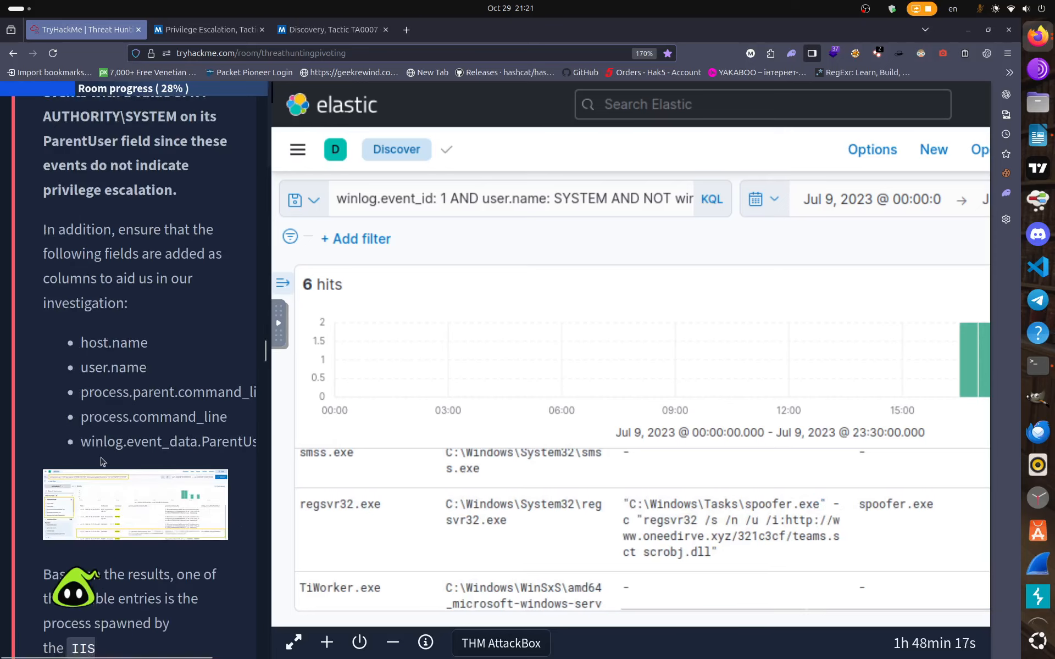
scroll(100, 461, "down", 15)
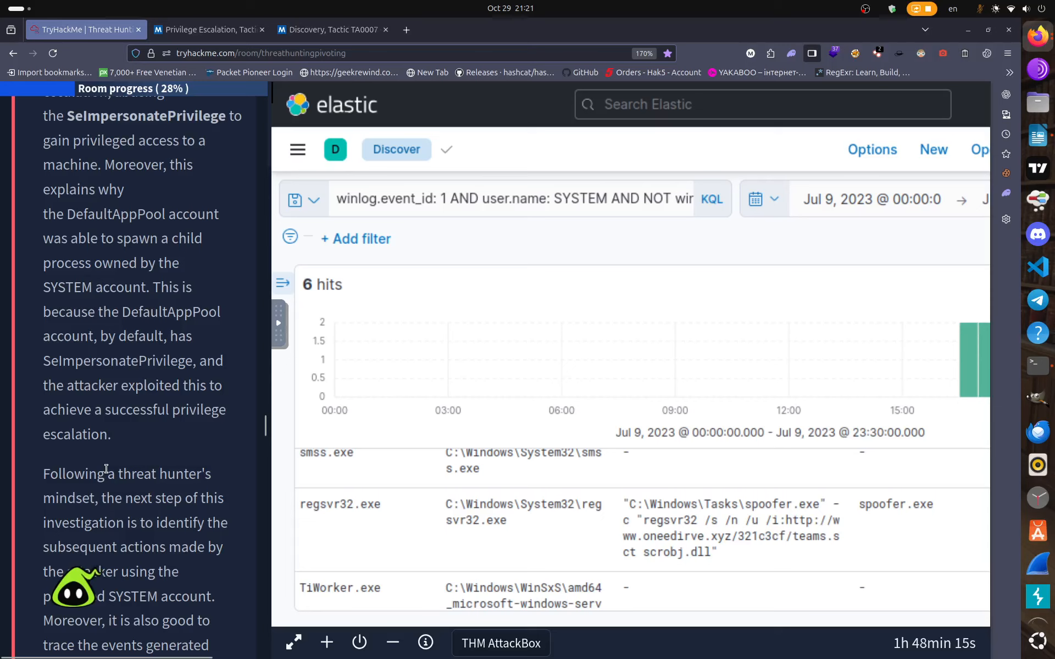
scroll(106, 469, "down", 20)
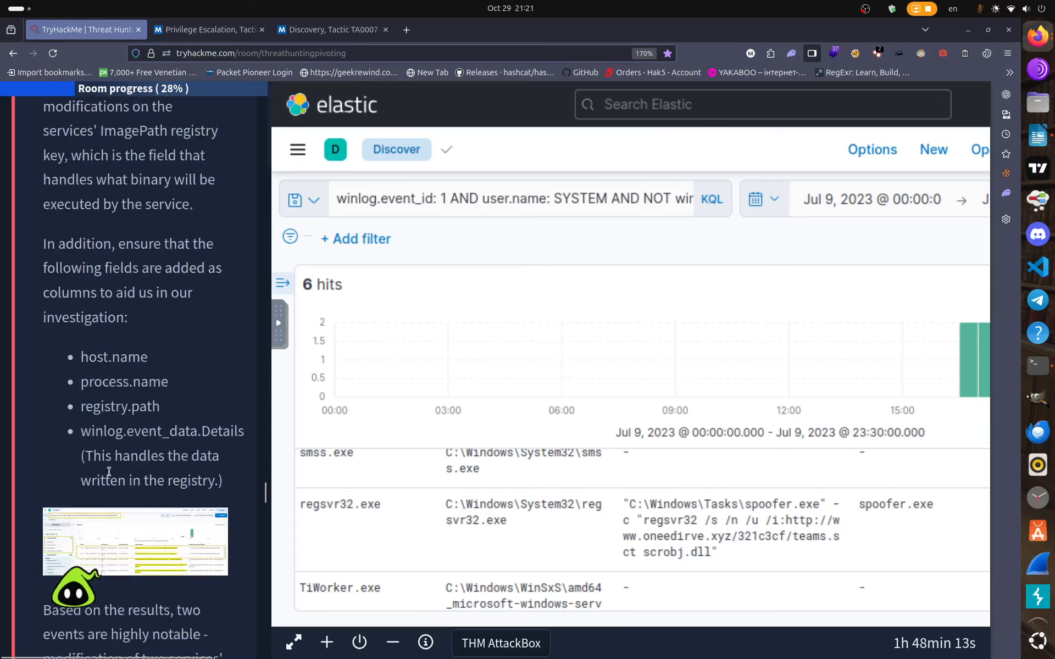
scroll(109, 471, "down", 20)
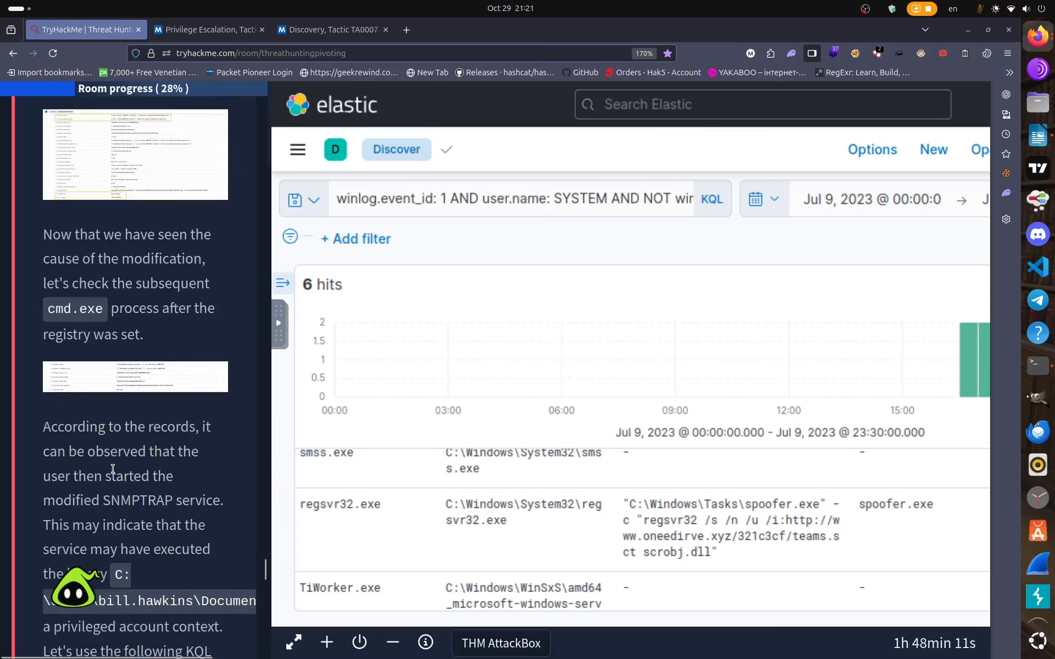
scroll(112, 470, "down", 20)
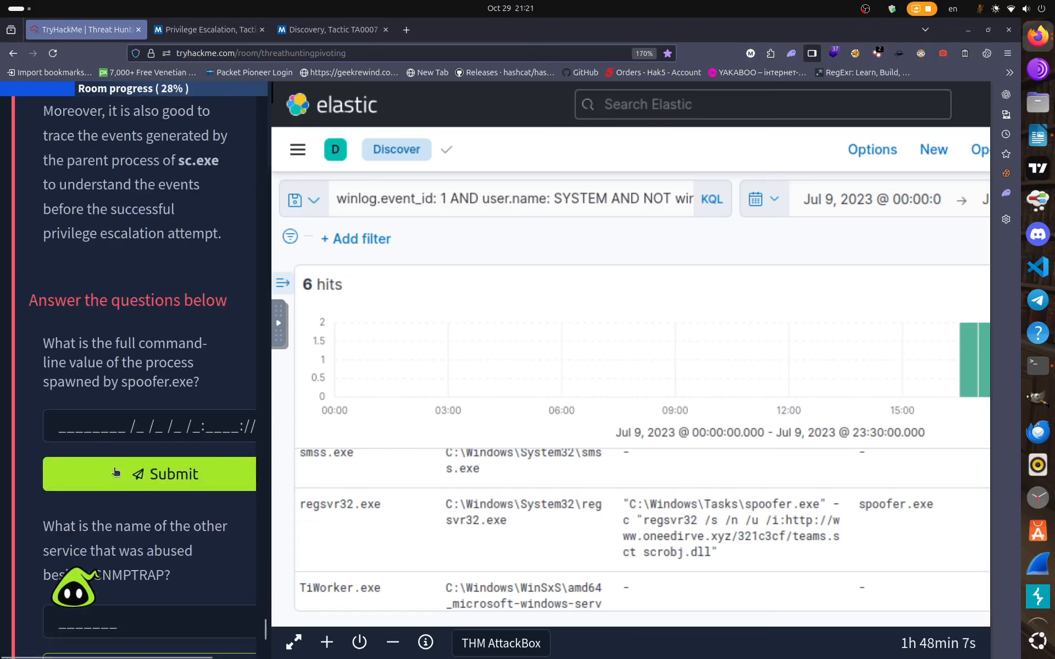
Copy the regsvr32 command line value from the spoofer.exe child event in Kibana.
left_click_drag(81, 345, 181, 356)
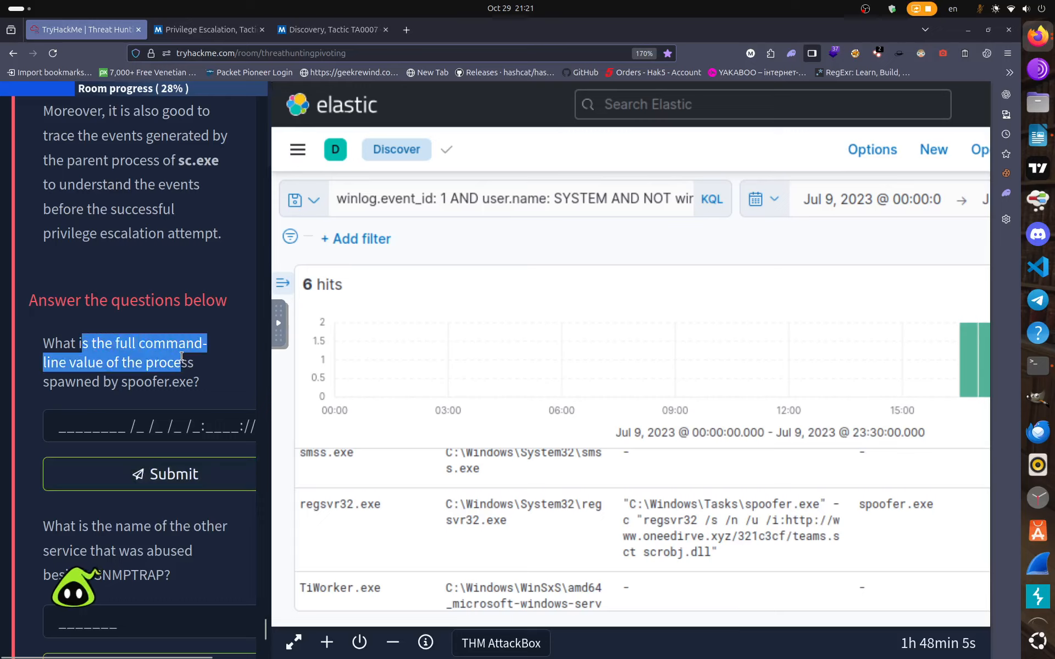
left_click_drag(638, 607, 440, 607)
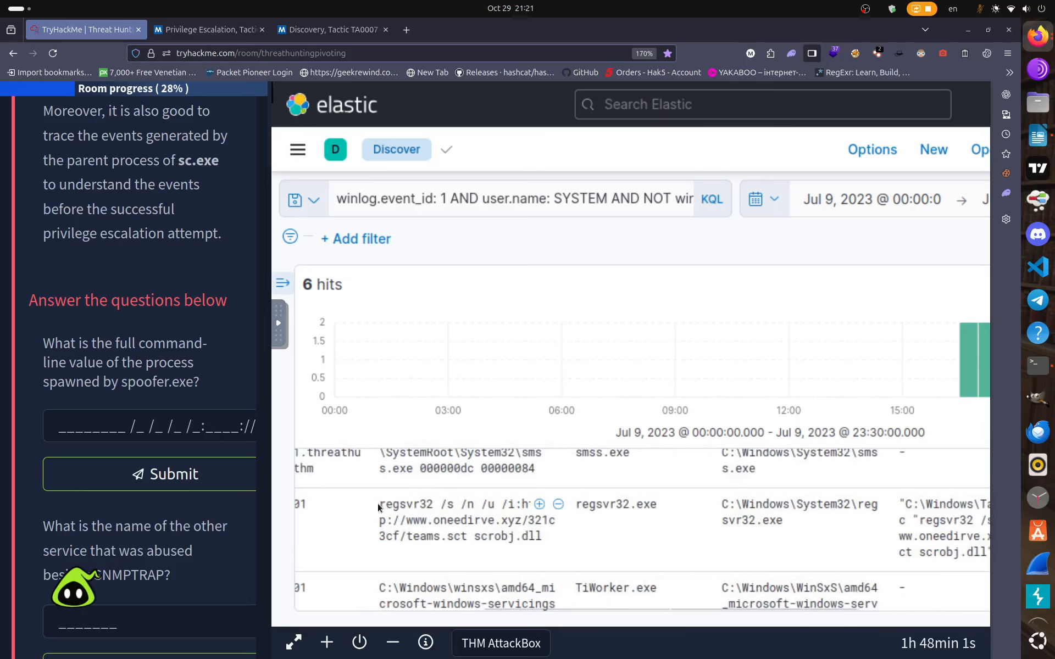
left_click_drag(379, 504, 541, 540)
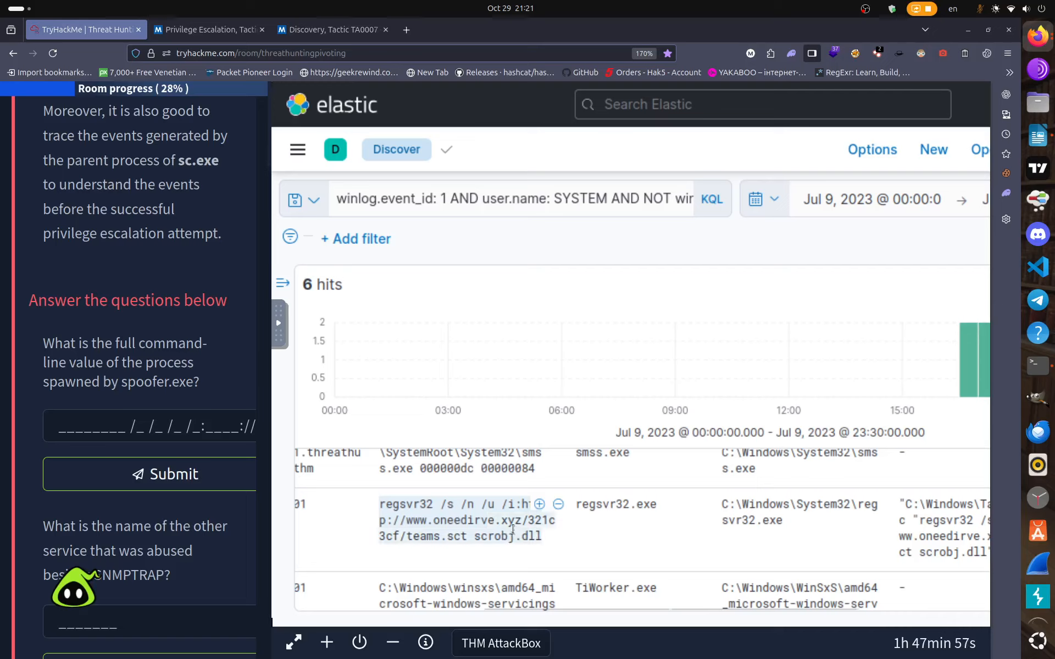
right_click(513, 529)
left_click(559, 284)
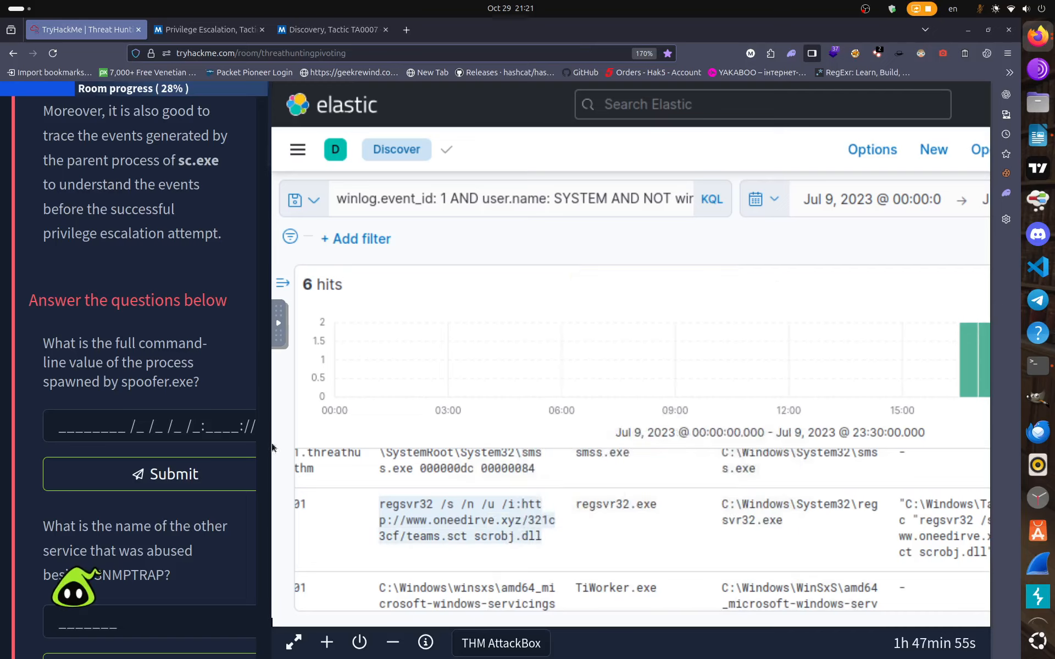
Paste the regsvr32 command line into the spoofer.exe answer field and submit it.
left_click(84, 426)
right_click(84, 428)
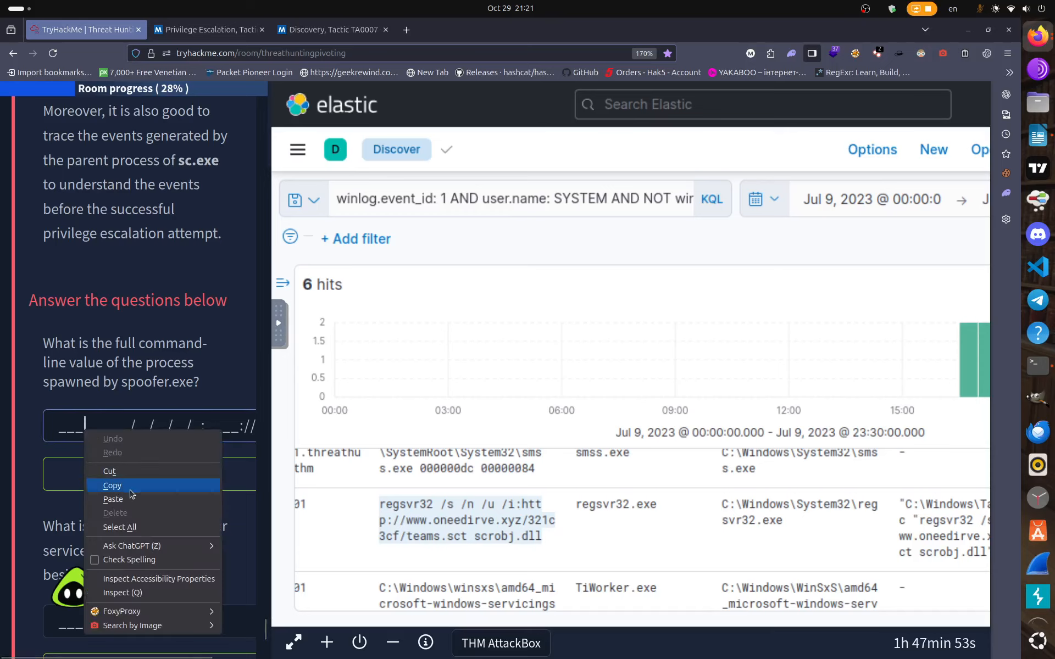
left_click(132, 500)
left_click(132, 477)
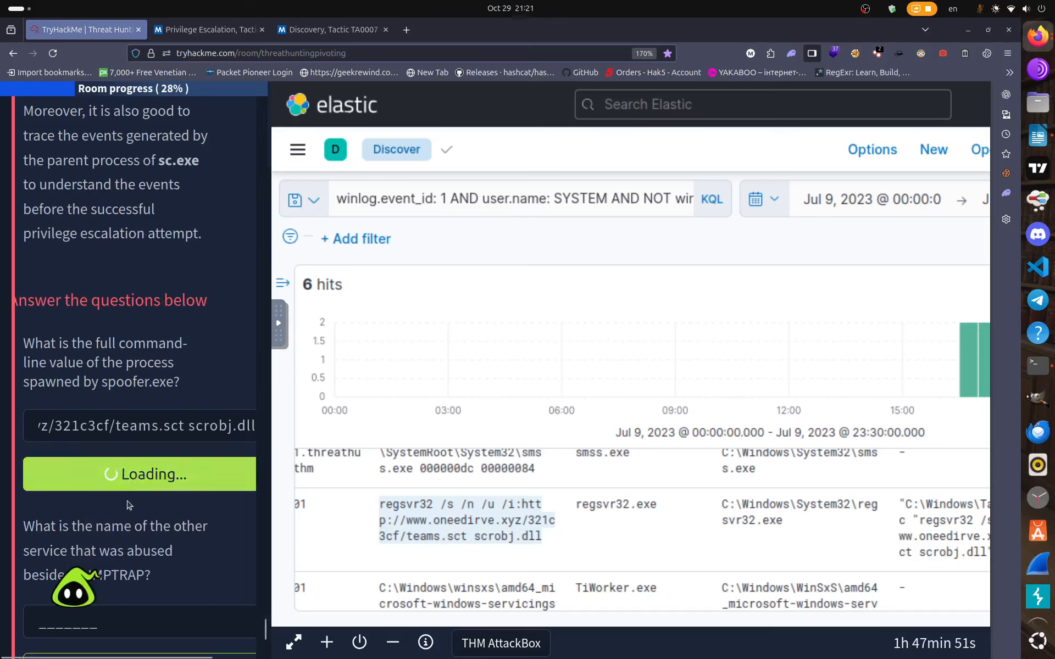
scroll(142, 545, "down", 3)
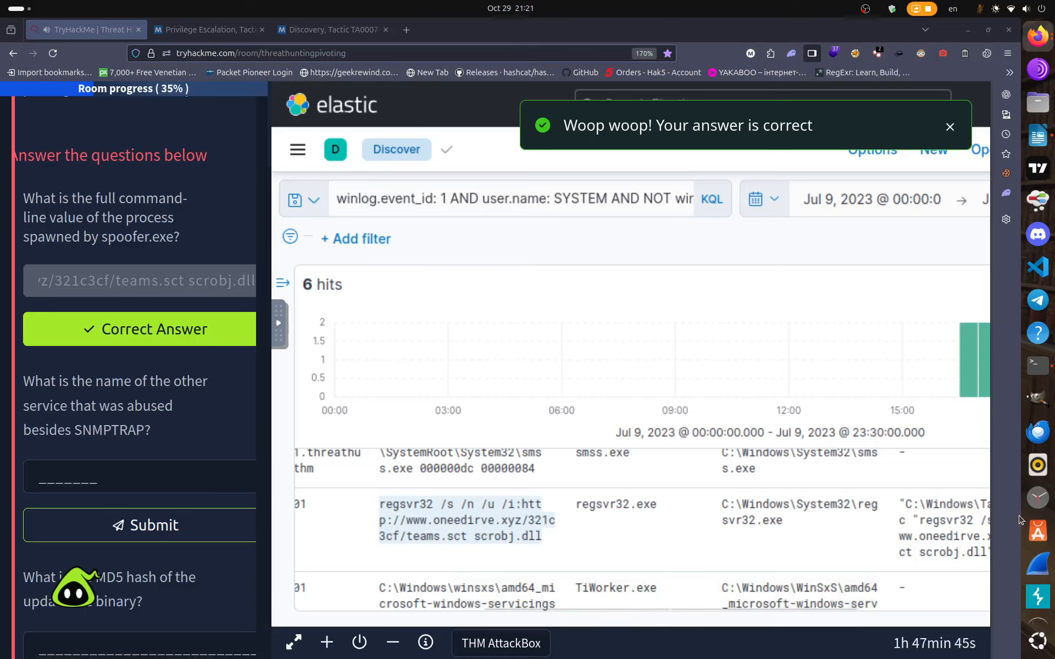
left_click(1037, 541)
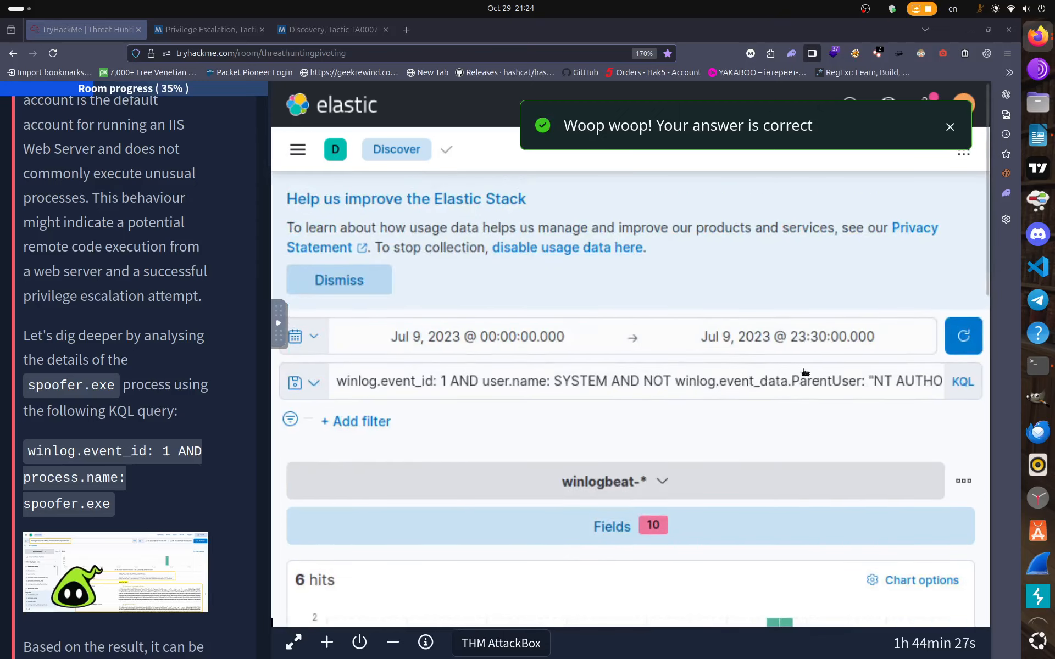
Replace the KQL query with winlog.event_id:1 AND process.name: spoofer.exe and run it.
left_click(834, 381)
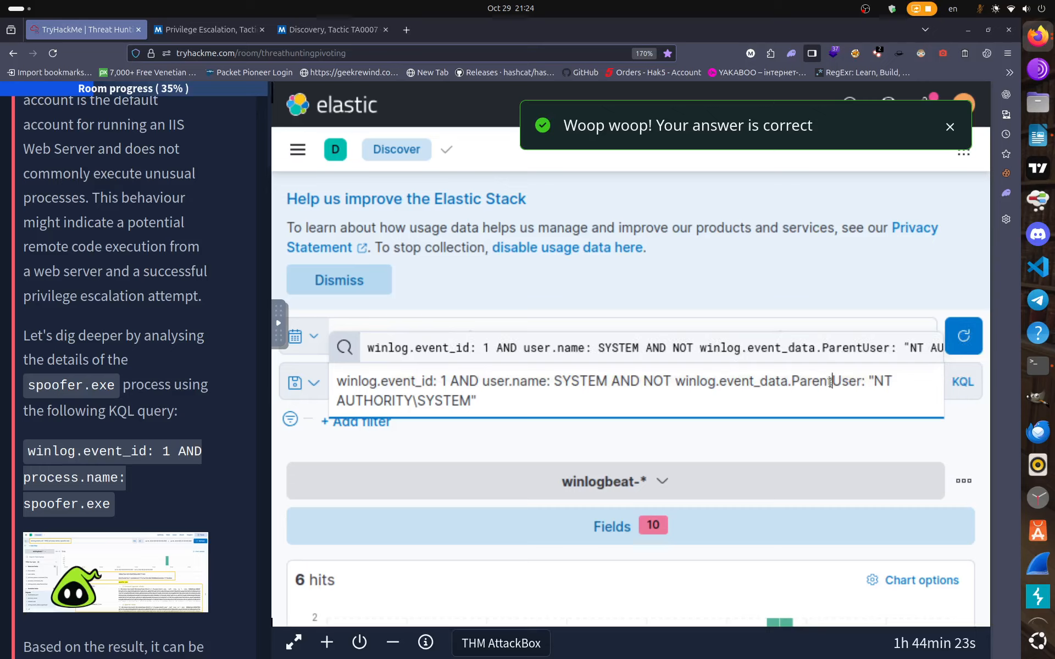
left_click_drag(497, 400, 327, 378)
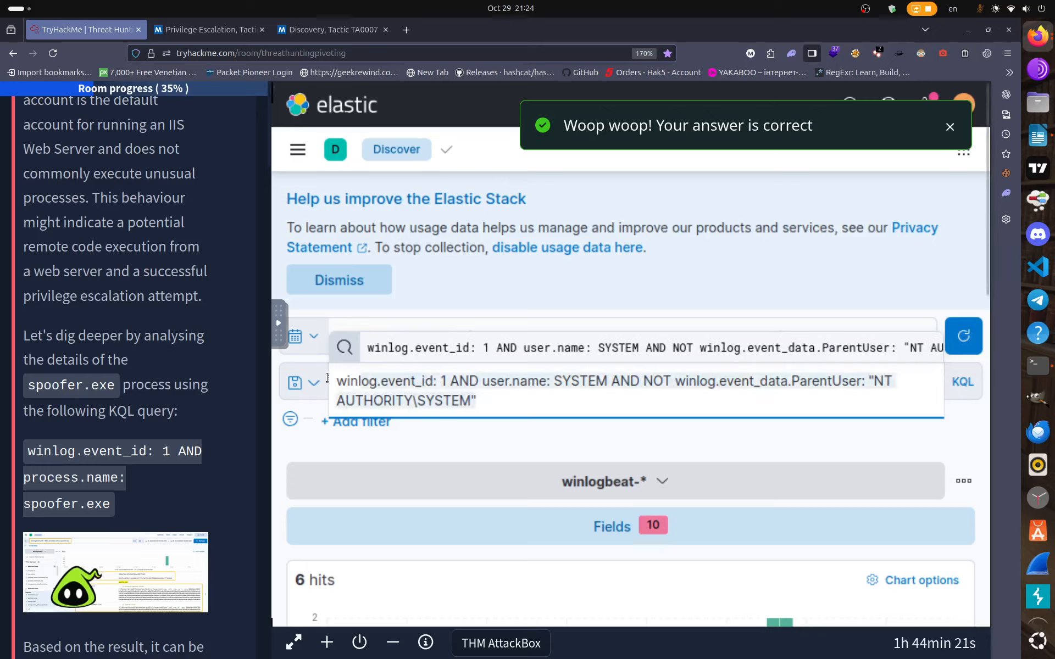
key("BackSpace")
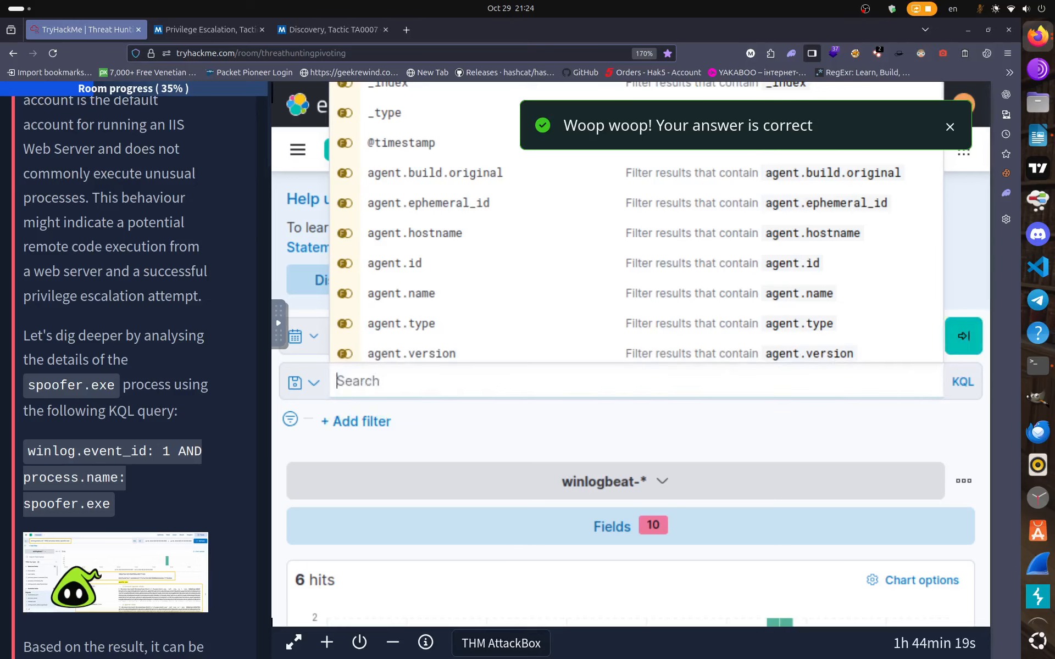
type("winlog")
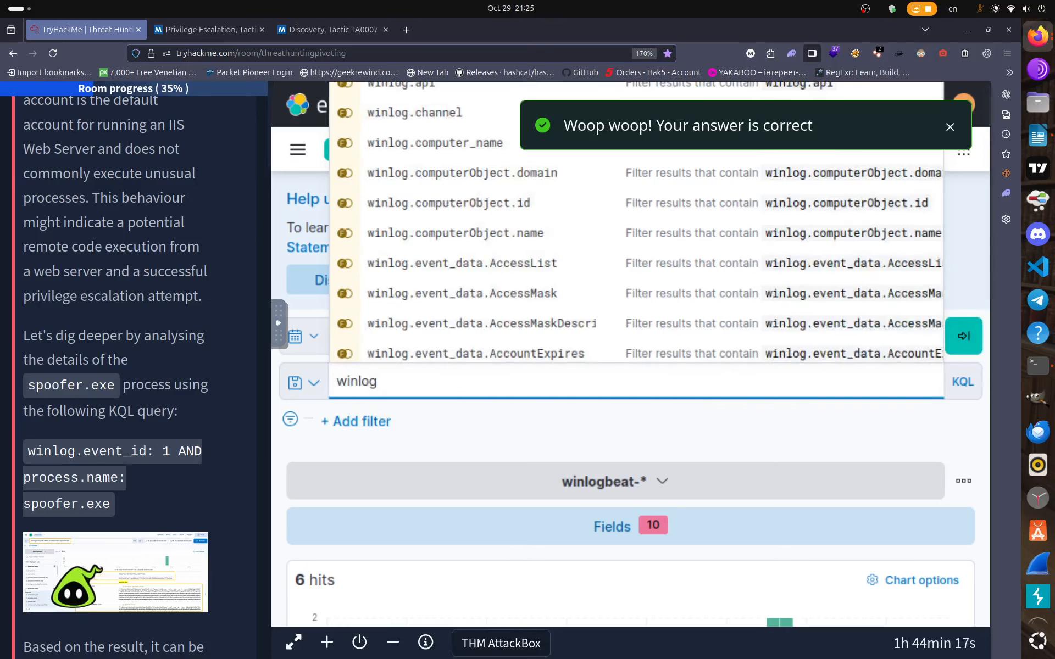
type(".event")
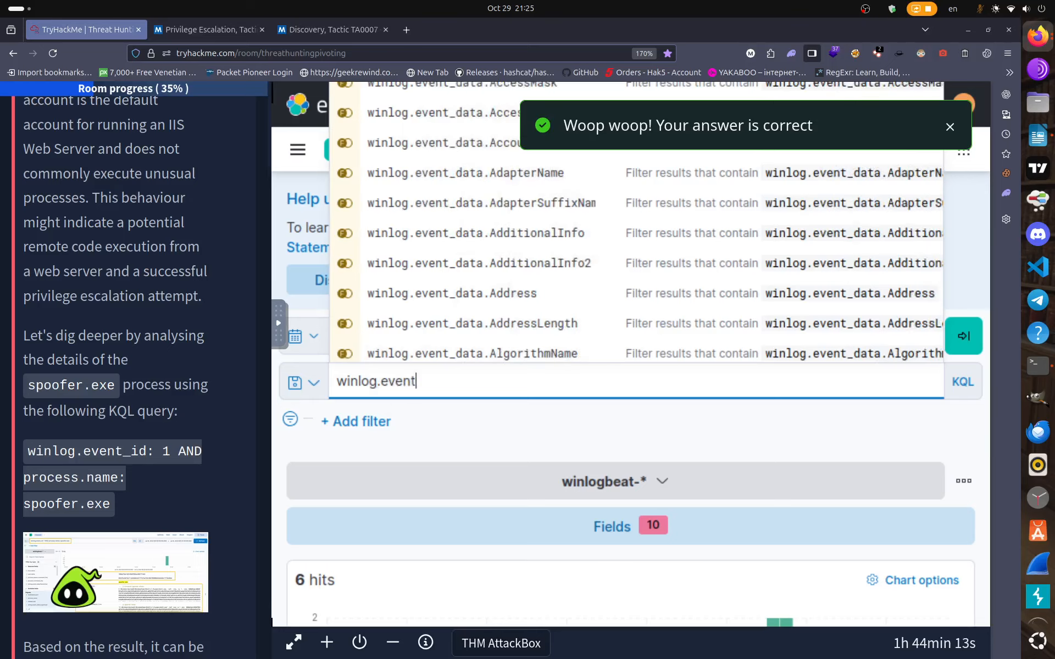
type("_id")
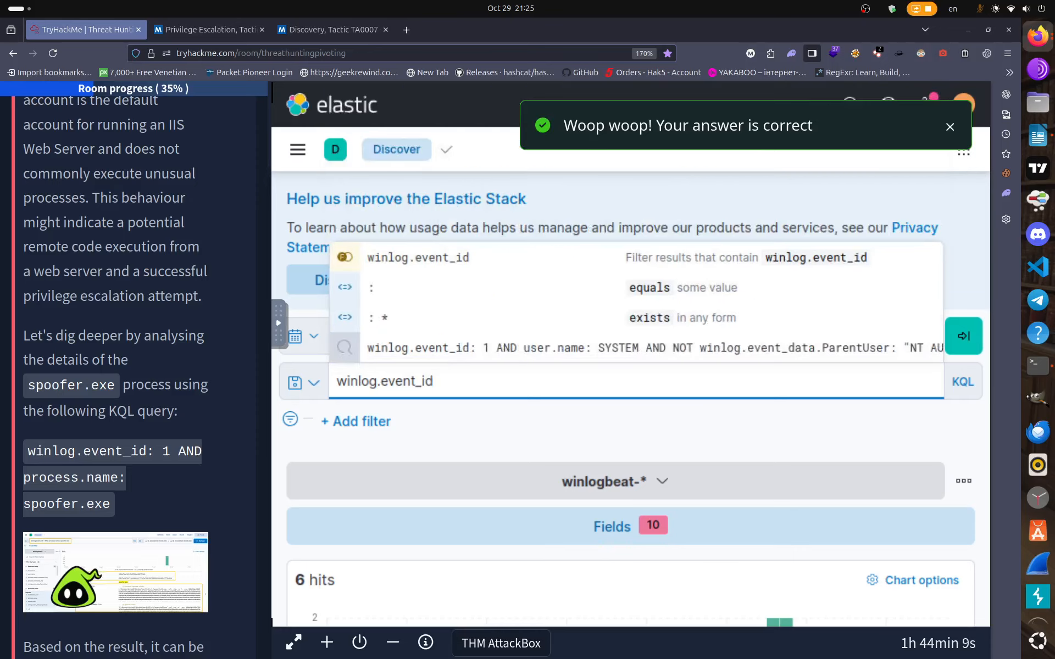
key("BackSpace")
type(":1")
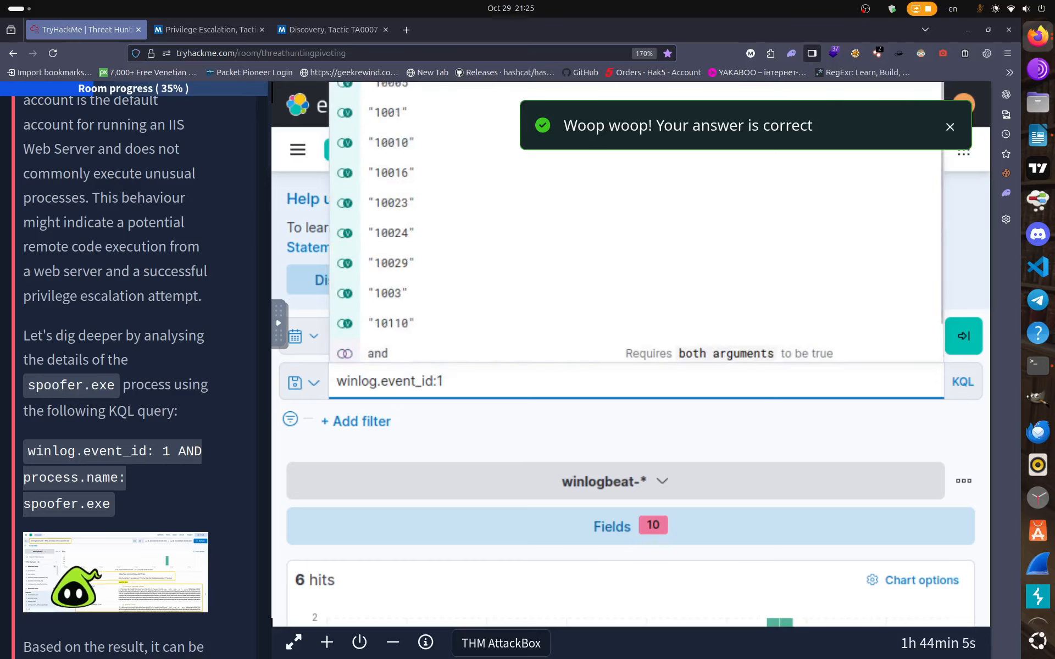
type(" AN")
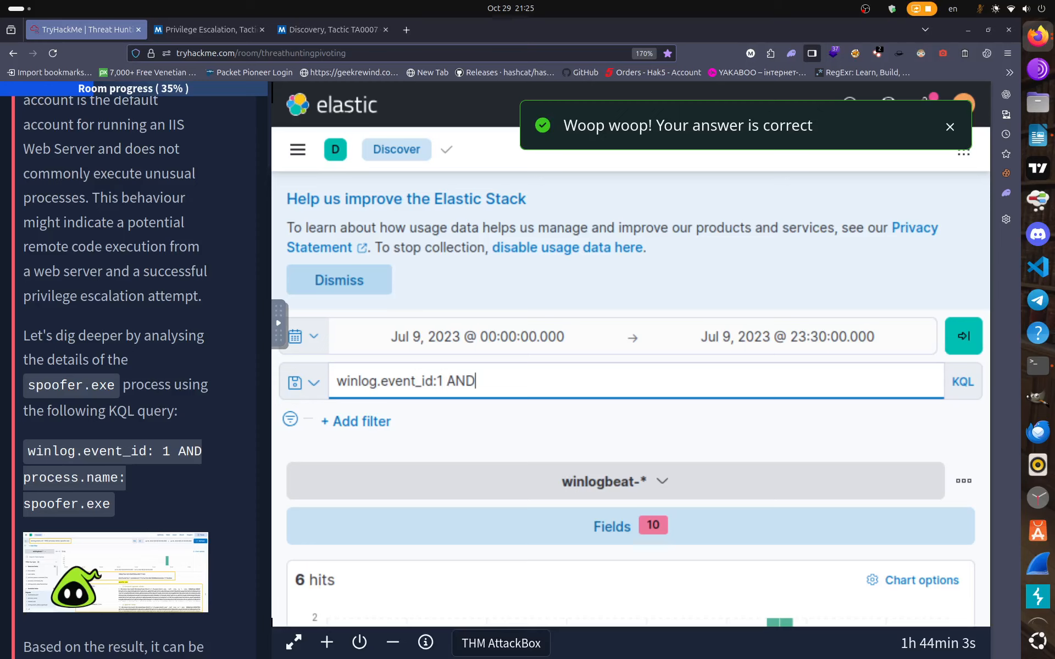
type("D pro")
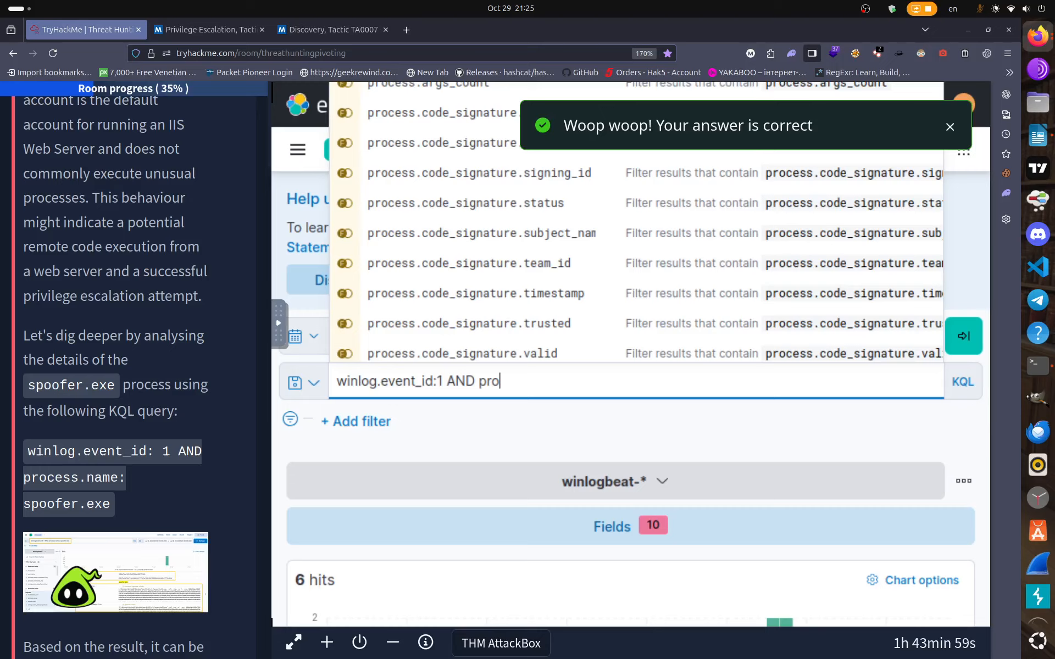
type("cess")
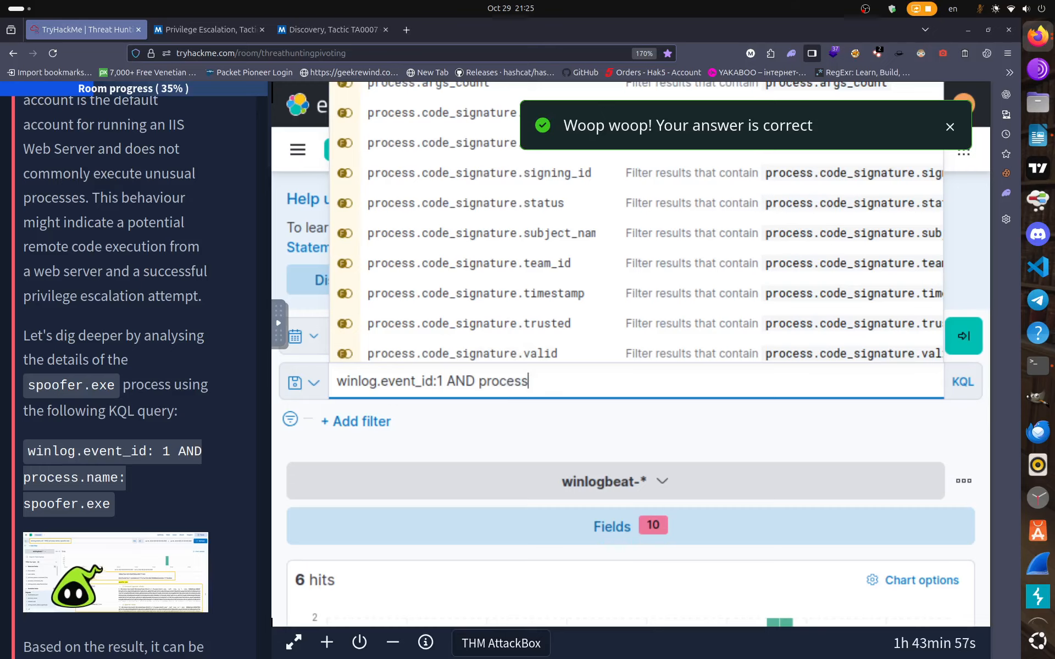
type(".nam")
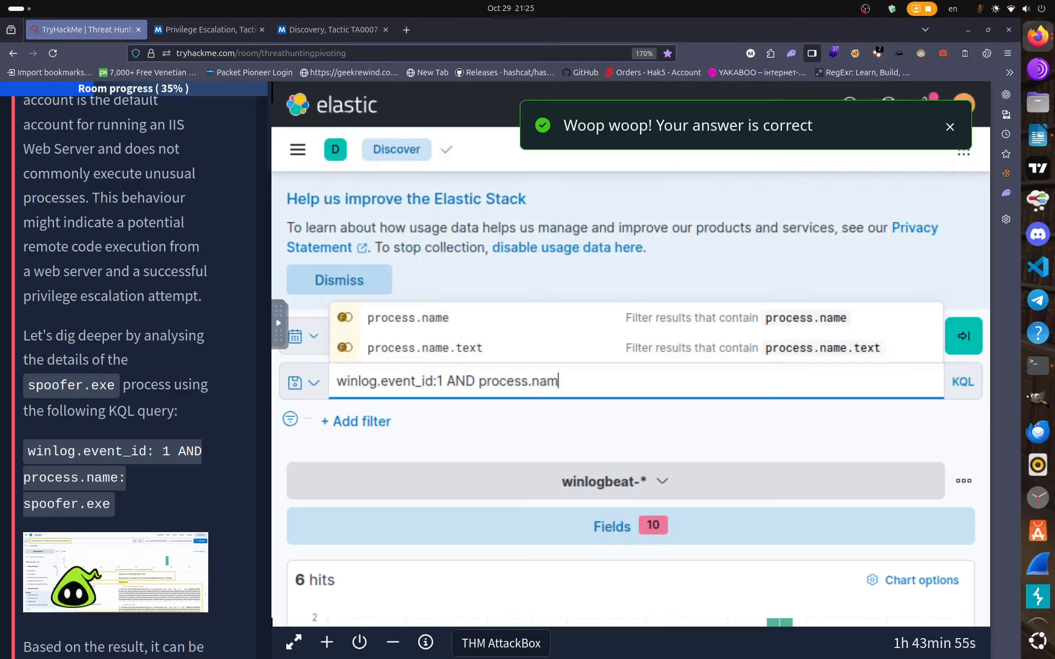
type("e")
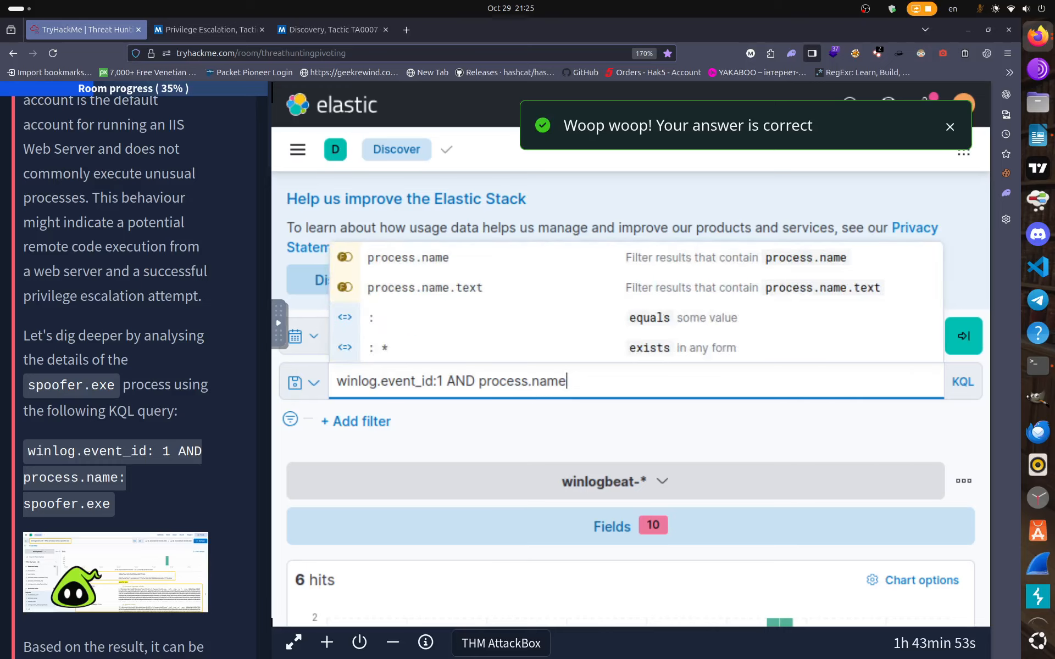
type(": ")
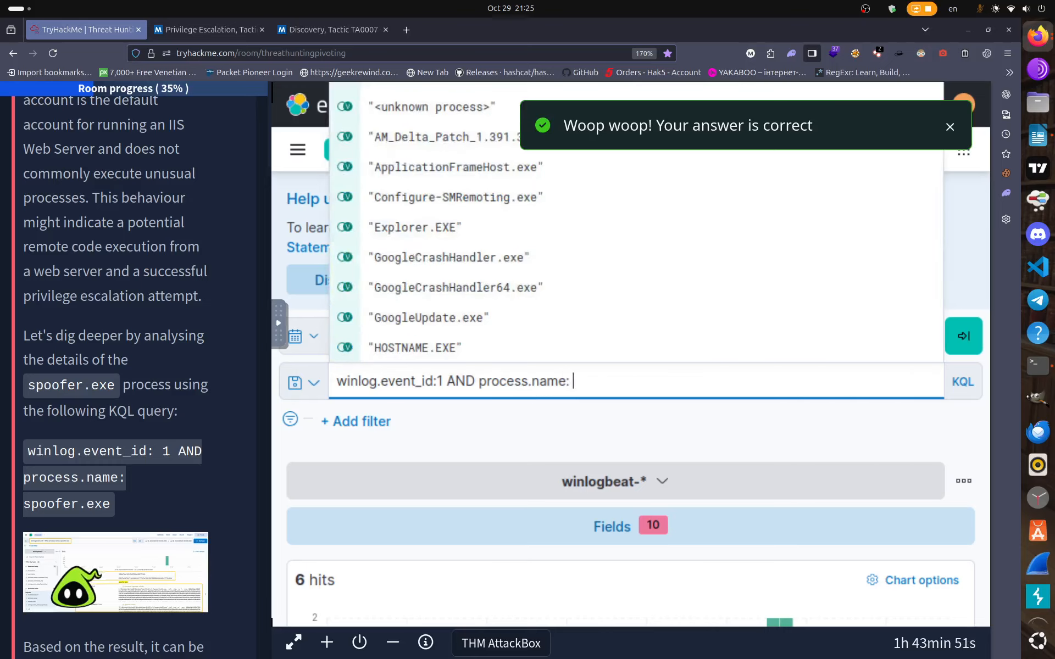
type("spo")
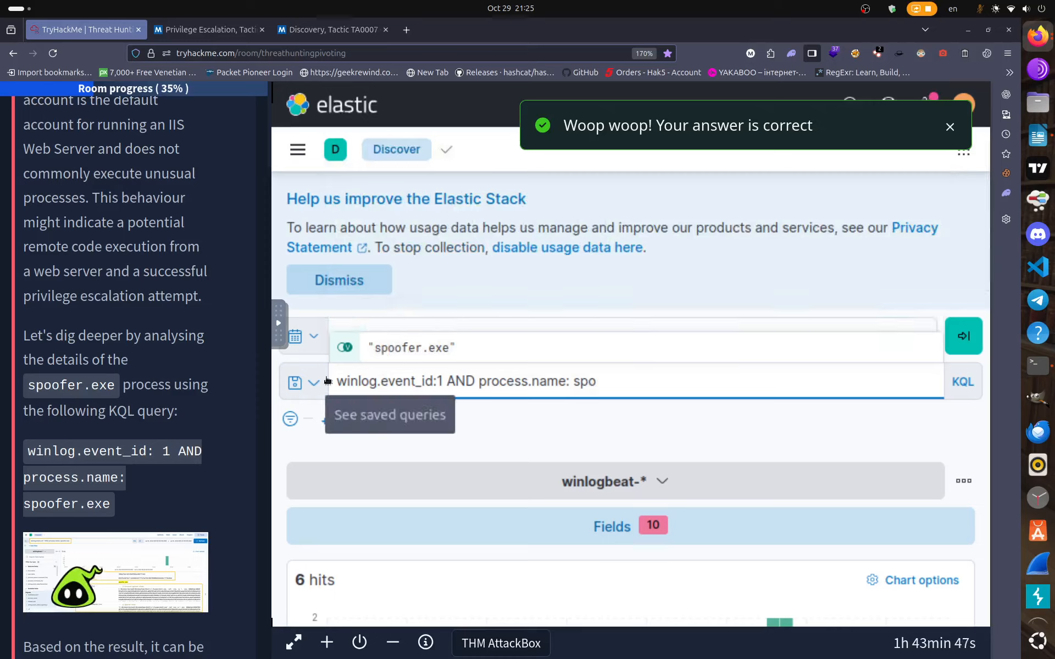
type("ofer ")
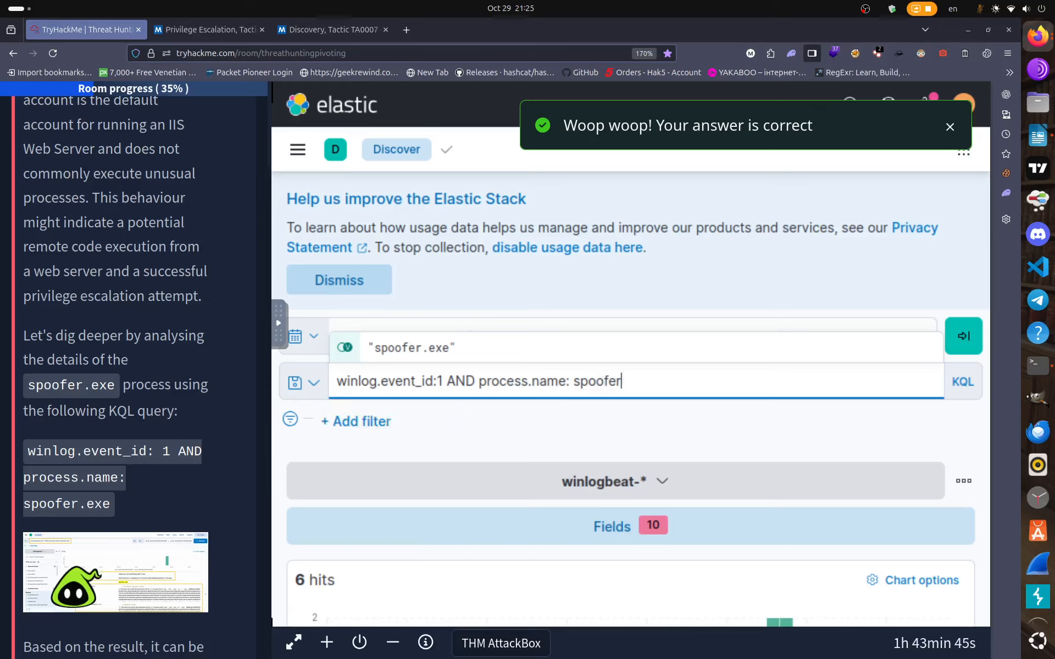
type(".exe")
key("Return")
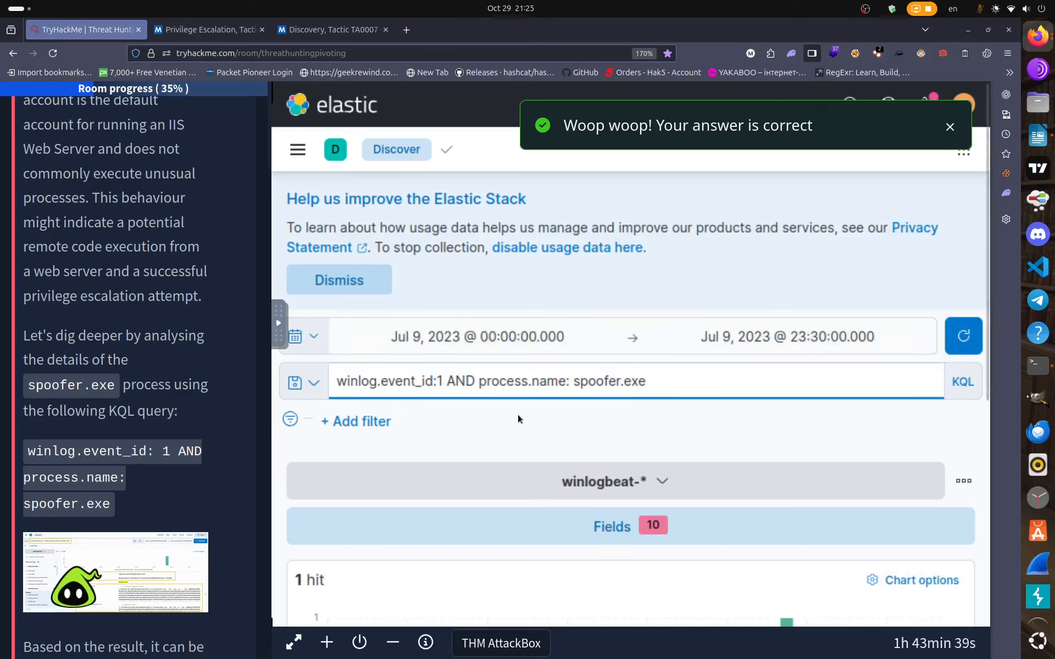
Reveal the spoofer.exe hit's parent process powershell.exe and ParentUser IIS APPPOOL\DefaultAppPool.
scroll(668, 508, "down", 5)
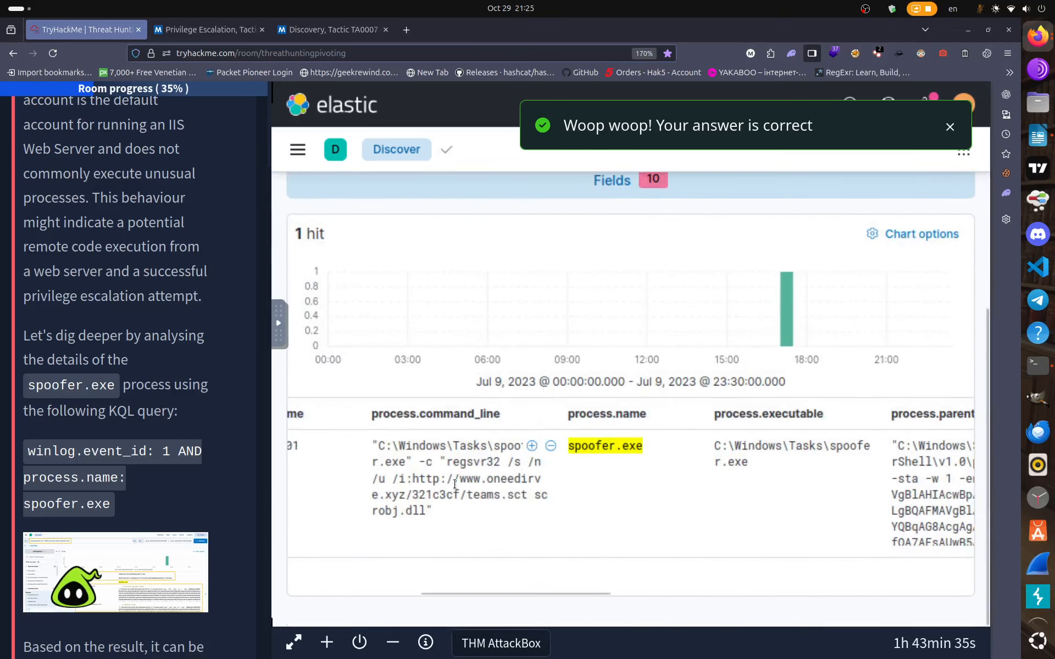
scroll(168, 453, "down", 8)
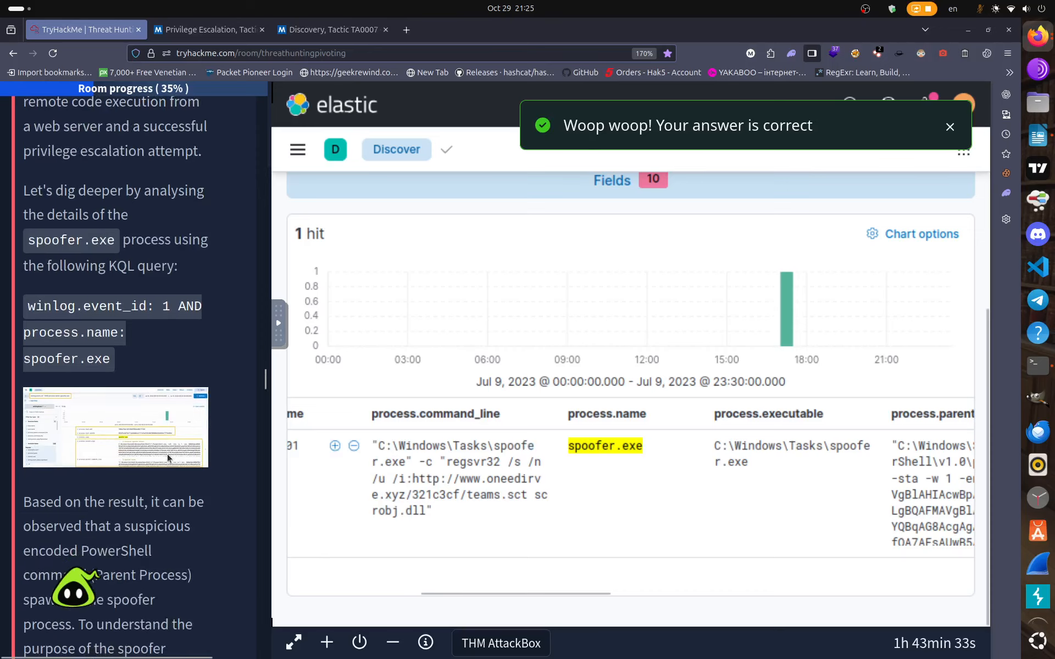
scroll(168, 452, "down", 10)
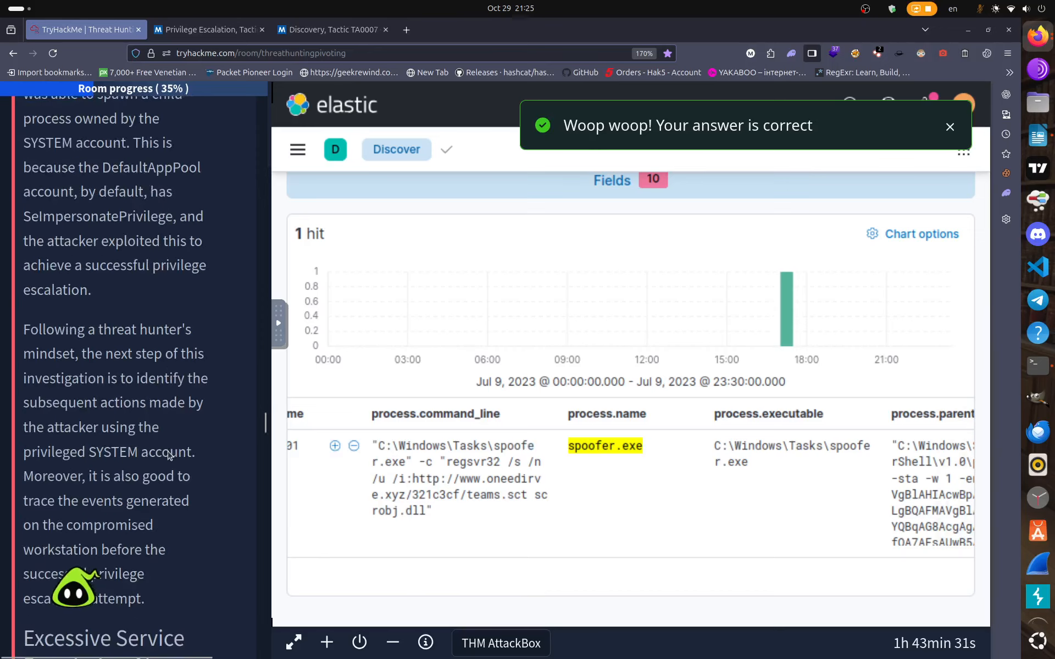
scroll(168, 456, "down", 12)
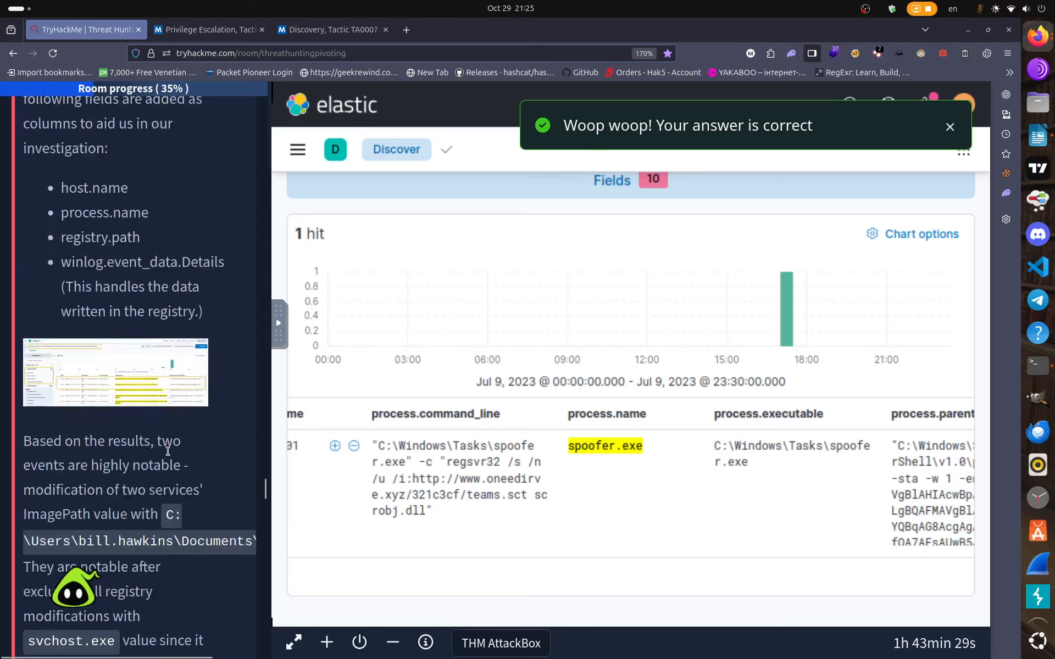
scroll(168, 456, "down", 12)
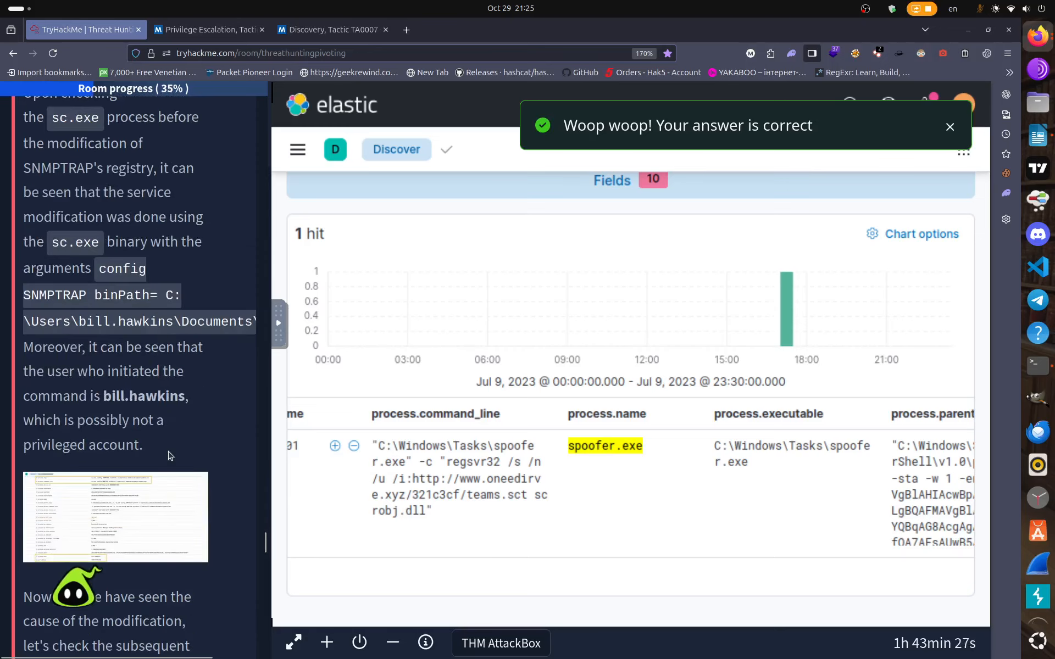
scroll(173, 459, "down", 15)
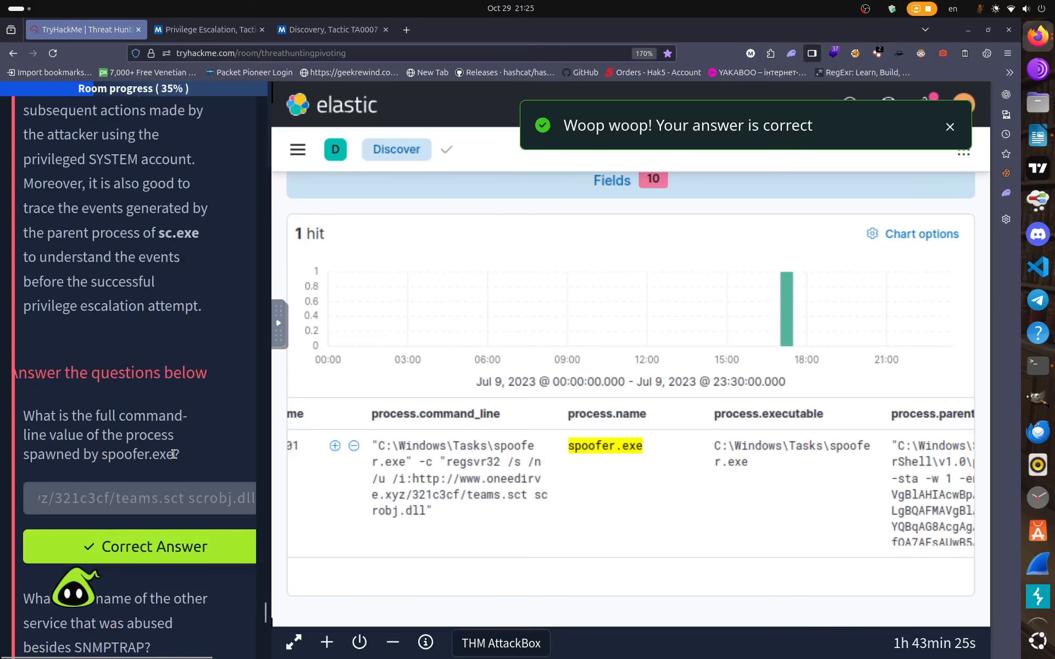
scroll(173, 459, "up", 10)
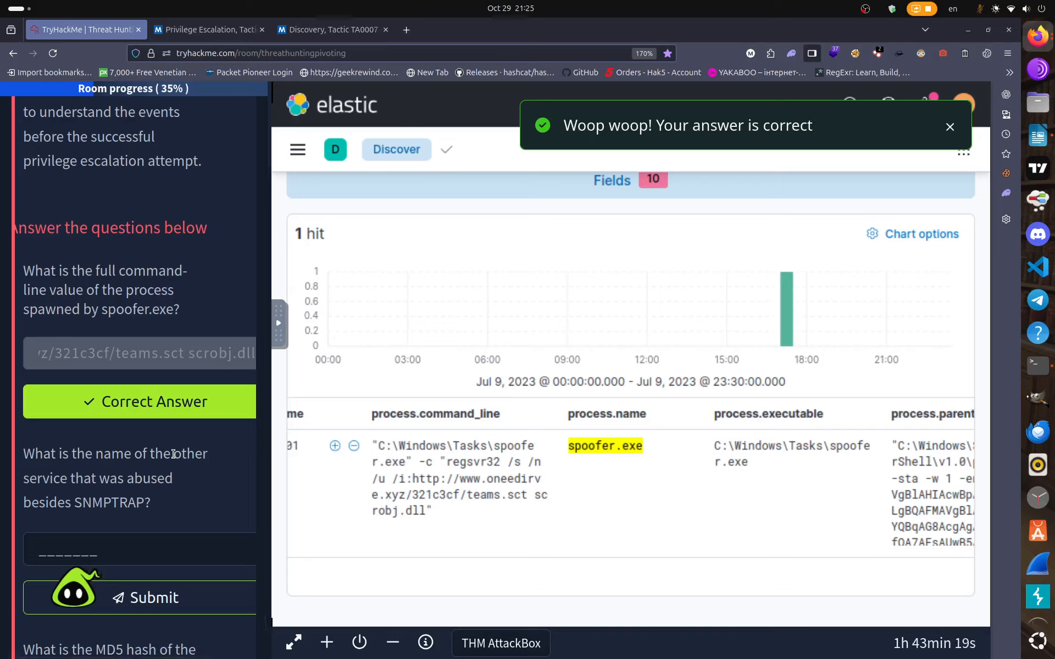
left_click_drag(492, 592, 689, 595)
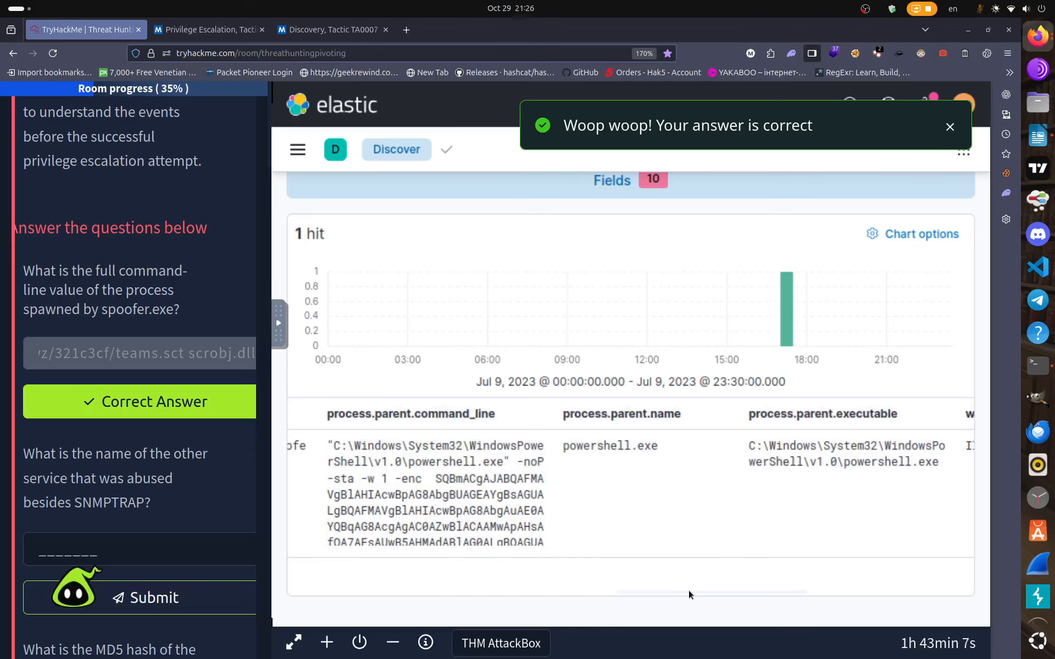
left_click_drag(701, 586, 750, 588)
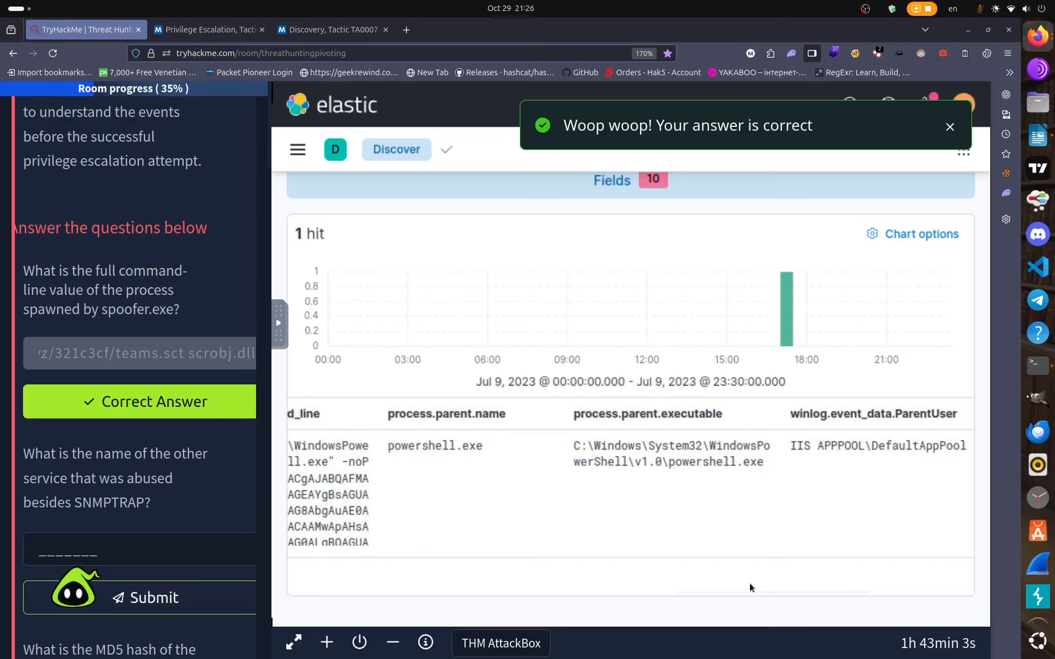
left_click_drag(751, 588, 777, 589)
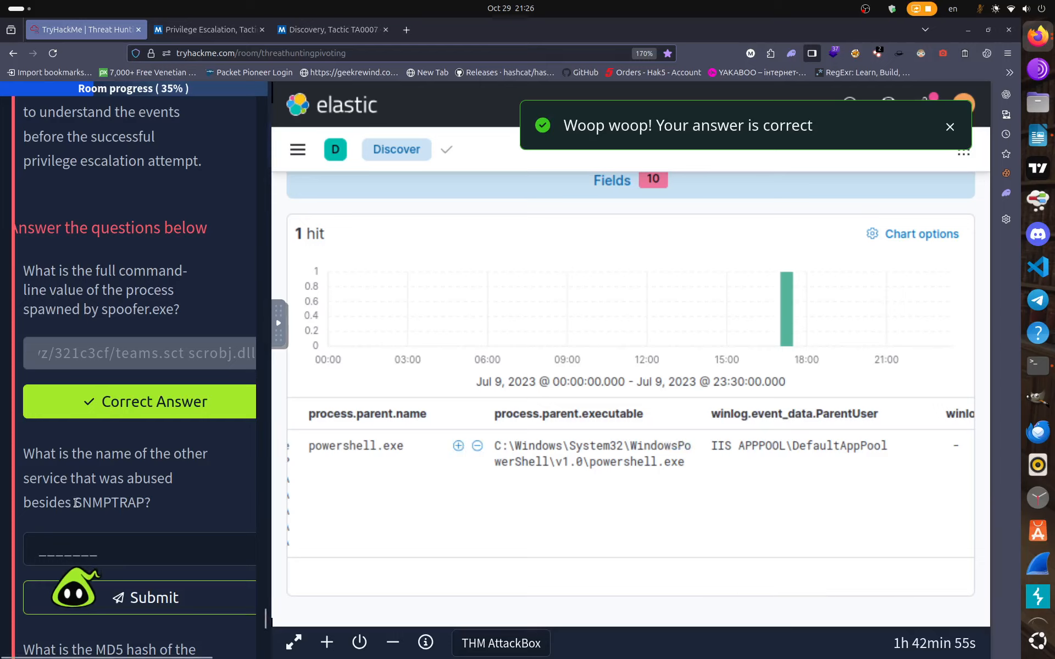
Compare the SNMPTRAP question with the ParentUser value and begin the other-abused-service answer.
left_click_drag(73, 503, 150, 502)
left_click(389, 558)
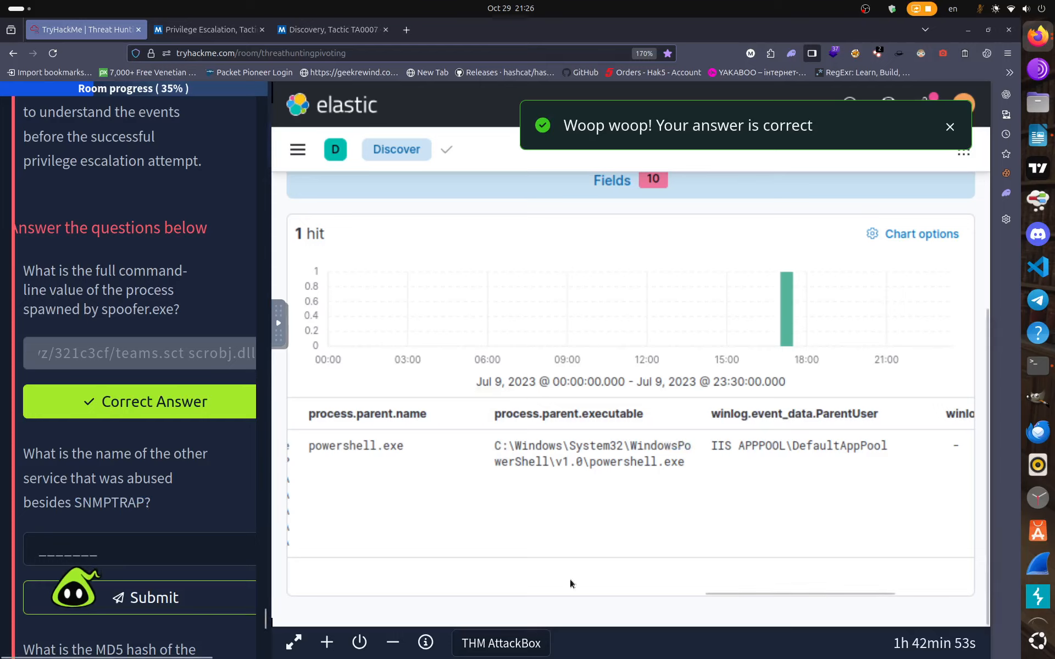
scroll(713, 591, "right", 1)
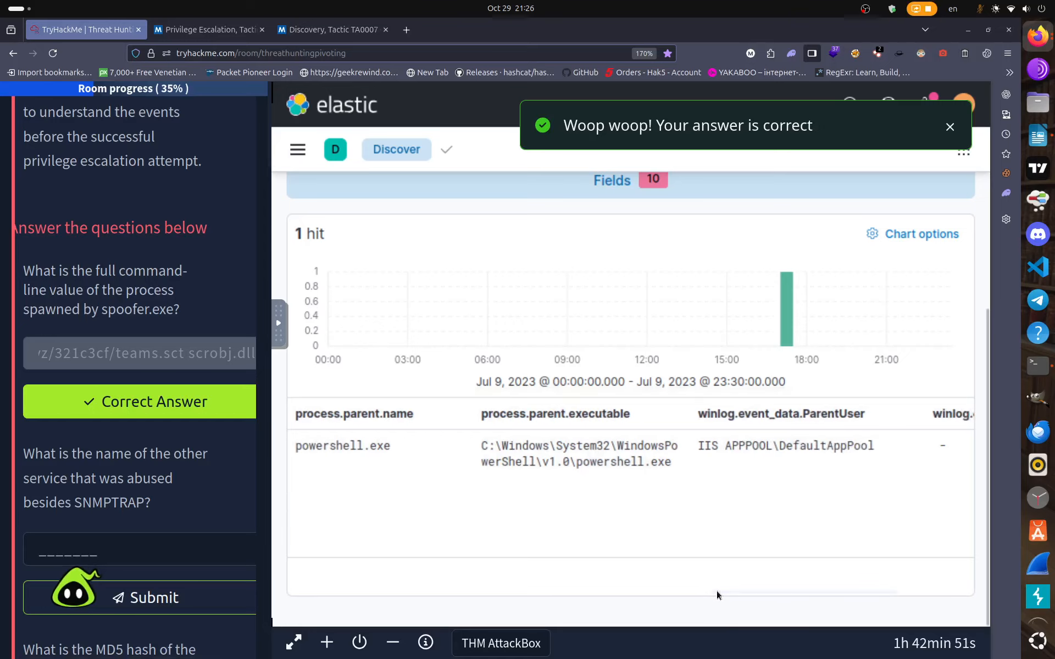
left_click_drag(729, 591, 833, 588)
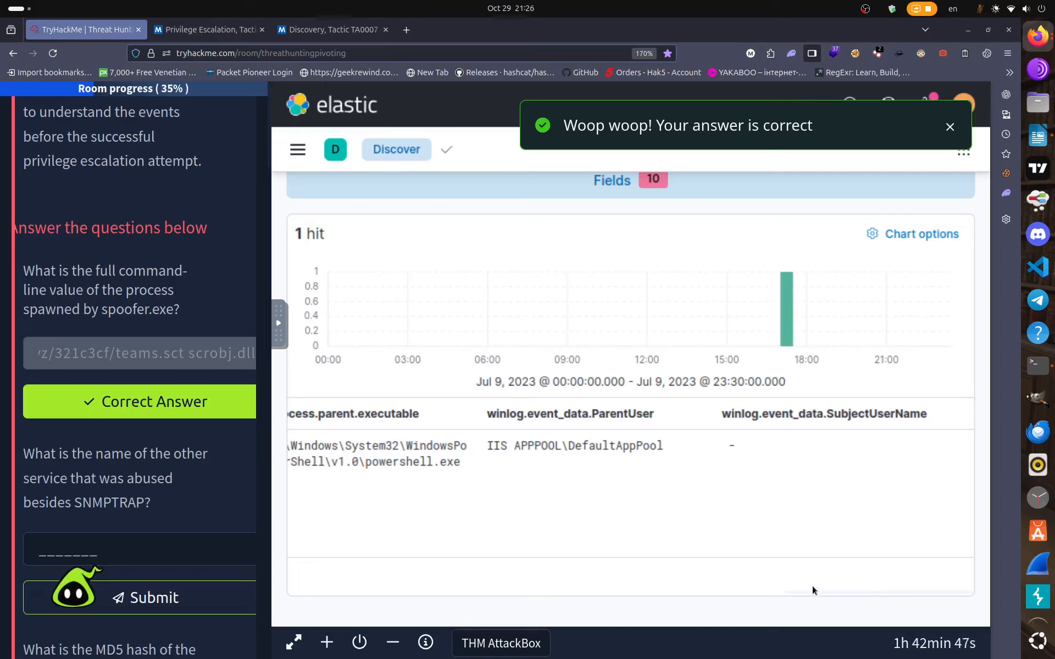
left_click(71, 546)
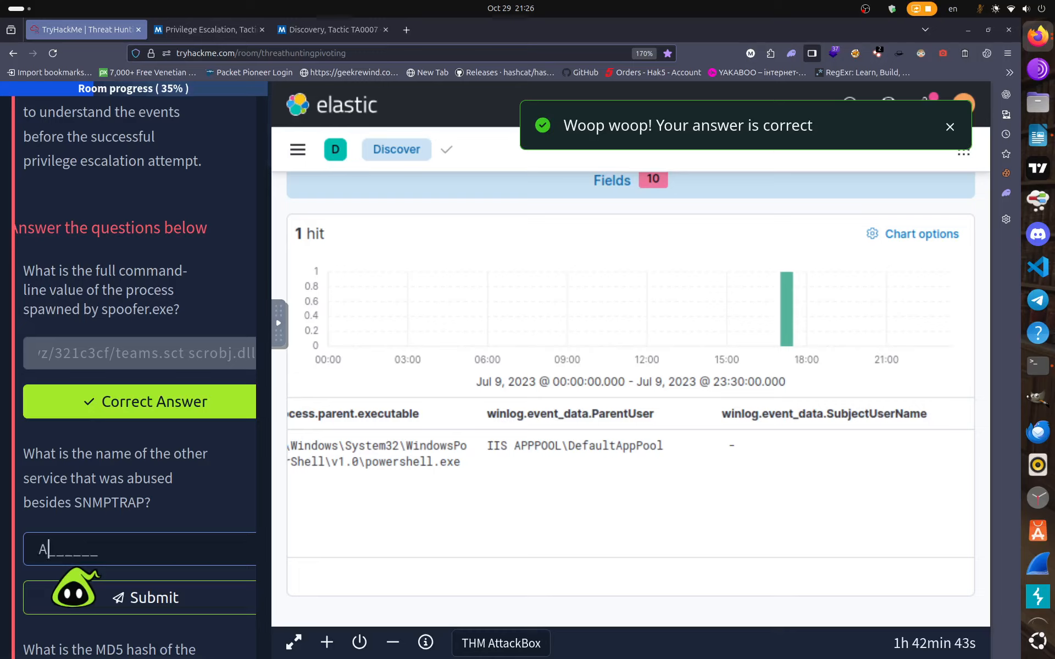
Submit APPPOOL as the other abused service, then clear the rejected answer.
type("APP")
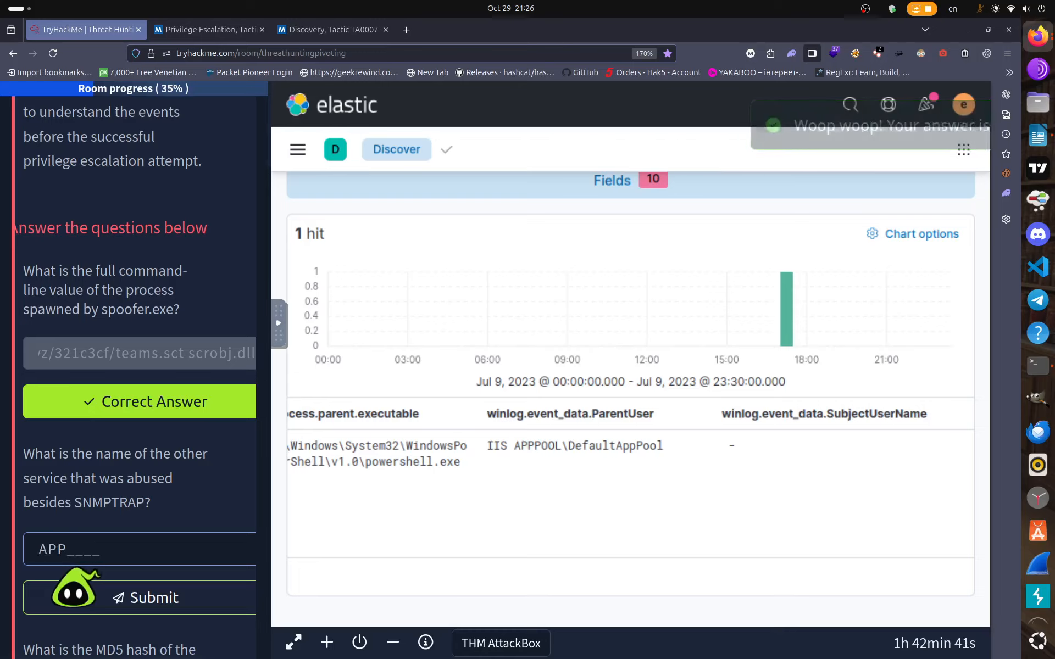
type("POOL")
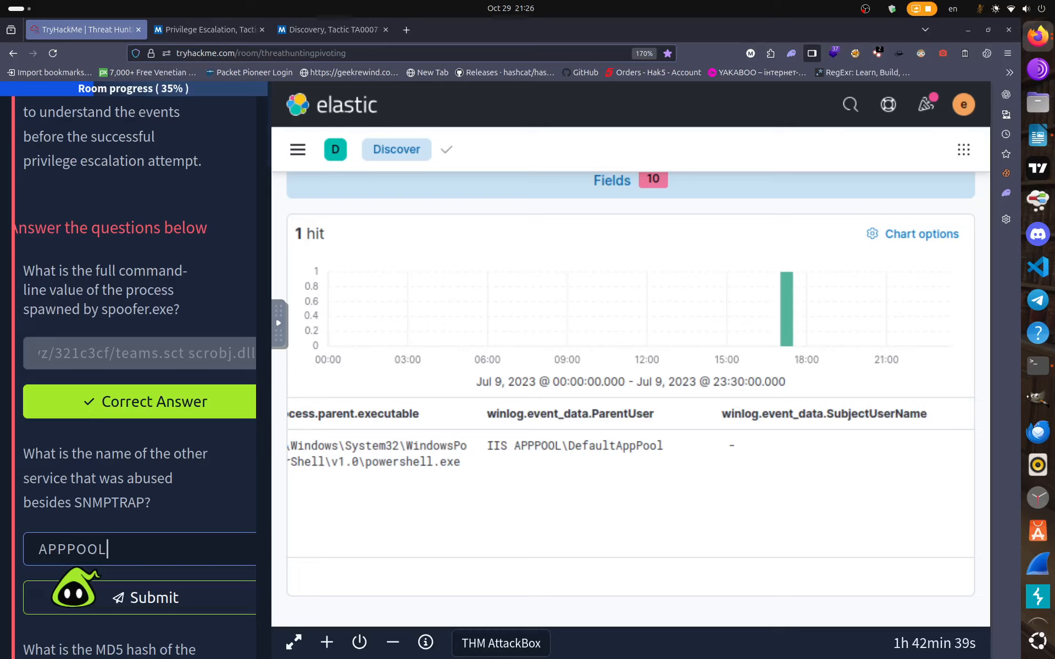
key("Return")
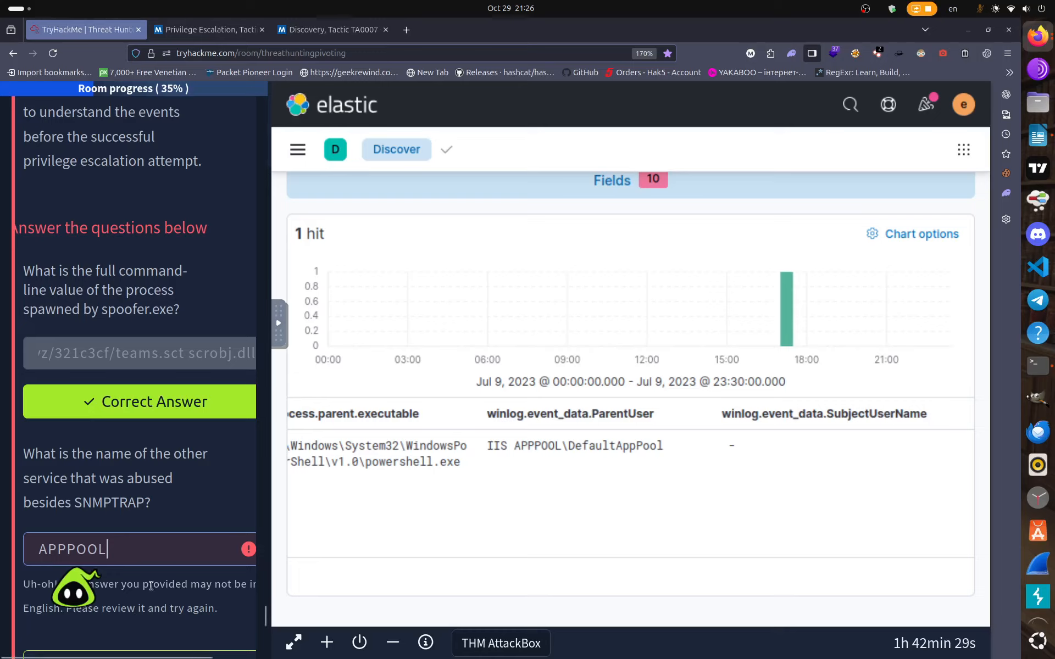
key("ctrl+a")
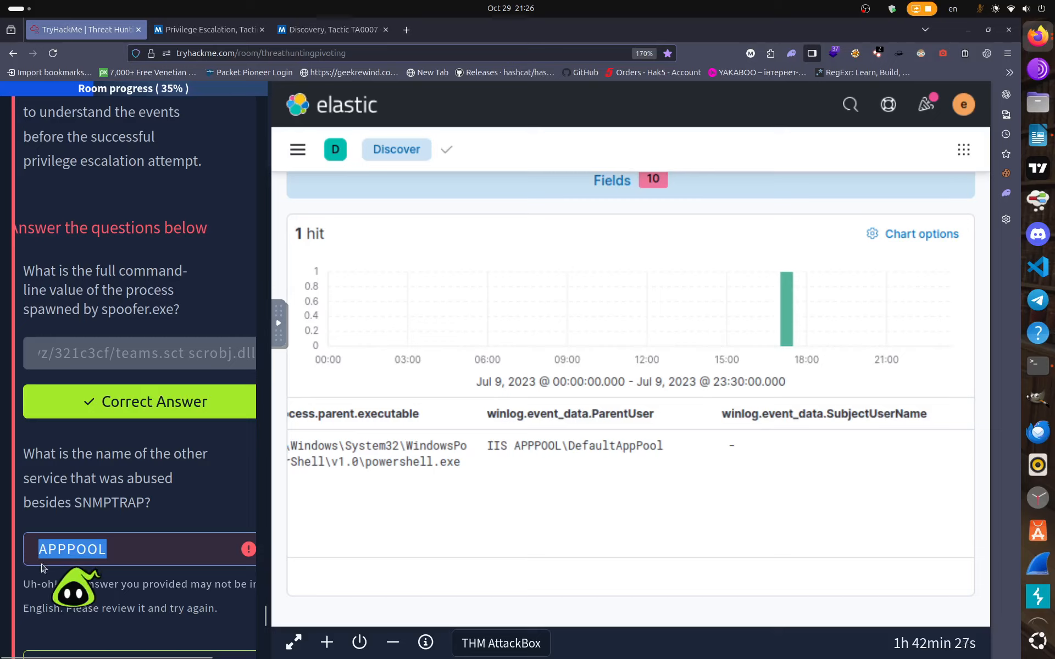
key("BackSpace")
Copy APPPOOL from the ParentUser value, paste it into the answer box and resubmit.
left_click_drag(514, 446, 547, 446)
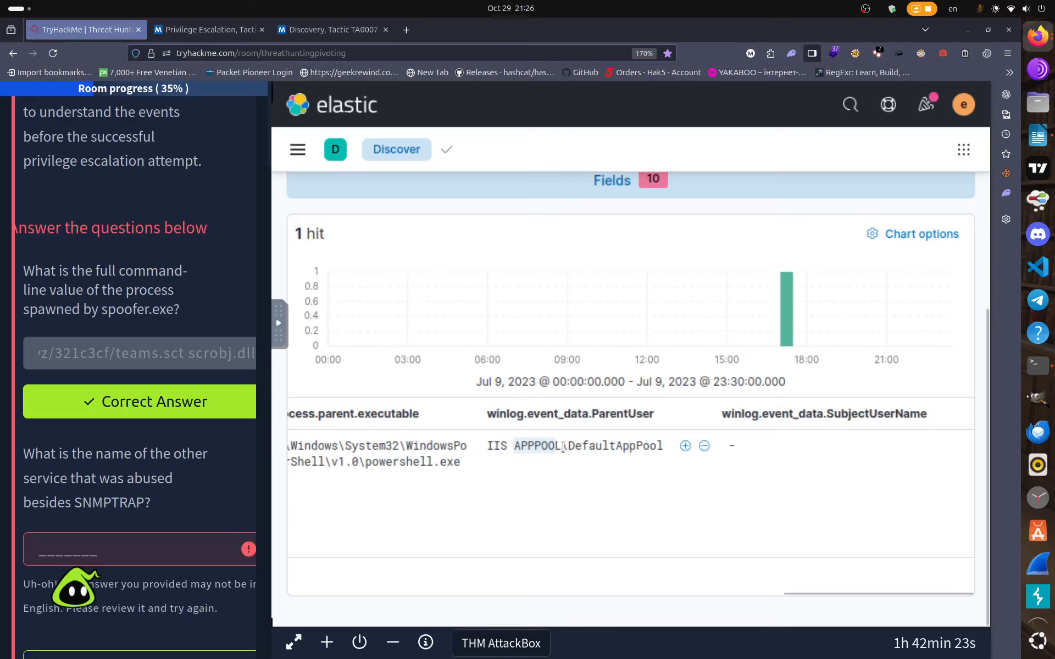
right_click(521, 445)
left_click(591, 204)
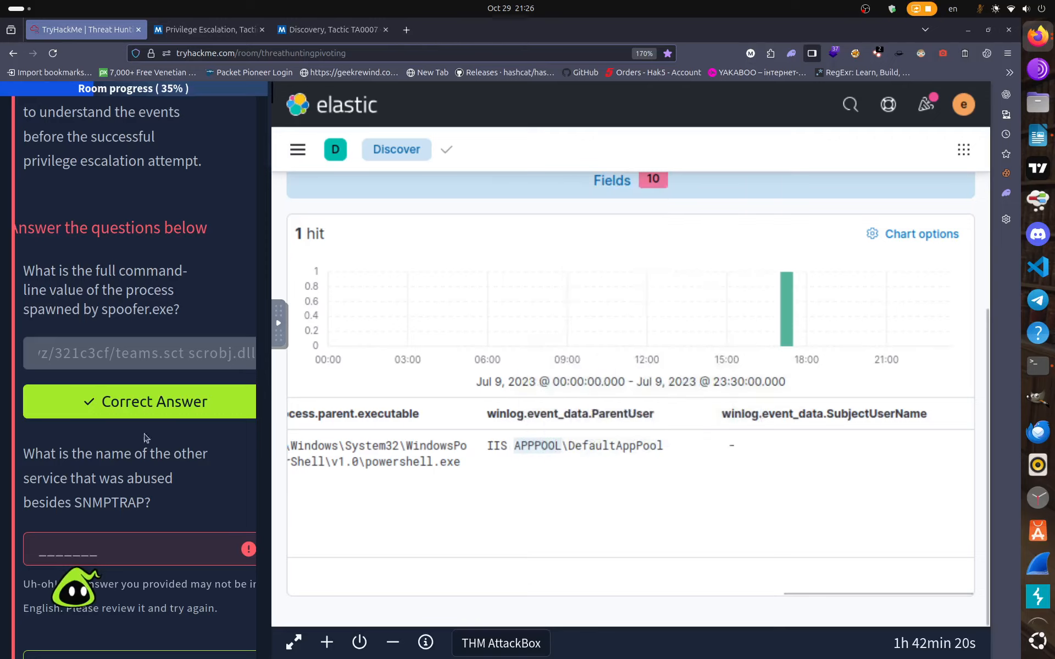
left_click(36, 554)
right_click(53, 562)
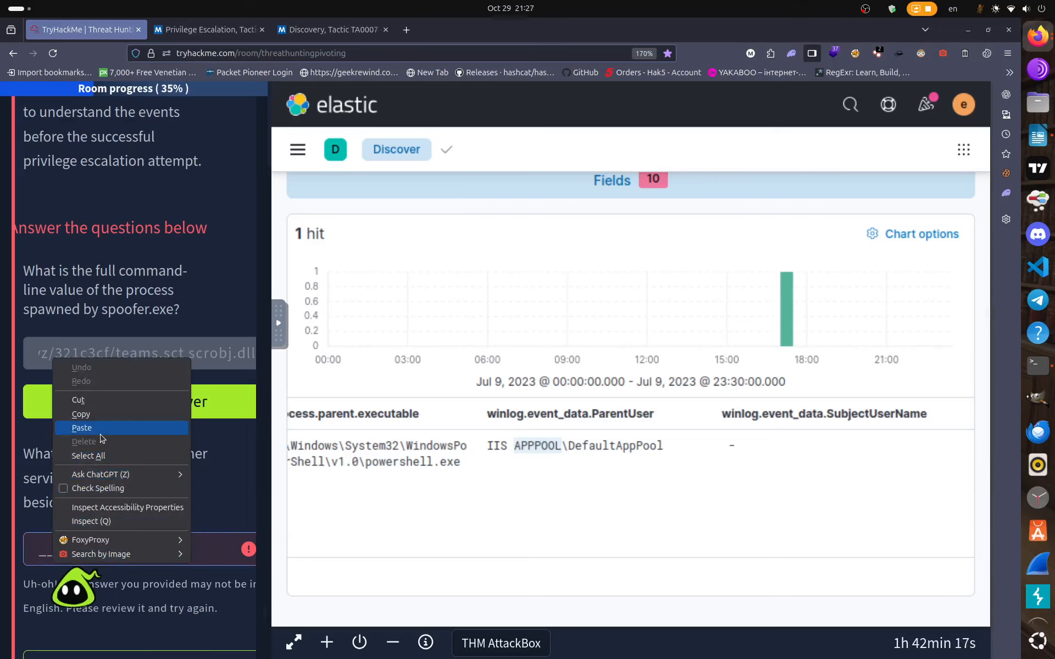
left_click(101, 438)
scroll(104, 494, "down", 3)
left_click(107, 525)
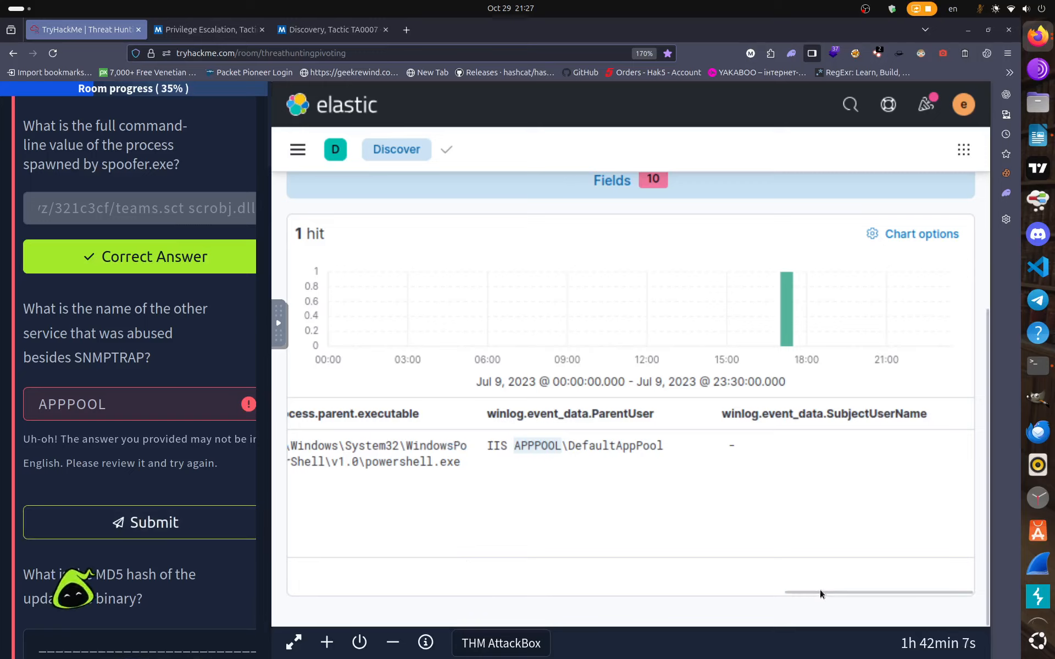
Scroll the results table back left and erase the rejected APPPOOL answer.
left_click_drag(813, 592, 578, 593)
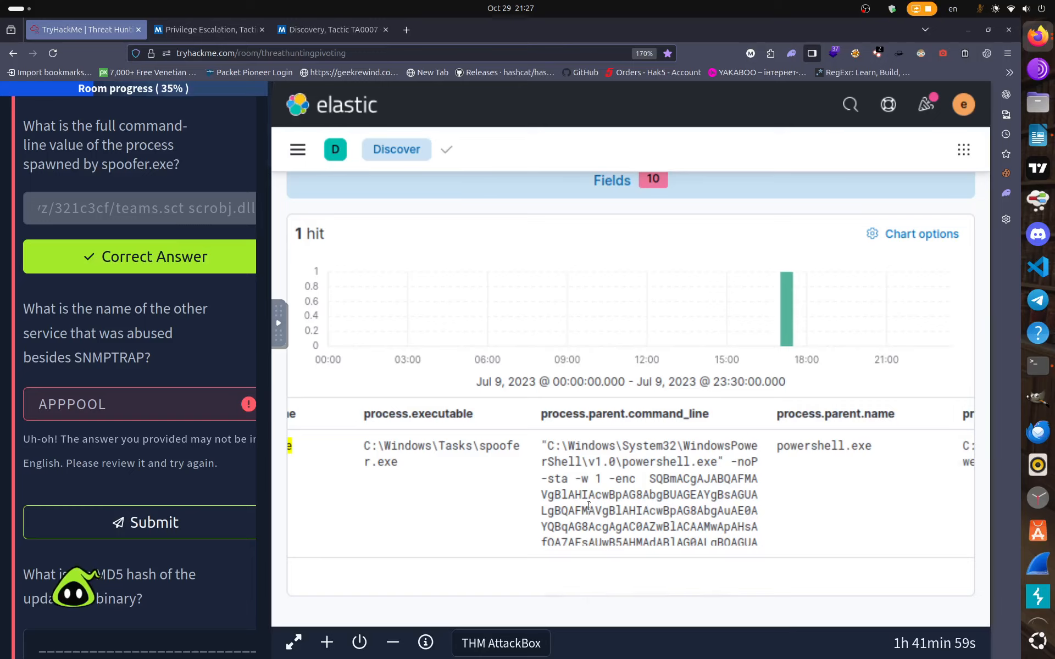
left_click_drag(605, 592, 493, 584)
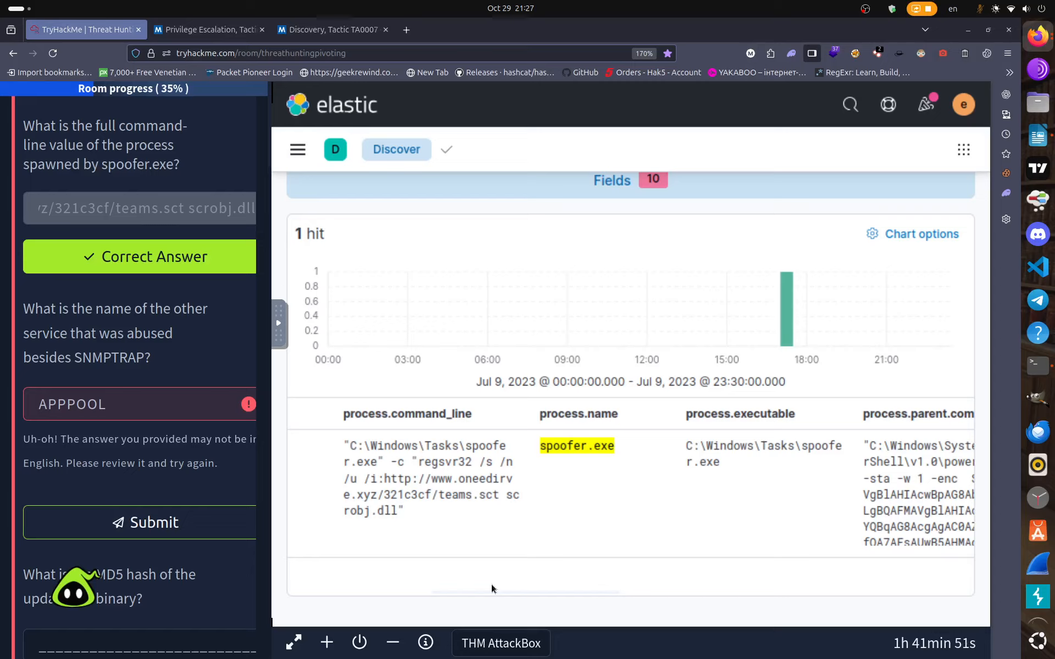
left_click_drag(491, 585, 457, 584)
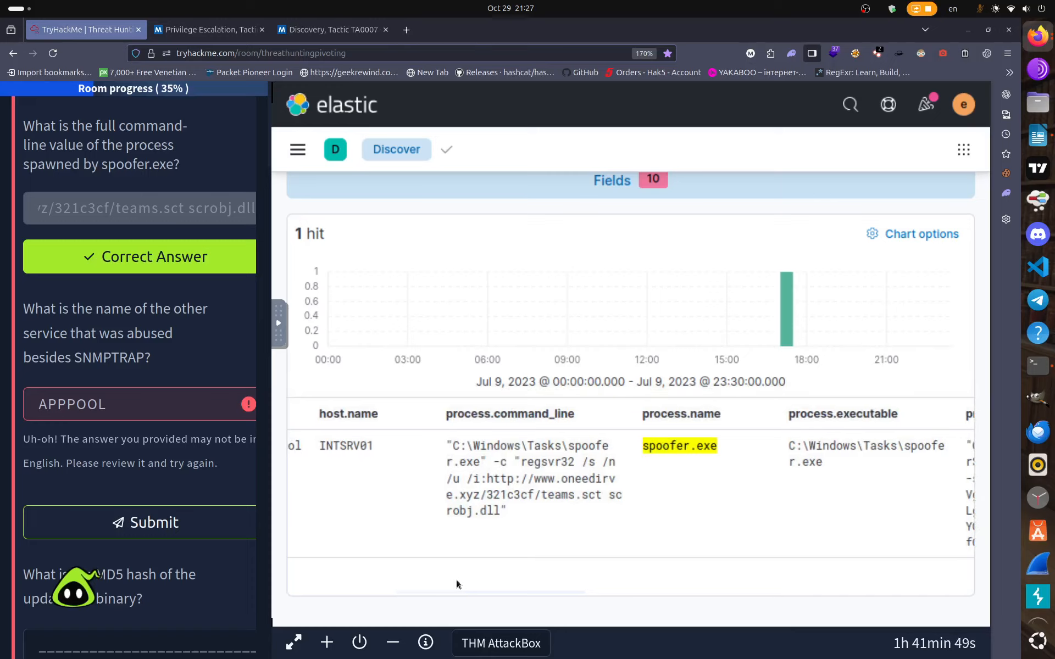
left_click(102, 414)
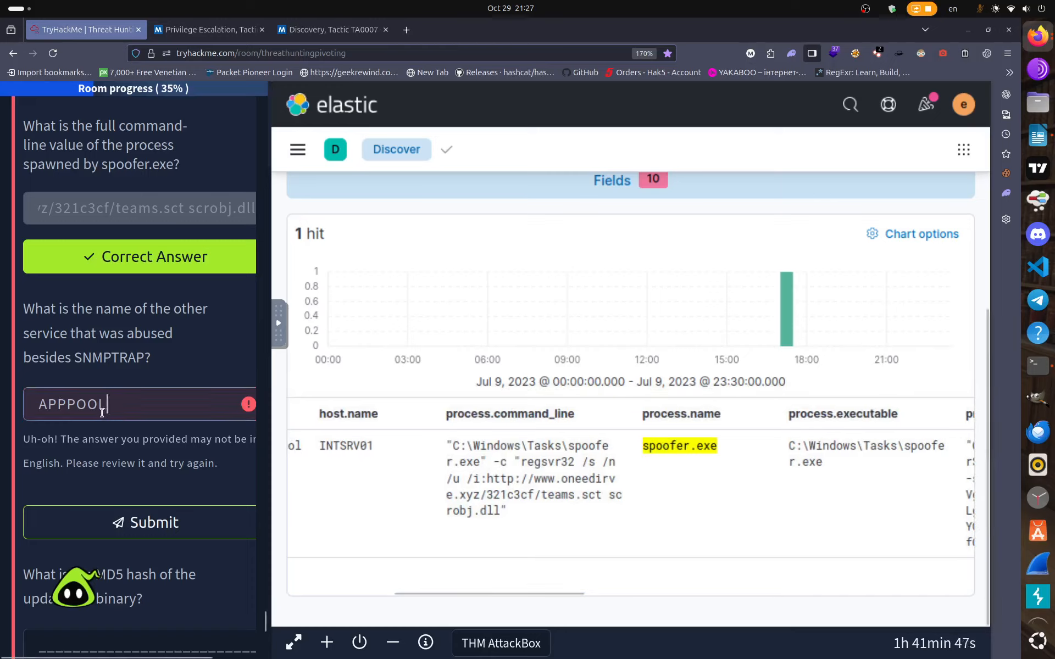
key("BackSpace")
key("BackSpace")
key("BackSpace")
key("BackSpace")
key("BackSpace")
key("BackSpace")
key("BackSpace")
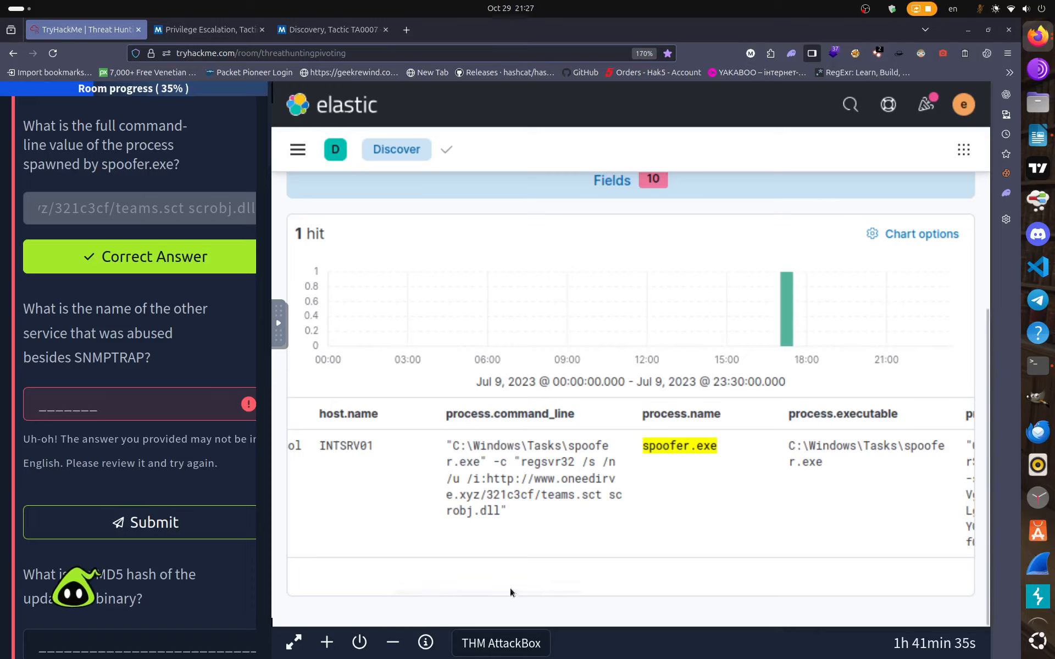
Scroll down to the hits chart and the single Jul 9, 2023 spoofer.exe hit.
left_click_drag(509, 593, 358, 579)
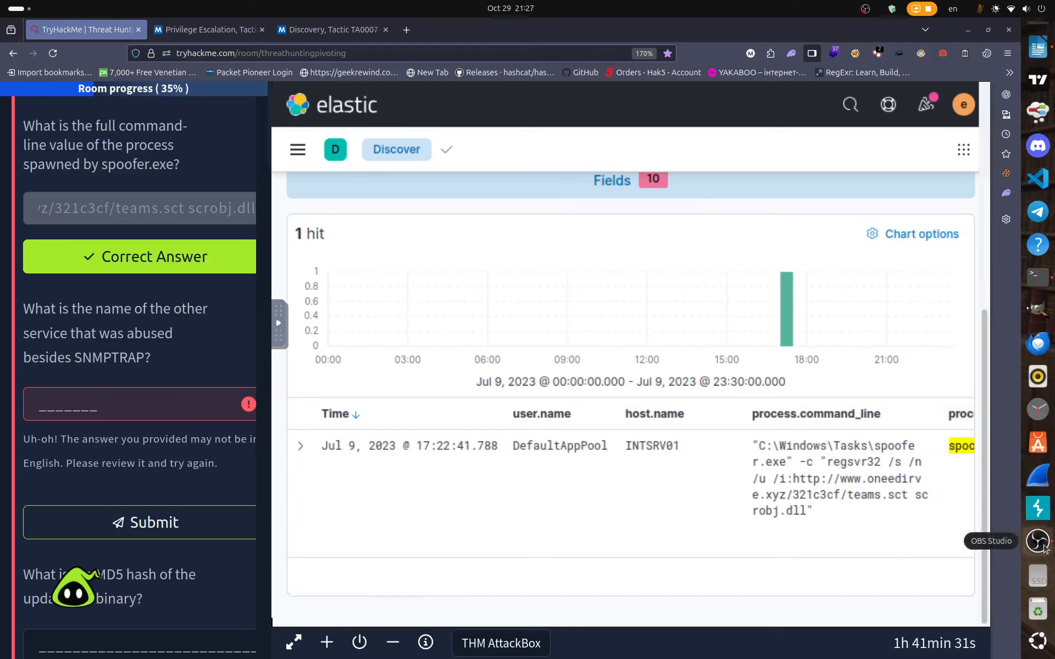
left_click(1041, 545)
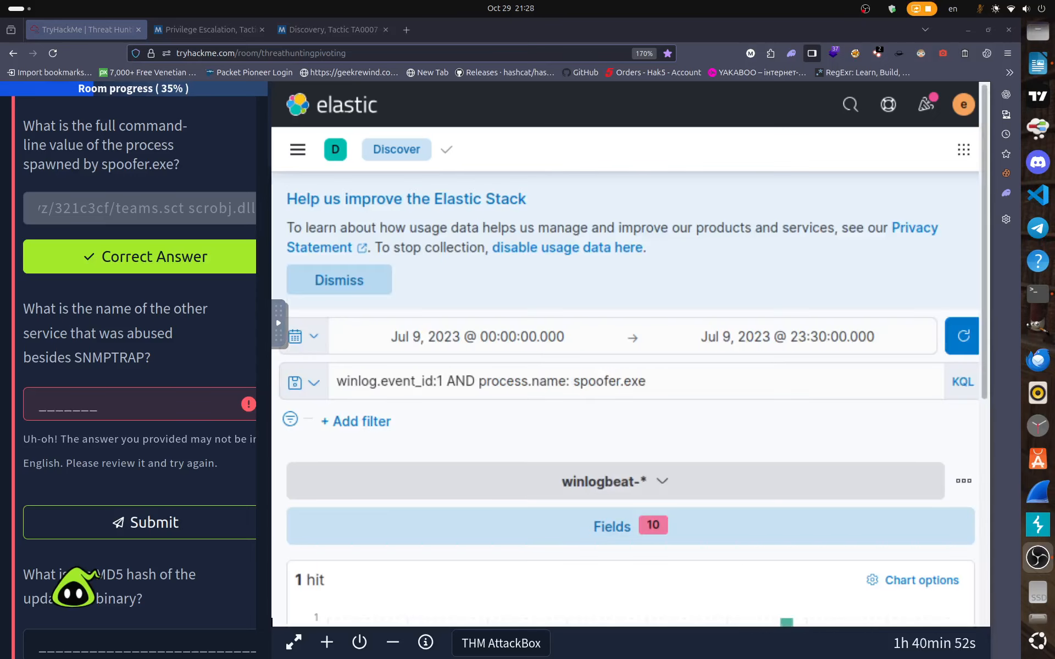
scroll(469, 393, "down", 4)
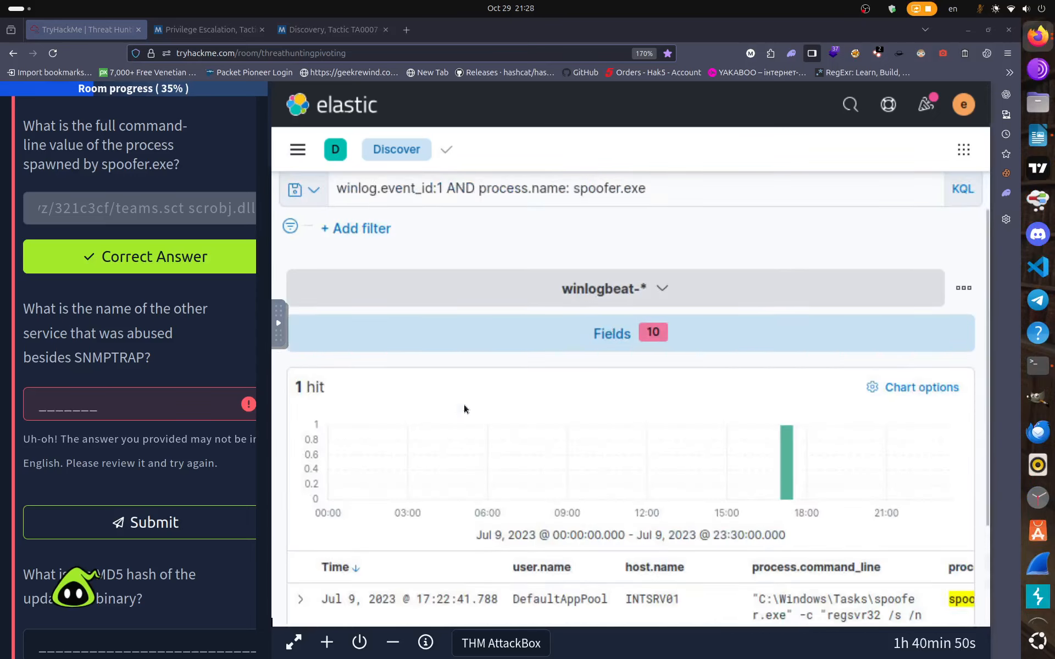
scroll(466, 420, "down", 3)
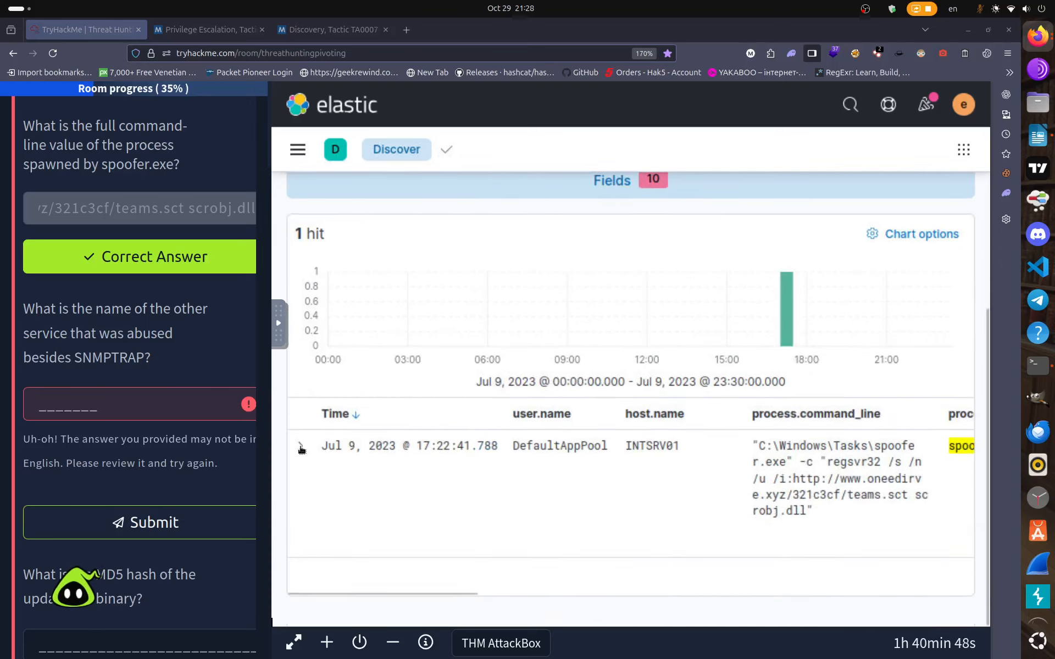
Expand the spoofer.exe hit and scroll its document fields to locate process.hash.md5.
left_click(300, 446)
scroll(539, 496, "down", 4)
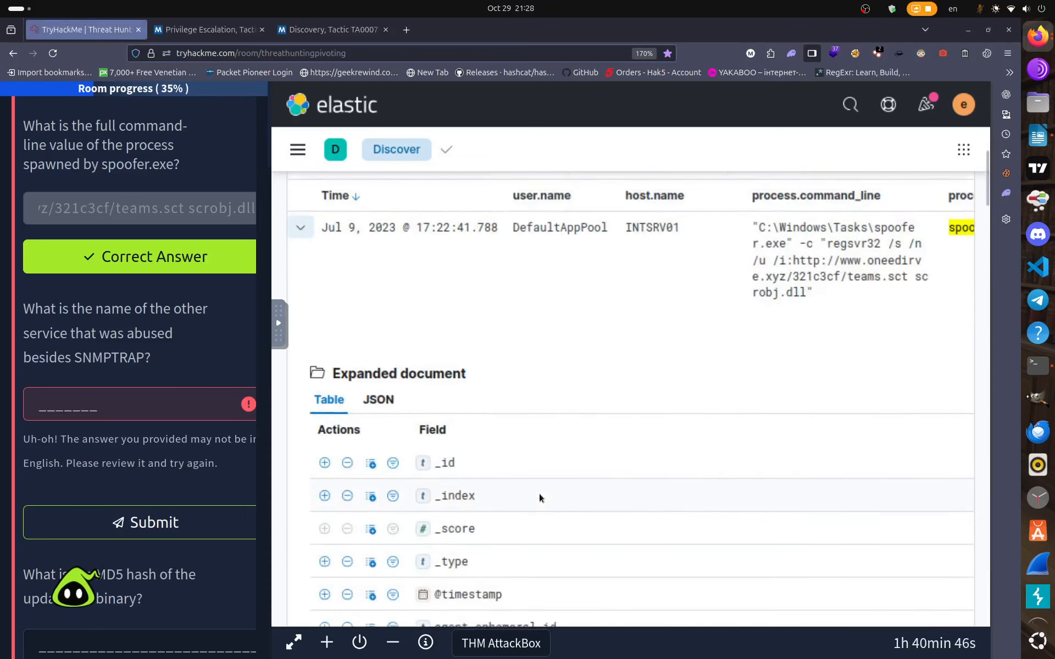
scroll(806, 494, "down", 4)
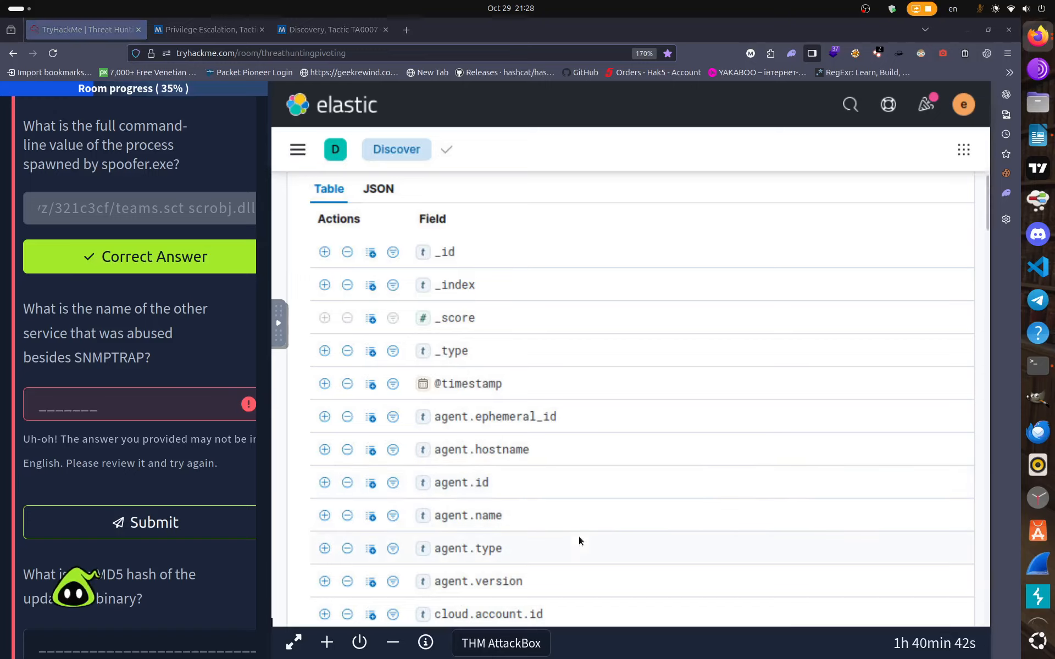
scroll(579, 541, "down", 2)
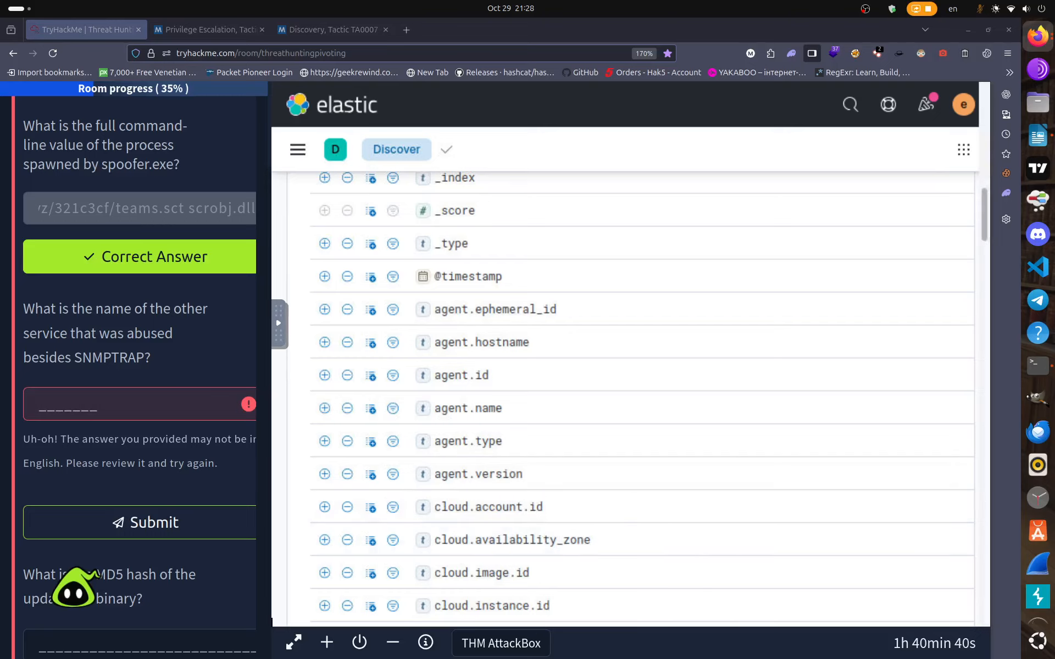
scroll(434, 501, "up", 4)
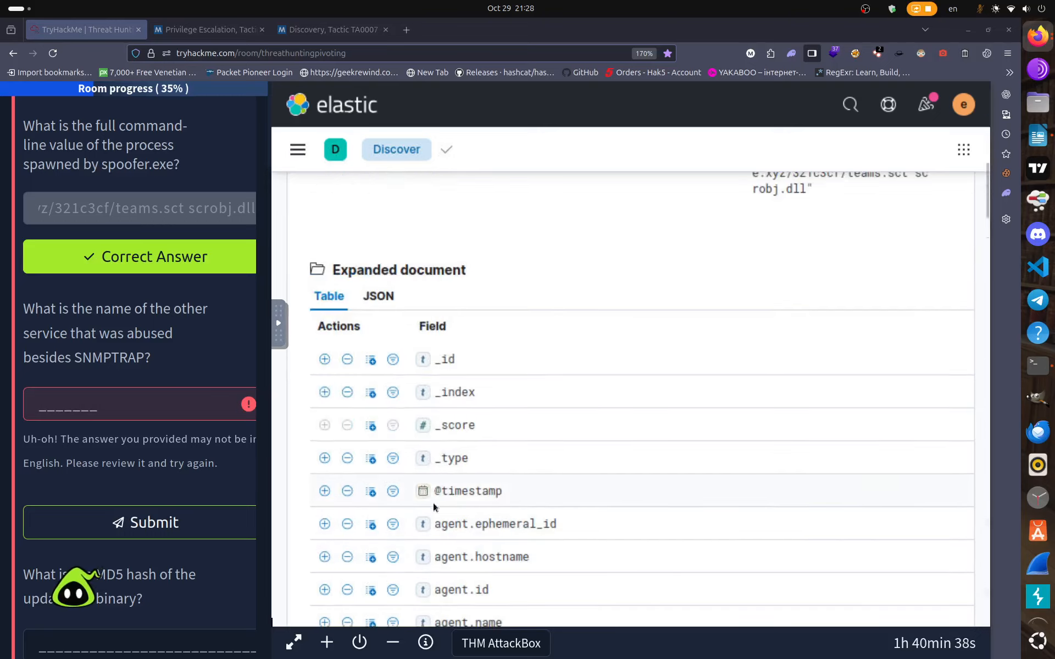
scroll(432, 503, "down", 10)
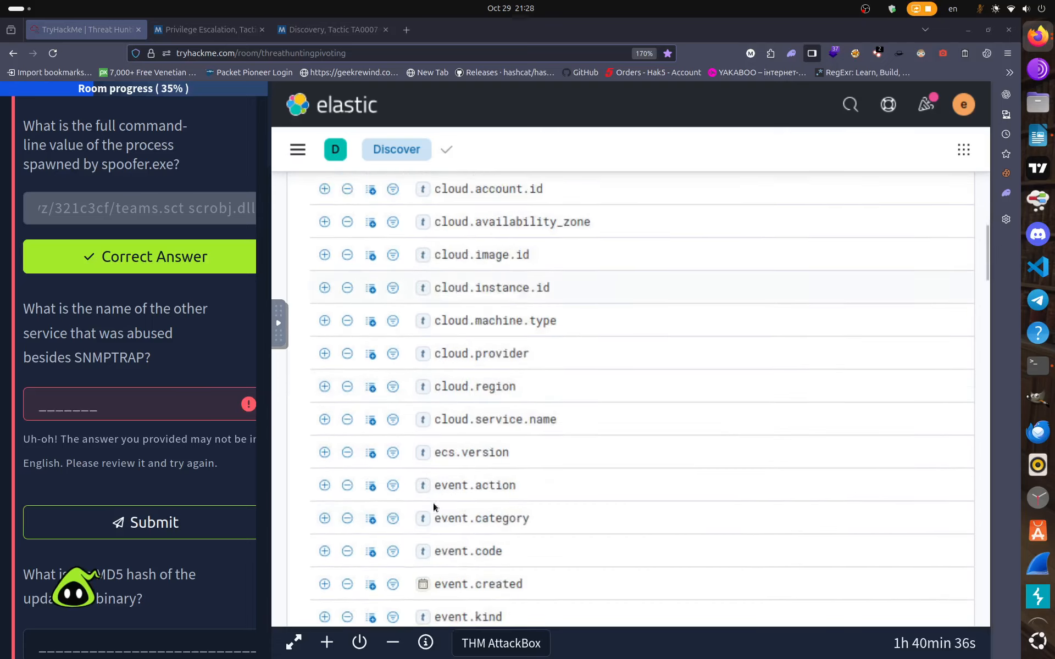
scroll(433, 502, "down", 6)
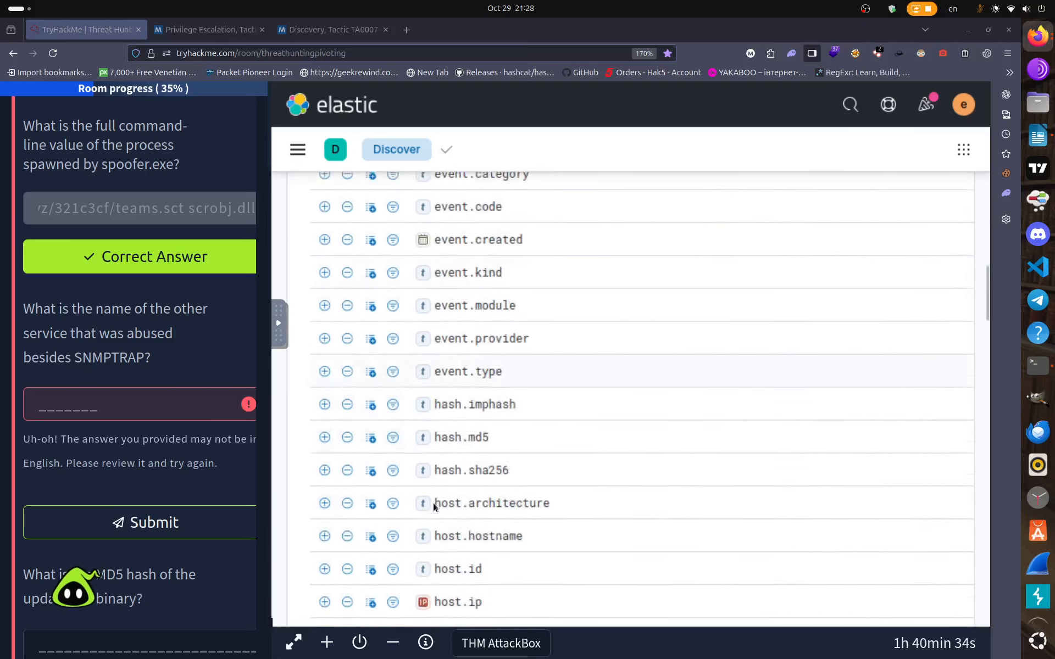
scroll(434, 506, "down", 2)
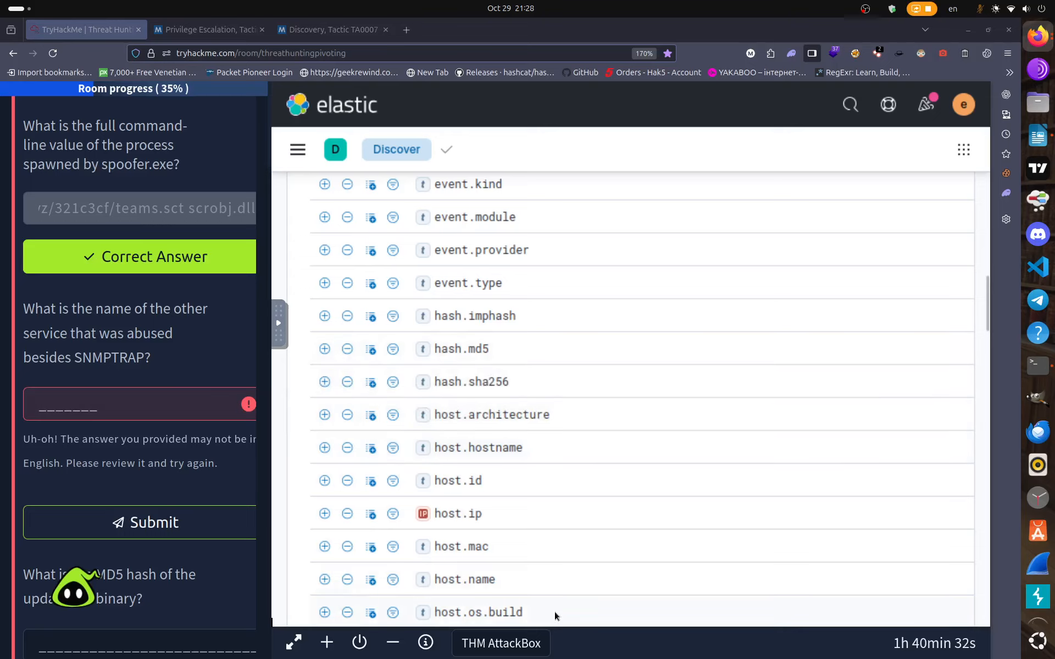
scroll(552, 618, "down", 10)
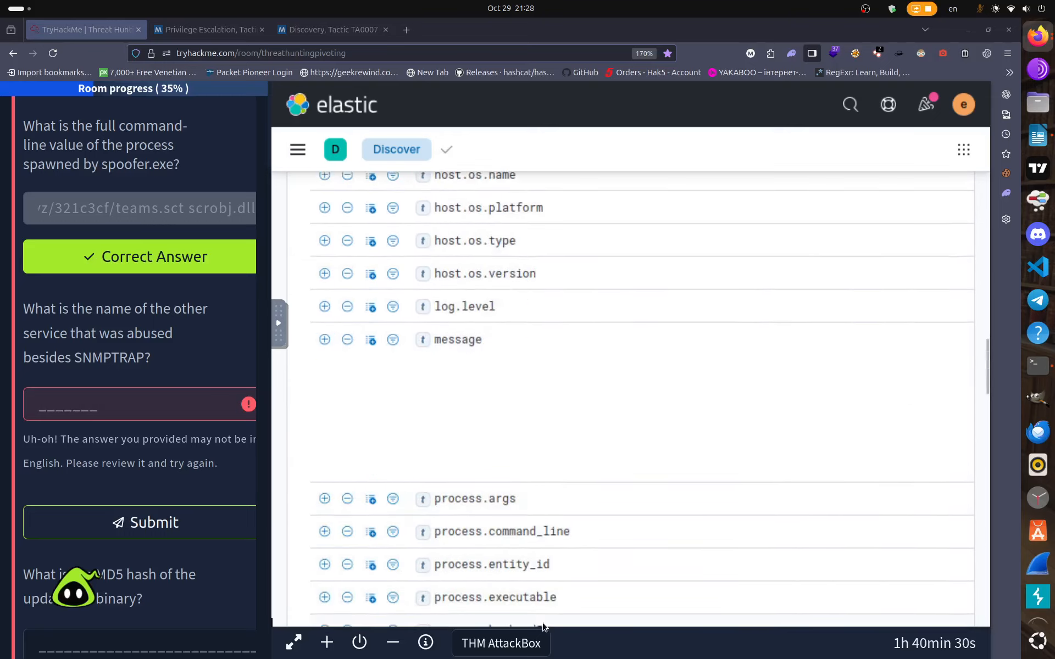
scroll(544, 627, "down", 15)
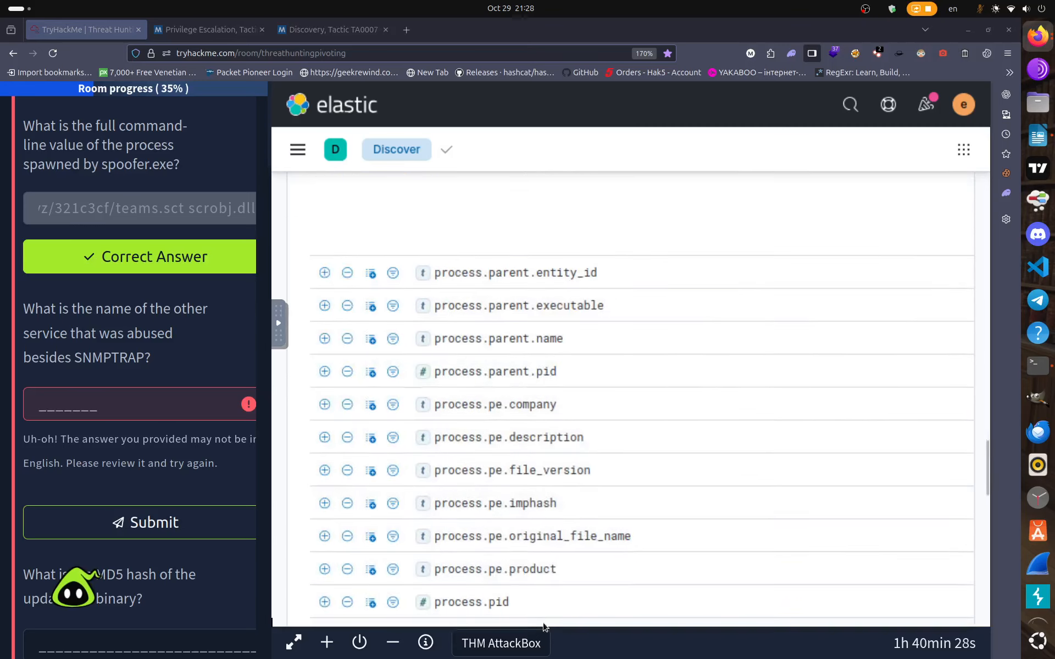
scroll(544, 627, "down", 15)
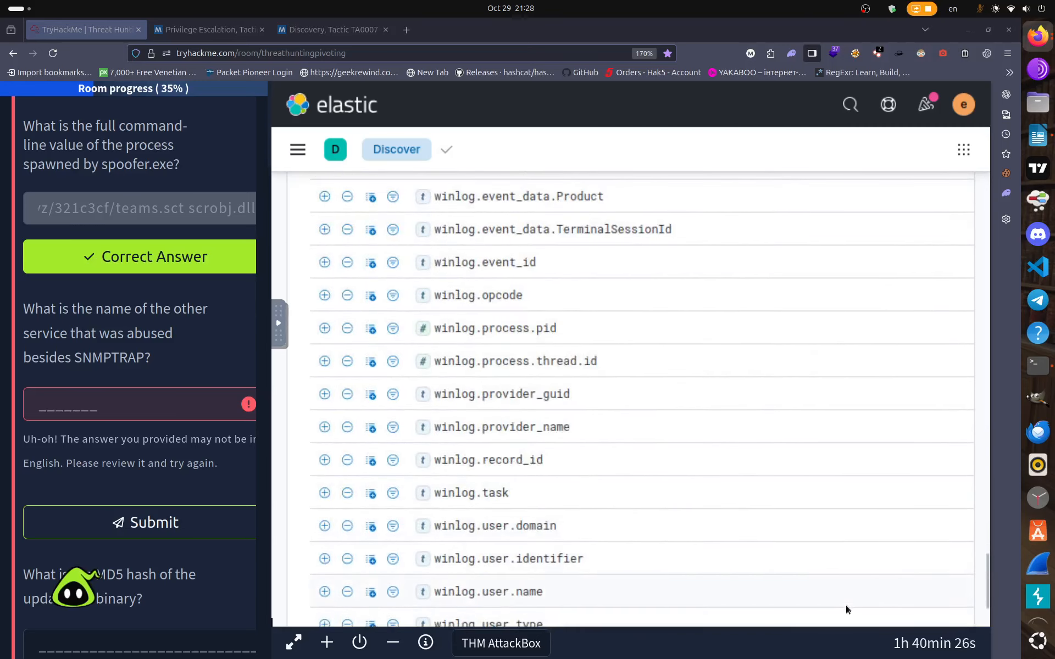
scroll(846, 609, "down", 5)
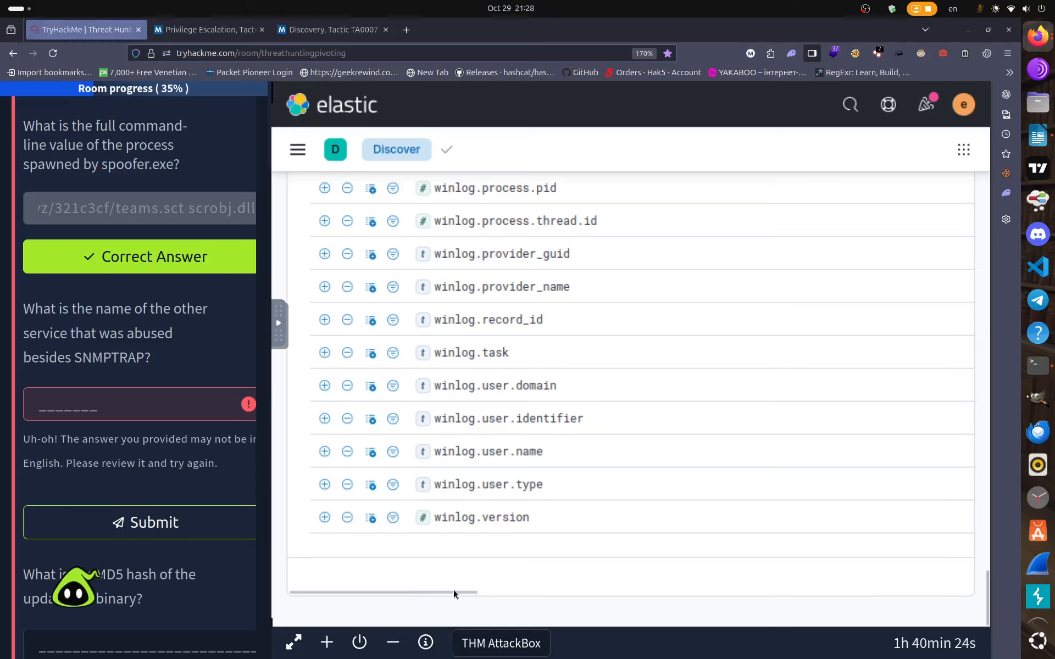
scroll(454, 593, "right", 5)
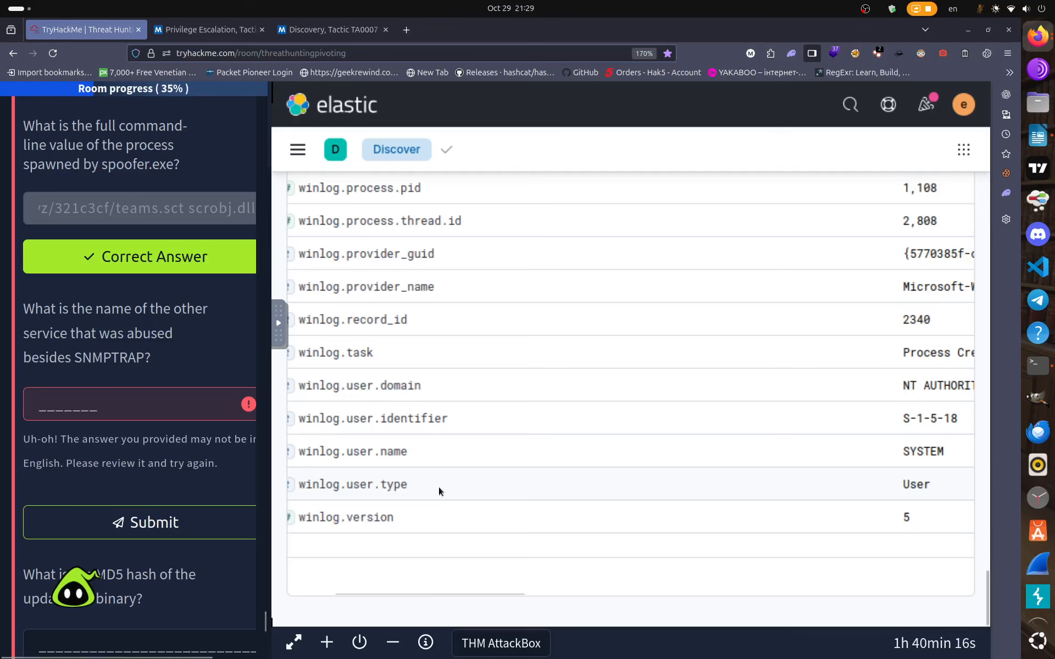
scroll(439, 487, "up", 10)
scroll(439, 488, "up", 6)
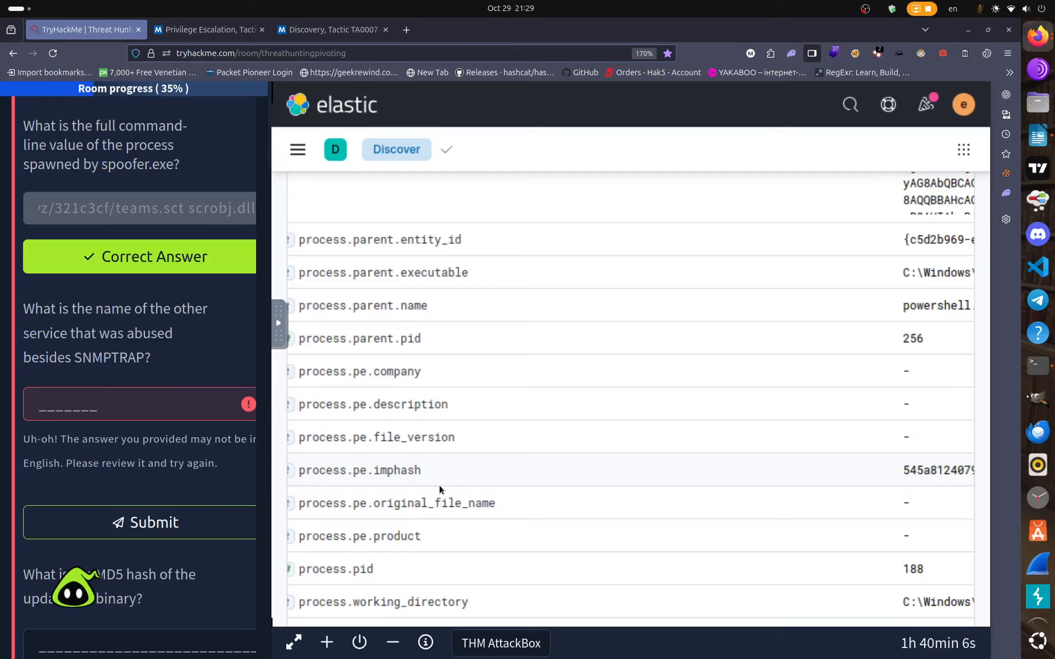
scroll(439, 485, "up", 5)
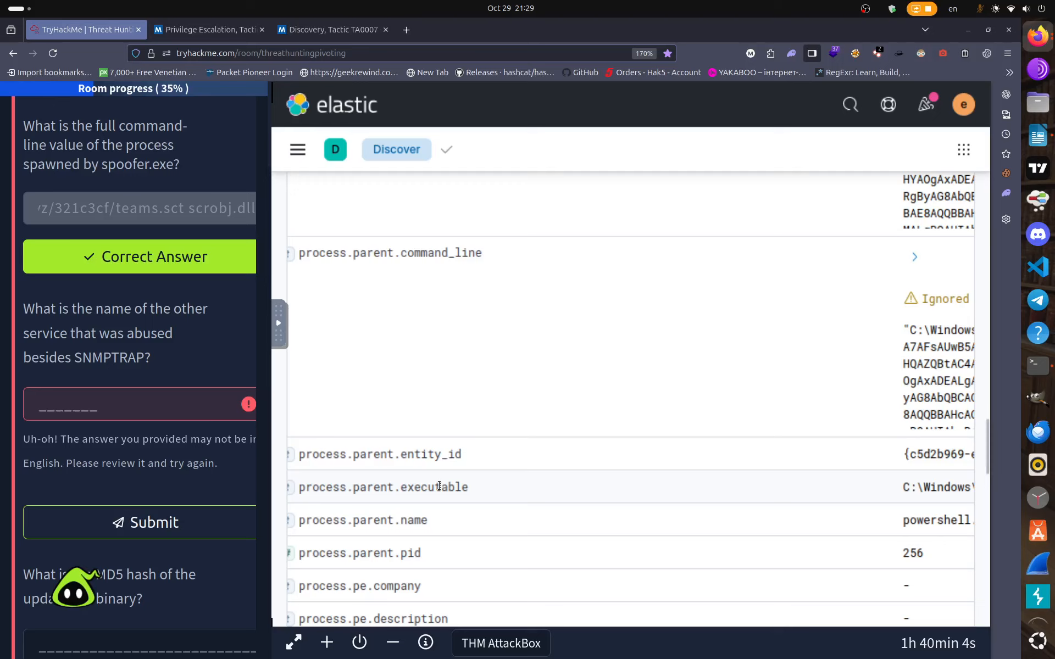
scroll(440, 486, "up", 3)
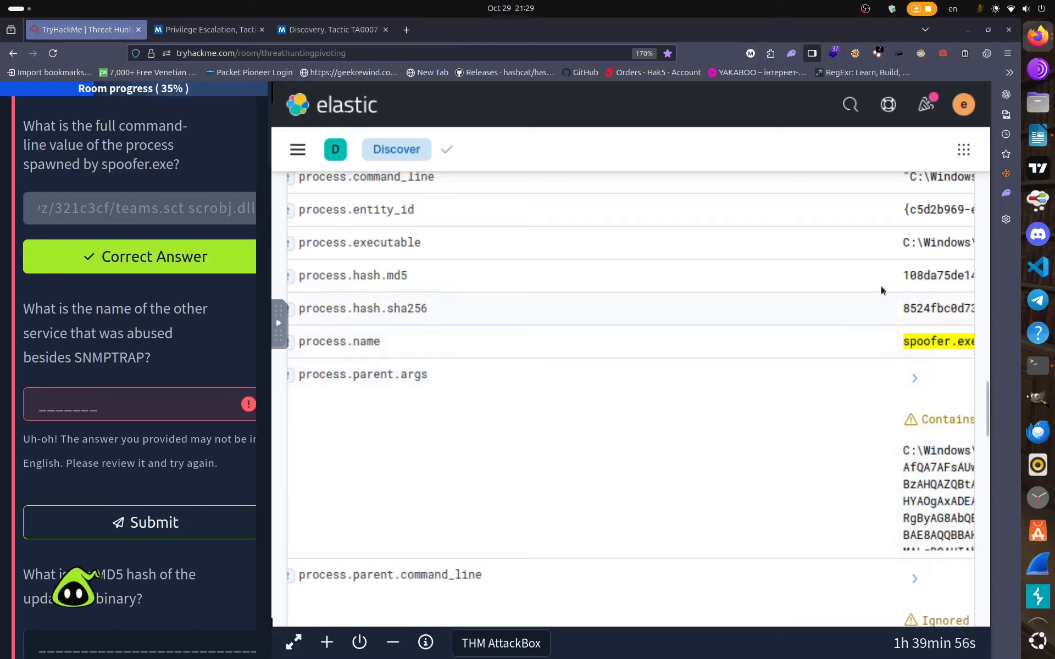
Copy the MD5 hash 108da75de148145b8f056ec0827f1665 from the spoofer.exe event.
mouse_move(904, 275)
left_mouse_down()
mouse_move(993, 272)
mouse_move(891, 271)
left_mouse_up()
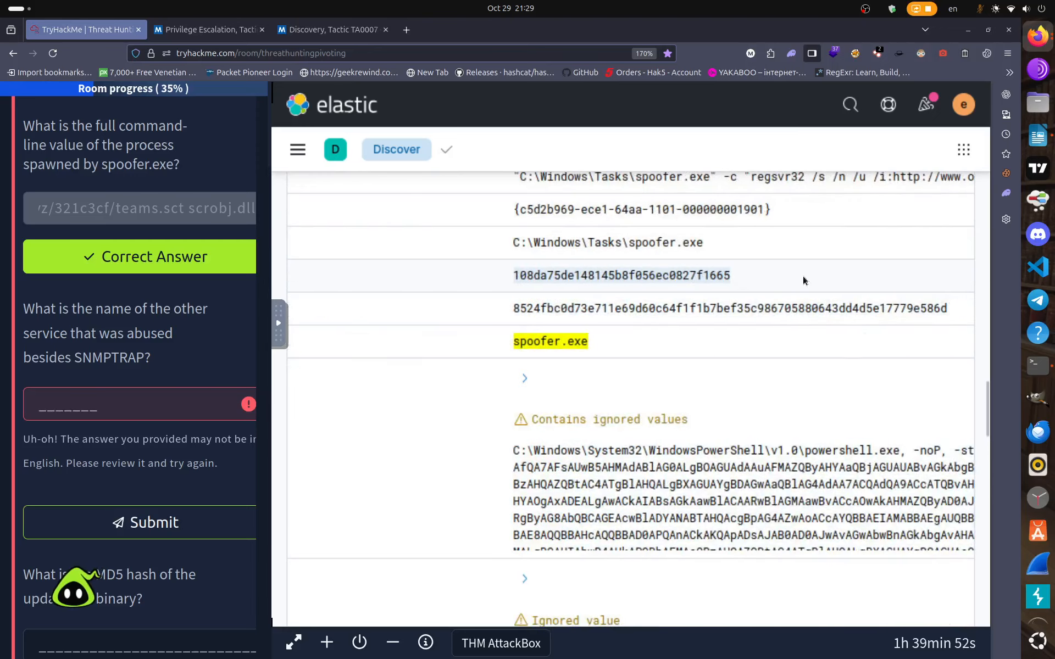
right_click(675, 274)
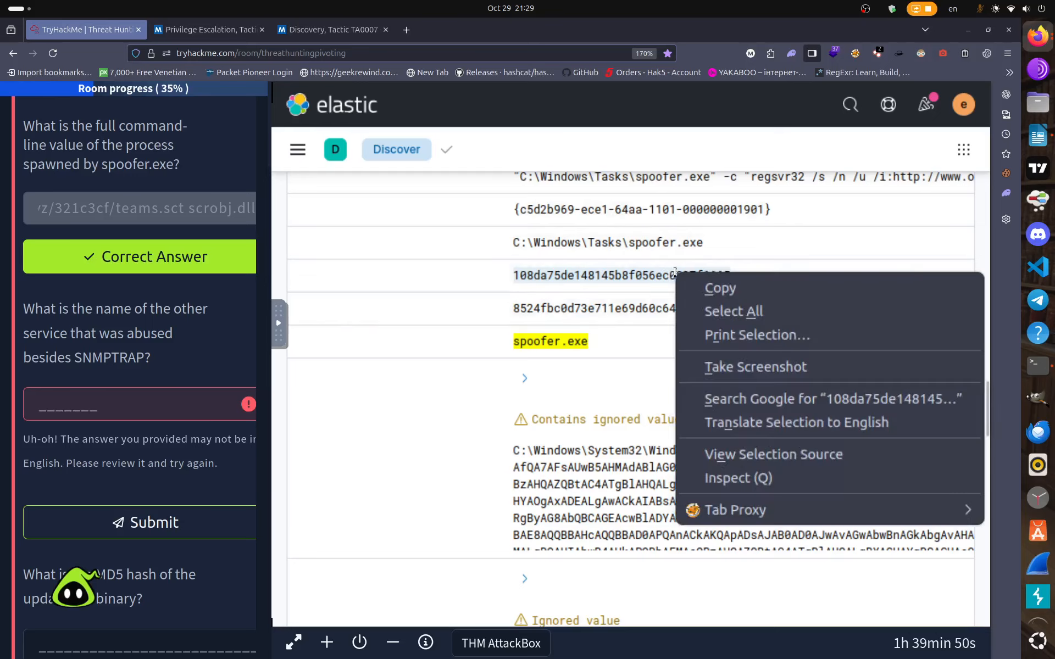
left_click(708, 290)
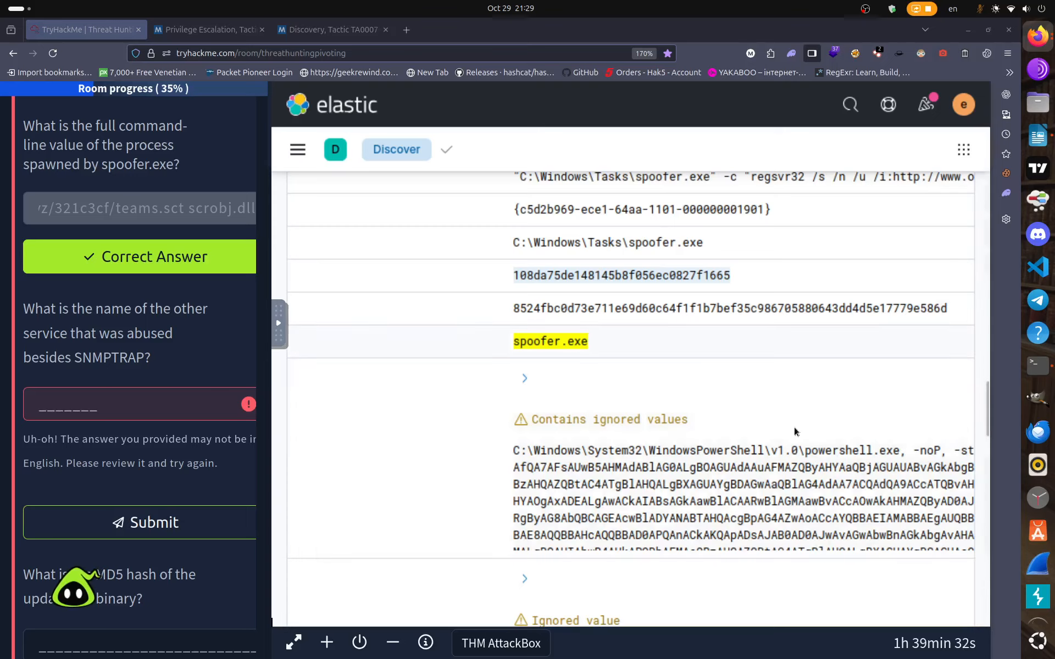
Open VirusTotal's home page in a new browser tab.
scroll(801, 462, "down", 4)
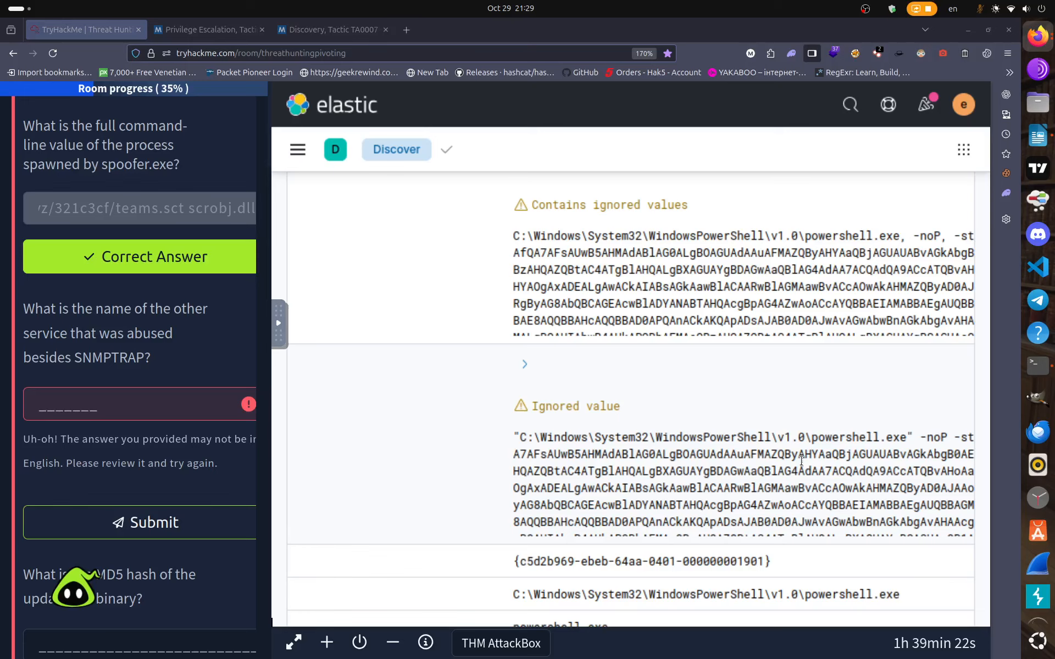
scroll(802, 461, "down", 2)
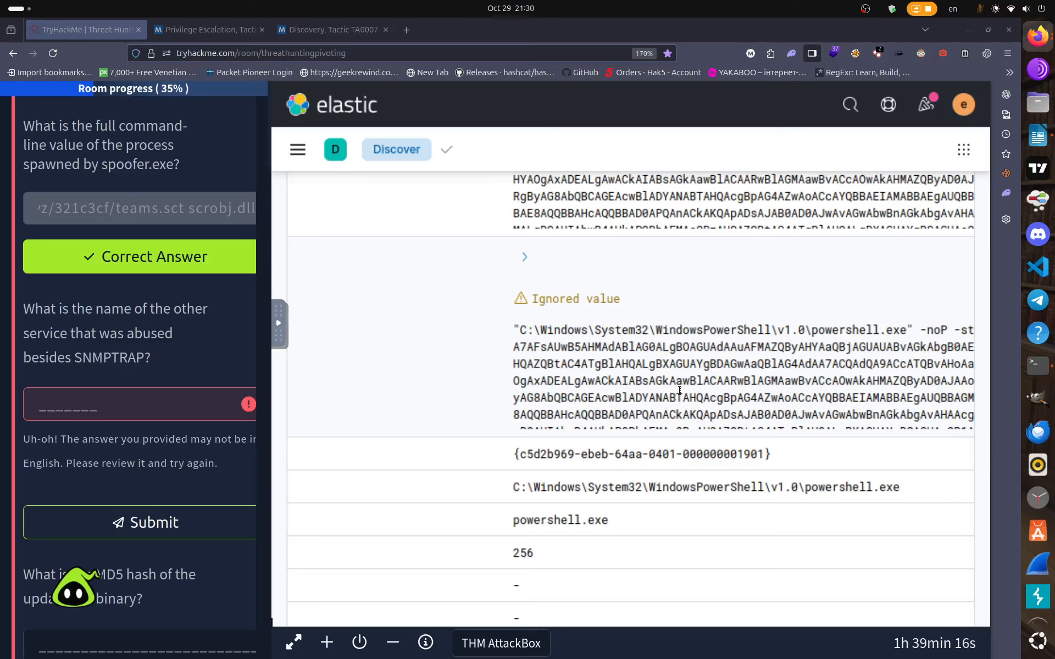
scroll(679, 391, "up", 2)
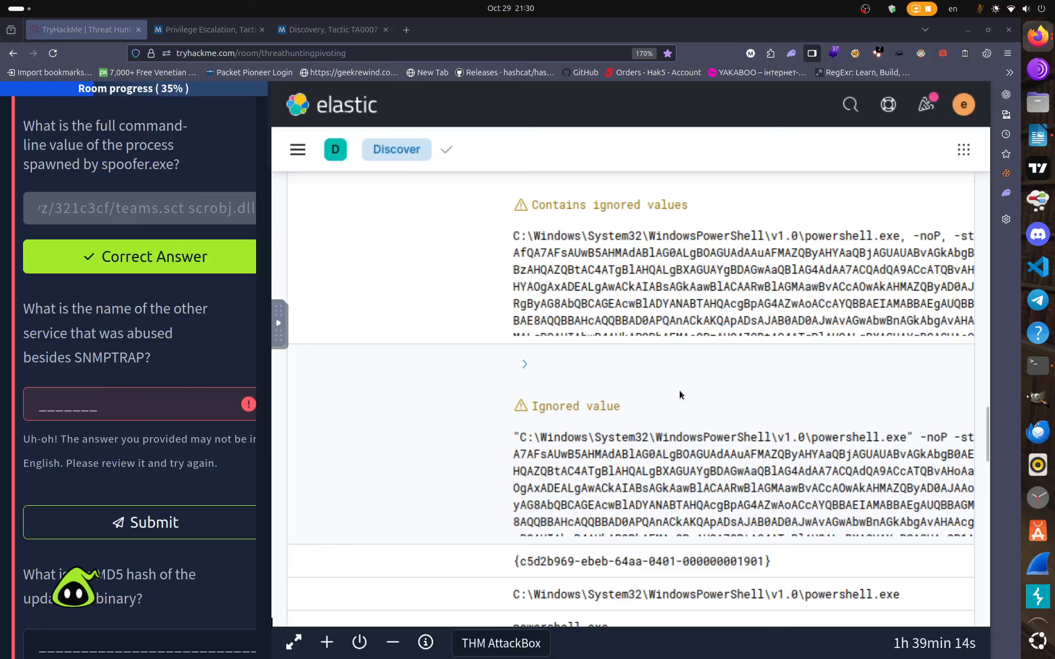
scroll(679, 391, "up", 2)
scroll(679, 390, "up", 2)
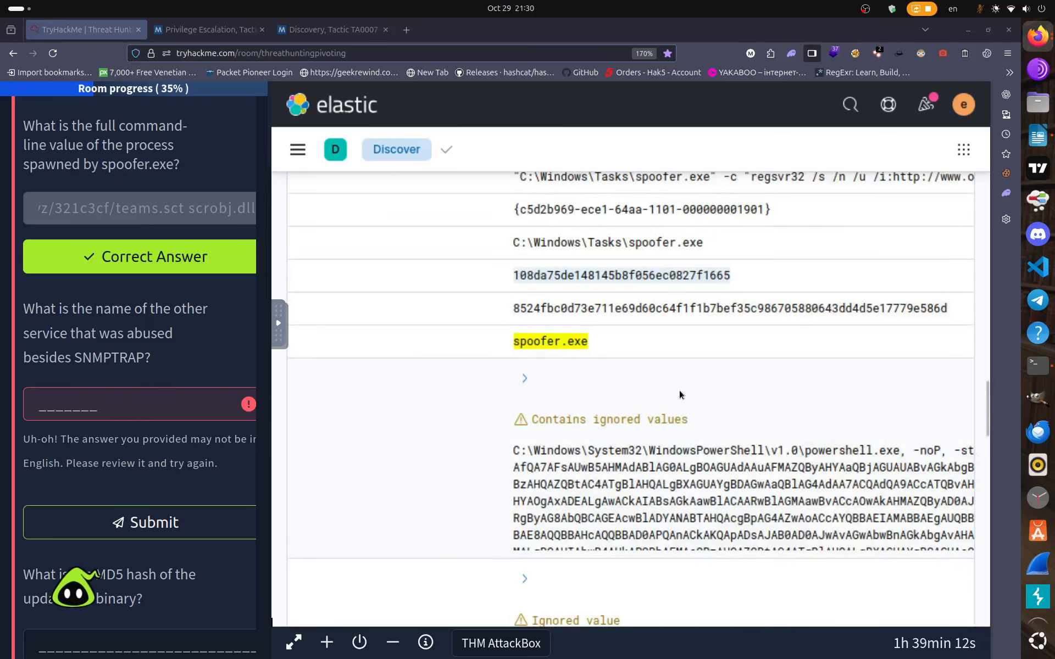
scroll(679, 395, "up", 2)
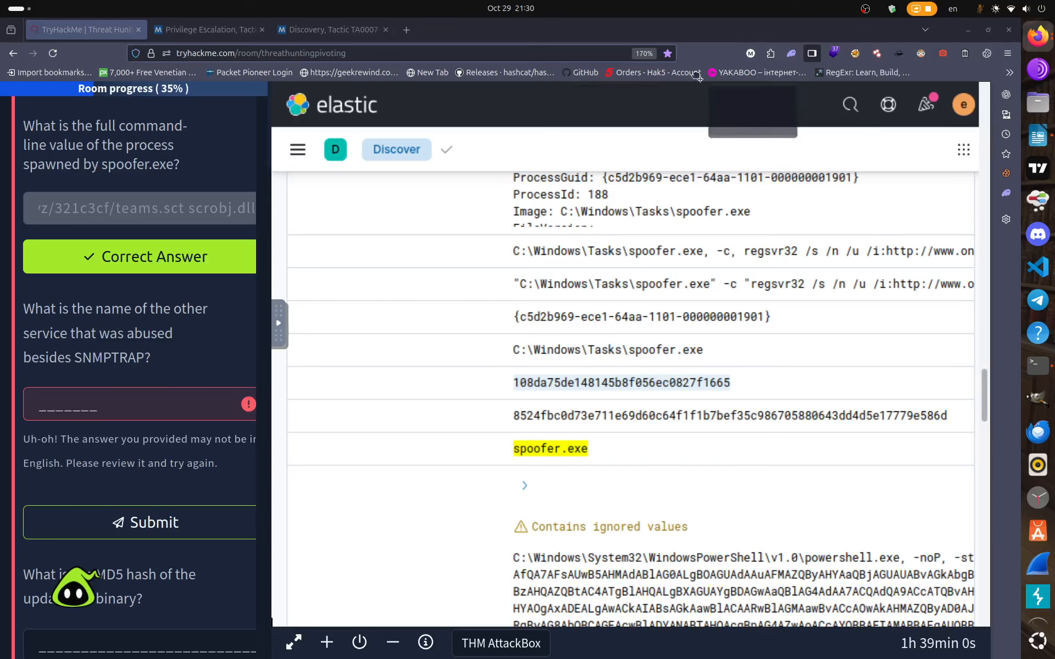
left_click_drag(692, 72, 483, 40)
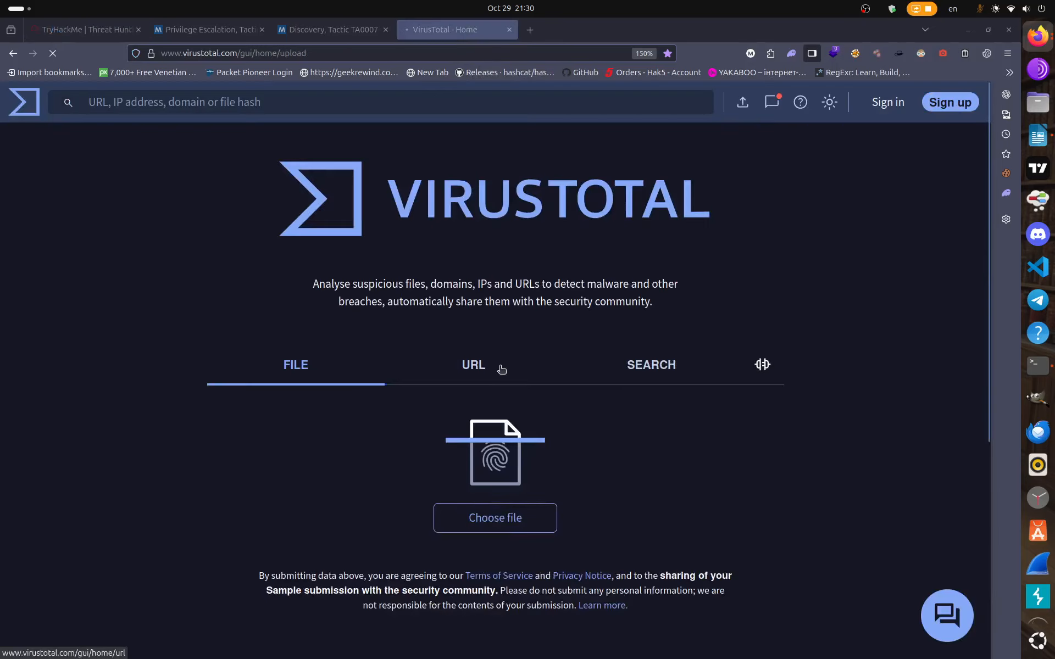
Look up the copied MD5 hash in VirusTotal's search.
left_click(651, 367)
right_click(385, 581)
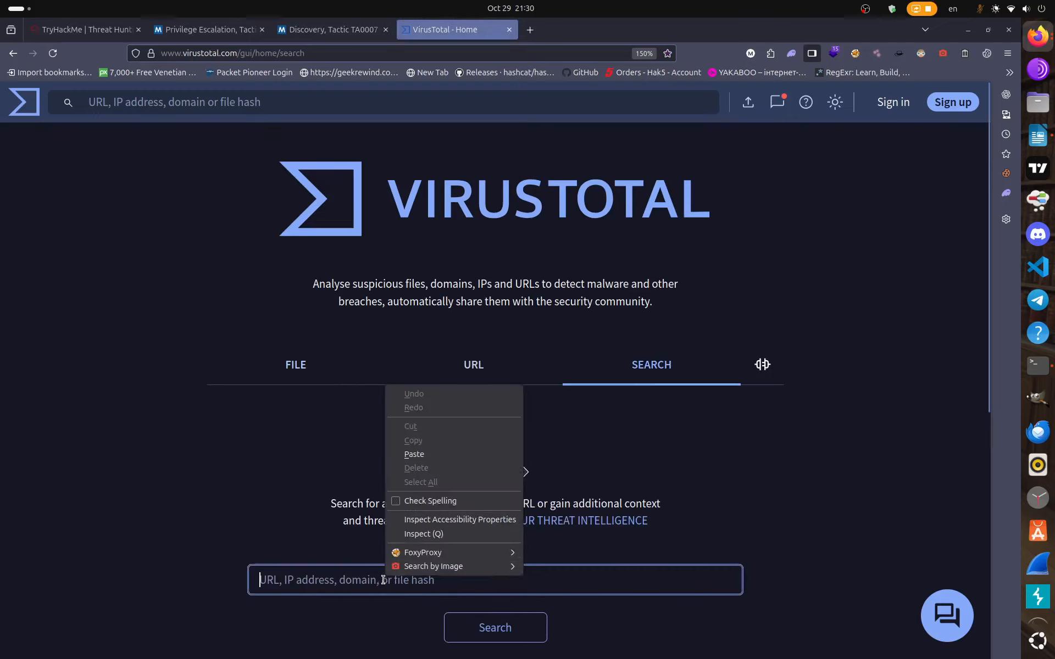
left_click(449, 455)
left_click(494, 628)
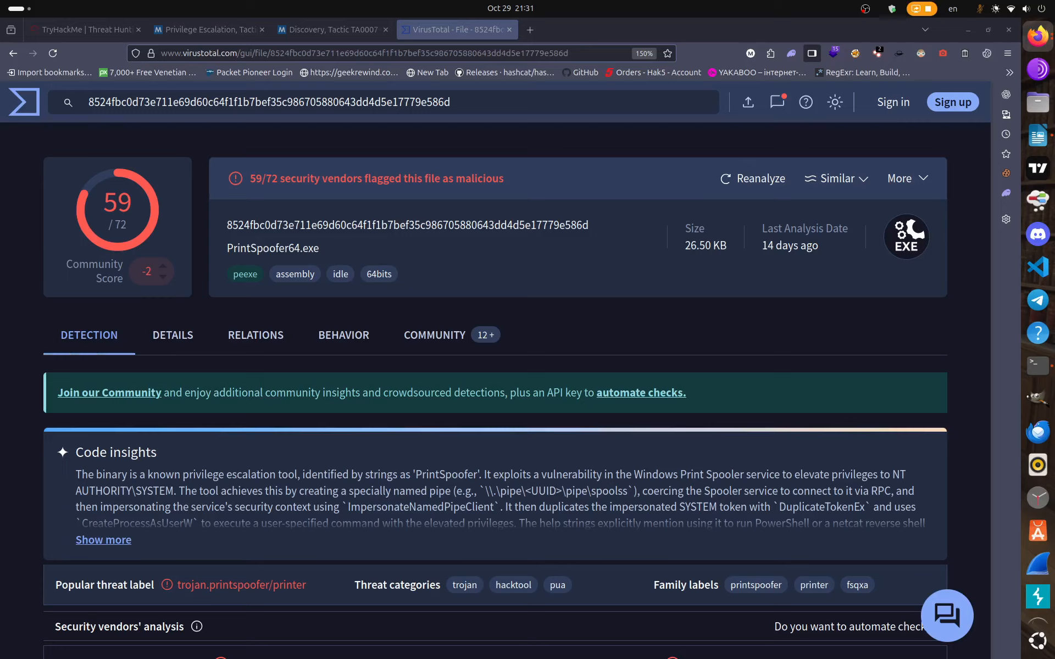
Note the file name PrintSpoofer64.exe flagged by 59/72 vendors, then return to TryHackMe.
scroll(497, 434, "down", 5)
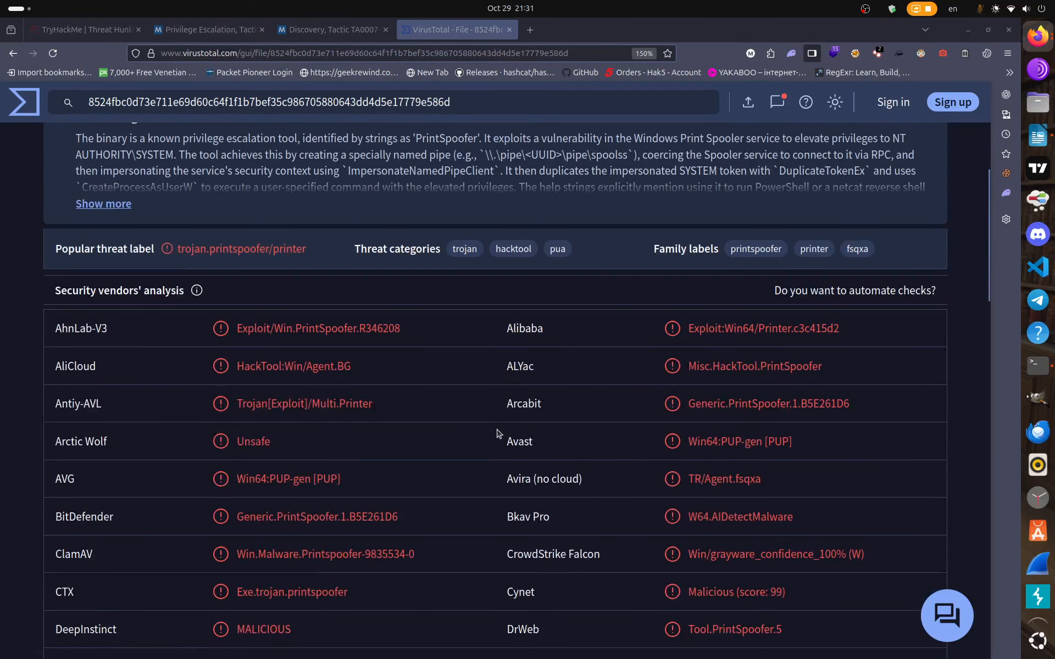
scroll(497, 434, "up", 5)
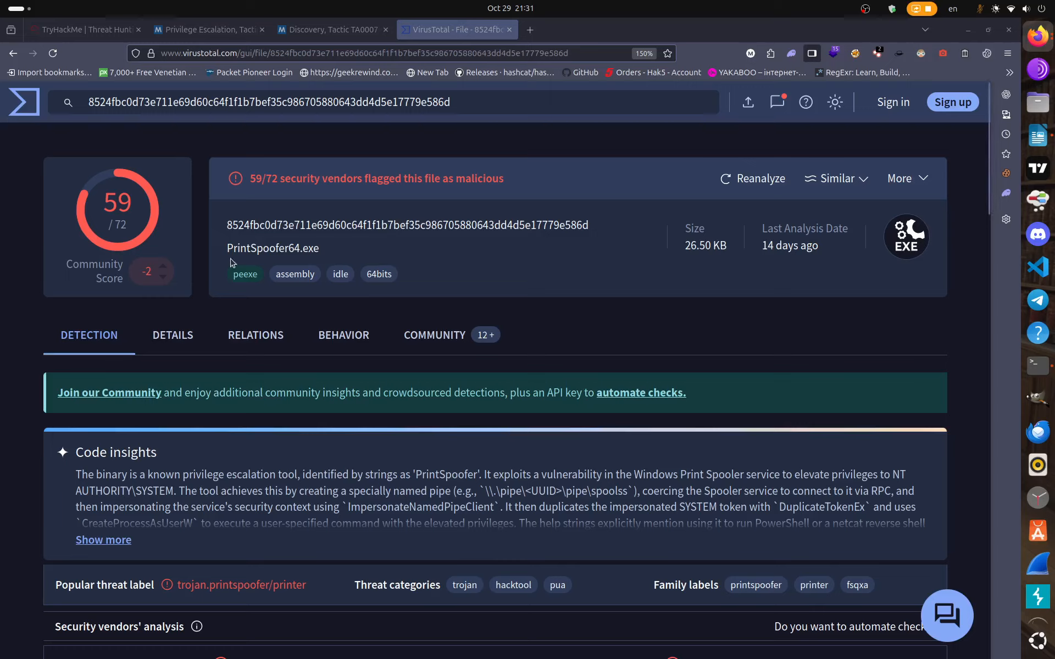
left_click_drag(230, 250, 308, 250)
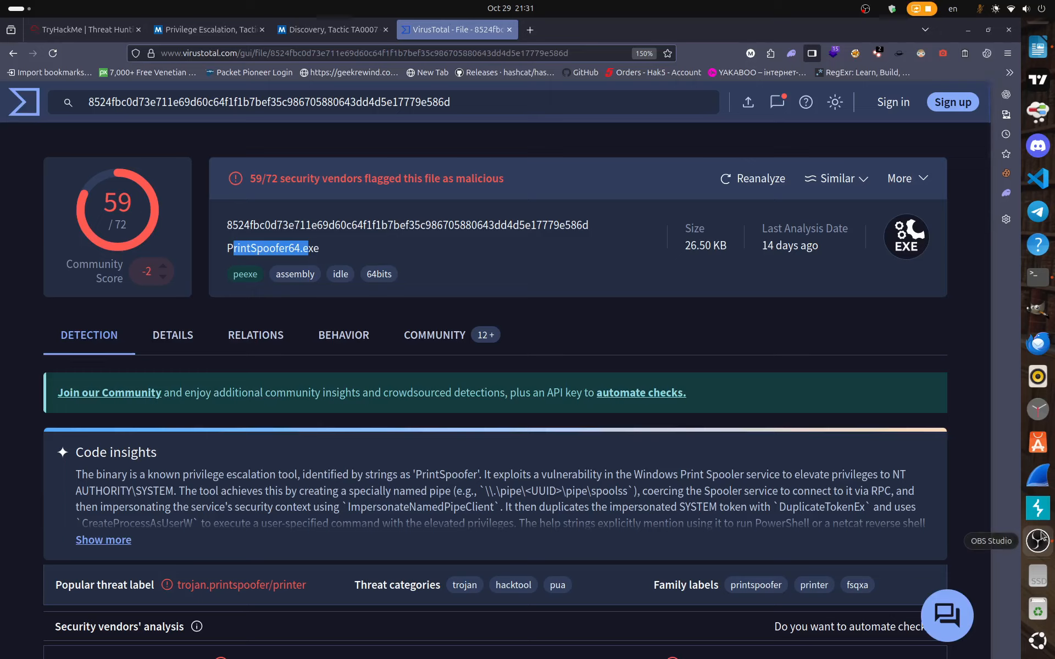
left_click(1038, 540)
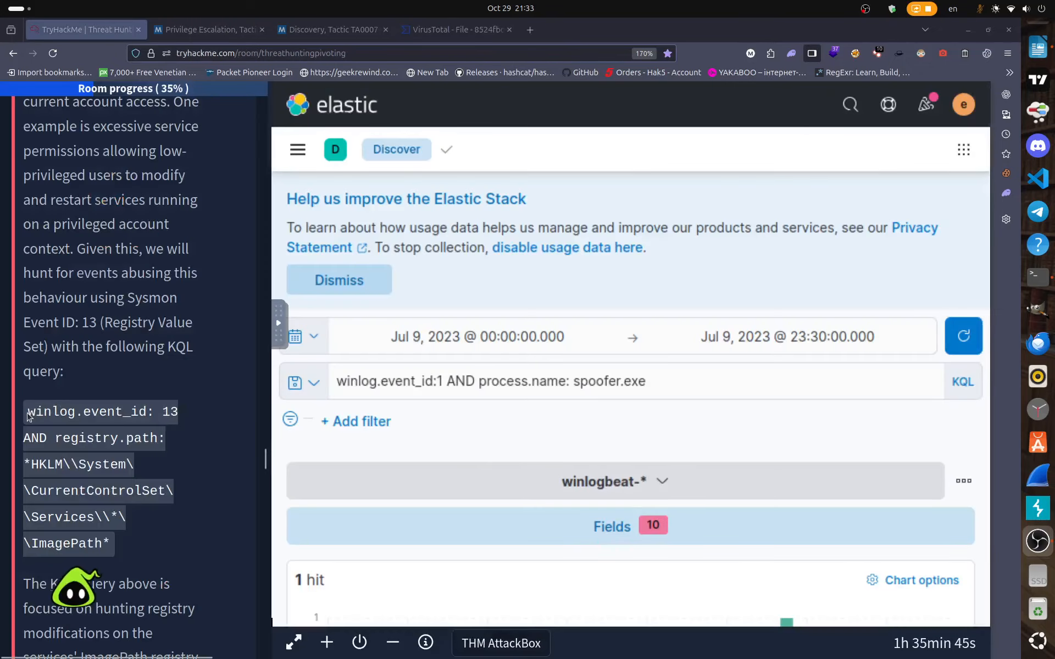
Copy the Event ID 13 ImagePath registry query from the TryHackMe instructions.
left_click_drag(29, 412, 124, 548)
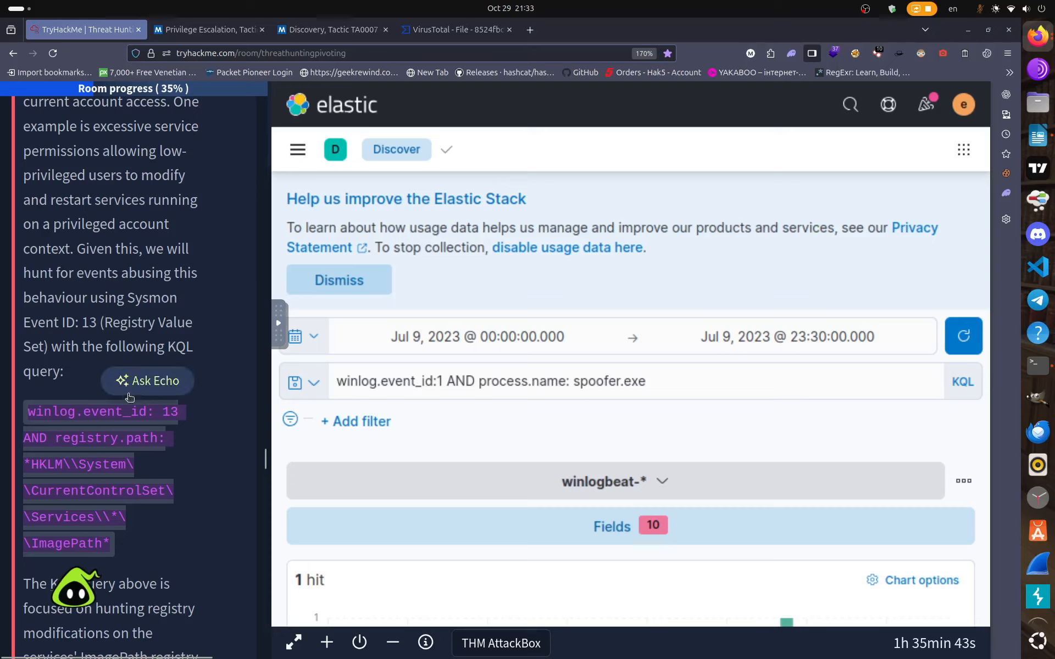
right_click(133, 416)
left_click(173, 428)
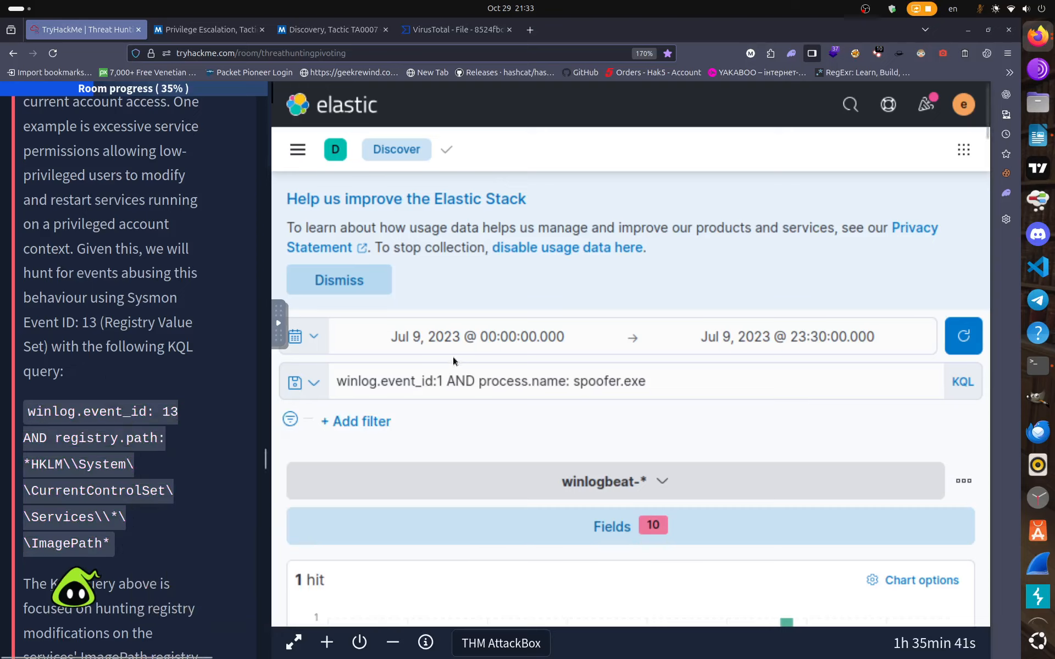
Replace the Kibana search with the registry query and run it, returning 20 hits.
left_click(679, 382)
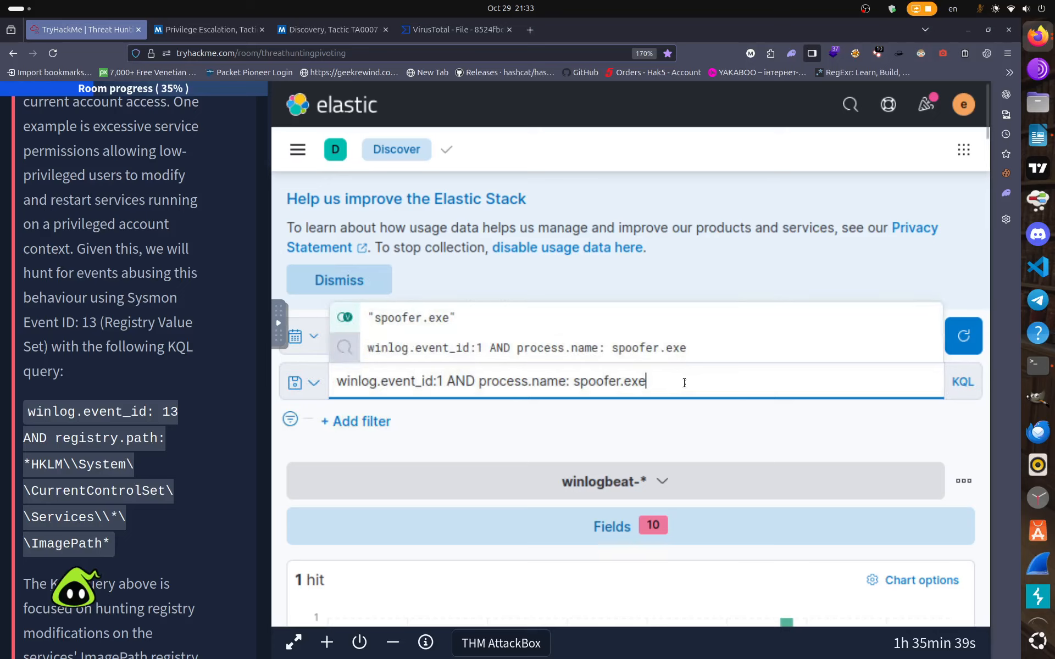
key("BackSpace")
key("BackSpace")
key("BackSpace")
key("BackSpace")
key("BackSpace")
key("BackSpace")
key("BackSpace")
key("BackSpace")
key("BackSpace")
key("BackSpace")
key("BackSpace")
key("BackSpace")
key("BackSpace")
key("BackSpace")
key("BackSpace")
key("BackSpace")
key("BackSpace")
key("BackSpace")
key("BackSpace")
key("BackSpace")
key("BackSpace")
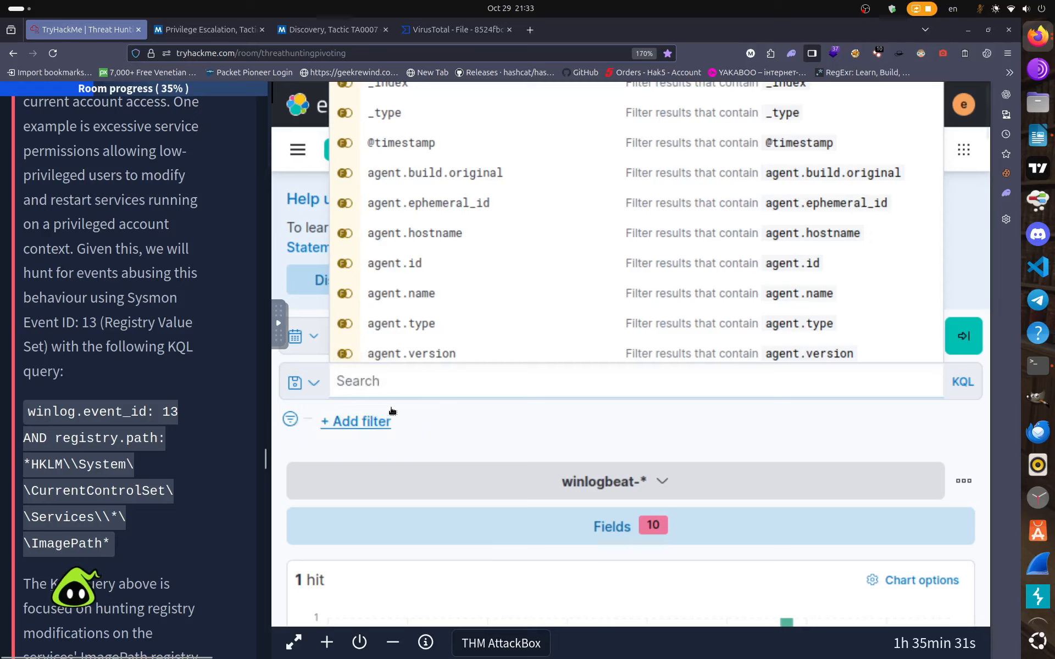
right_click(377, 381)
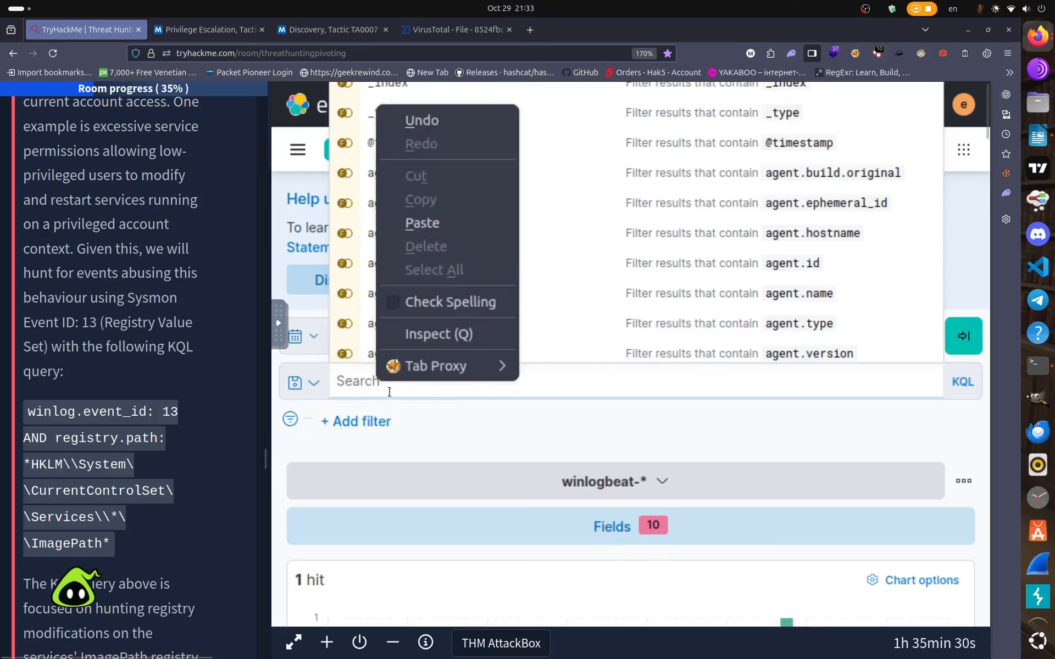
left_click(422, 223)
key("Return")
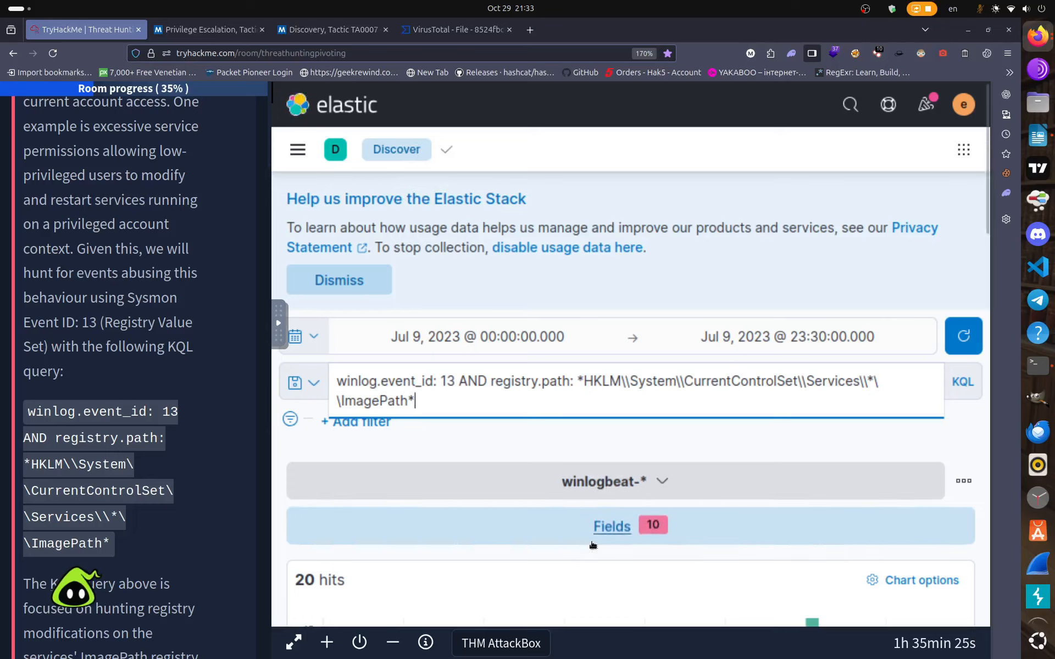
scroll(593, 544, "down", 3)
scroll(593, 544, "down", 3)
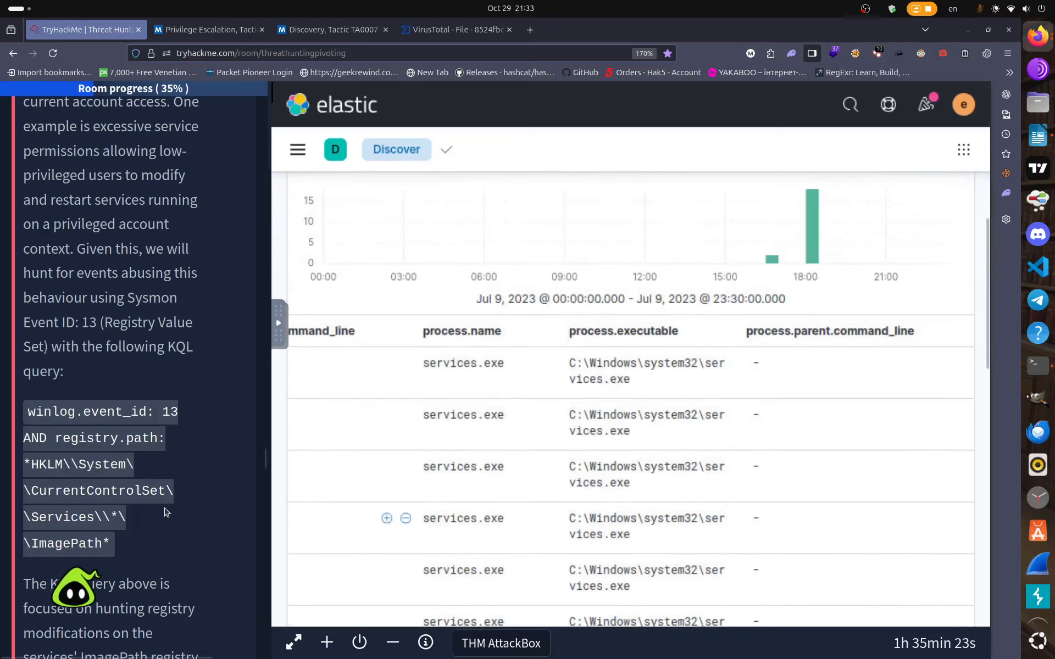
scroll(165, 571, "down", 6)
scroll(162, 509, "down", 8)
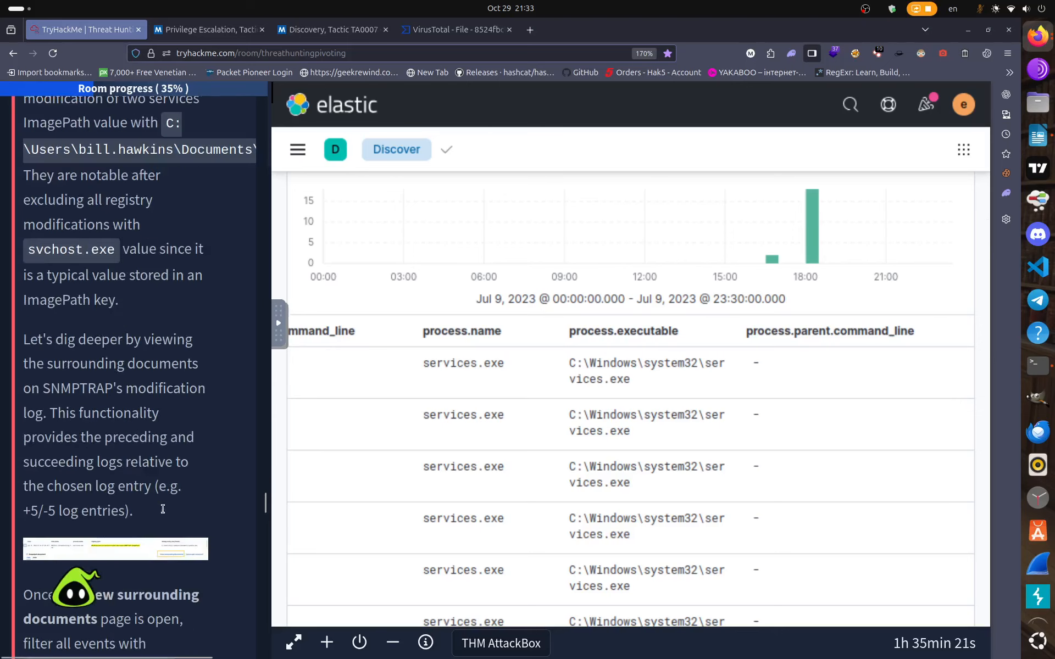
scroll(163, 513, "down", 10)
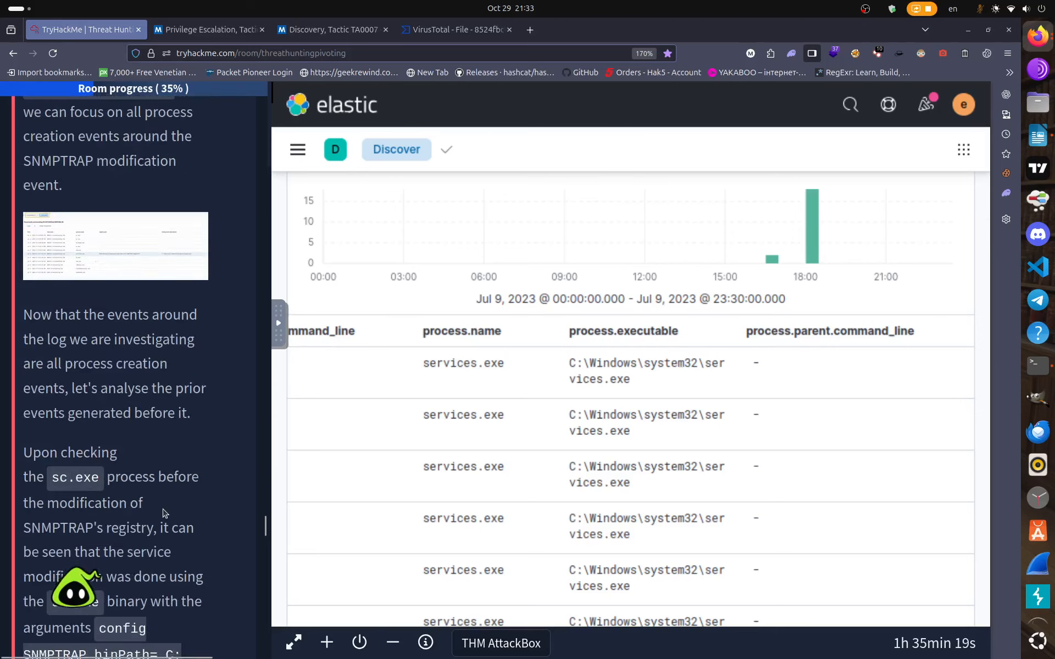
scroll(163, 512, "up", 2)
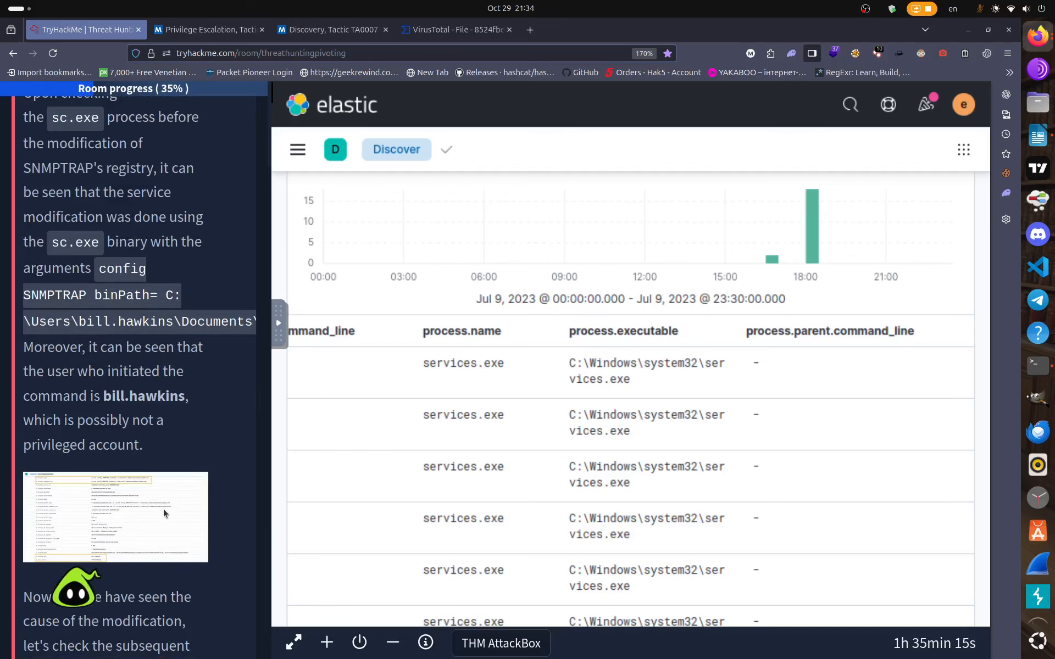
scroll(518, 566, "down", 3)
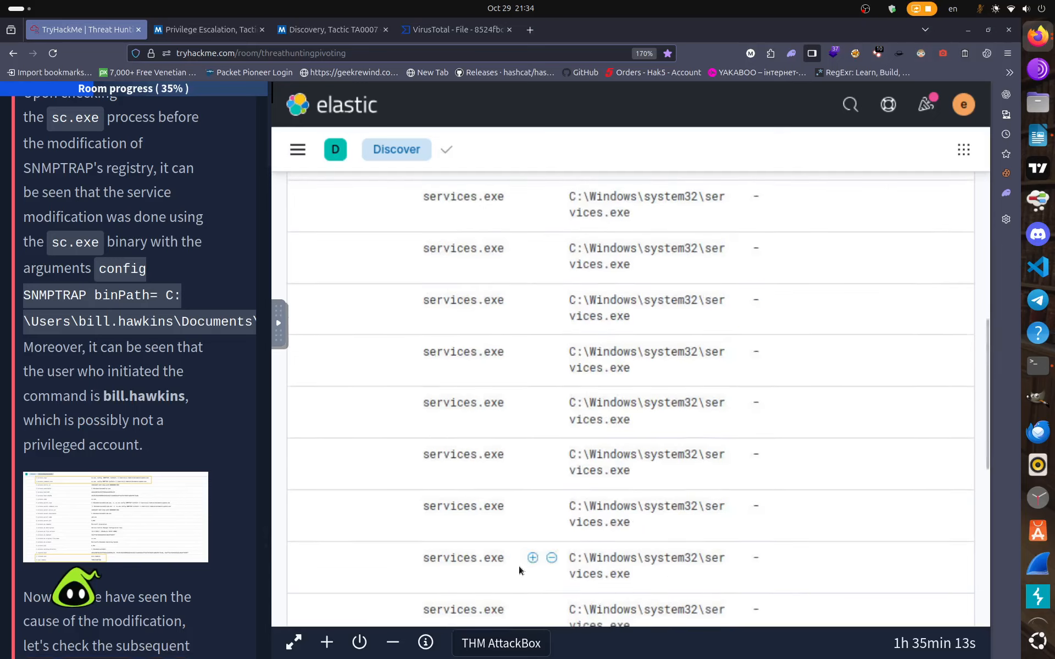
scroll(519, 566, "up", 3)
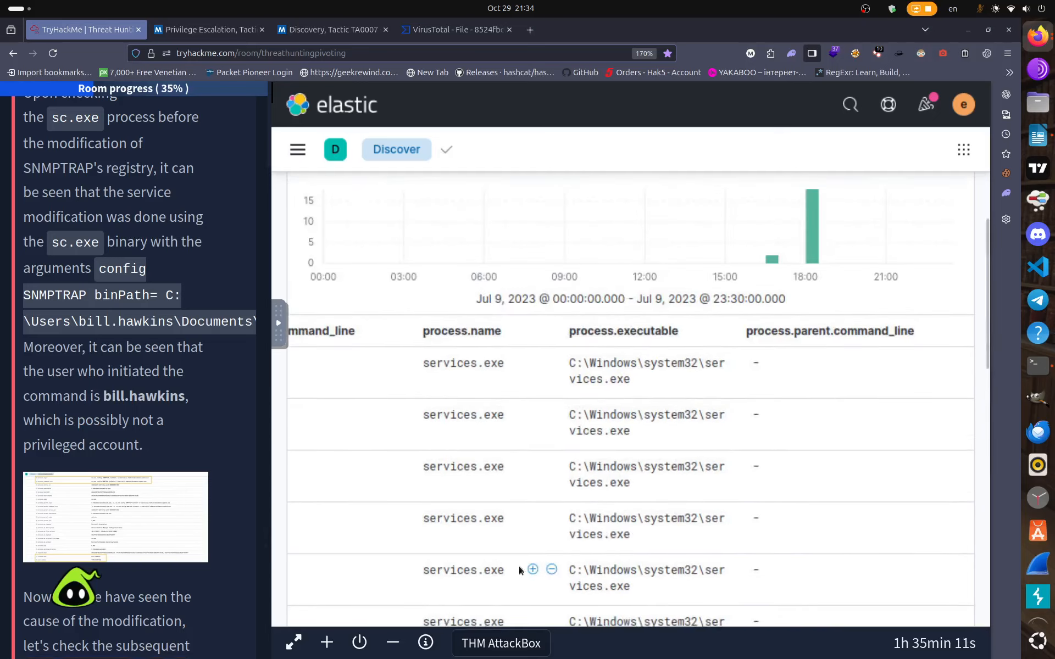
scroll(519, 565, "down", 5)
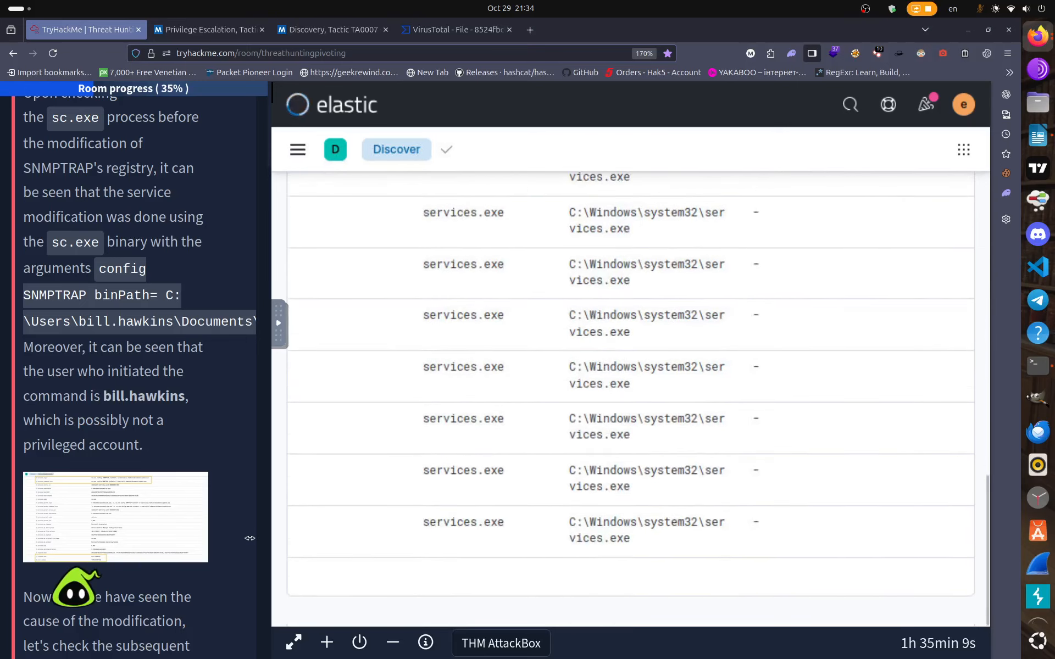
scroll(107, 517, "down", 15)
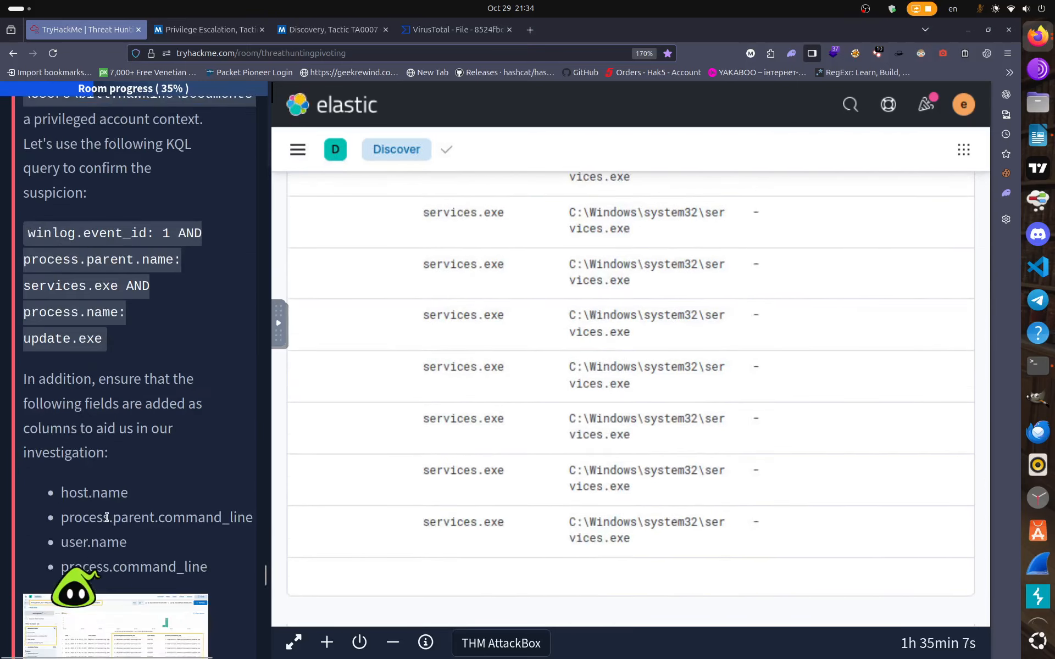
scroll(107, 517, "down", 15)
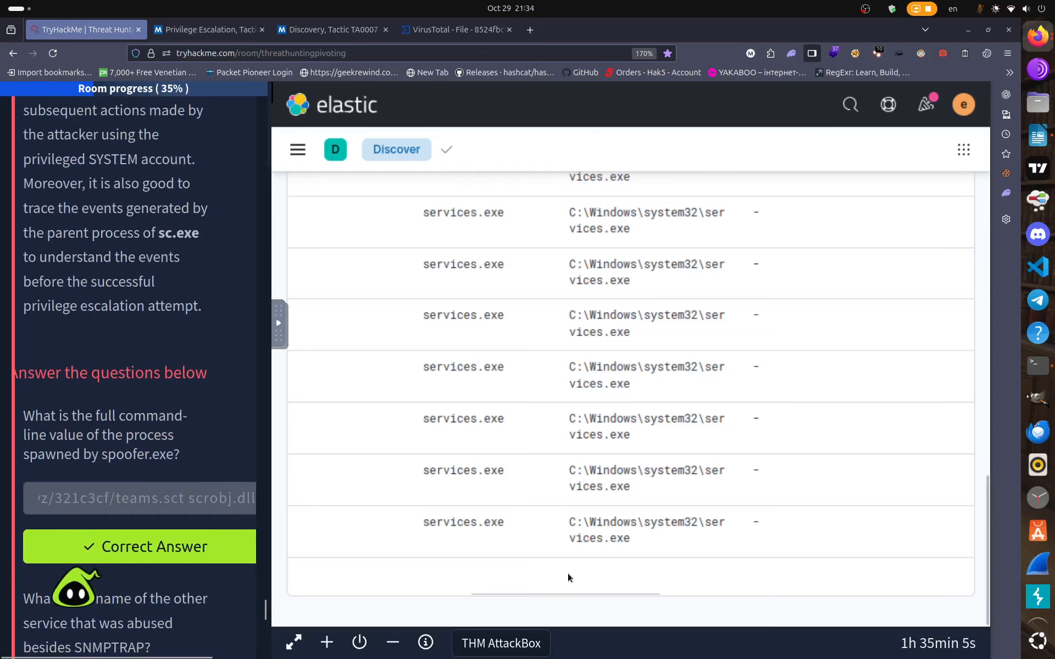
left_click_drag(556, 591, 384, 576)
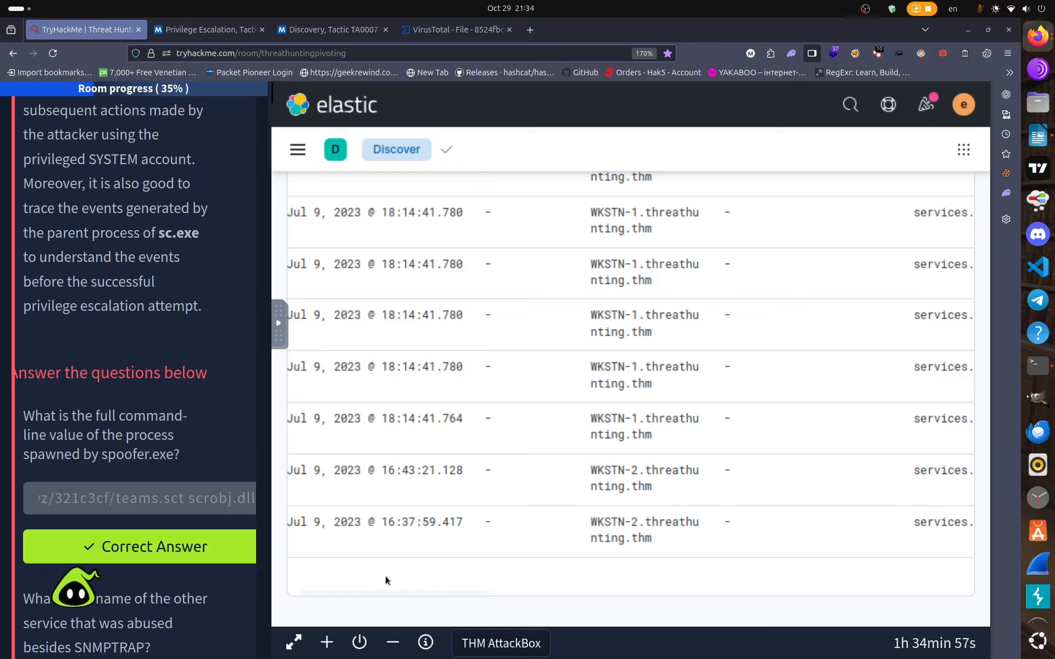
left_click_drag(385, 575, 234, 566)
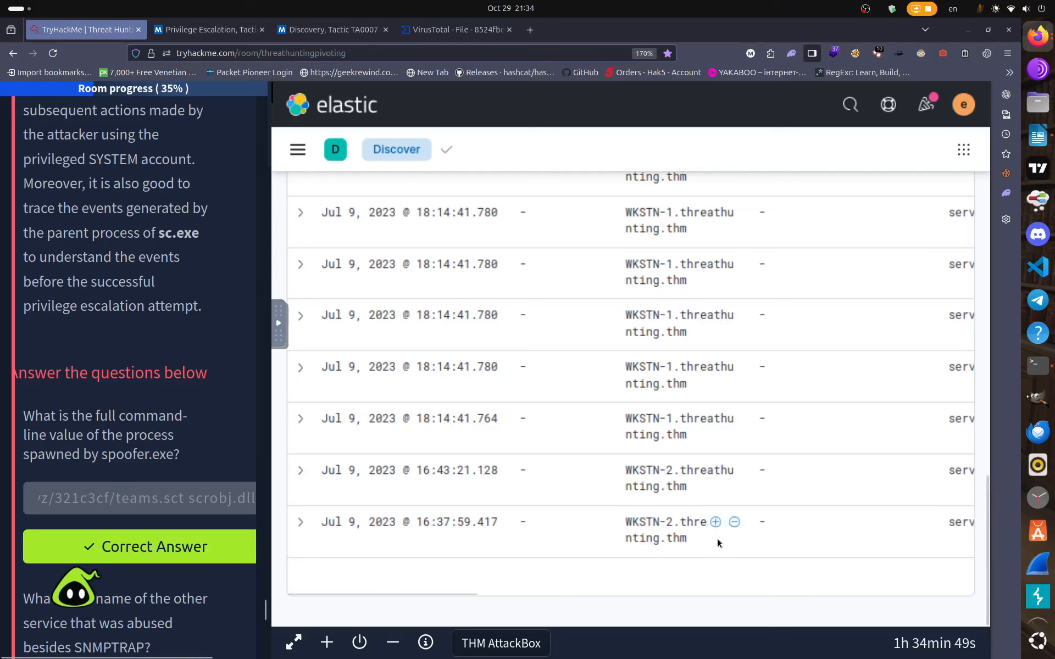
scroll(709, 526, "up", 4)
scroll(702, 520, "up", 5)
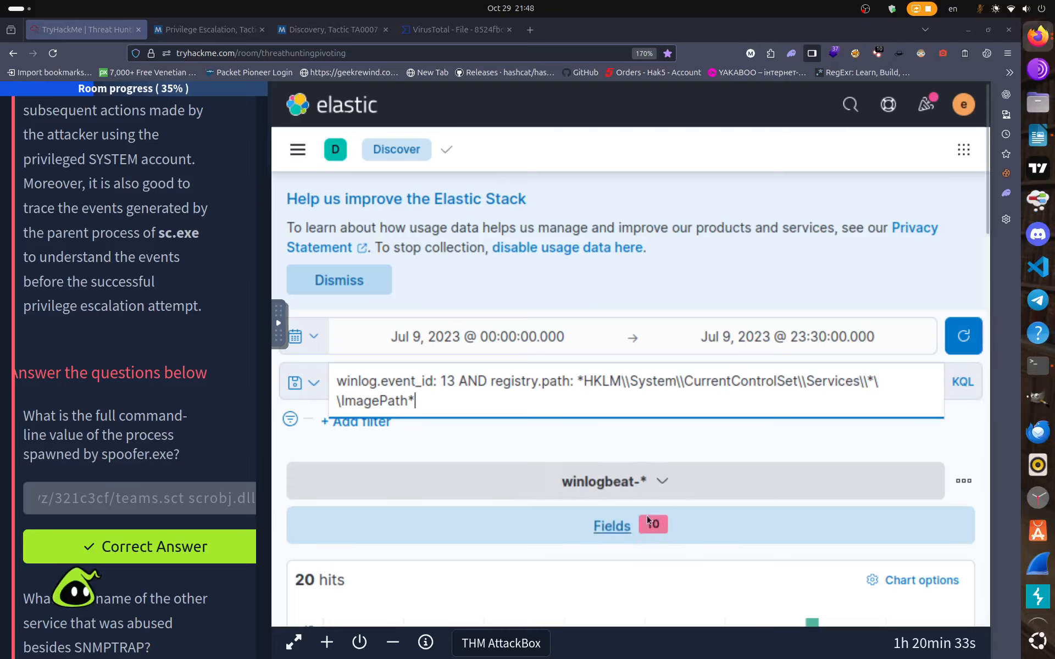
Search the field list for 'data' and add winlog.event_data.Details as a results column.
left_click(608, 529)
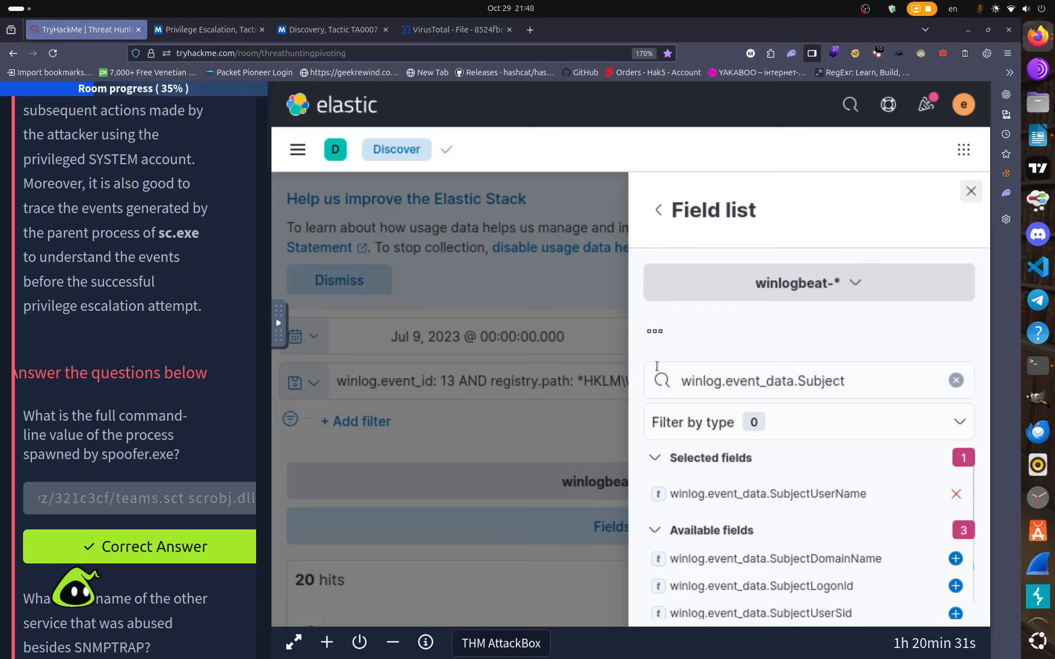
left_click(955, 381)
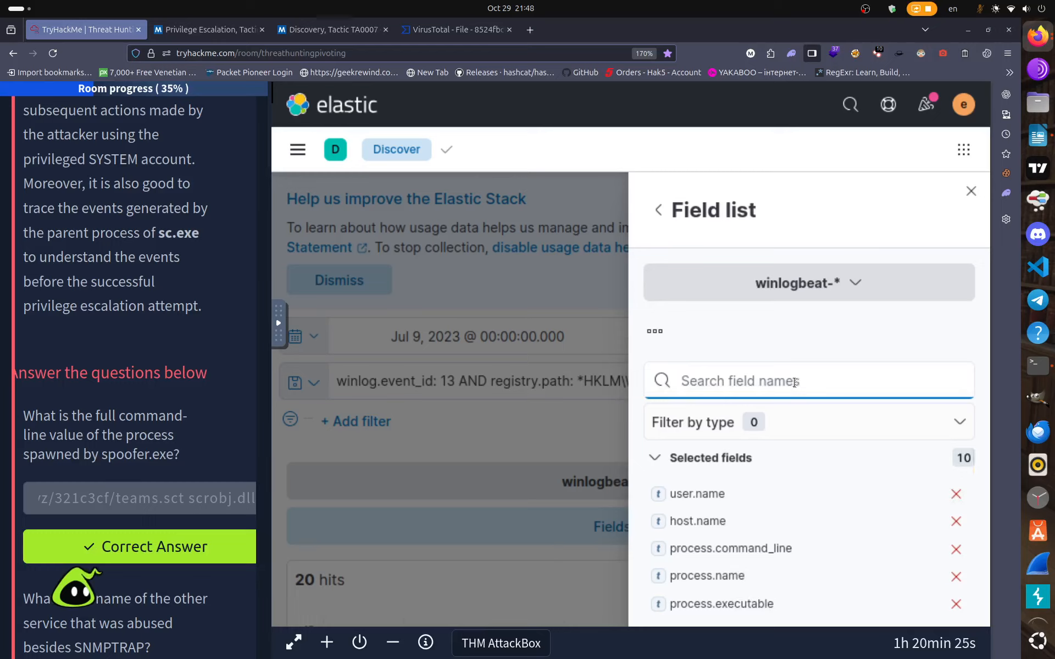
type("data")
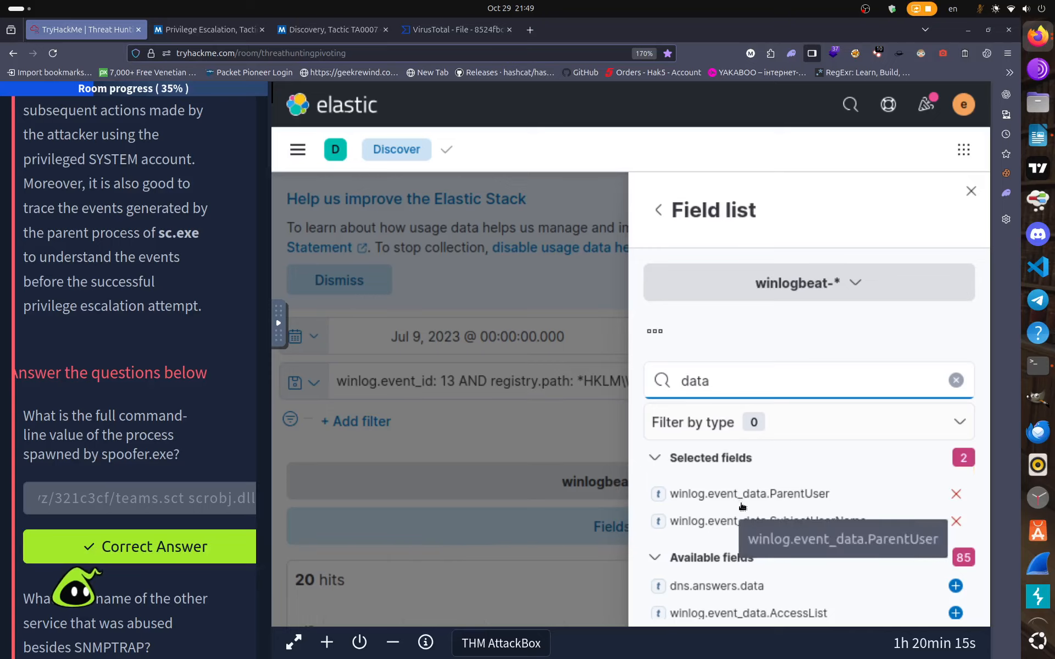
scroll(797, 539, "down", 3)
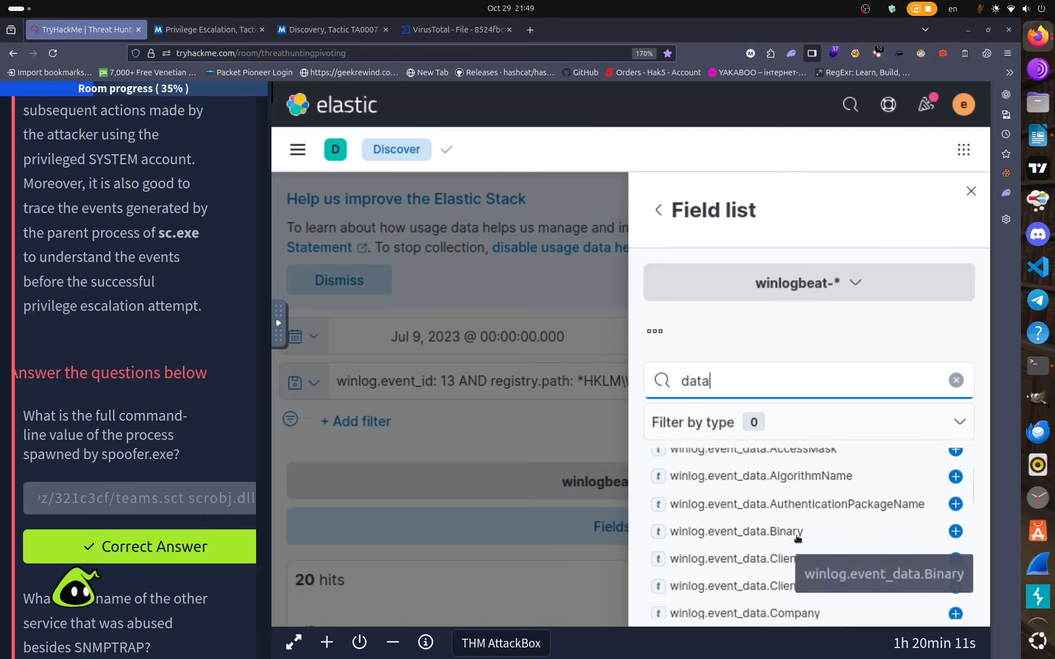
scroll(797, 539, "up", 3)
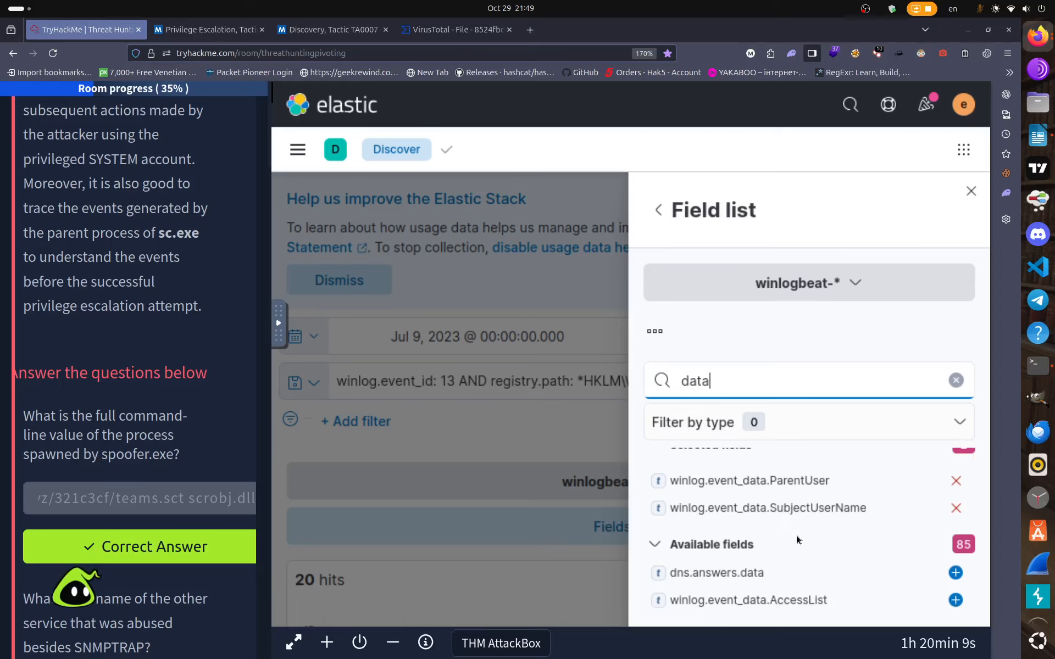
scroll(796, 535, "down", 2)
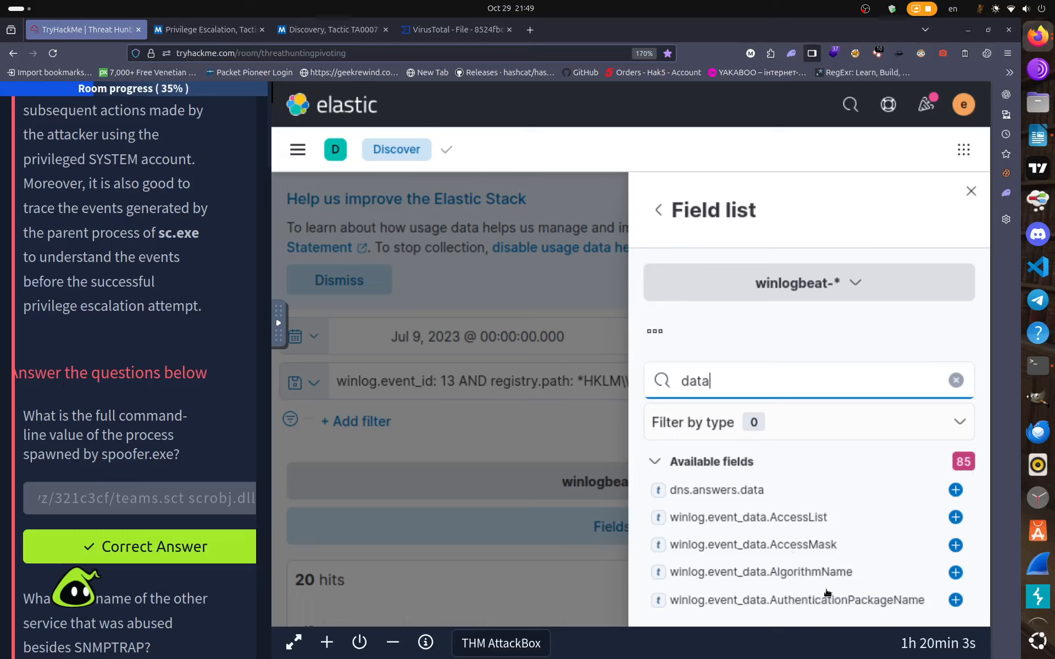
scroll(828, 592, "down", 2)
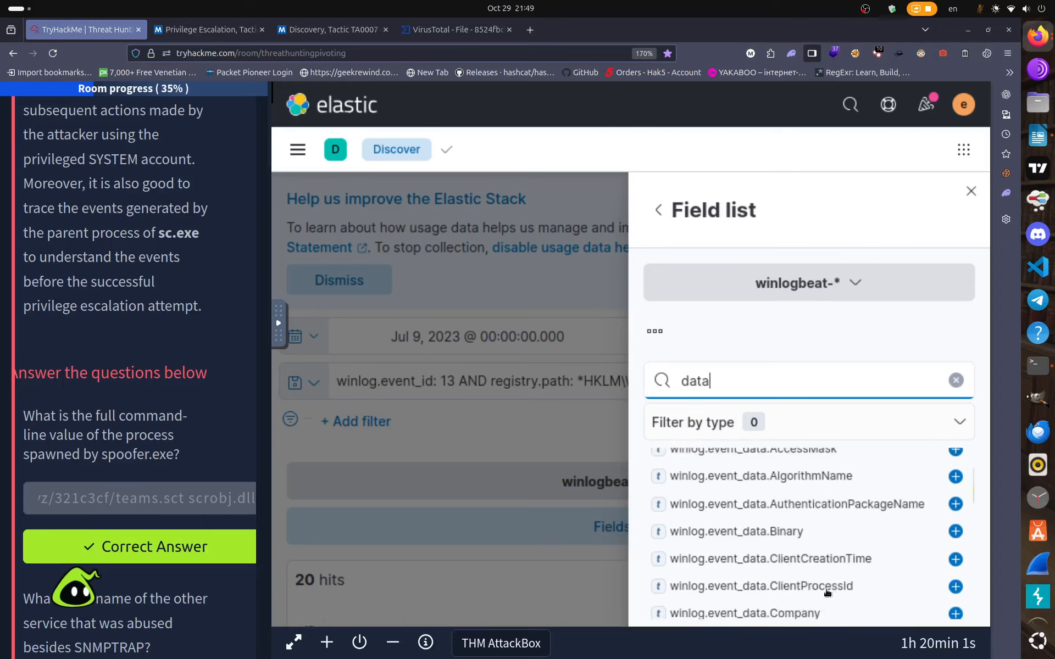
scroll(828, 592, "down", 2)
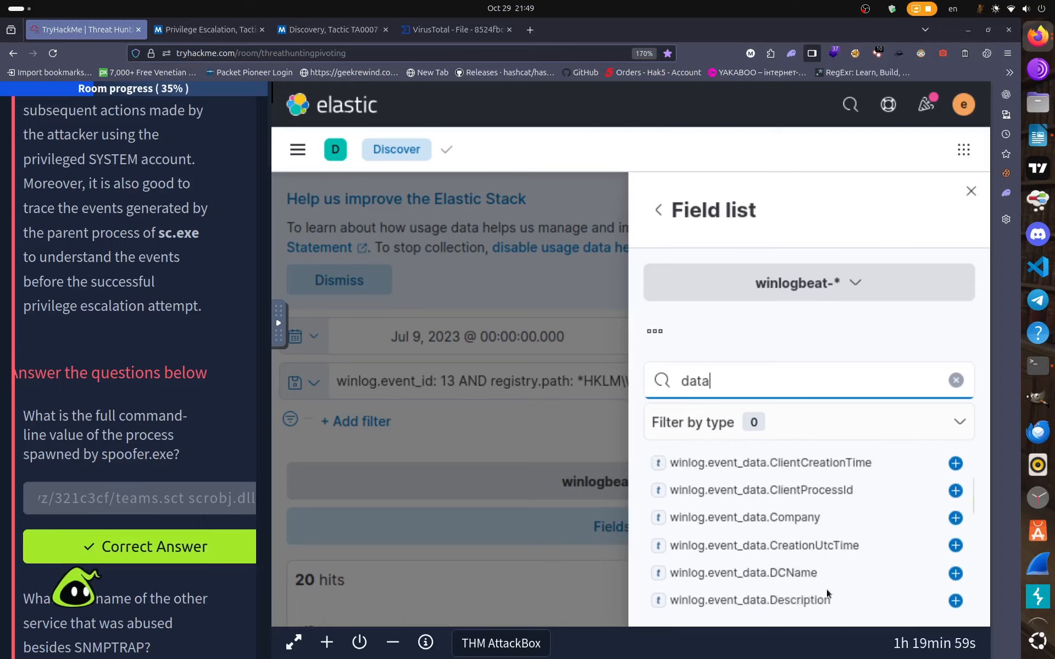
scroll(827, 593, "down", 2)
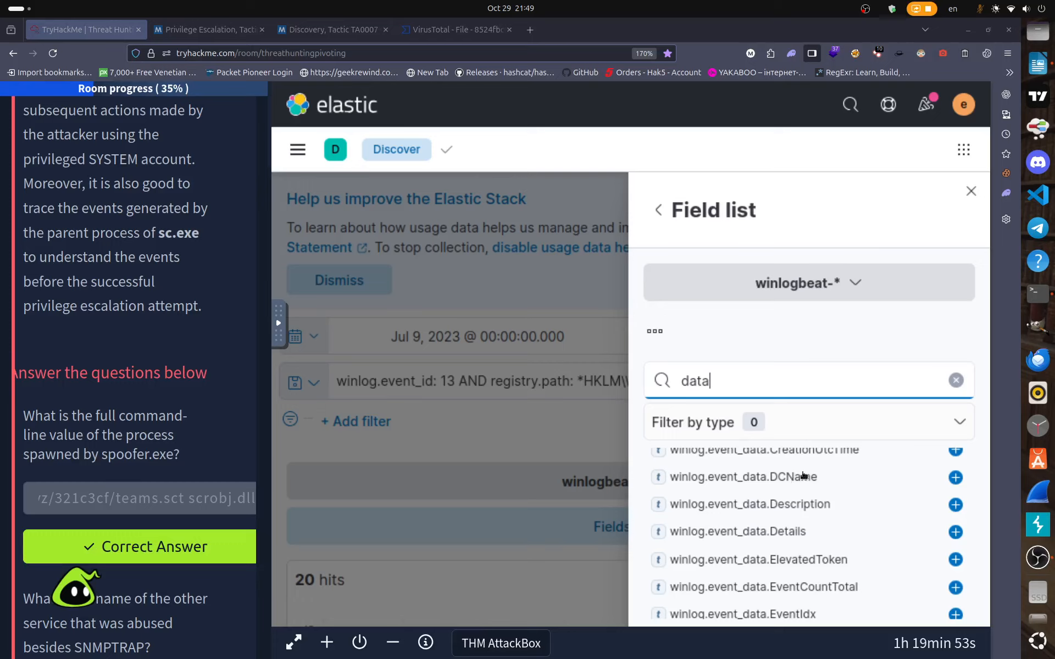
left_click(956, 531)
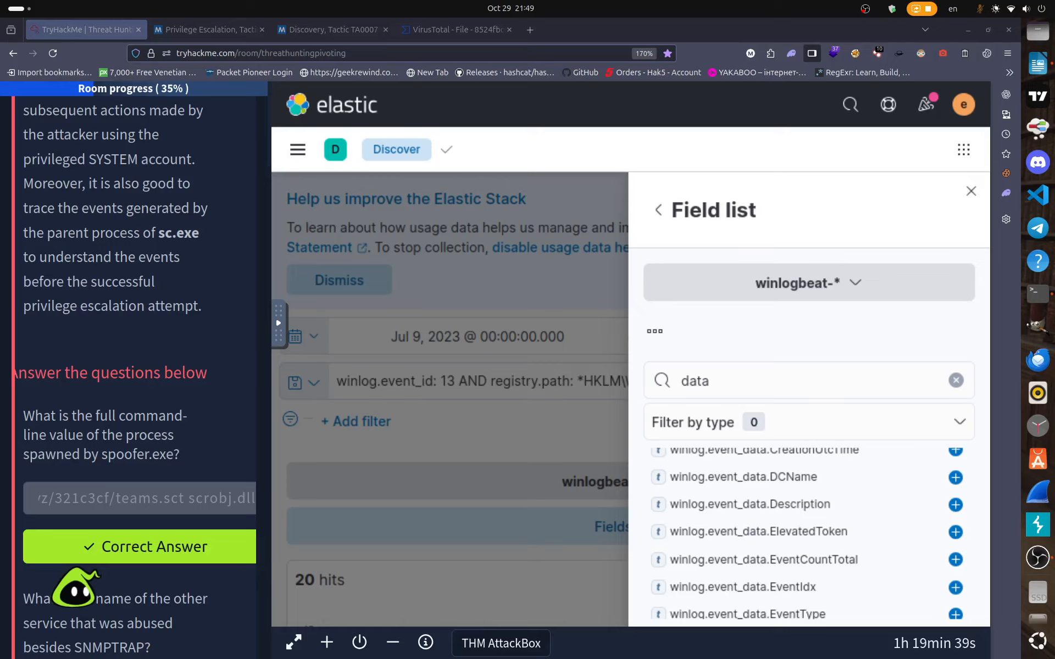
left_click(955, 381)
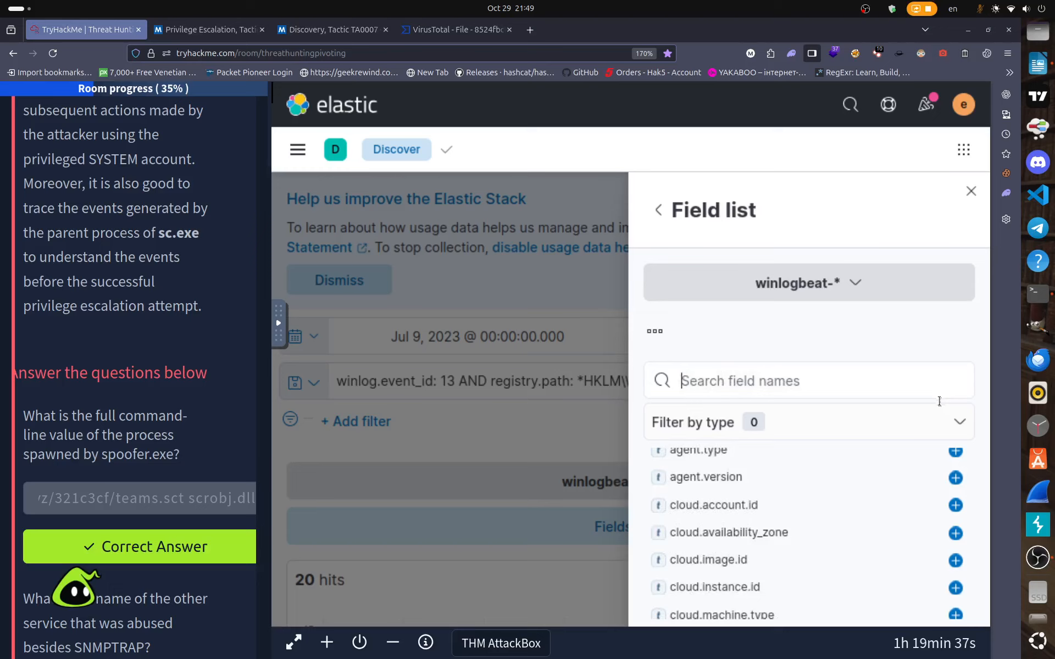
Search the field list for 'registr' and add registry.path as a results column.
left_click(970, 190)
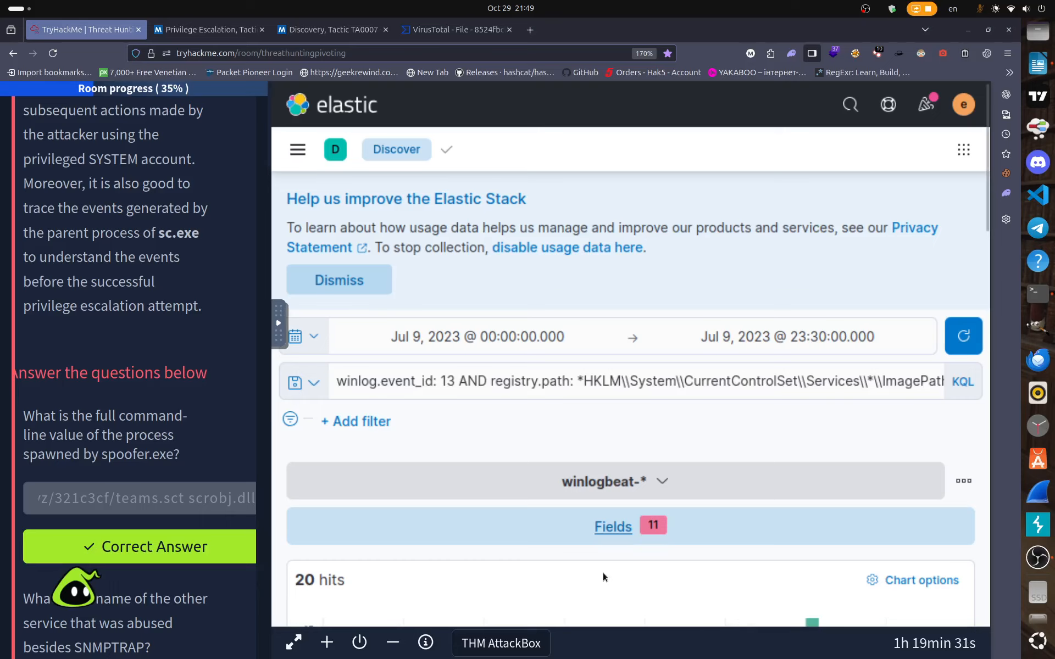
scroll(605, 575, "down", 10)
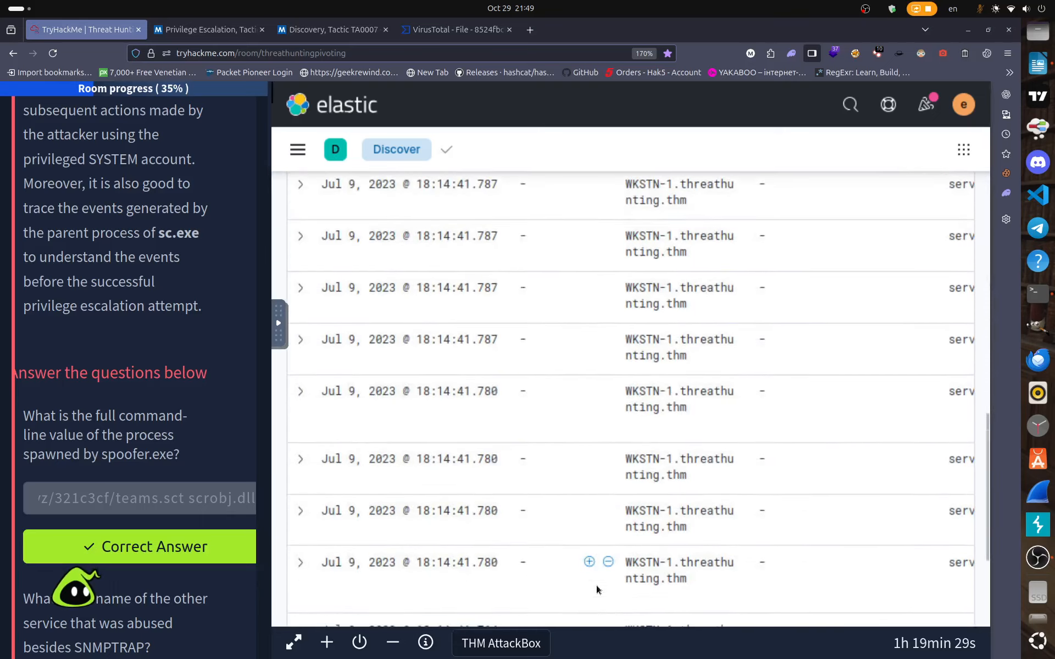
scroll(609, 554, "up", 3)
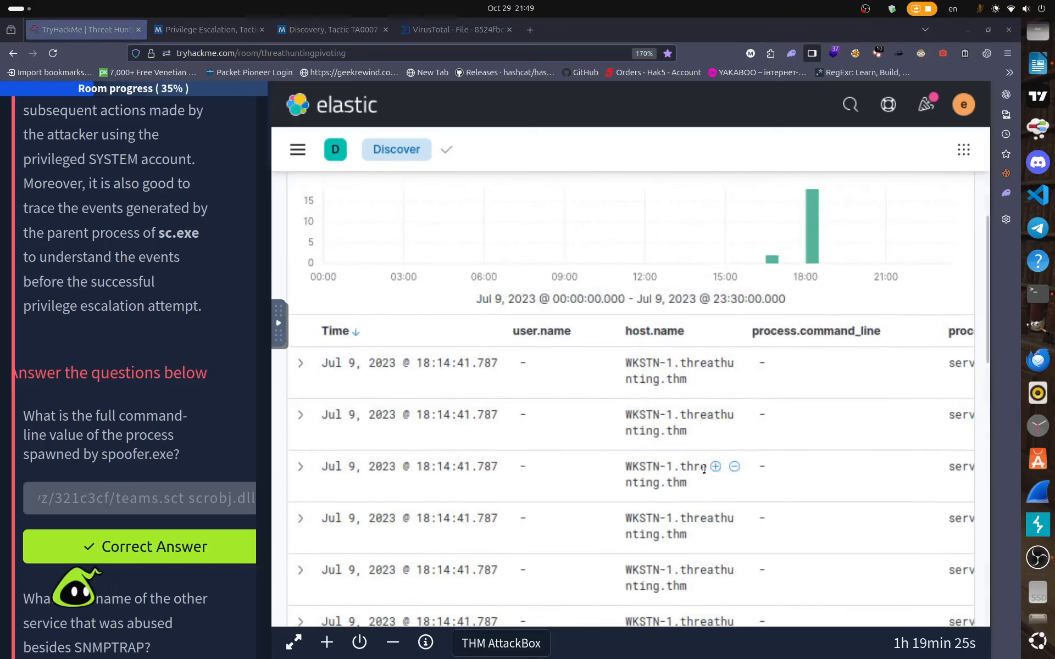
scroll(626, 528, "up", 8)
left_click(627, 527)
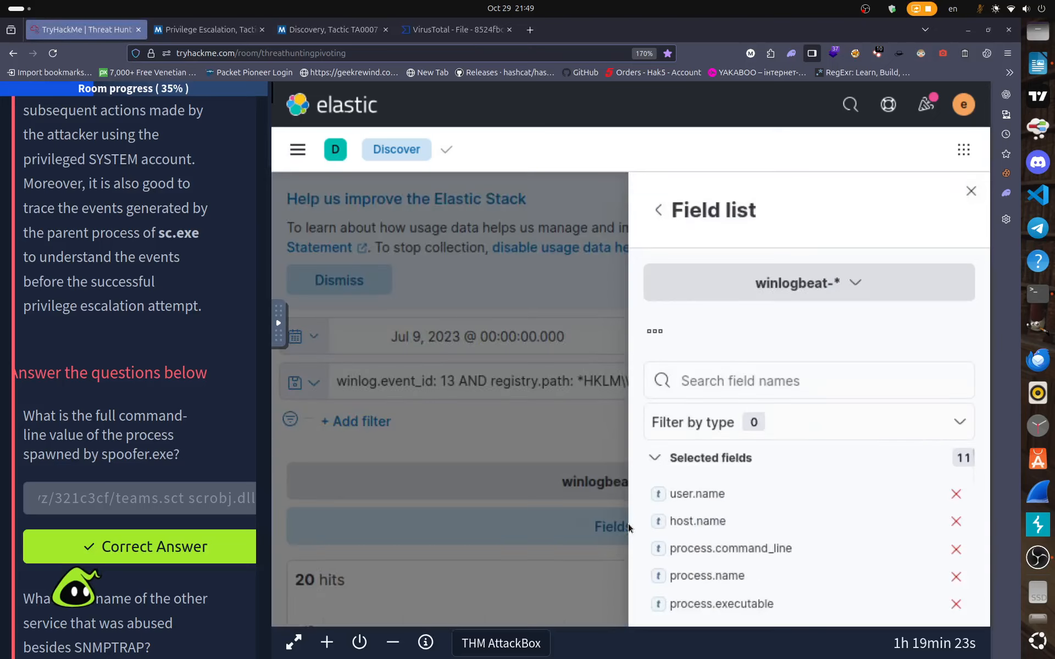
left_click(720, 375)
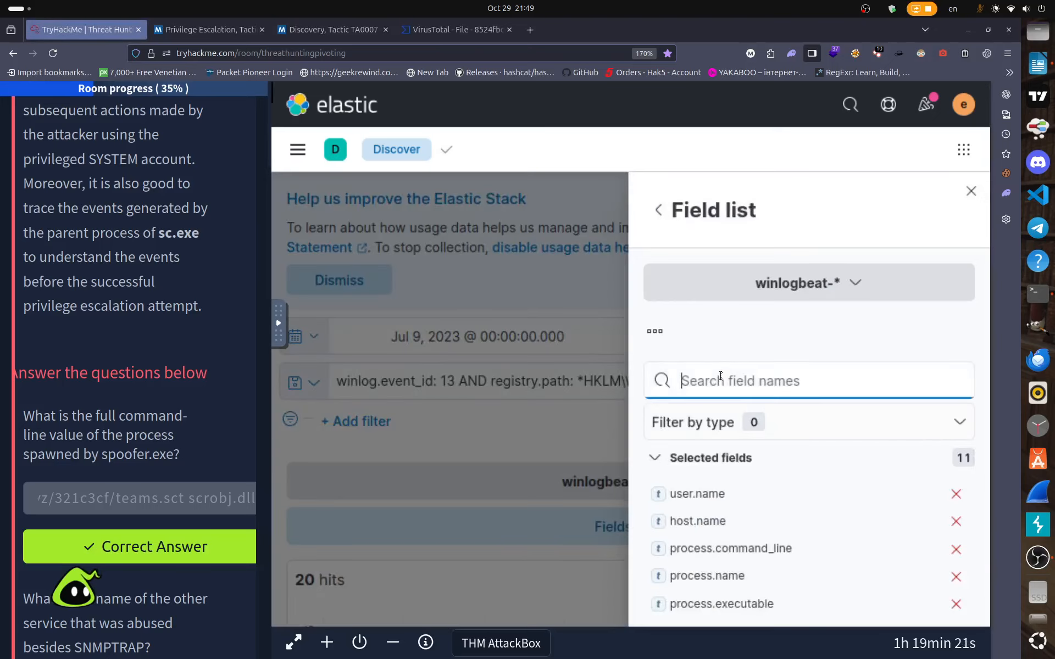
type("regi")
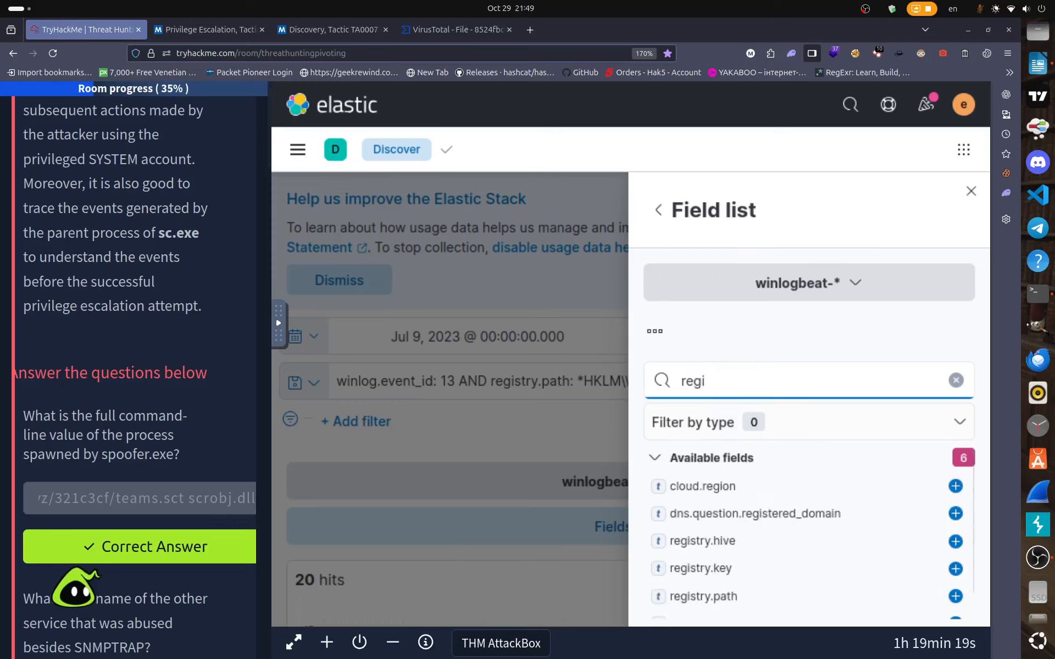
type("st")
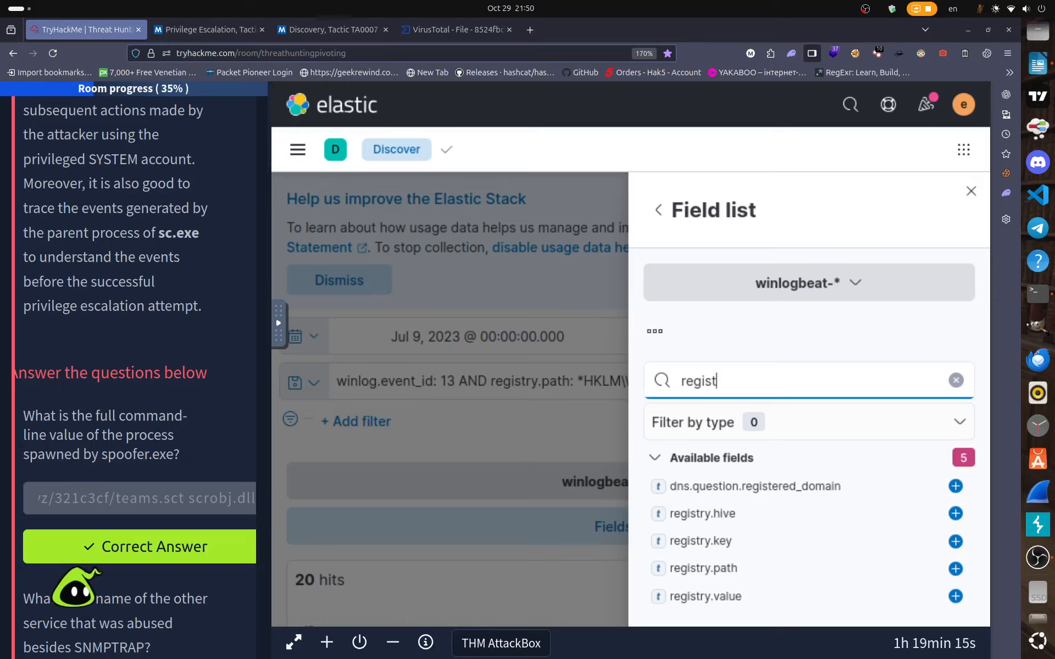
type("r")
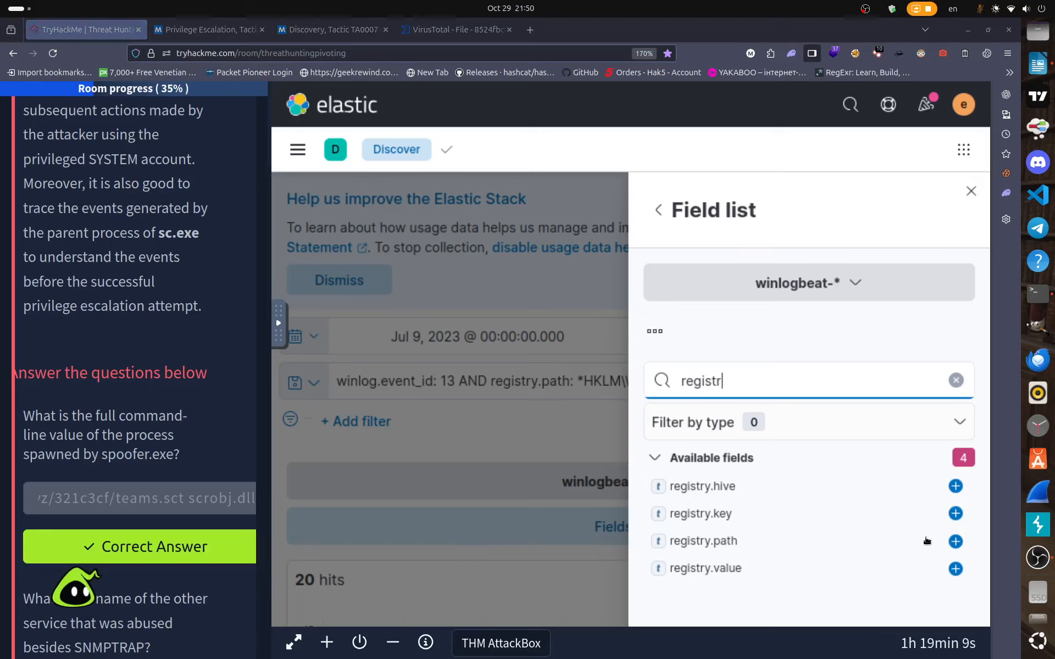
left_click(956, 541)
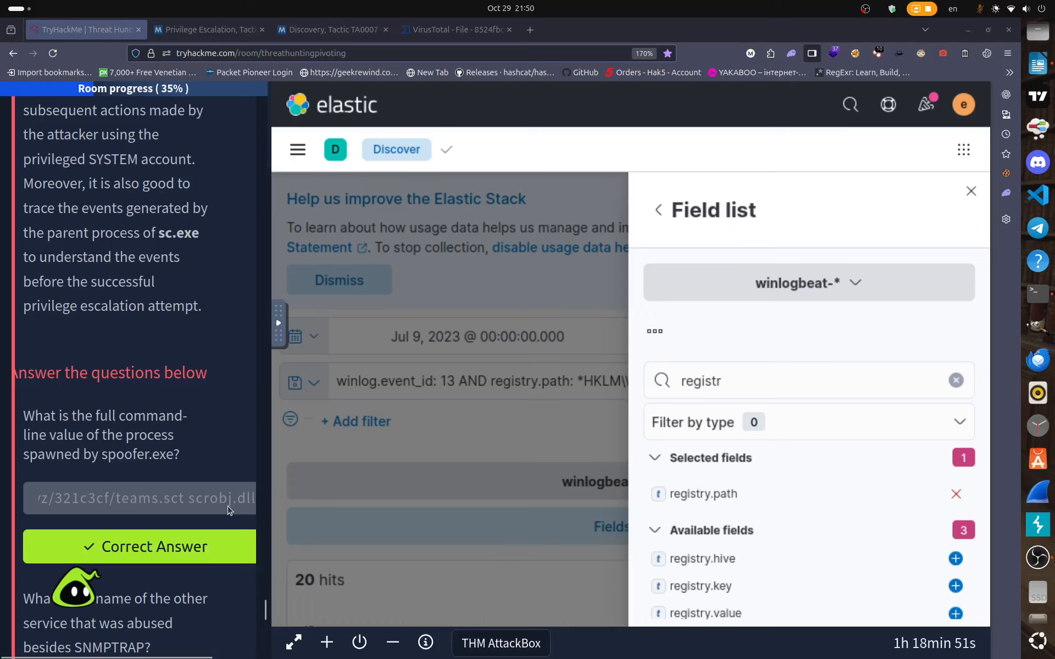
left_click(970, 191)
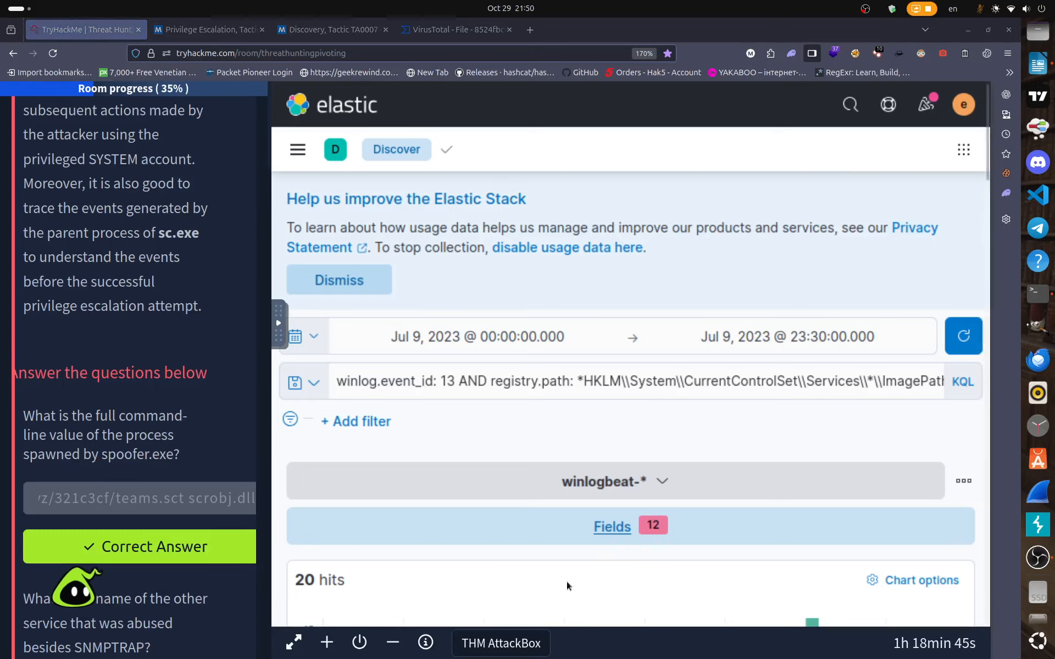
Scroll the results across to registry.path, revealing update.exe as ImagePath for Spooler and SNMPTRAP.
scroll(566, 581, "down", 10)
scroll(566, 579, "down", 8)
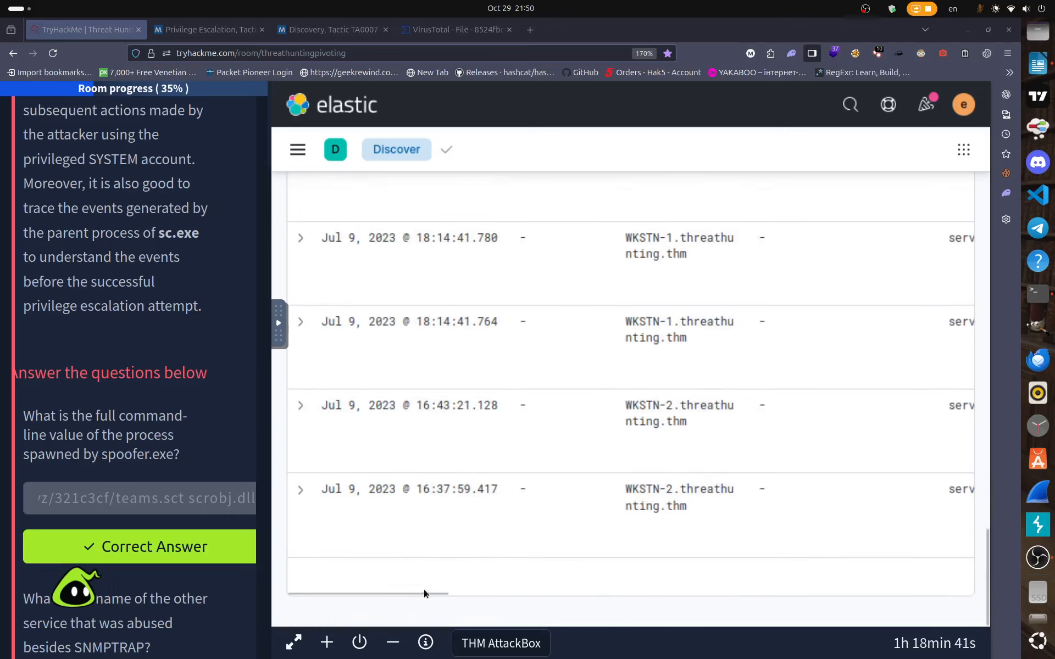
left_click_drag(421, 593, 966, 597)
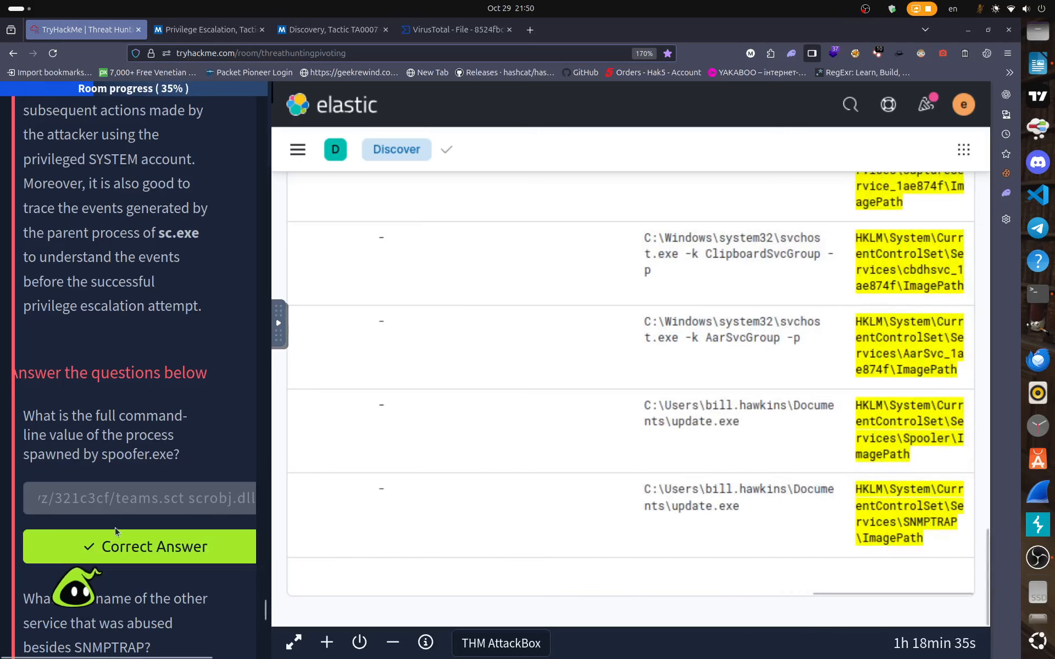
scroll(117, 530, "down", 15)
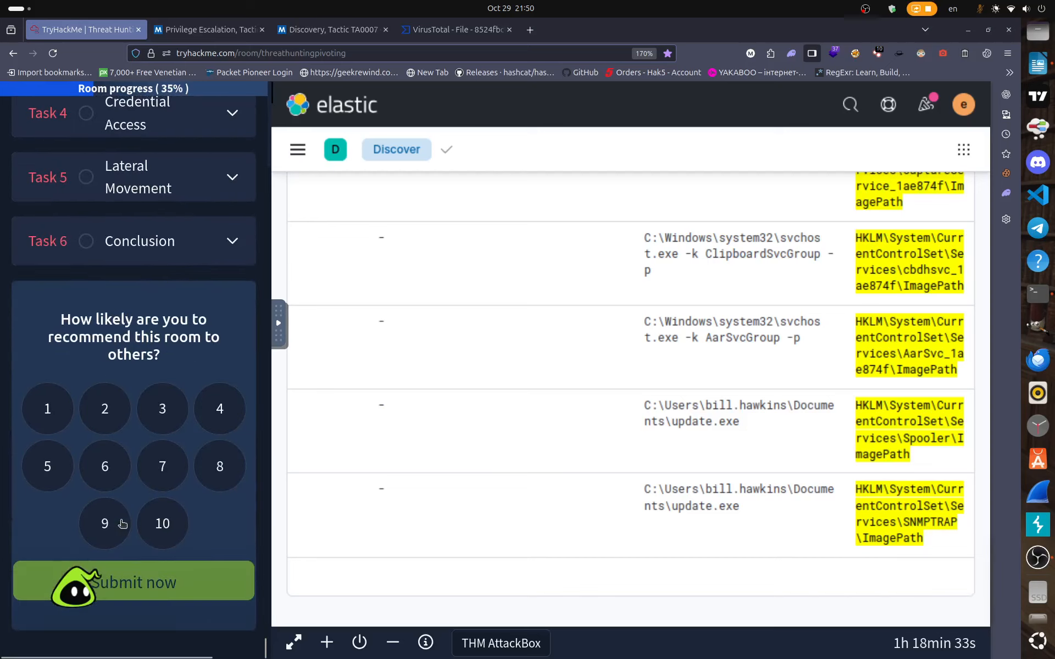
scroll(122, 524, "up", 8)
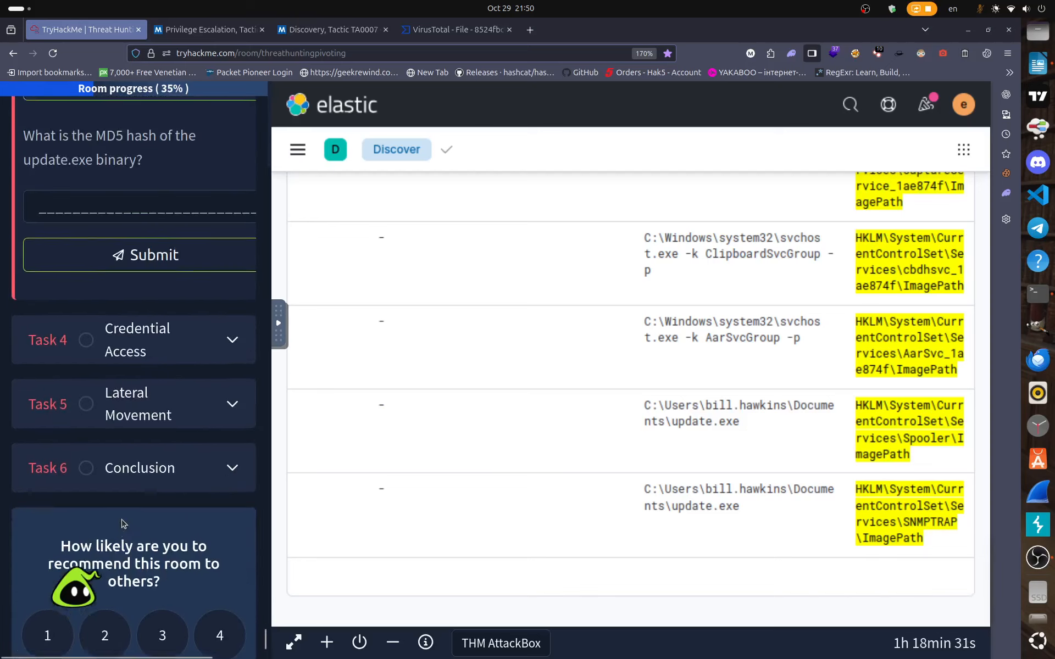
scroll(122, 523, "up", 3)
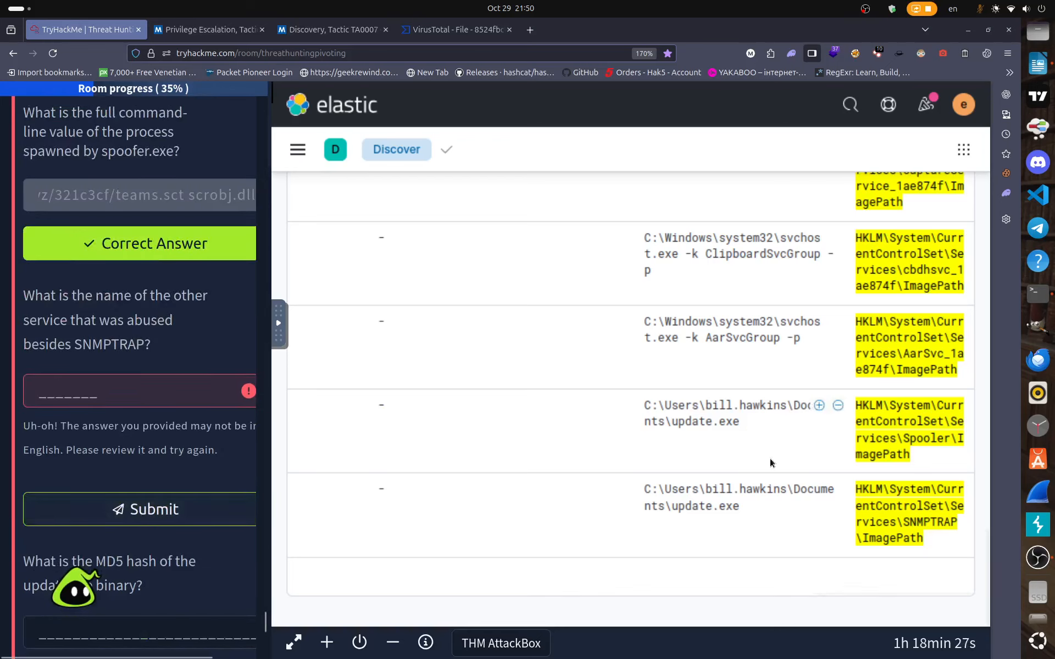
scroll(769, 461, "up", 4)
scroll(769, 459, "up", 5)
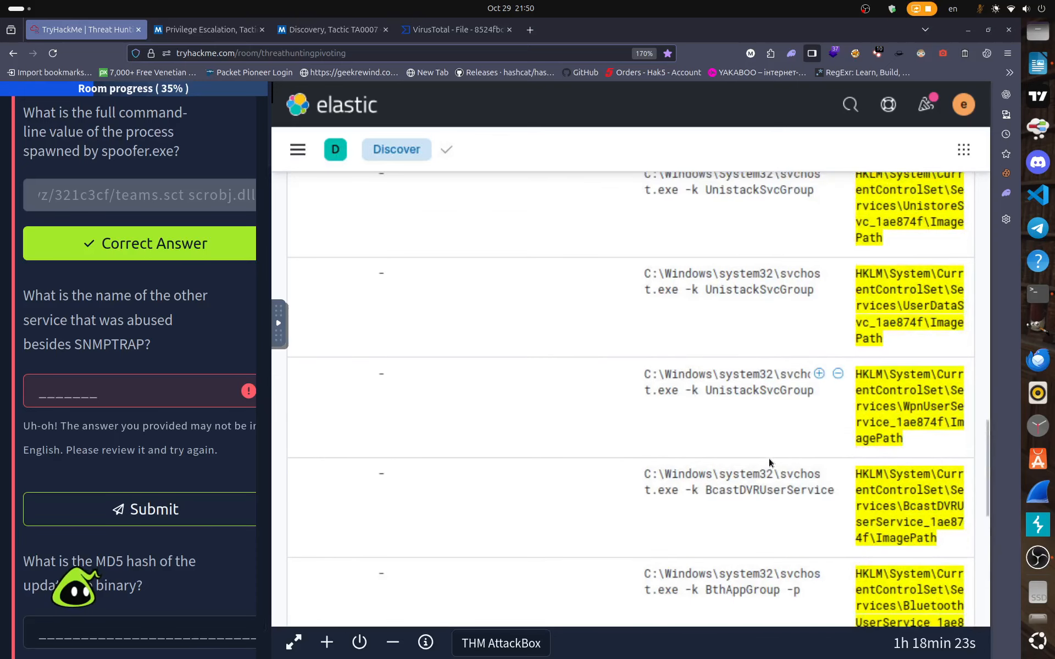
scroll(769, 458, "up", 4)
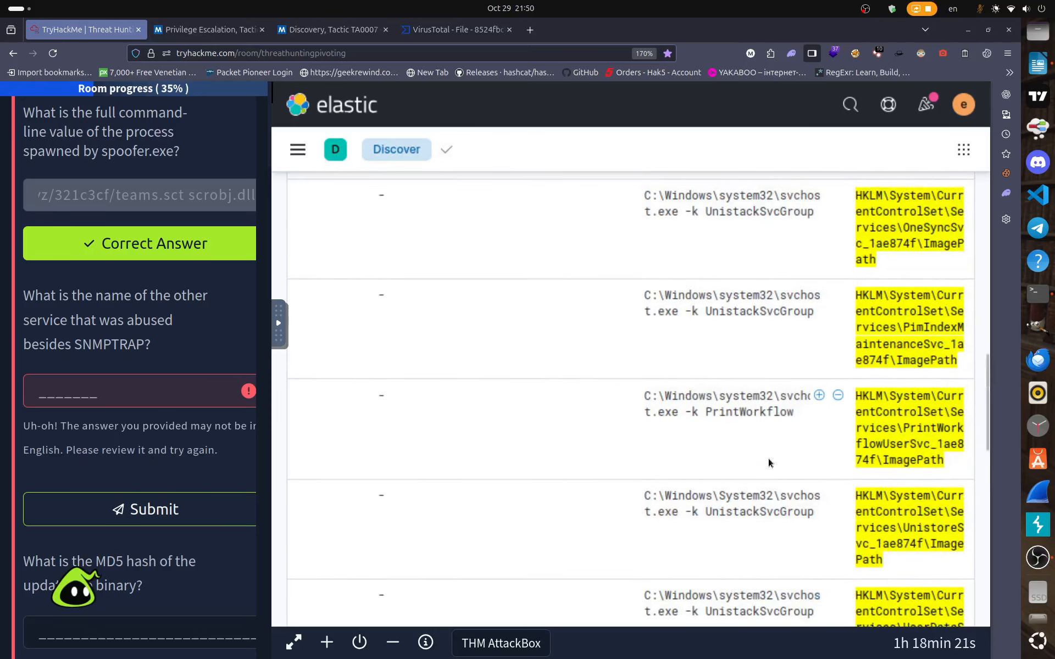
scroll(768, 459, "up", 3)
scroll(769, 459, "up", 1)
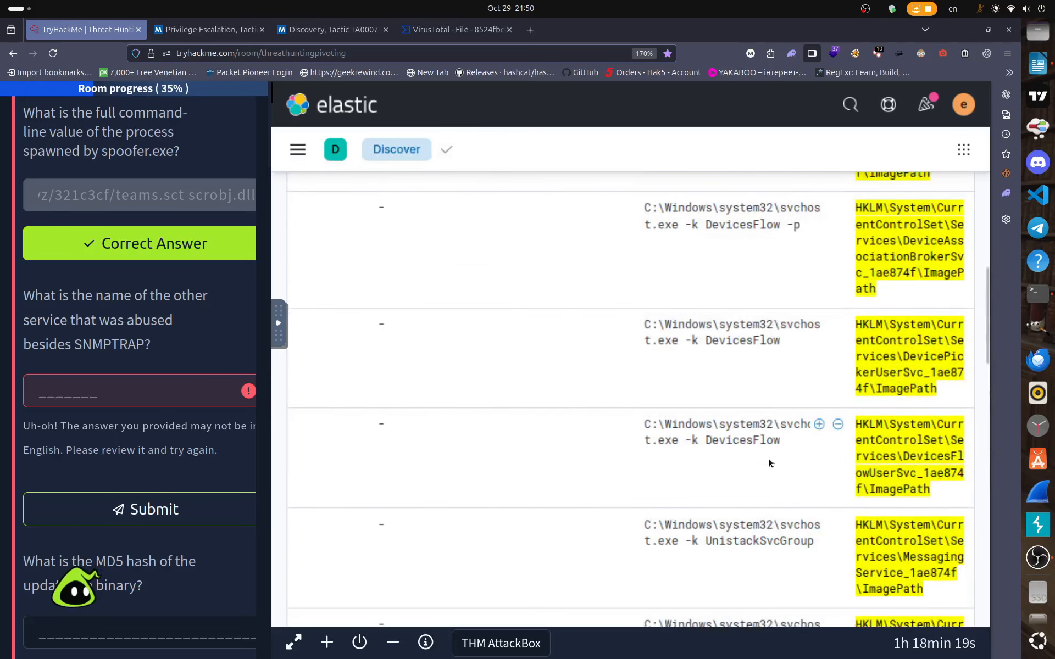
Enter 'spooler' as the other abused service besides SNMPTRAP and submit the answer.
right_click(896, 391)
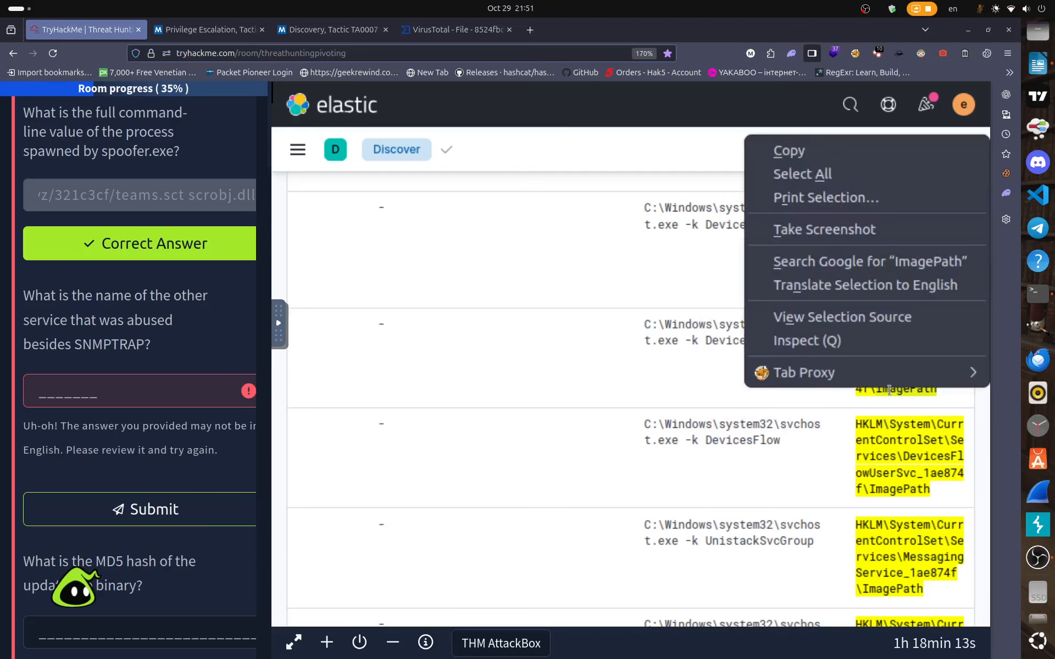
left_click(791, 150)
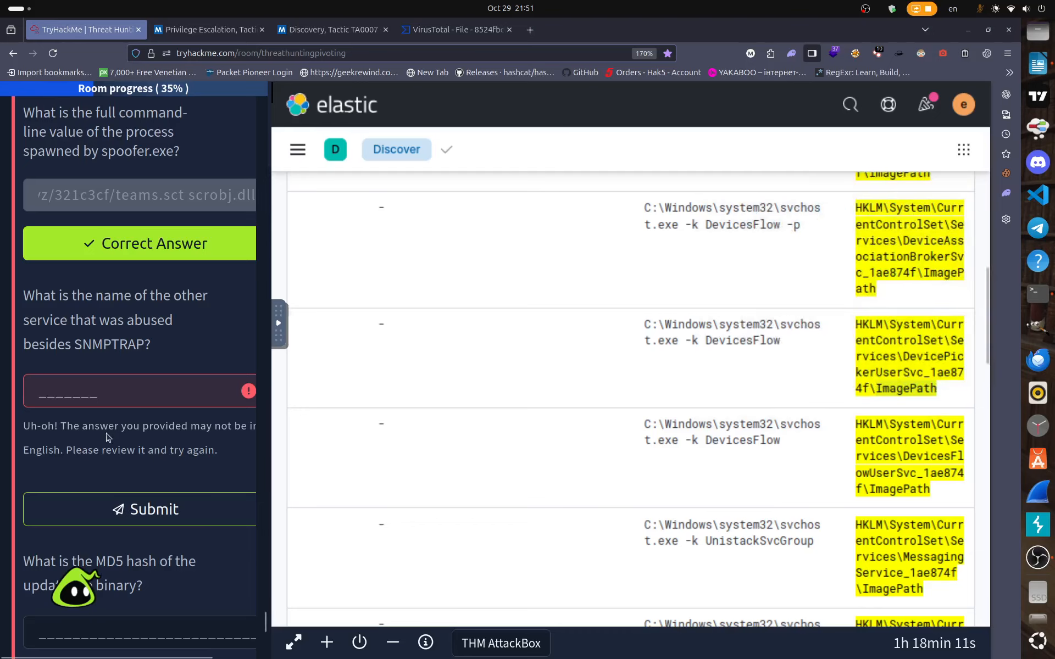
right_click(99, 390)
left_click(130, 459)
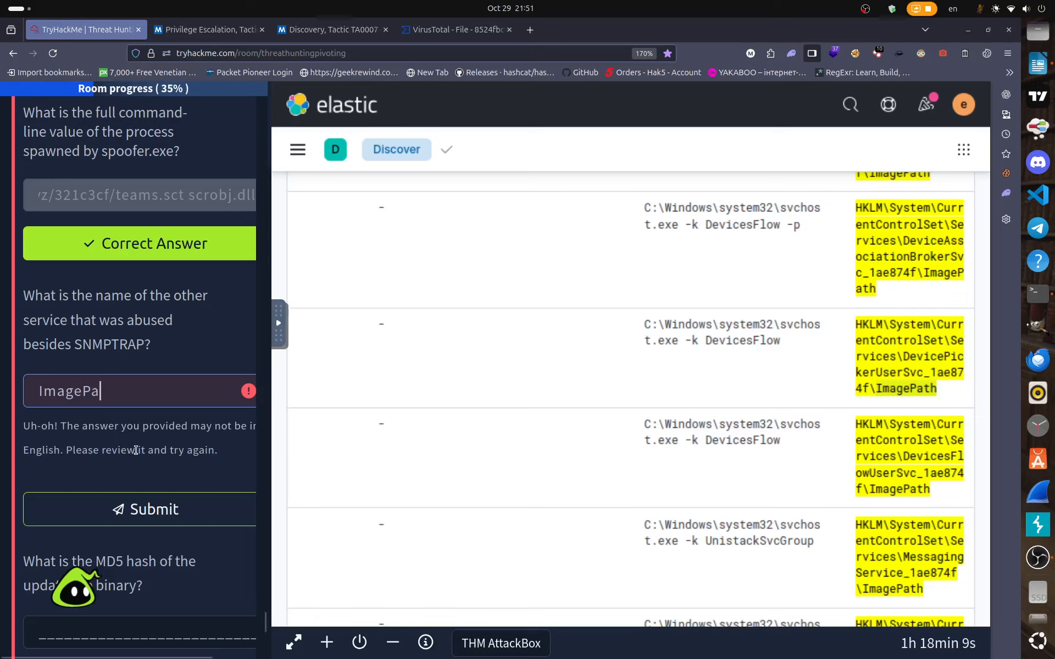
key("BackSpace")
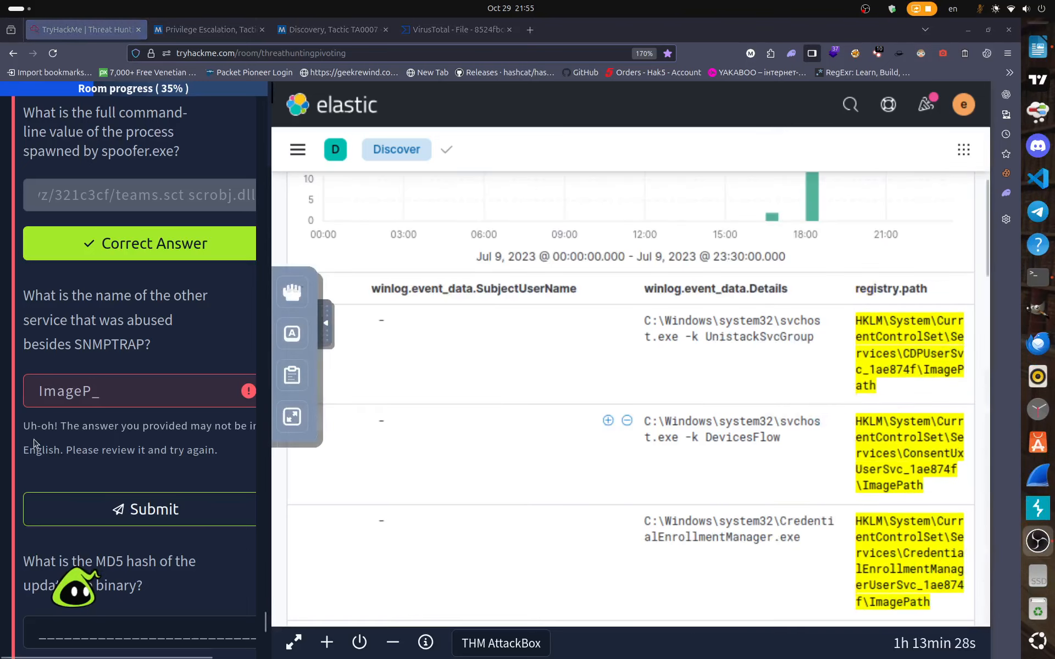
left_click(106, 394)
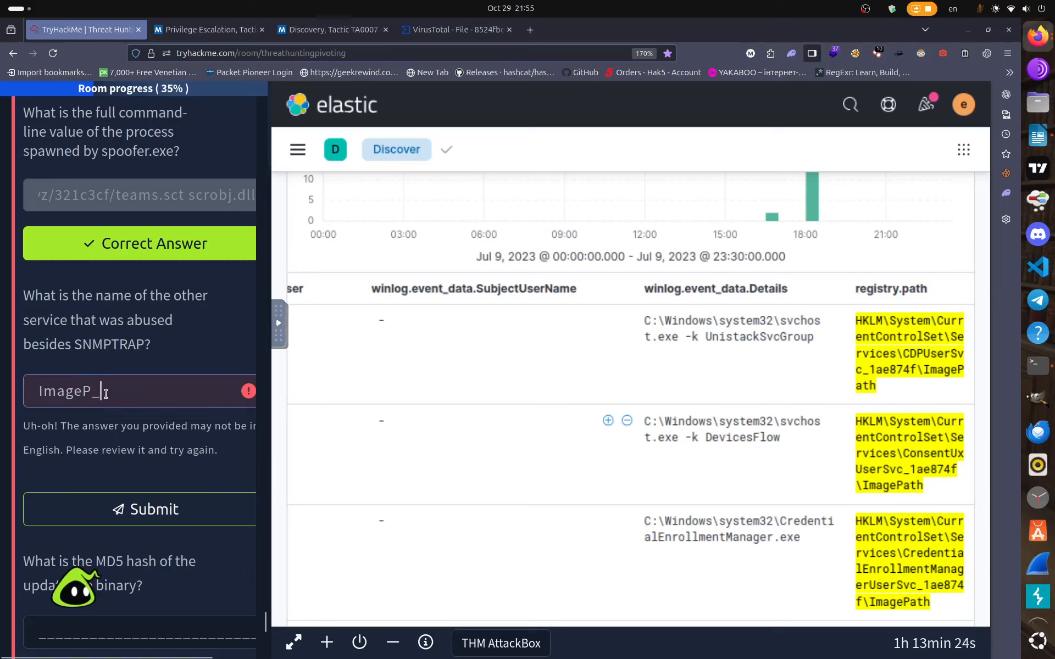
key("BackSpace")
key("BackSpace")
key("BackSpace")
key("BackSpace")
key("BackSpace")
key("BackSpace")
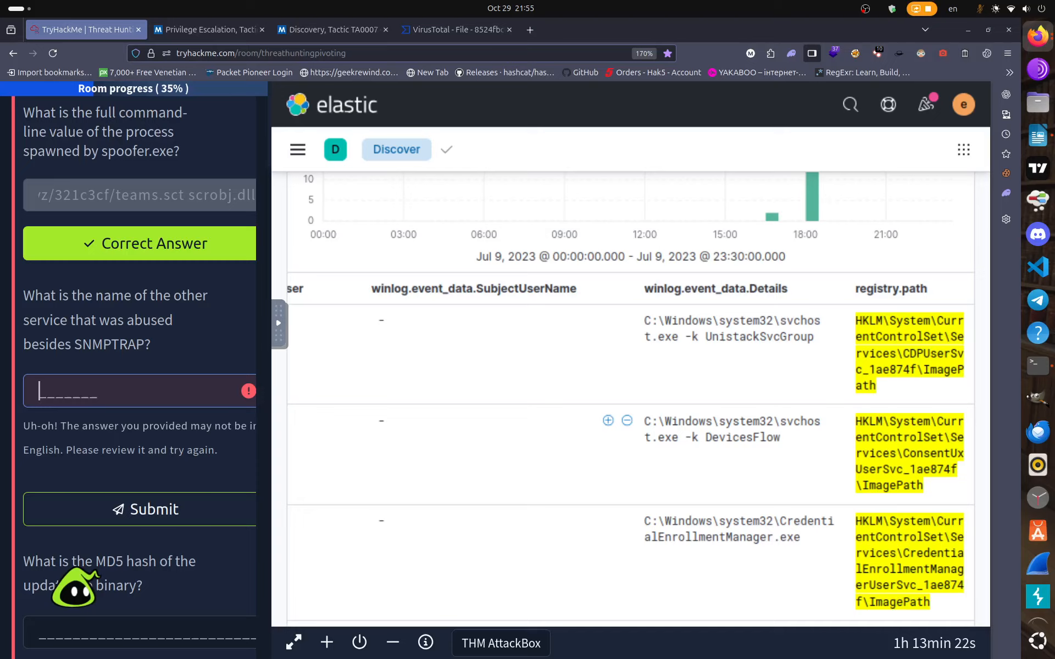
type("spooler")
key("Return")
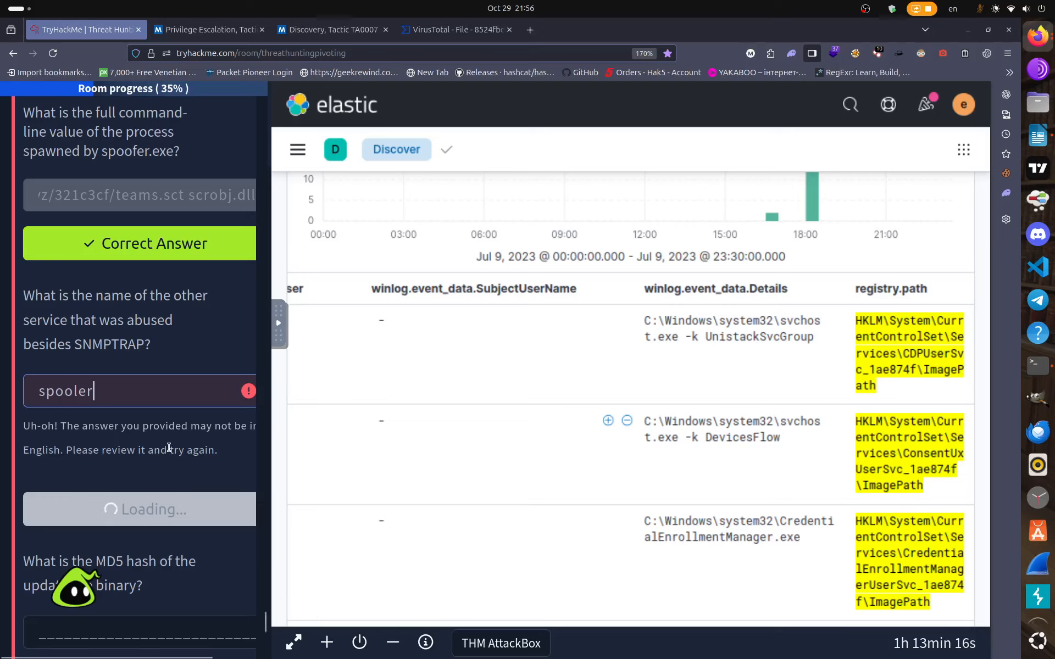
scroll(130, 463, "down", 3)
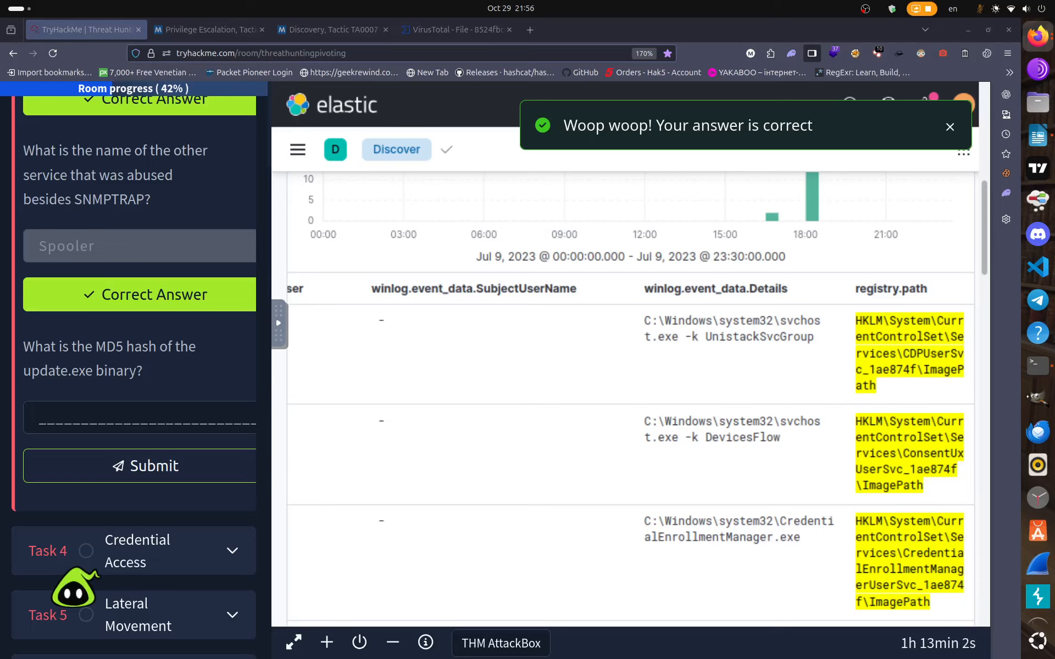
scroll(468, 370, "up", 8)
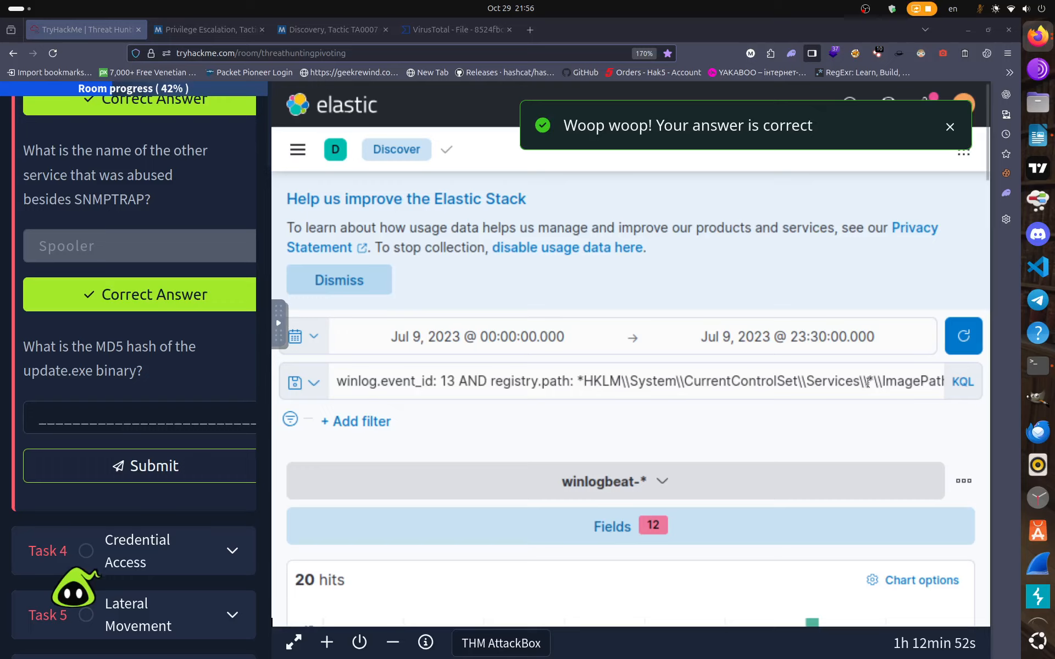
Replace the query with winlog.event_id:1 AND process.parent.name: services.exe AND process.name: update.exe.
left_click(911, 381)
left_click(338, 379)
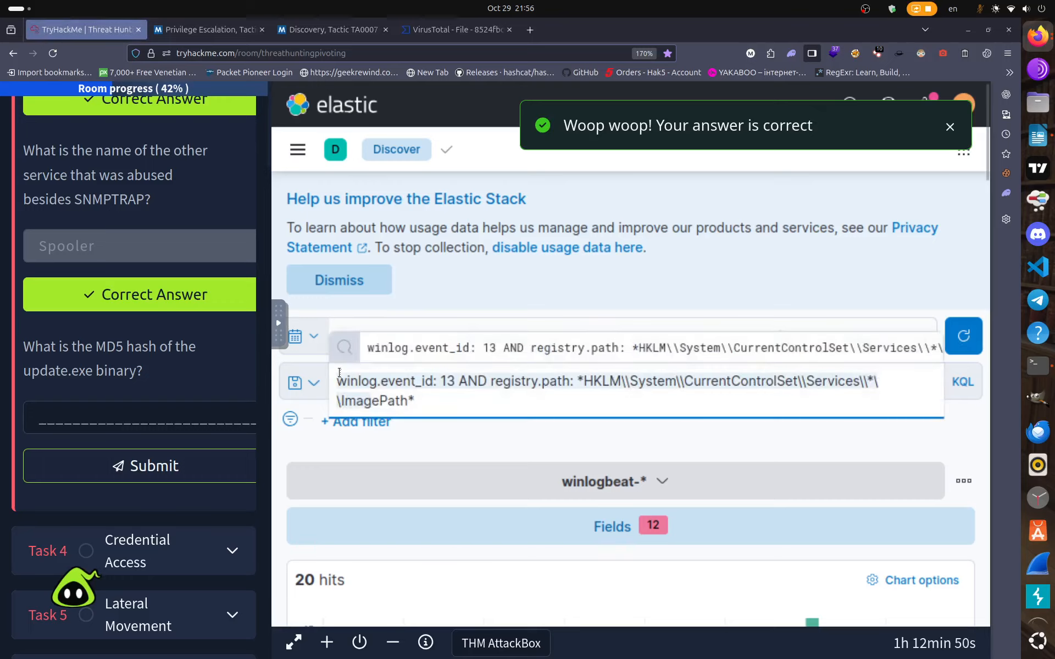
scroll(108, 360, "up", 10)
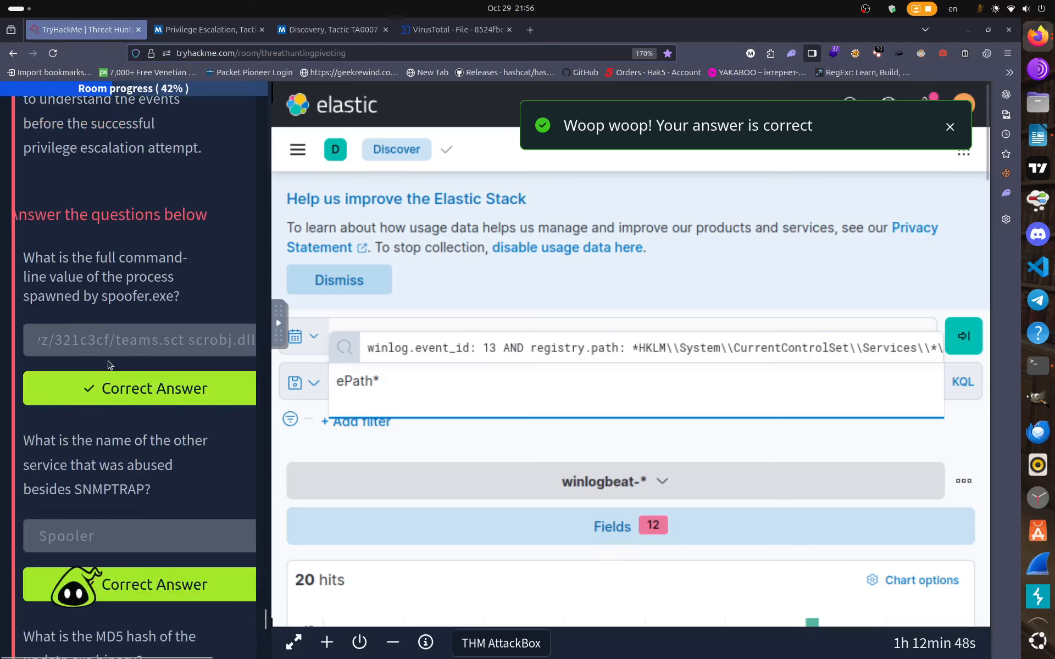
scroll(108, 359, "up", 10)
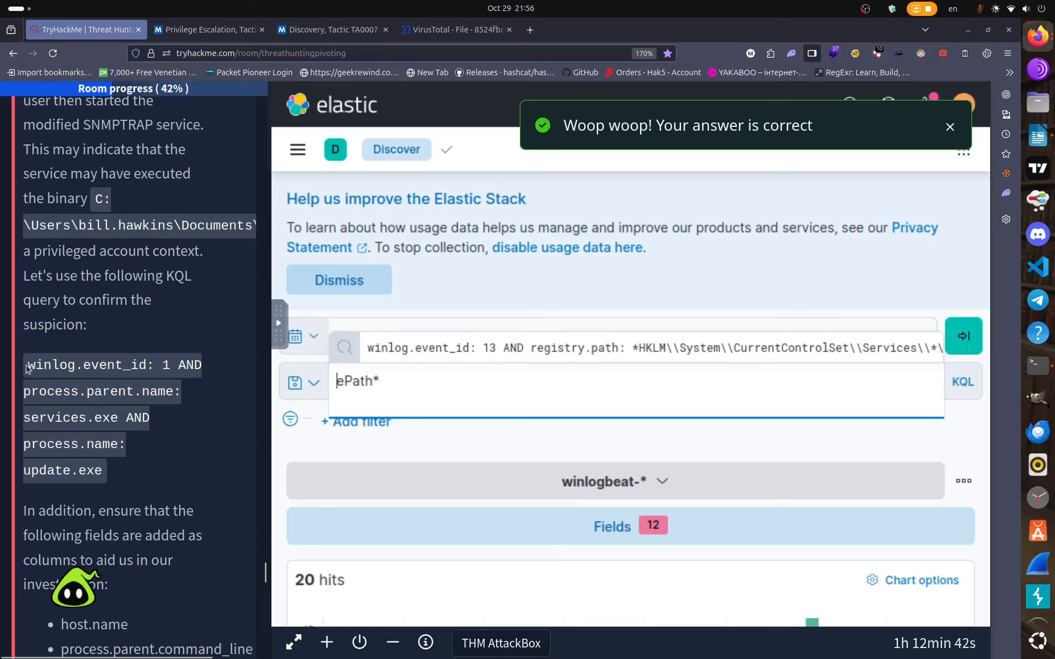
left_click_drag(27, 366, 114, 477)
right_click(174, 370)
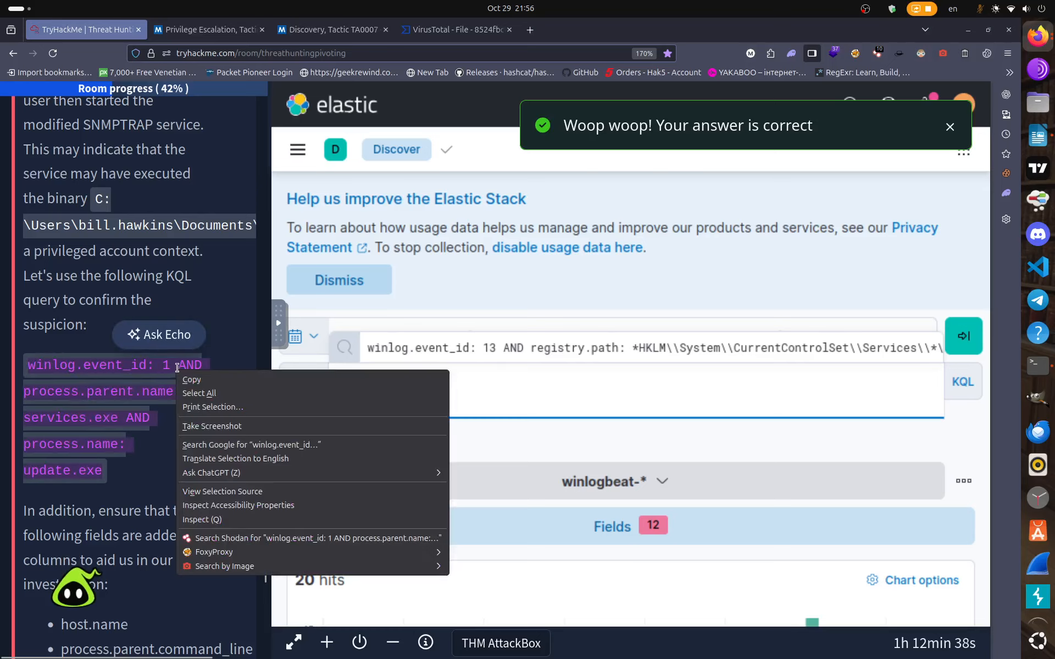
left_click(187, 383)
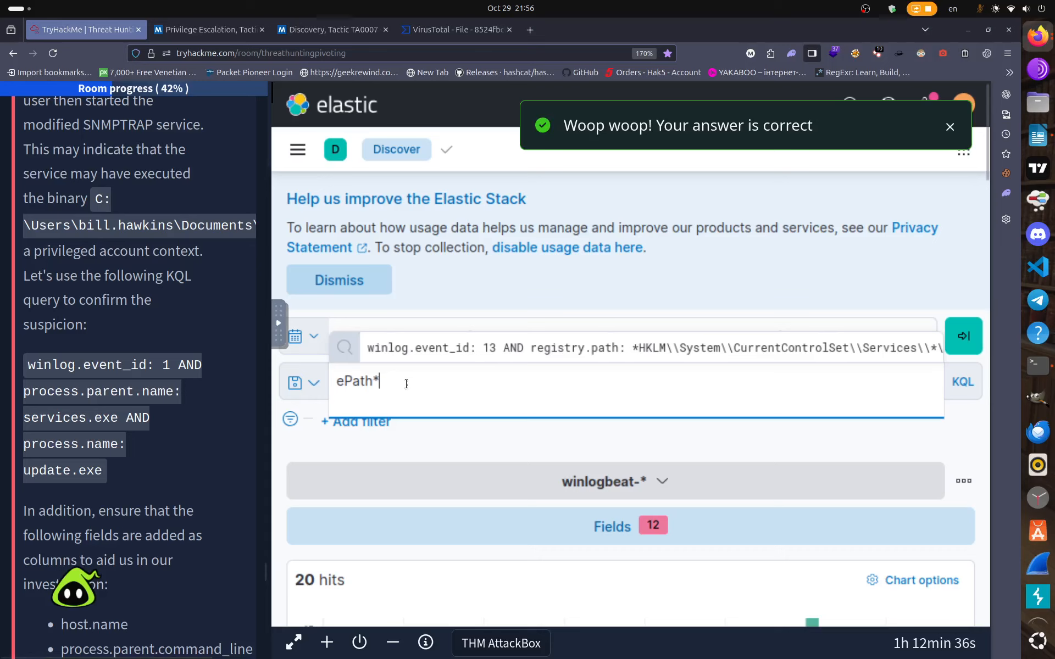
key("BackSpace")
key("ctrl+a")
key("BackSpace")
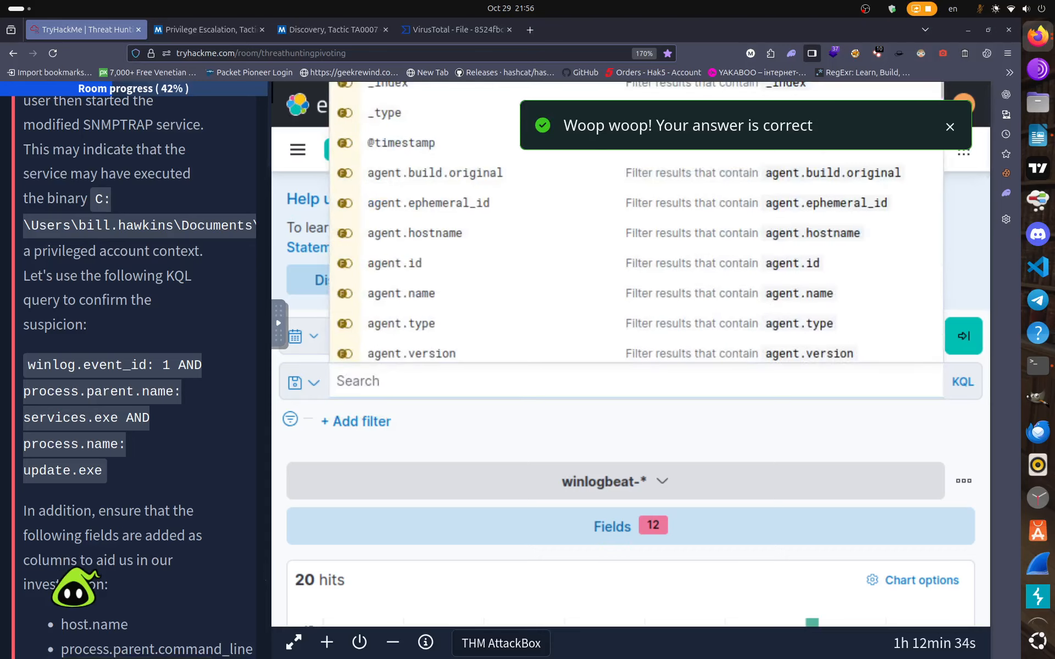
type("win")
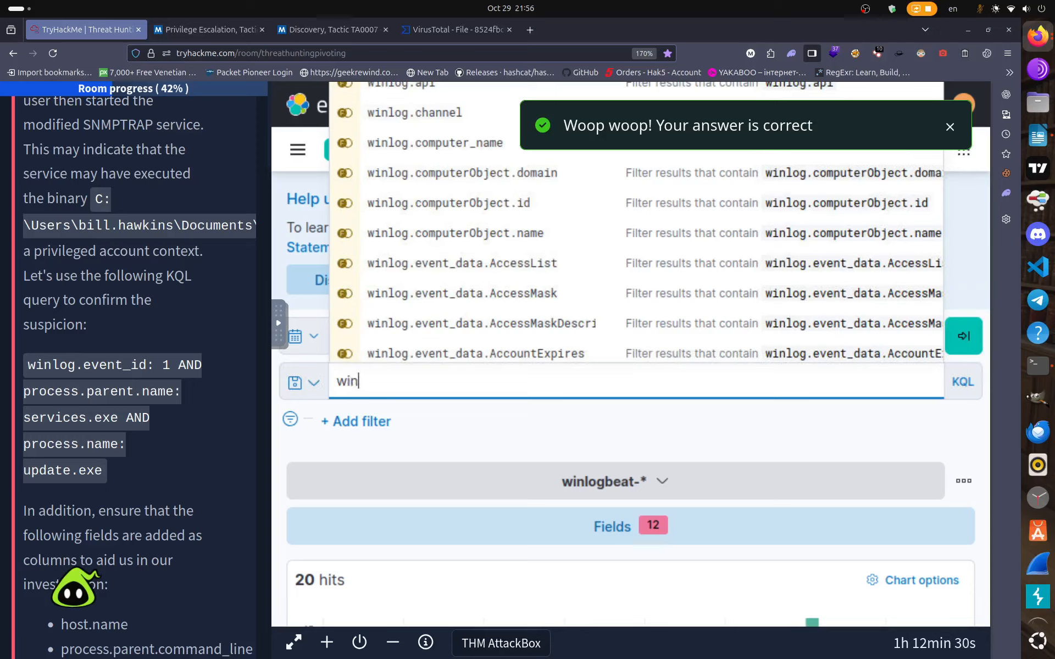
type("log.eve")
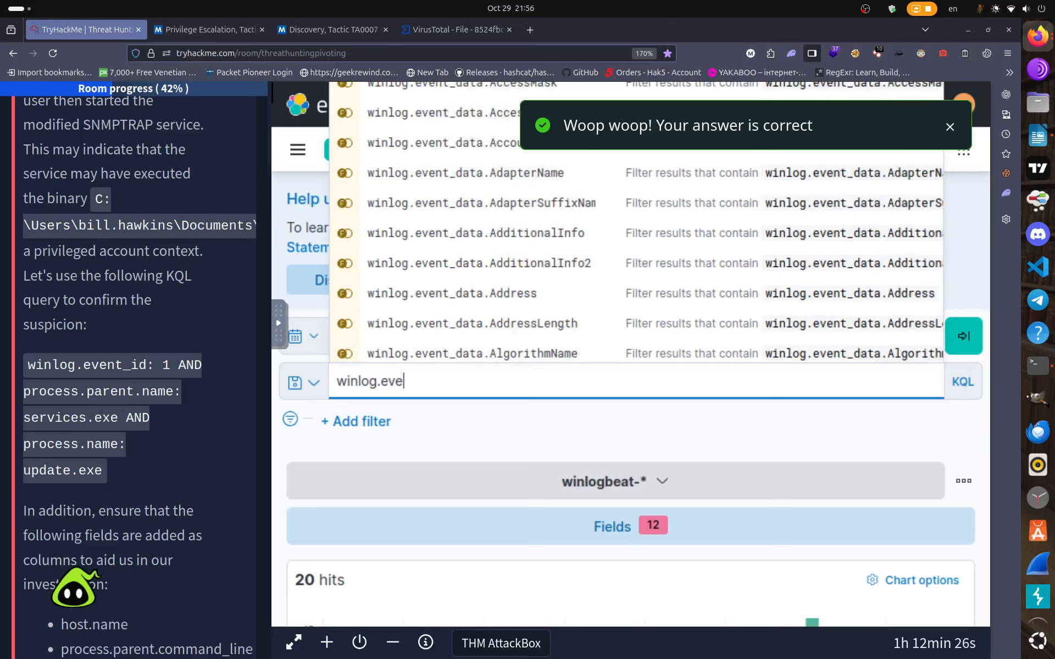
type("nt_id")
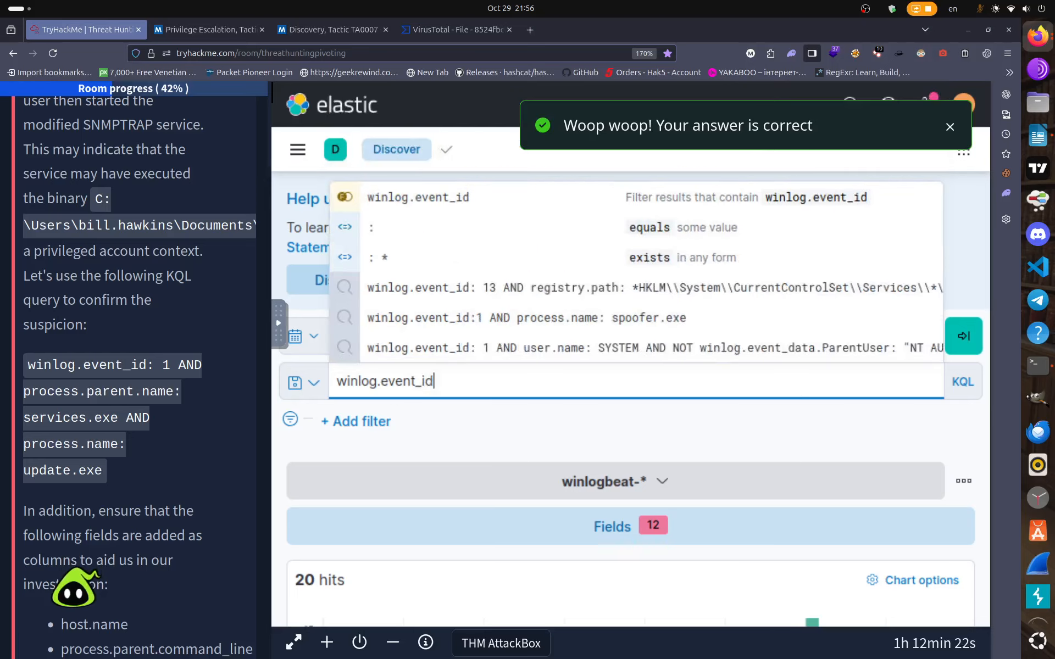
type(":1 ")
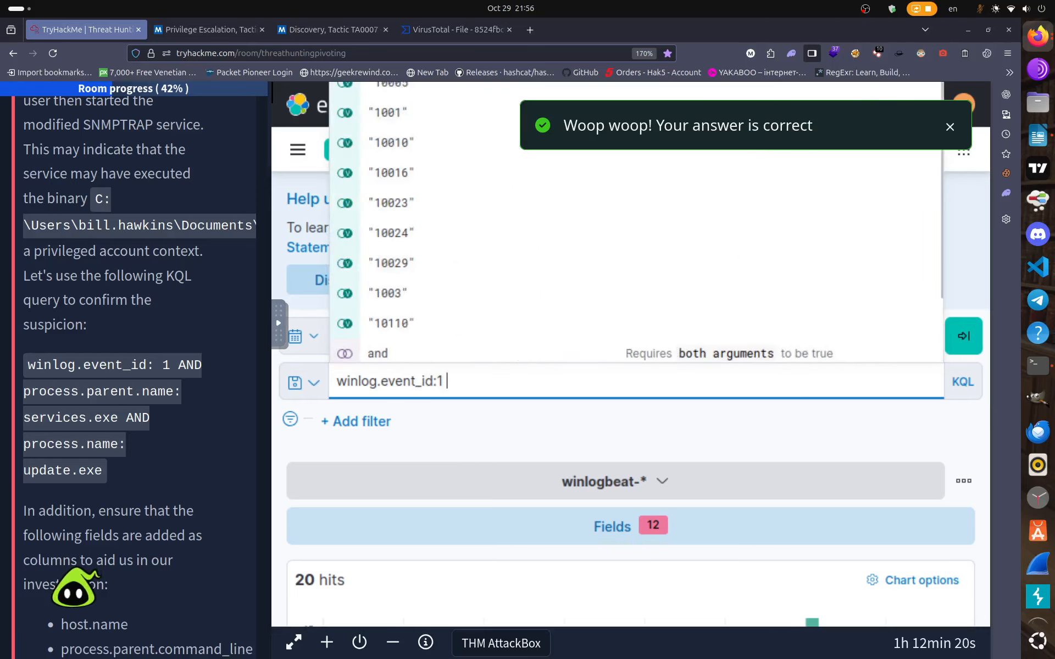
type("AND")
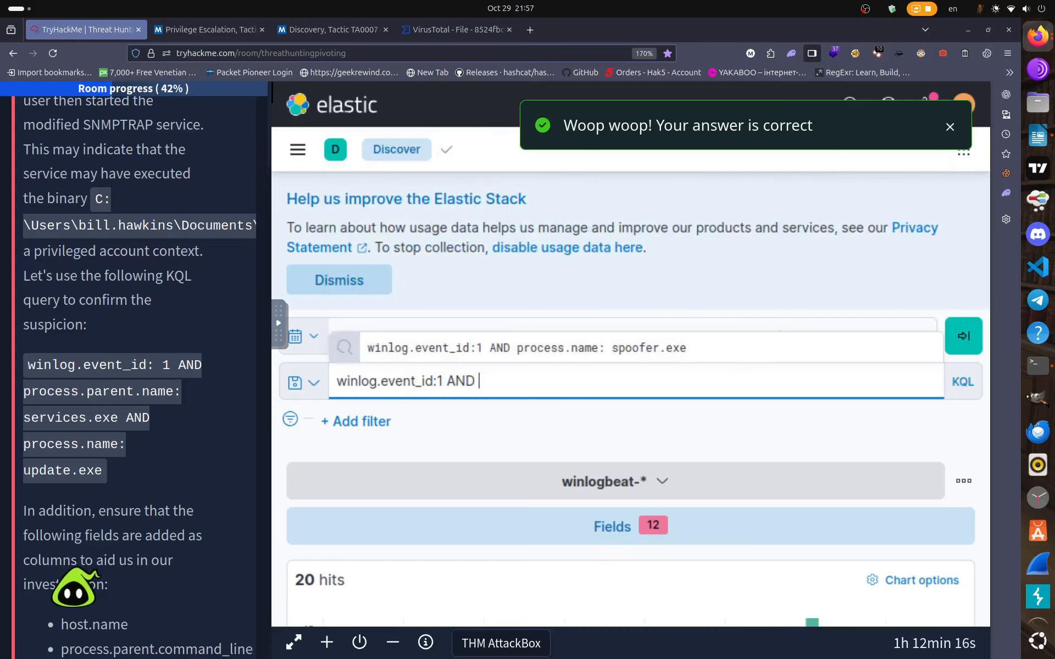
type(" proc")
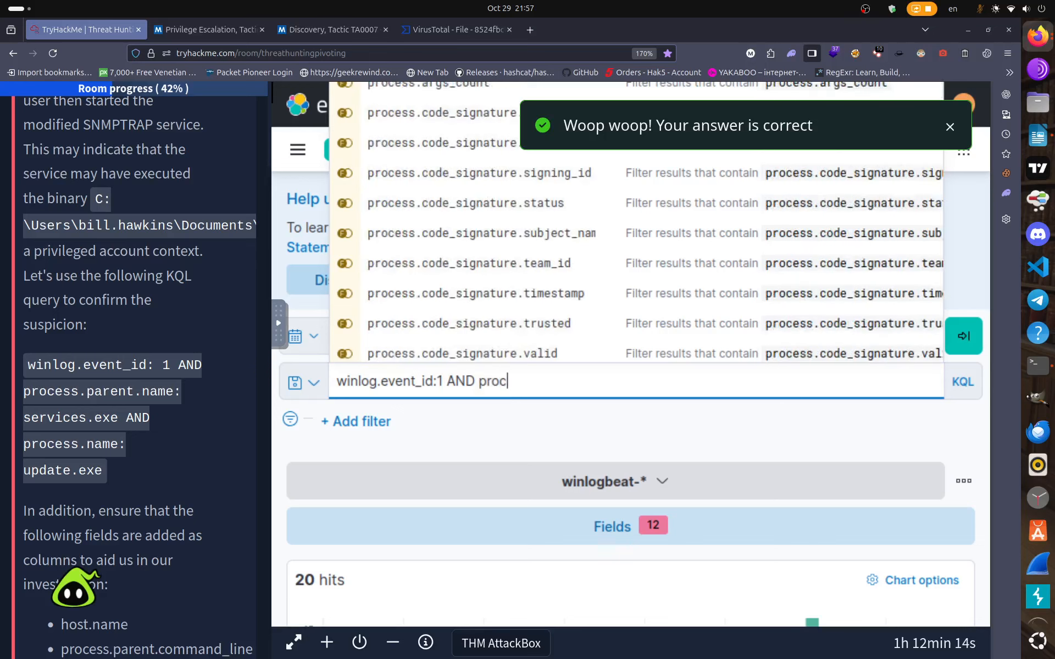
type("ess.pare")
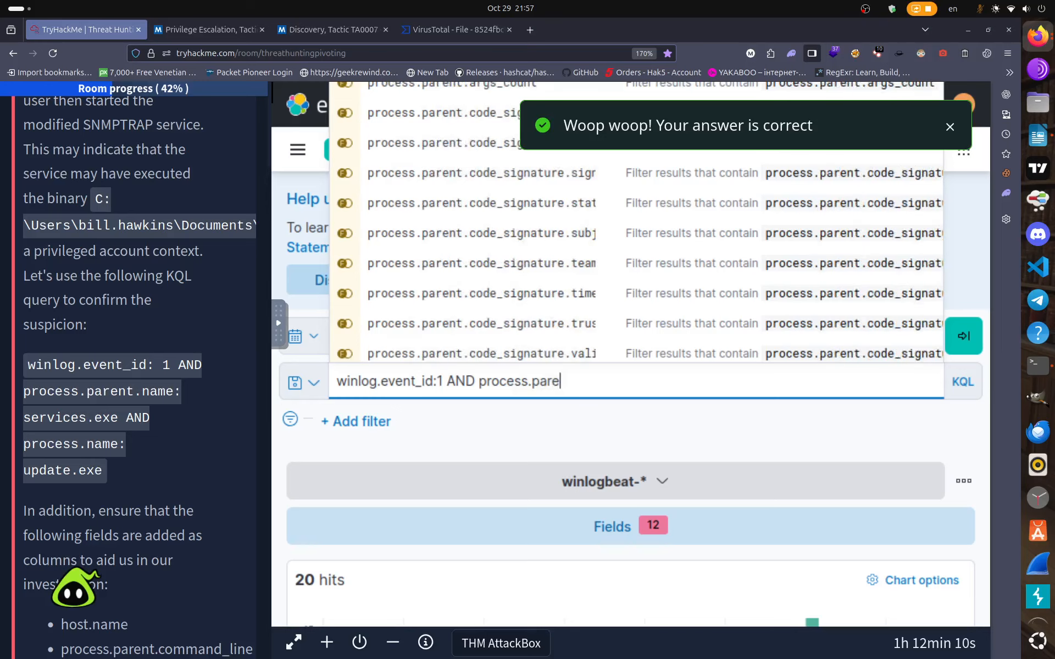
type("nt.")
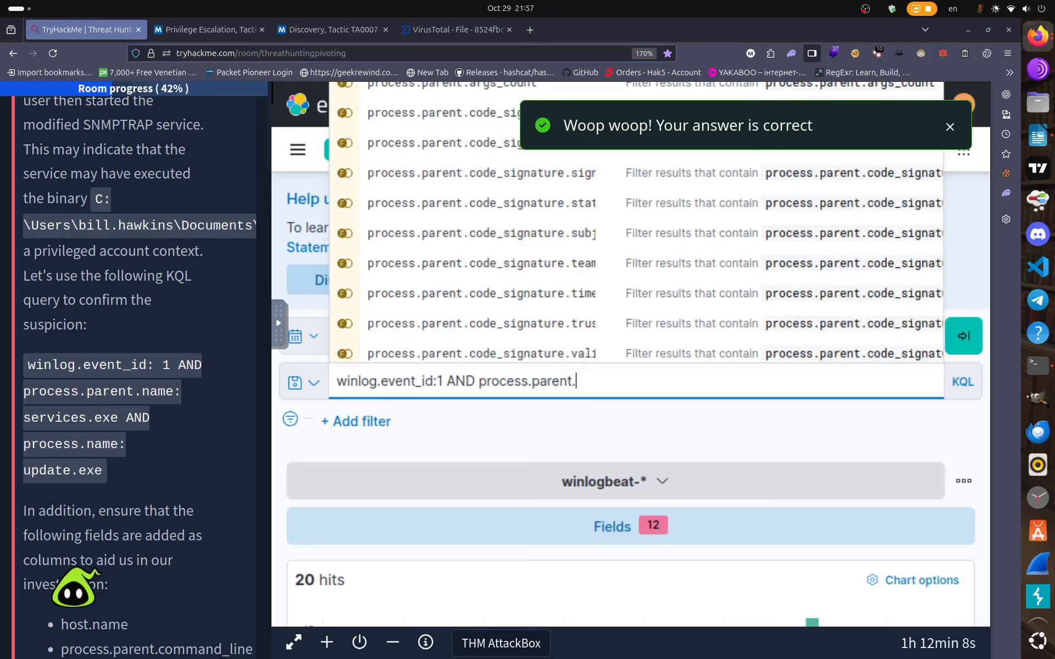
type("nam")
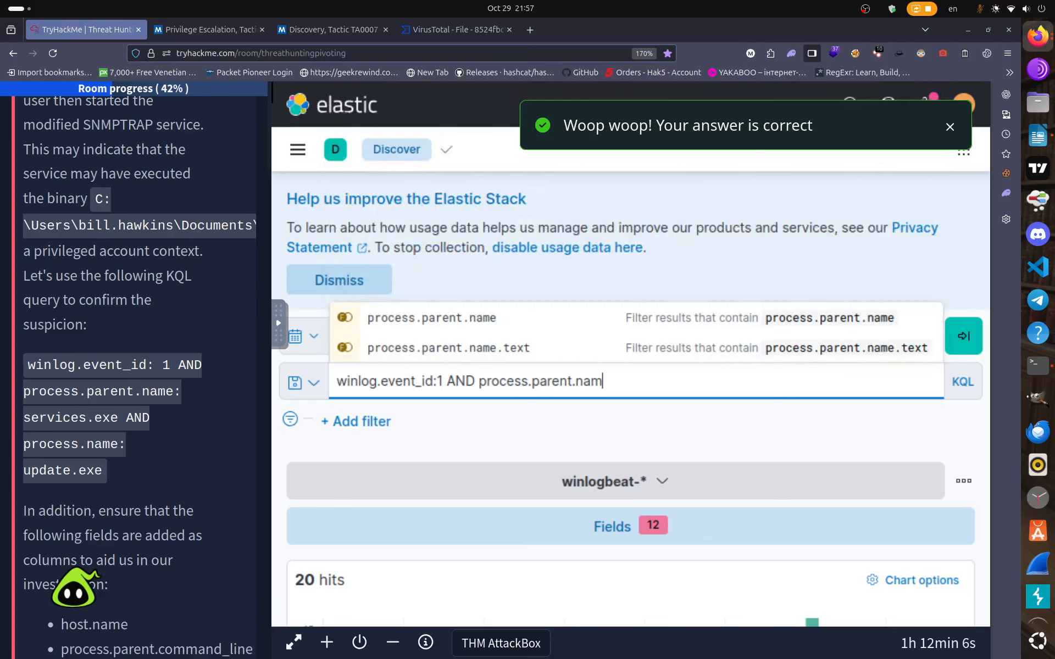
type("e:")
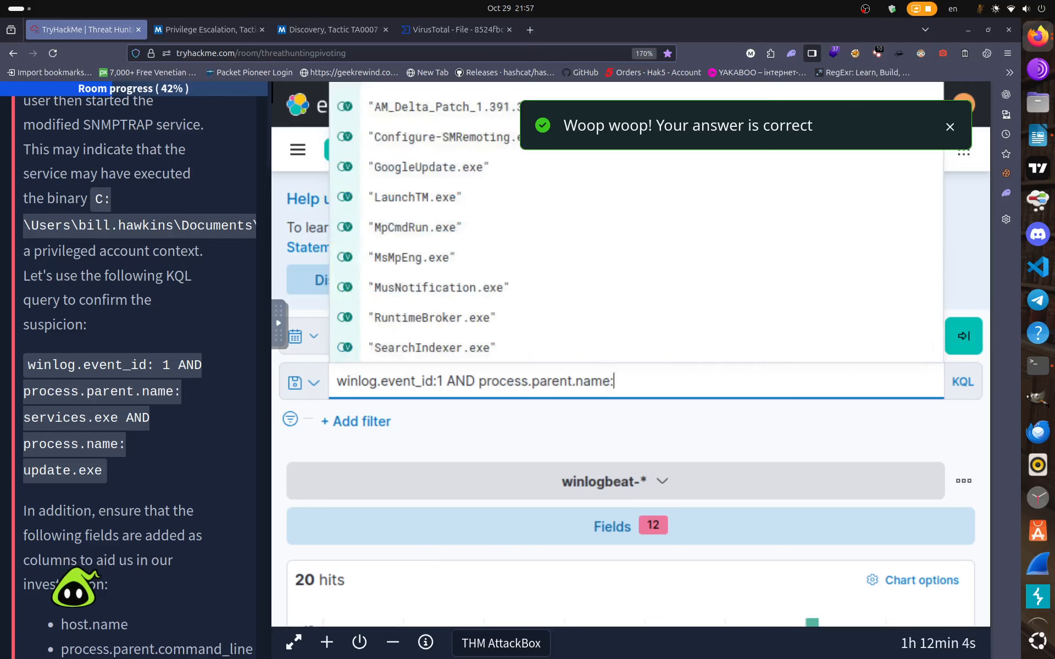
type(" ser")
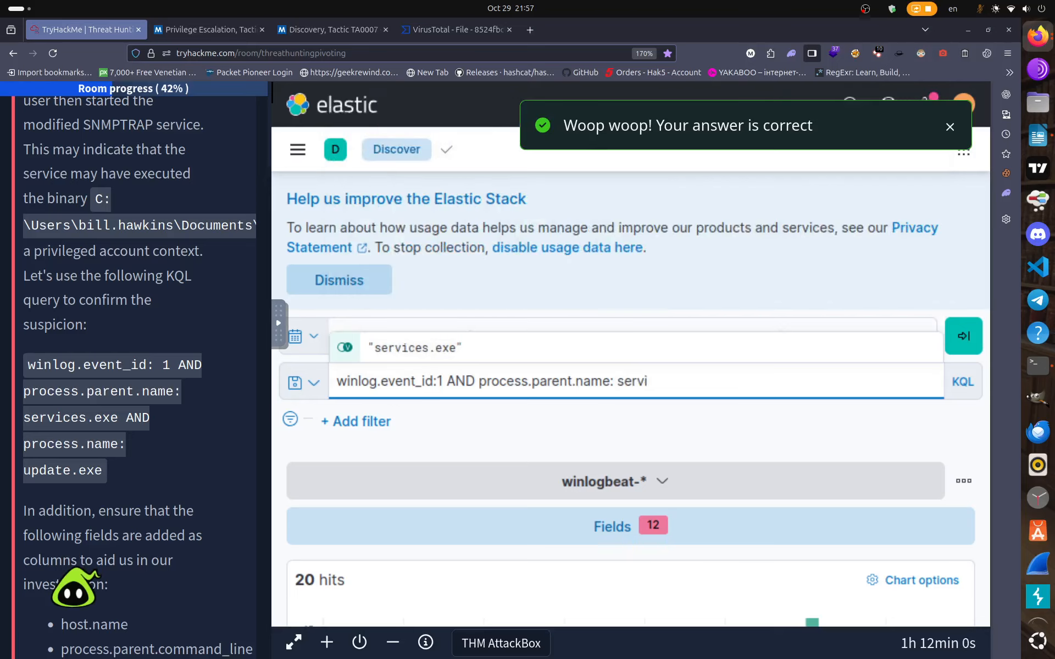
type("vices")
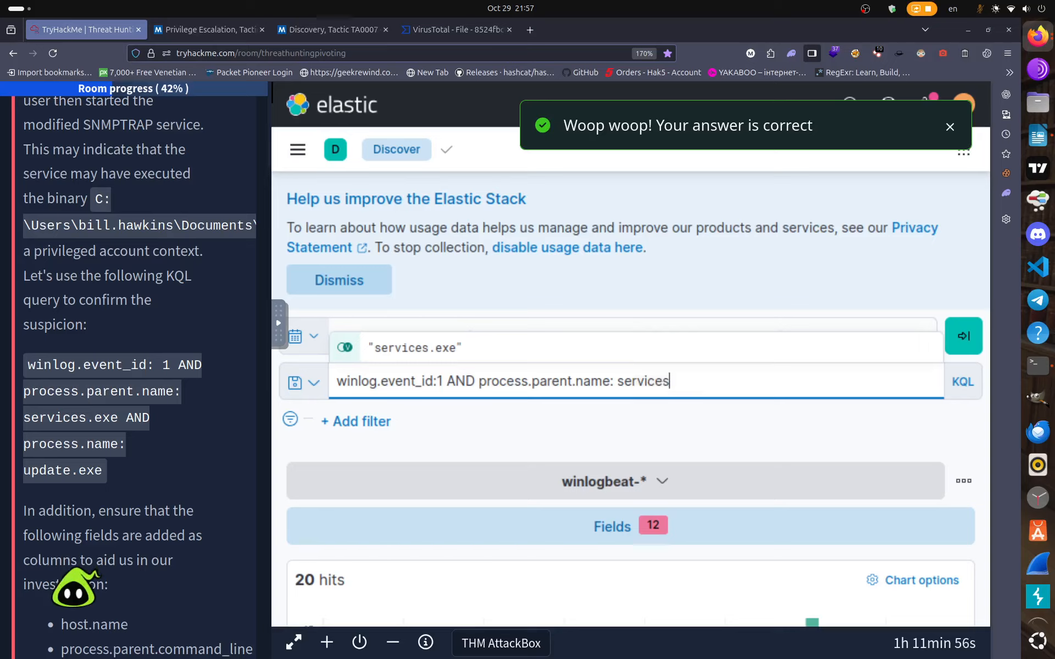
type(".exe AND")
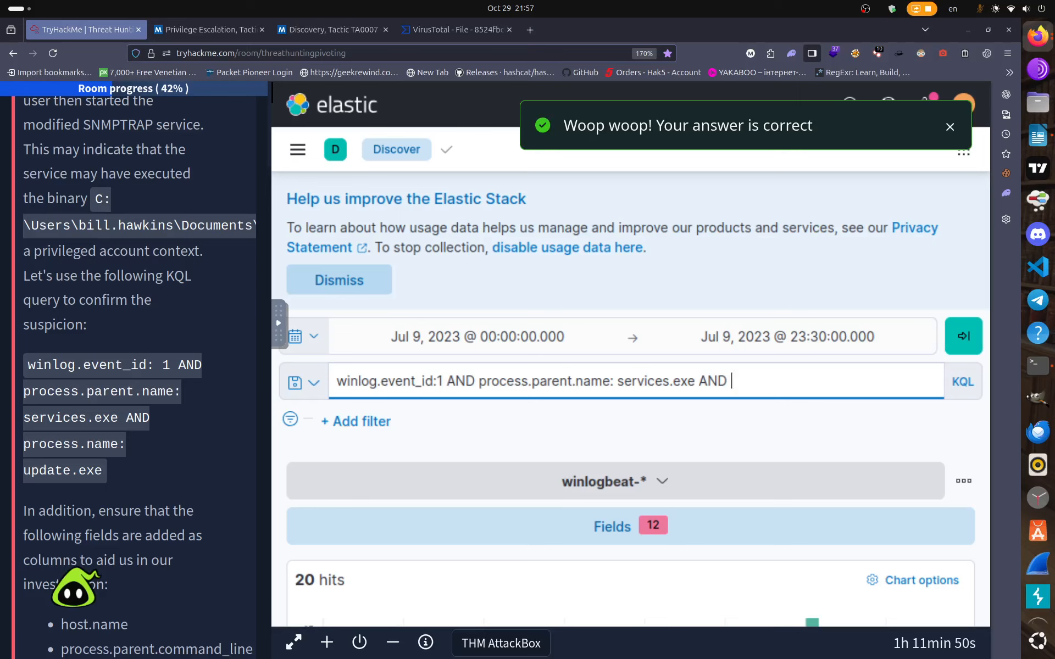
type(" proce")
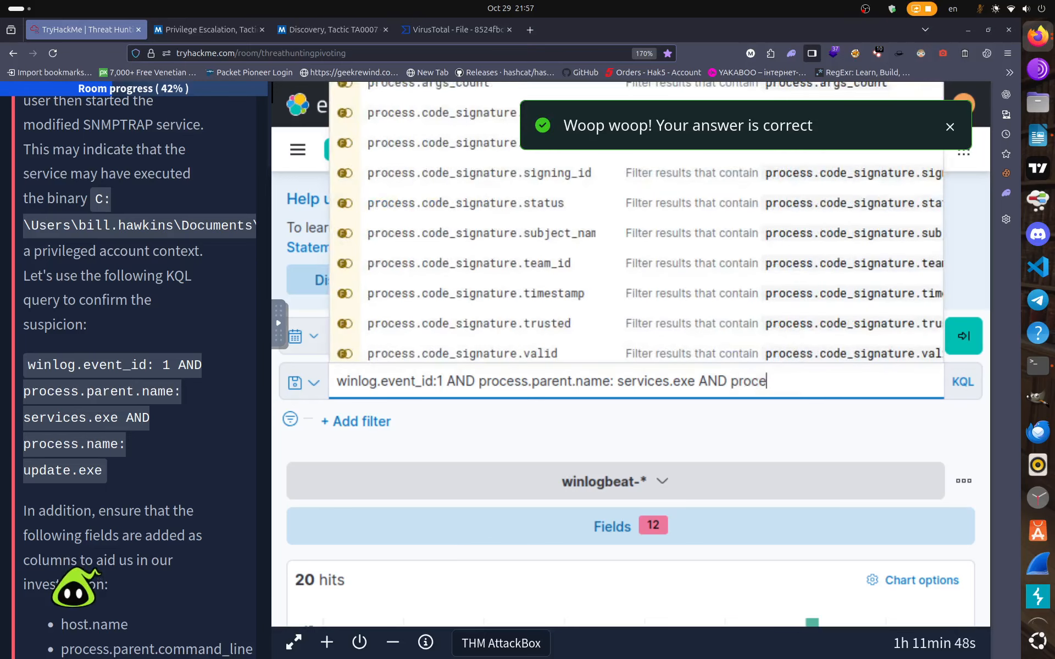
type("ss.name")
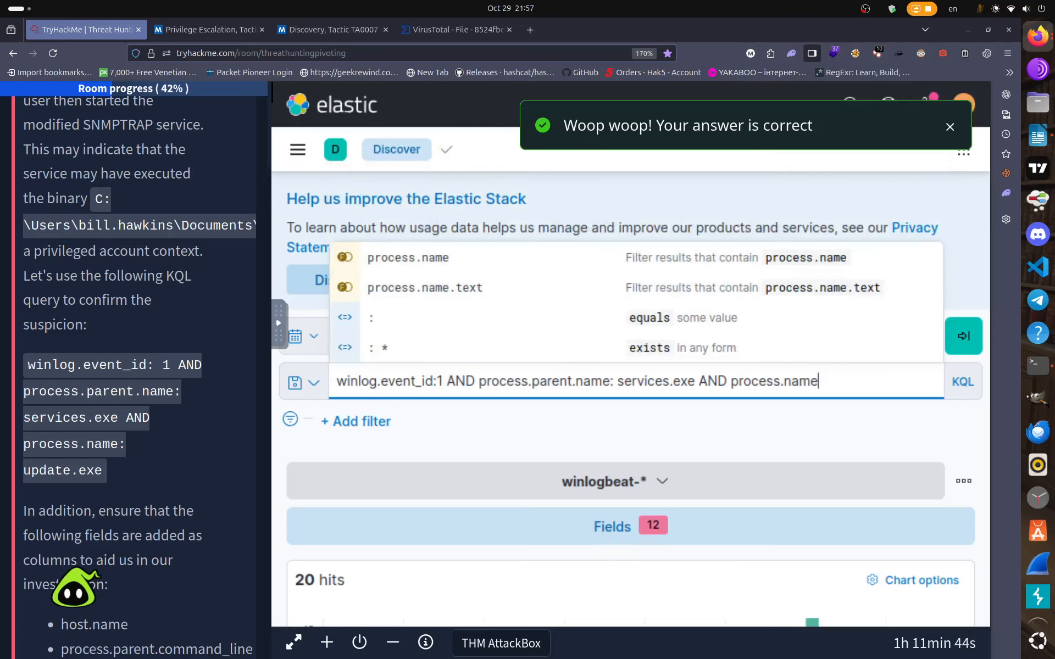
type(":")
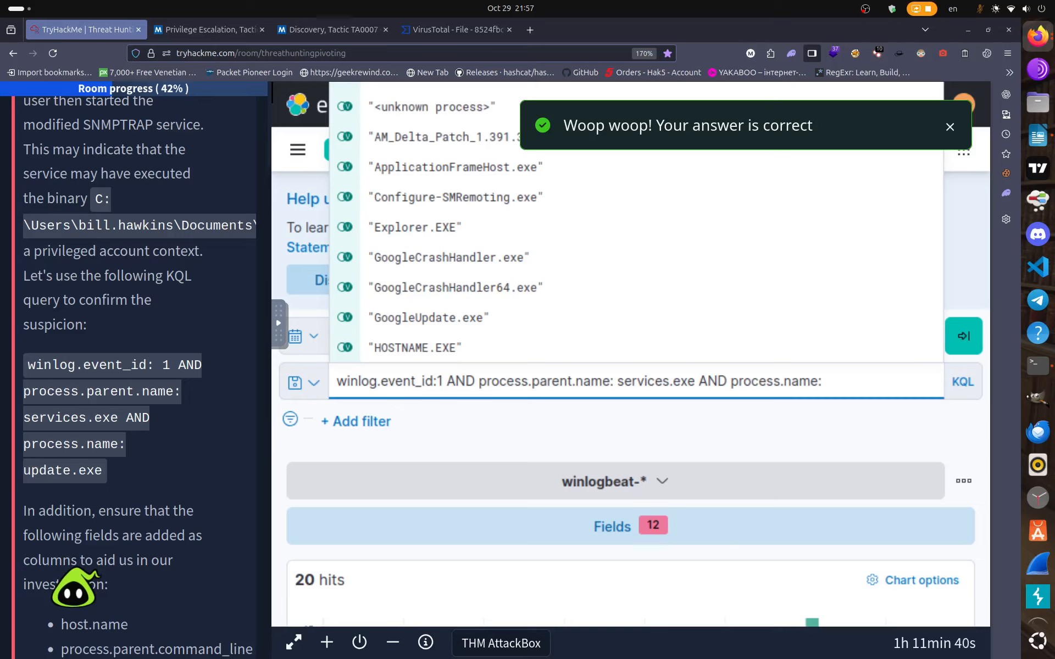
type(" u")
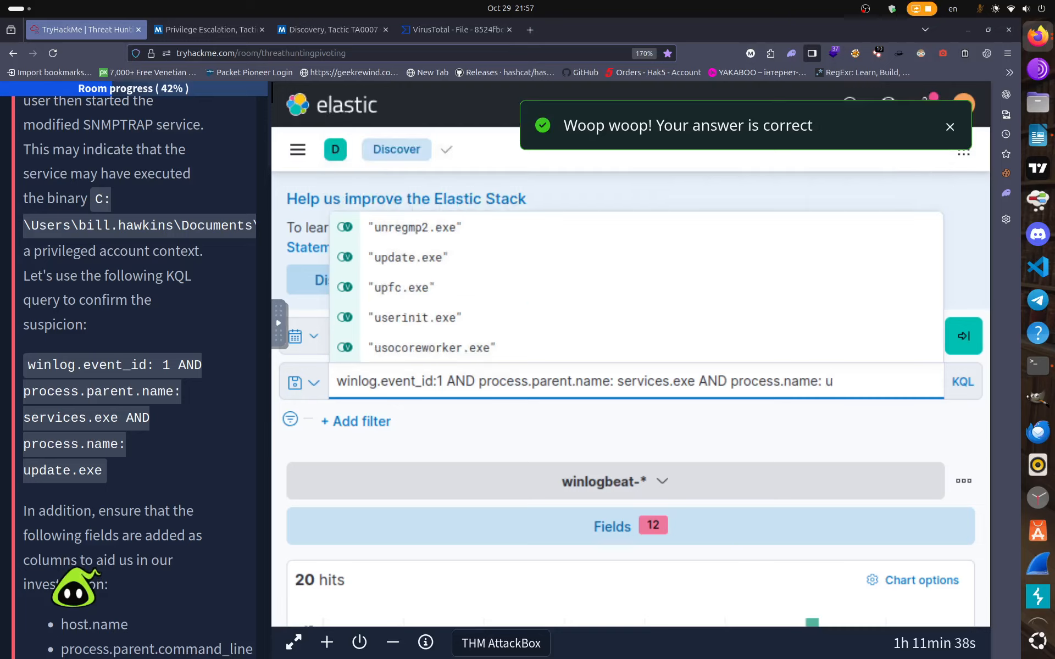
type("p")
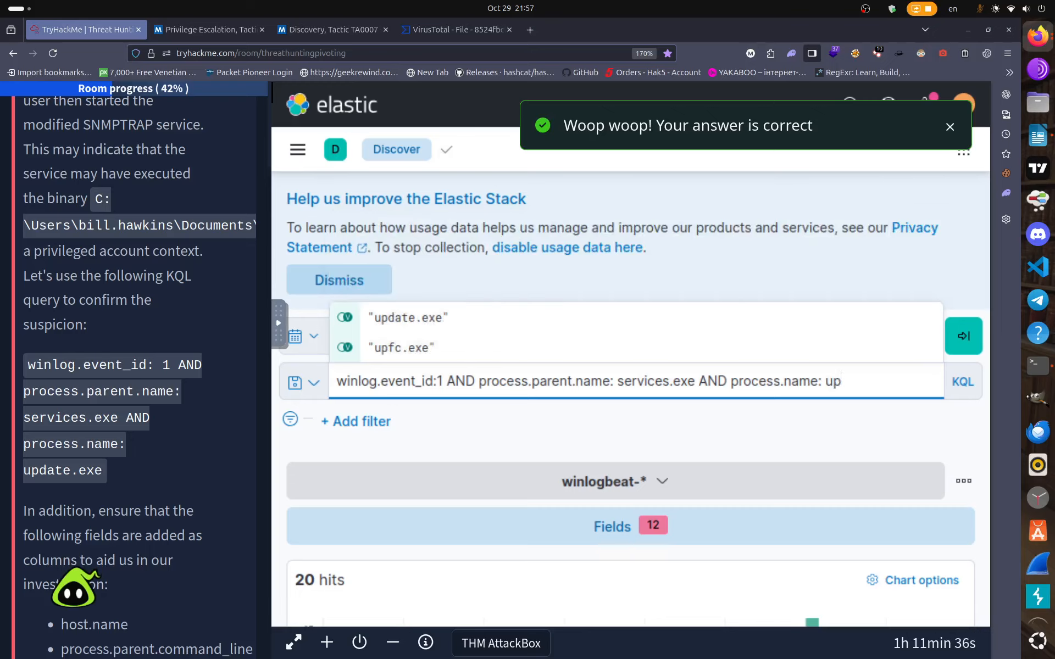
type("date")
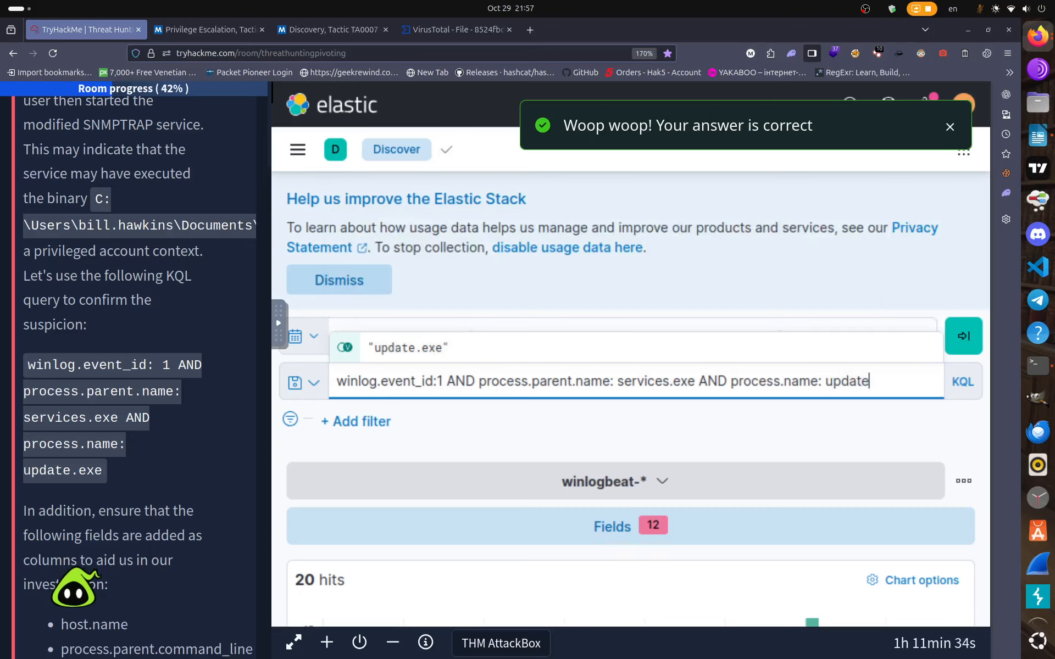
type(".exe")
Run the update.exe process query, narrowing the results from 20 to 5 hits.
key("Return")
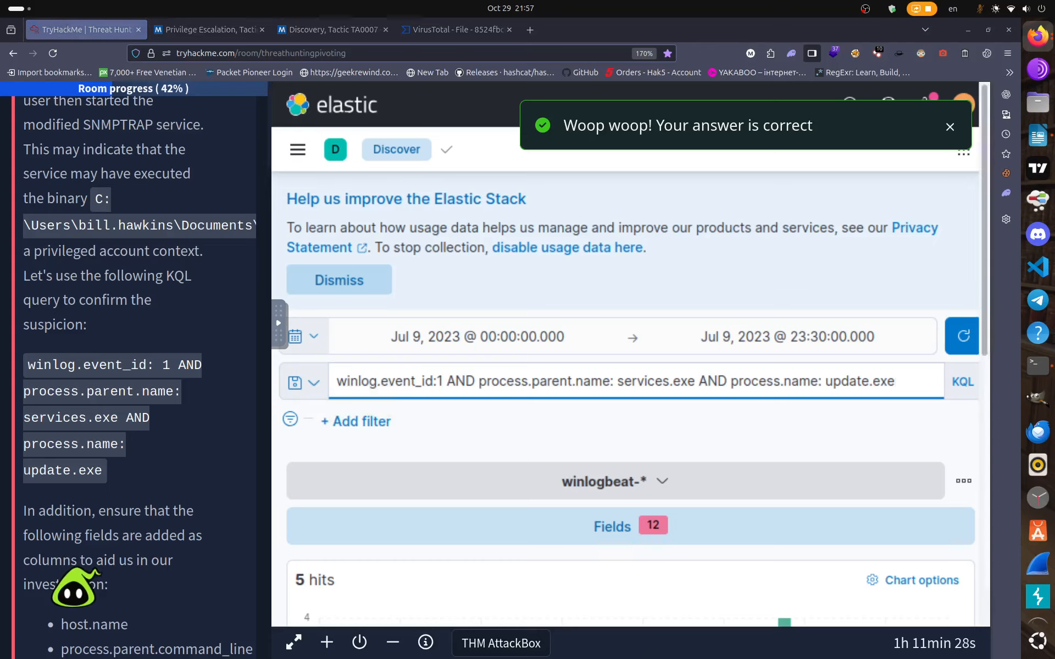
scroll(444, 438, "down", 5)
scroll(80, 483, "down", 5)
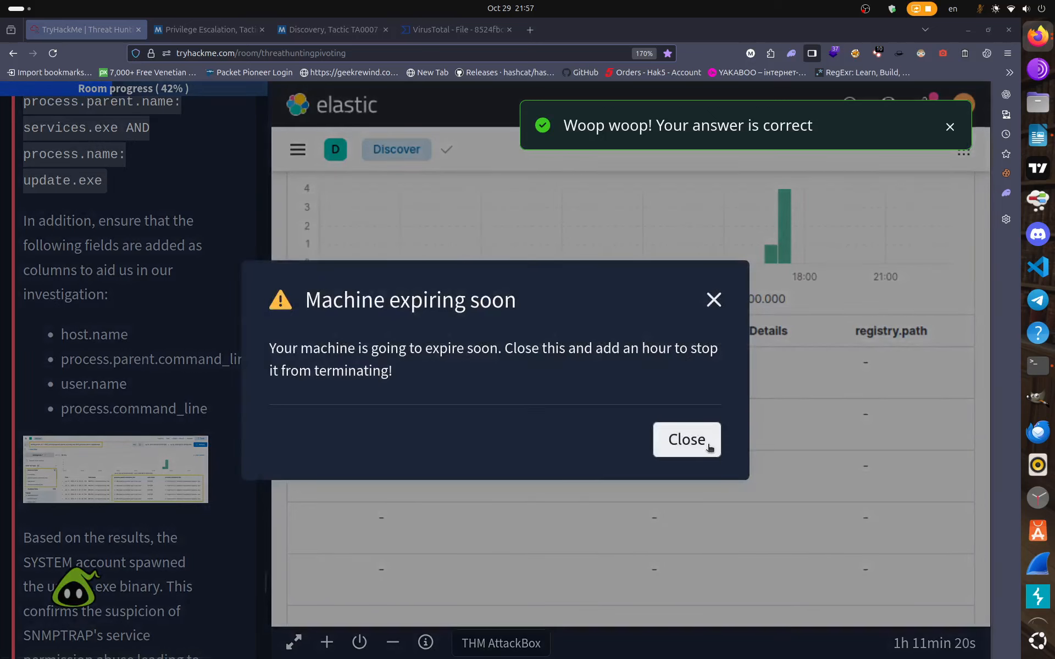
Dismiss the machine-expiring warning and extend the lab machine's time by one hour.
left_click(705, 448)
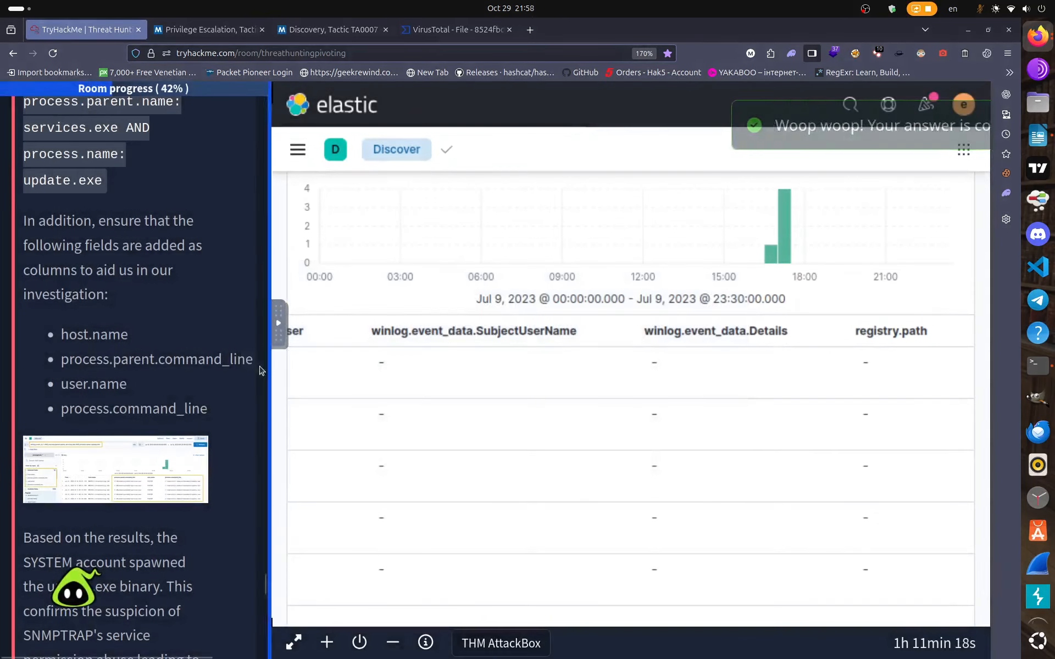
scroll(218, 337, "up", 15)
scroll(218, 337, "up", 15)
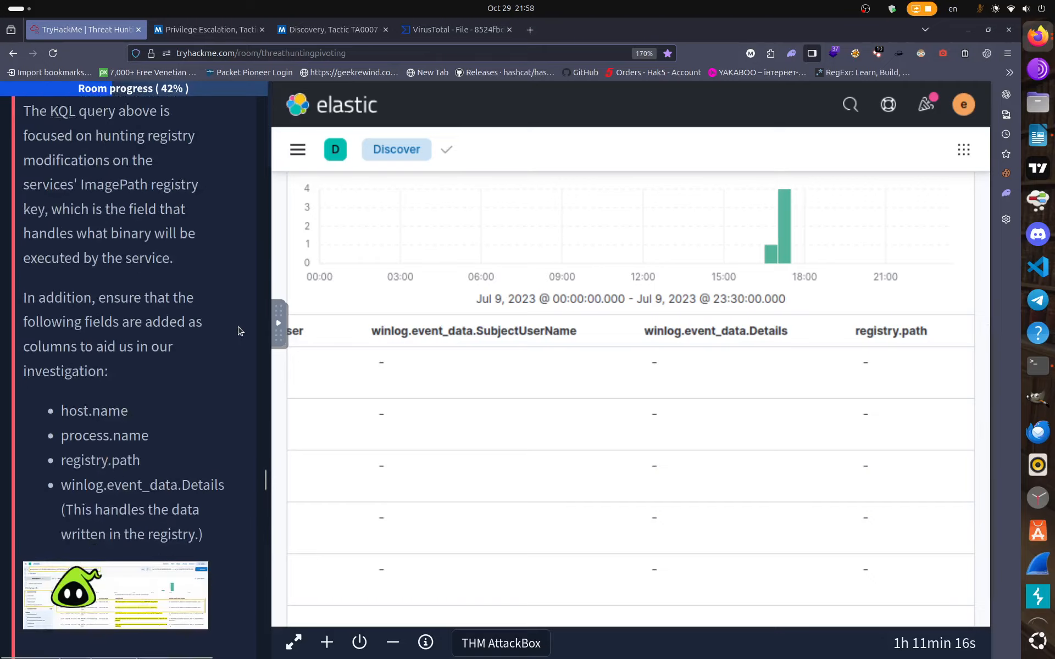
scroll(249, 328, "up", 15)
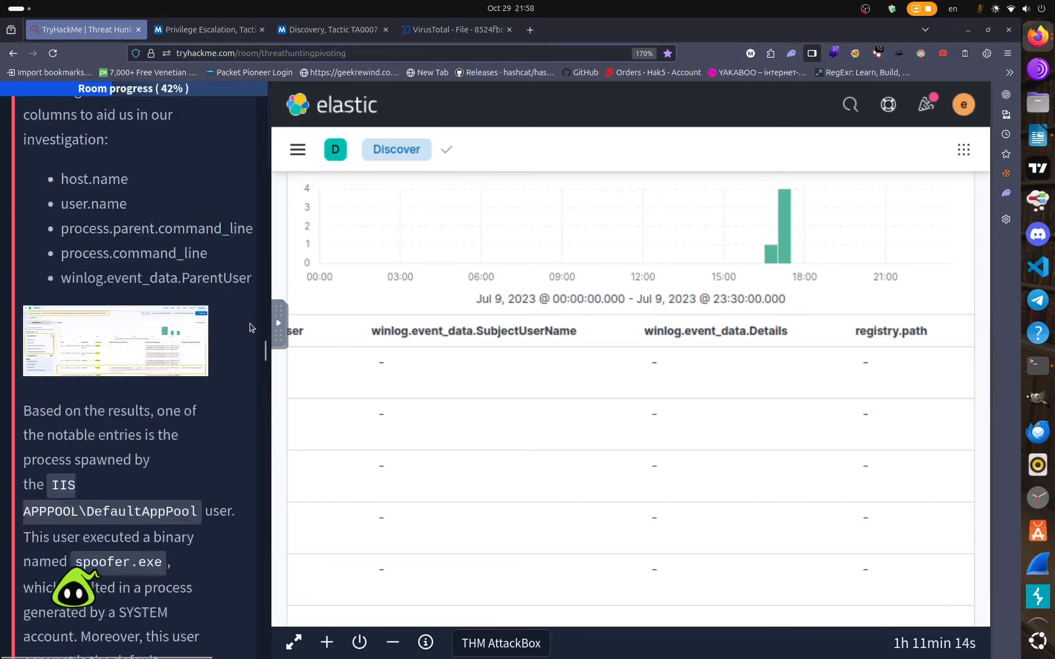
scroll(250, 328, "up", 5)
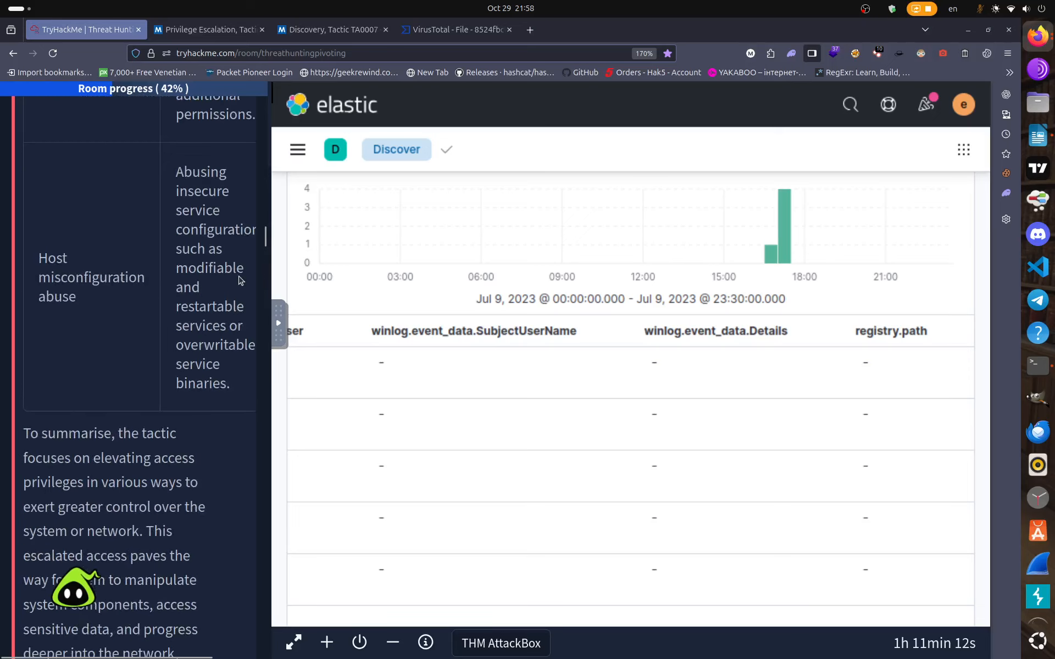
left_click_drag(264, 237, 265, 118)
left_click(159, 496)
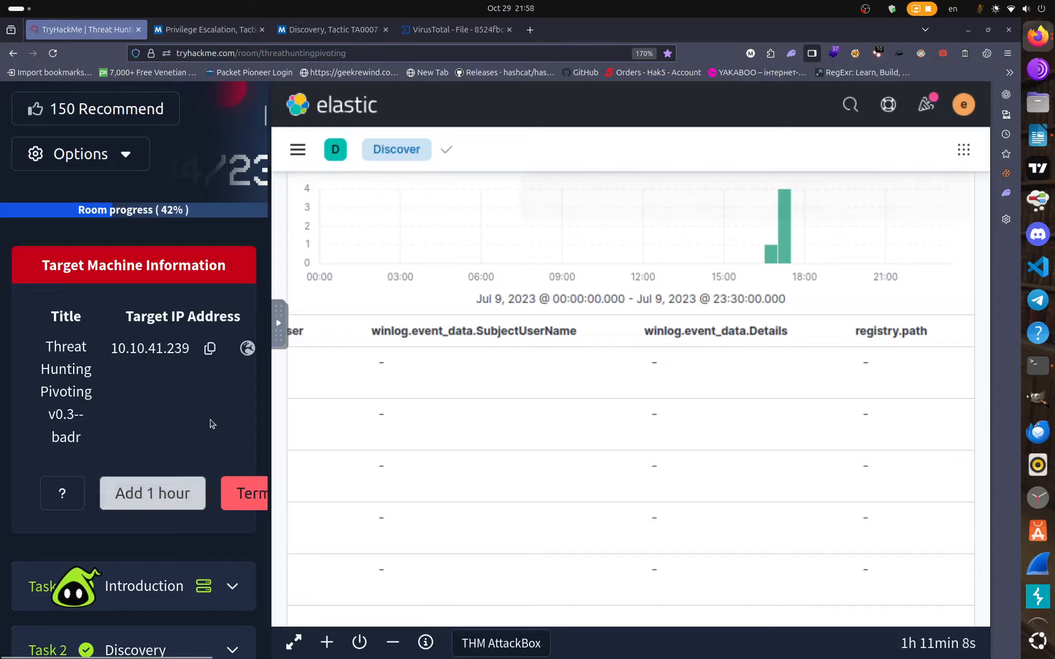
left_click_drag(263, 119, 268, 626)
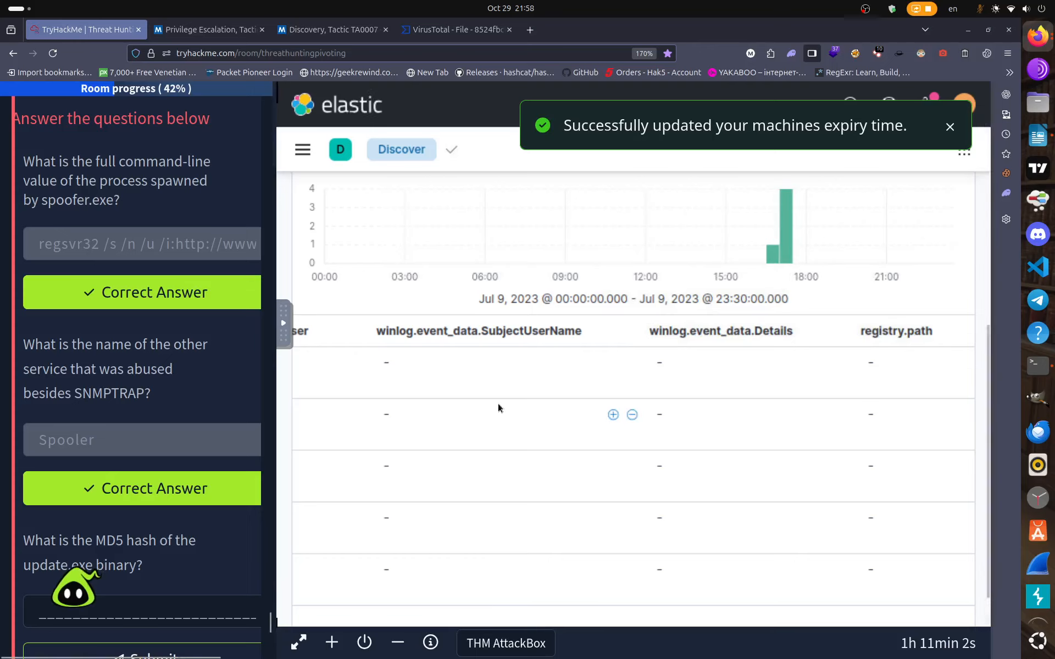
scroll(498, 404, "up", 8)
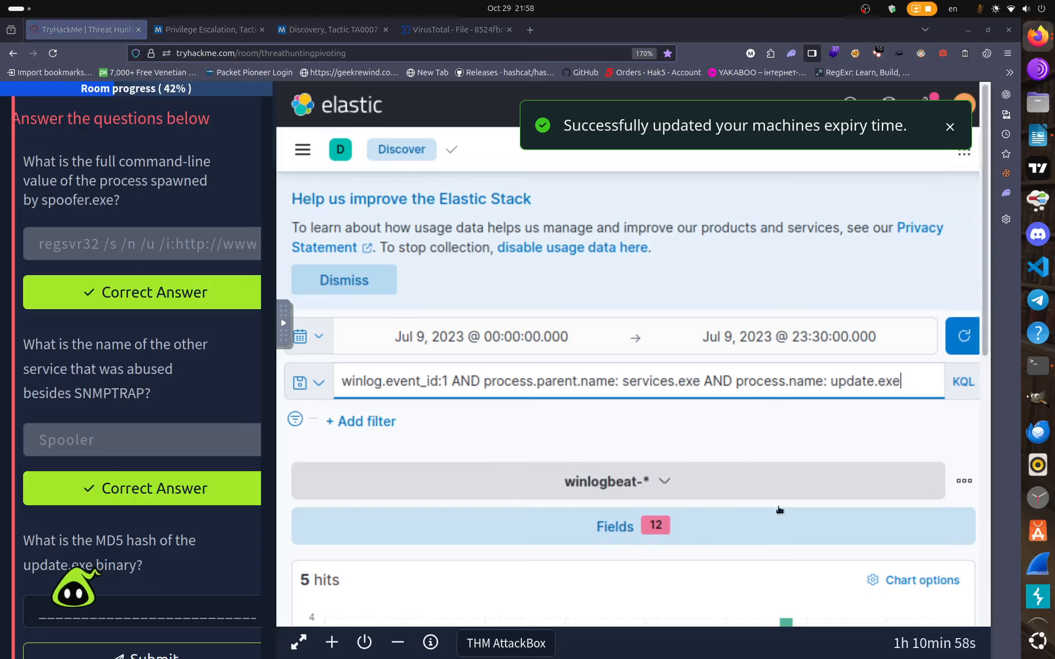
scroll(735, 506, "down", 8)
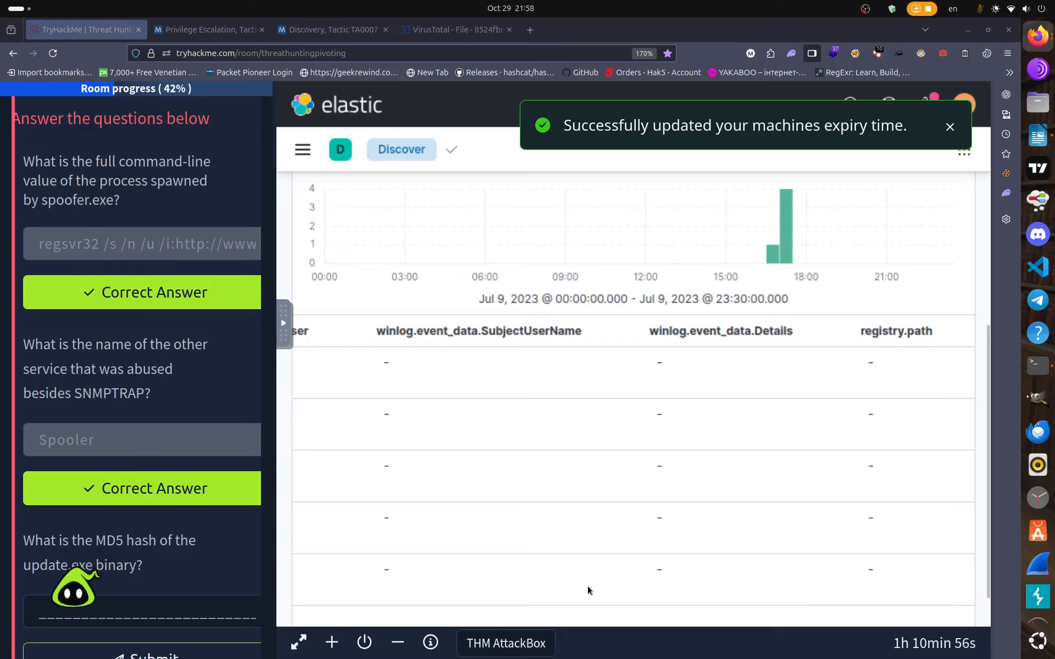
scroll(624, 573, "down", 2)
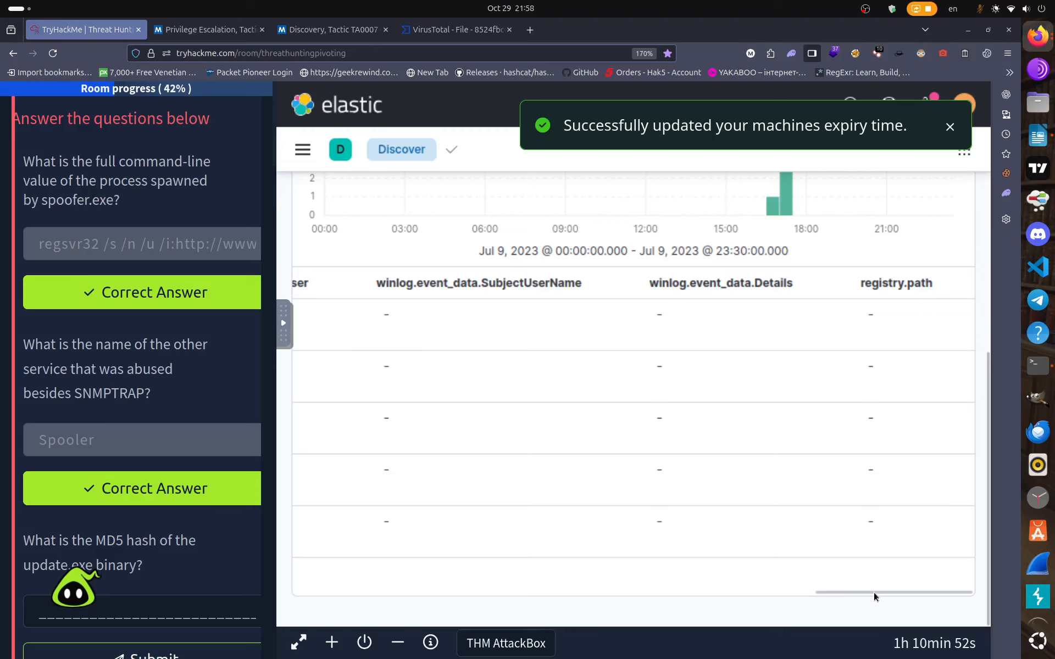
Scroll the table back to show the five update.exe hits' time, user and host columns.
left_click_drag(873, 593, 315, 569)
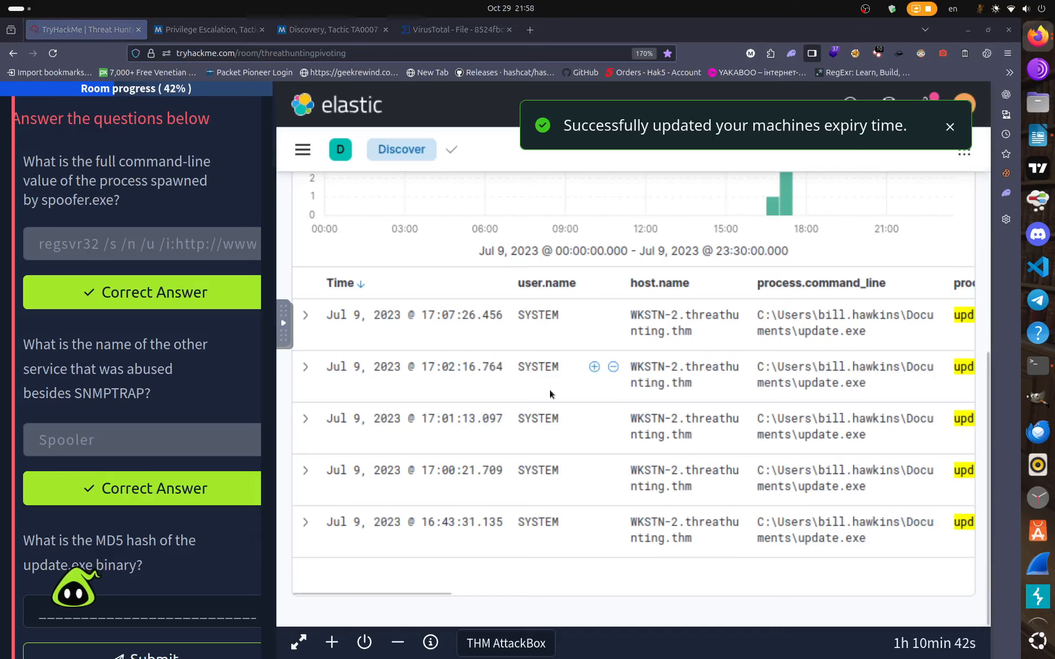
scroll(549, 393, "up", 4)
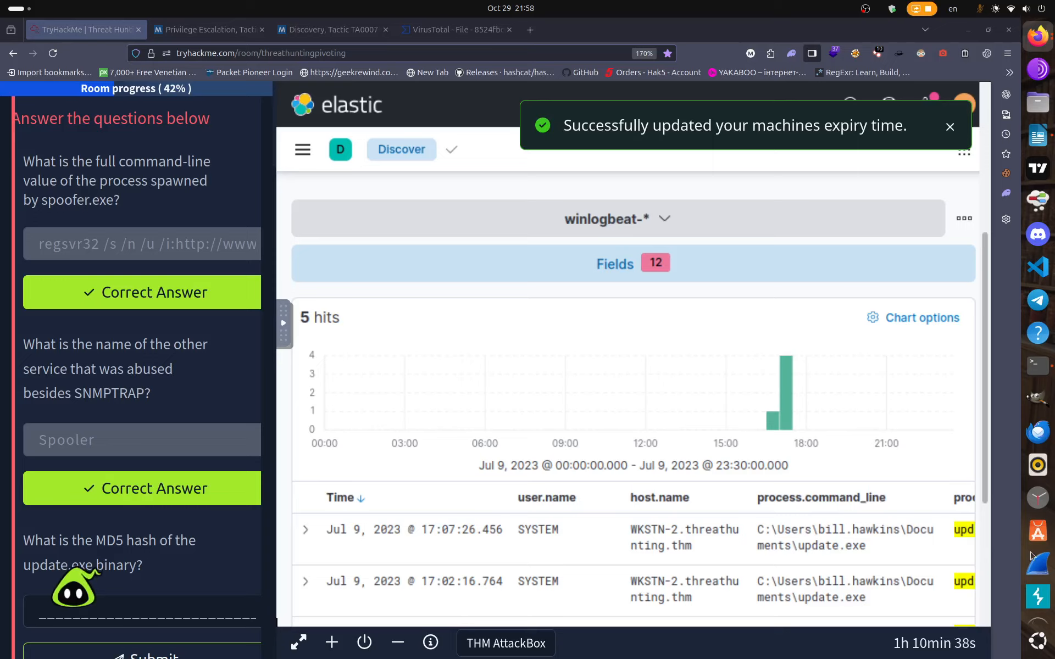
Expand the latest update.exe event and browse through its document fields.
left_click(304, 530)
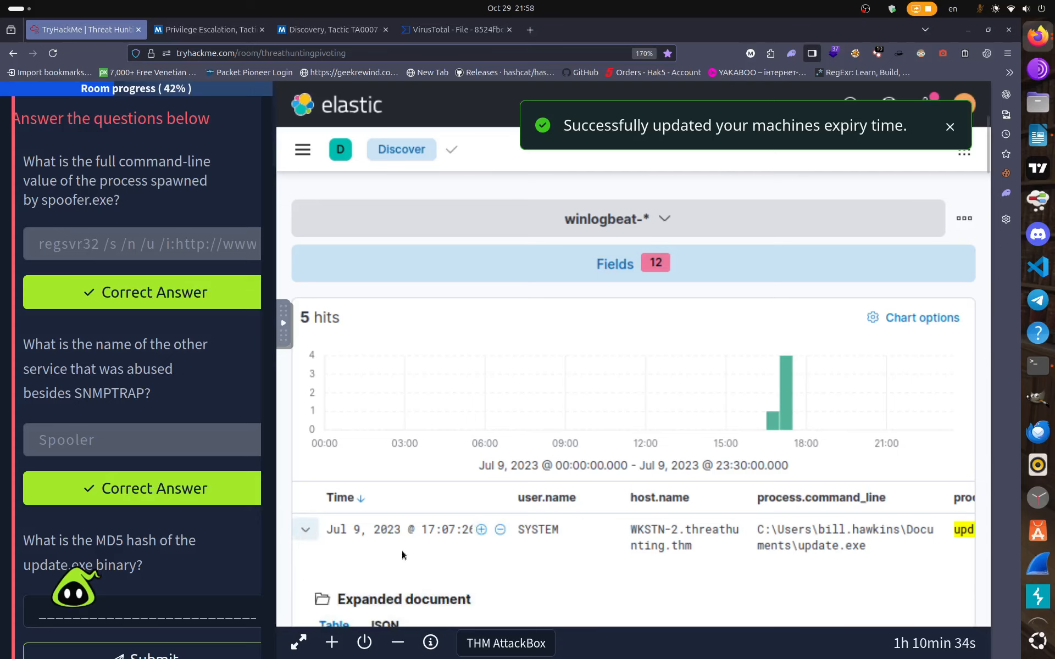
scroll(401, 551, "down", 4)
scroll(401, 550, "down", 10)
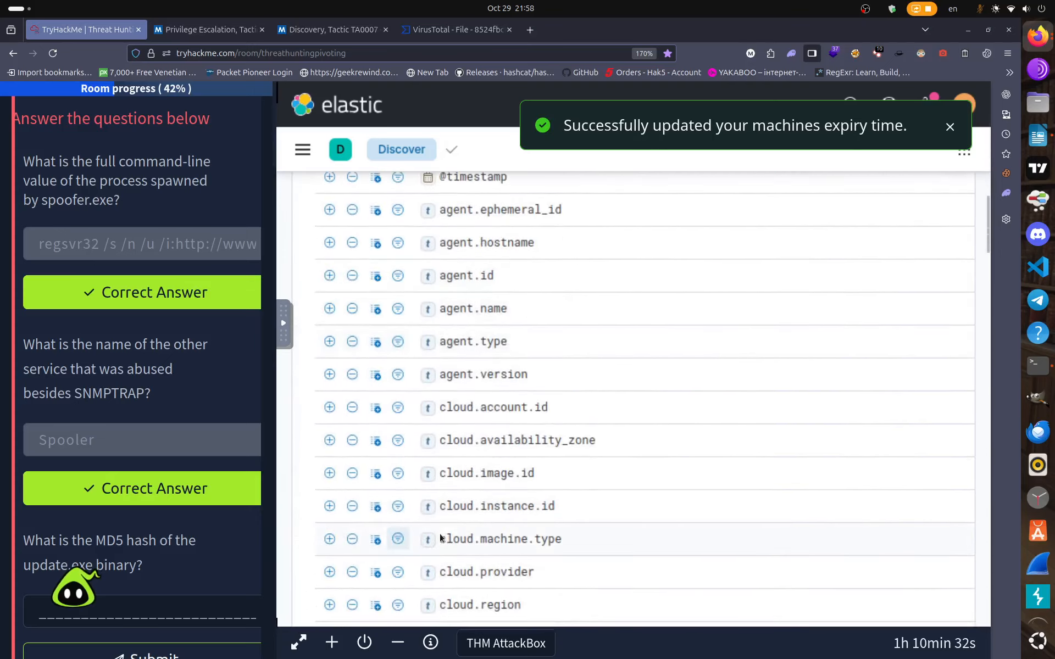
scroll(440, 533, "down", 14)
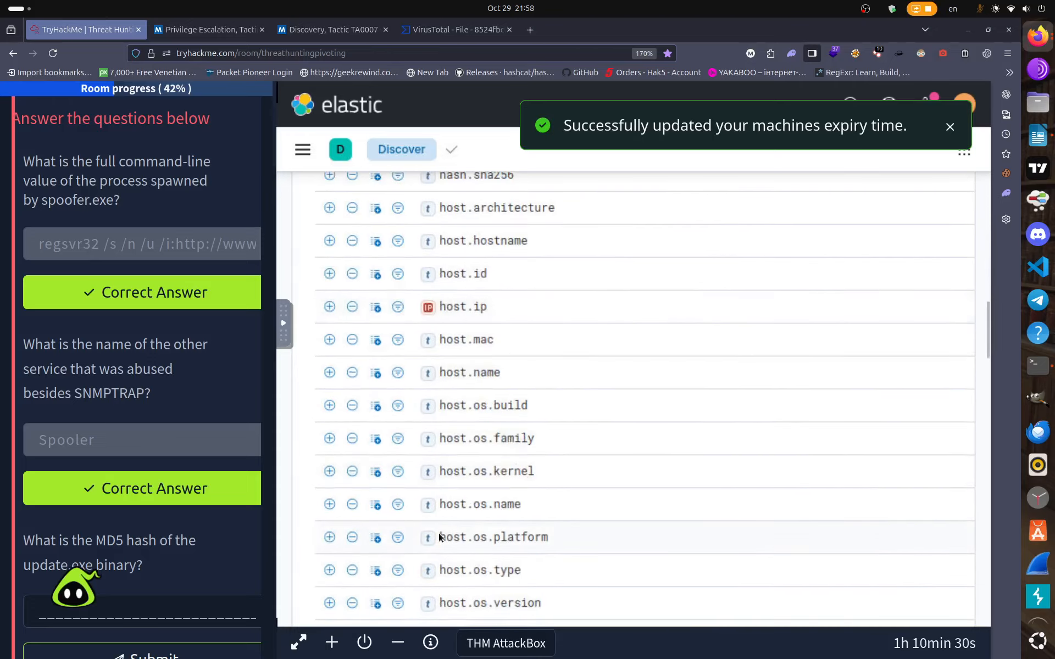
scroll(469, 347, "up", 2)
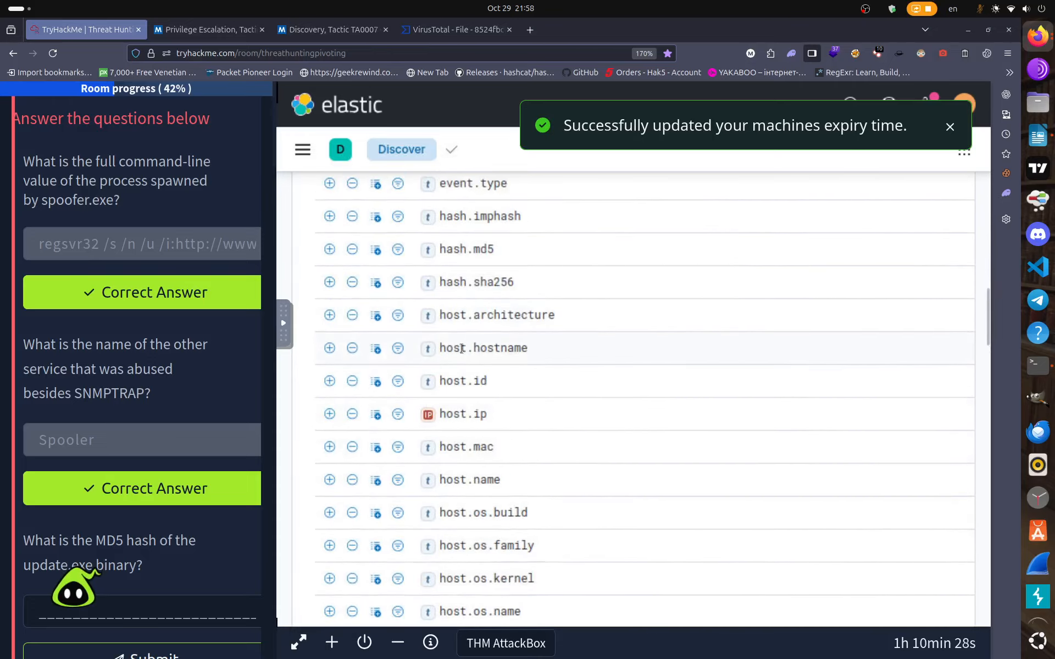
scroll(483, 500, "down", 15)
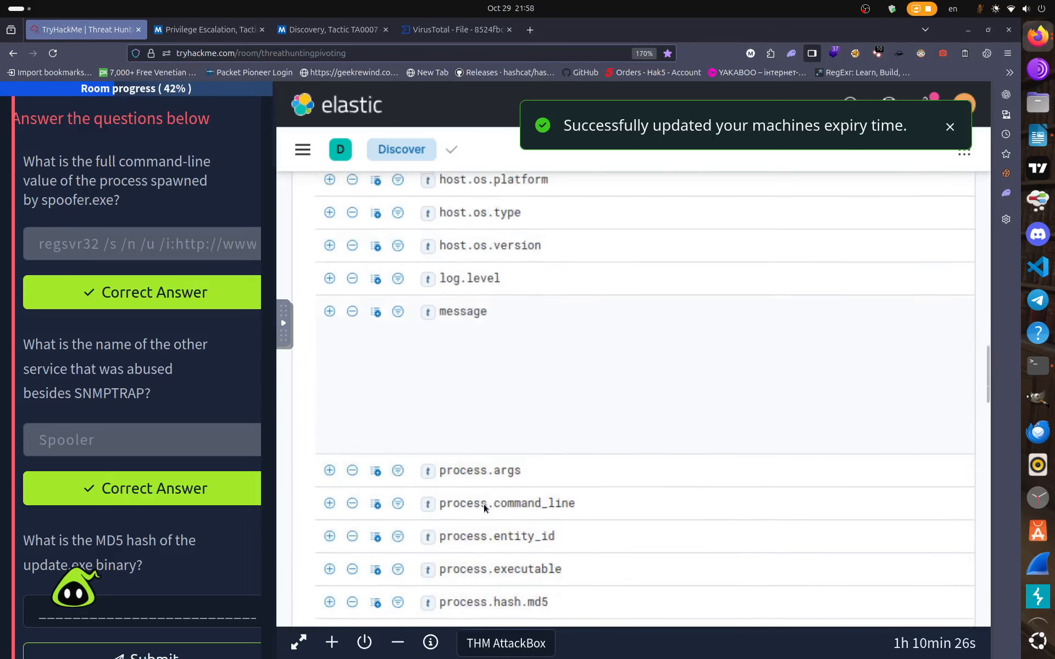
scroll(487, 521, "down", 15)
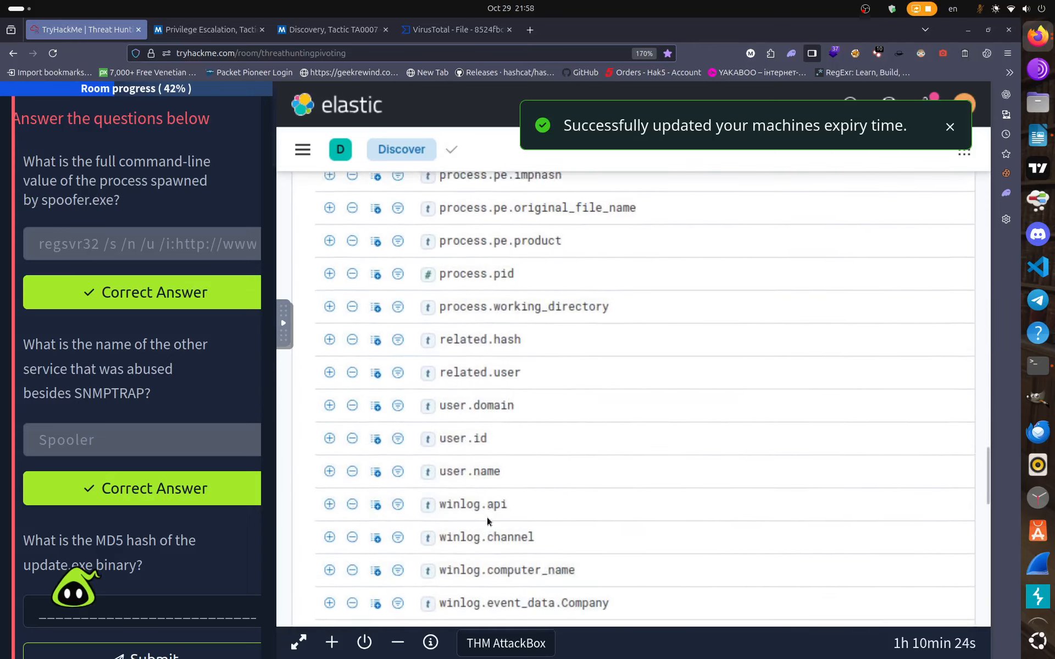
scroll(486, 520, "down", 10)
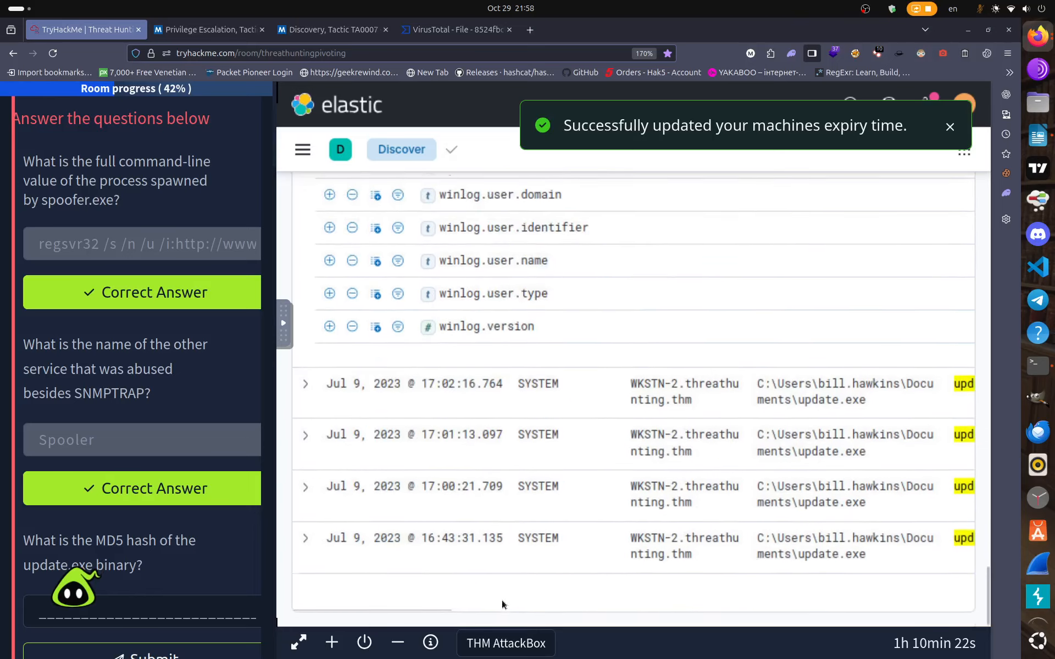
left_click_drag(436, 592, 503, 592)
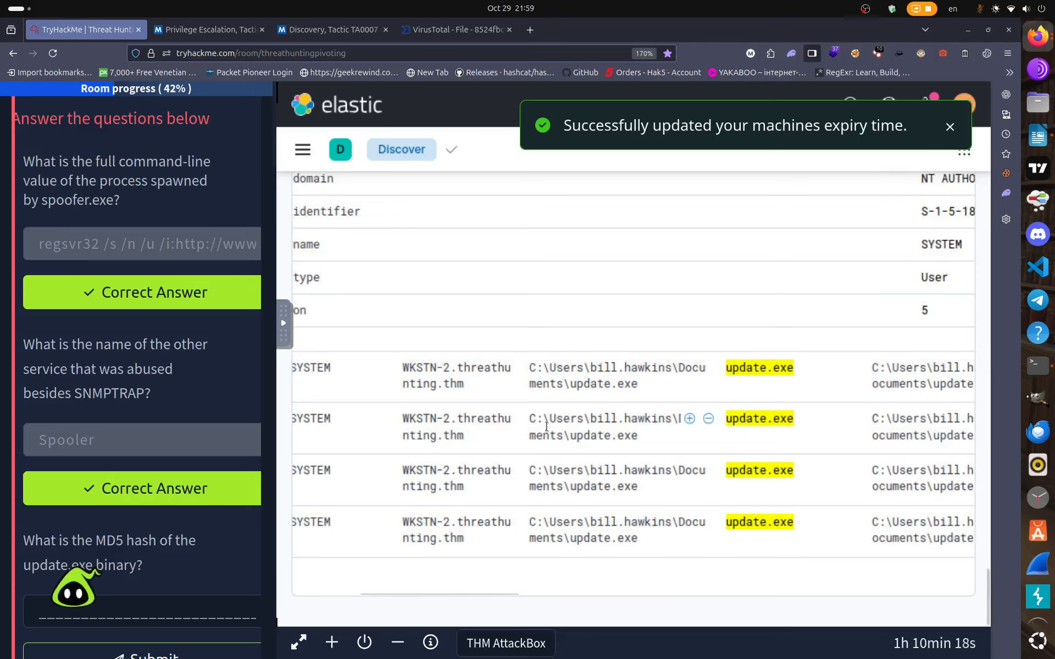
scroll(546, 425, "up", 10)
scroll(546, 431, "up", 5)
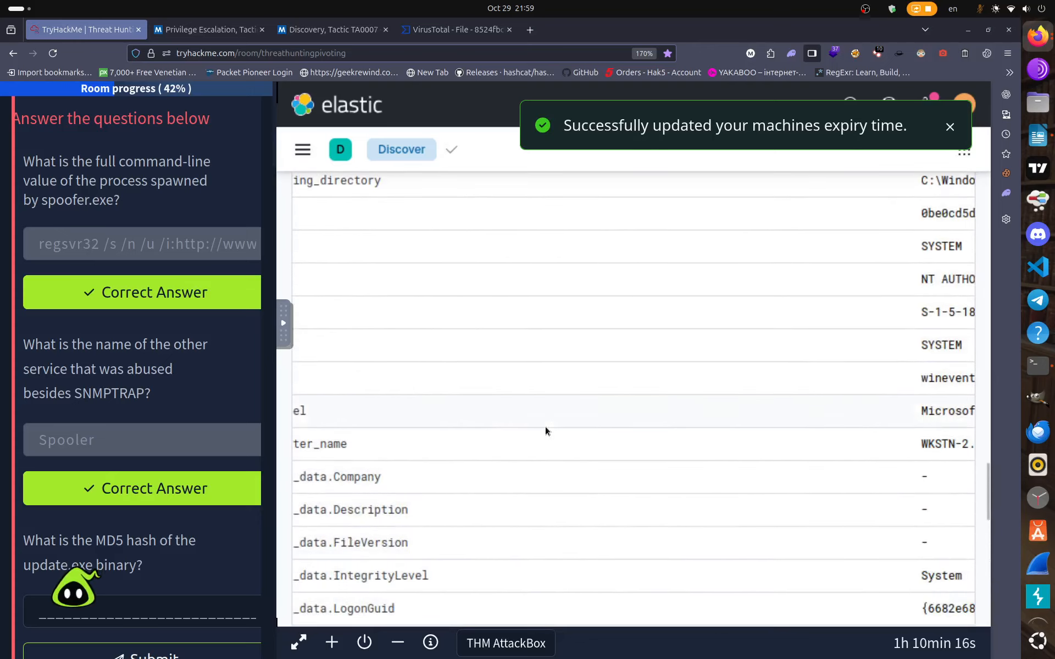
scroll(545, 427, "up", 2)
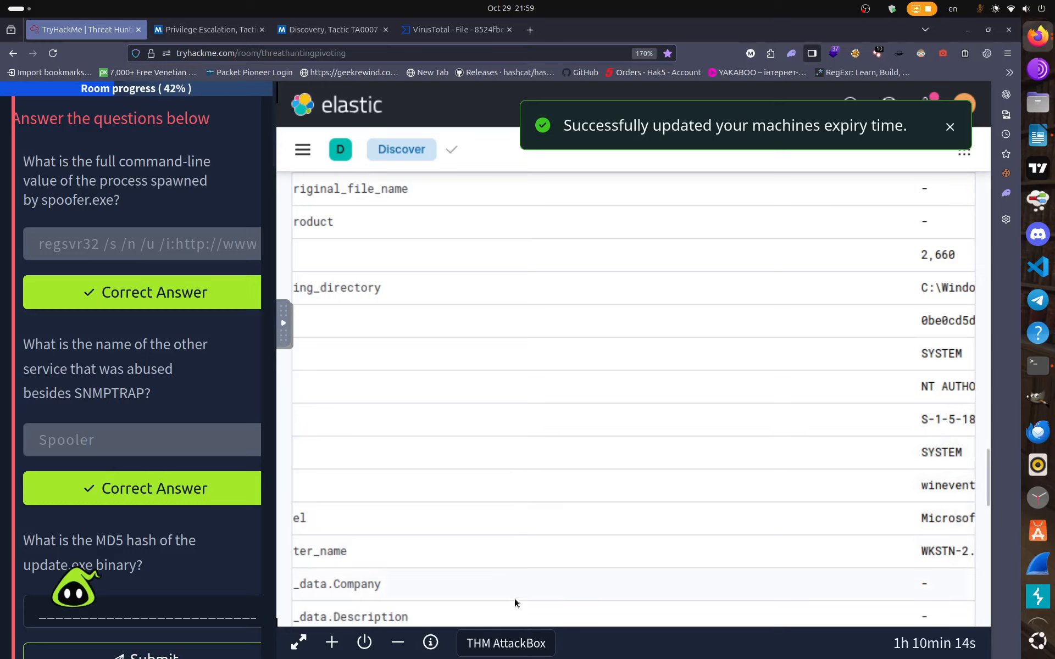
scroll(517, 516, "up", 6)
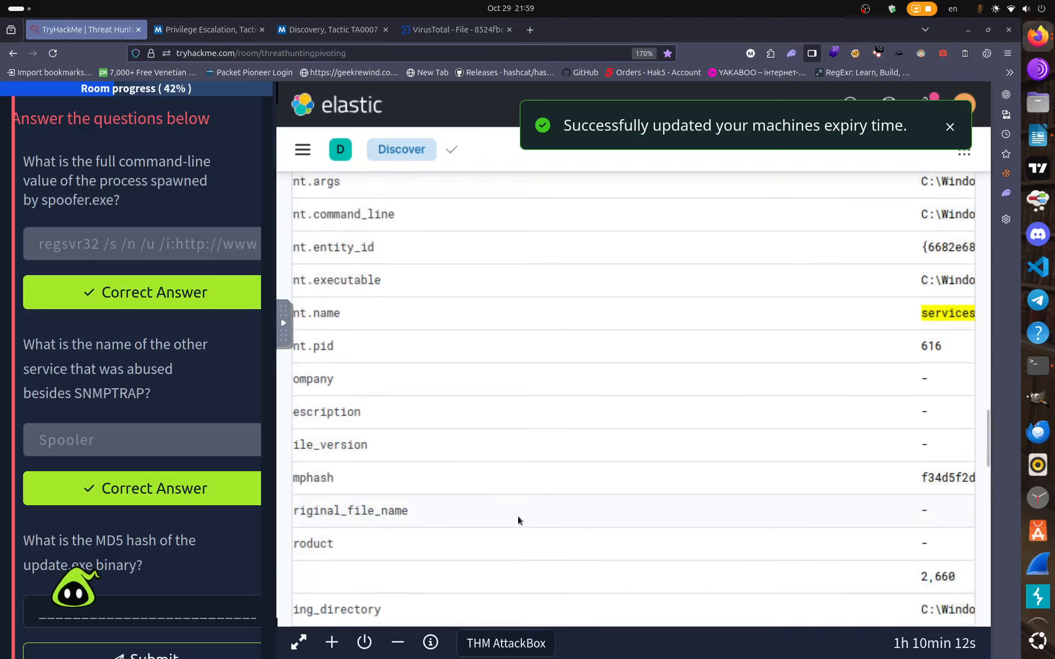
scroll(517, 515, "up", 2)
scroll(517, 516, "up", 7)
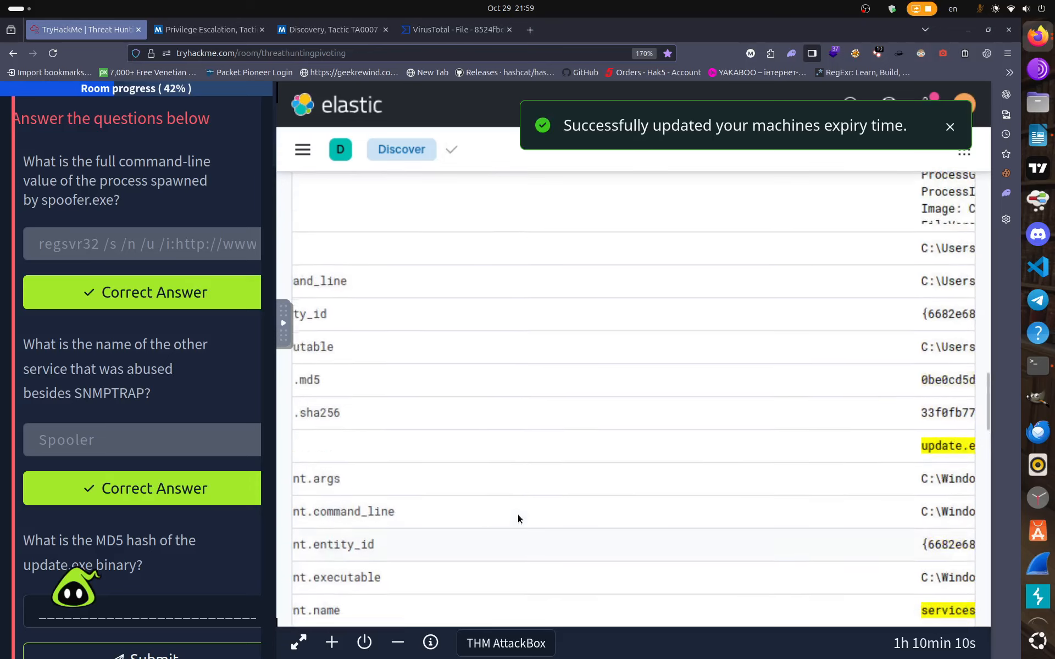
scroll(518, 515, "up", 12)
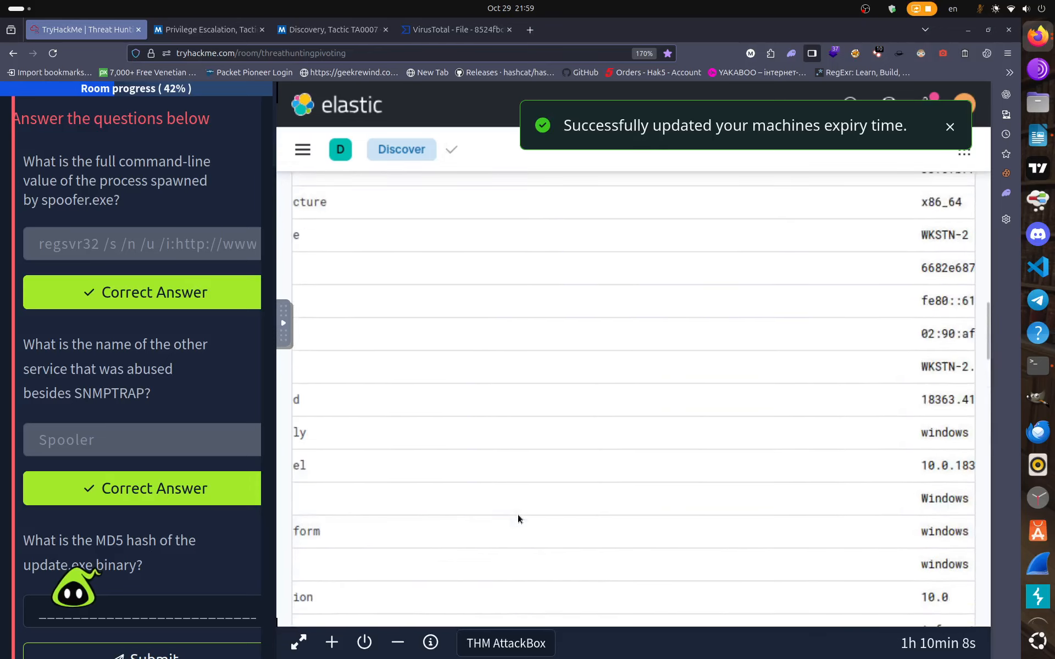
Locate the hash.md5 field showing 0be0cd5d0f361be812e4eec615b9b5c4 in the expanded document.
scroll(716, 446, "down", 6)
scroll(716, 446, "down", 8)
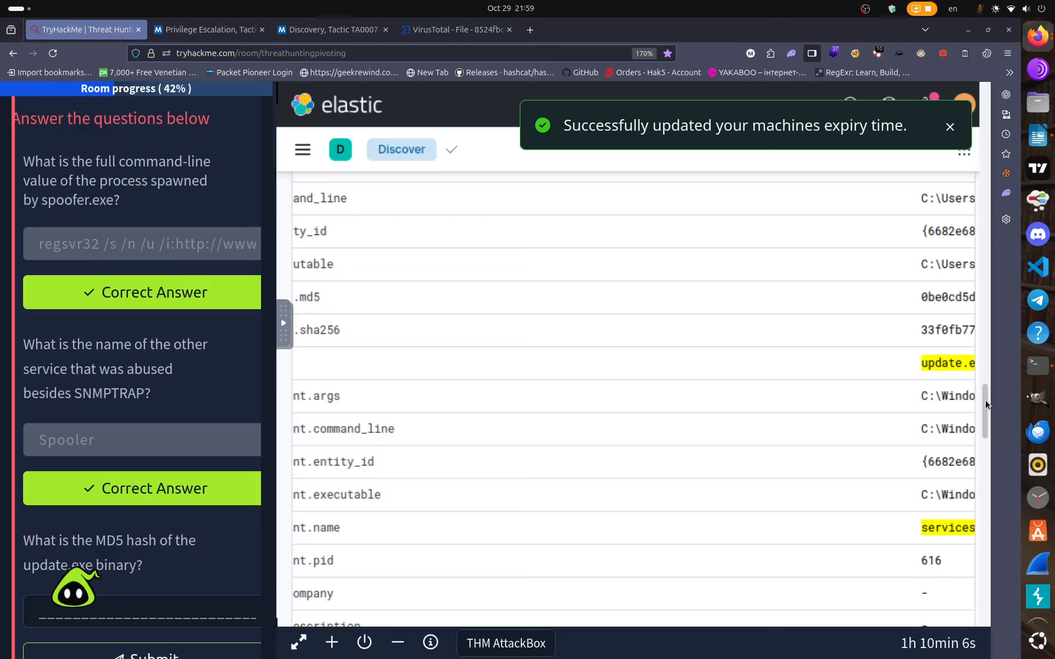
scroll(963, 561, "down", 10)
scroll(962, 561, "down", 5)
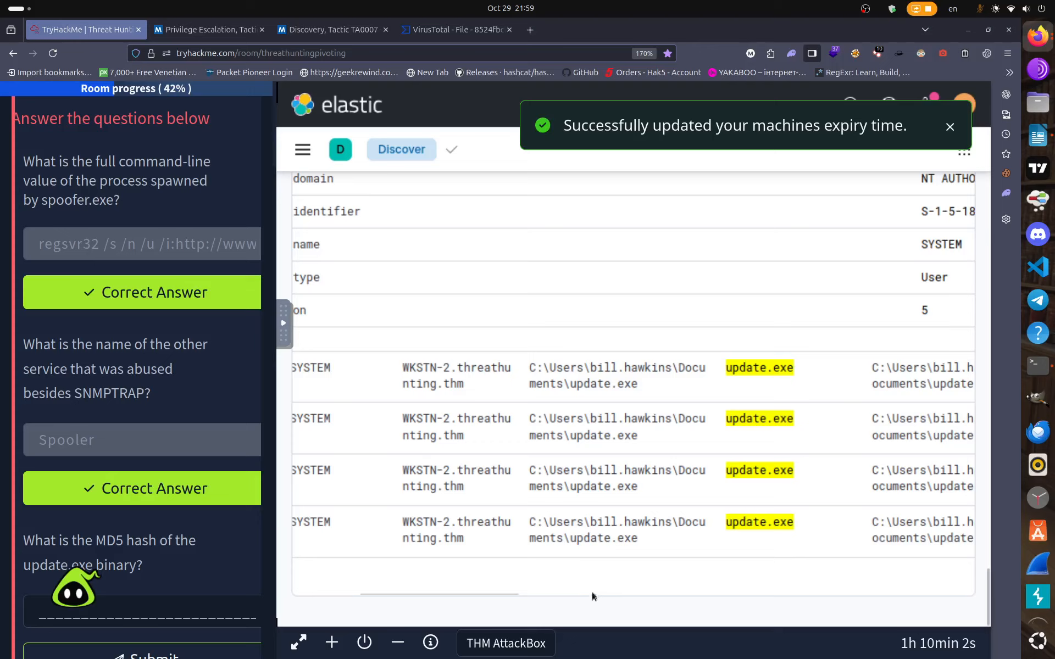
left_click_drag(450, 593, 410, 592)
scroll(427, 567, "up", 5)
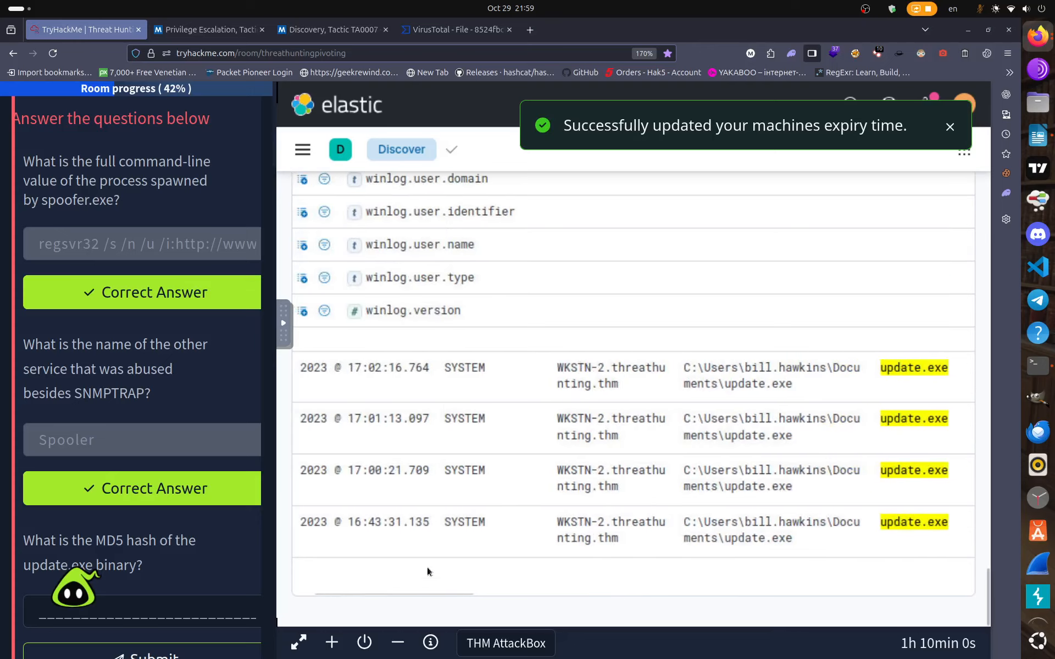
scroll(465, 500, "up", 10)
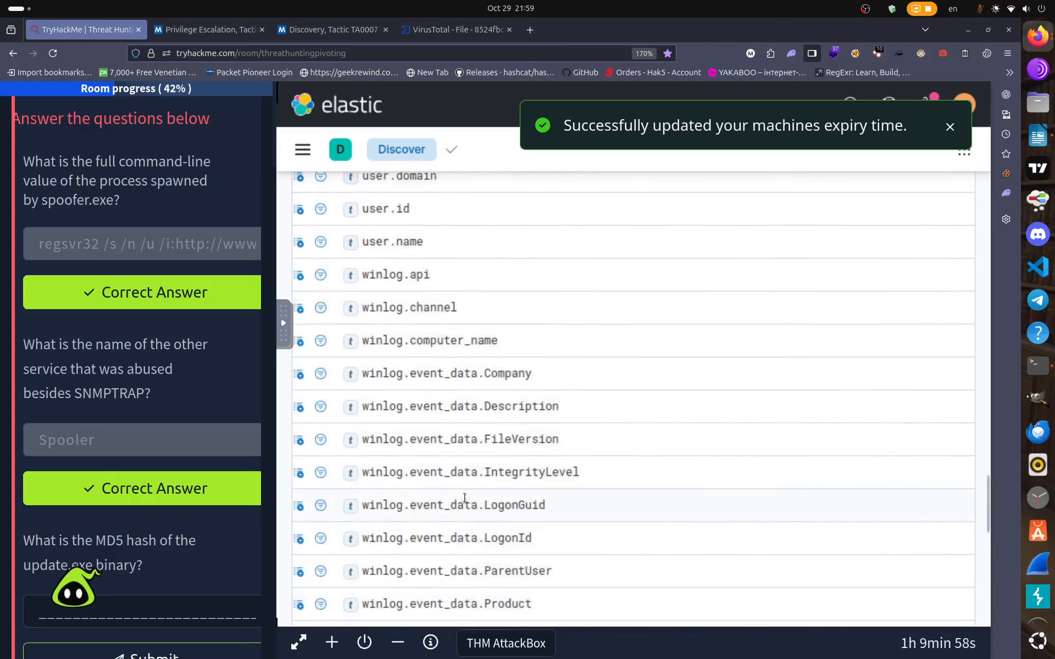
scroll(431, 367, "up", 5)
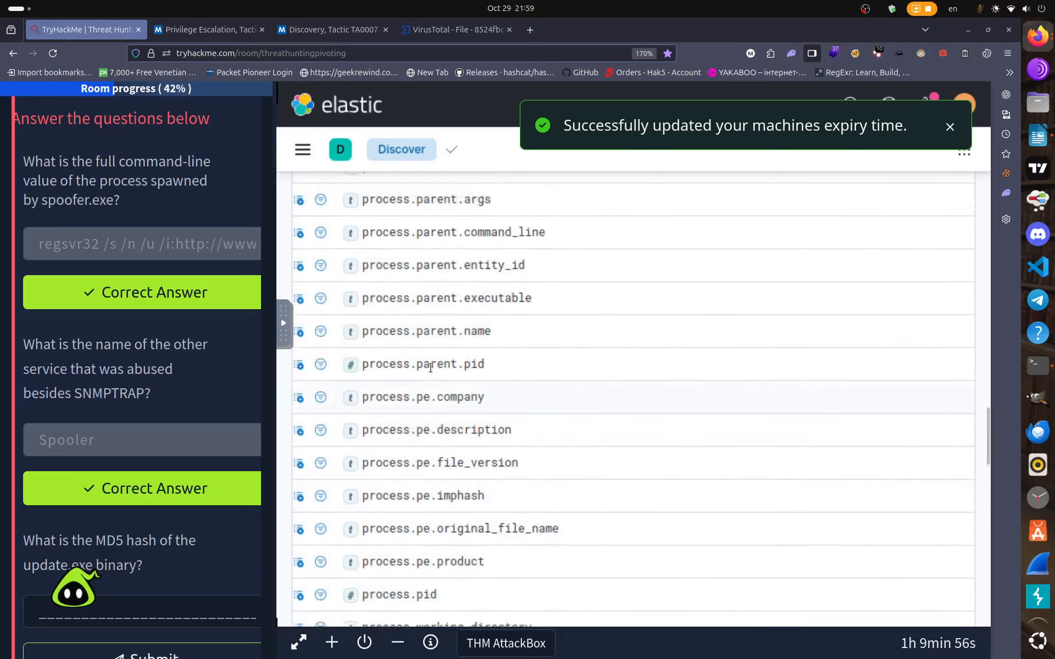
scroll(430, 367, "up", 5)
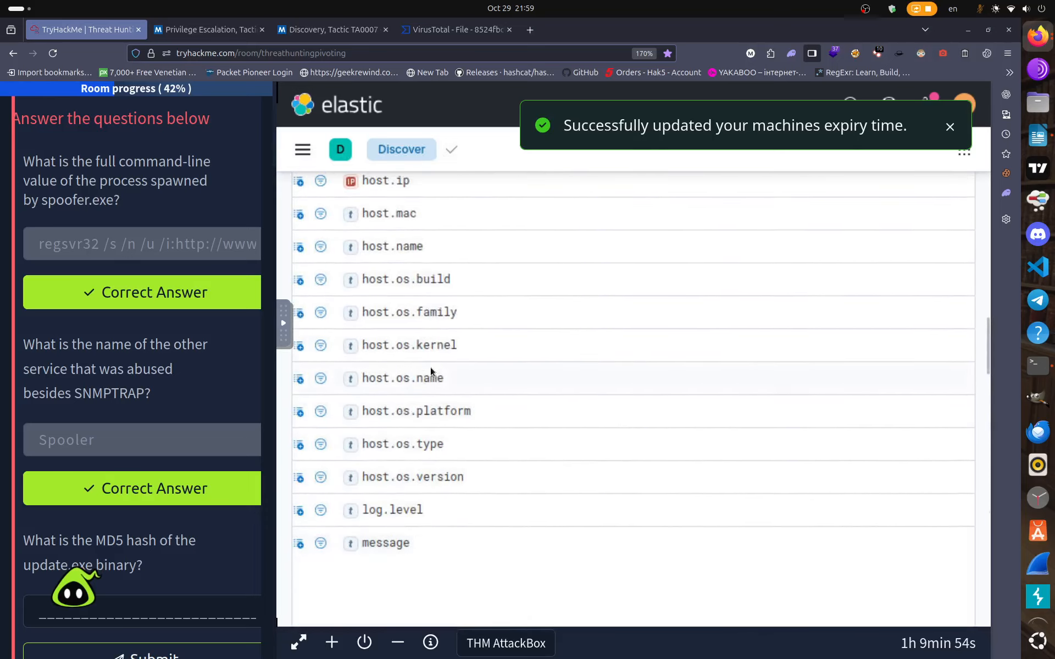
scroll(430, 367, "up", 5)
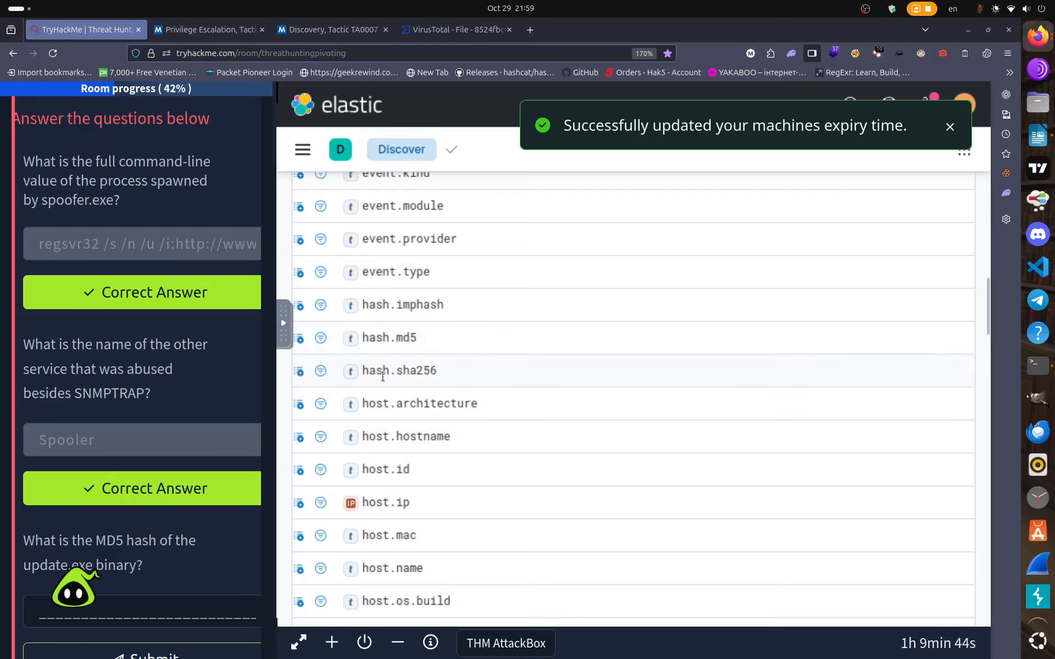
scroll(379, 376, "right", 2)
scroll(446, 331, "right", 15)
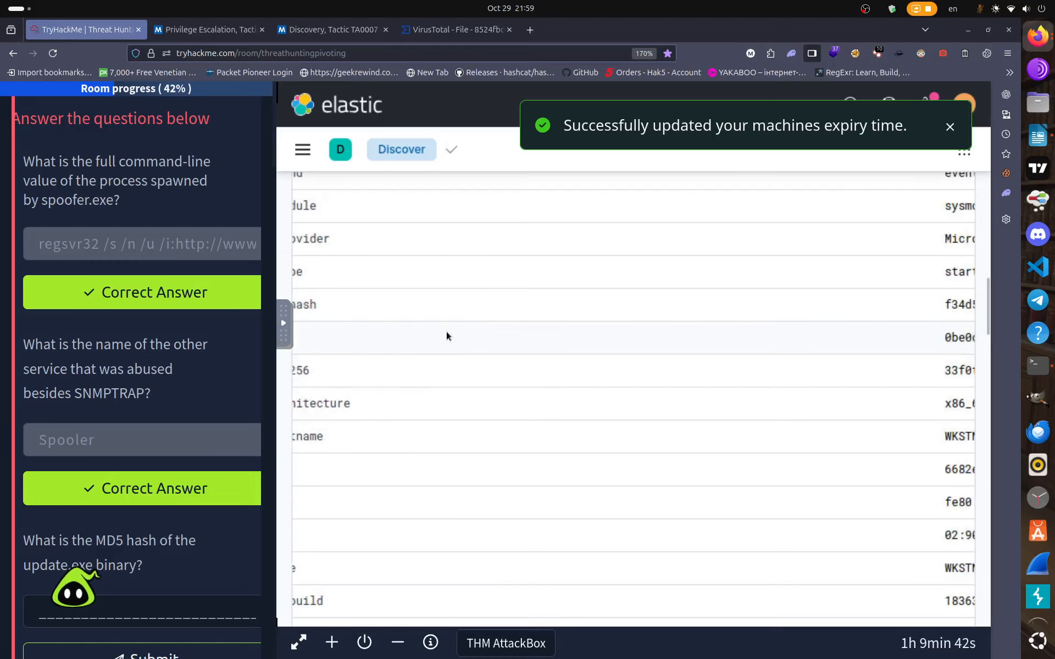
scroll(432, 332, "left", 15)
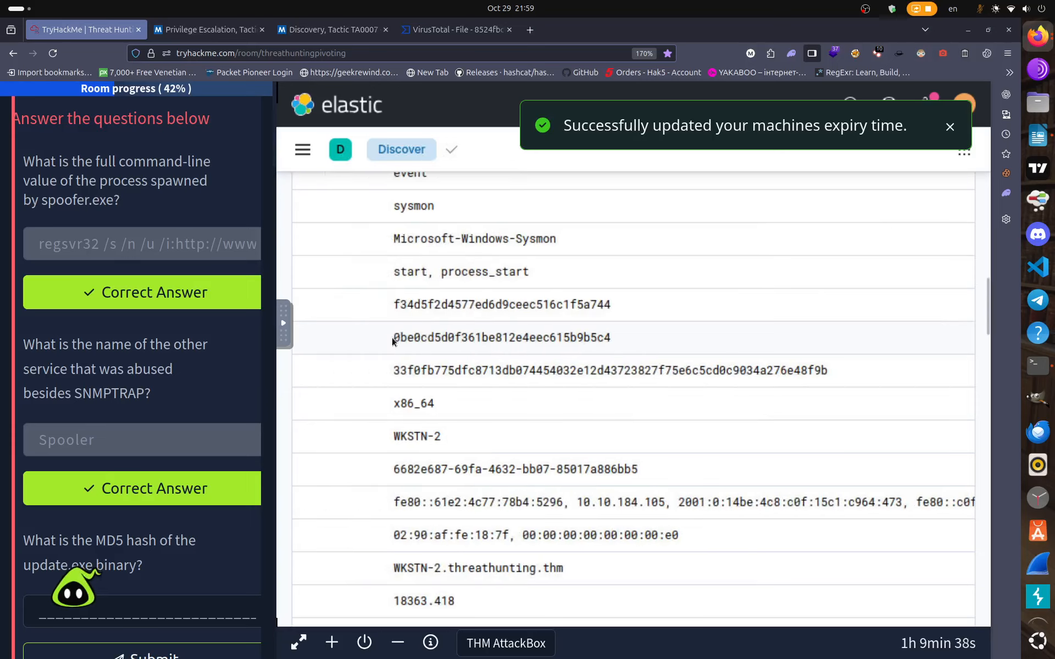
Copy the hash.md5 value and submit it as the update.exe MD5 answer.
left_click_drag(393, 337, 615, 341)
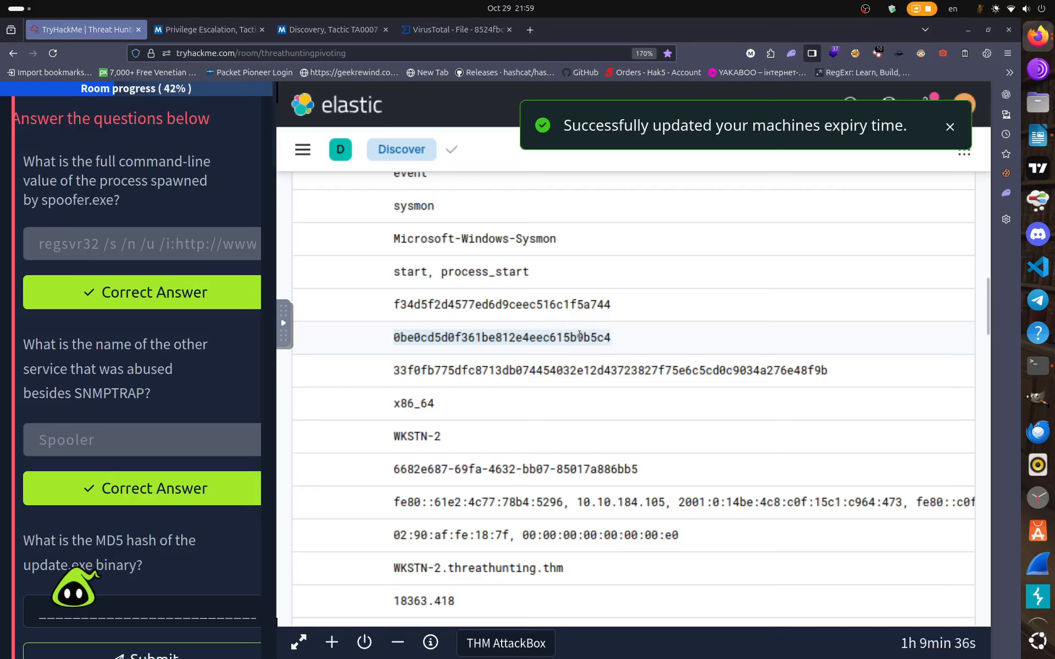
right_click(580, 335)
left_click(615, 351)
scroll(2, 469, "down", 4)
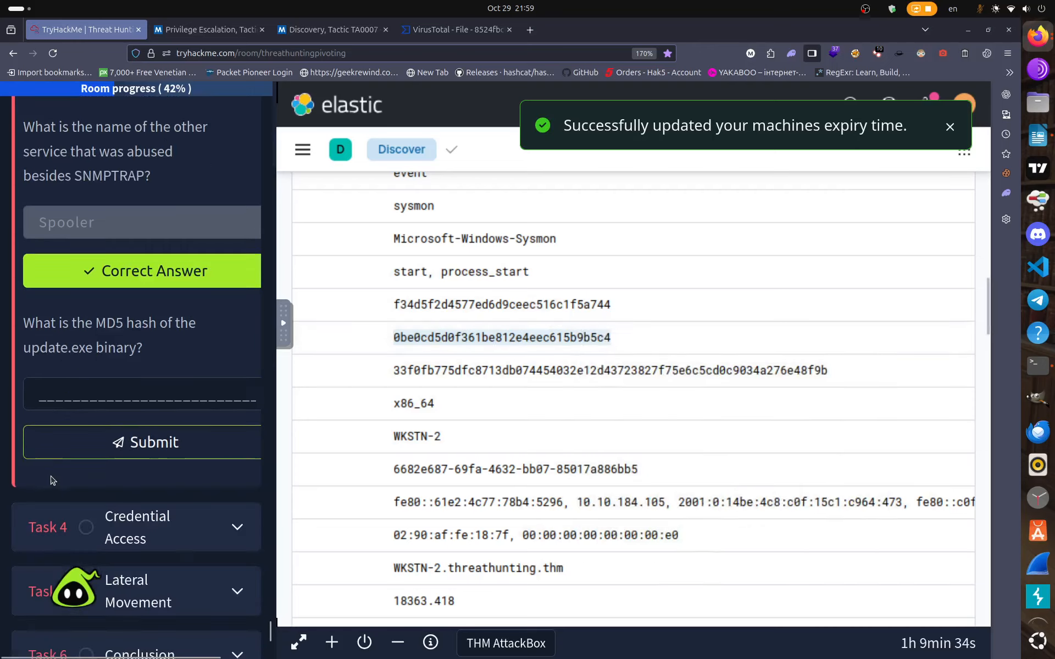
left_click(57, 389)
right_click(57, 389)
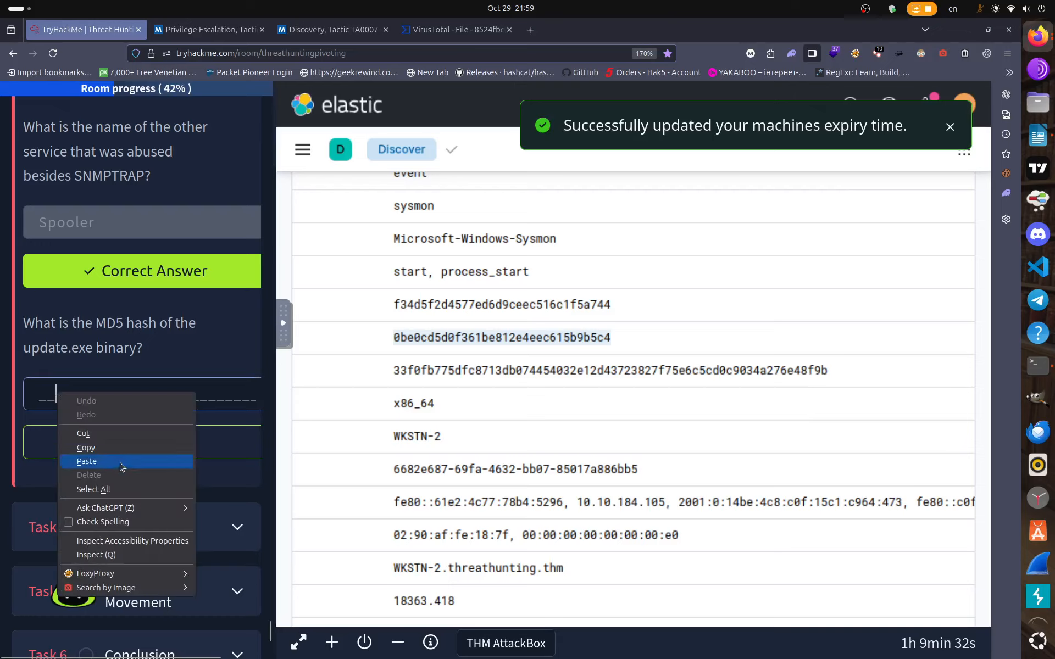
left_click(117, 468)
key("Return")
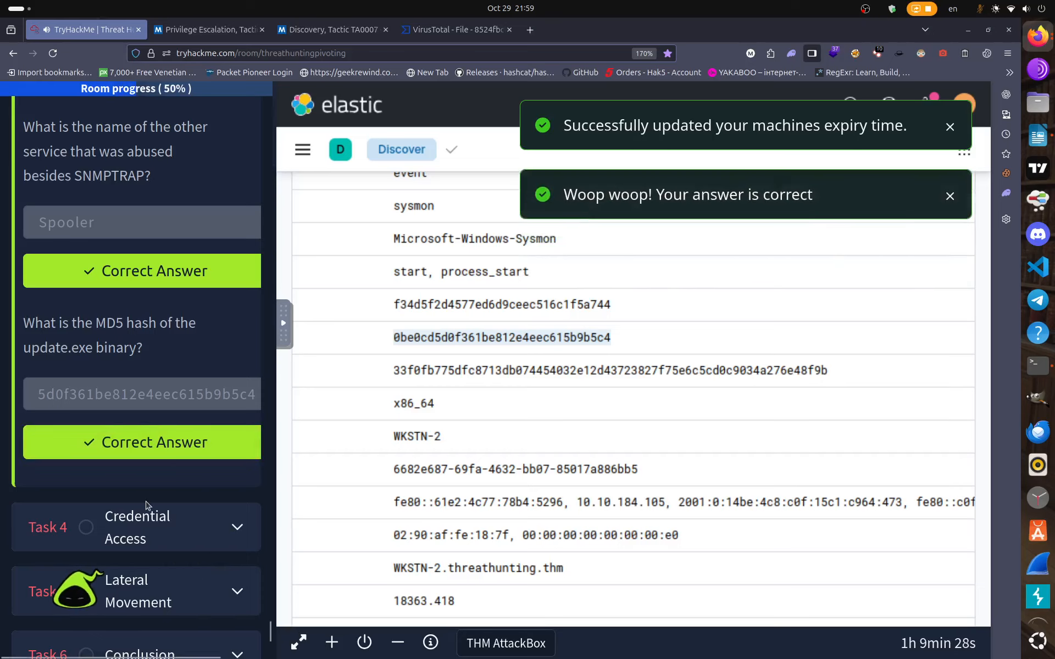
Expand the Credential Access task and open the AttackBox full-screen in a new tab.
scroll(234, 383, "down", 3)
left_click(236, 383)
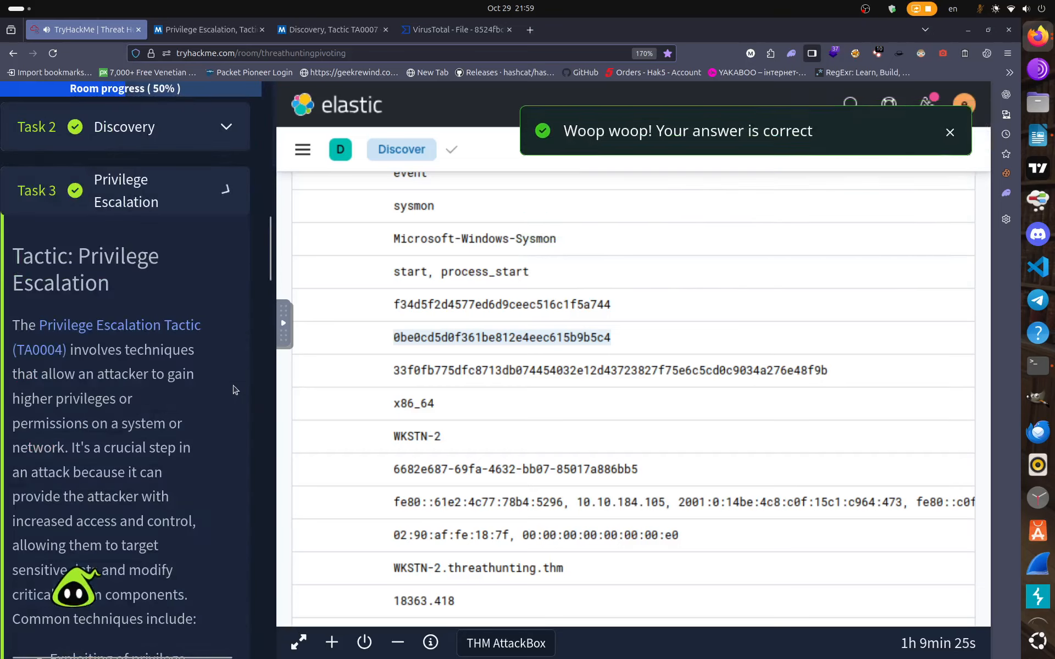
left_click_drag(278, 522, 613, 558)
left_click(641, 642)
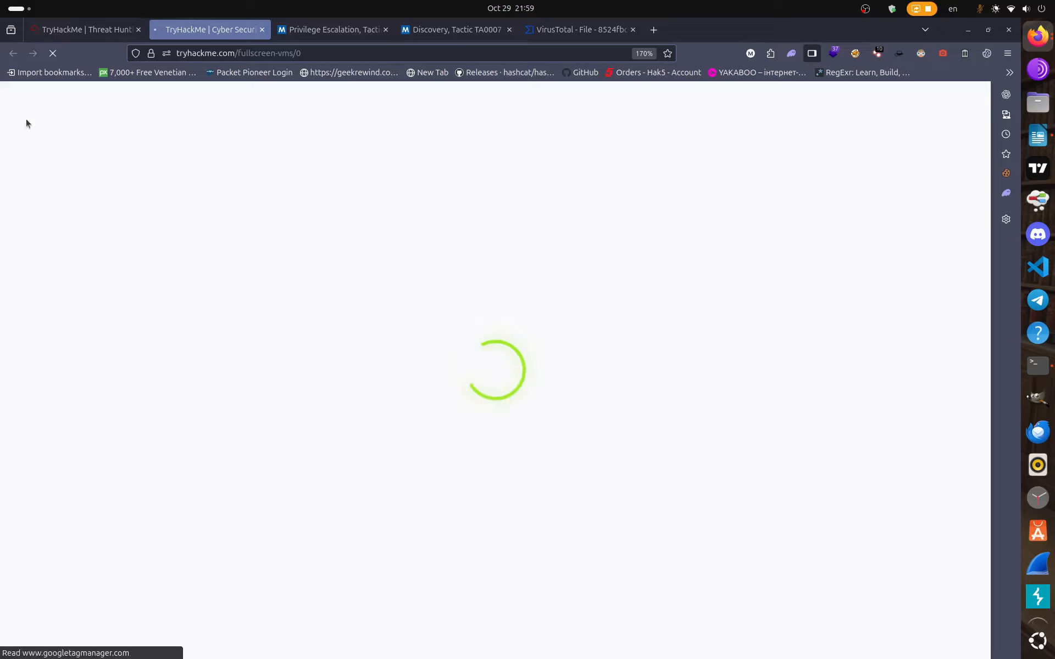
Close the full-screen AttackBox tab and read through the Credential Access task to its questions.
left_click(261, 29)
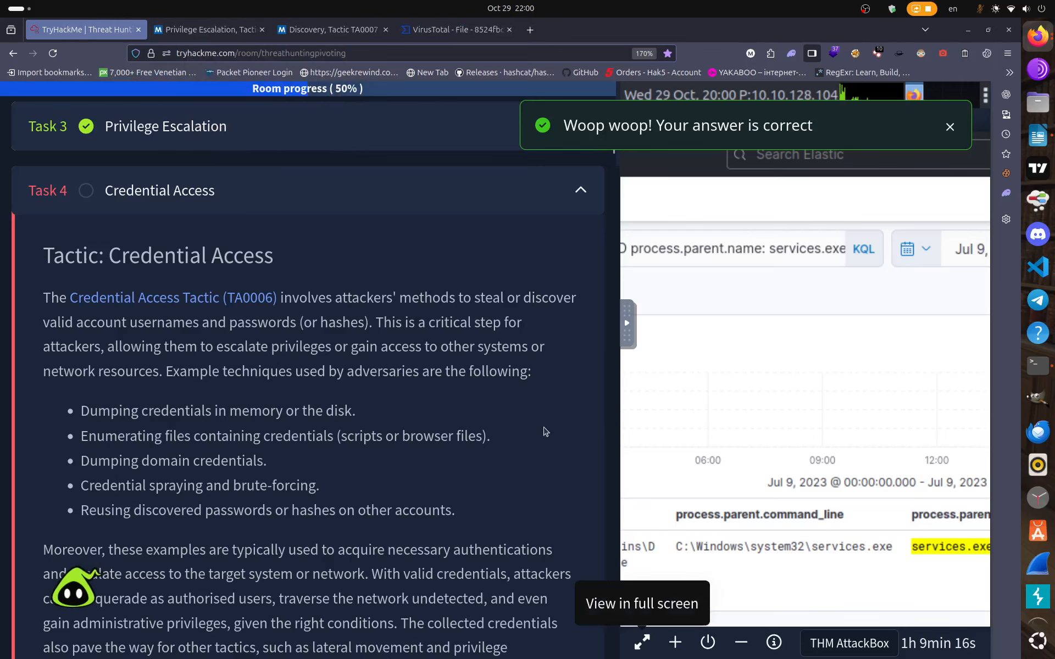
scroll(418, 390, "down", 3)
scroll(419, 391, "up", 3)
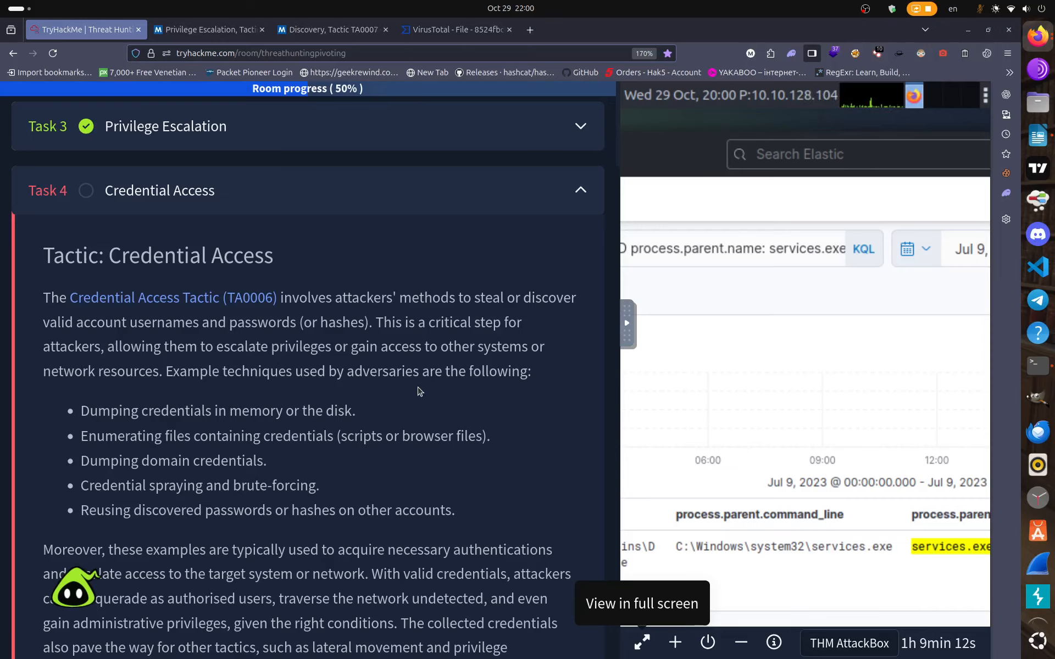
scroll(420, 391, "down", 20)
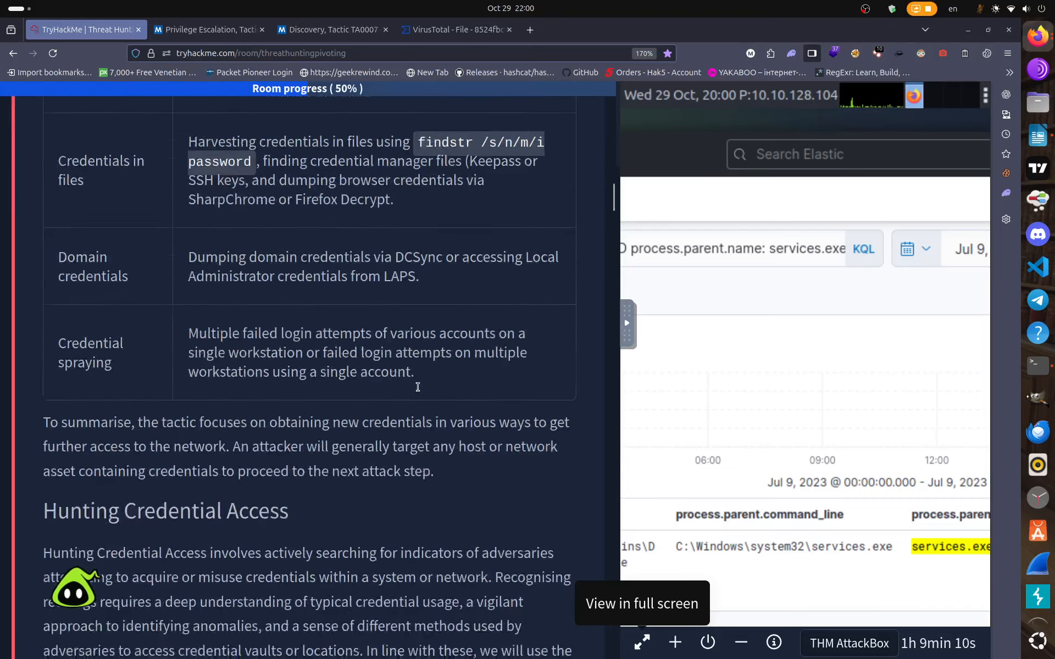
scroll(417, 387, "down", 20)
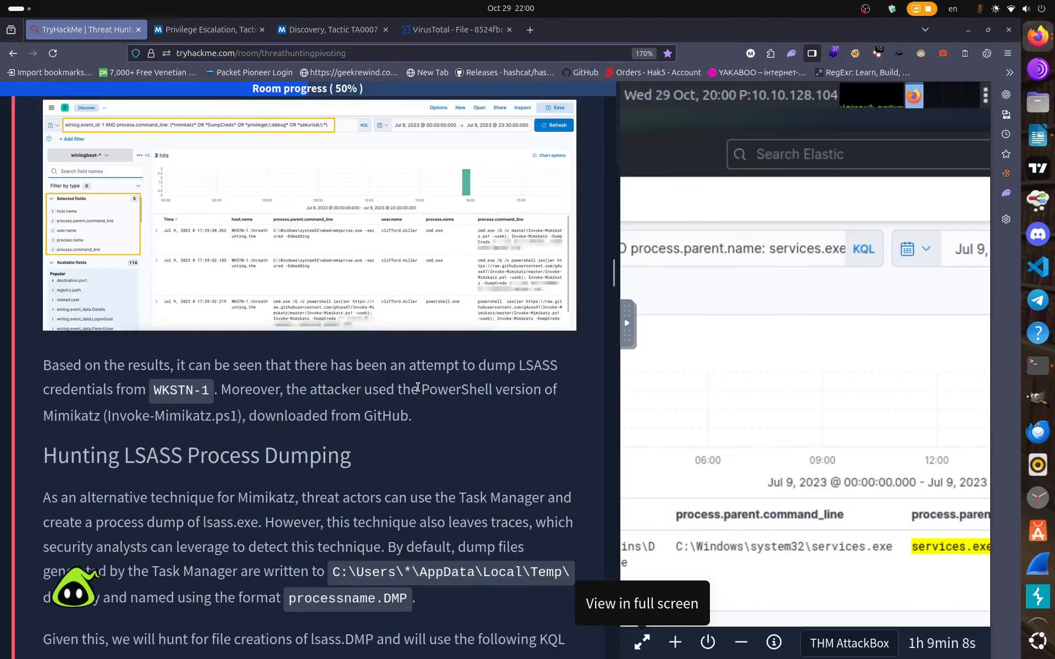
scroll(417, 388, "down", 20)
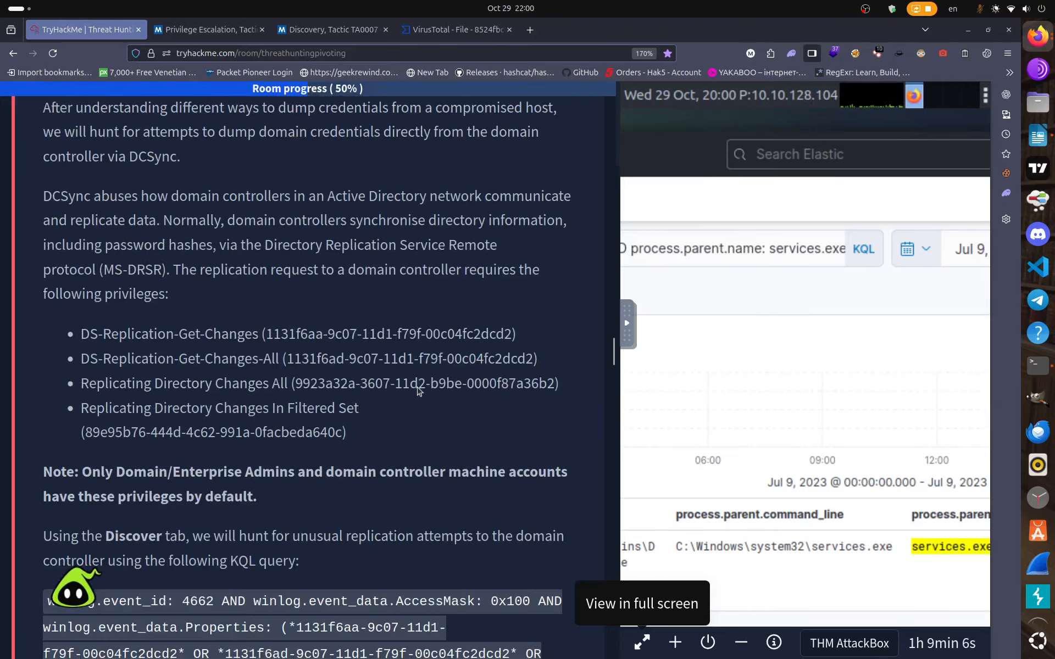
scroll(417, 390, "down", 5)
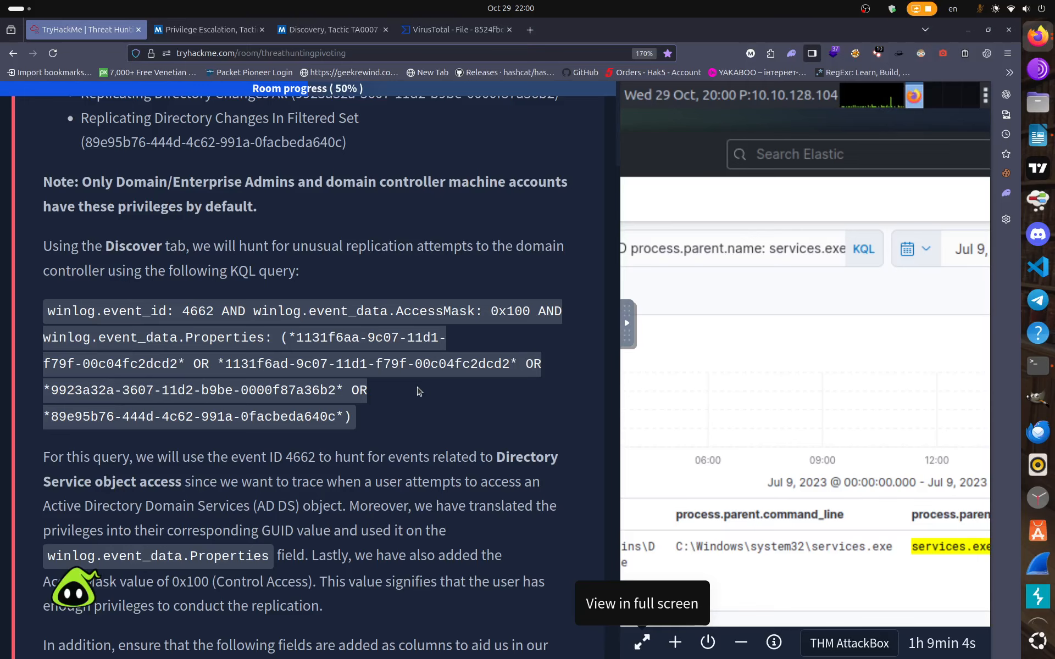
scroll(419, 391, "down", 16)
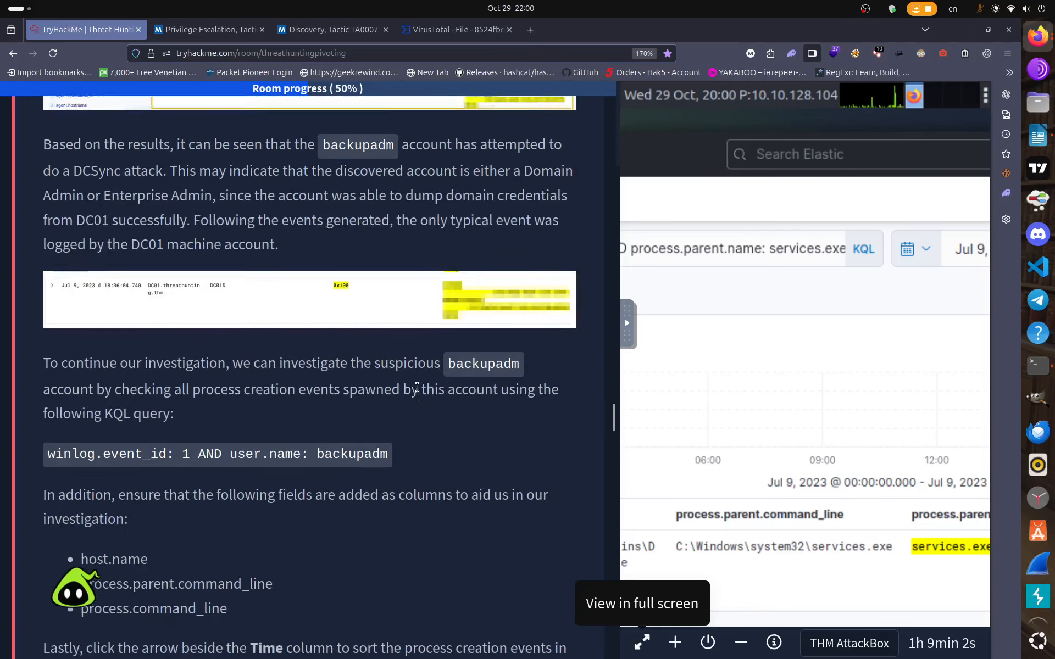
scroll(418, 387, "down", 19)
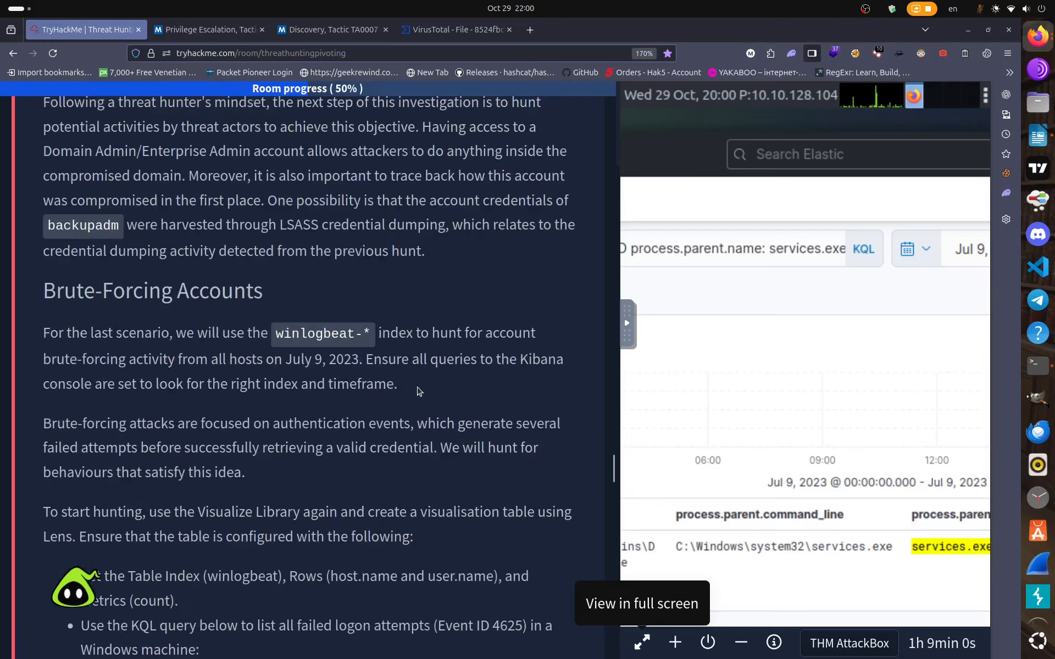
scroll(419, 390, "down", 20)
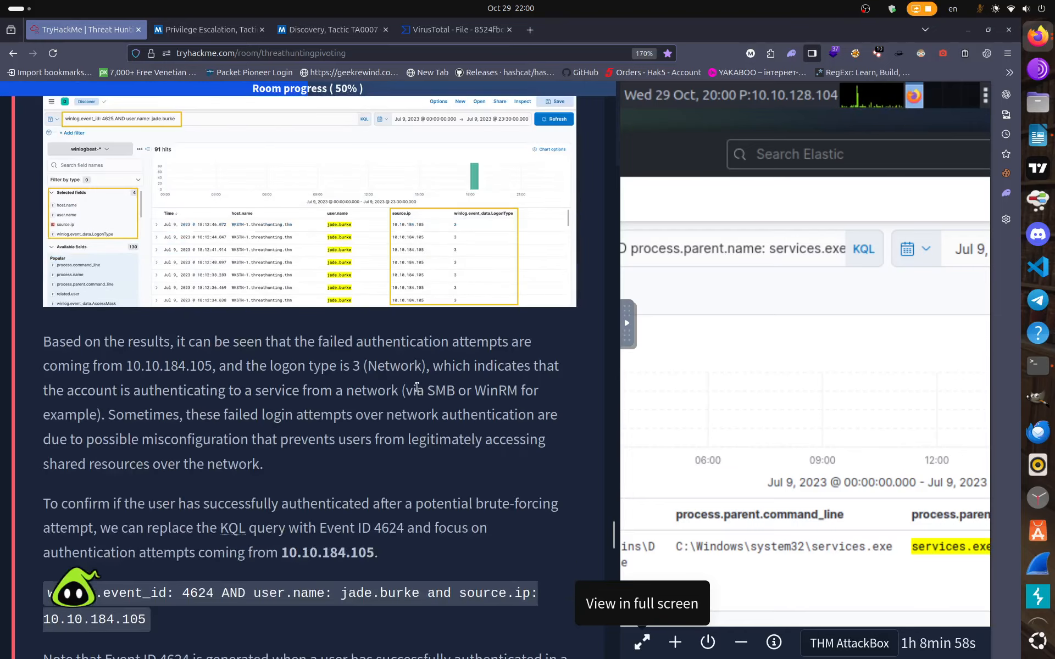
scroll(417, 387, "down", 20)
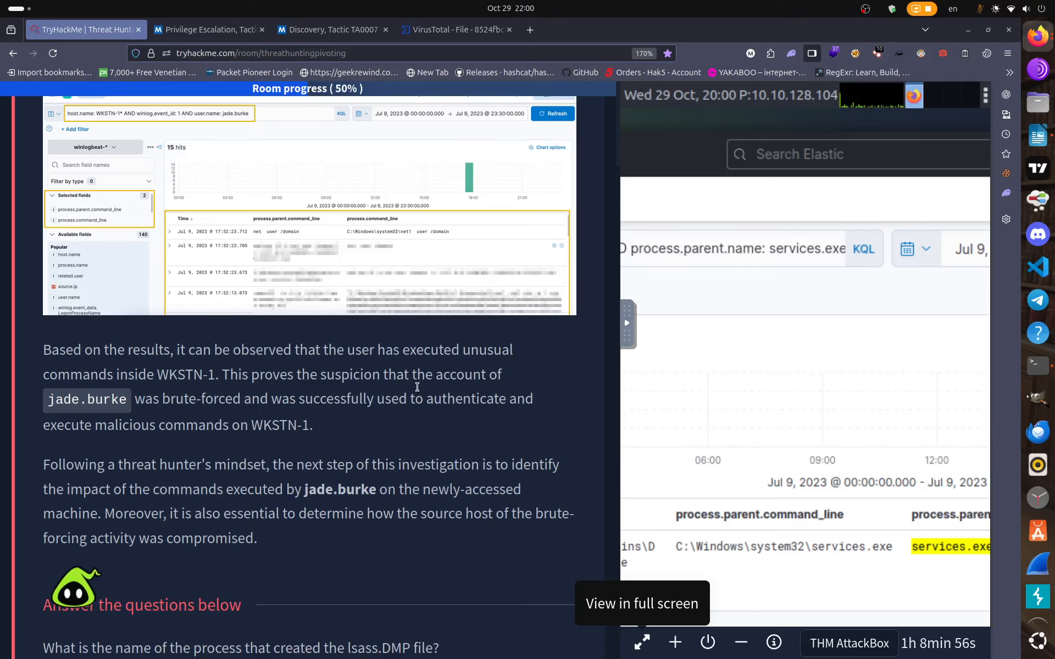
scroll(418, 387, "down", 5)
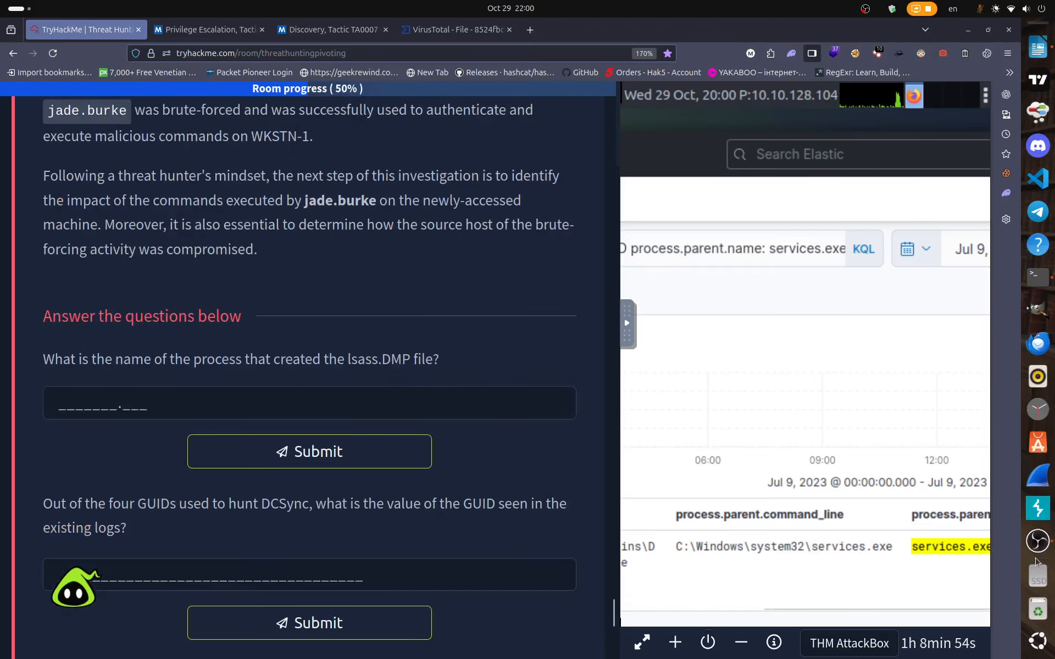
left_click(1038, 543)
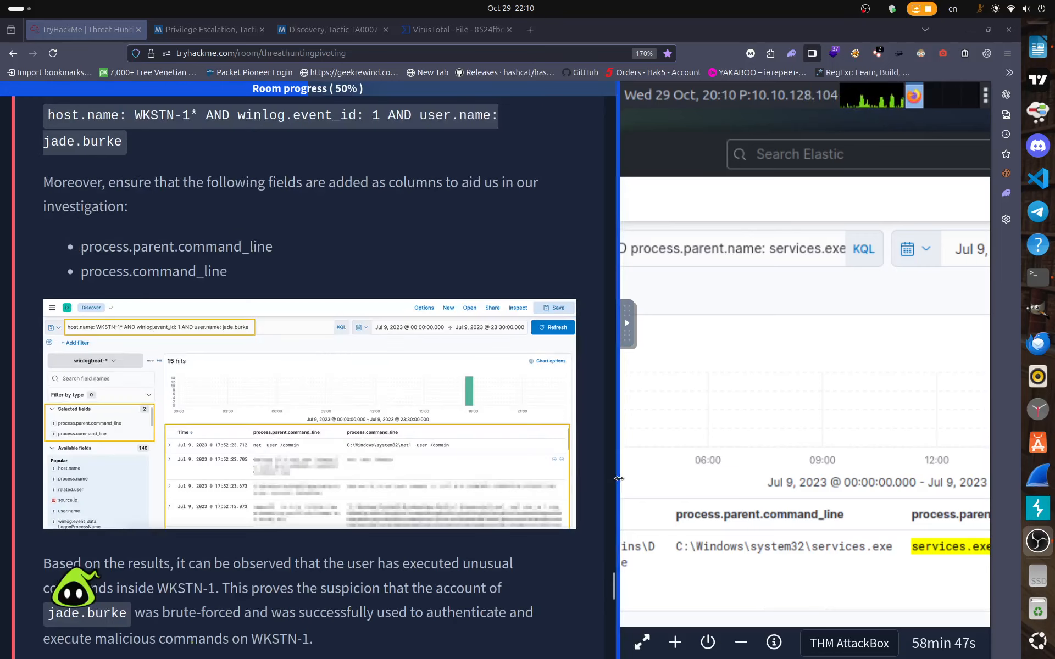
Widen the Kibana pane and clear the update.exe query to show all 49,059 Jul 9 events.
left_click_drag(618, 481, 270, 459)
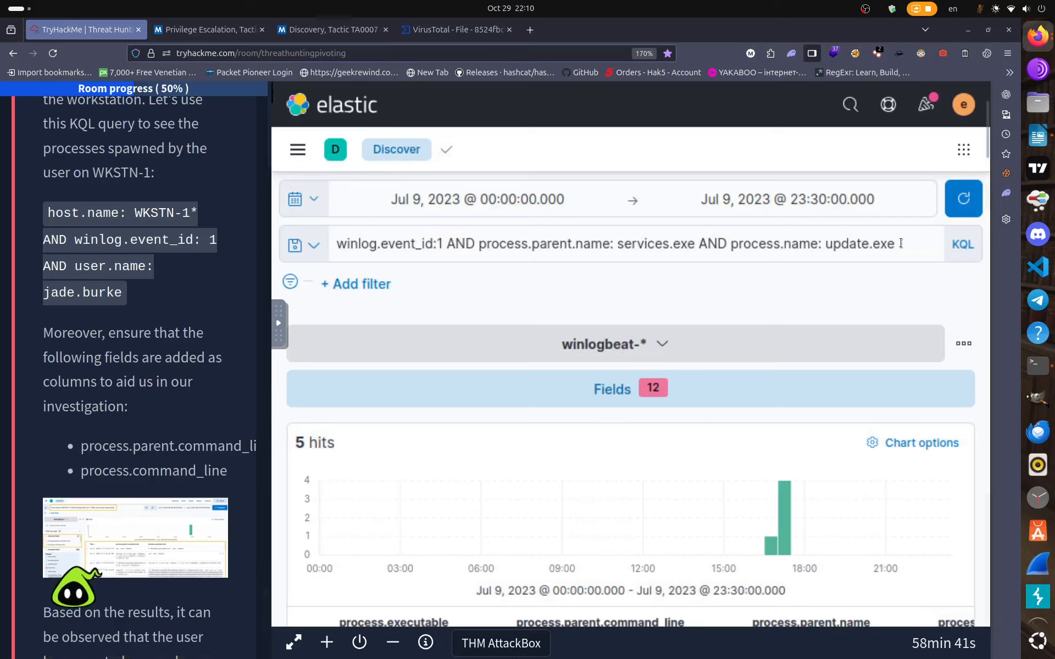
left_click_drag(900, 243, 122, 230)
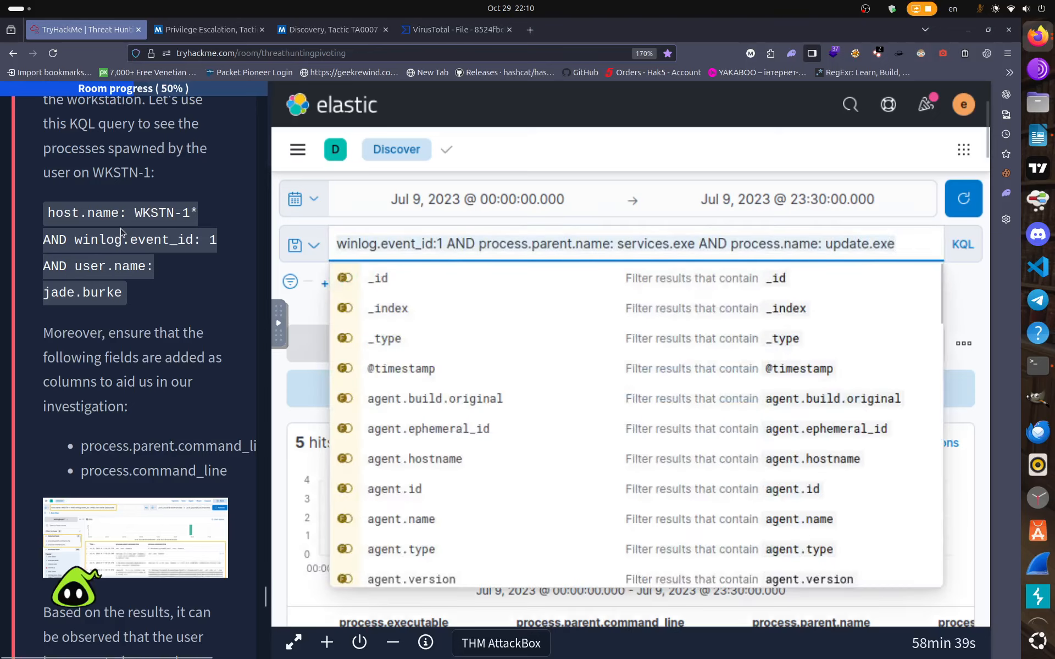
key("BackSpace")
left_click(963, 198)
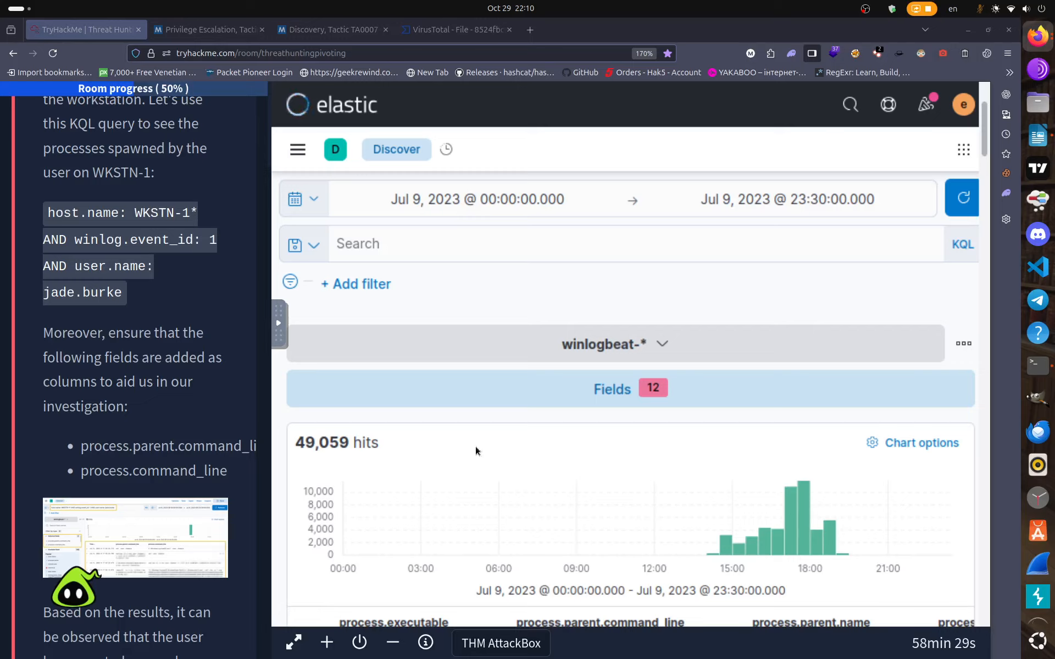
Review the lsass.DMP hunting guidance, then focus the empty KQL search bar for a new query.
scroll(146, 392, "down", 3)
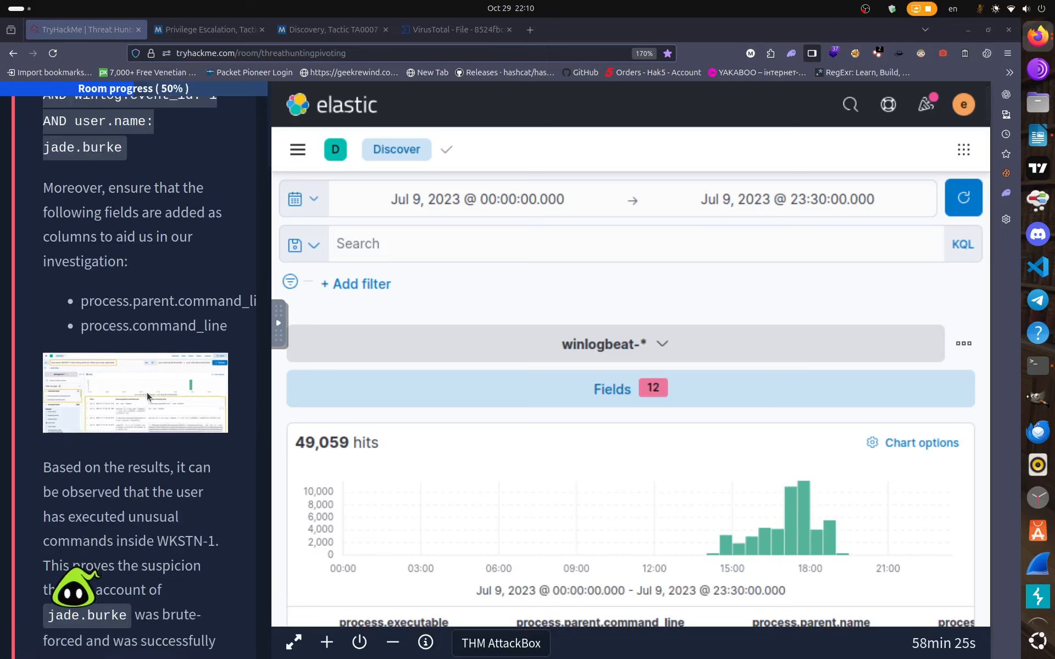
scroll(147, 392, "down", 2)
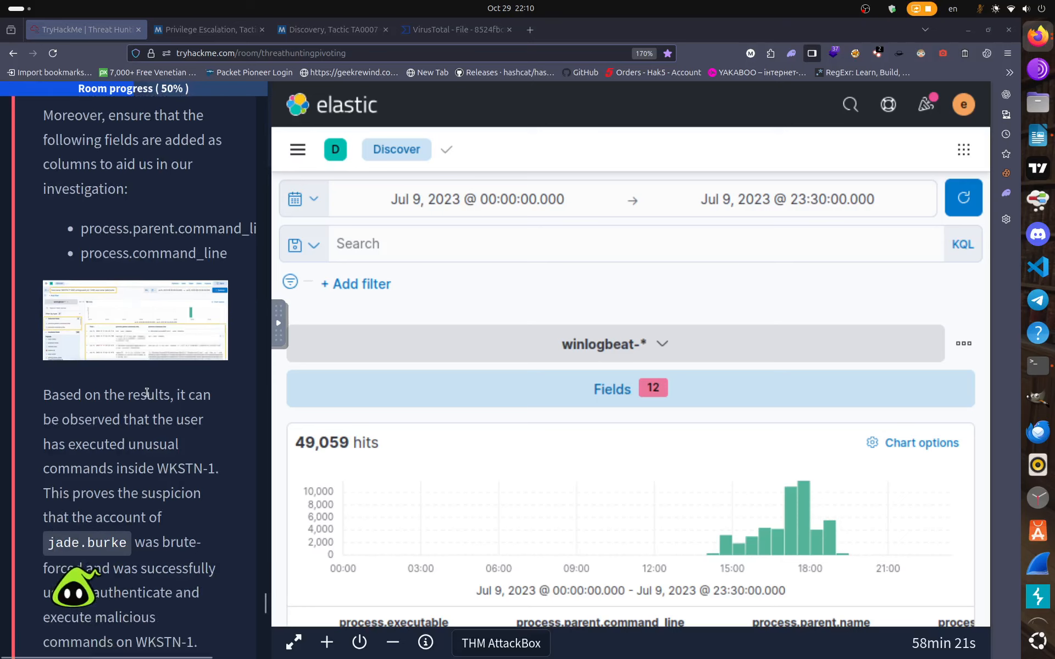
scroll(146, 392, "up", 15)
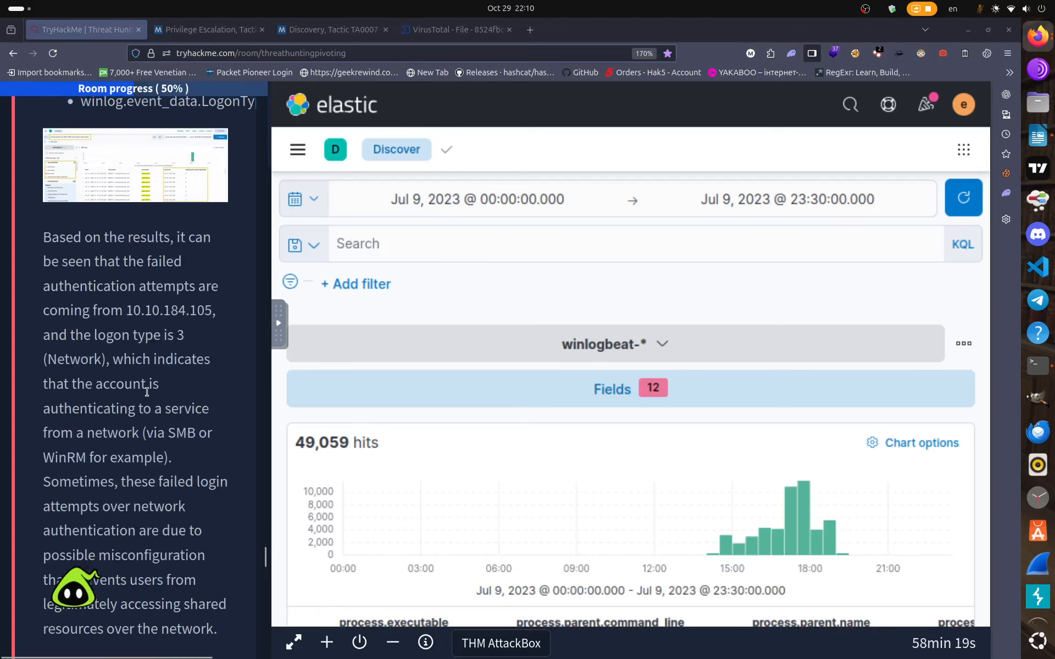
scroll(147, 392, "up", 15)
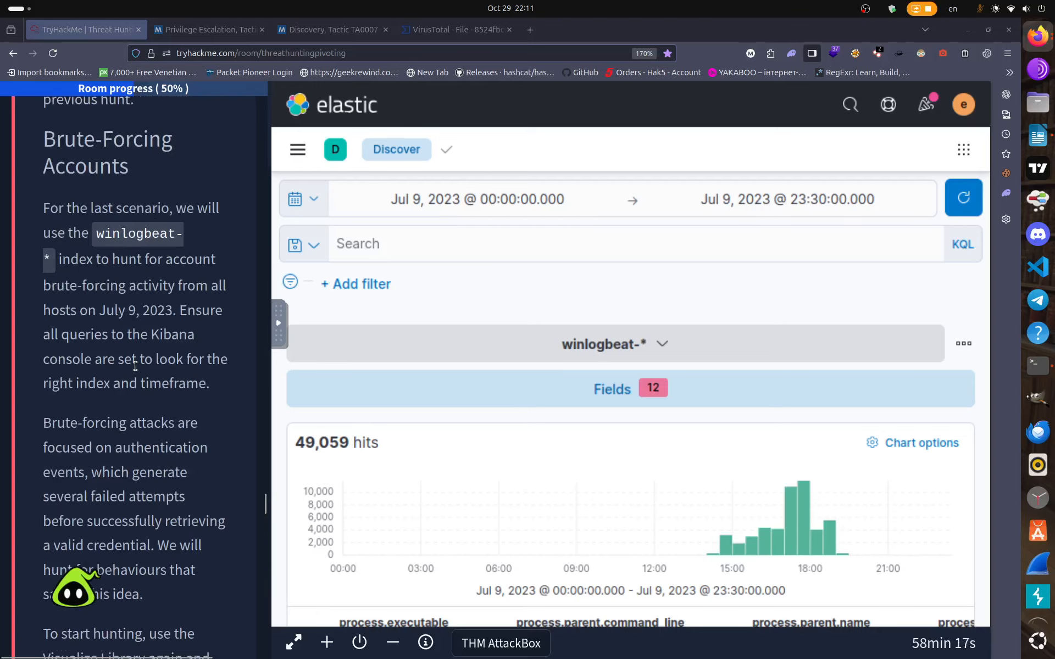
scroll(135, 366, "up", 15)
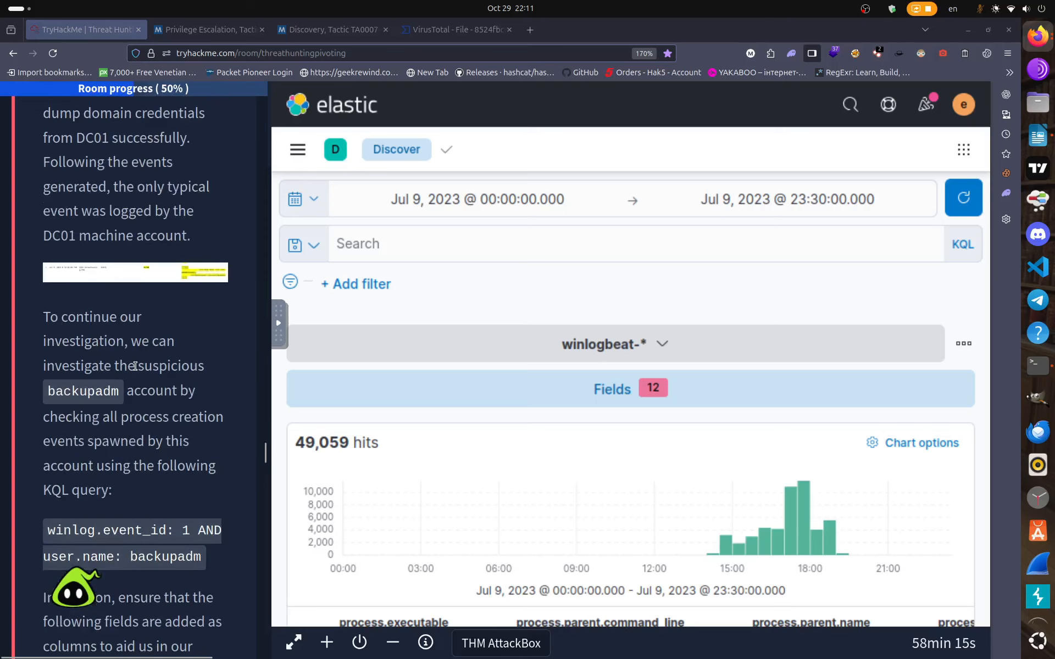
scroll(135, 366, "up", 15)
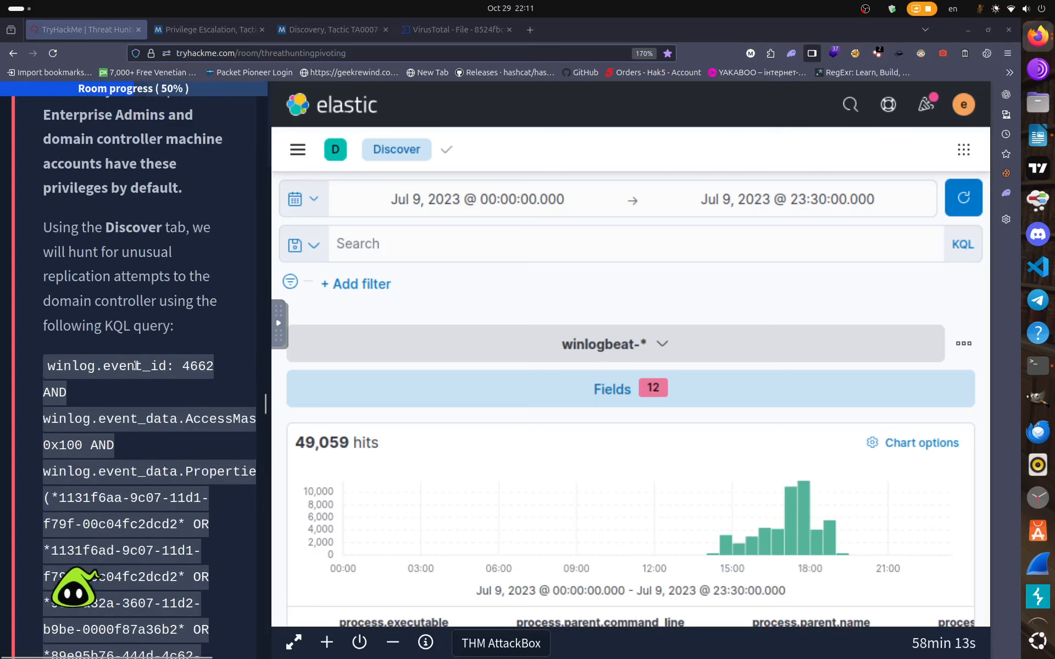
scroll(136, 366, "up", 15)
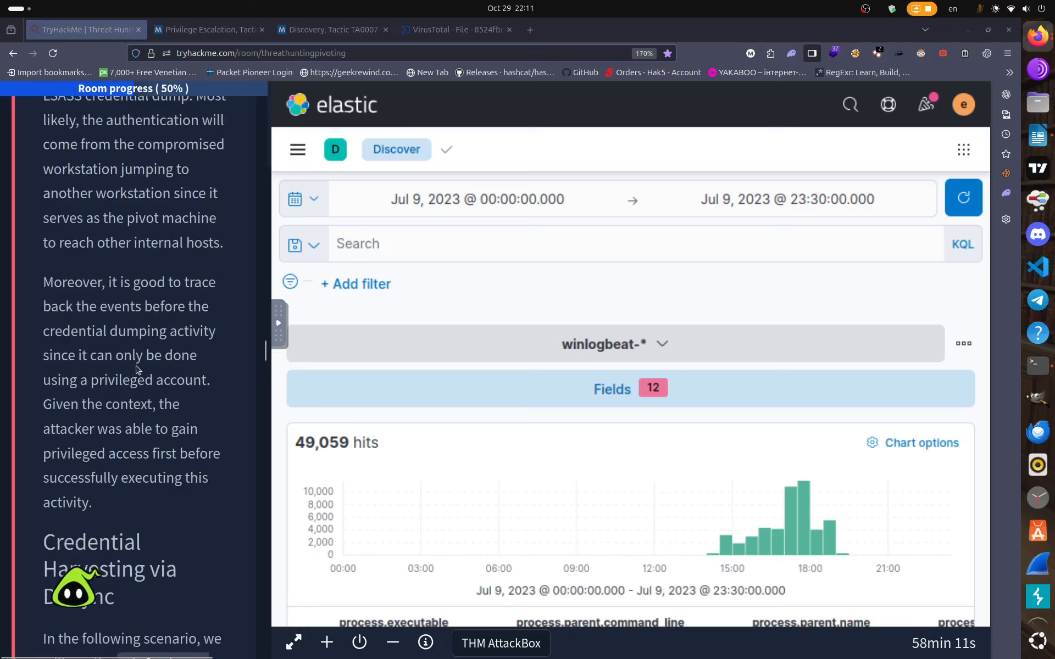
scroll(137, 369, "up", 15)
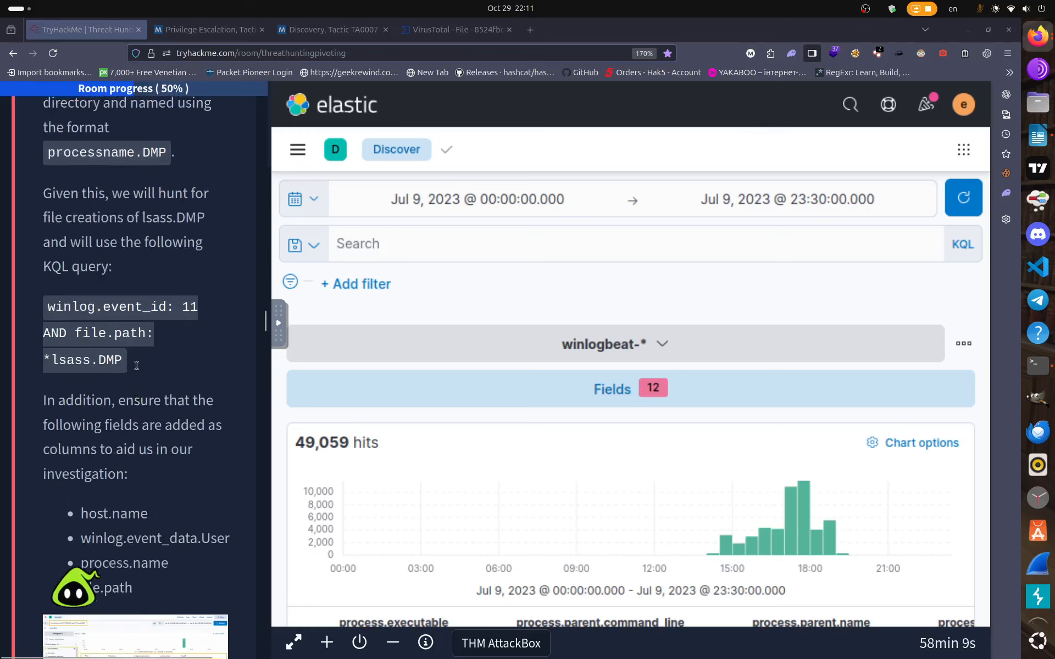
scroll(137, 368, "up", 6)
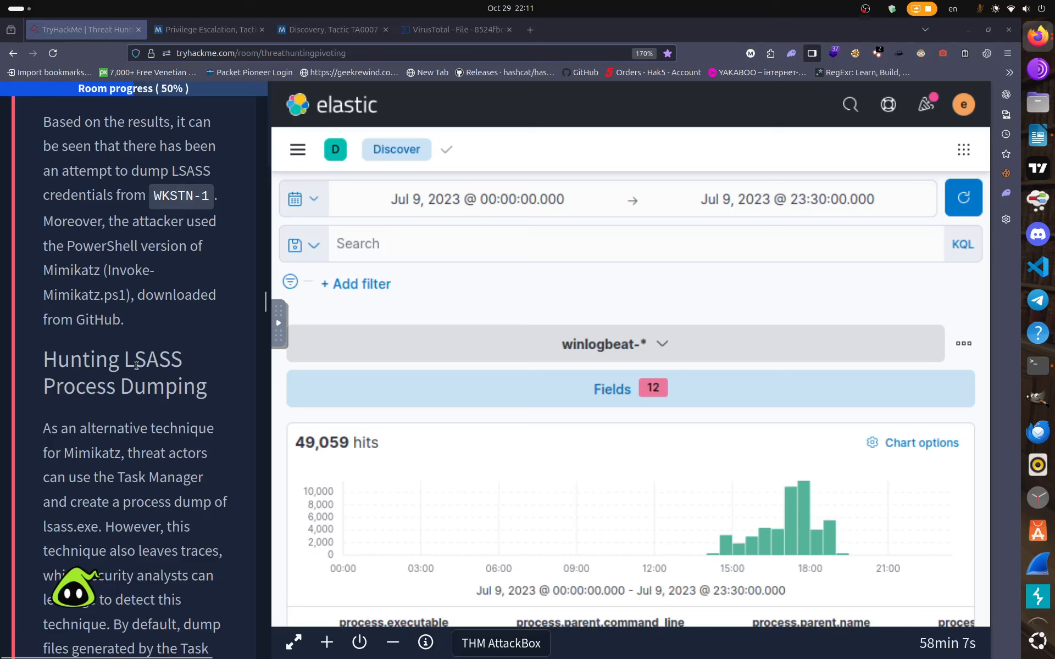
scroll(135, 366, "down", 6)
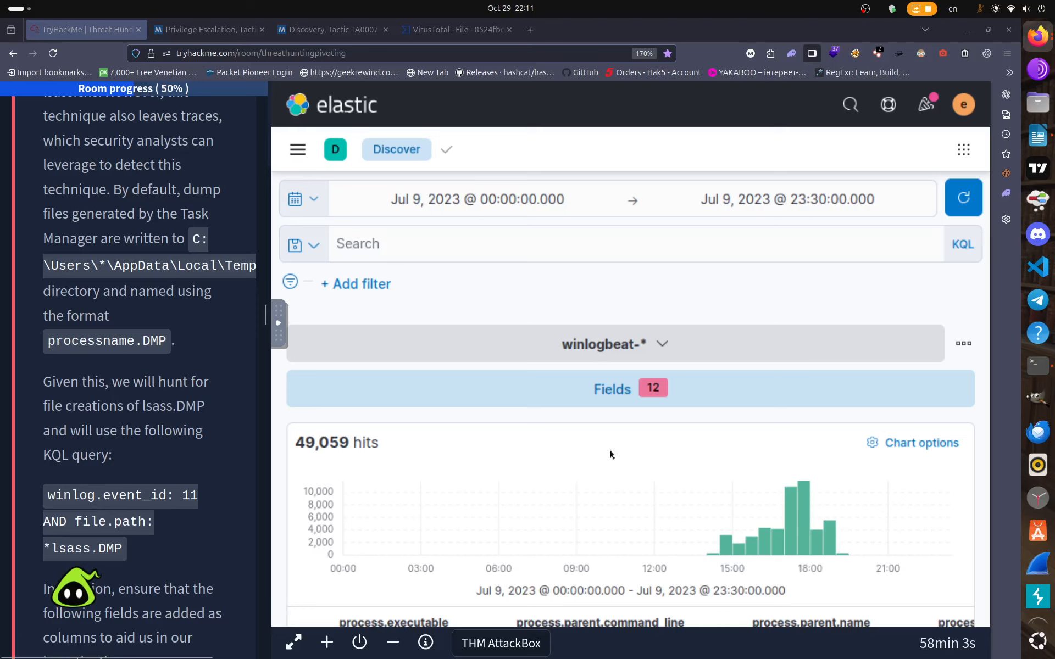
left_click(413, 247)
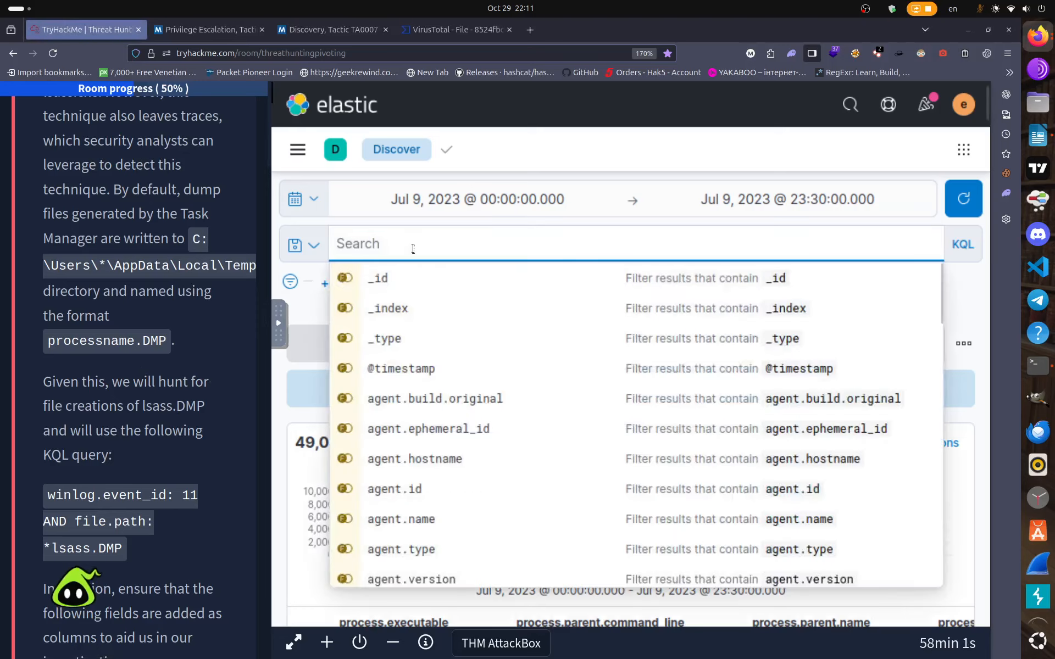
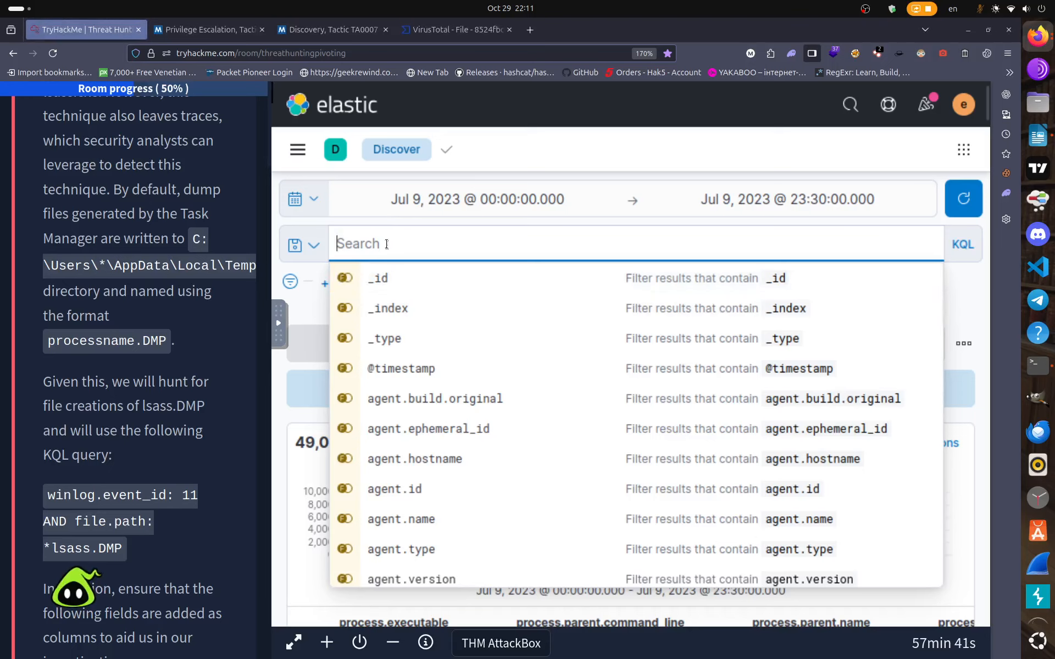
Enter winlog.event_id: 11 in the KQL search bar, fixing the stray colon in the field name.
type("win")
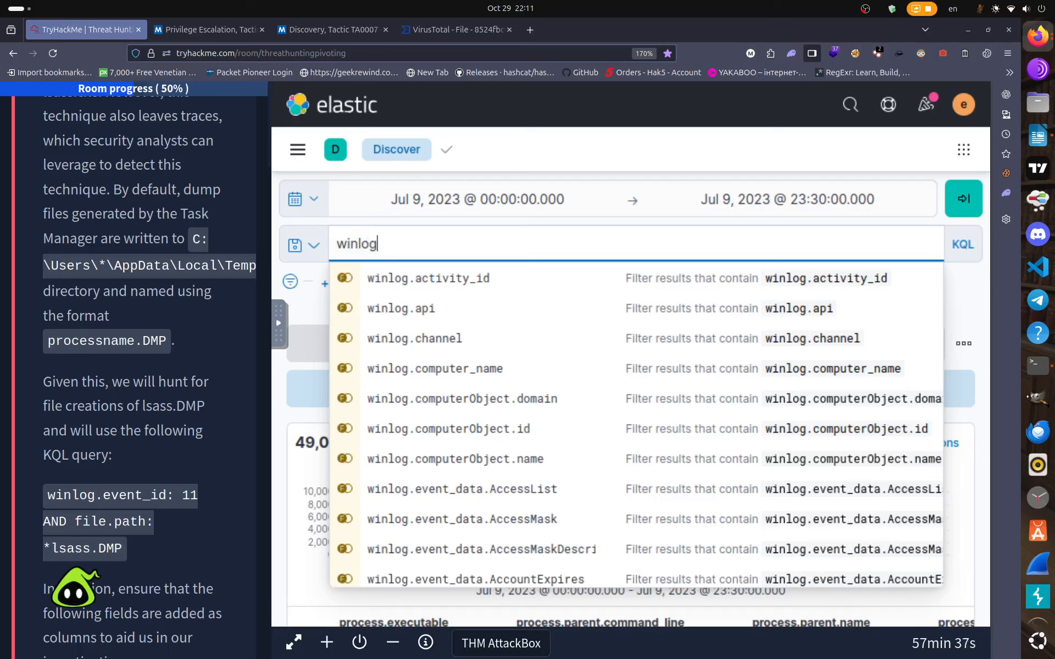
type("log.eve")
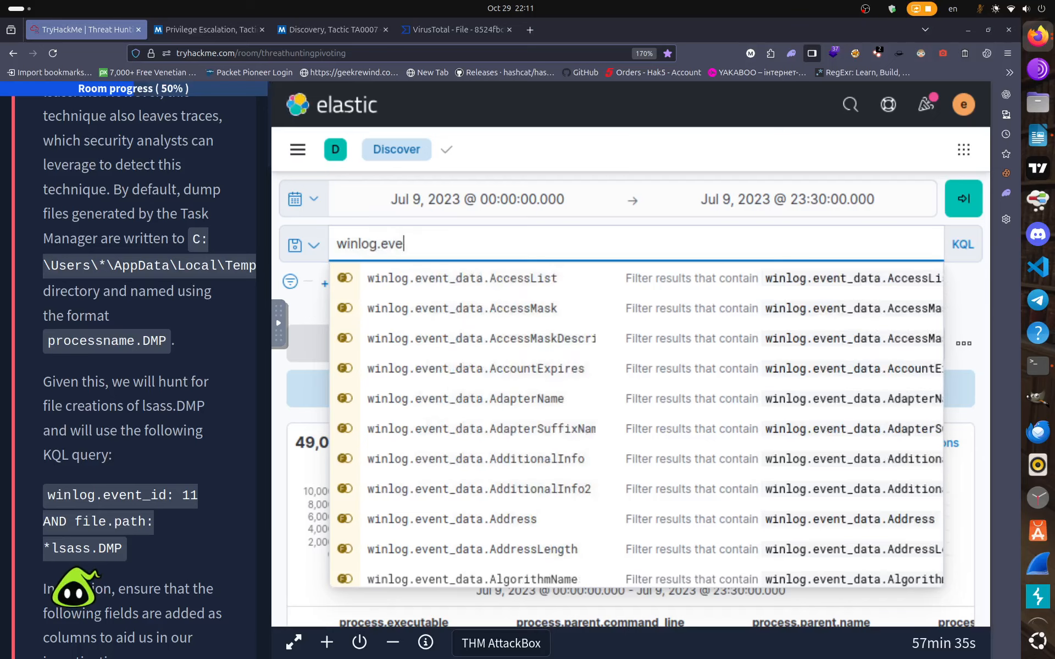
type("nt:")
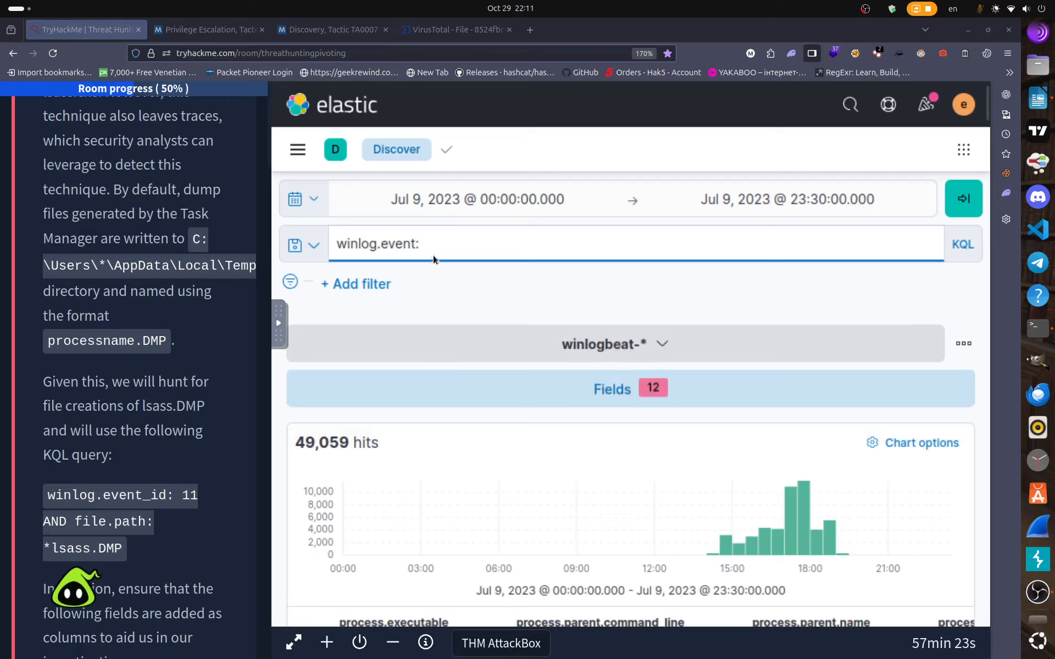
key("BackSpace")
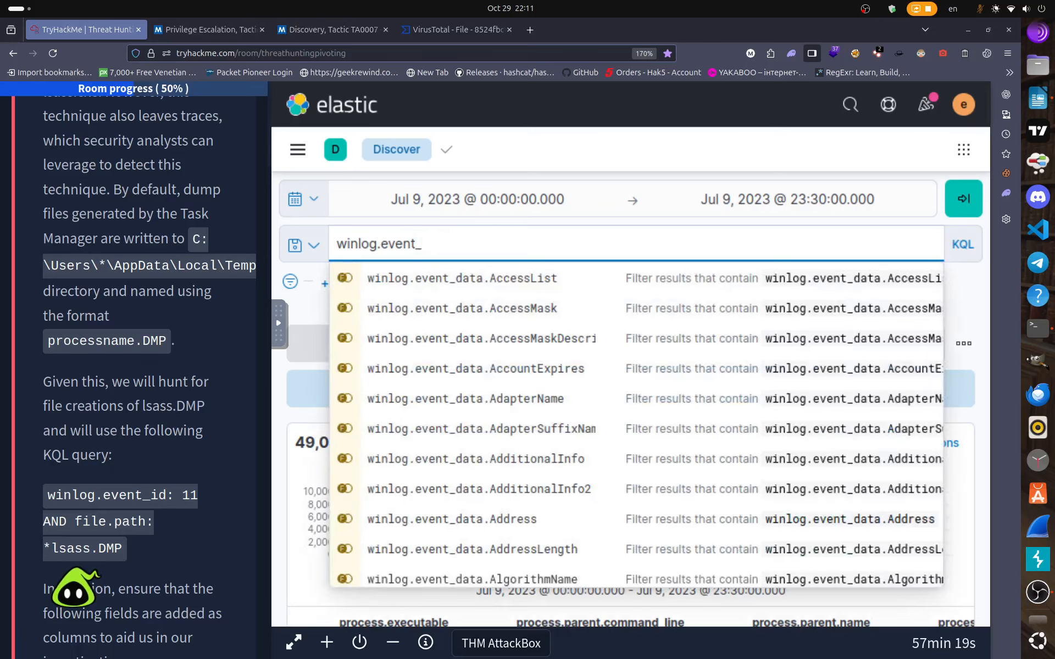
type("d")
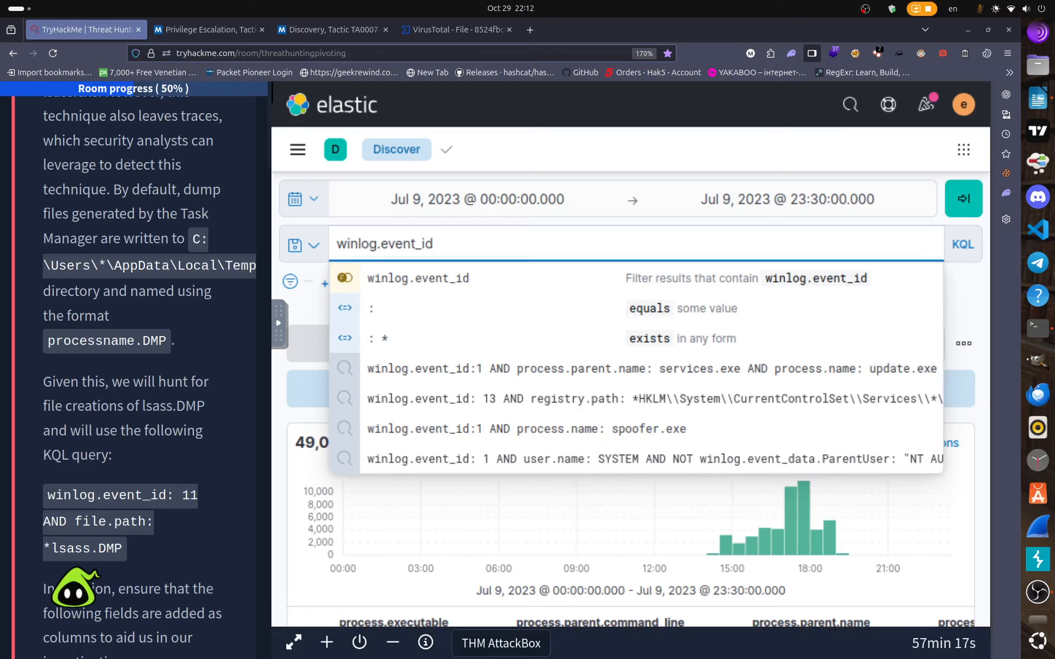
type(":")
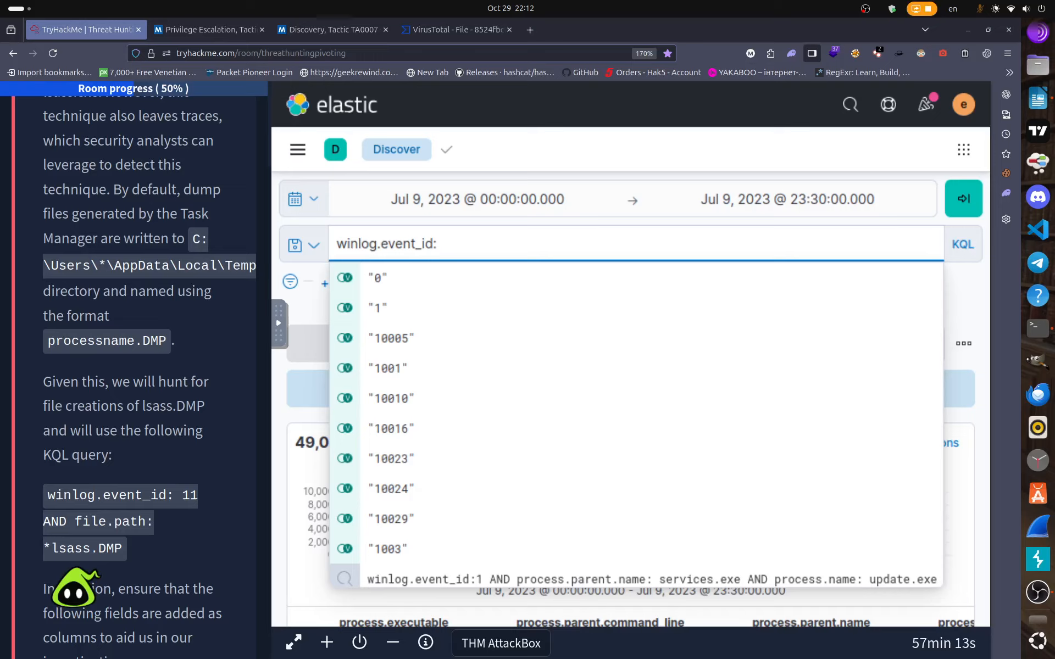
type(" 1")
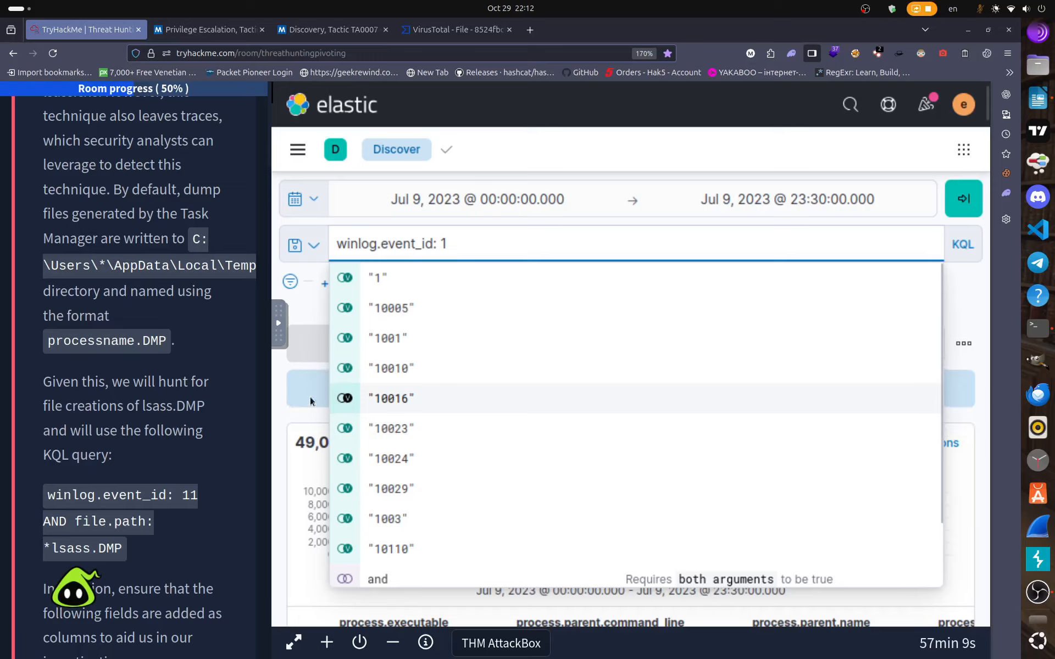
type("1")
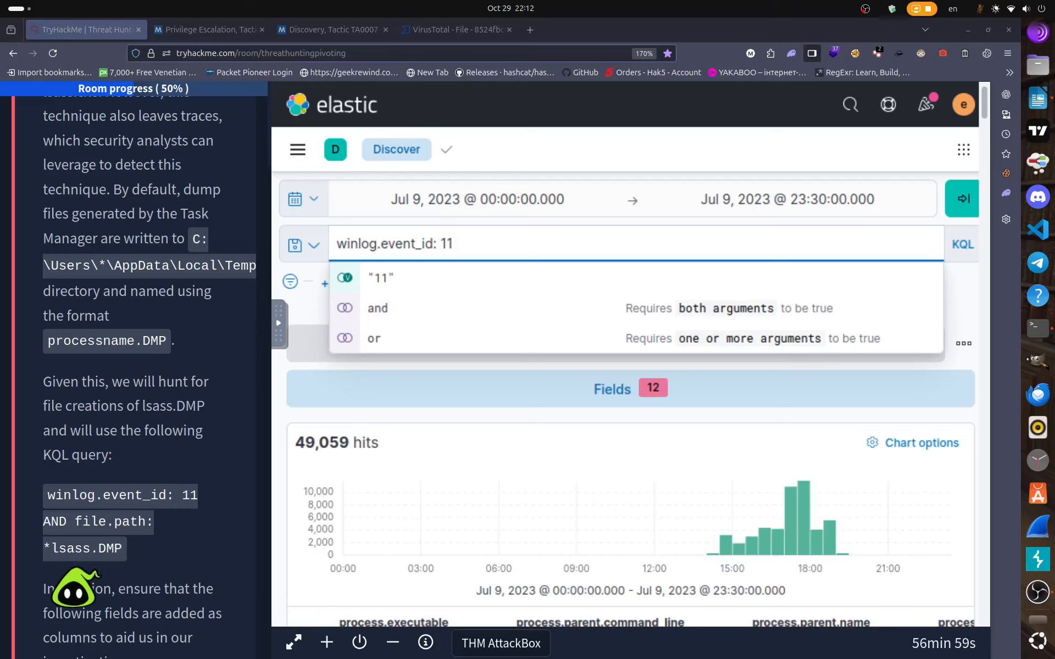
Change the filter to event_id 1, append the copied Mimikatz command-line conditions, and run it for 3 hits.
scroll(151, 446, "up", 10)
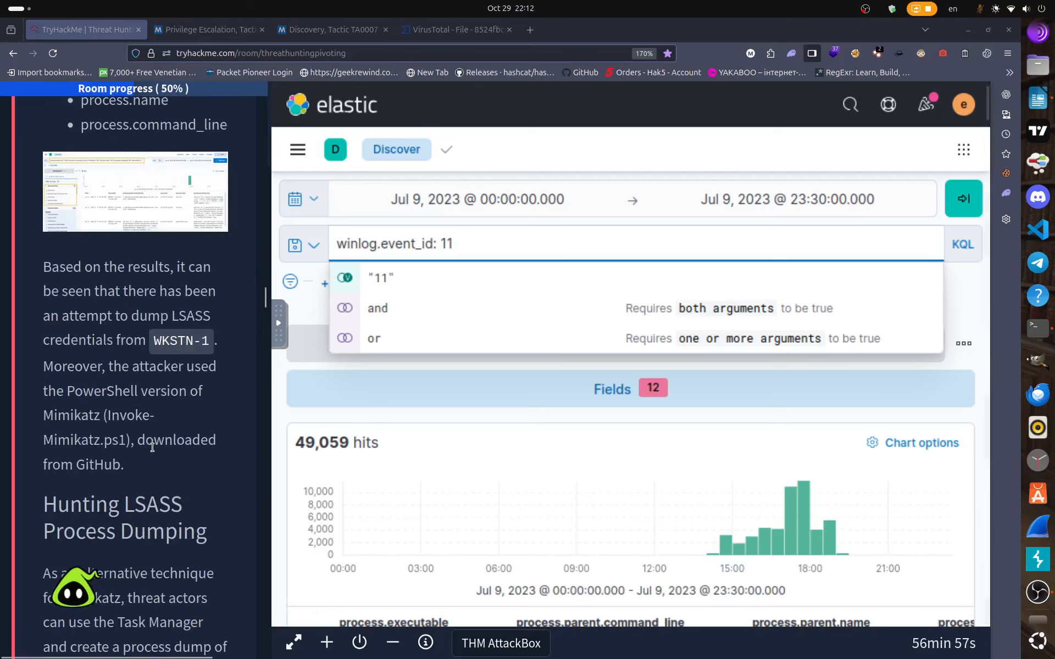
scroll(152, 447, "up", 5)
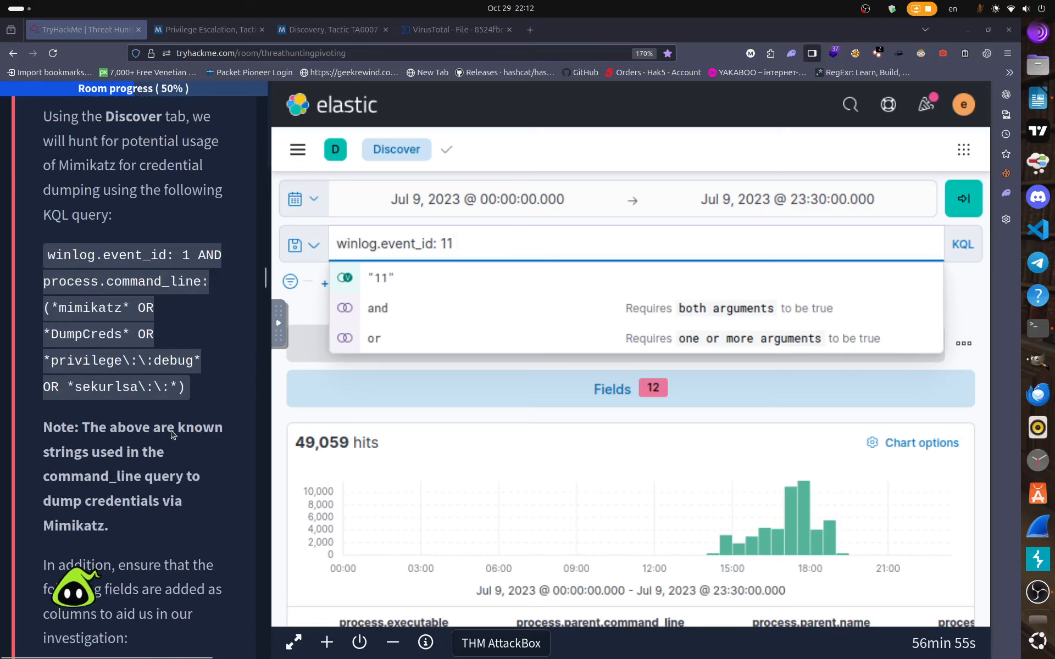
scroll(152, 447, "up", 2)
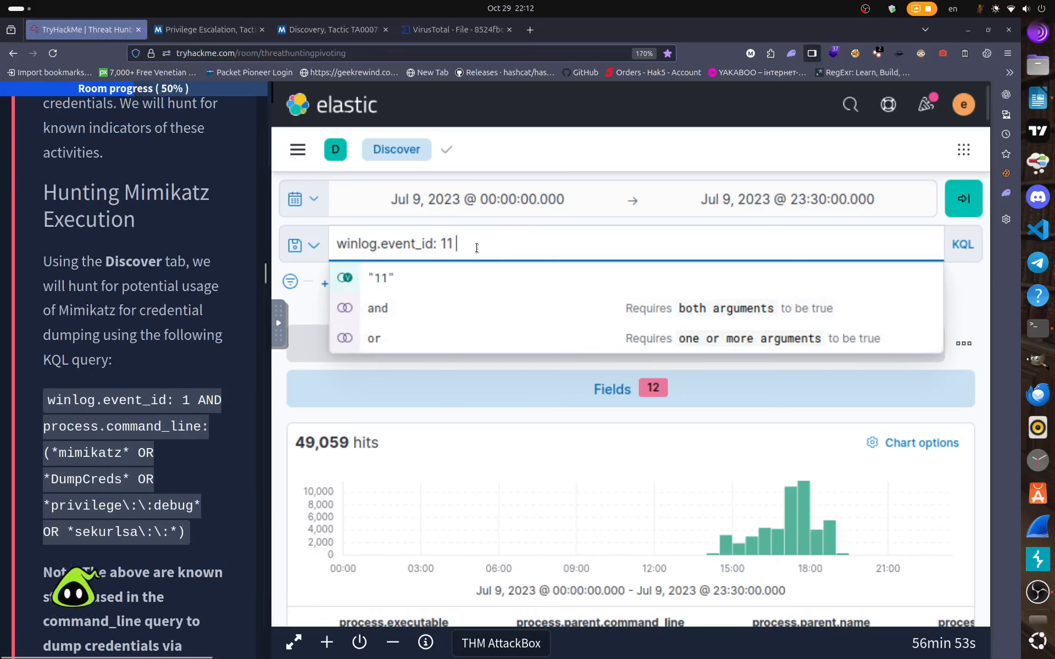
key("BackSpace")
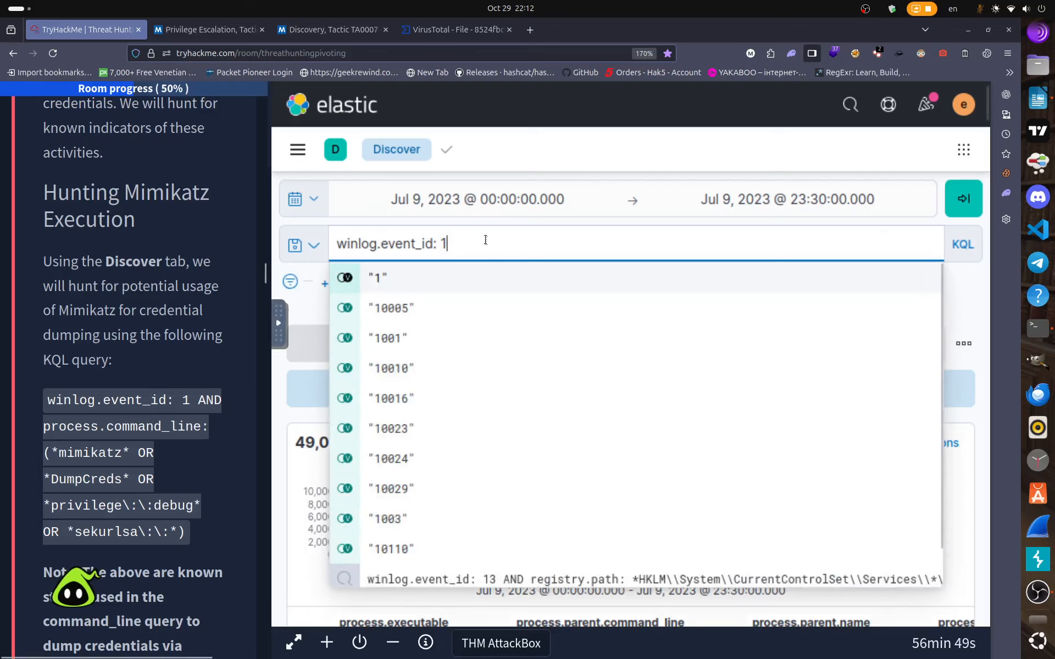
left_click_drag(194, 399, 188, 531)
right_click(210, 401)
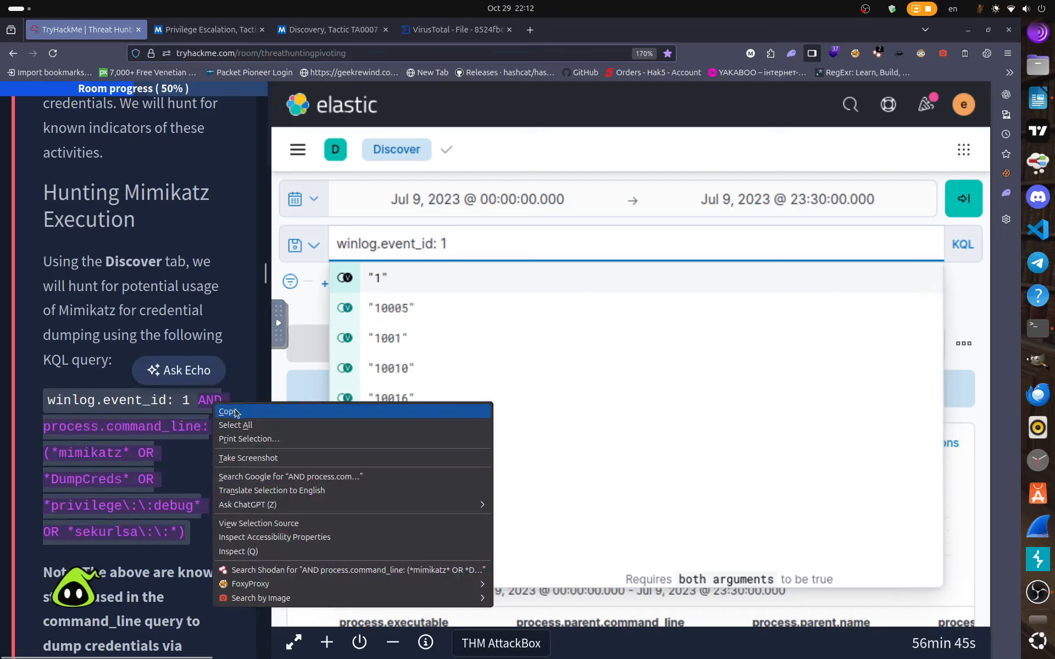
left_click(308, 408)
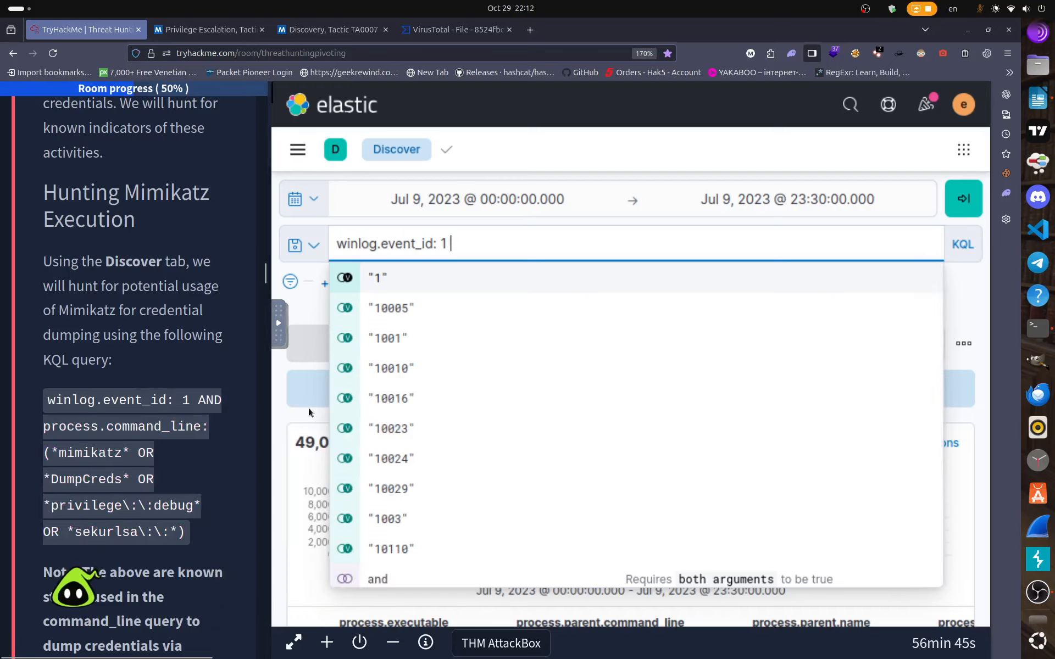
right_click(460, 244)
left_click(497, 361)
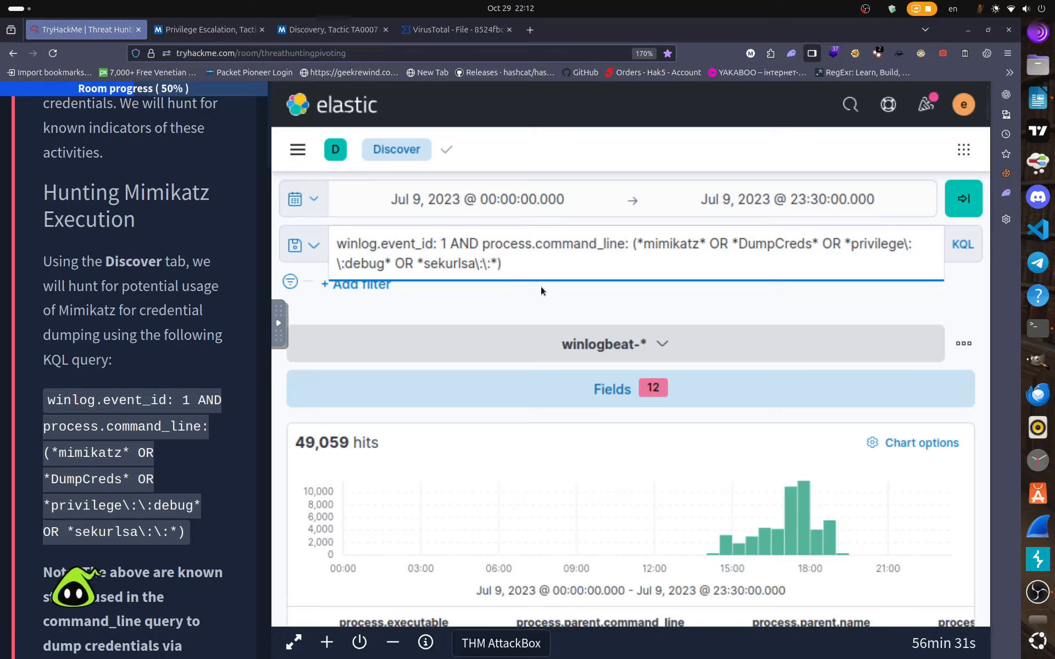
key("Return")
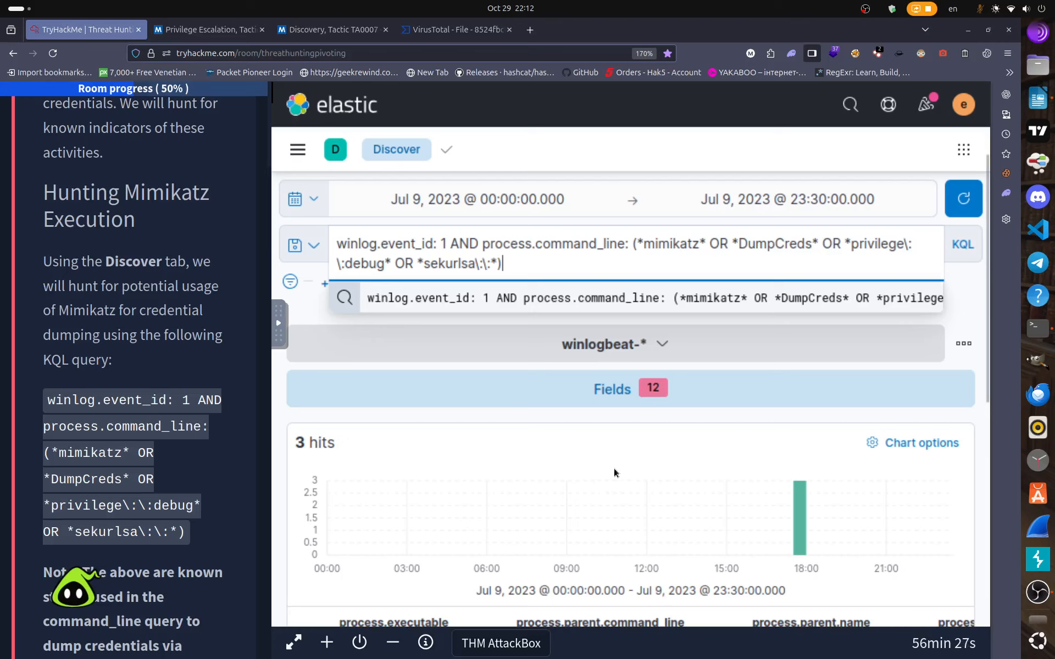
scroll(610, 467, "down", 4)
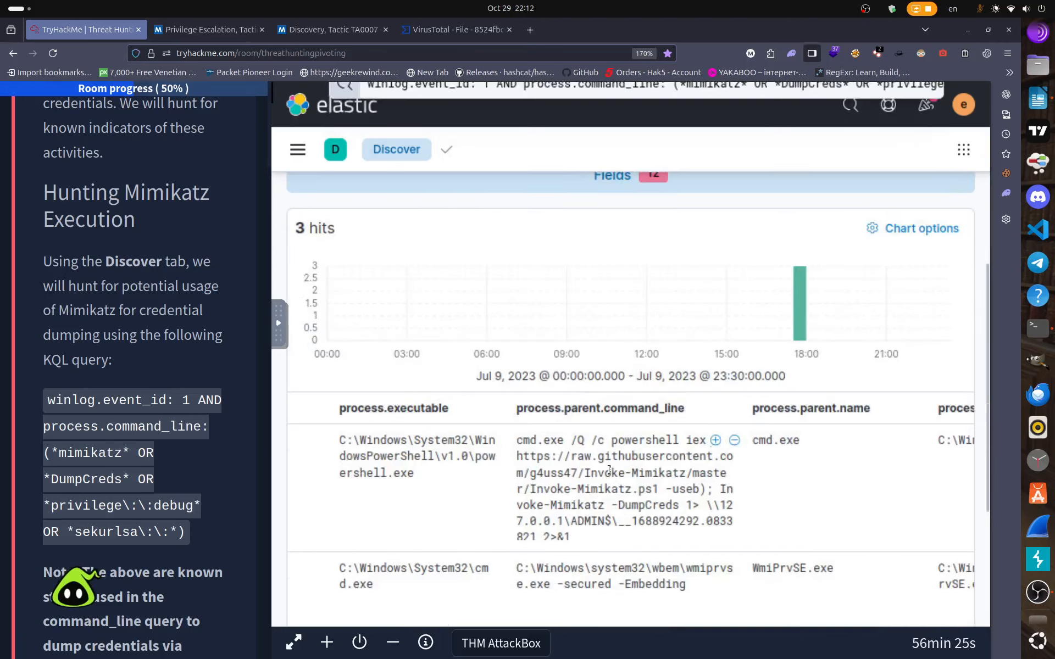
scroll(609, 470, "down", 2)
scroll(609, 469, "down", 2)
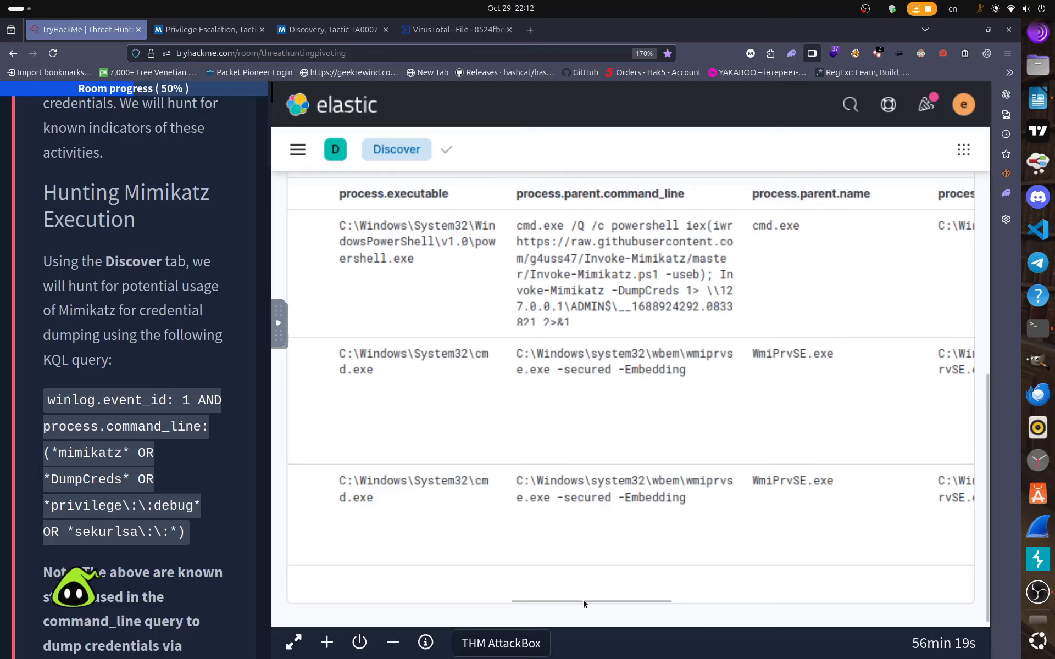
left_click_drag(583, 599, 934, 583)
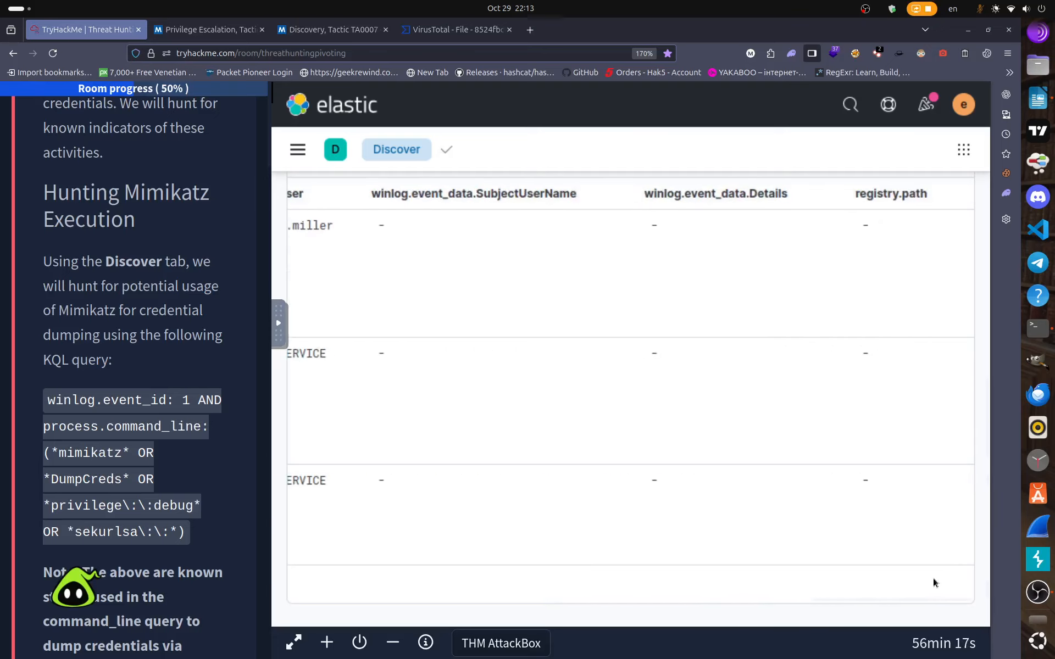
left_click_drag(804, 577, 223, 589)
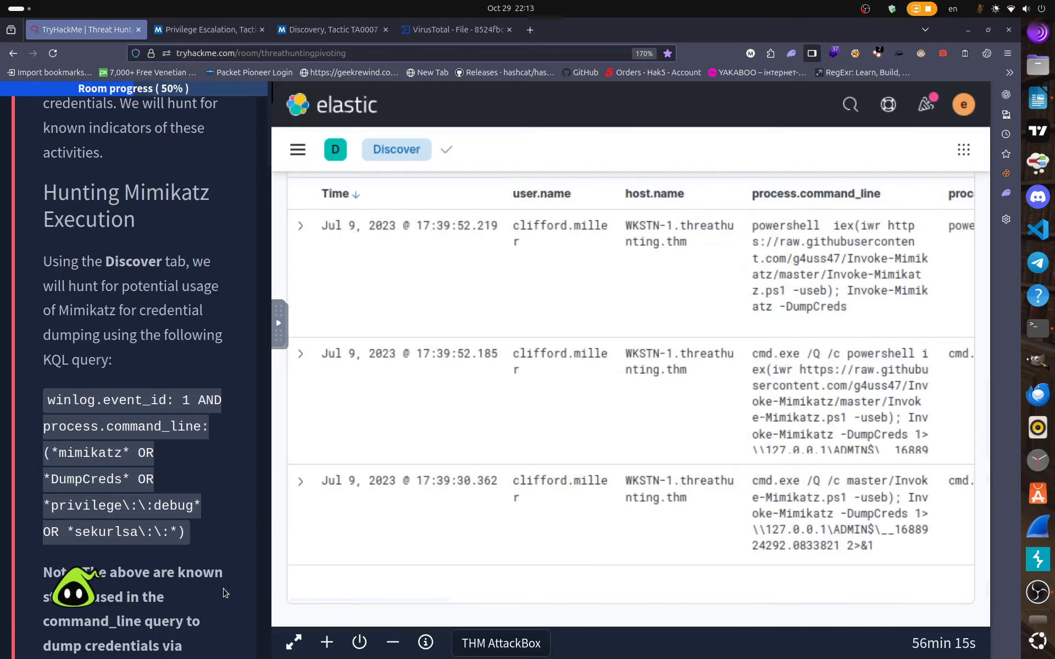
scroll(561, 498, "up", 5)
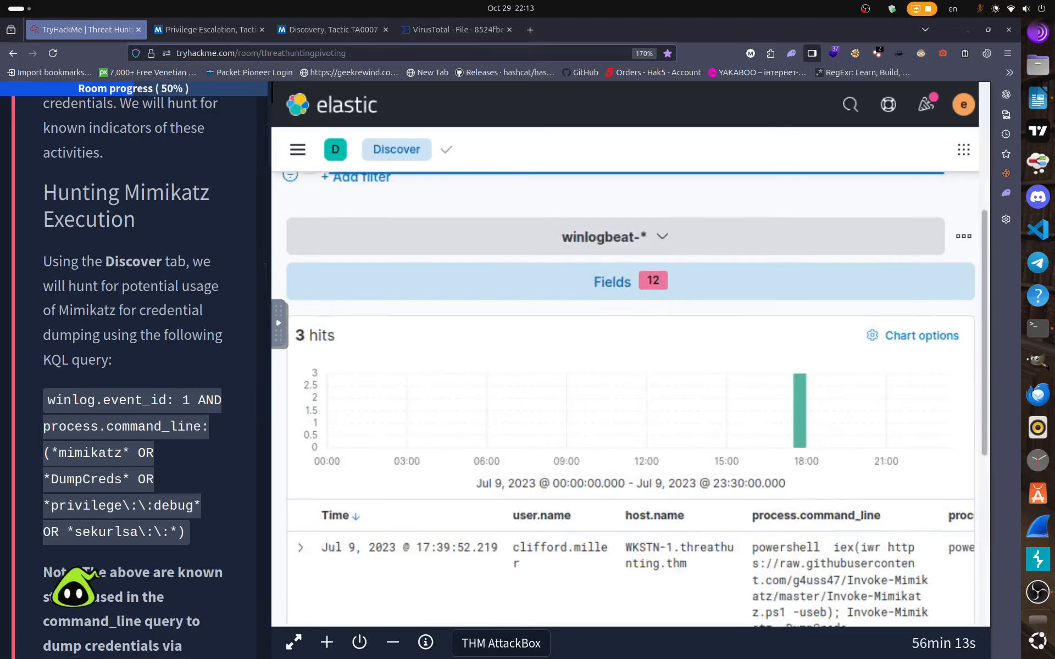
left_click(622, 285)
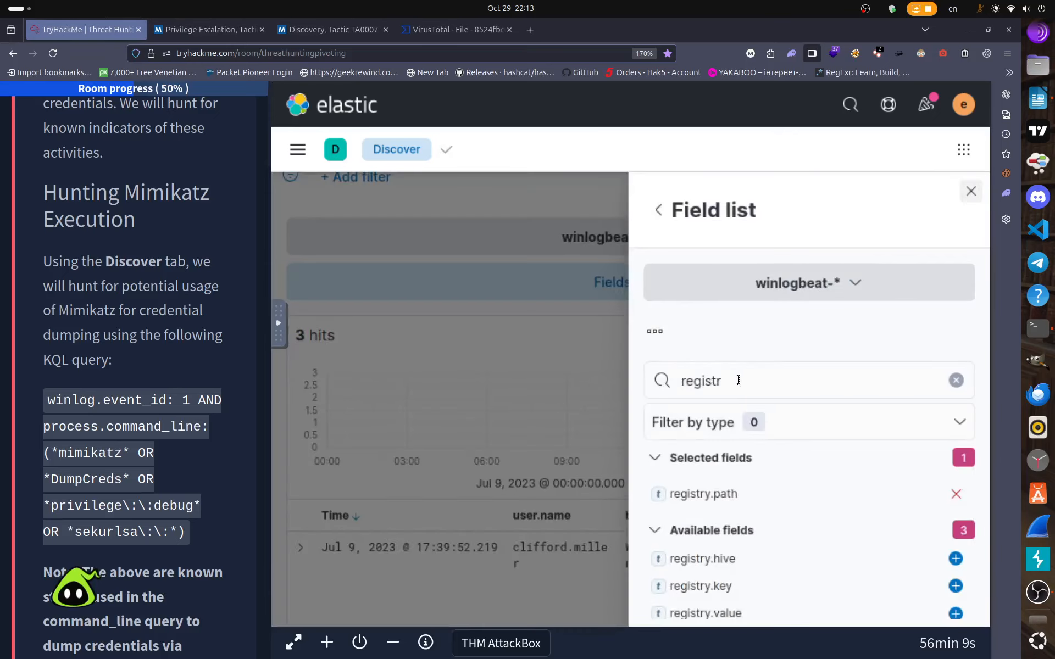
left_click(956, 380)
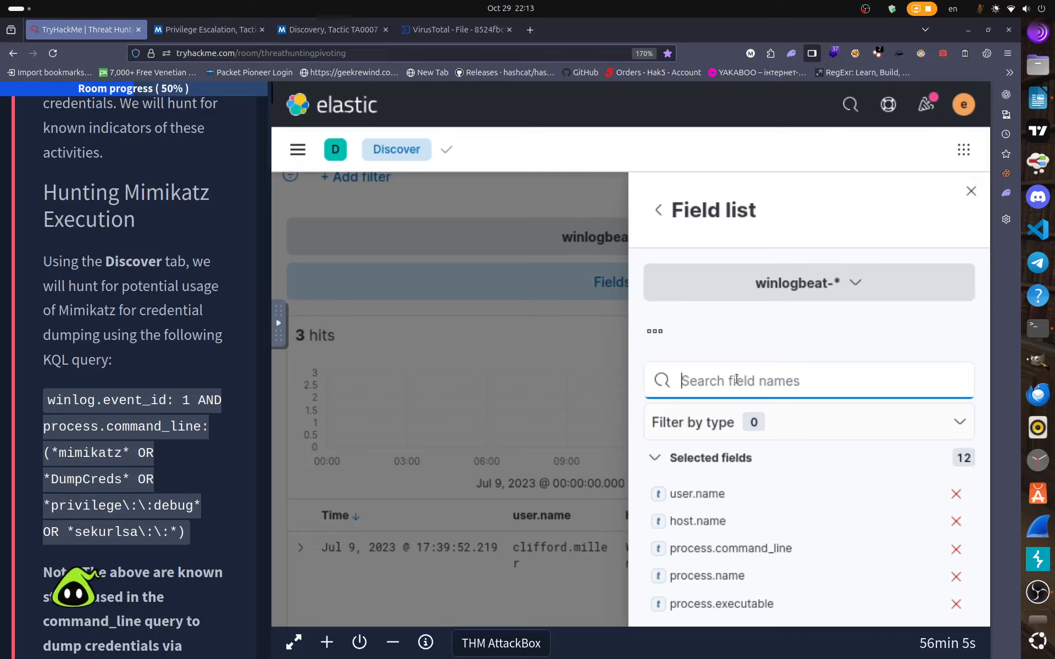
type("comm")
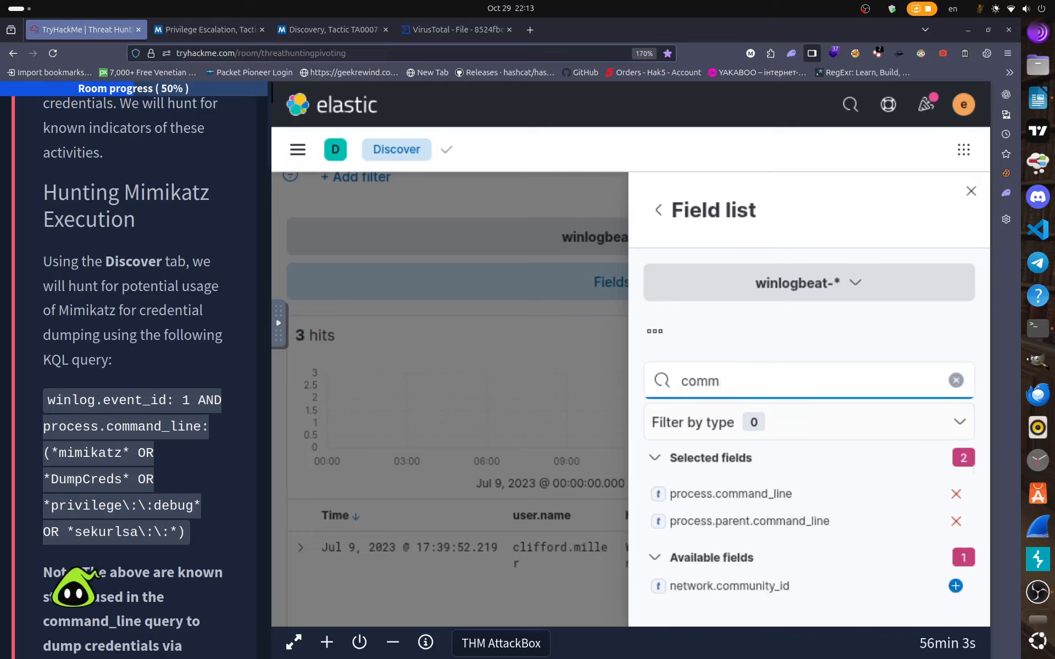
type("an")
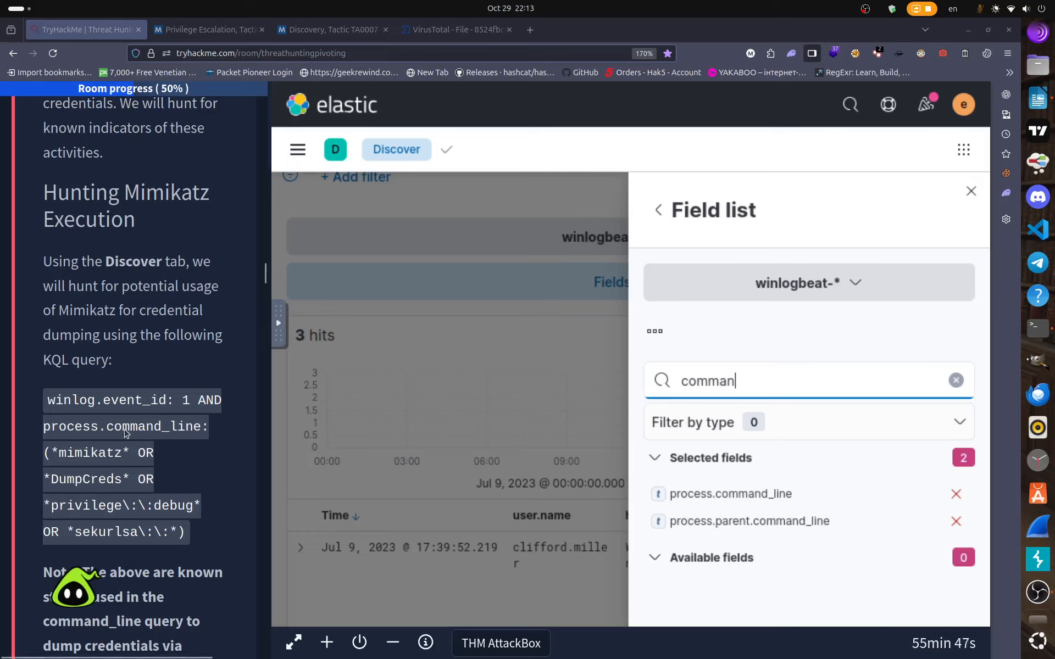
left_click(970, 190)
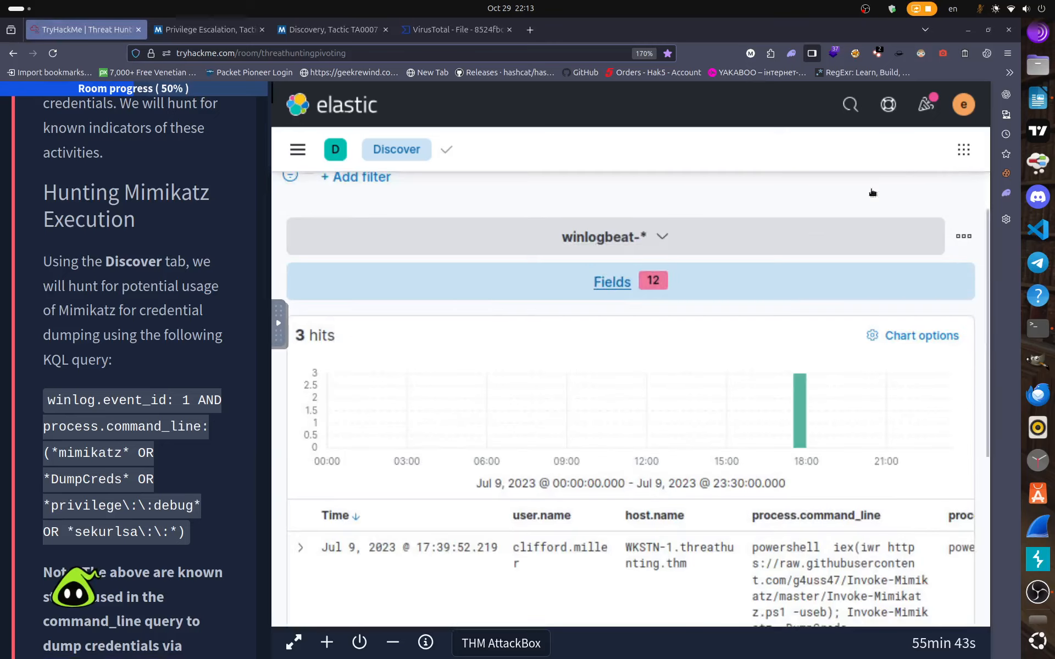
scroll(703, 450, "down", 4)
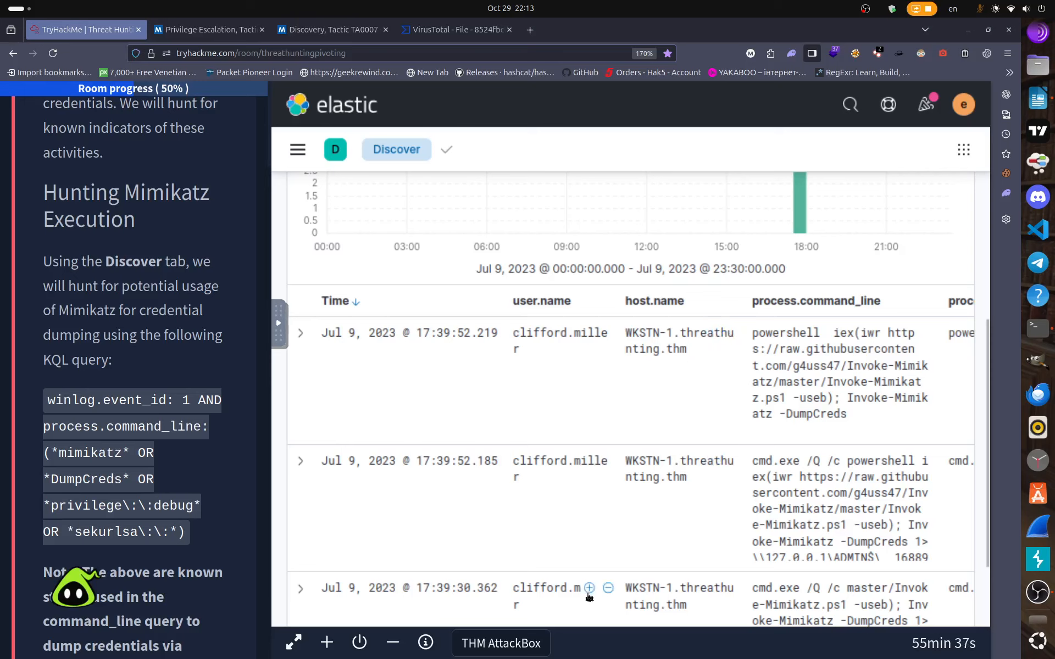
scroll(589, 595, "down", 2)
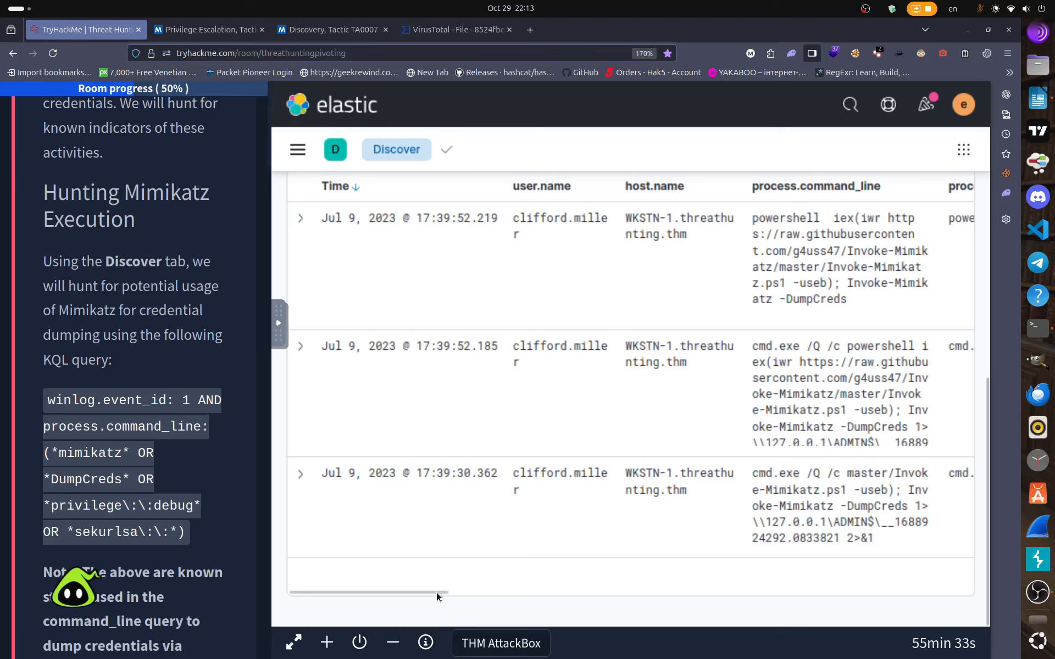
scroll(437, 592, "right", 4)
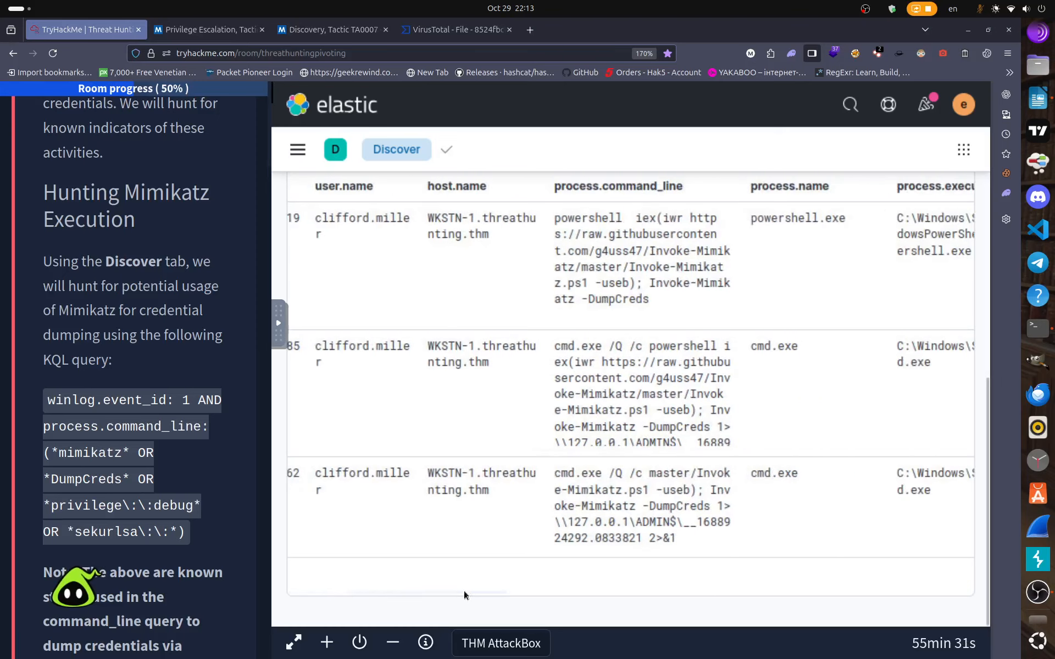
scroll(464, 591, "right", 6)
scroll(562, 602, "right", 3)
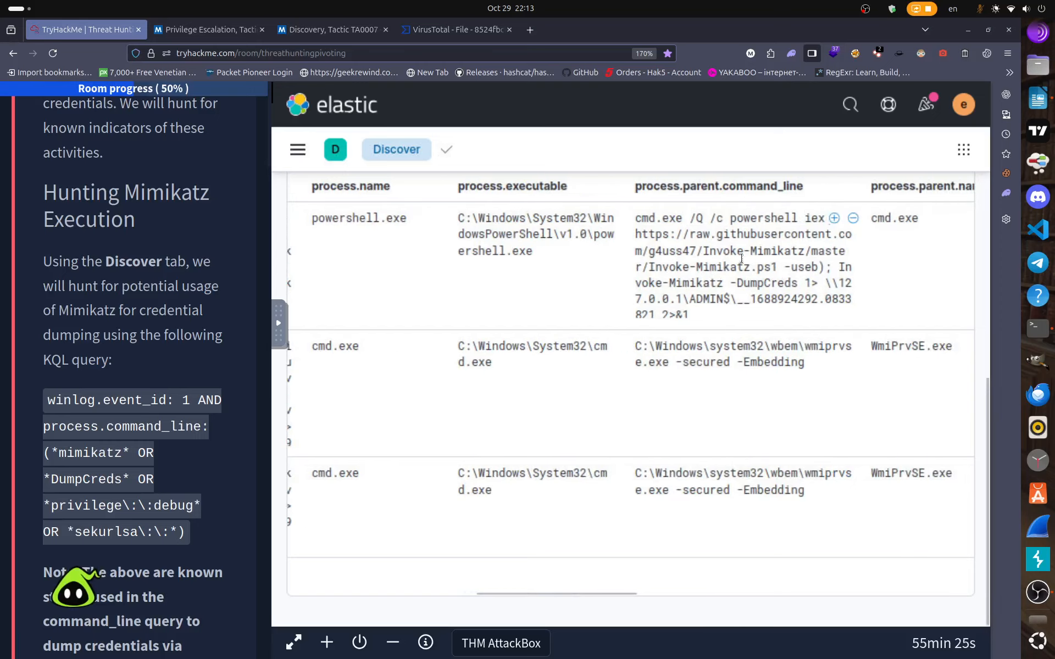
left_click_drag(706, 256, 803, 278)
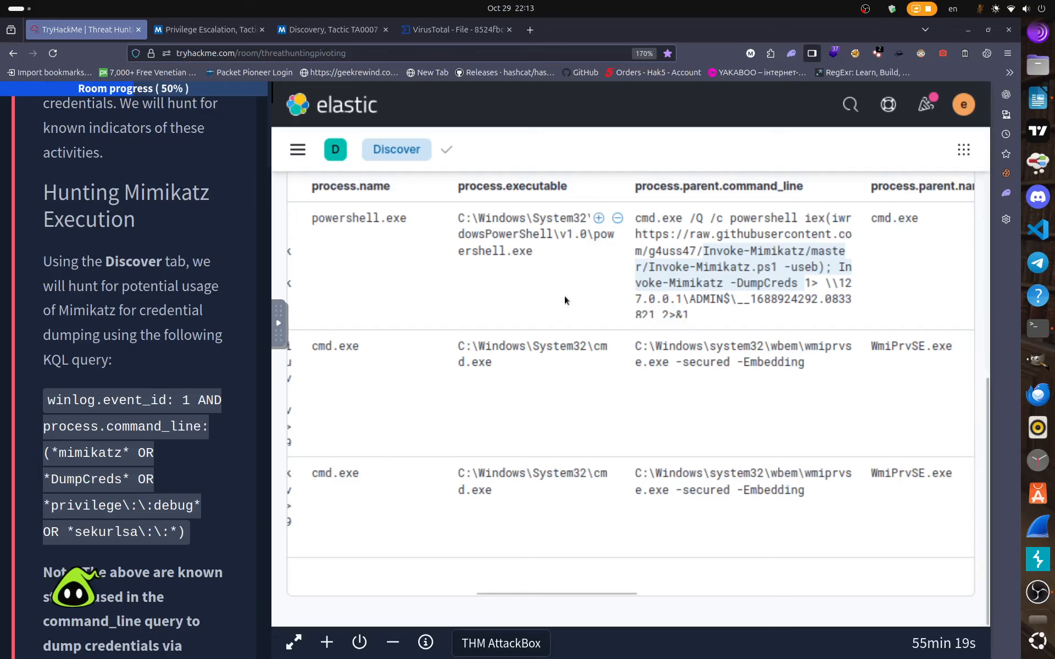
scroll(564, 300, "up", 5)
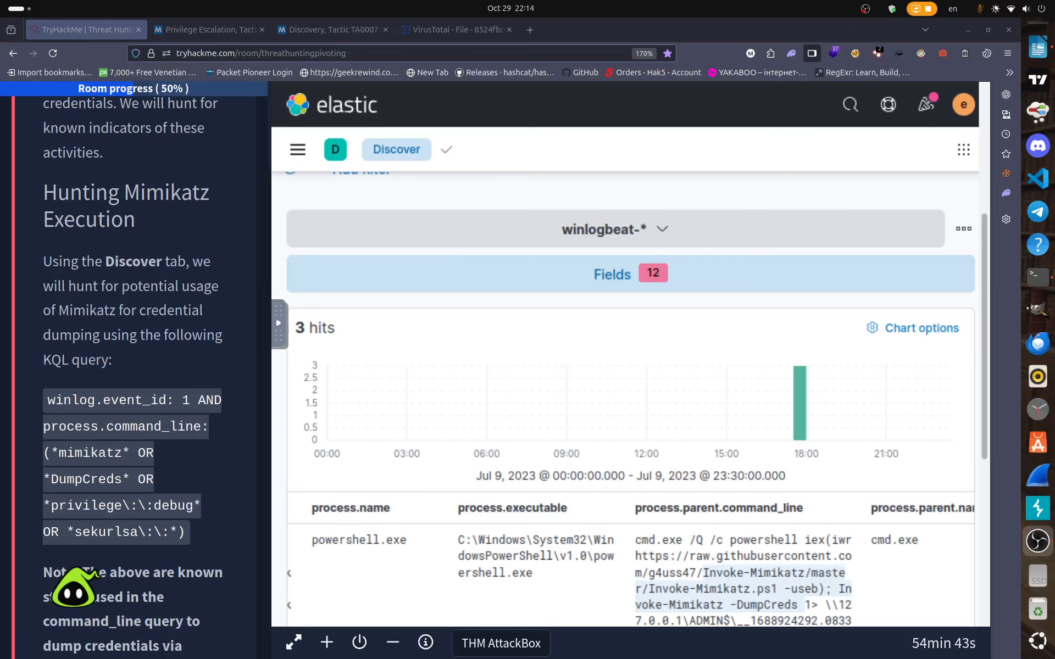
scroll(522, 322, "up", 5)
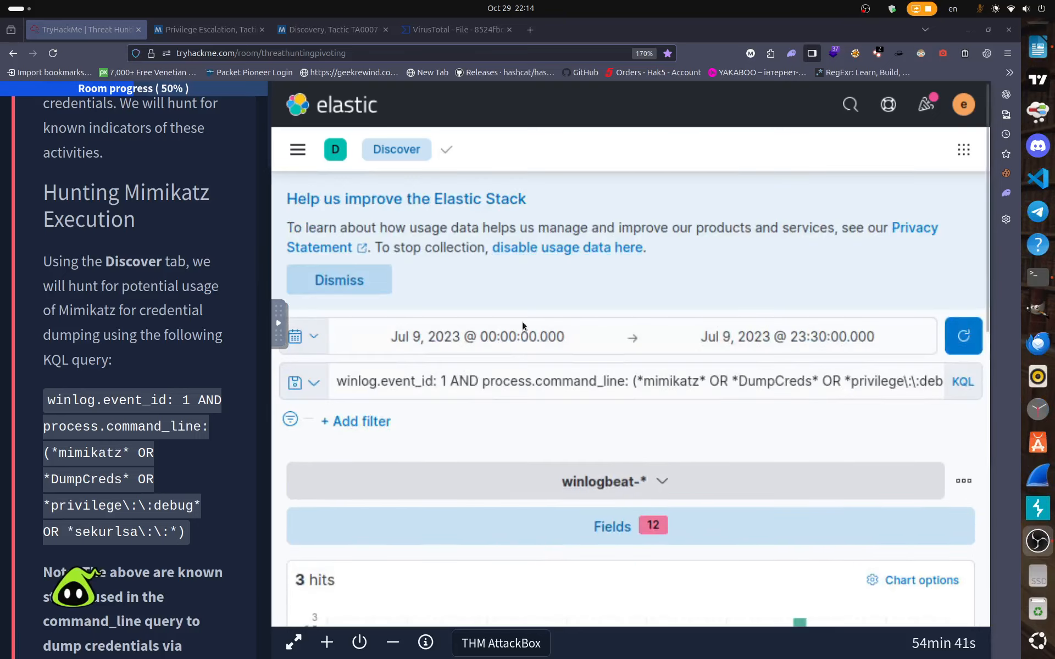
Replace the Mimikatz query with winlog.event_id: 11 AND file.path: *lsass.DMP.
left_click(640, 381)
left_click_drag(594, 398, 328, 380)
key("BackSpace")
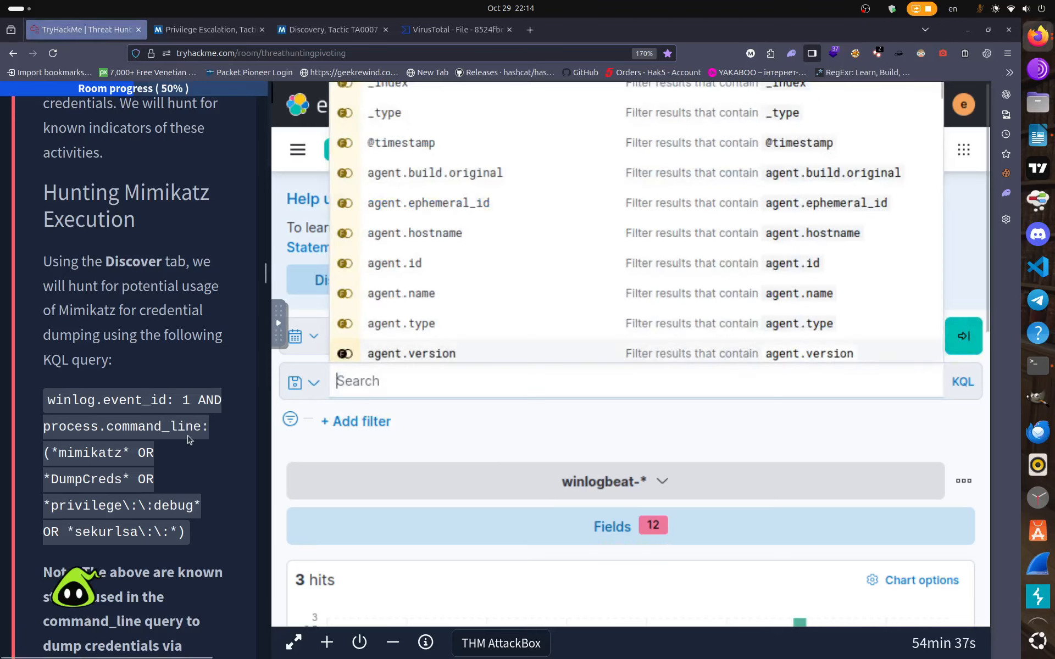
scroll(72, 453, "down", 4)
scroll(72, 453, "down", 15)
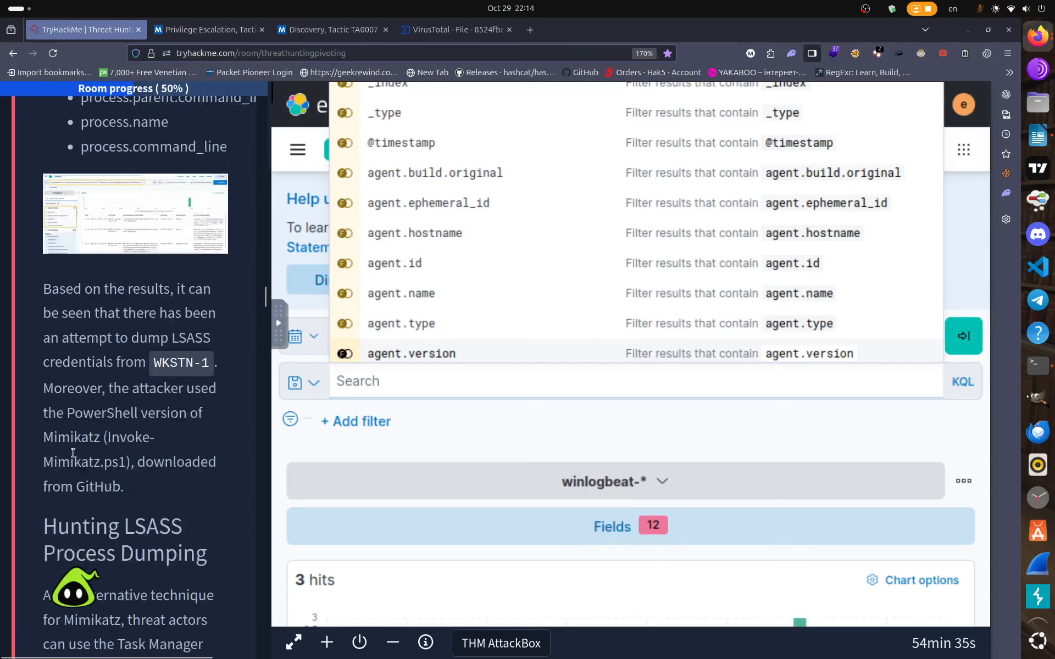
scroll(73, 450, "down", 6)
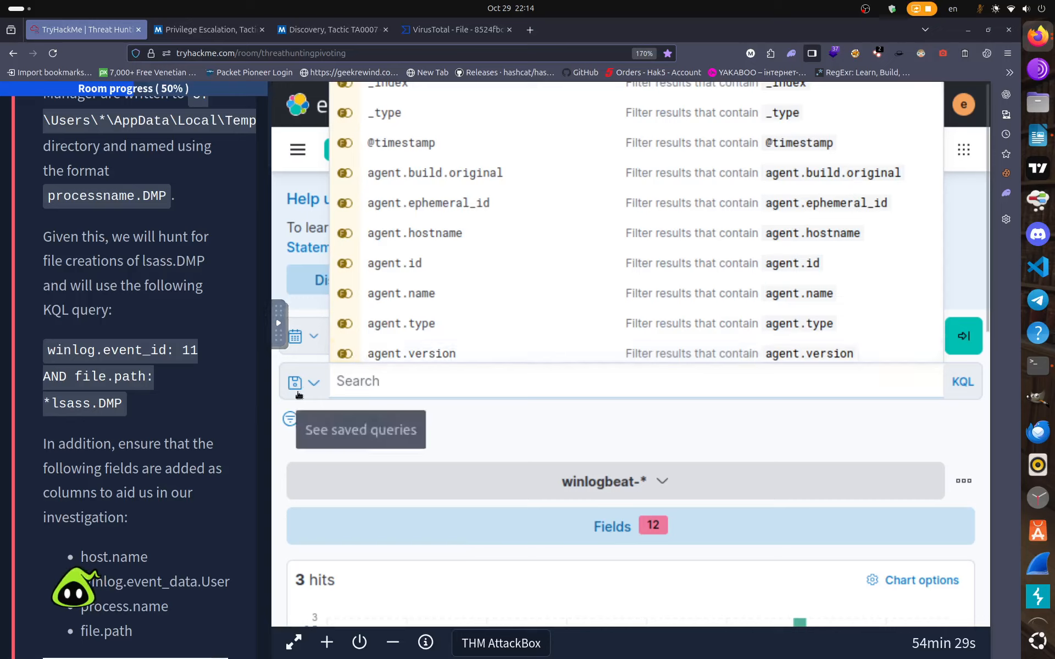
type("winl")
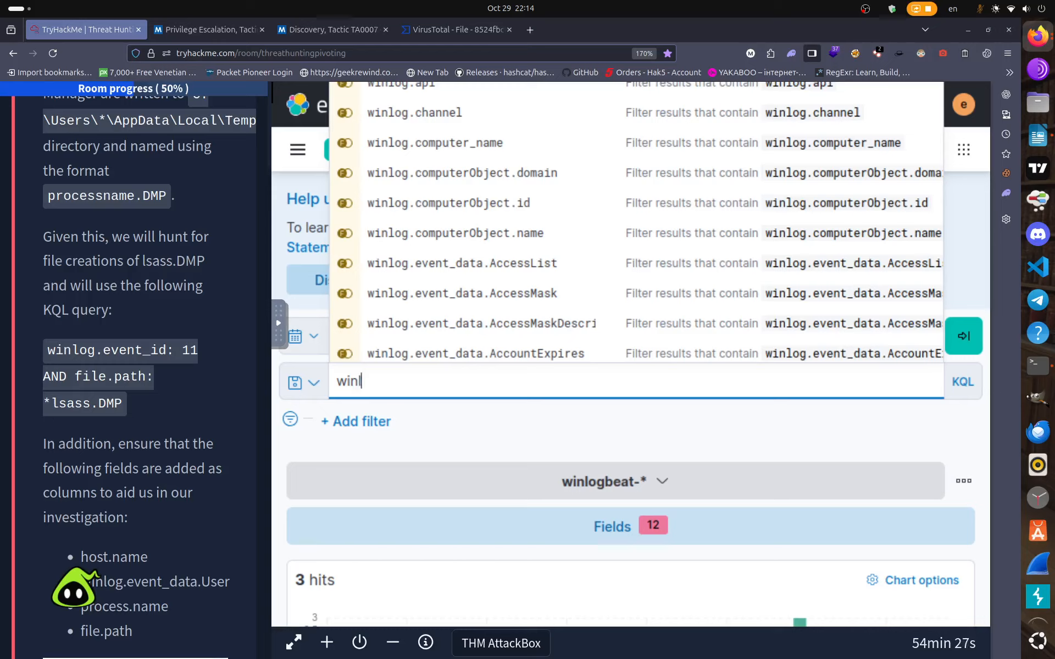
type("og.event")
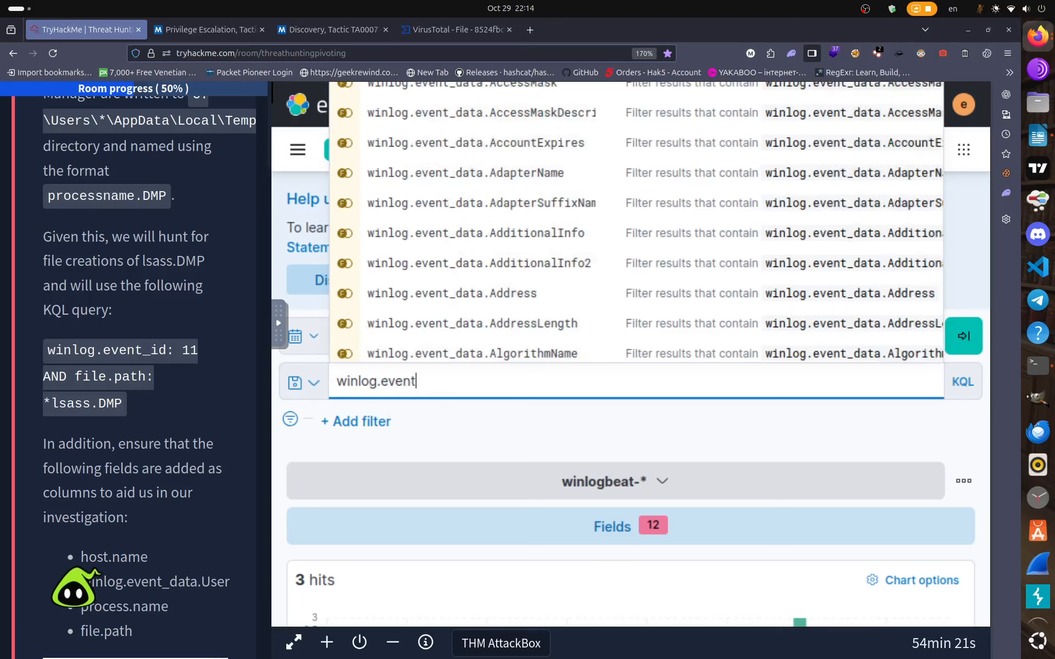
type("_id")
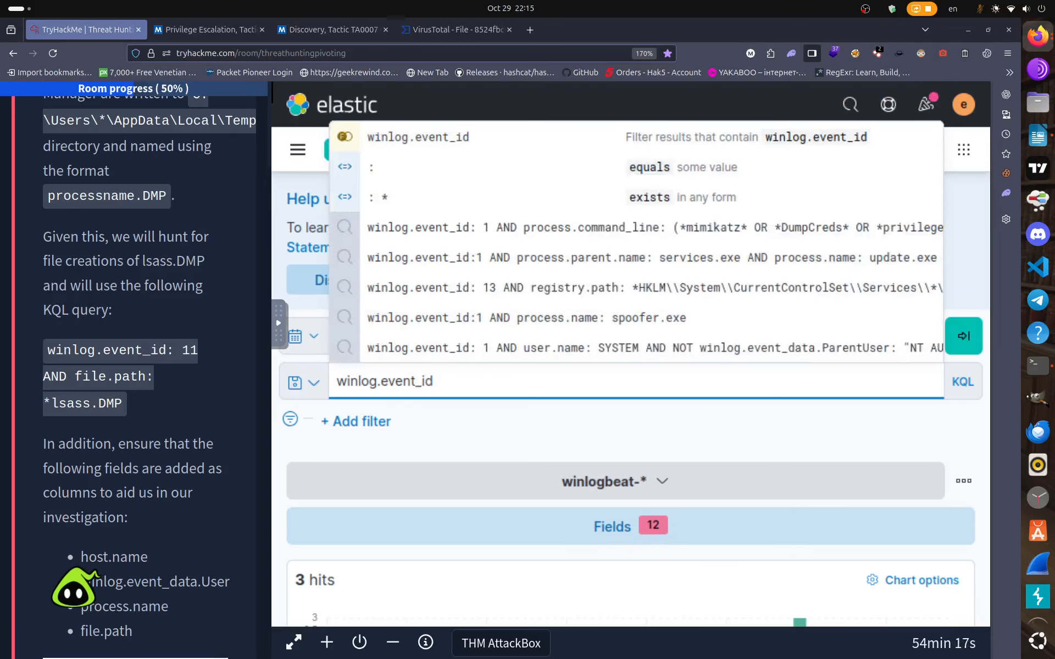
type(": 11")
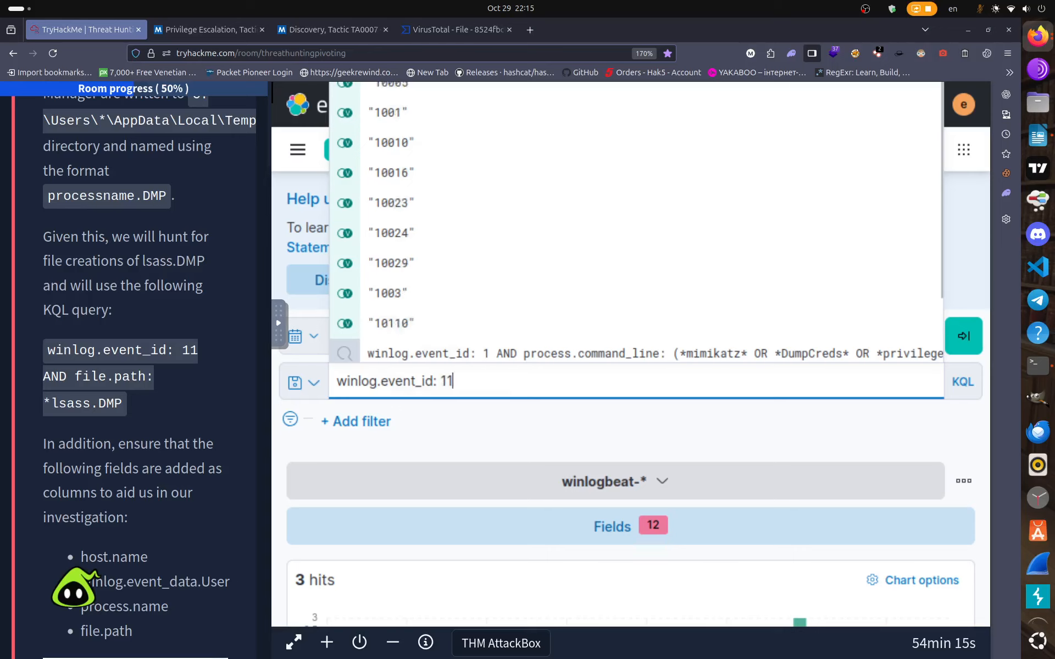
type(" AN")
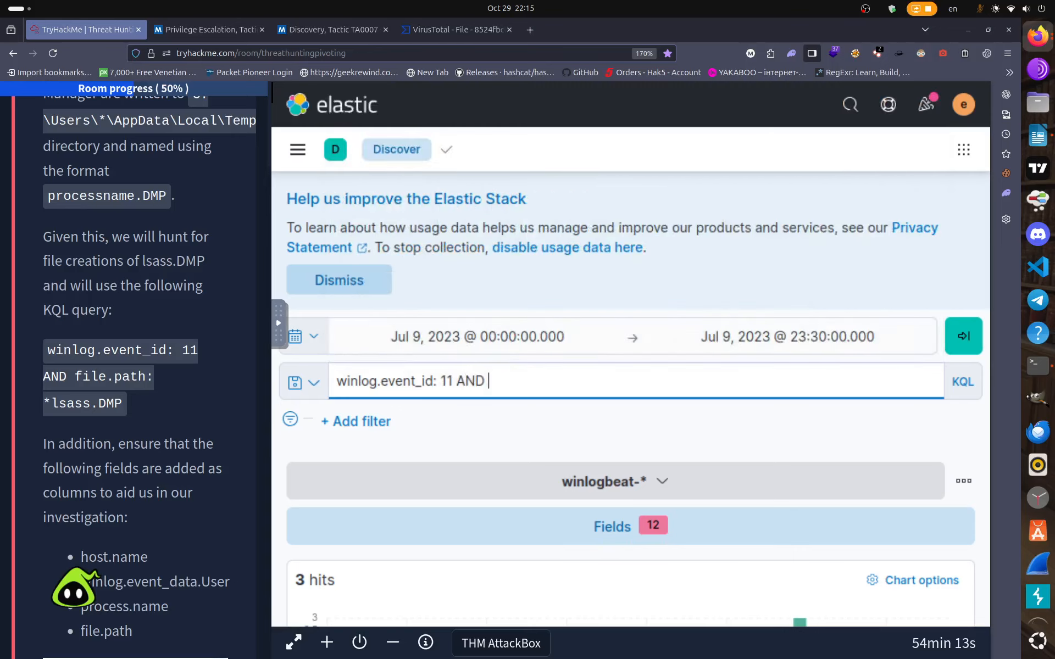
type("D file")
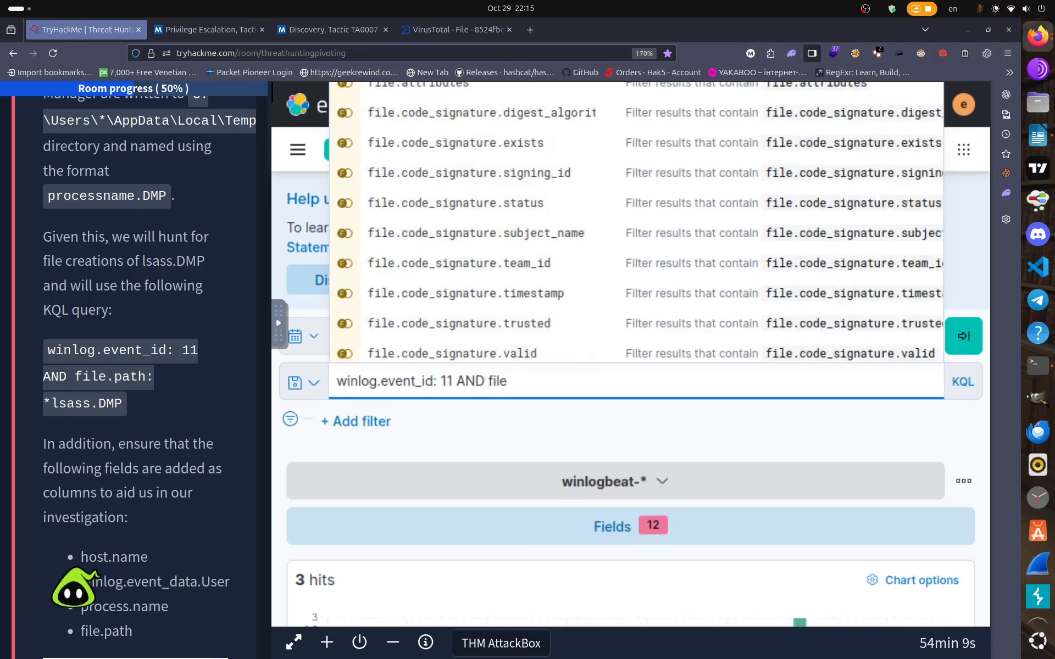
type(".path")
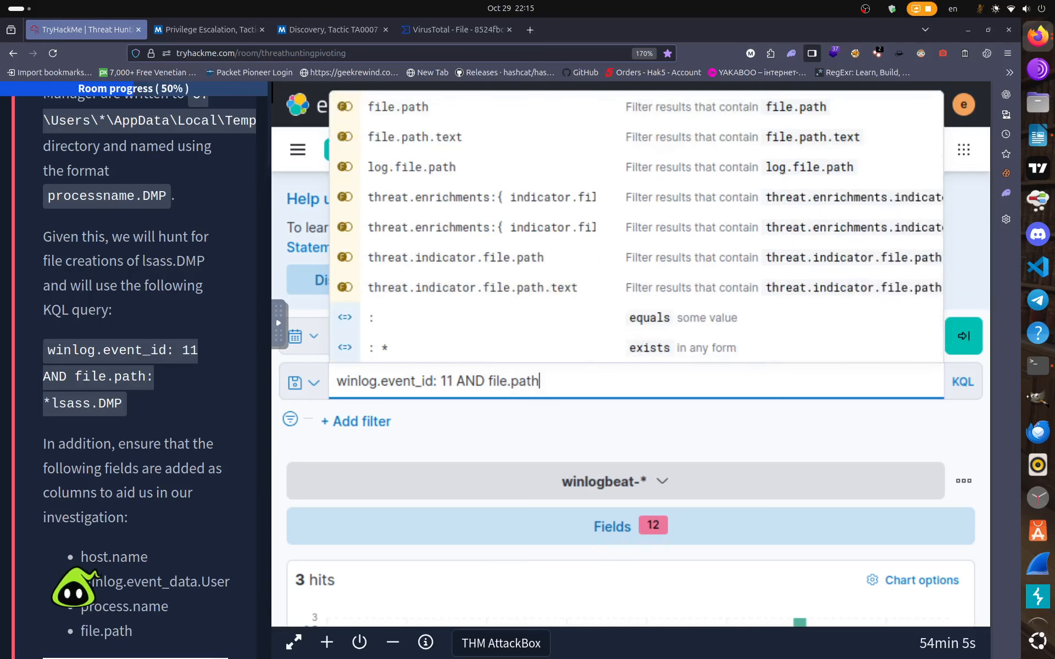
type(": ")
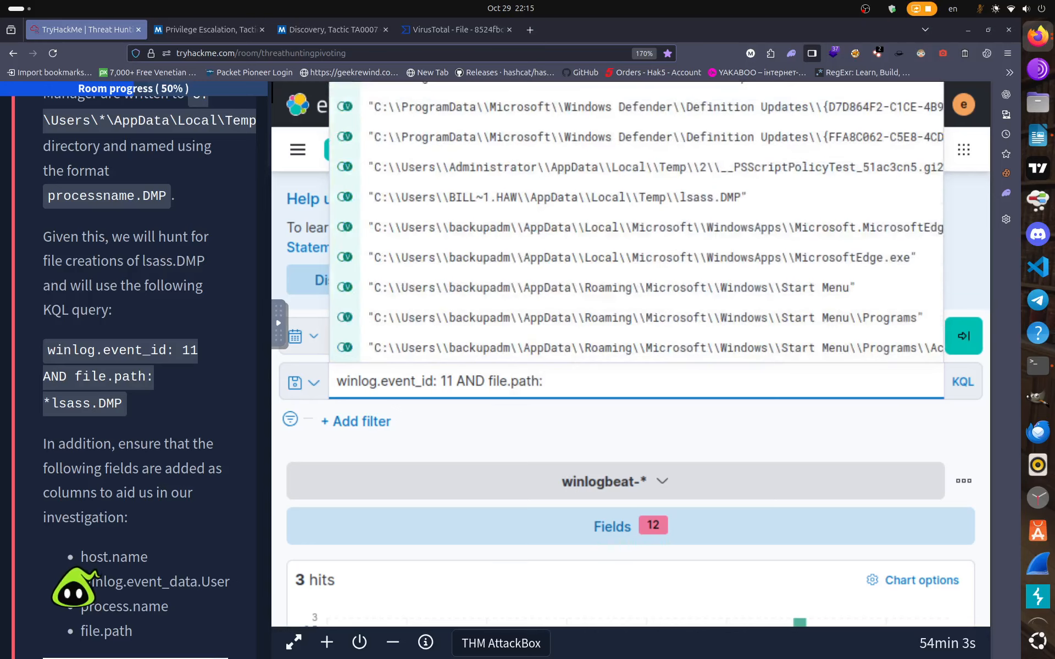
type("*")
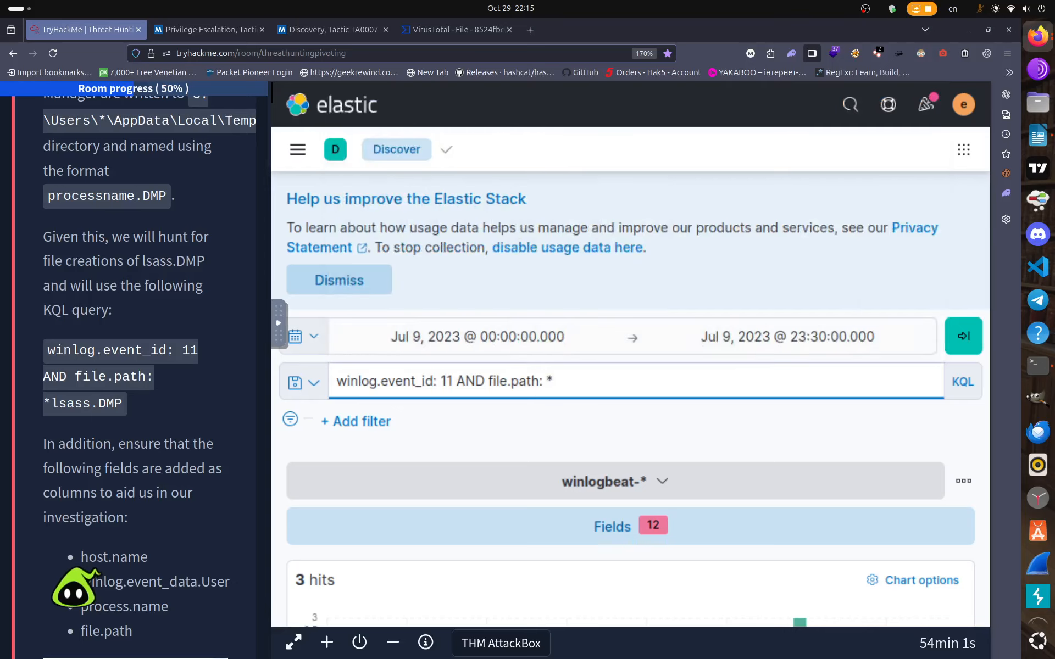
type("lsass.")
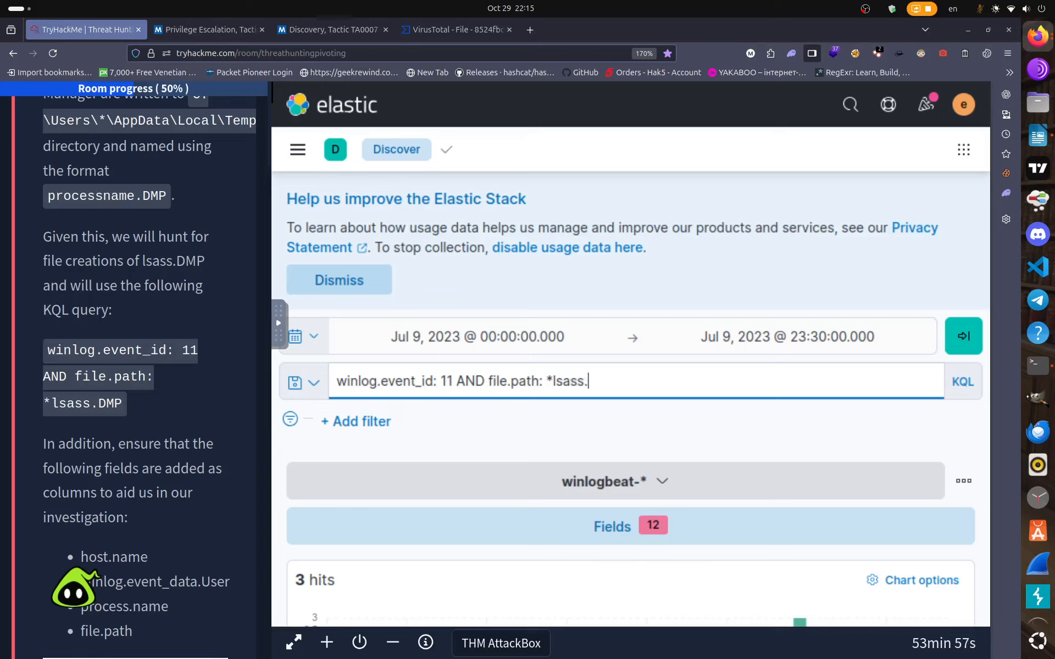
type("DMP")
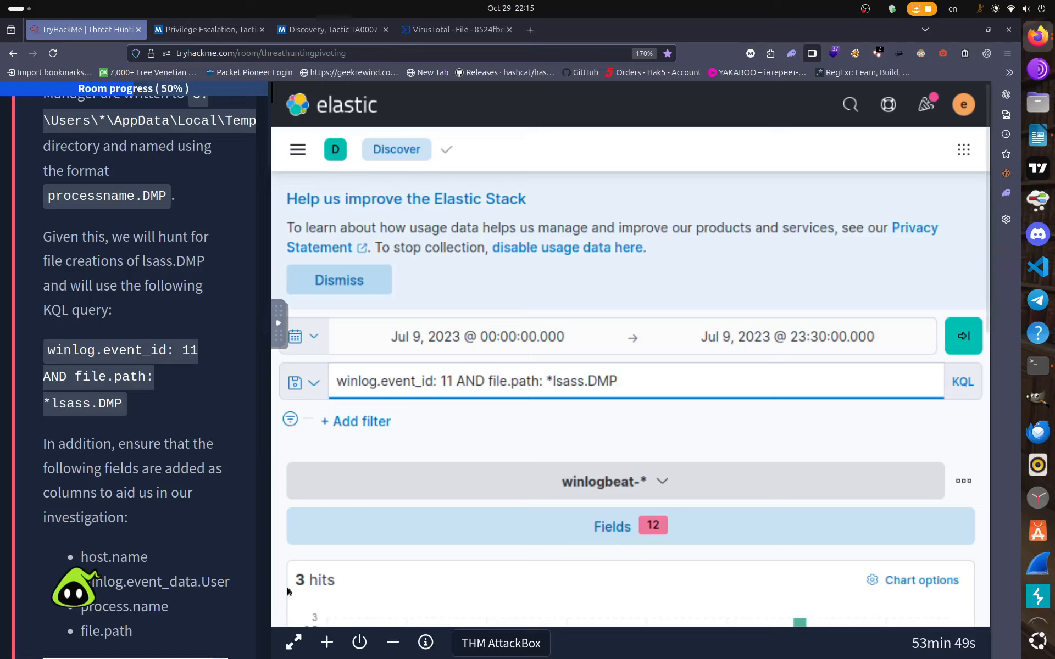
Test a capitalised 'Lsass' spelling, then revert to lowercase lsass and rerun for 1 hit.
key("Left")
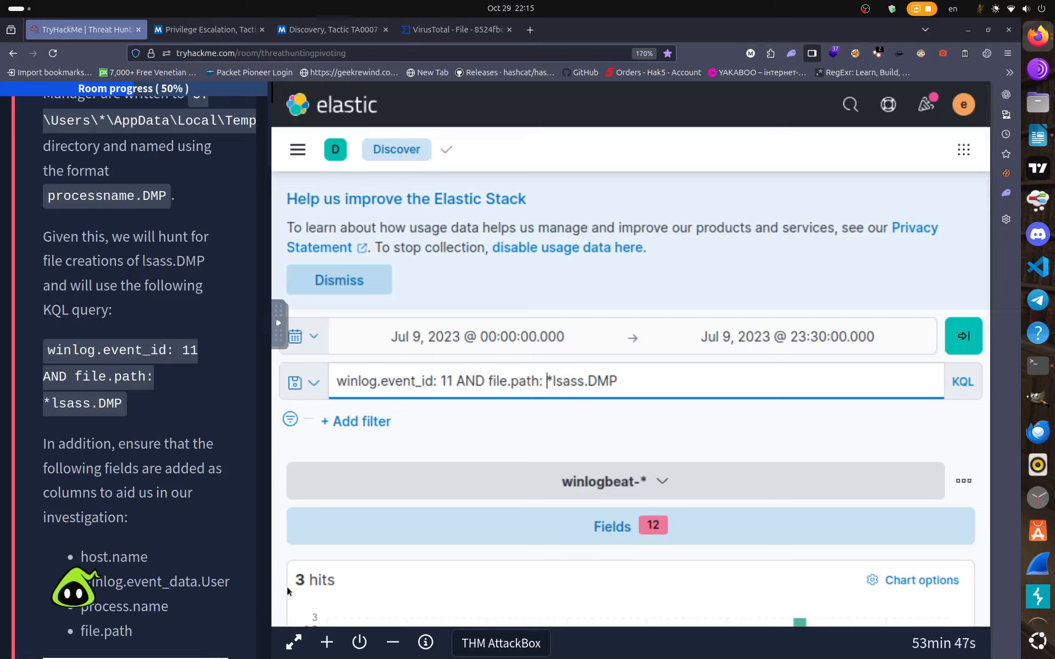
key("Right")
key("Delete")
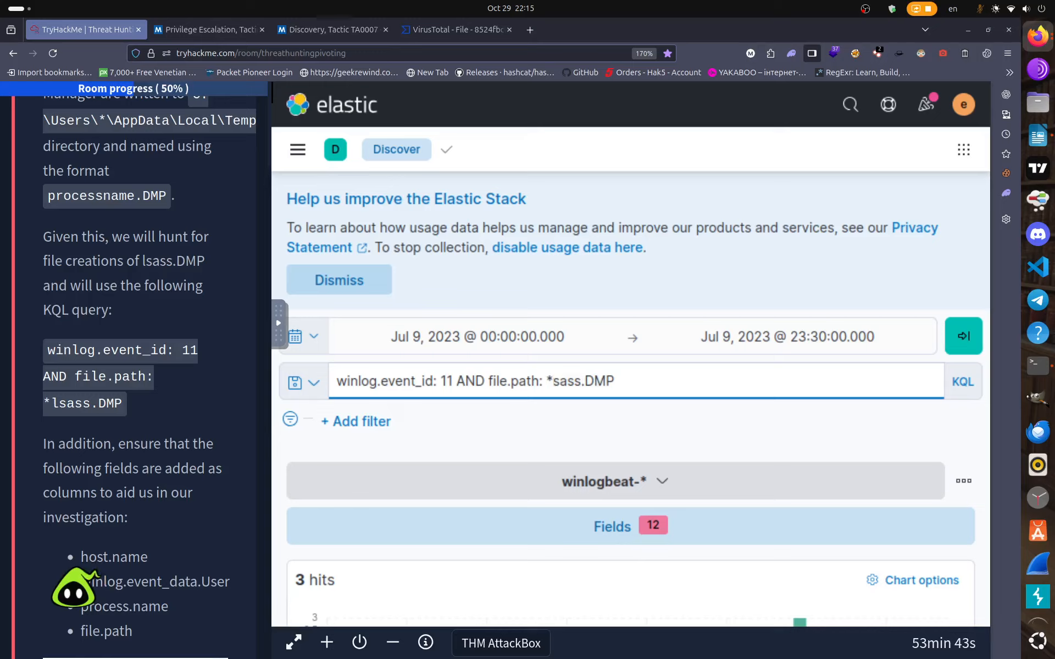
type("L")
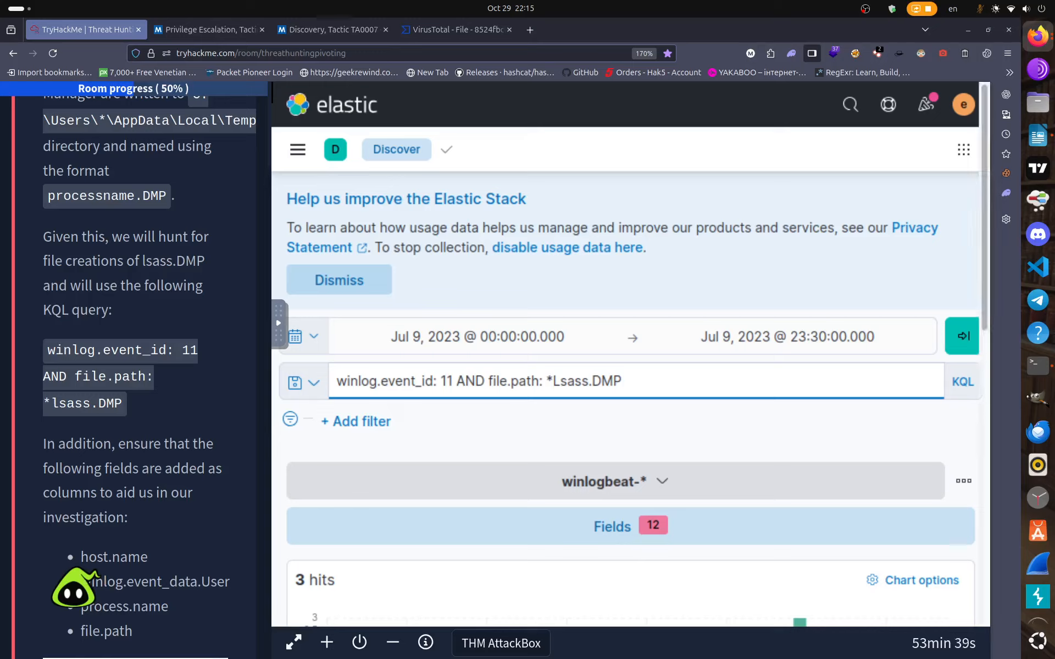
left_click(963, 337)
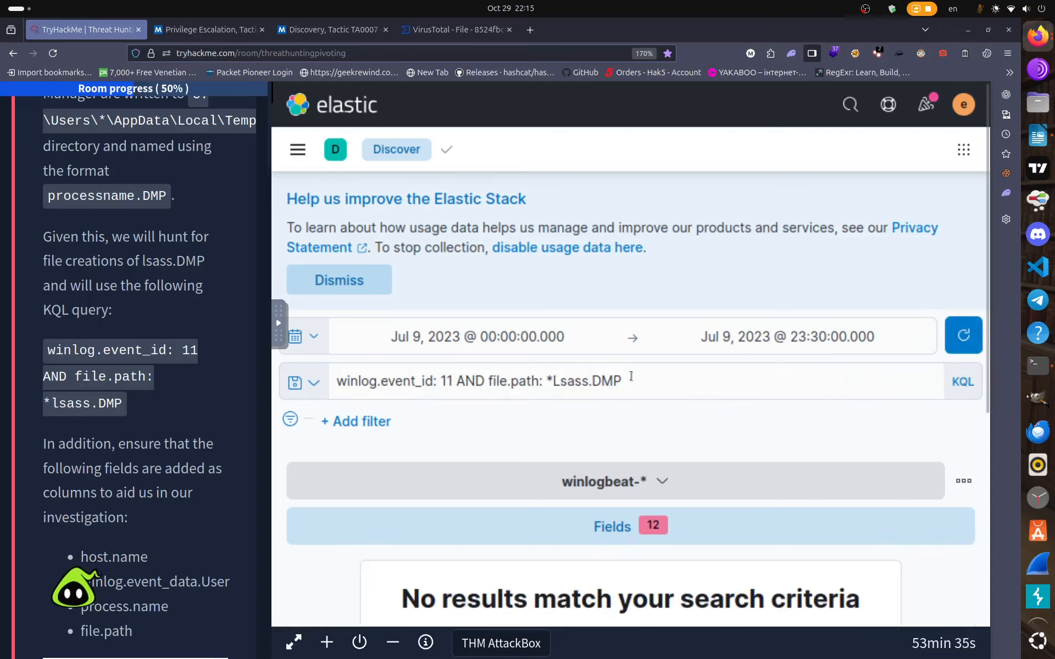
left_click(560, 380)
key("BackSpace")
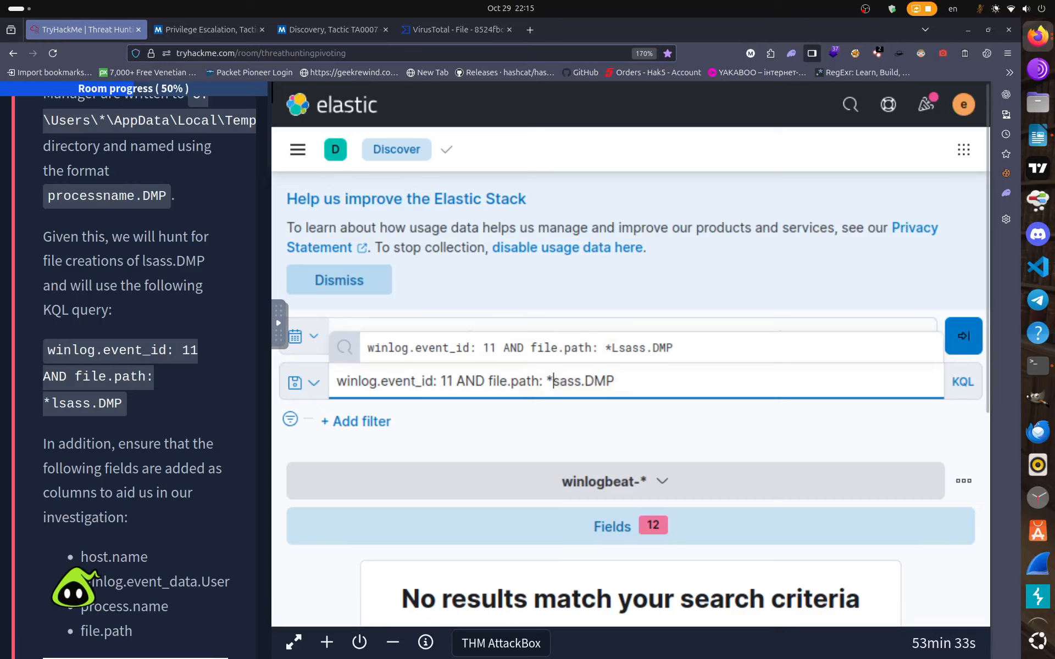
type("l")
key("Return")
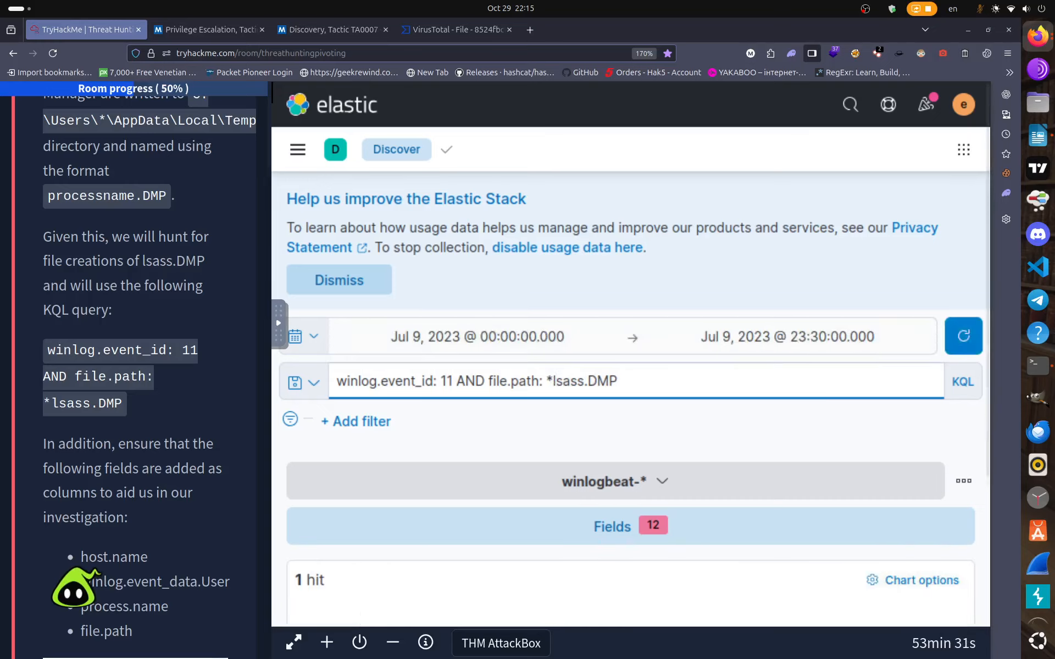
Scroll the lone lsass.DMP hit into view to show Taskmgr.exe on host WKSTN-2.
scroll(828, 550, "down", 5)
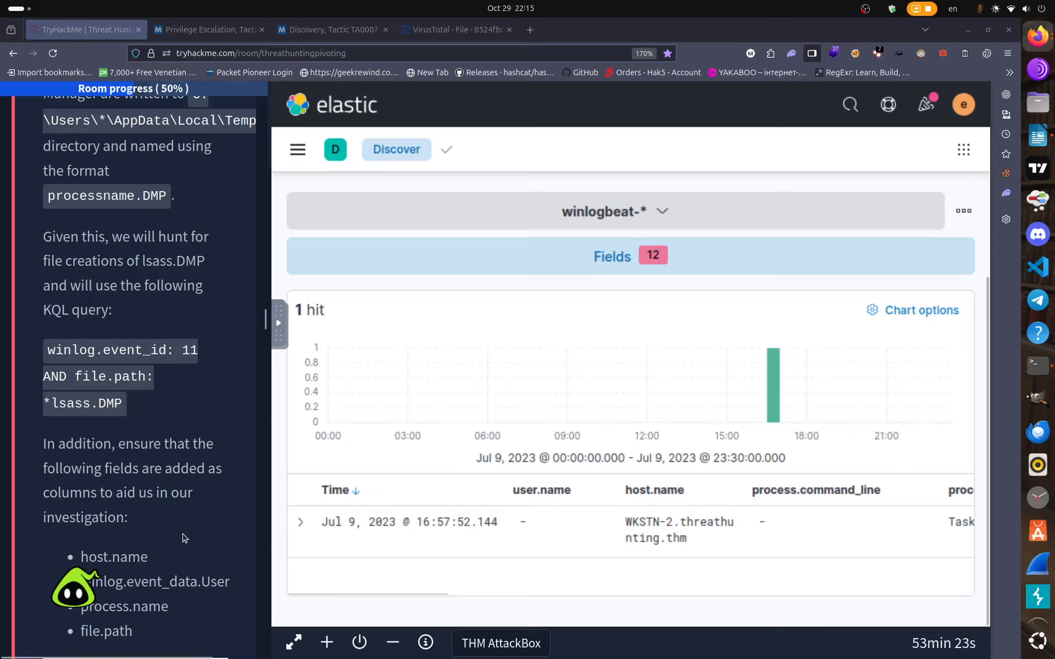
scroll(187, 538, "down", 5)
scroll(183, 532, "down", 5)
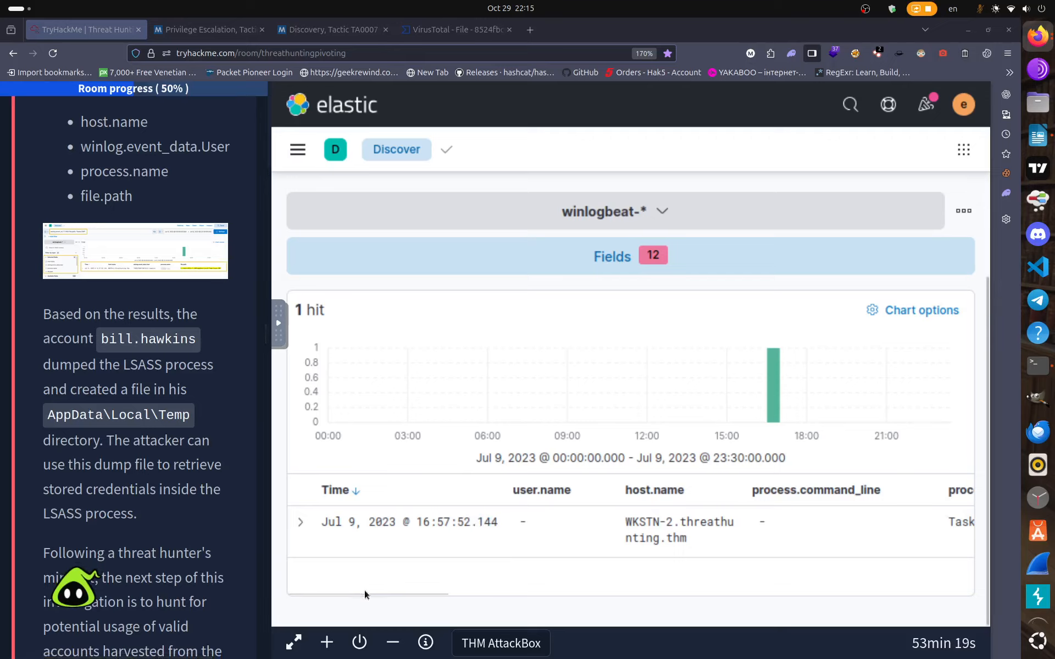
mouse_move(398, 594)
left_mouse_down()
mouse_move(612, 603)
mouse_move(927, 592)
mouse_move(402, 590)
left_mouse_up()
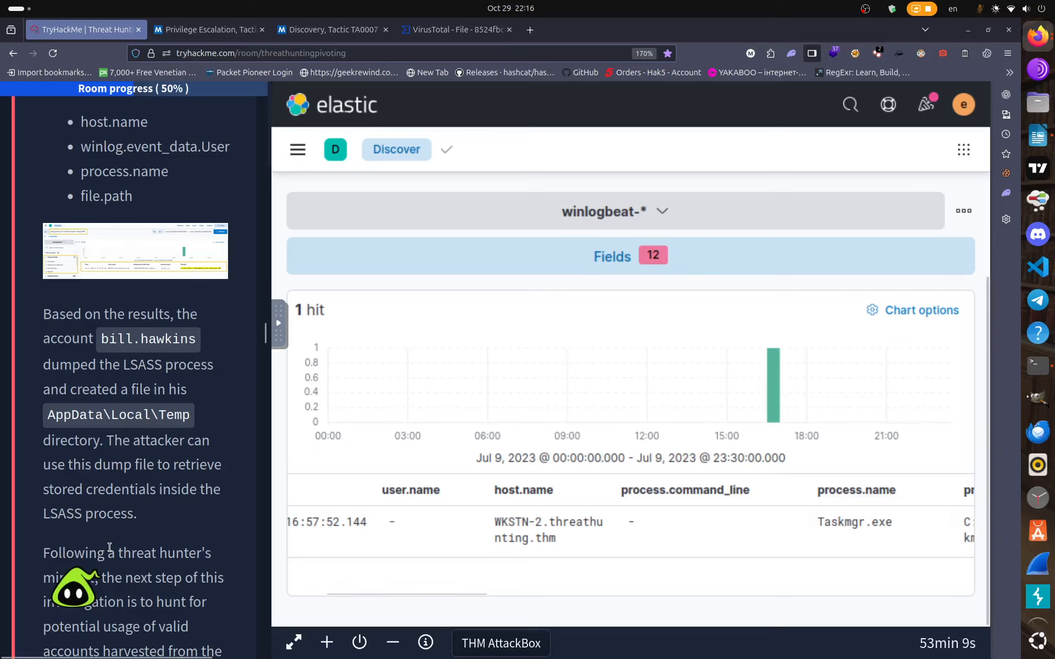
scroll(108, 549, "down", 10)
scroll(108, 563, "down", 10)
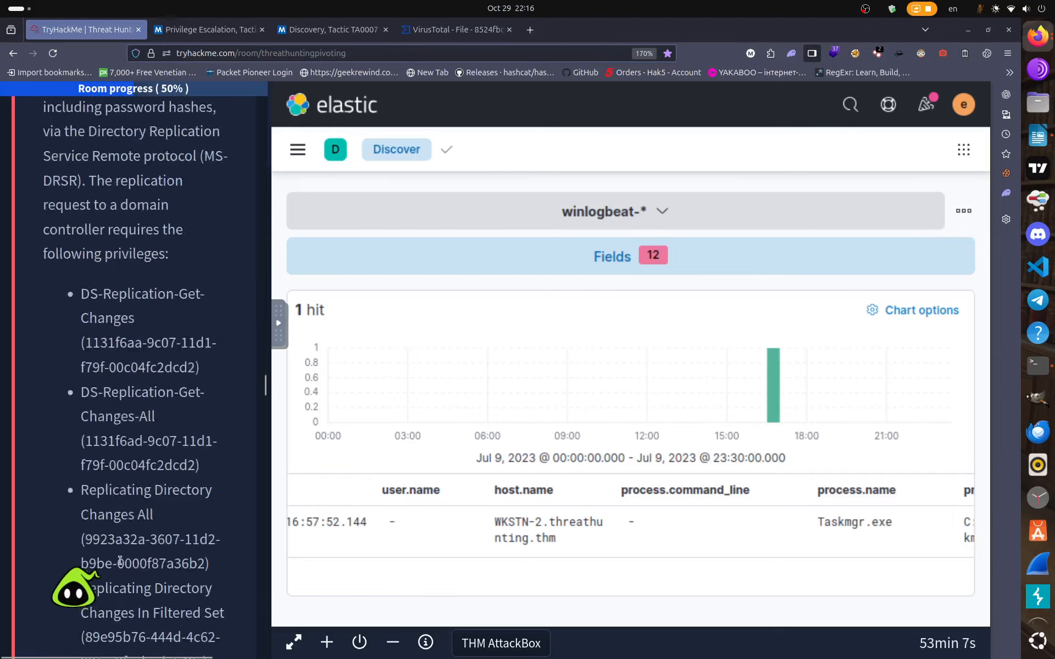
left_click_drag(265, 398, 253, 628)
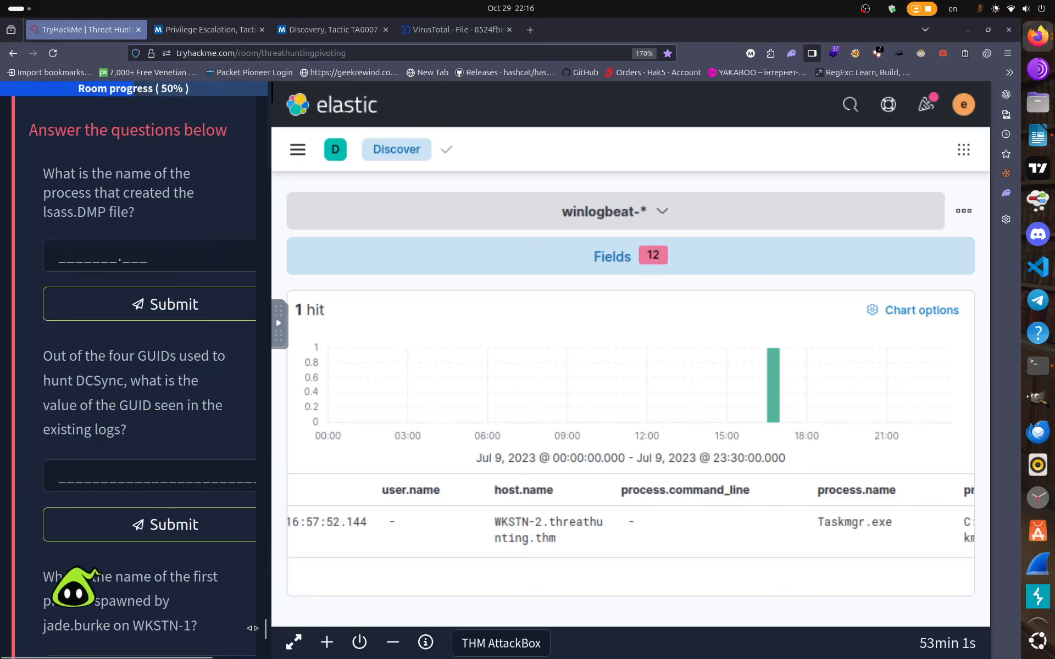
scroll(102, 361, "up", 1)
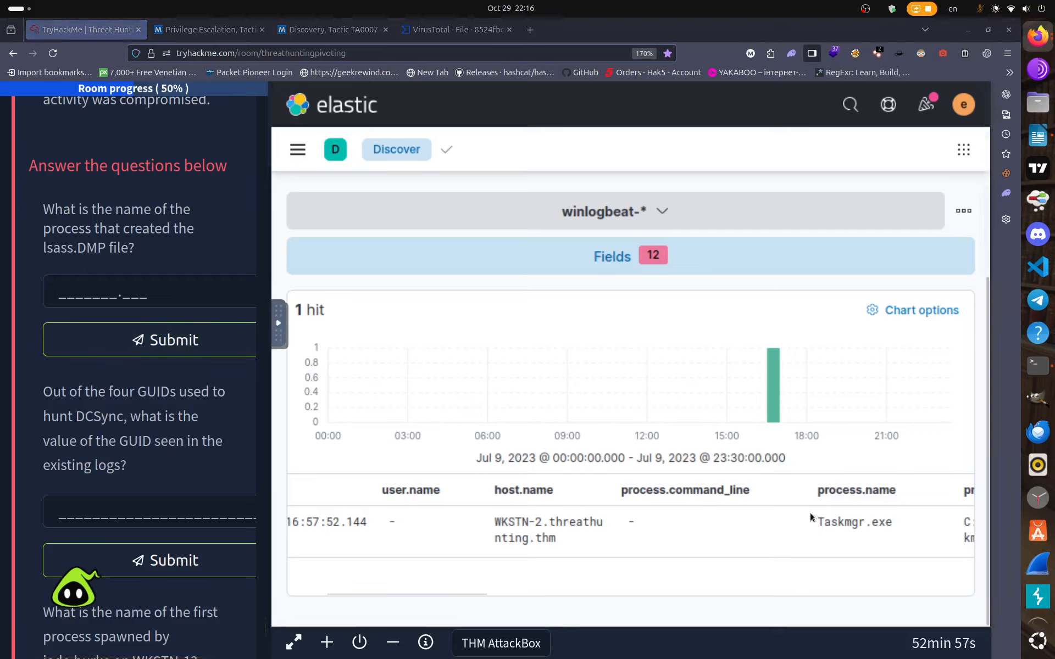
Copy Taskmgr.exe from the Kibana hit and submit it as the lsass.DMP answer.
left_click_drag(817, 520, 890, 519)
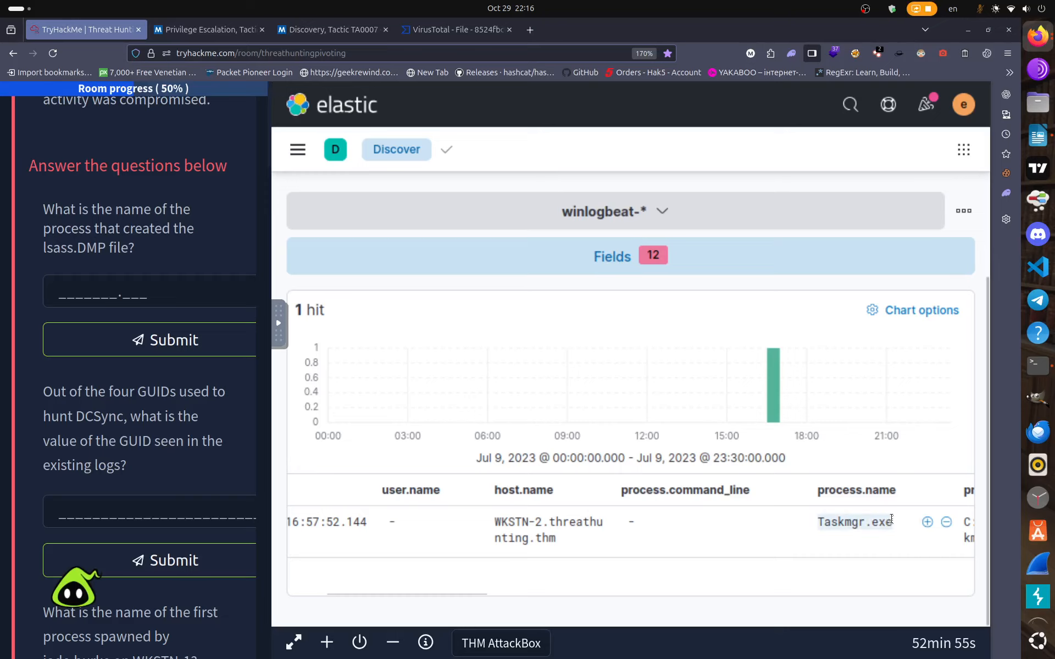
right_click(877, 520)
left_click(790, 312)
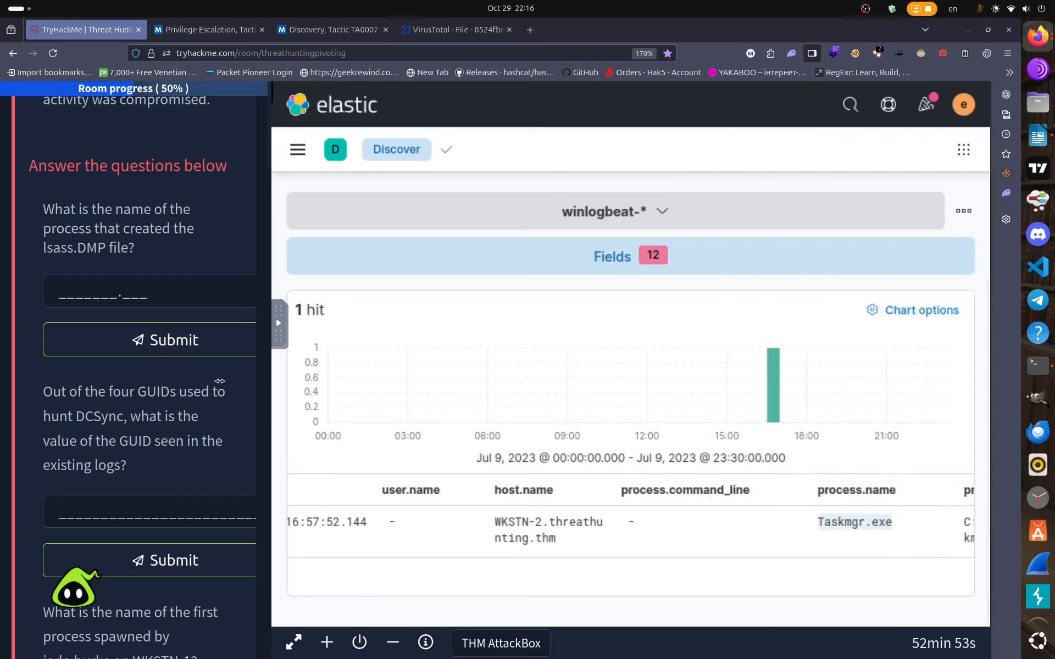
right_click(77, 291)
left_click(122, 360)
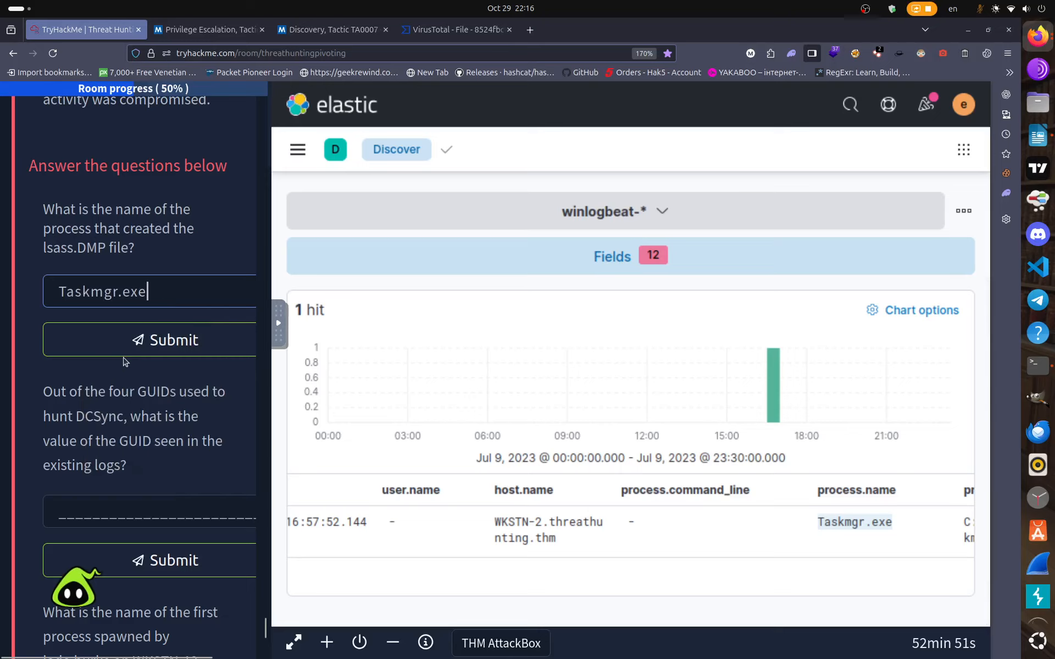
key("Return")
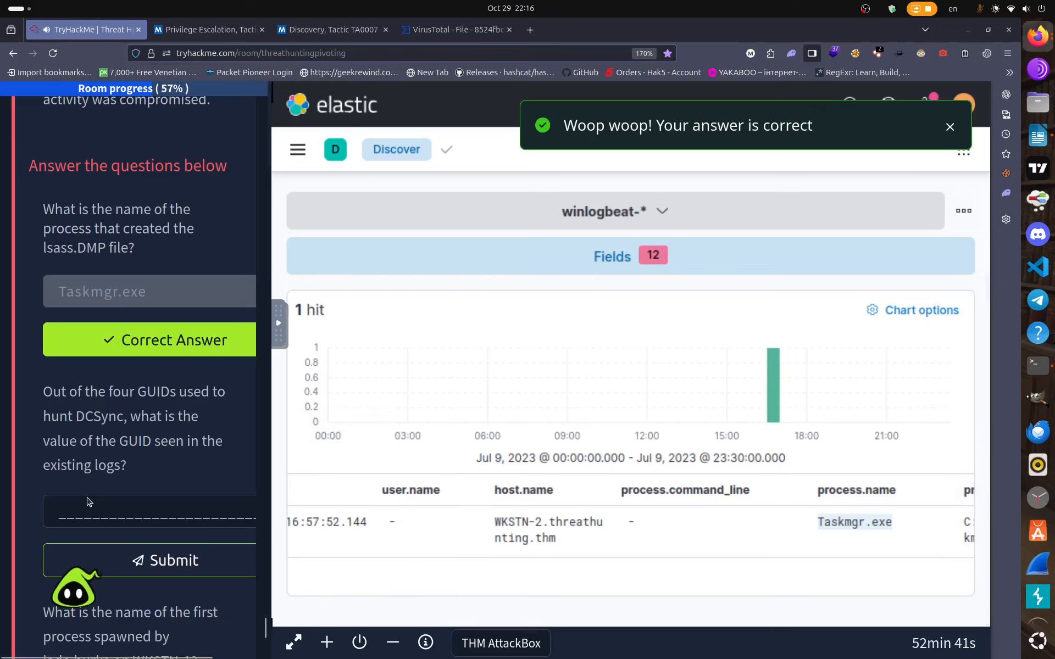
Scroll to the next question and look over the GUID question text.
scroll(88, 501, "up", 5)
scroll(88, 501, "down", 5)
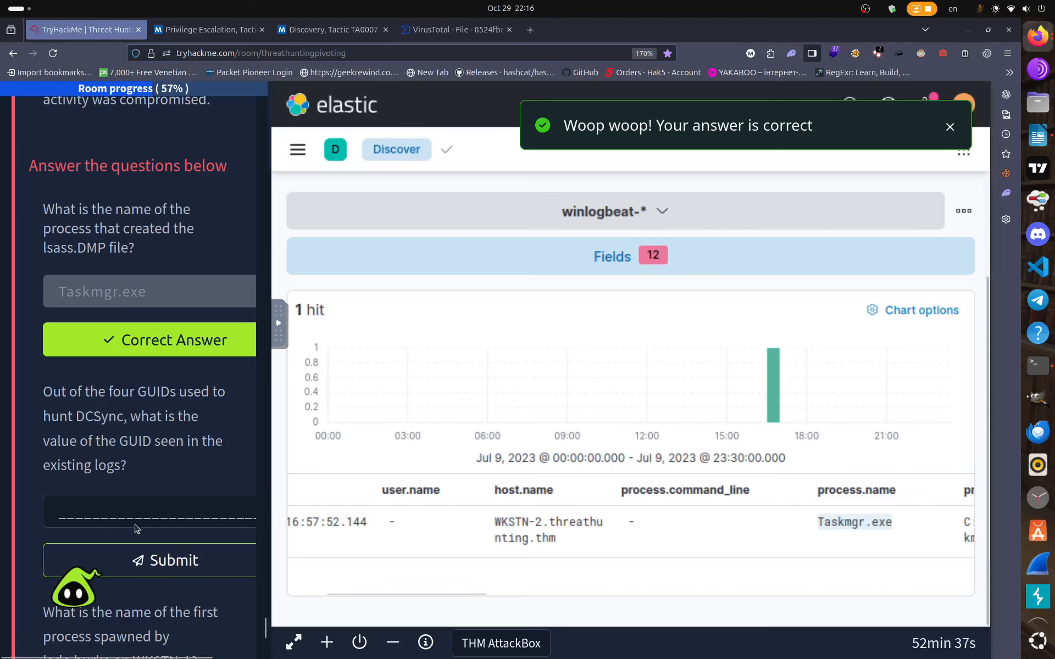
left_click_drag(47, 393, 196, 471)
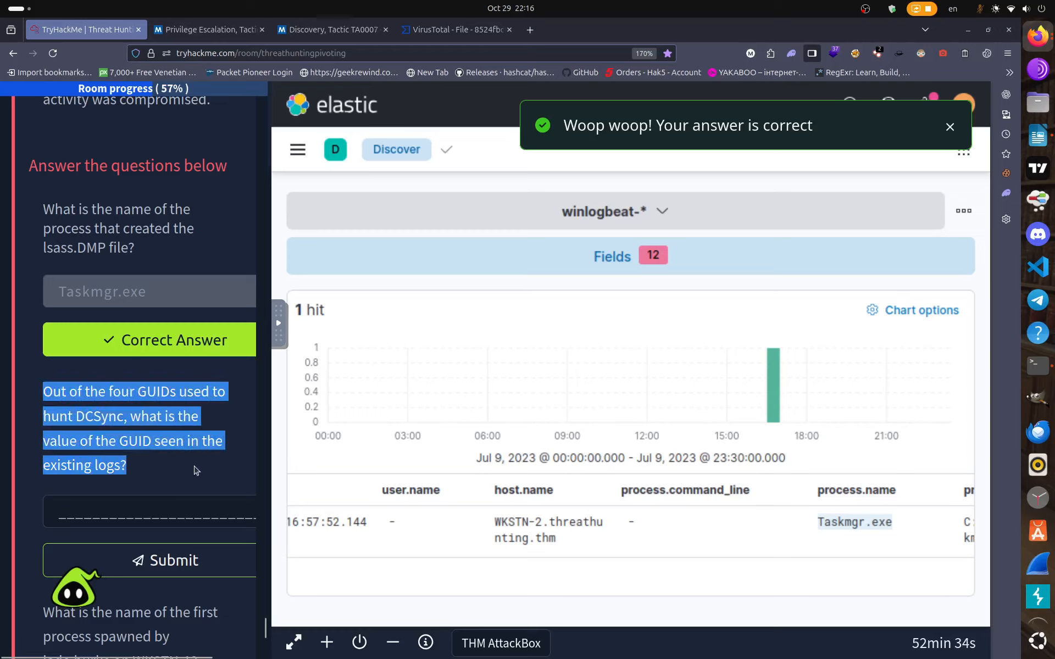
left_click(163, 486)
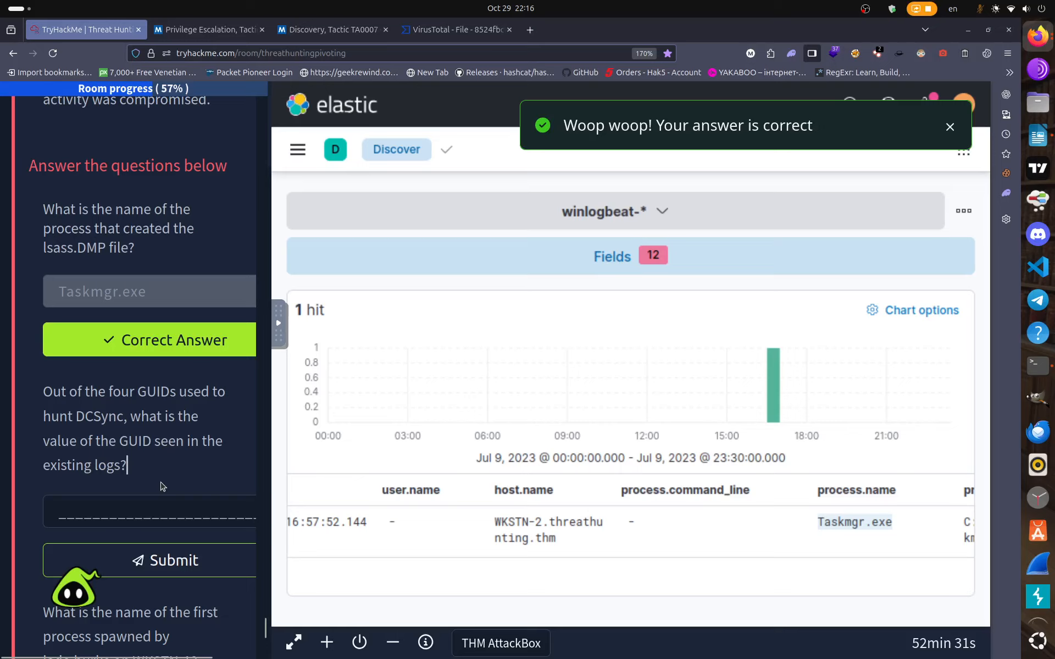
Scroll the task text back up to the event ID 4662 DCSync KQL query.
scroll(163, 483, "up", 2)
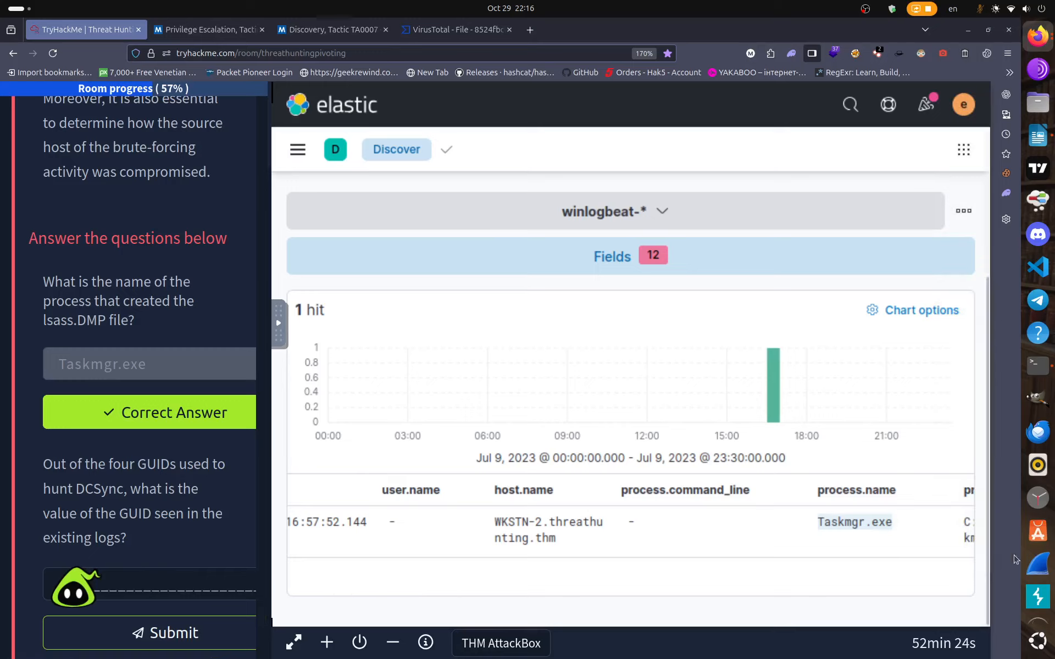
scroll(1038, 555, "down", 3)
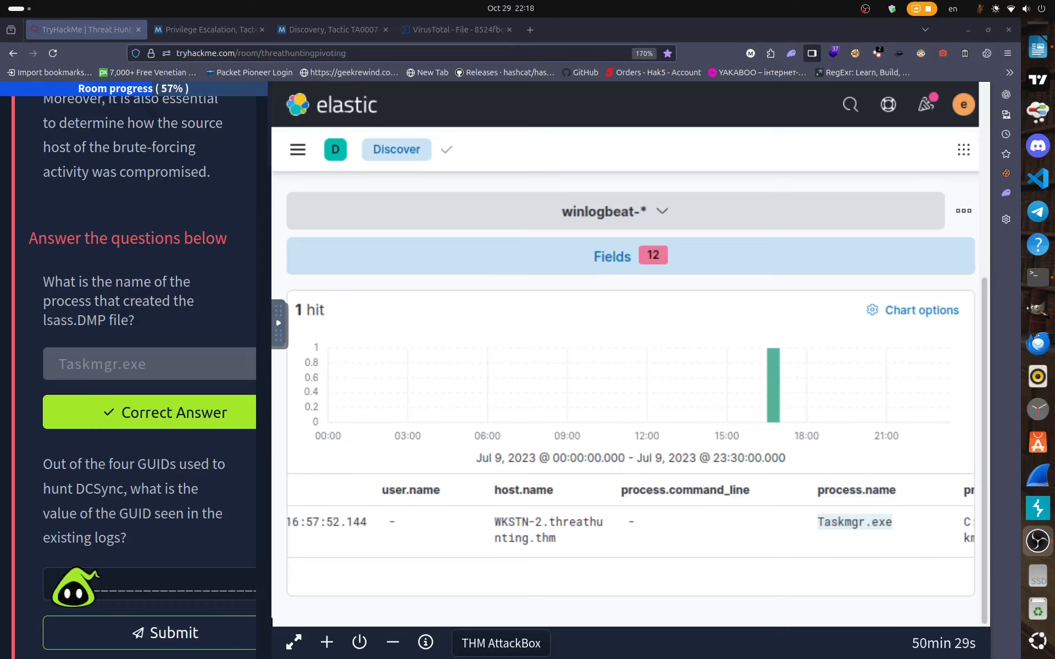
scroll(192, 314, "up", 10)
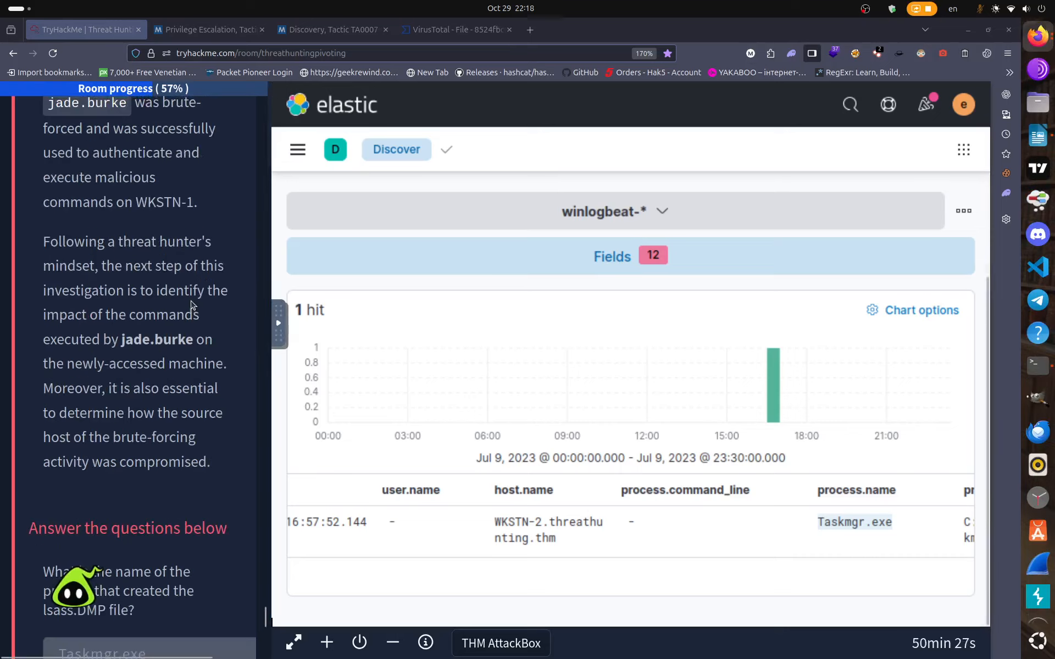
scroll(182, 302, "down", 10)
scroll(155, 301, "up", 10)
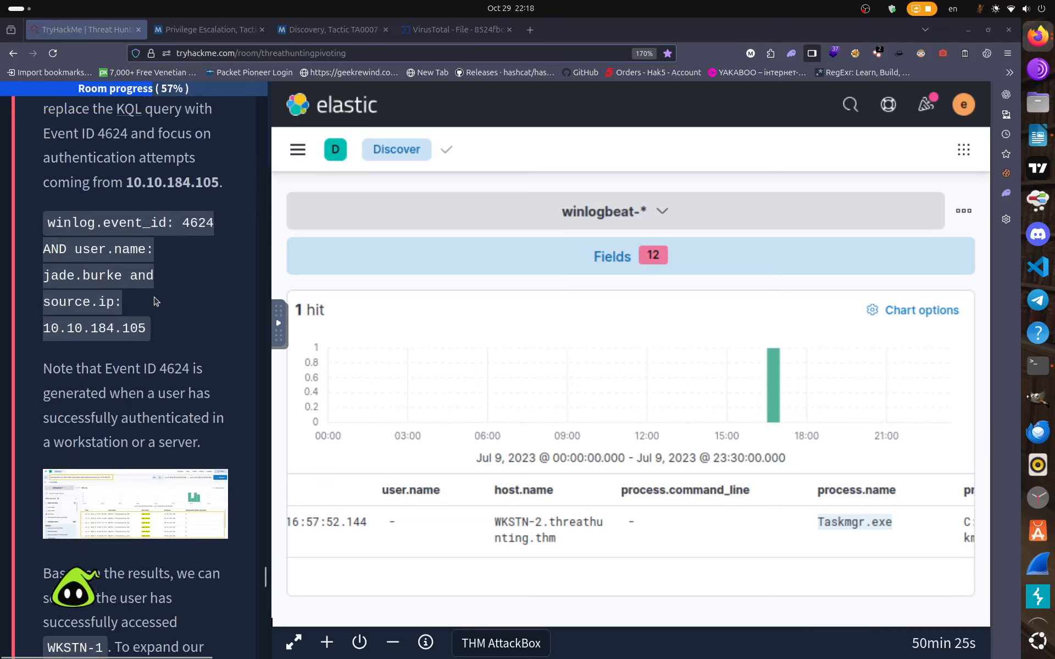
scroll(154, 297, "up", 15)
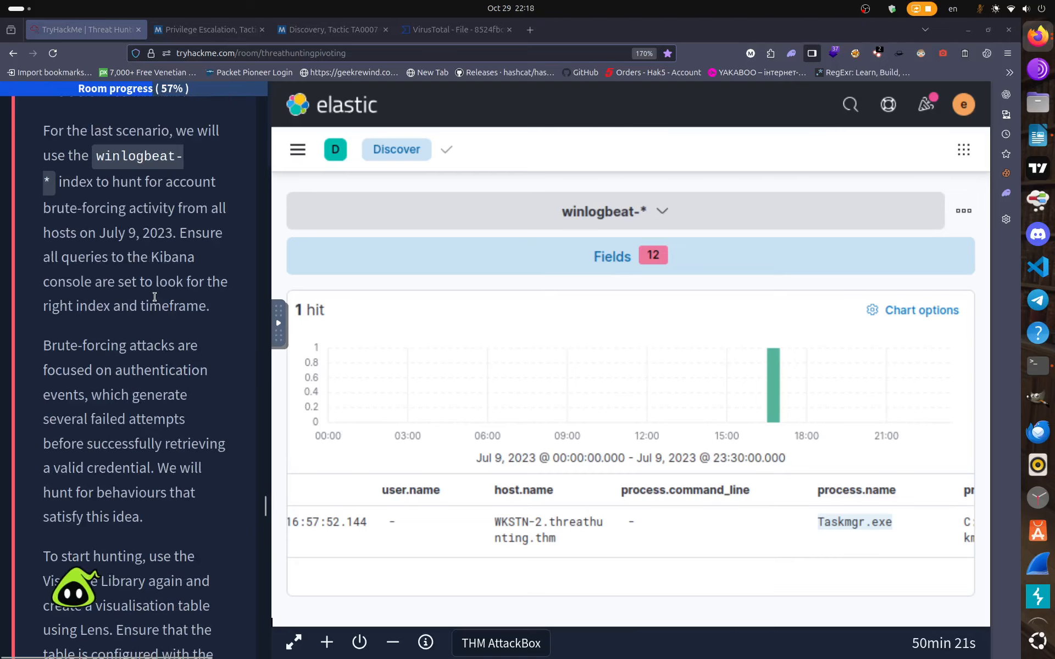
scroll(155, 297, "up", 4)
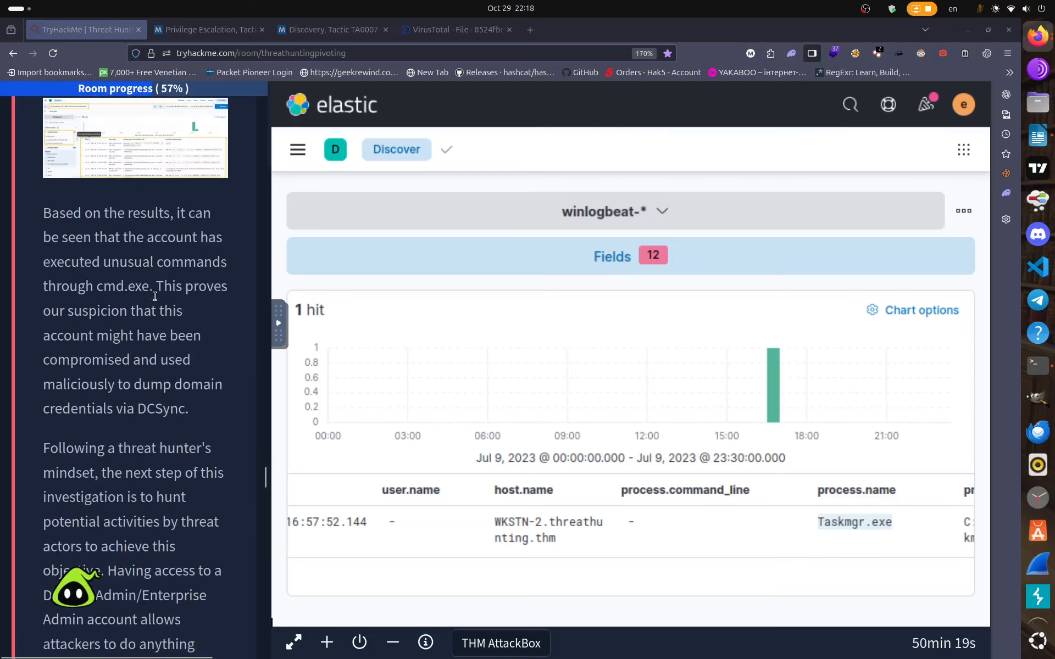
scroll(157, 300, "up", 15)
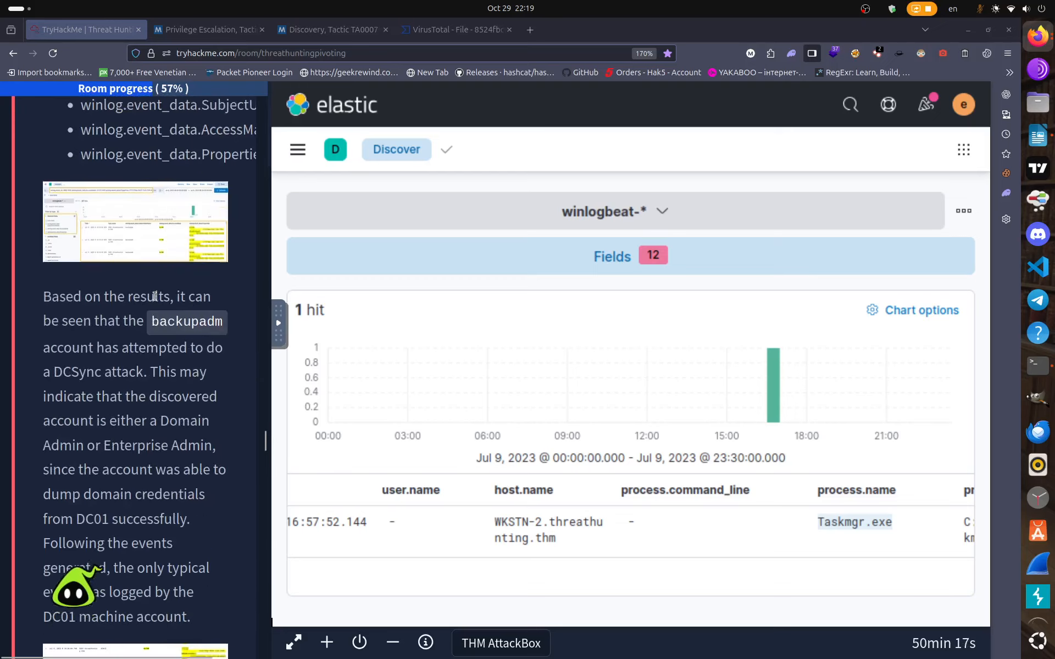
scroll(154, 296, "up", 8)
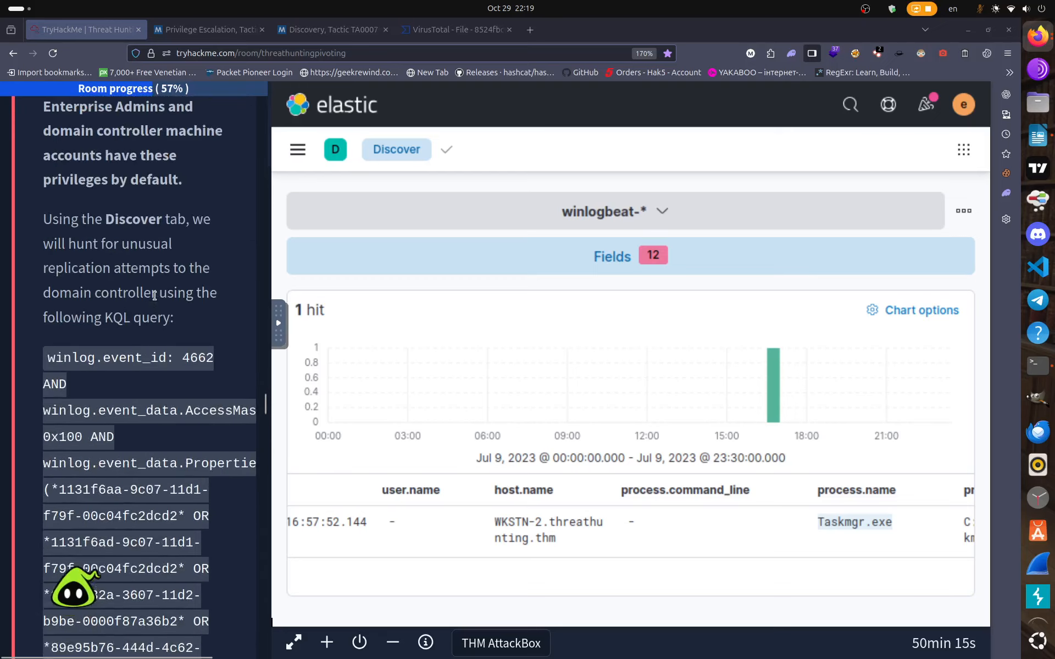
scroll(154, 297, "up", 5)
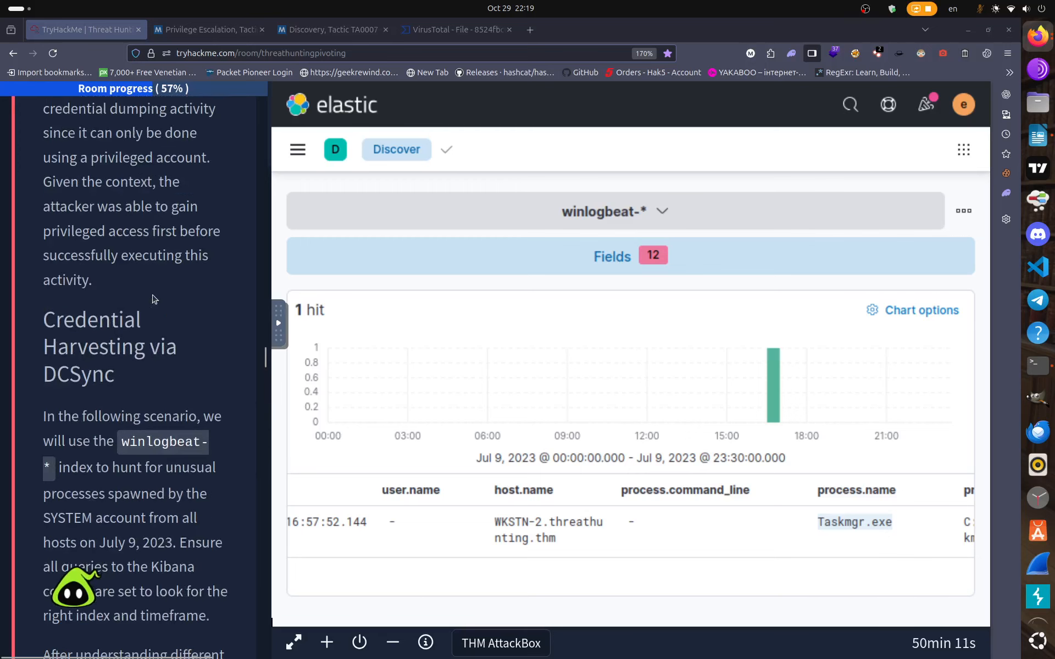
scroll(154, 296, "down", 4)
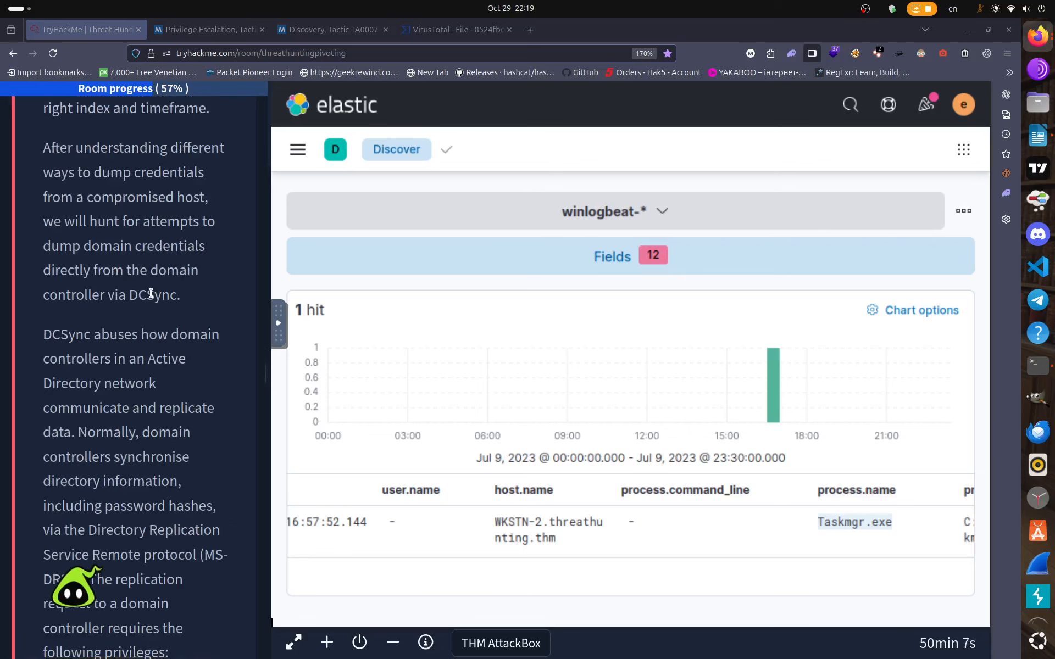
scroll(151, 294, "up", 4)
scroll(150, 293, "down", 20)
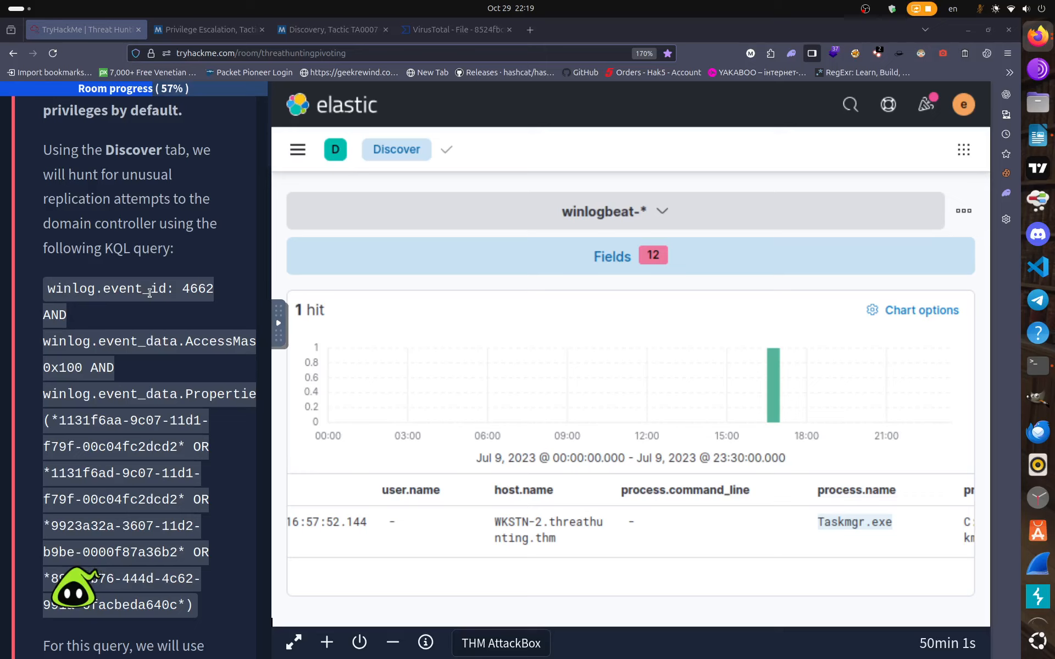
scroll(149, 292, "down", 3)
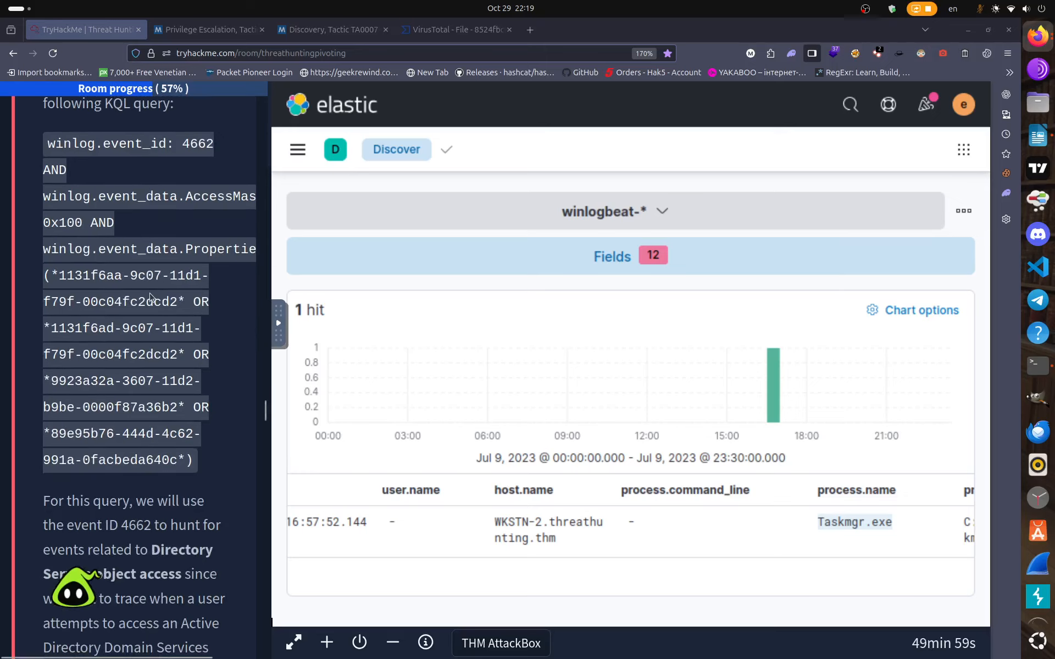
scroll(152, 298, "up", 2)
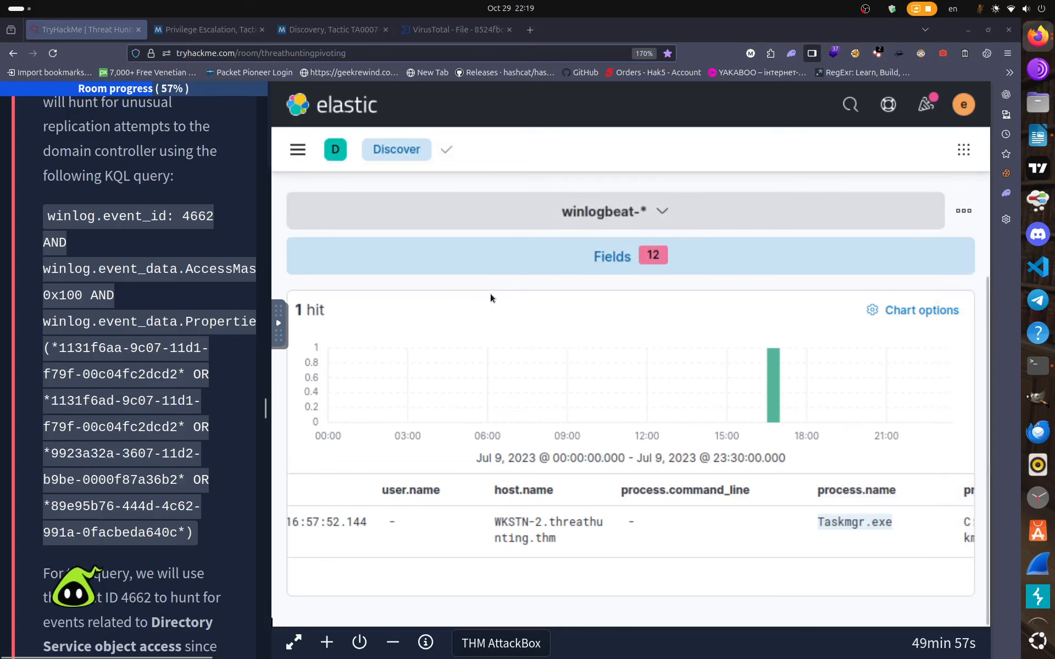
scroll(490, 293, "up", 5)
Swap in the copied event ID 4662 DCSync GUID query and run it for 37 hits.
left_click(676, 379)
key("ctrl+a")
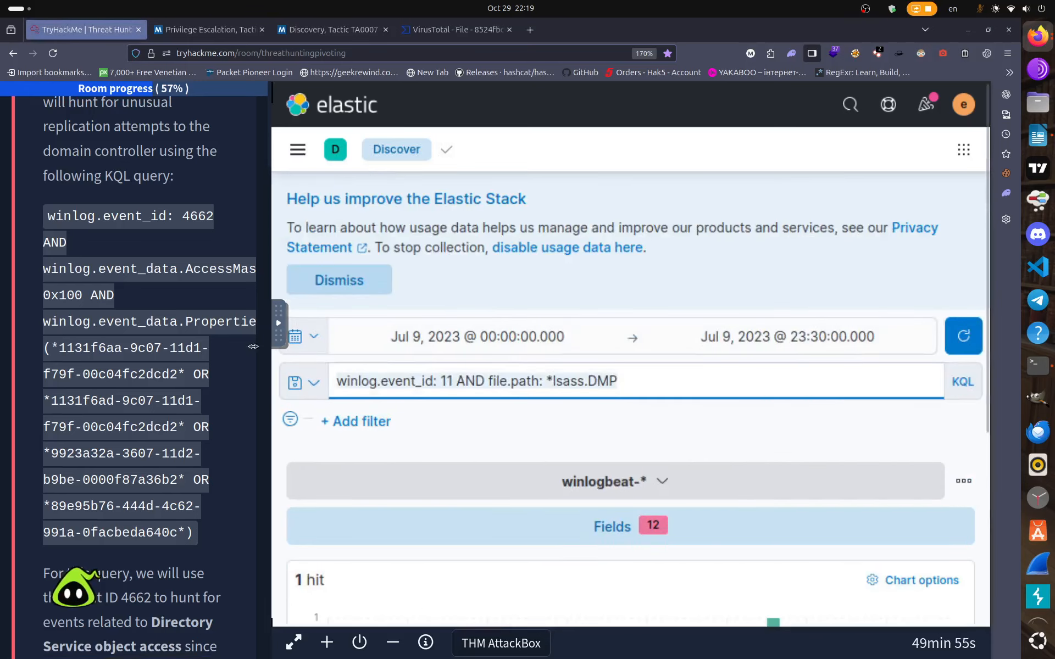
key("BackSpace")
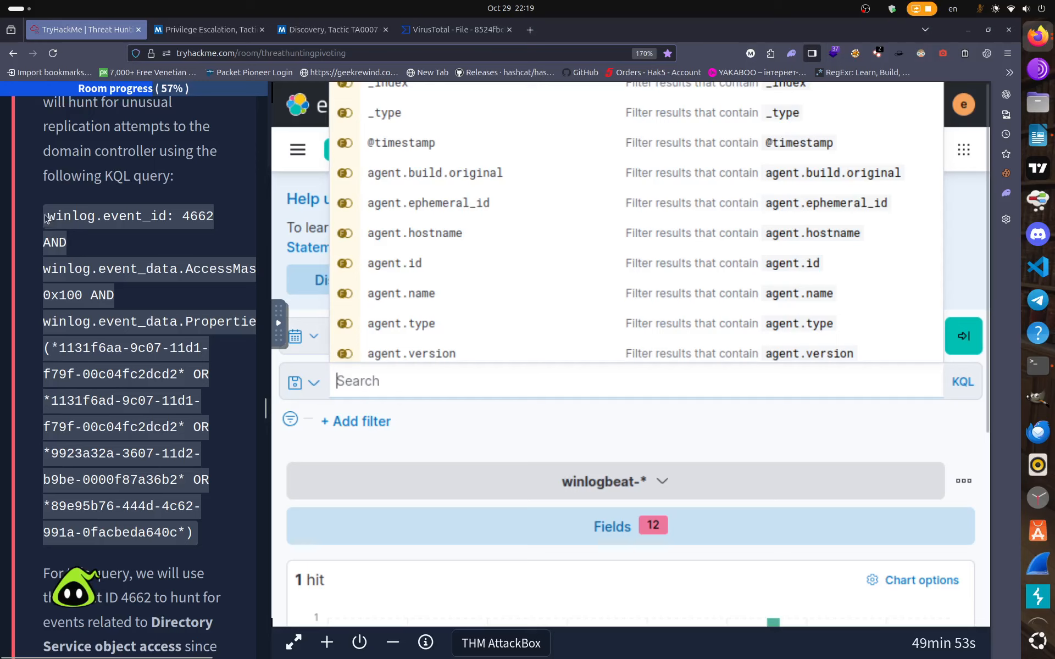
left_click_drag(46, 219, 191, 539)
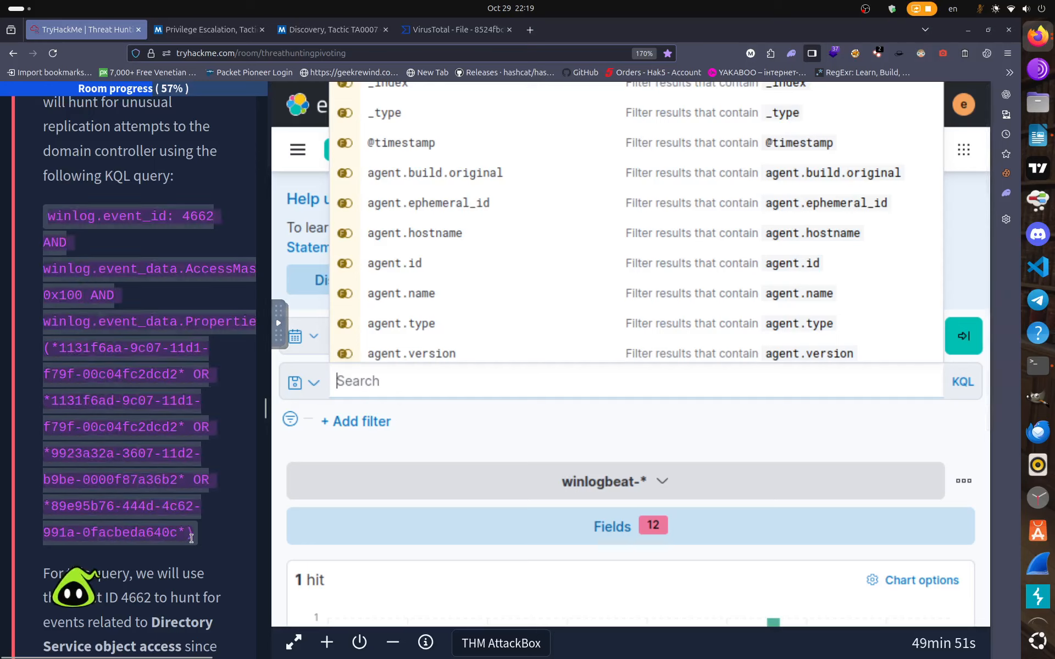
right_click(188, 480)
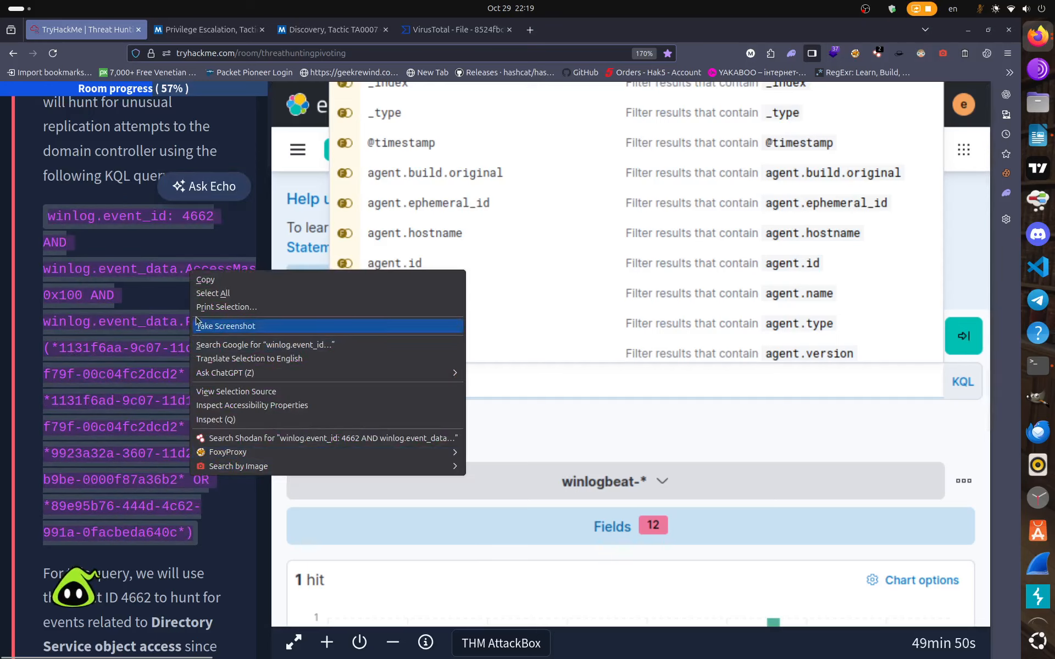
left_click(230, 285)
right_click(392, 382)
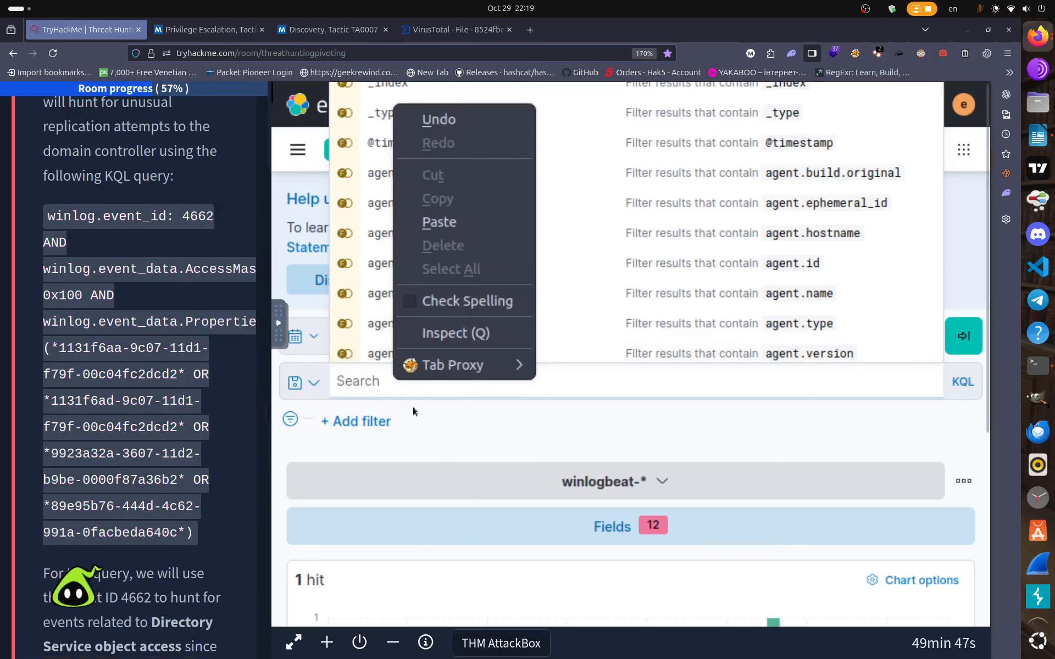
left_click(439, 222)
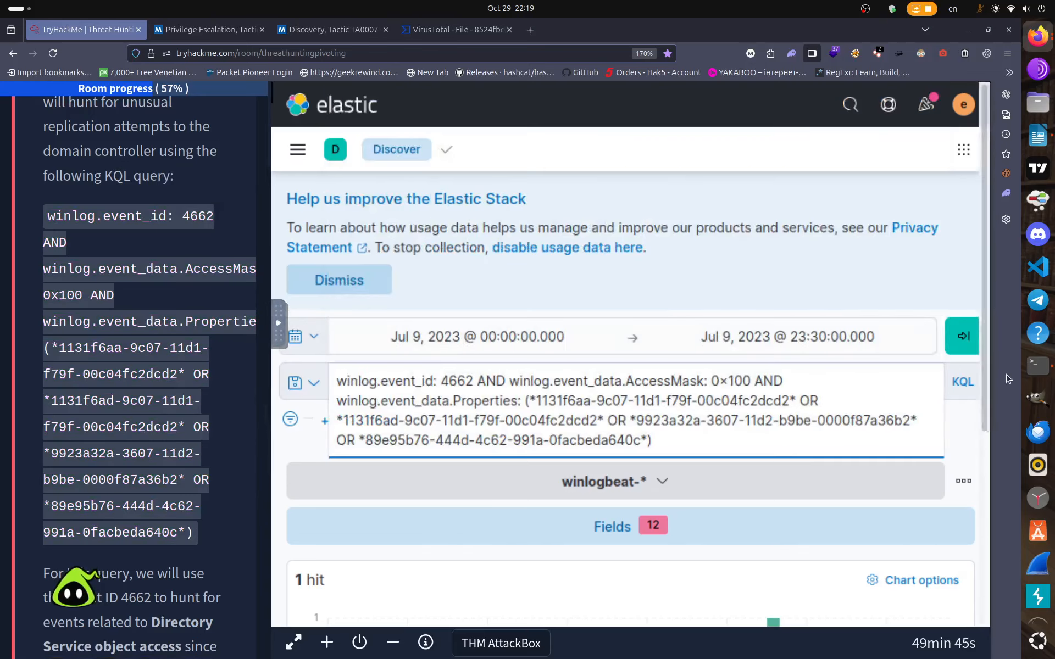
left_click(962, 341)
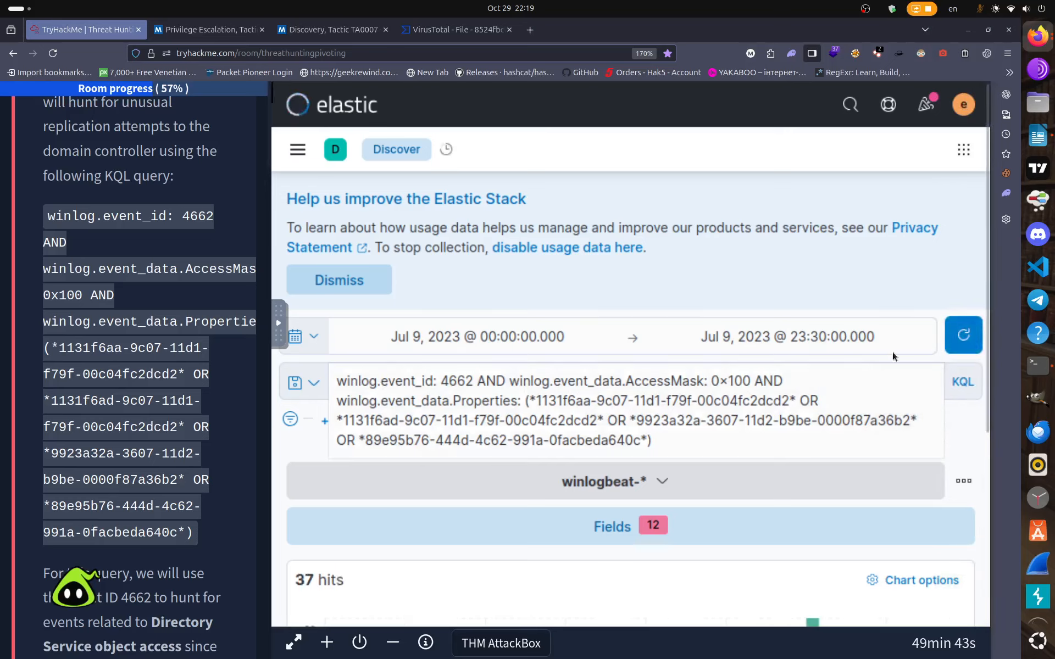
Review the 37 DCSync hits on DC01 and widen the instructions panel beside them.
scroll(171, 499, "down", 3)
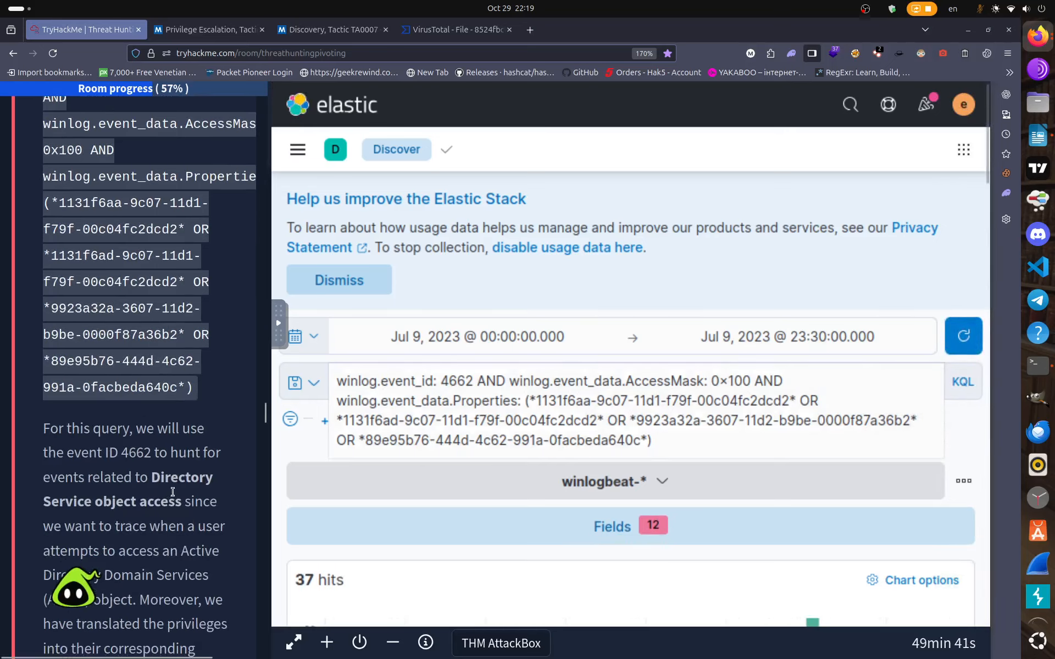
scroll(171, 499, "down", 3)
scroll(584, 547, "down", 5)
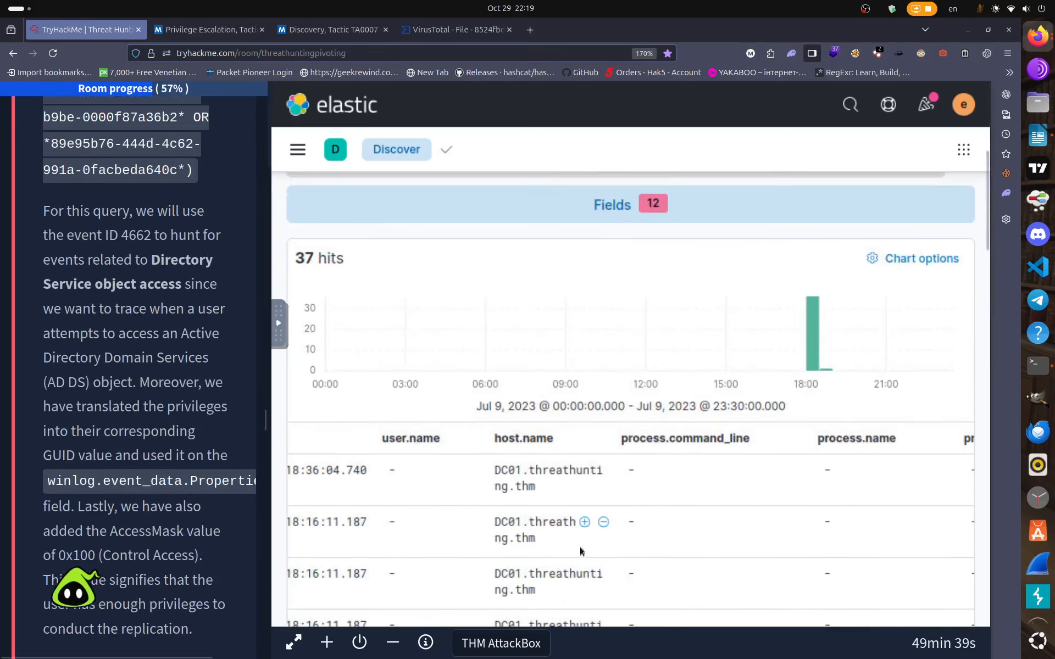
scroll(212, 470, "down", 1)
scroll(212, 469, "down", 2)
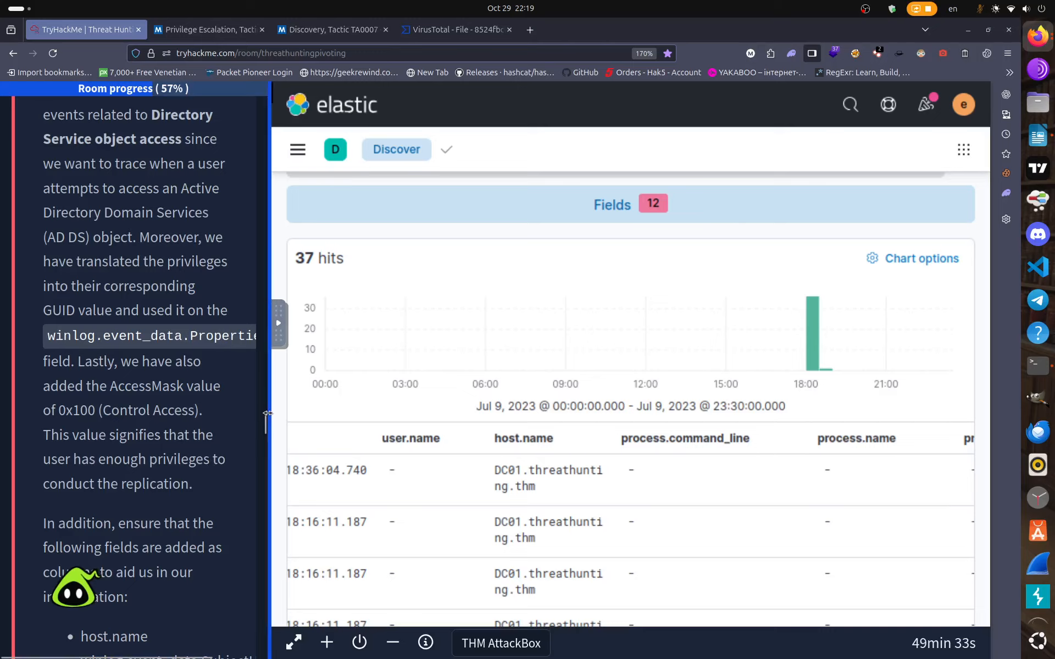
left_click_drag(262, 417, 322, 418)
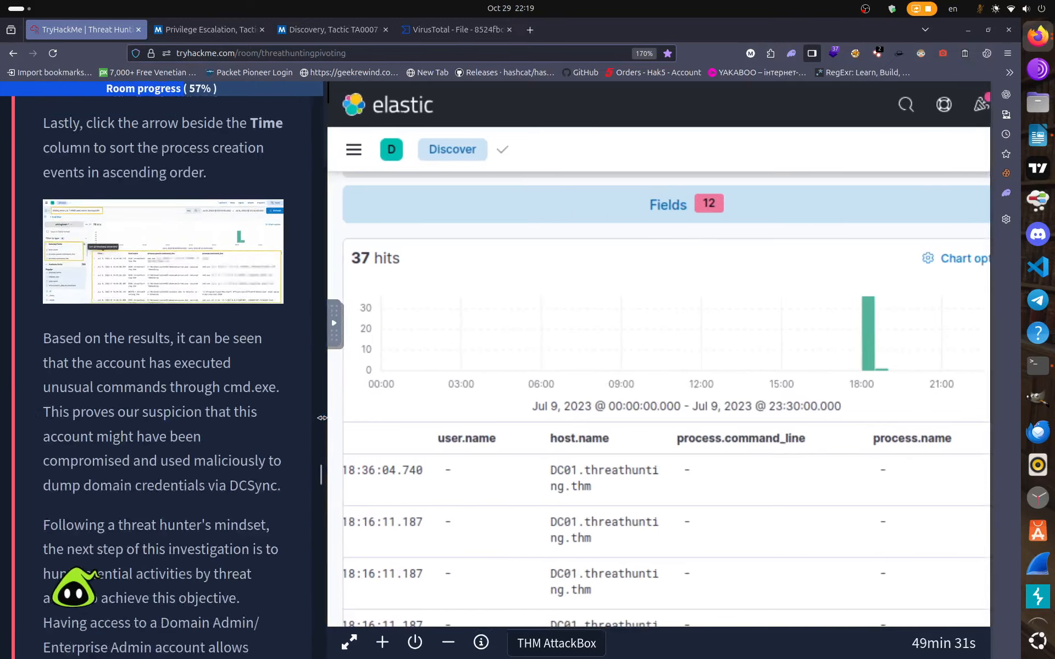
scroll(227, 425, "up", 8)
scroll(227, 423, "up", 5)
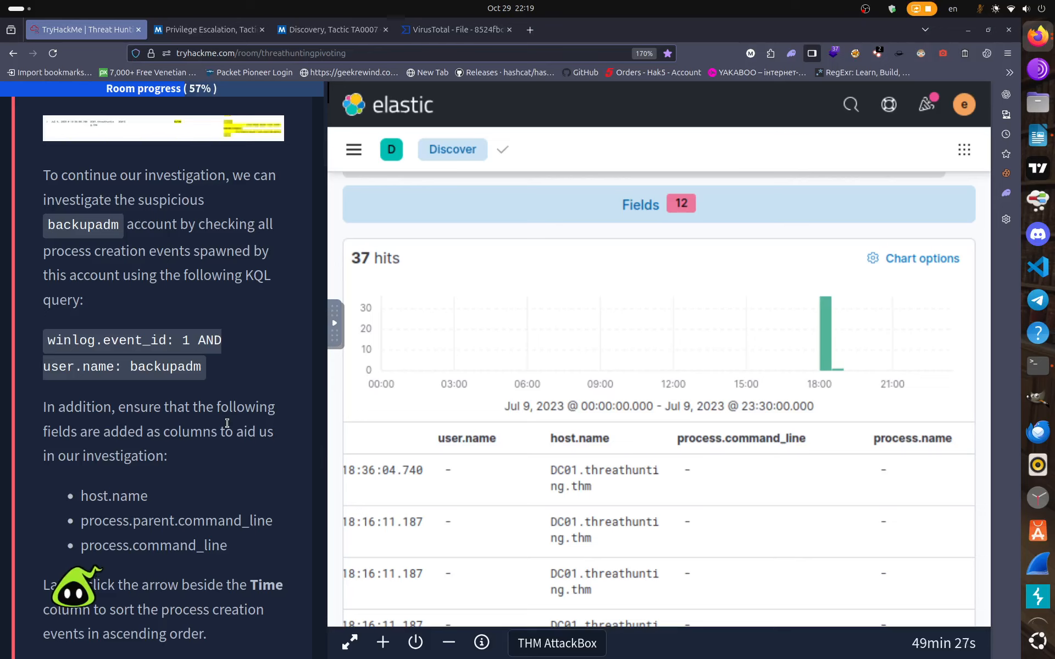
scroll(227, 423, "up", 12)
scroll(227, 426, "up", 5)
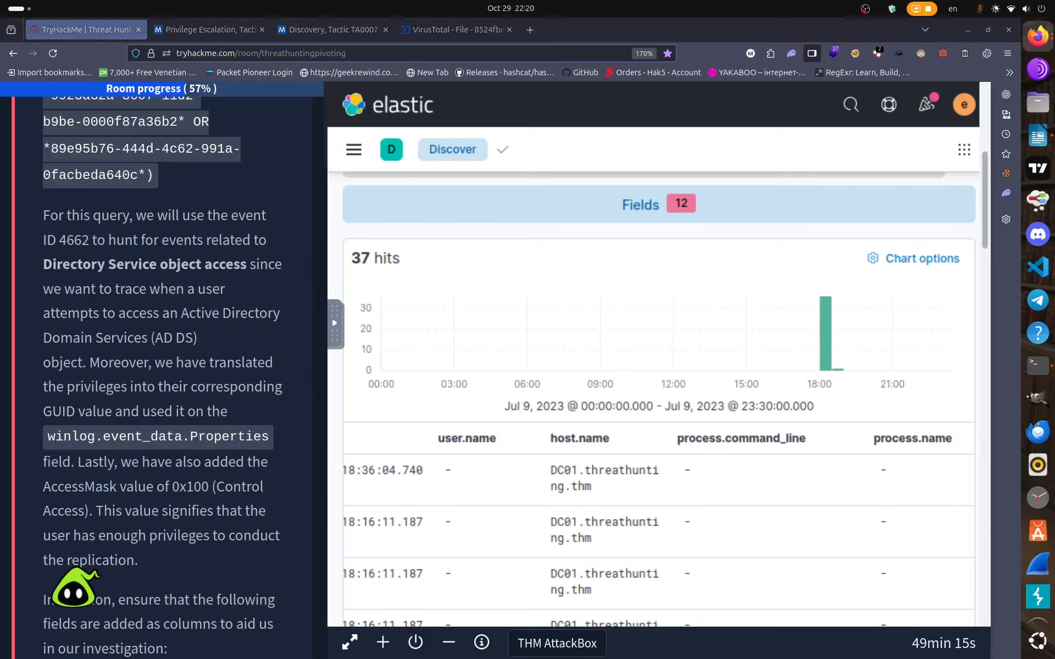
left_click(1038, 544)
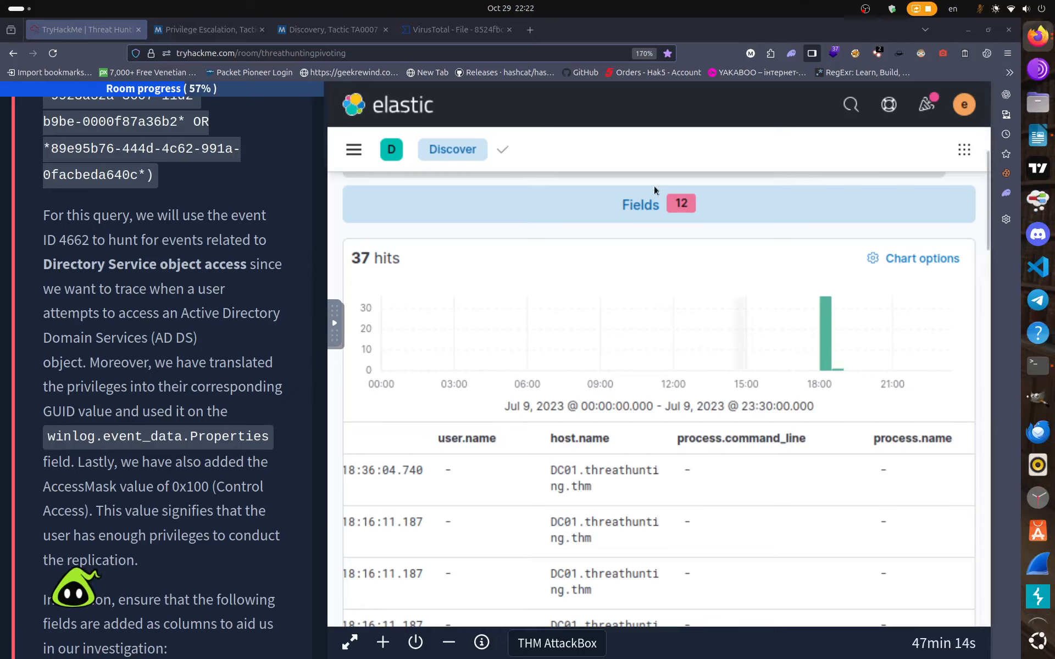
Open the field list and replace the 'comman' field search with 'use'.
left_click(639, 205)
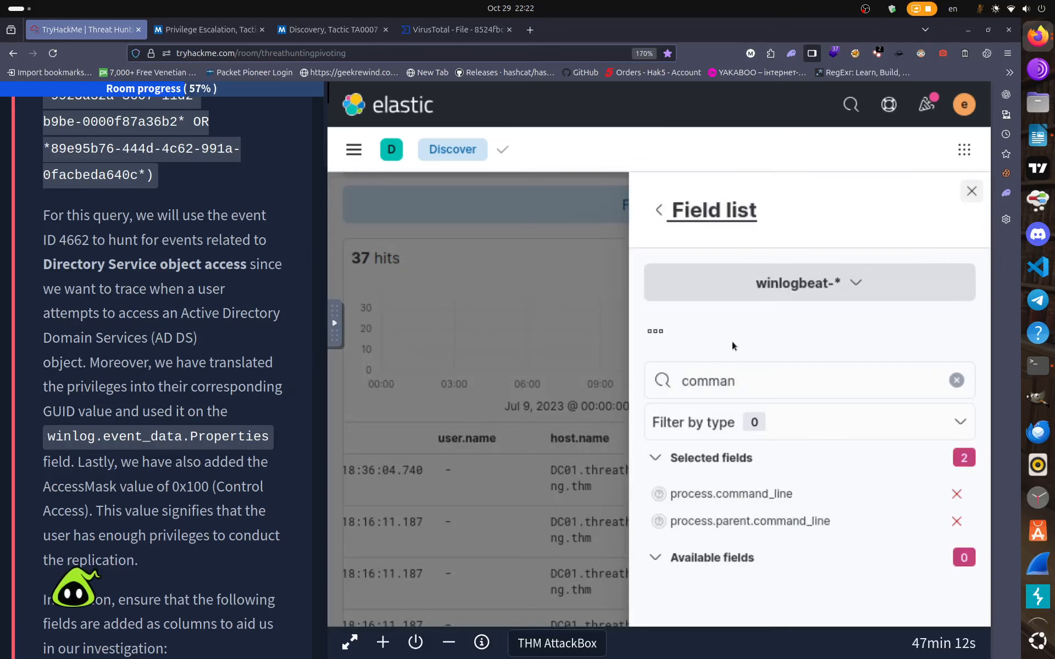
left_click(953, 374)
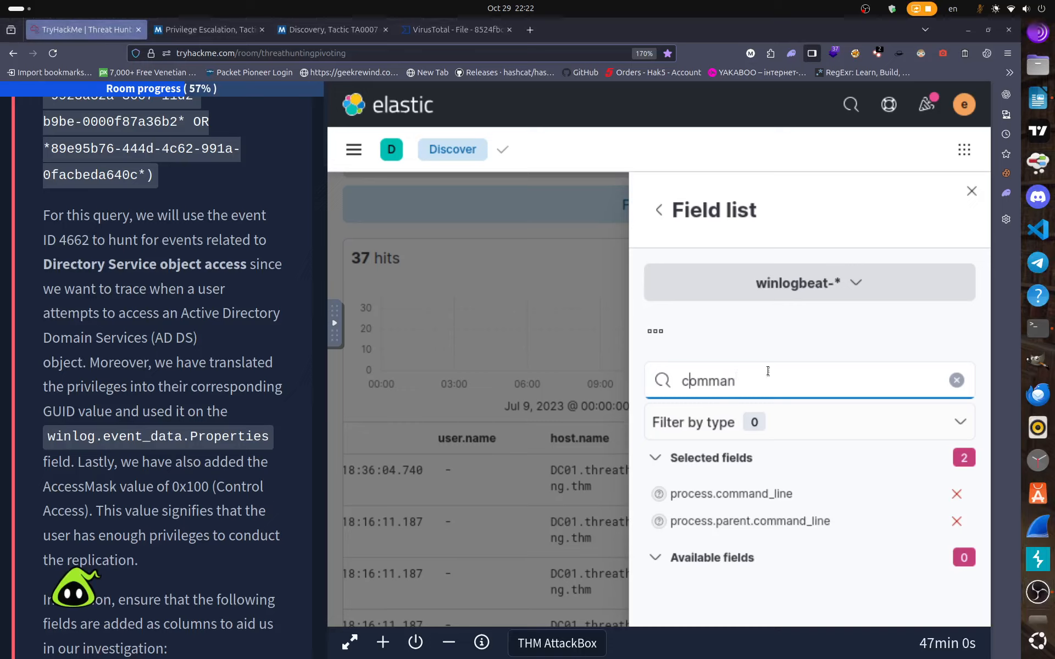
key("Right")
key("Right")
key("ctrl+a")
key("BackSpace")
type("use")
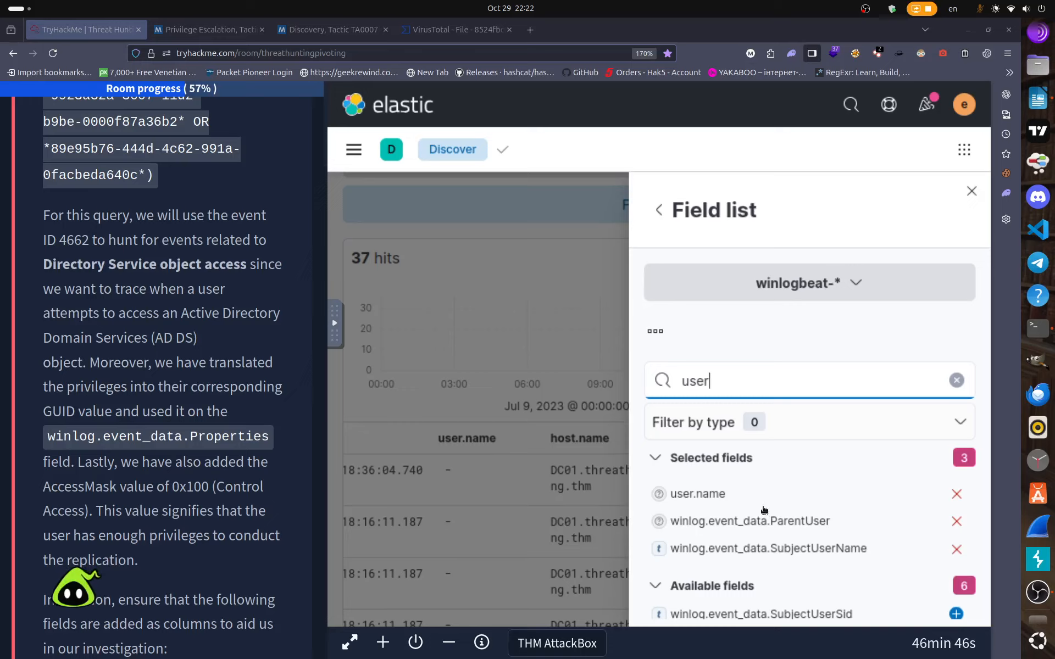
Extend the field search to 'user.domain' to isolate winlog.user.domain.
scroll(761, 510, "down", 2)
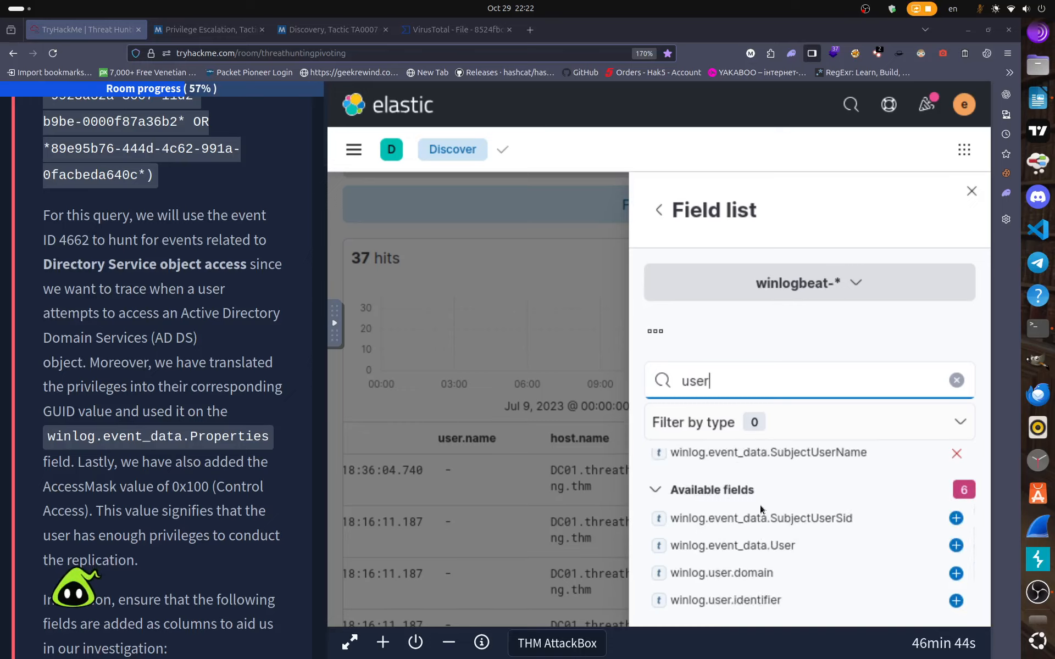
scroll(760, 505, "down", 1)
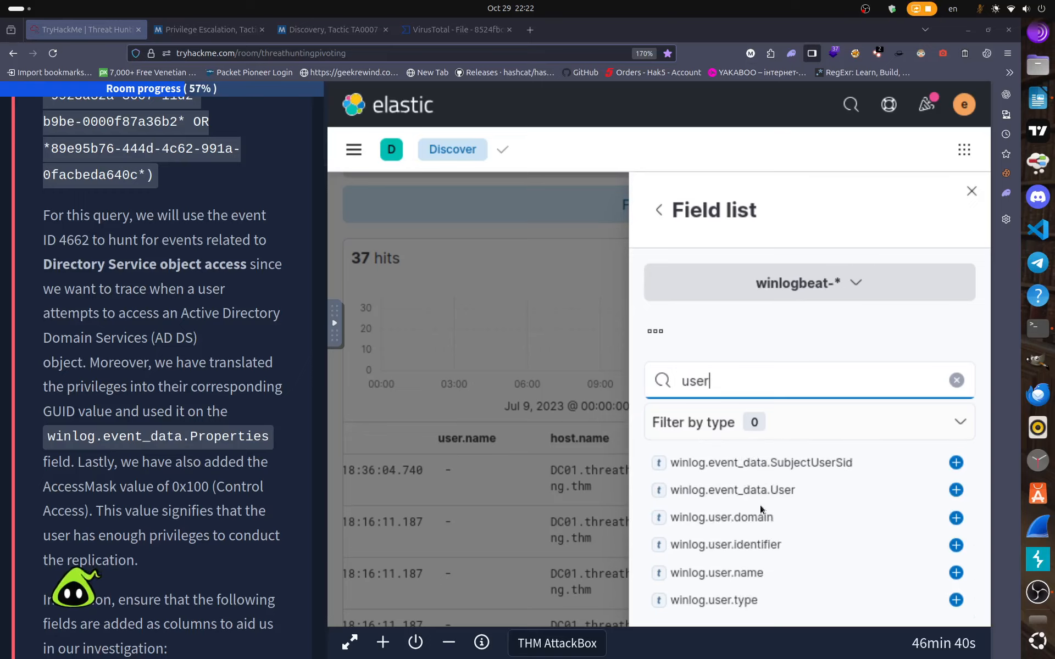
scroll(760, 506, "up", 3)
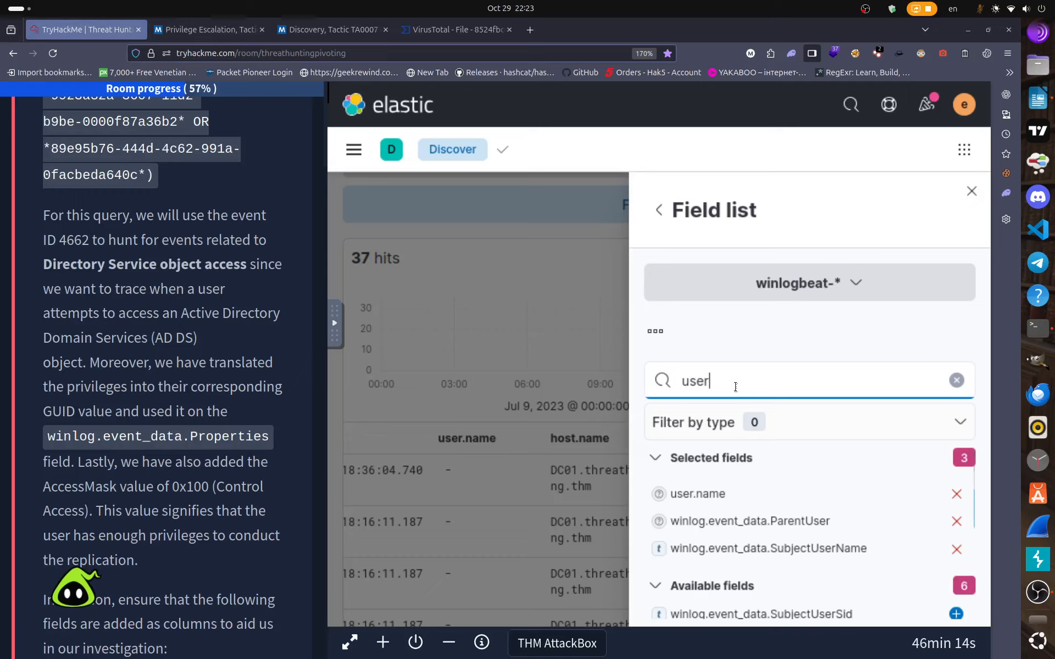
type(".dom")
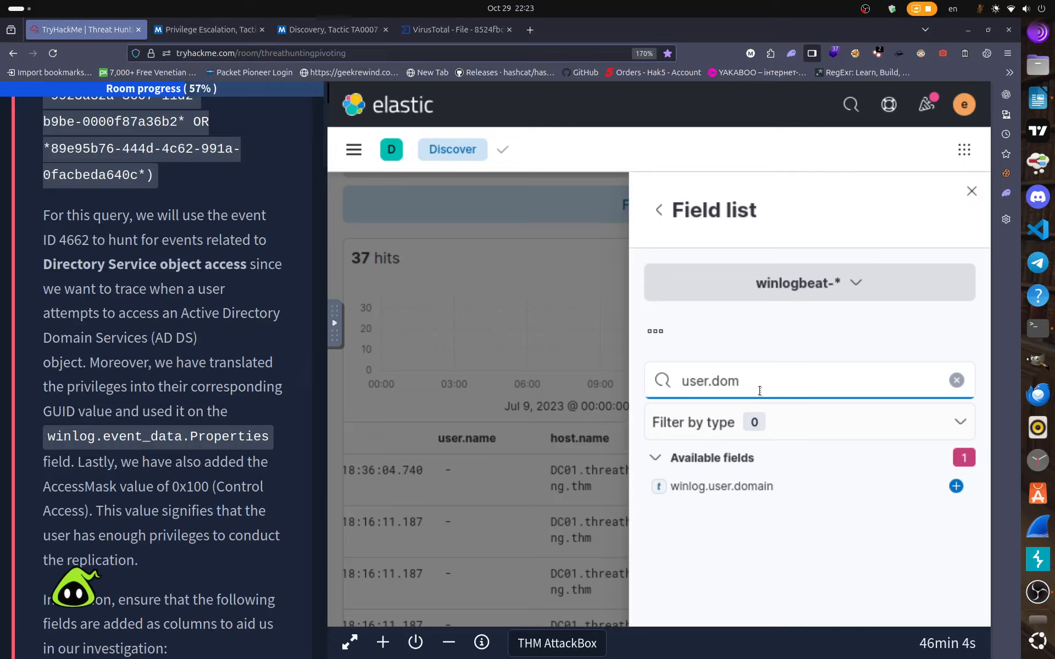
type("ain")
left_click(654, 457)
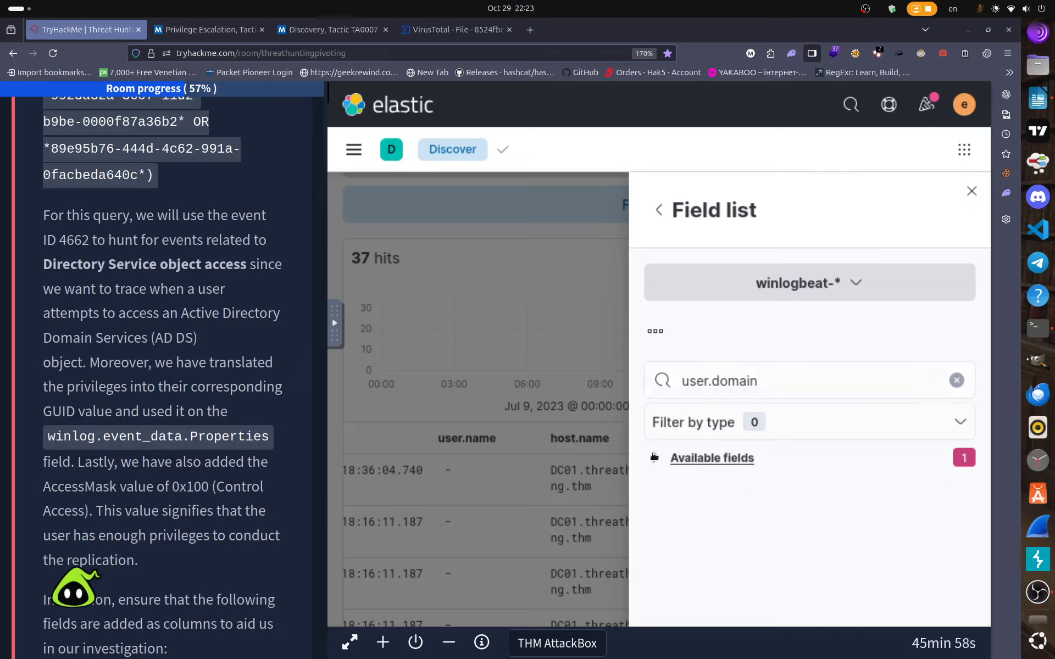
left_click(653, 457)
left_click(768, 380)
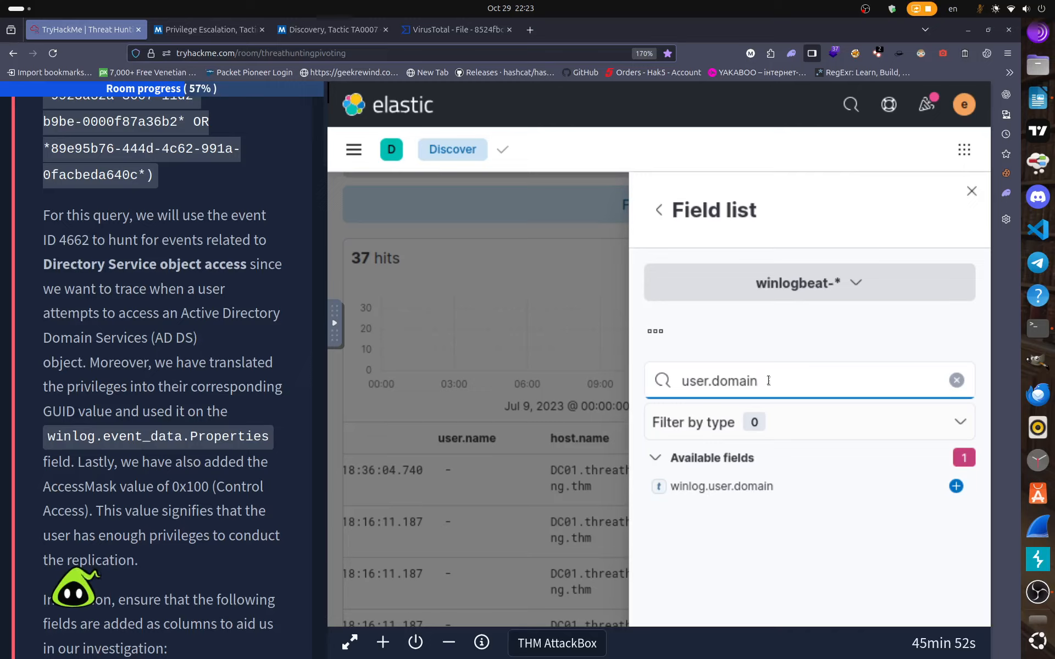
Trim the field search from 'user.domain' to 'u' to review selected user columns.
key("BackSpace")
key("BackSpace")
key("BackSpace")
key("BackSpace")
key("BackSpace")
key("BackSpace")
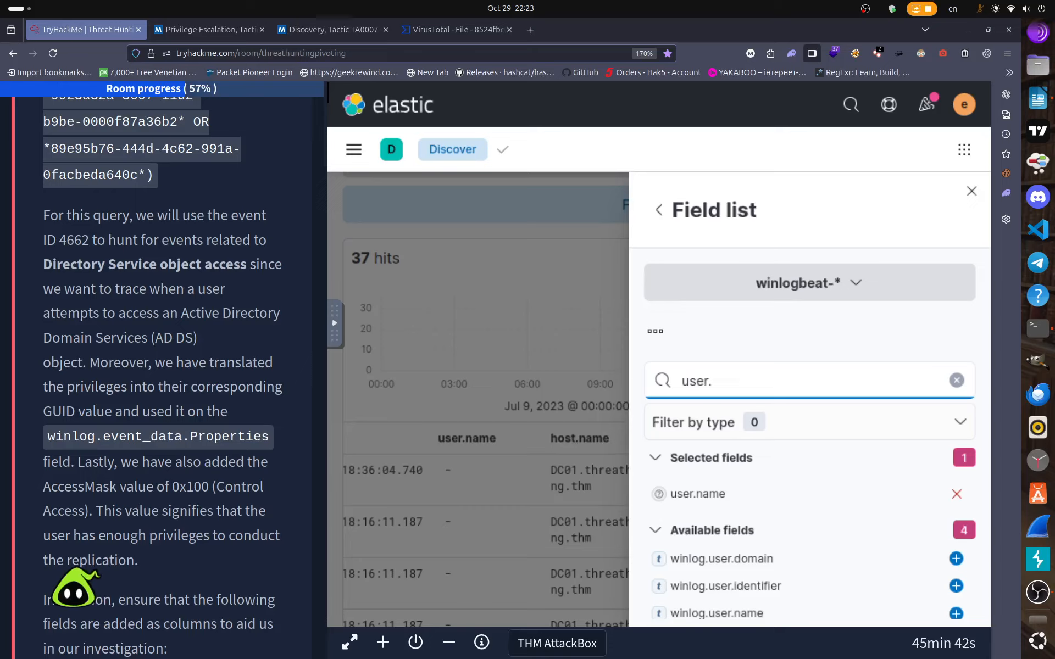
key("BackSpace")
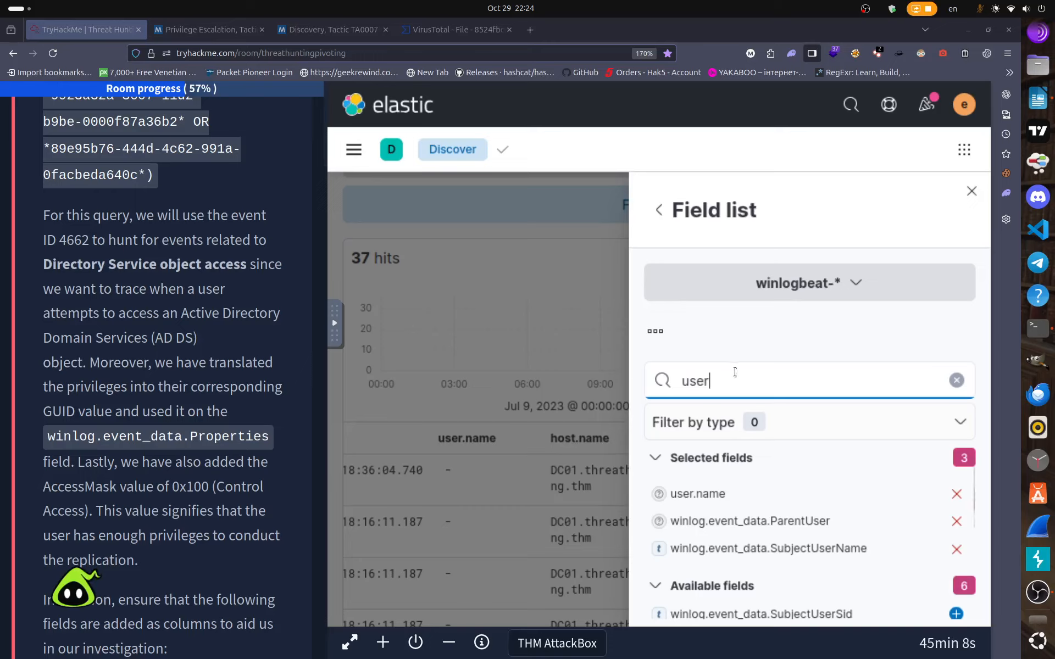
key("BackSpace")
key("BackSpace")
key("BackSpace")
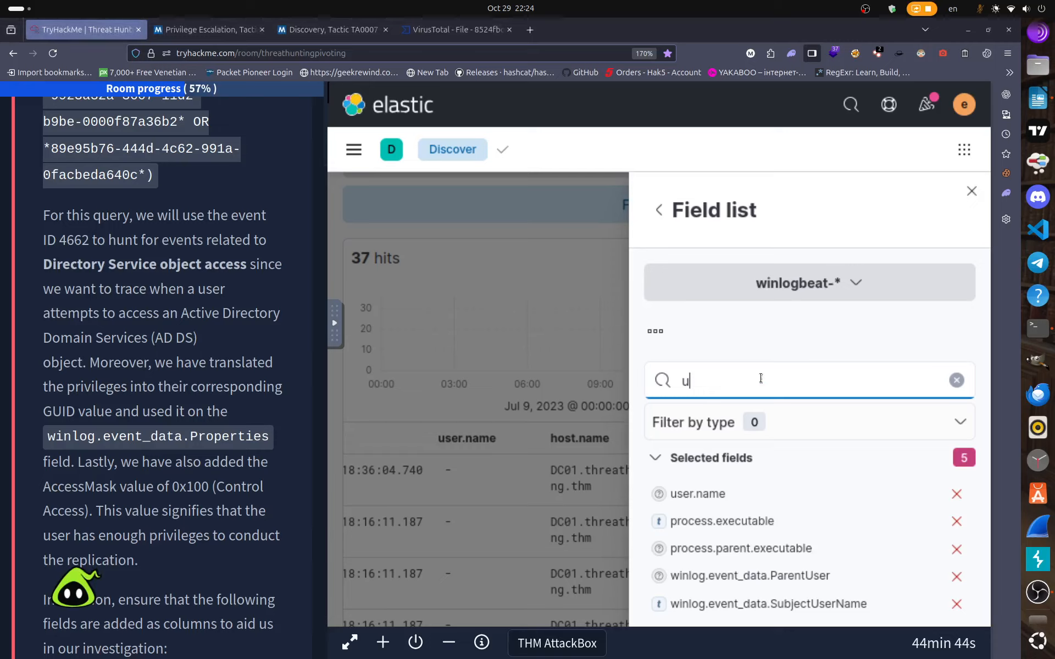
Filter fields by 'prop', add winlog.event_data.Properties as a results column, and close the field list.
key("BackSpace")
type("p")
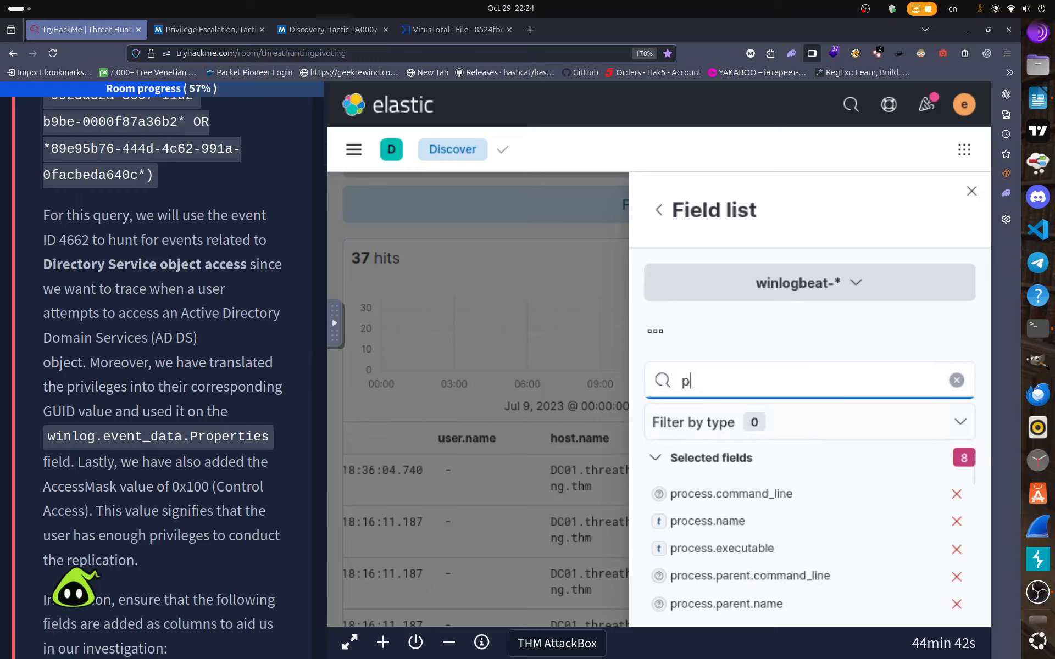
type("rop")
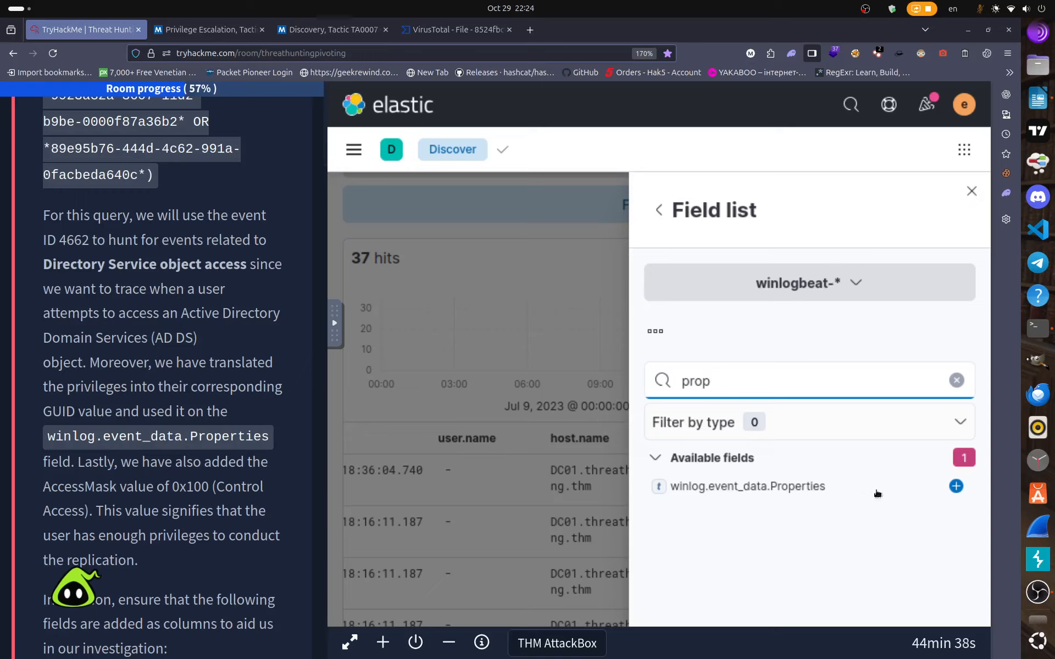
left_click(956, 486)
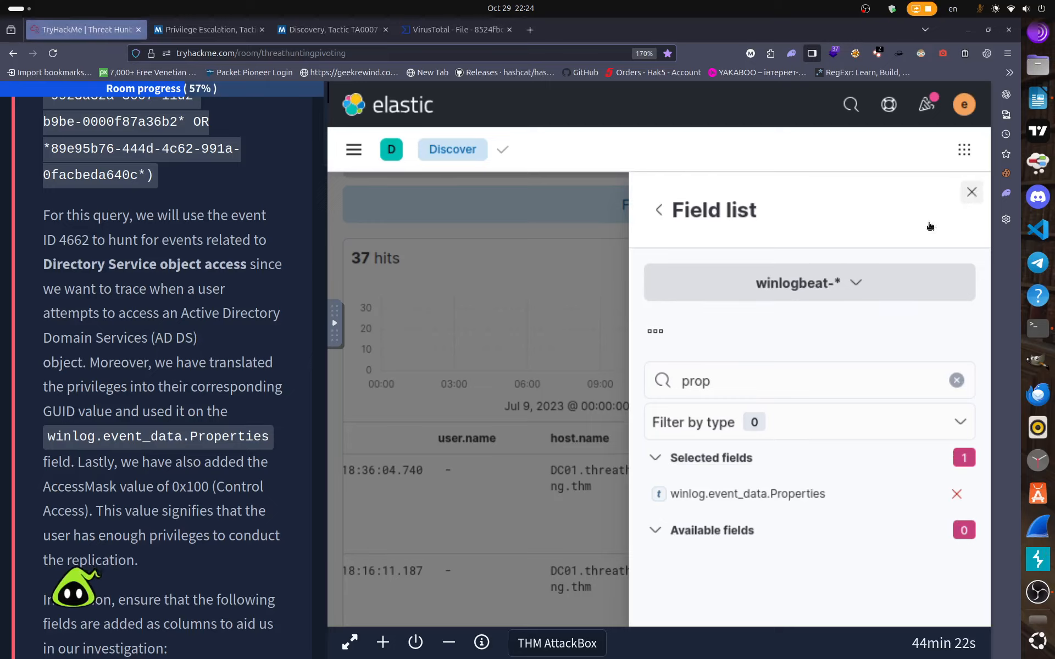
left_click(972, 190)
scroll(555, 621, "down", 2)
Scroll across the results to read the %%7688 Properties entries with the 1131f6ad and 1131f6aa GUIDs.
scroll(555, 621, "down", 15)
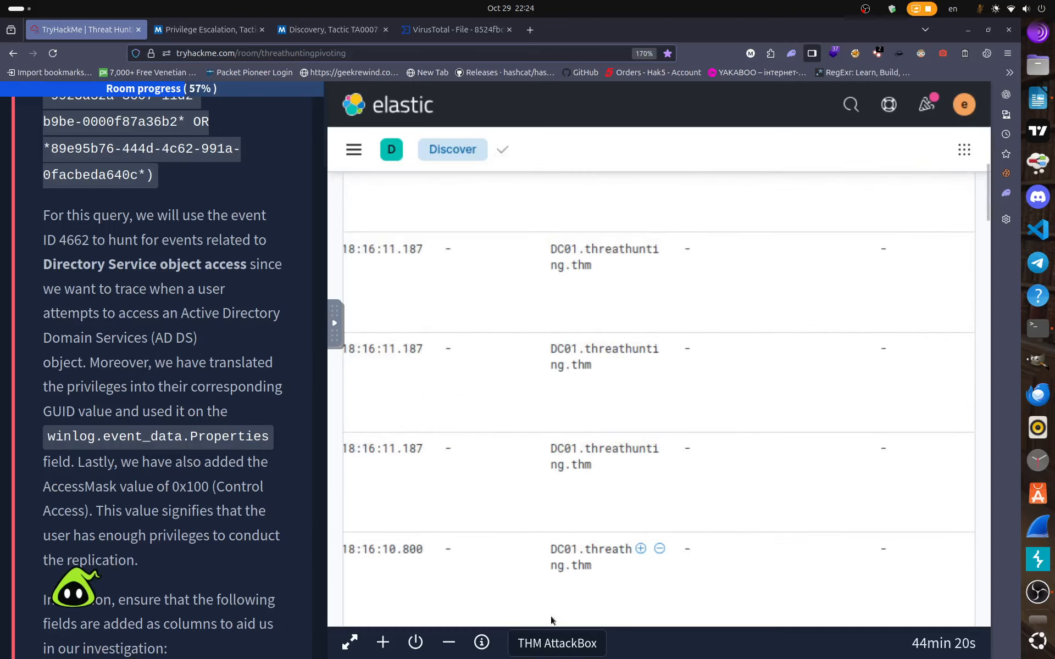
scroll(552, 614, "down", 6)
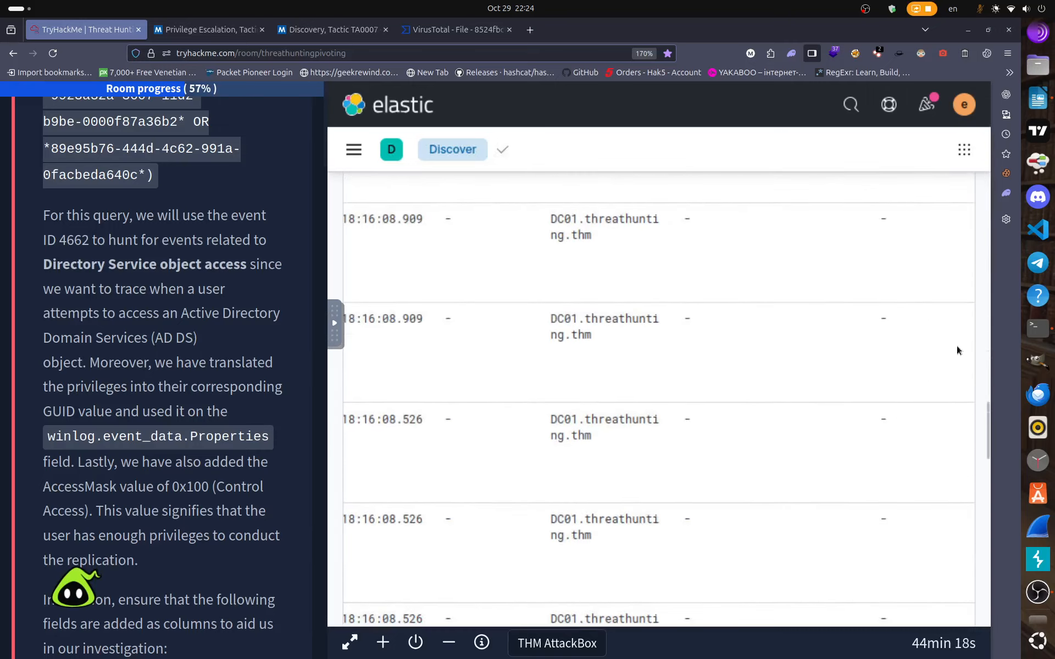
left_click_drag(986, 435, 992, 648)
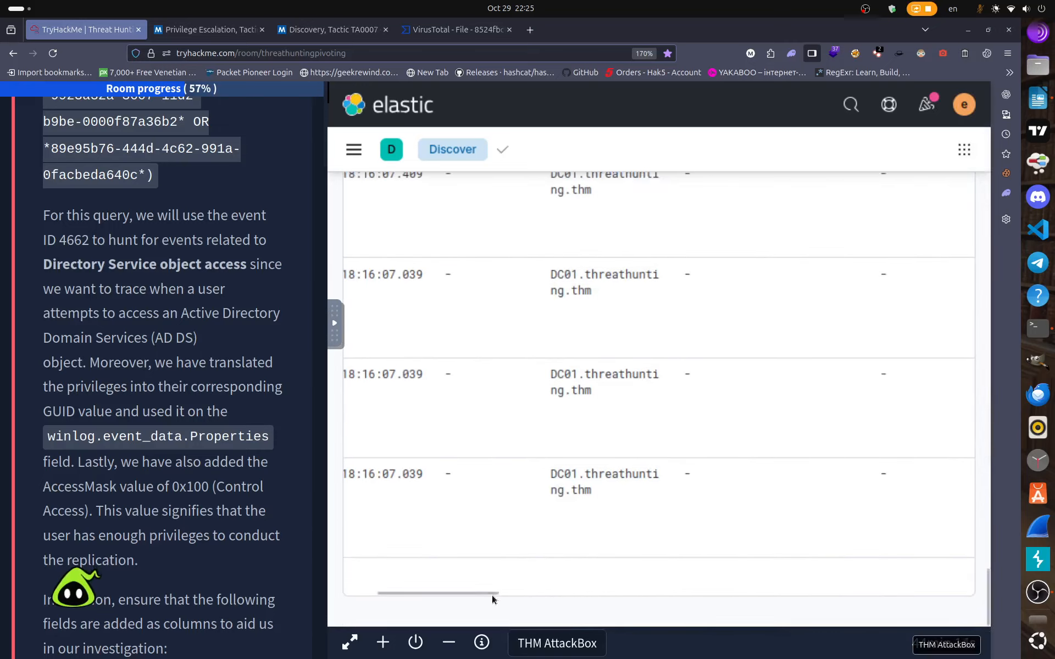
left_click_drag(483, 592, 959, 594)
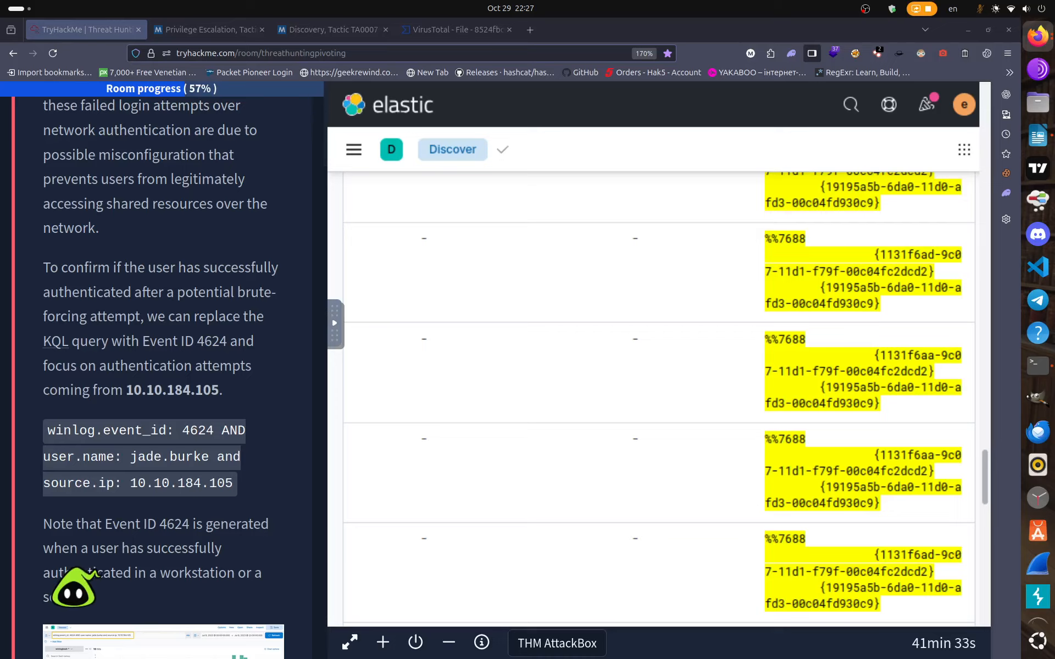
Scroll back up to the KQL bar showing the 4662 query.
scroll(217, 448, "up", 12)
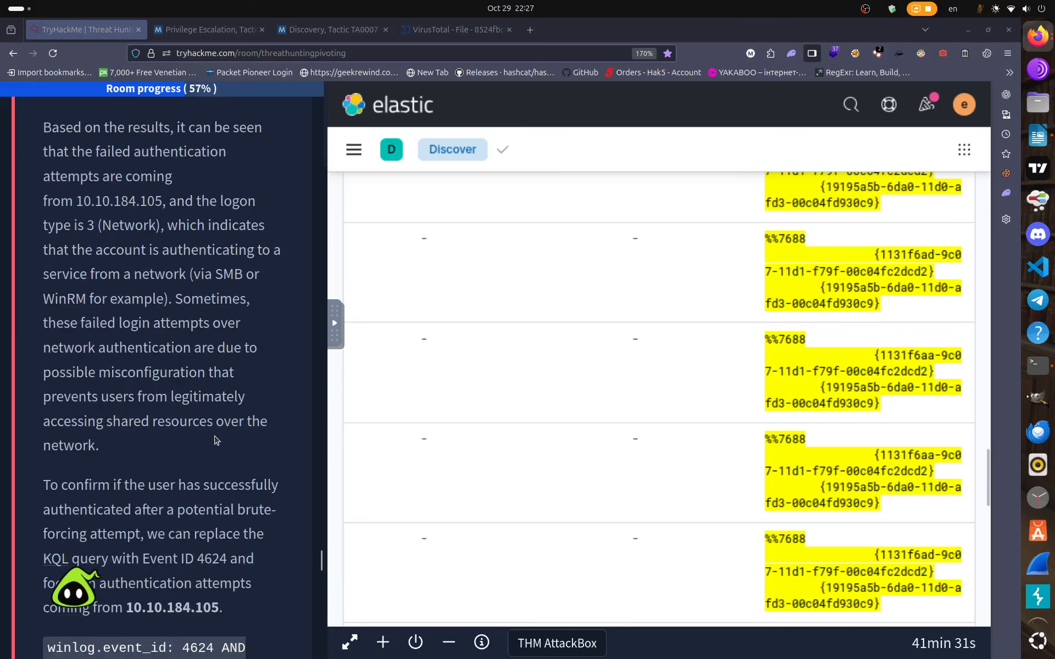
scroll(212, 421, "down", 2)
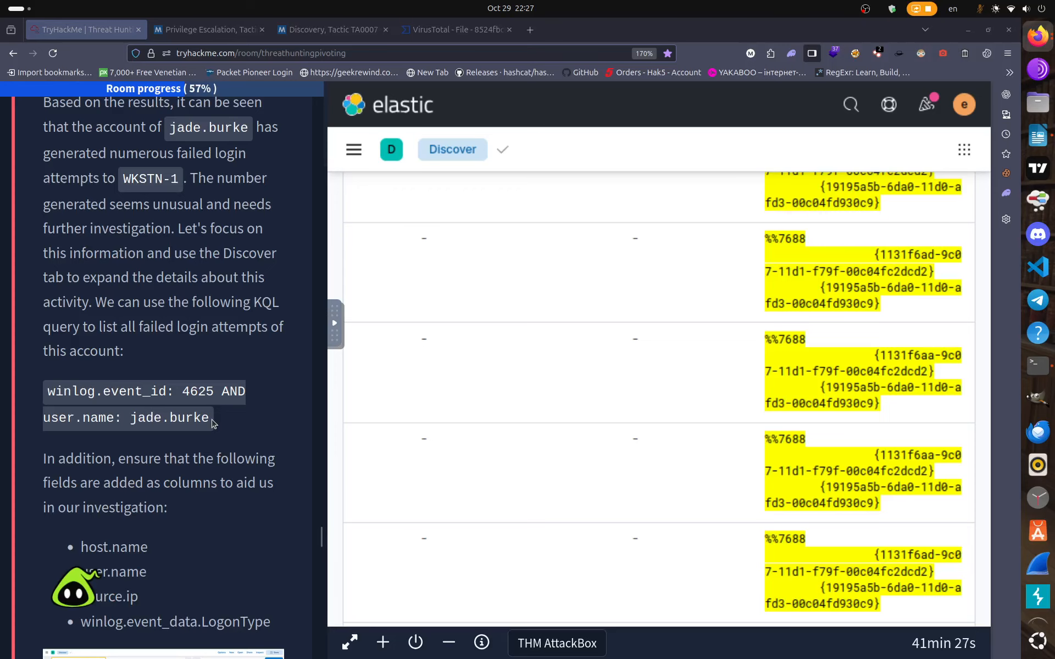
scroll(213, 422, "up", 5)
scroll(213, 422, "up", 4)
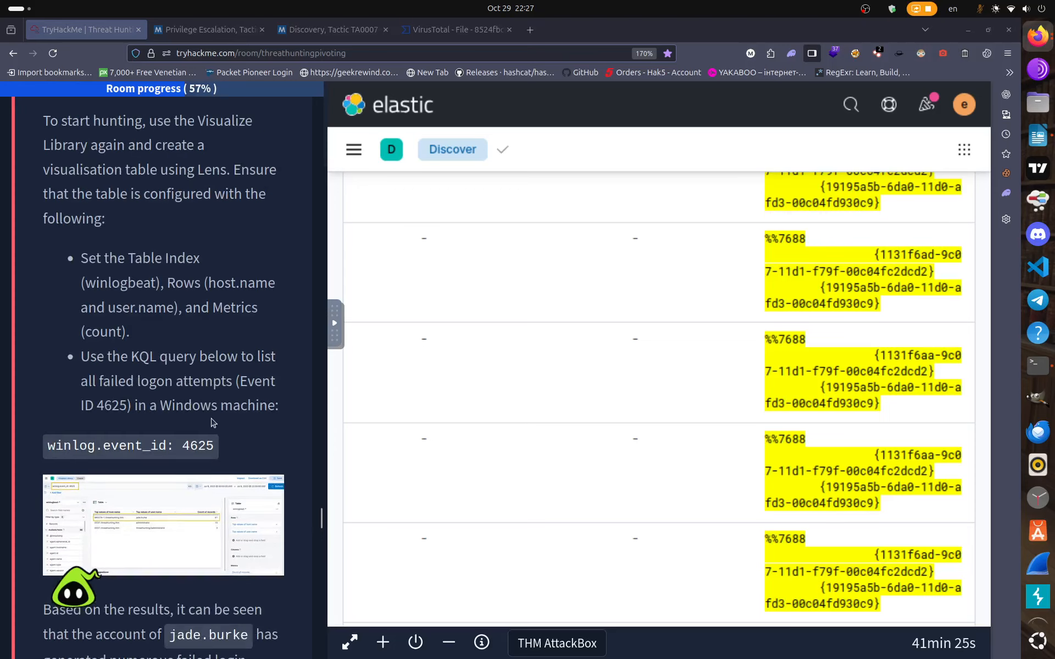
scroll(213, 422, "up", 13)
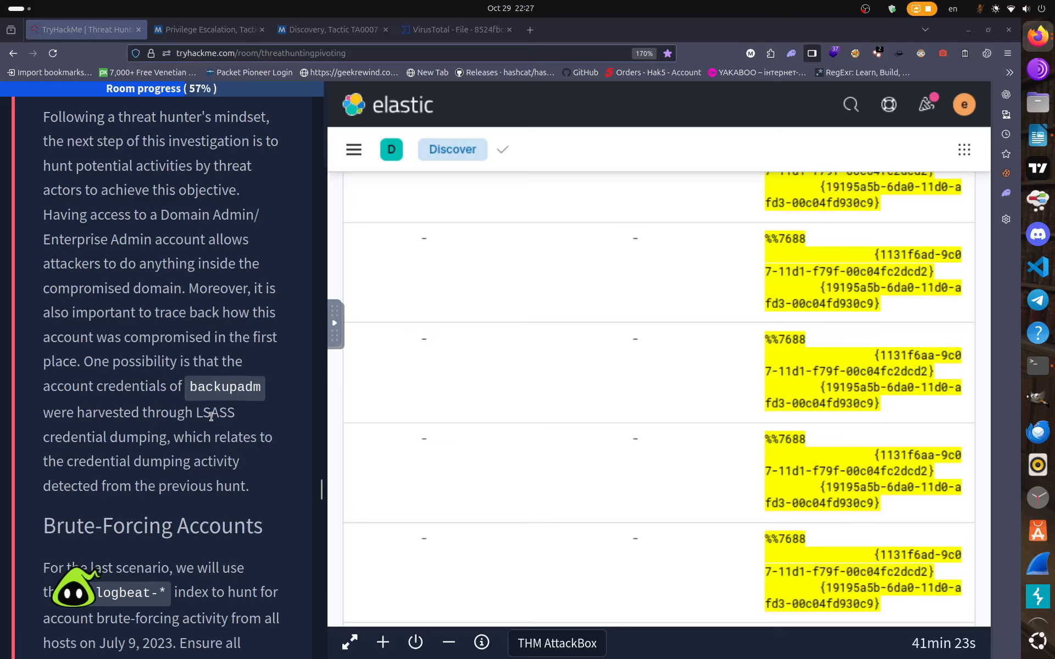
scroll(212, 418, "up", 13)
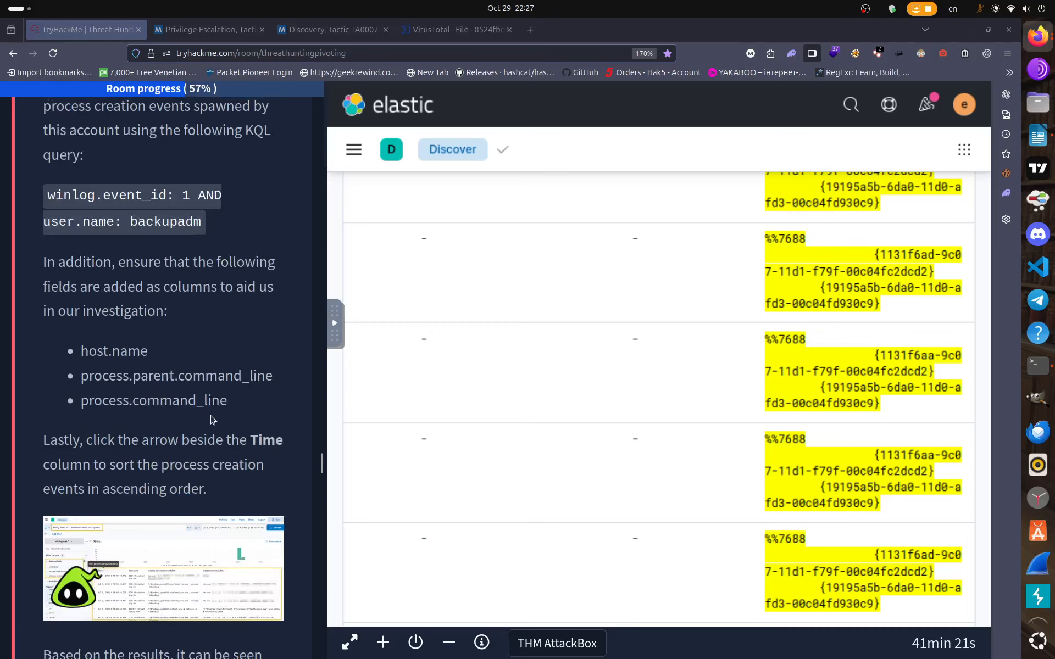
scroll(213, 420, "up", 1)
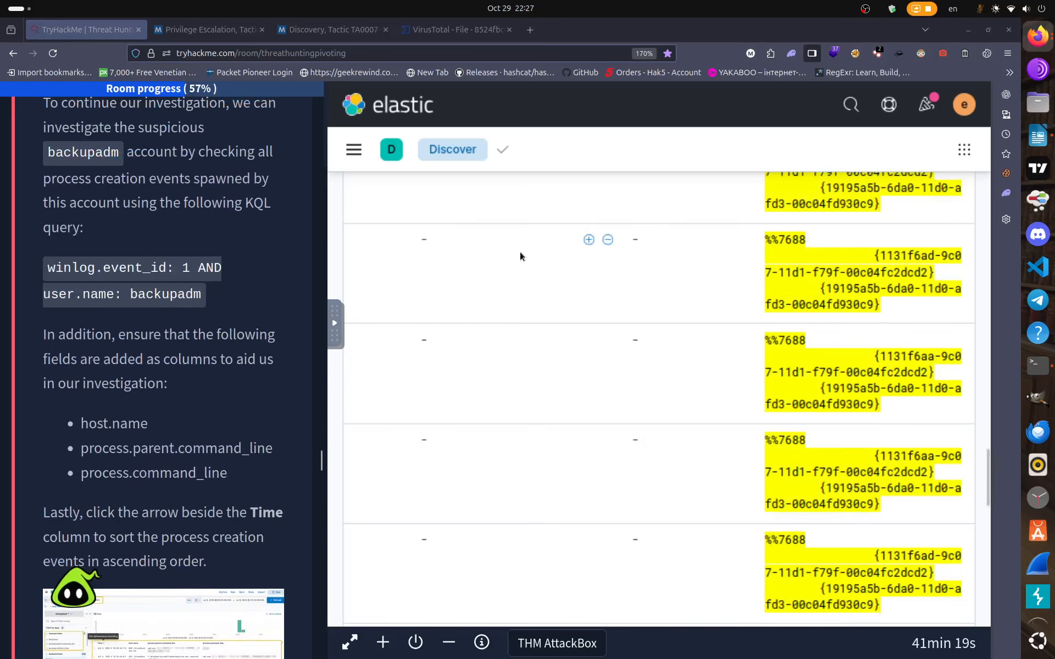
scroll(520, 252, "down", 3)
scroll(519, 252, "up", 15)
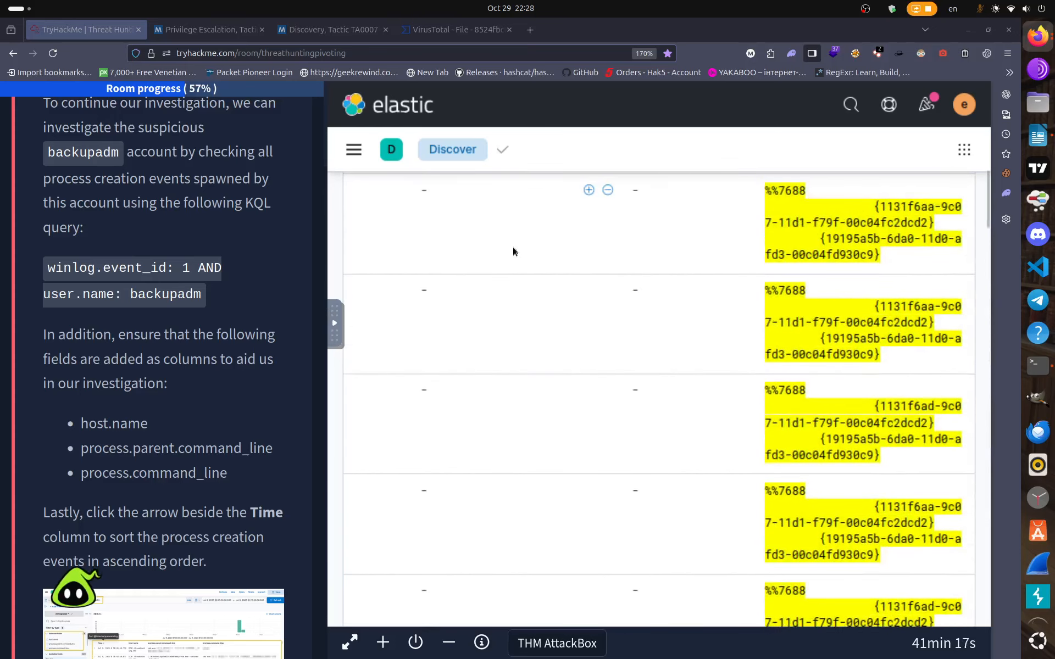
scroll(513, 251, "up", 2)
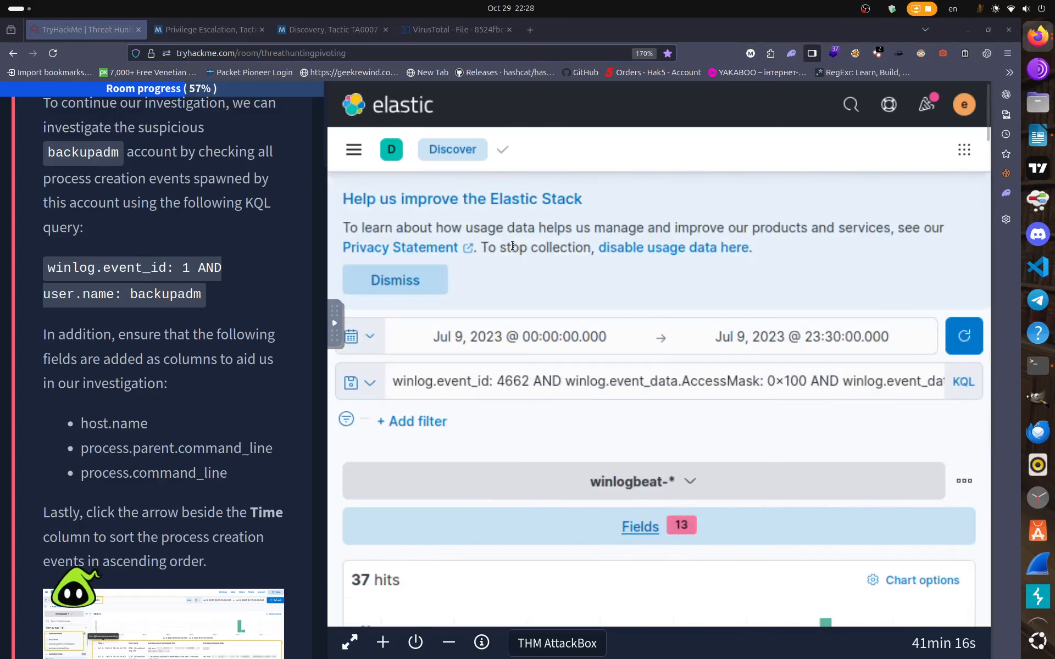
Replace the old 4662 query with the start of a new one, 'winlog.event_id: 1 AND'.
left_click(762, 381)
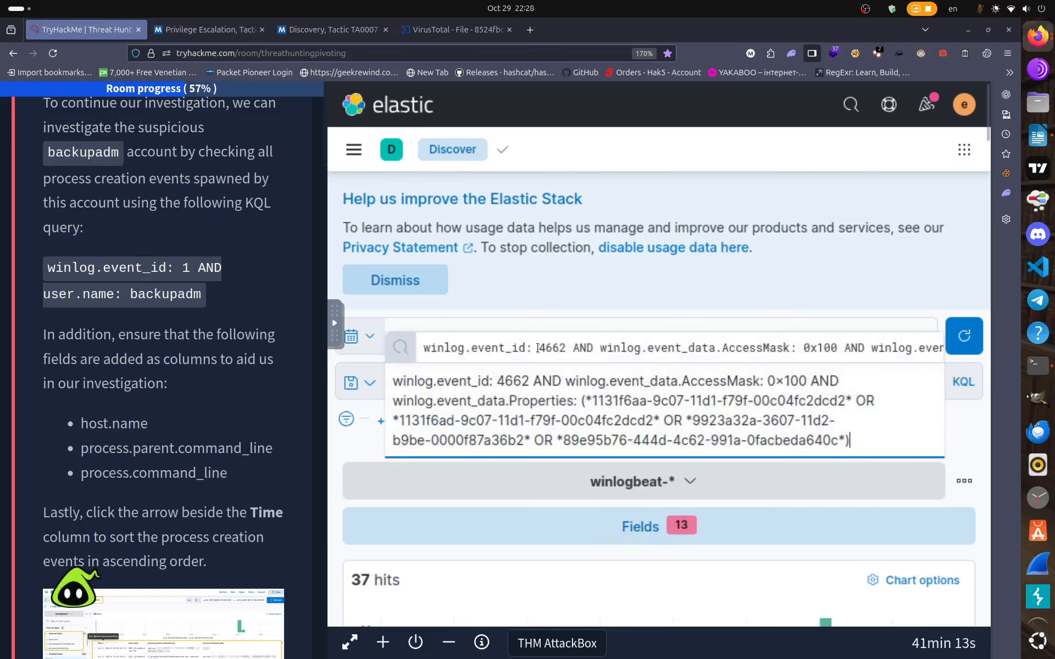
key("ctrl+a")
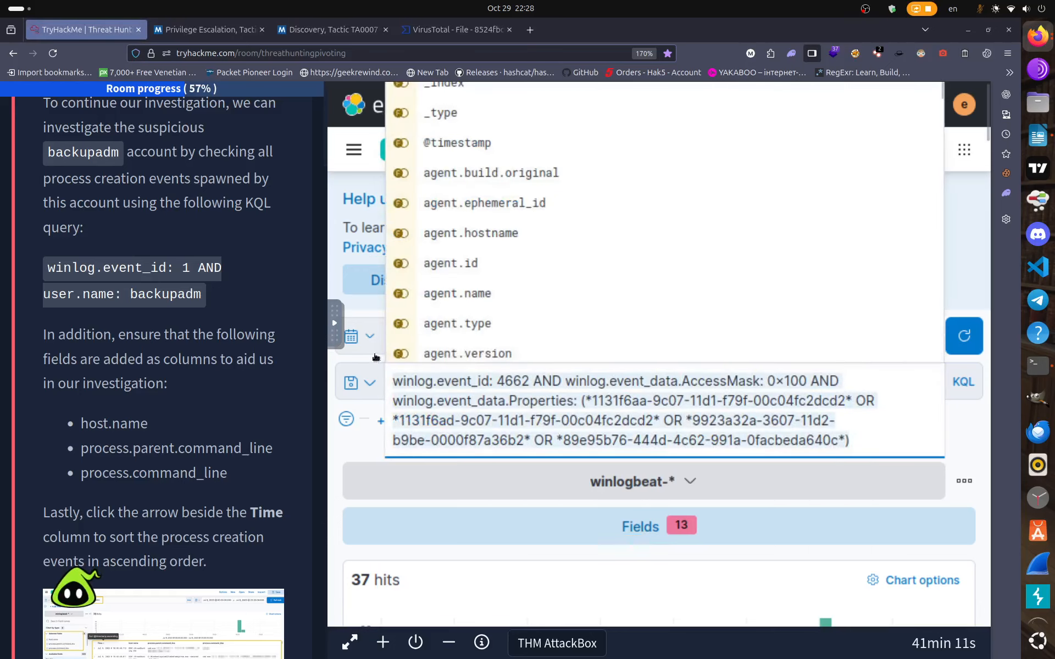
key("BackSpace")
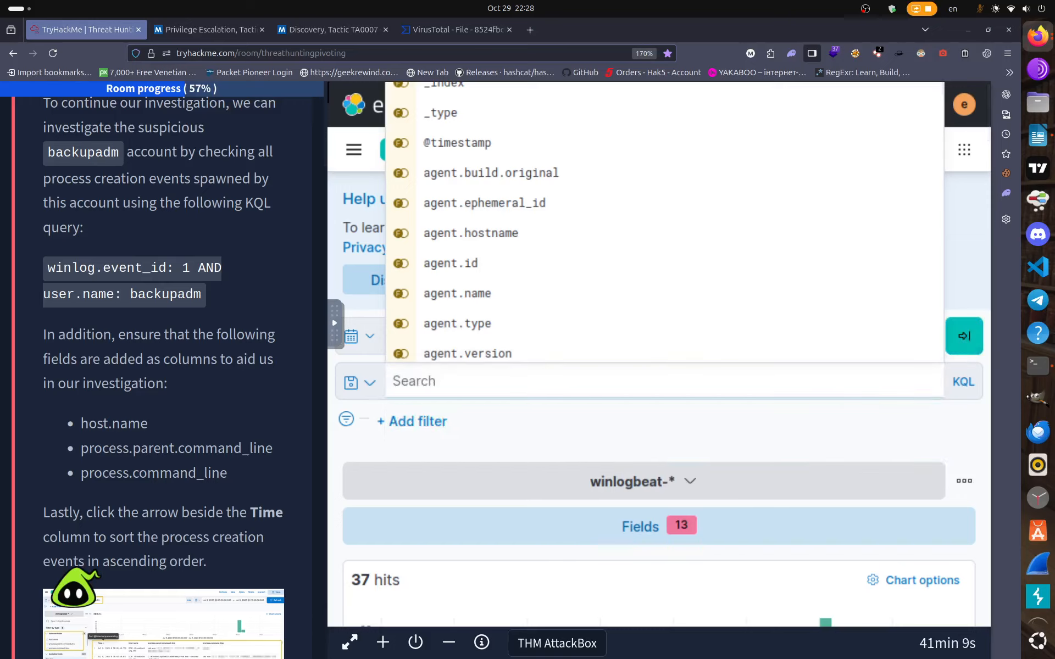
type("win")
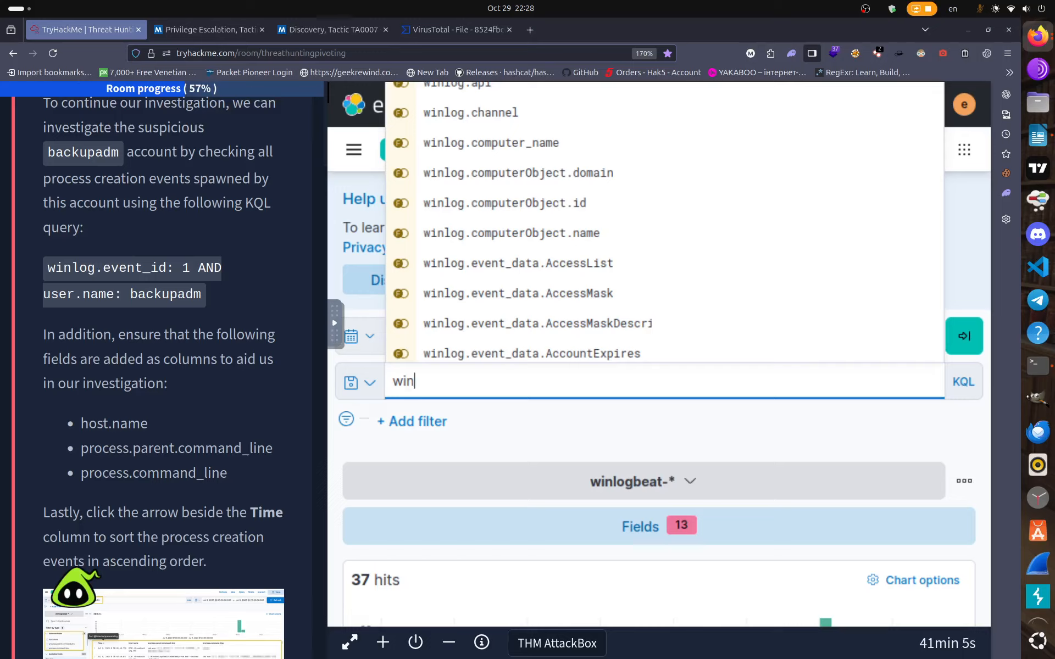
type("log.e")
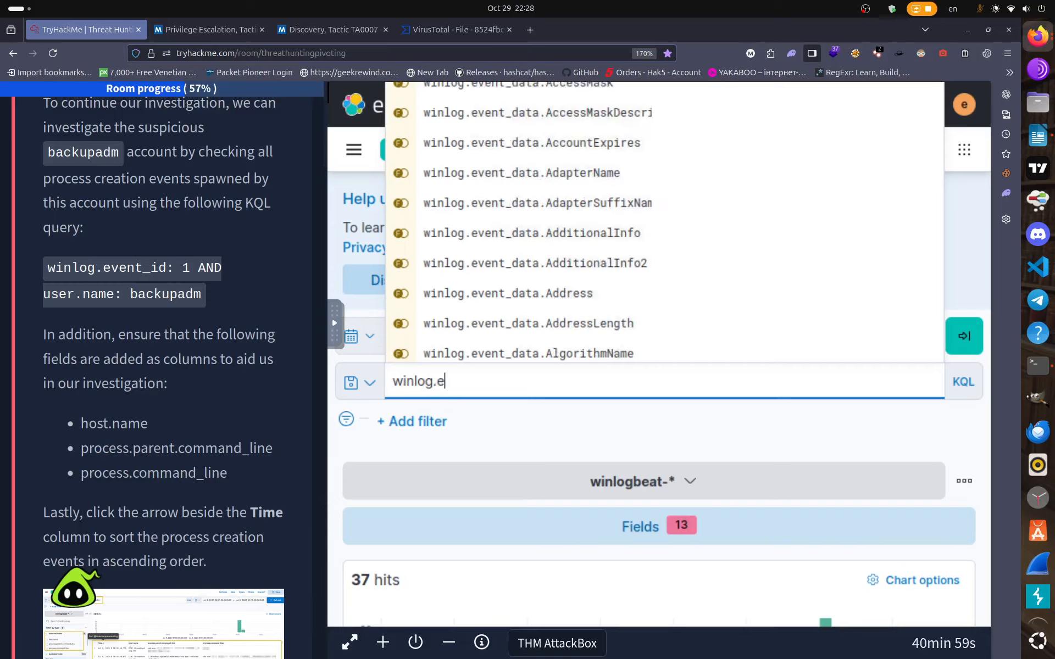
type("vent_id")
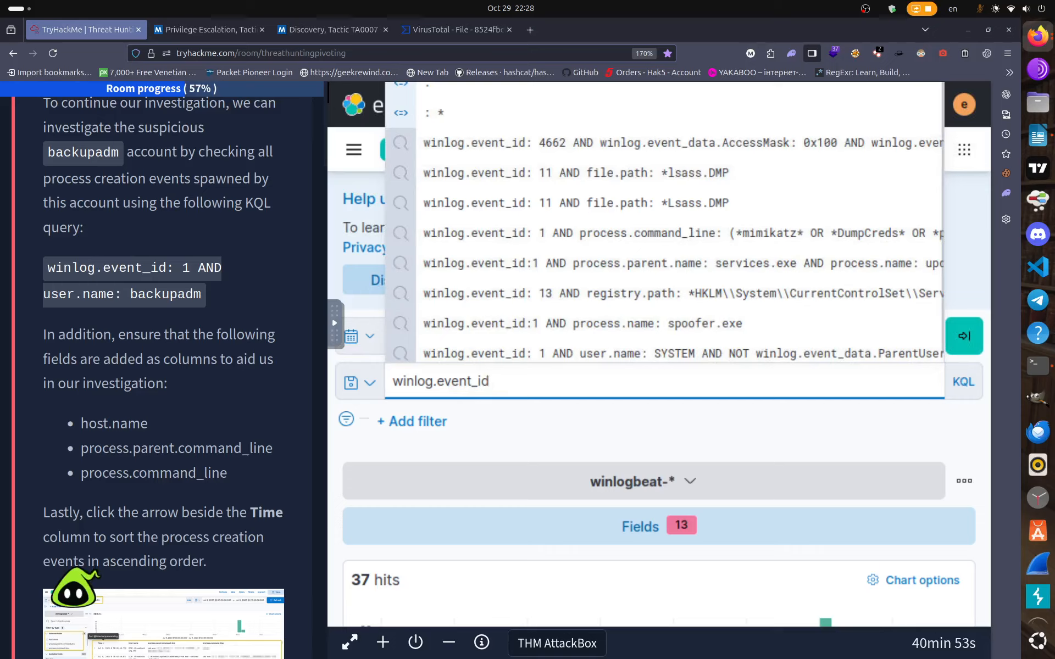
type(":1")
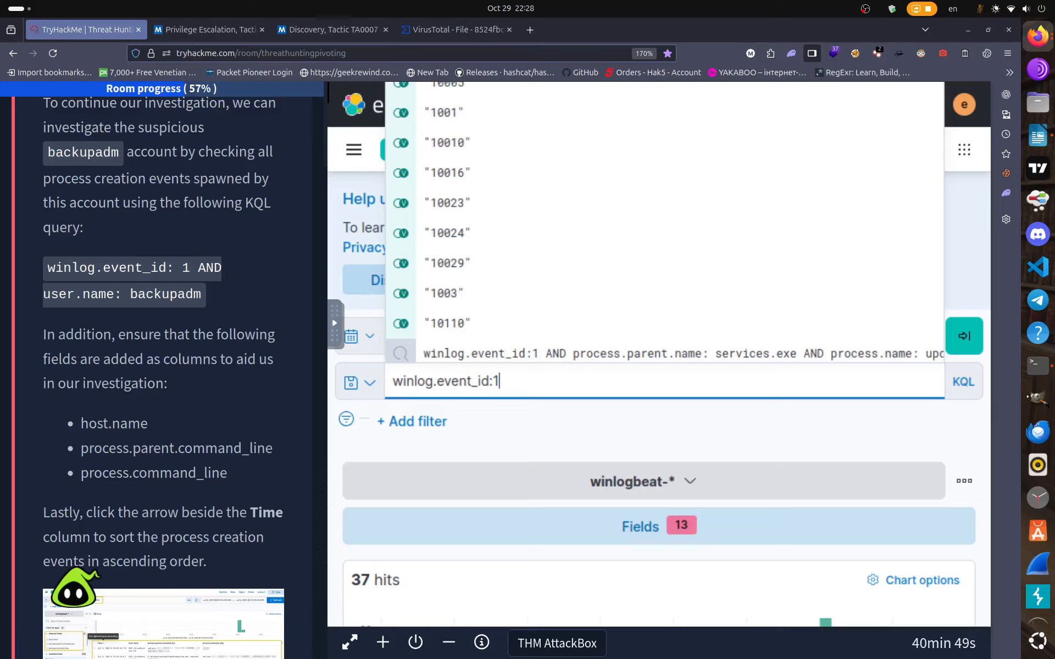
key("BackSpace")
type("1")
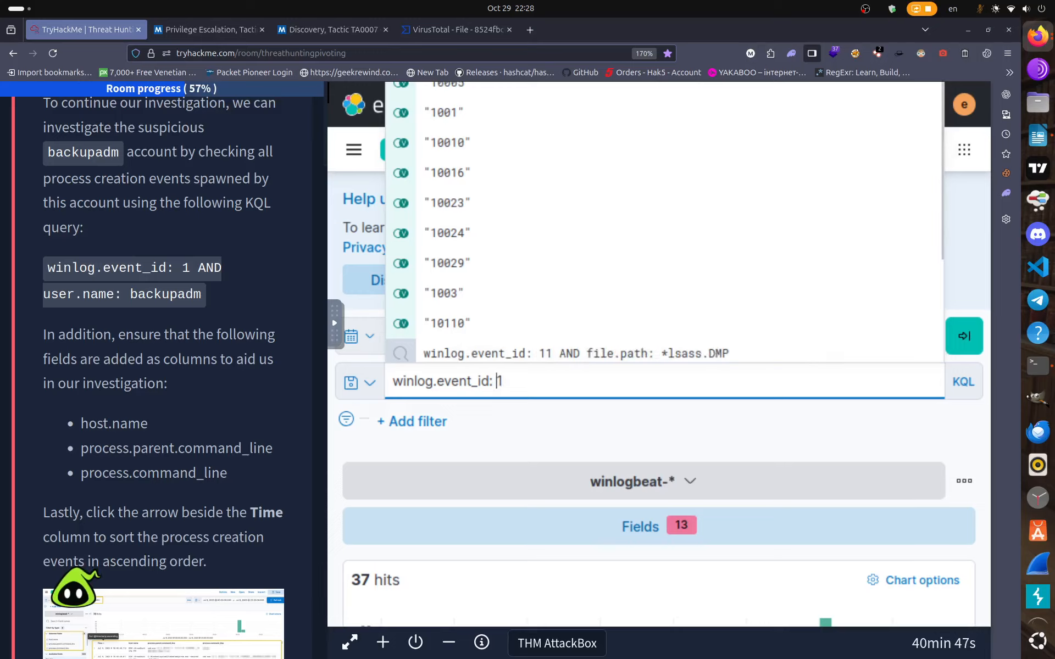
type(" A")
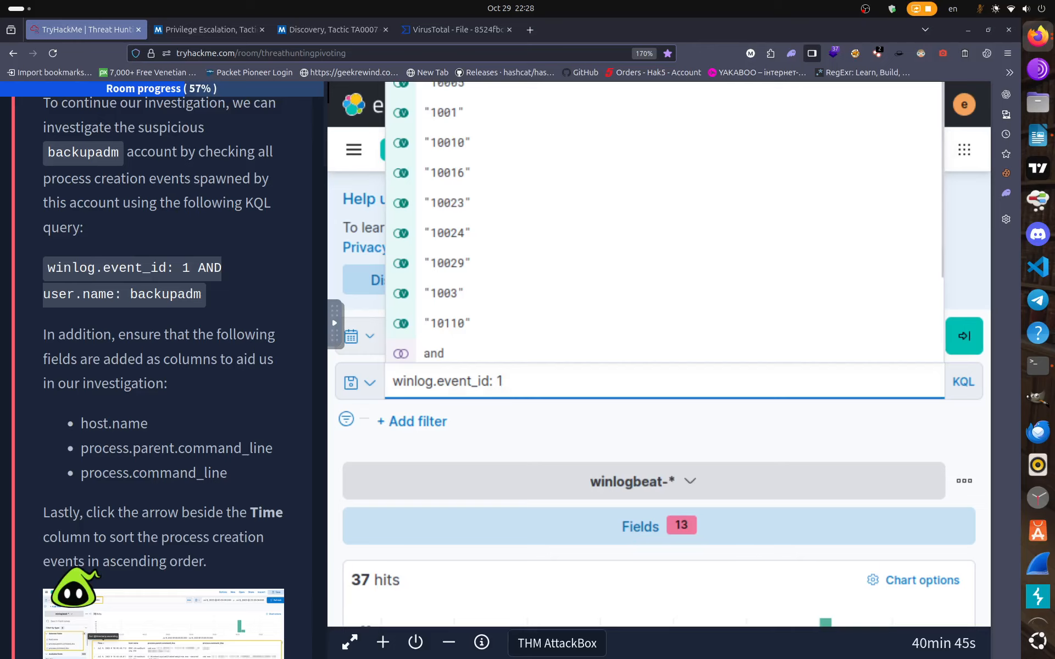
type("ND")
Complete the query with 'user.name: backupamp' and run it, which returns no results.
type("ys")
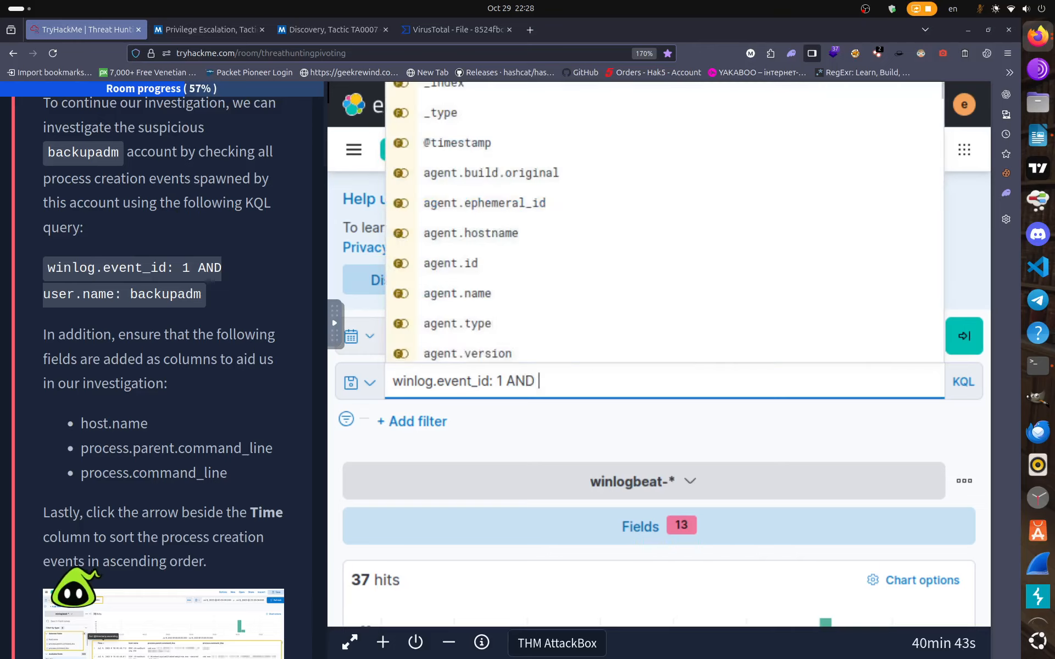
type("er")
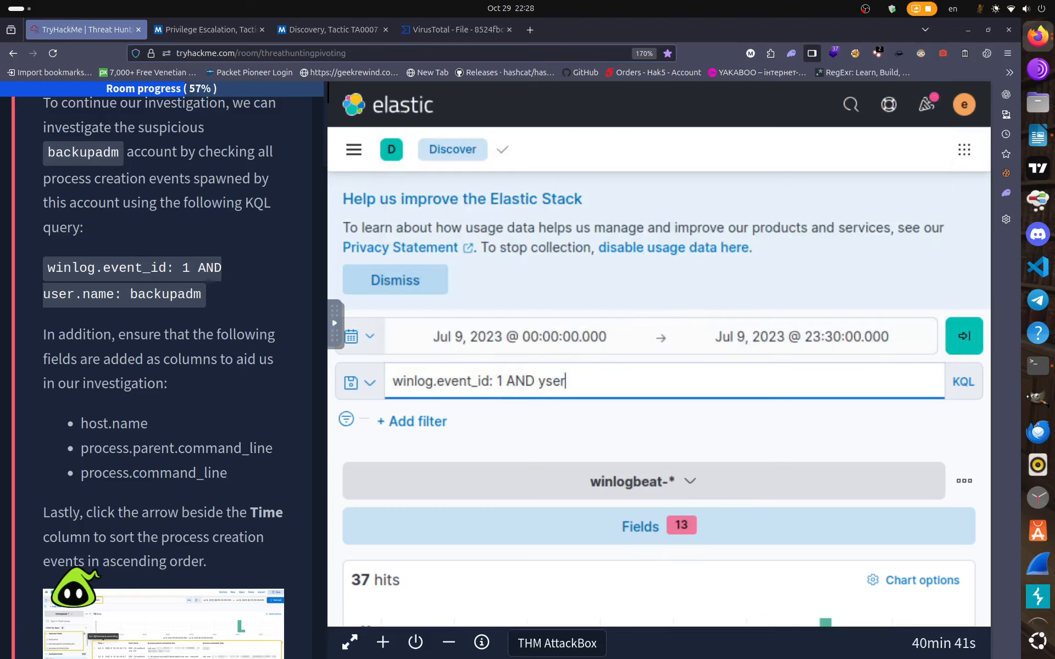
key("BackSpace")
key("BackSpace")
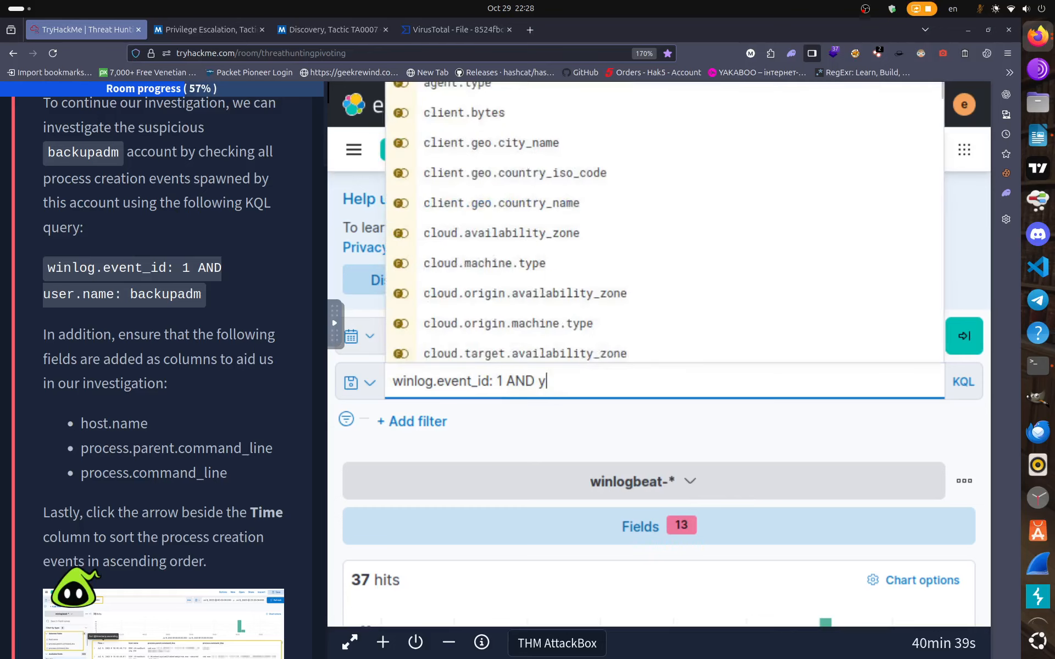
type("user")
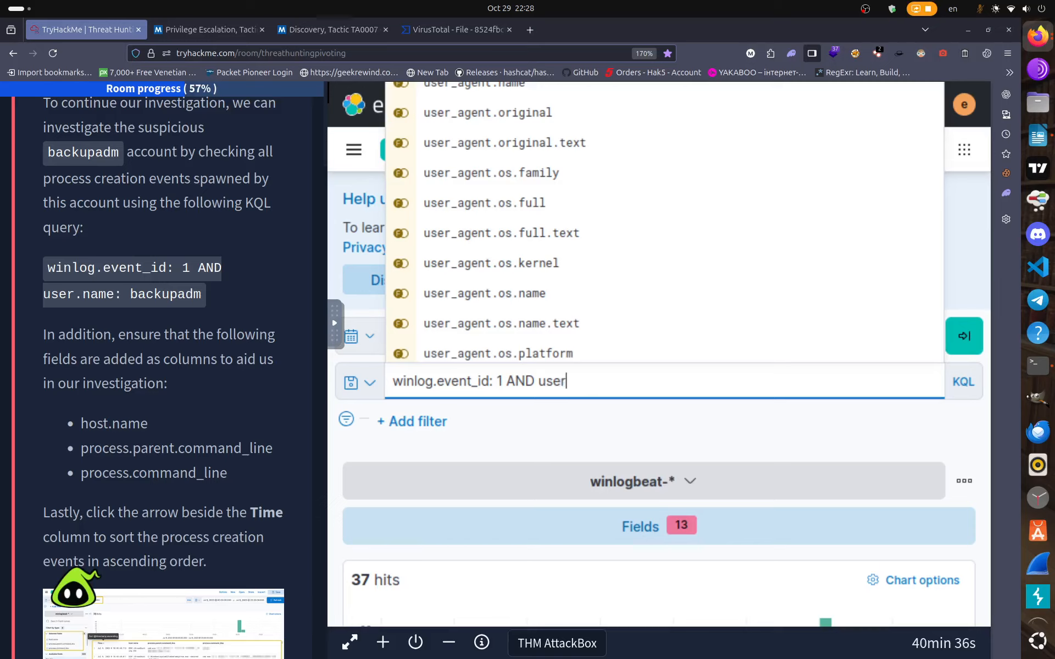
type(".name")
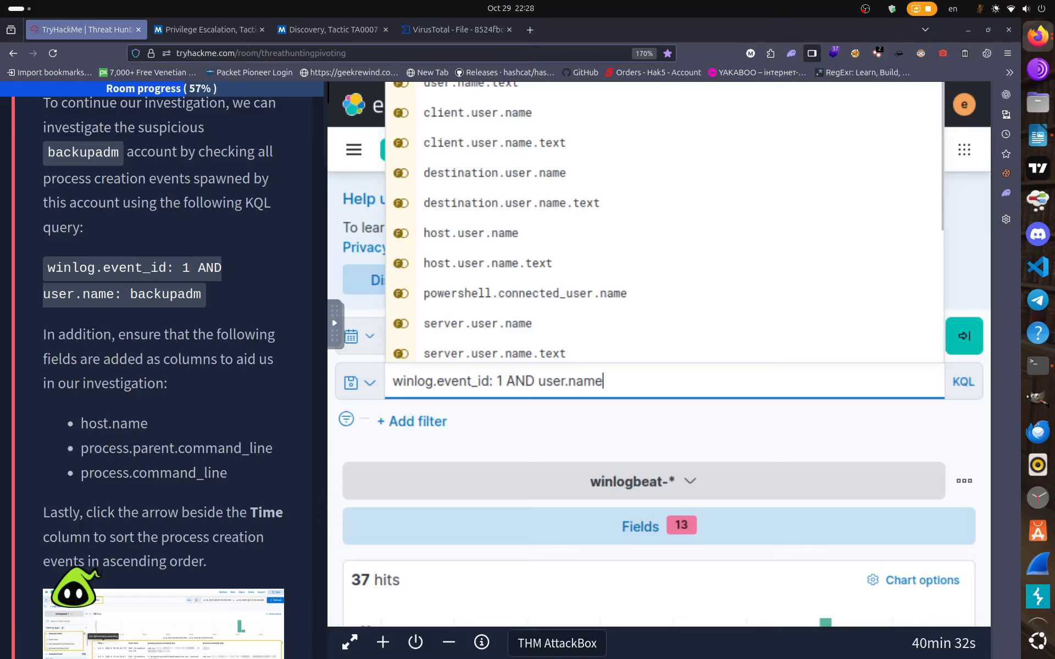
type(": ")
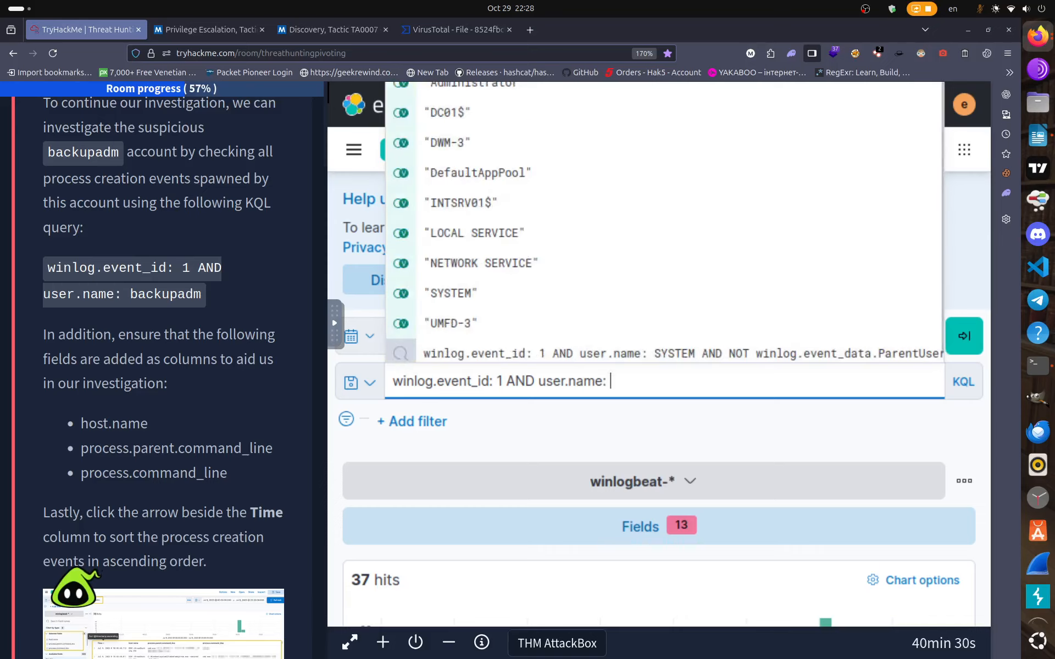
type("bs")
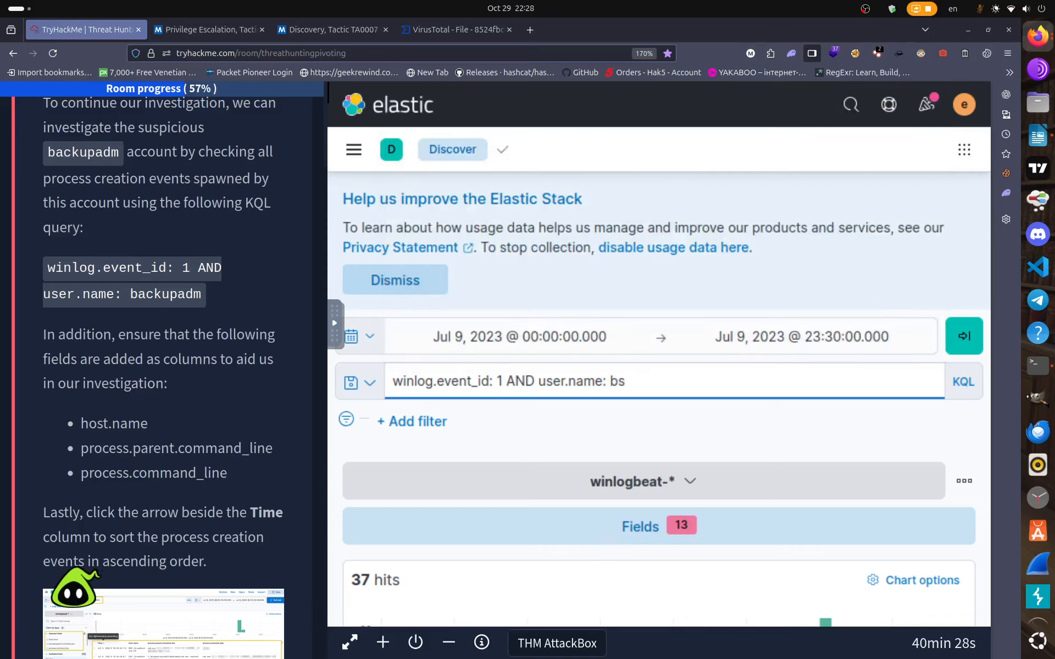
type("ck")
key("BackSpace")
type("a")
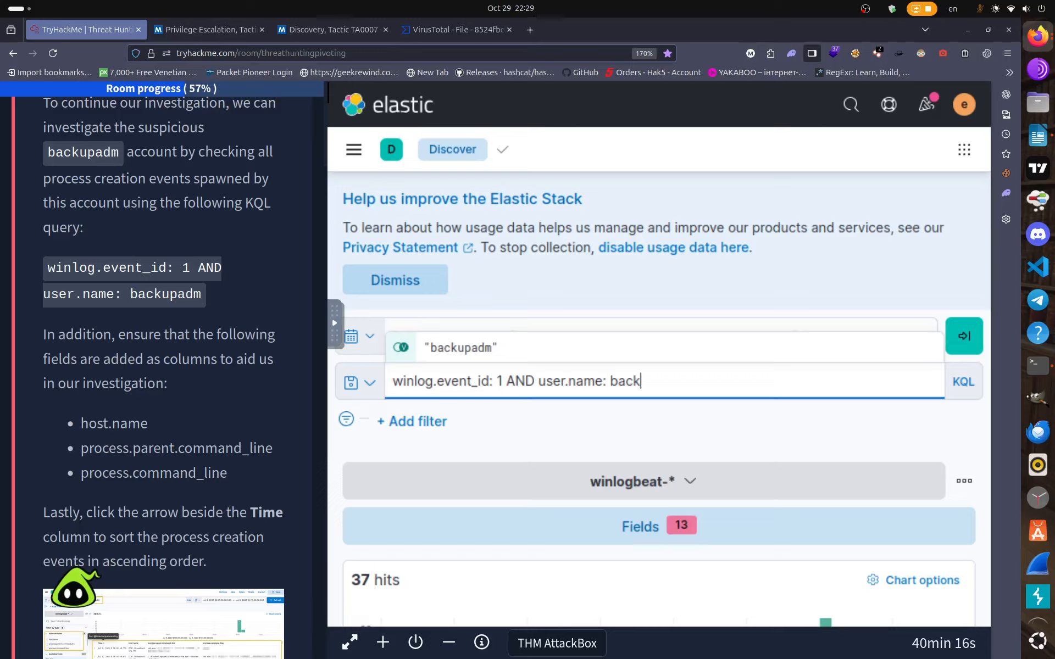
type("updam")
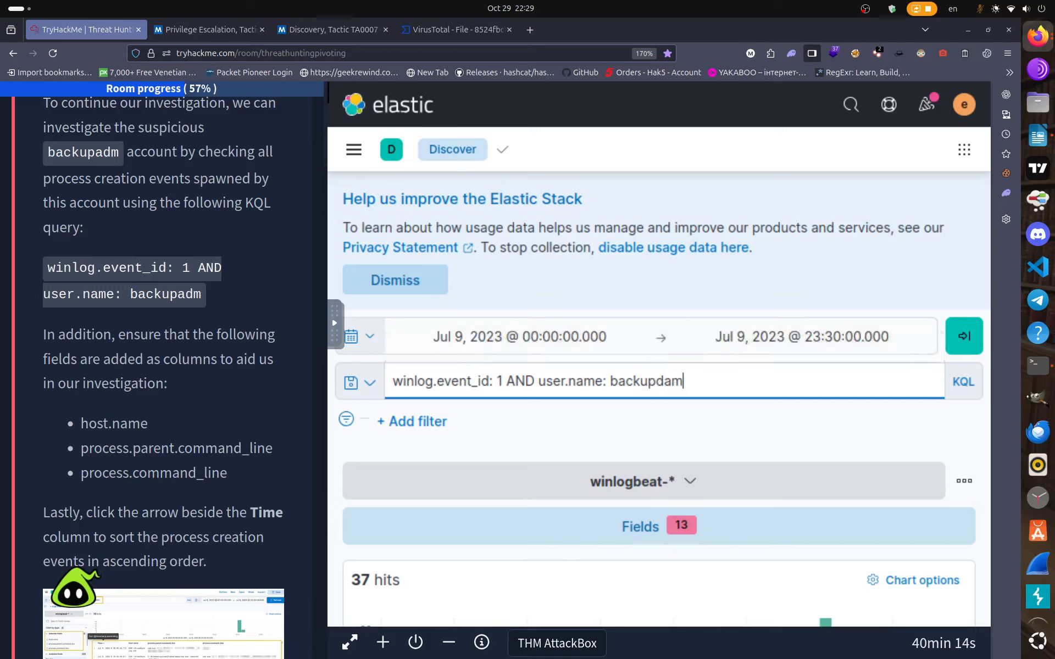
type("p")
left_click(664, 381)
key("BackSpace")
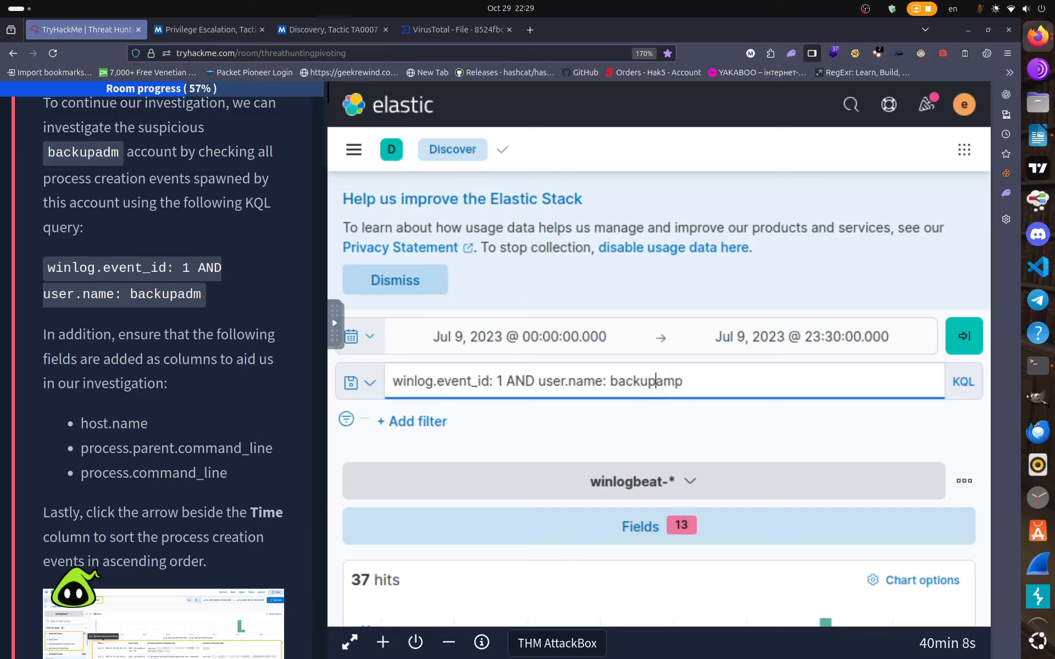
left_click(965, 338)
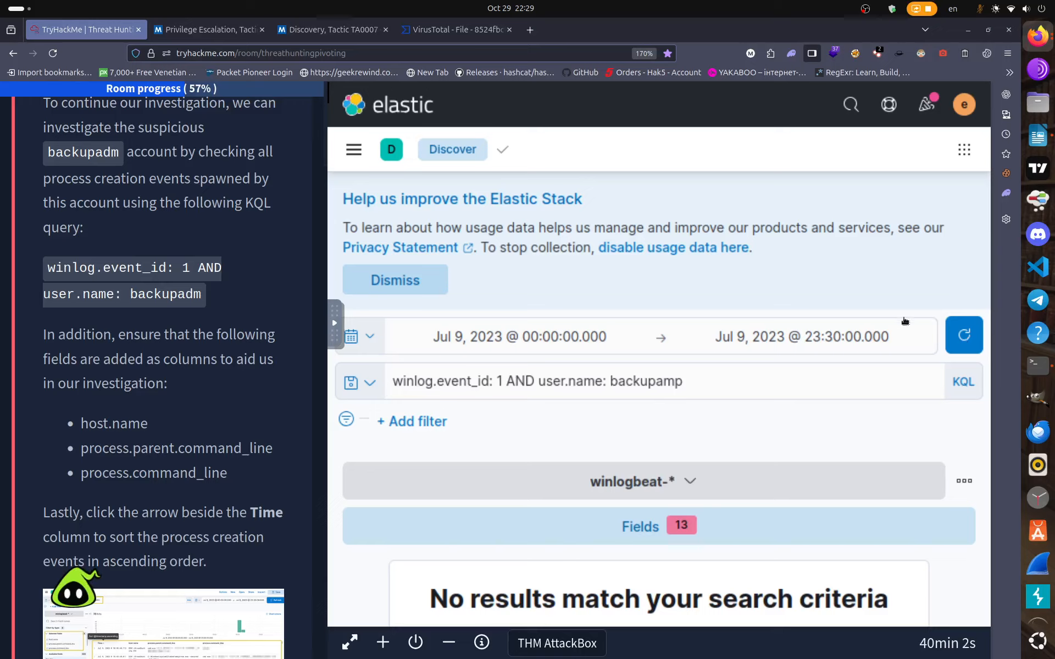
Swap in the room's copied query for event ID 1 with user.name backupadm and run it, getting 70 hits.
left_click_drag(699, 379, 388, 379)
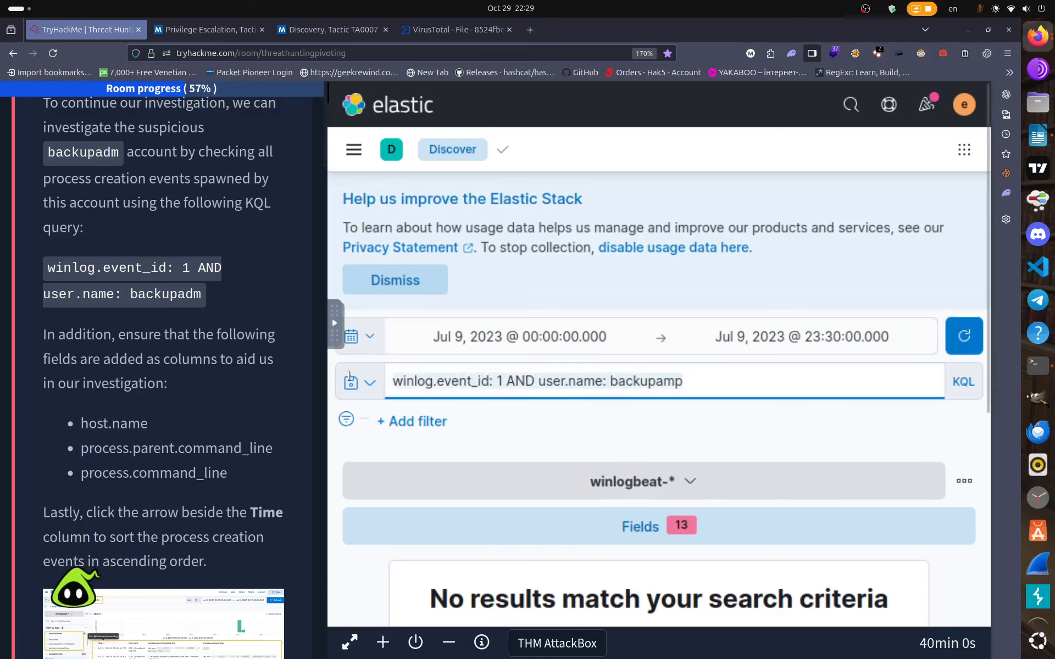
key("BackSpace")
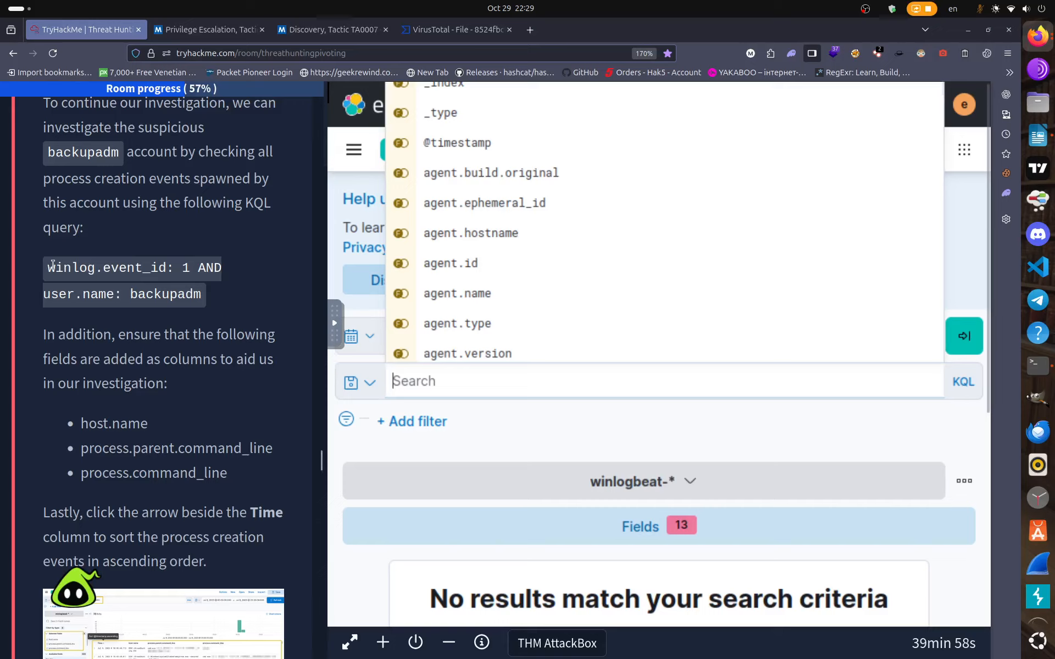
left_click_drag(47, 267, 198, 298)
right_click(199, 298)
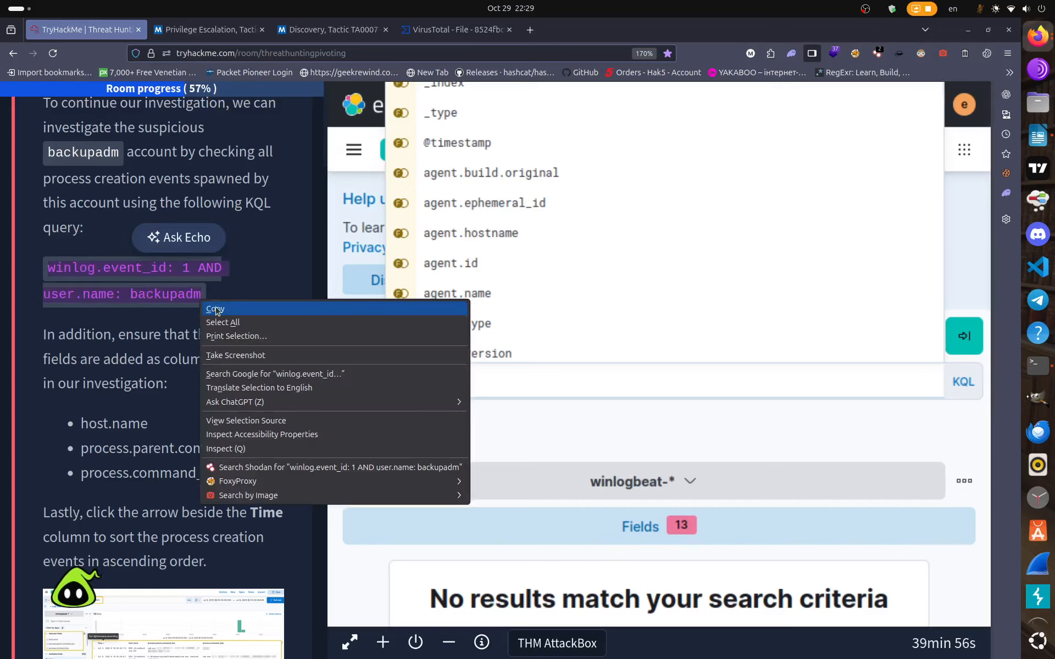
left_click(219, 310)
right_click(450, 379)
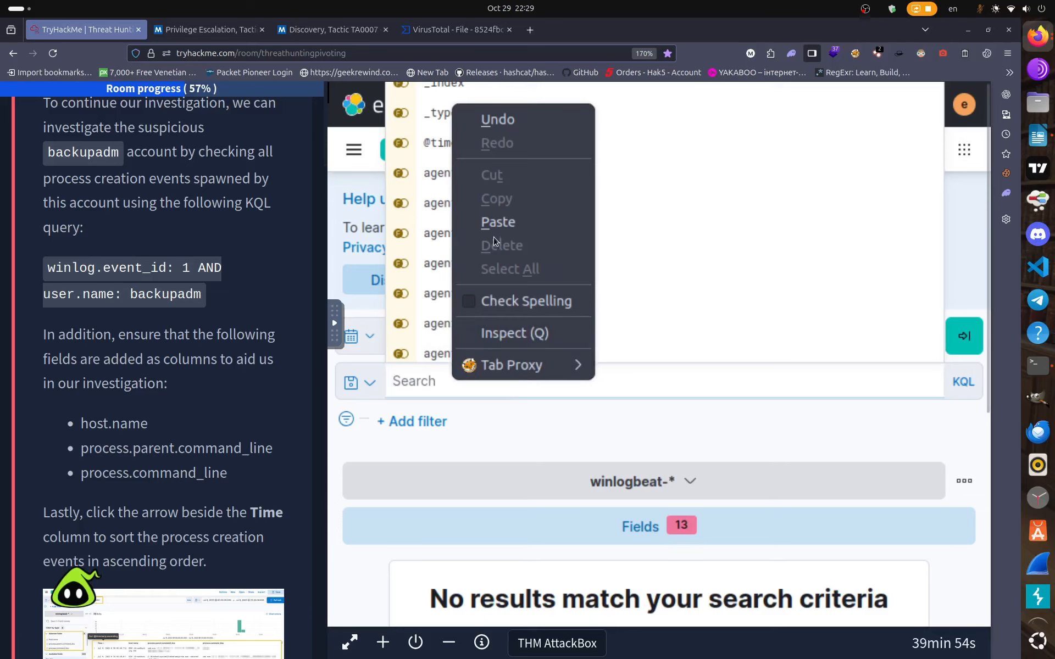
left_click(498, 222)
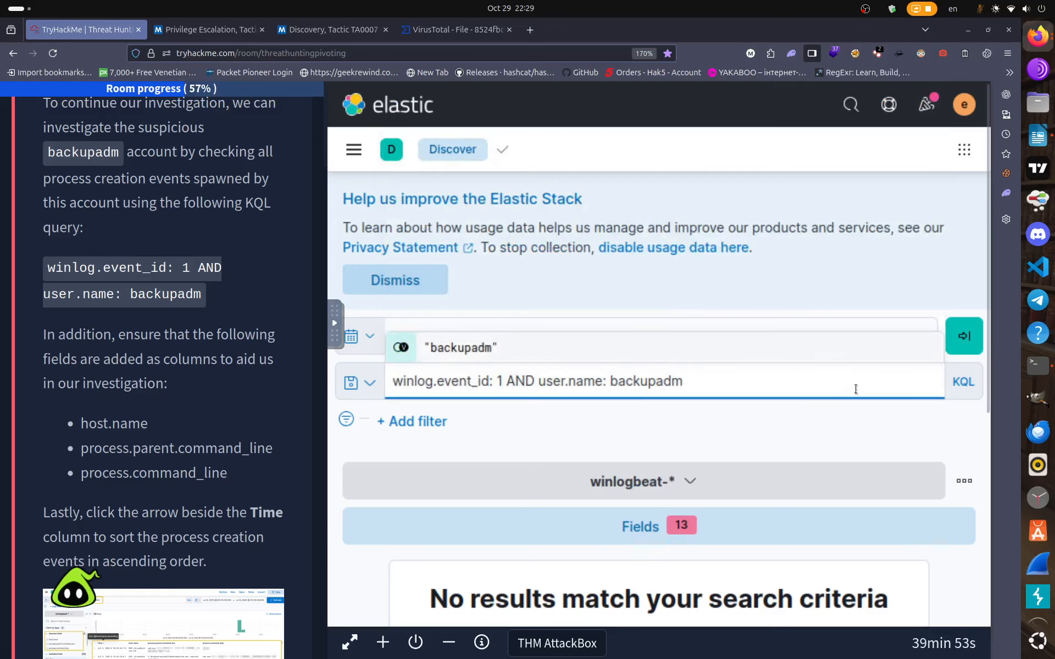
left_click(958, 334)
Scroll through the backupadm process-creation results.
scroll(634, 464, "down", 3)
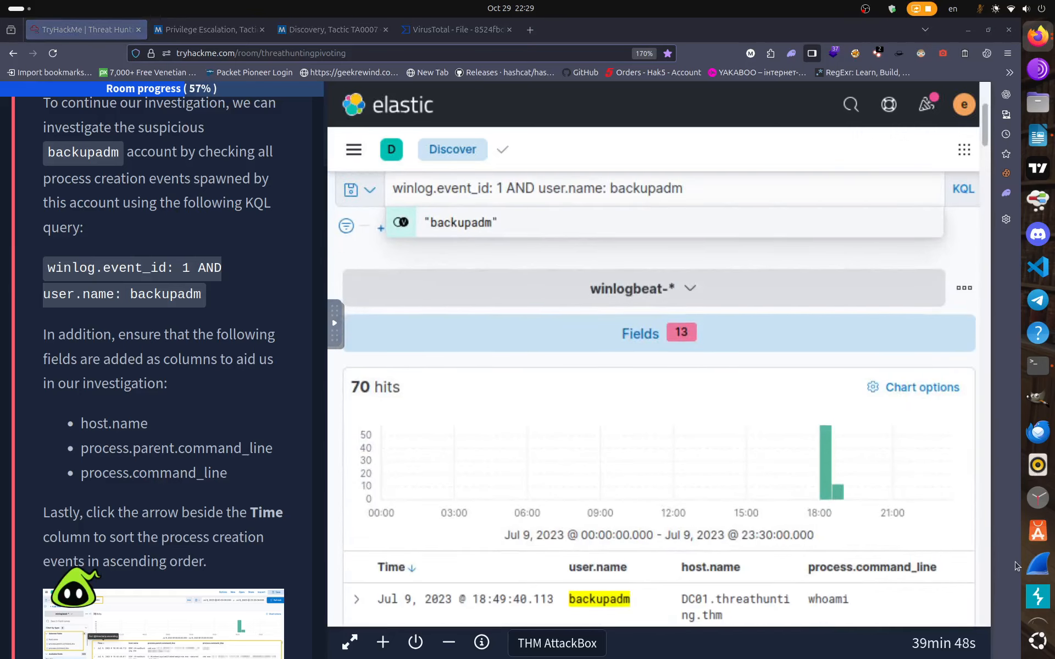
scroll(677, 523, "down", 5)
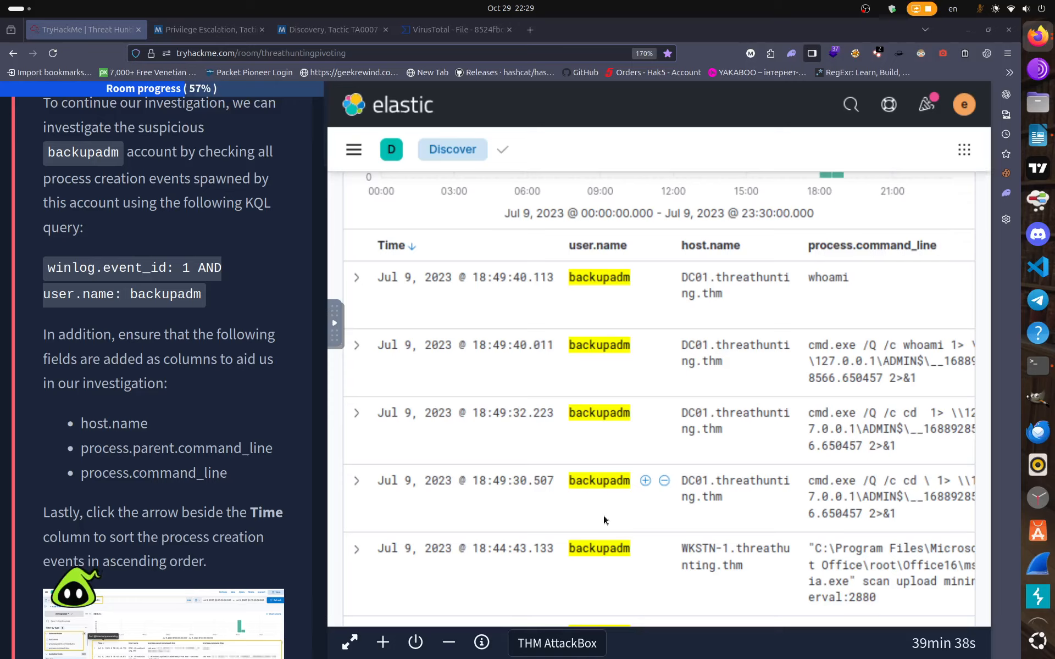
scroll(603, 515, "up", 8)
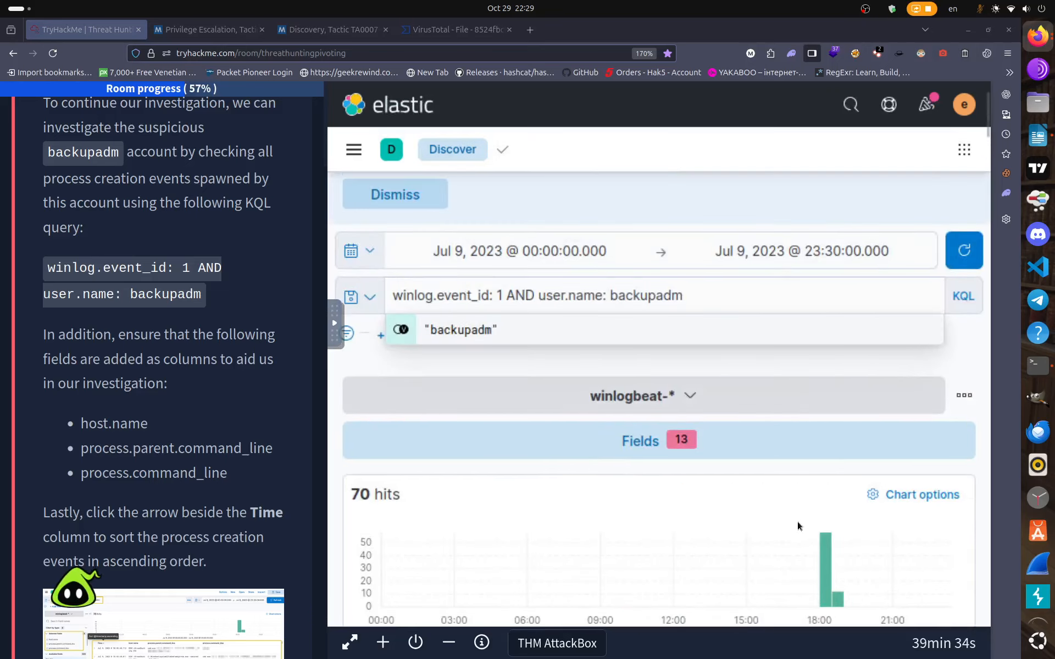
scroll(799, 537, "down", 10)
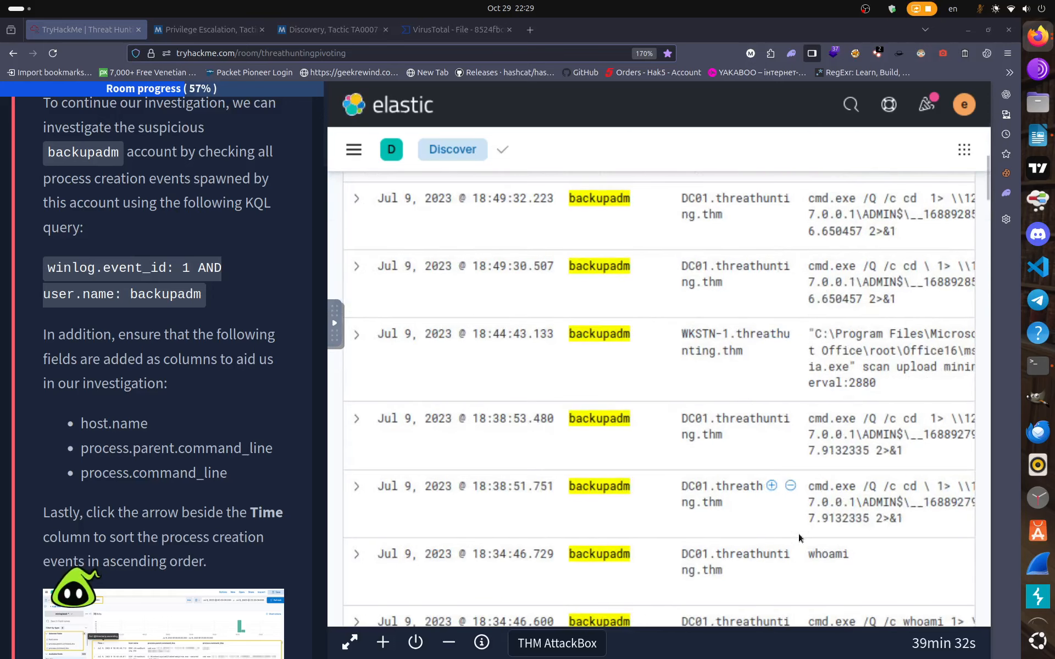
scroll(800, 538, "down", 8)
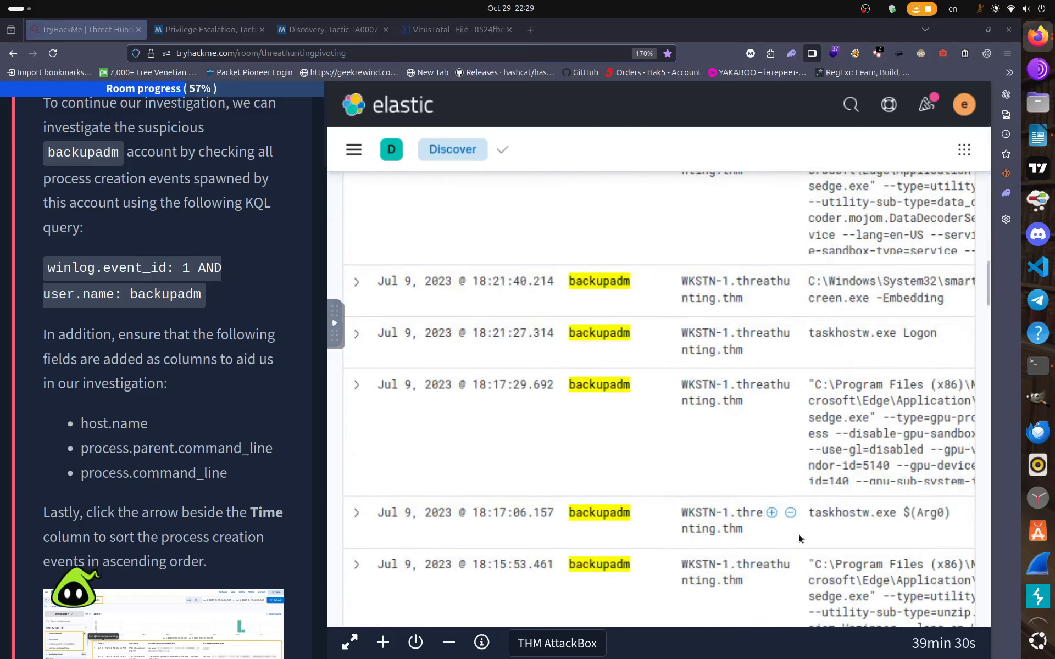
scroll(799, 534, "up", 5)
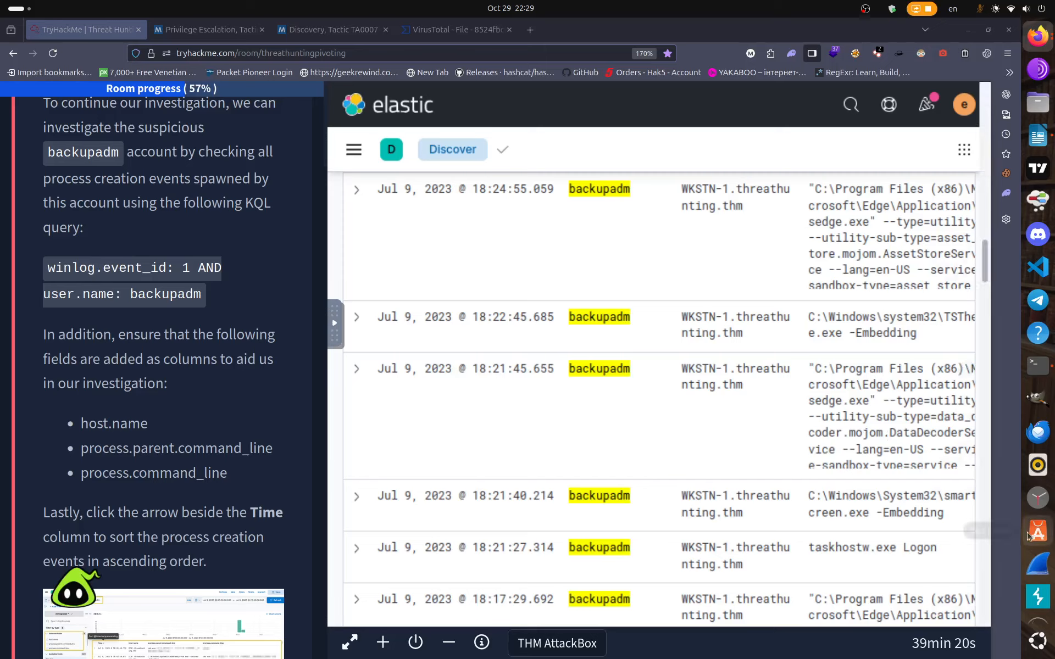
Open TryHackMe in a new browser tab.
left_click(1039, 546)
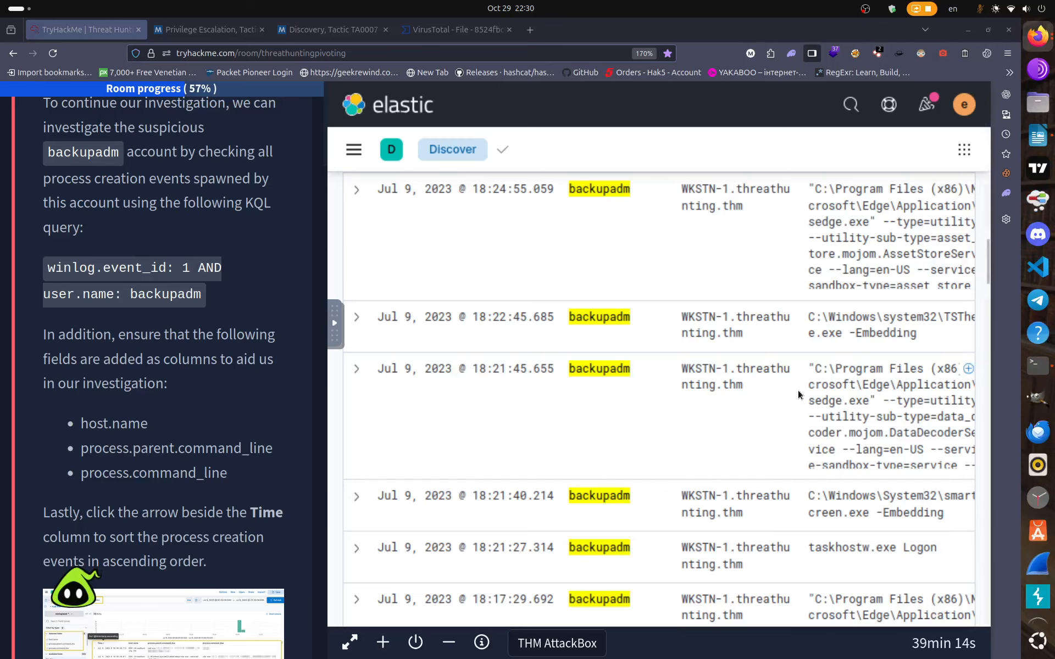
scroll(798, 391, "down", 5)
scroll(800, 393, "down", 8)
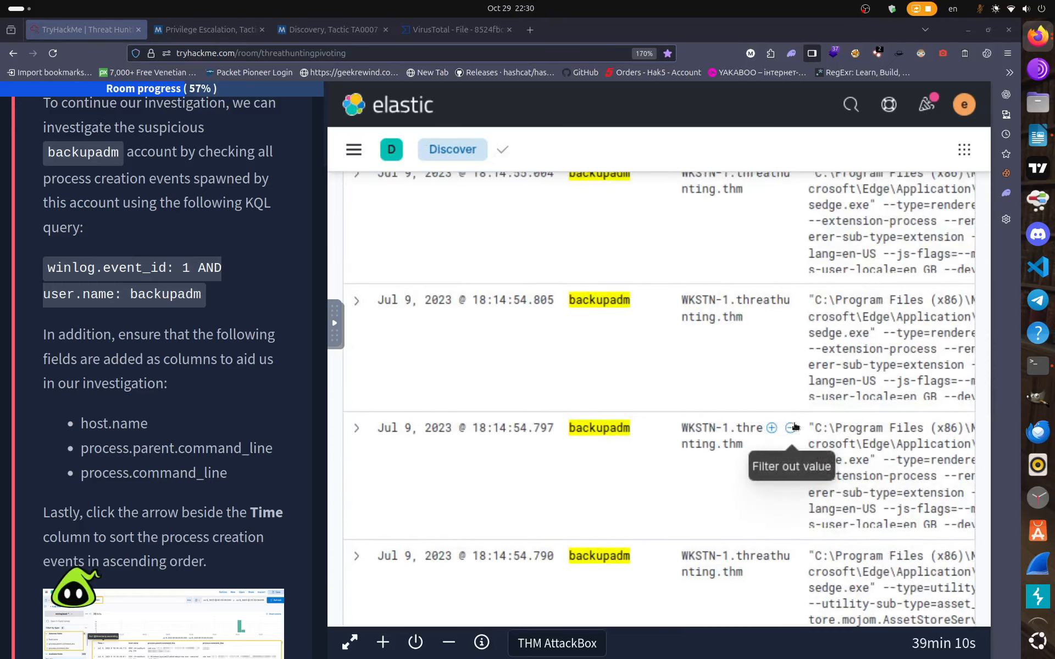
scroll(795, 426, "down", 3)
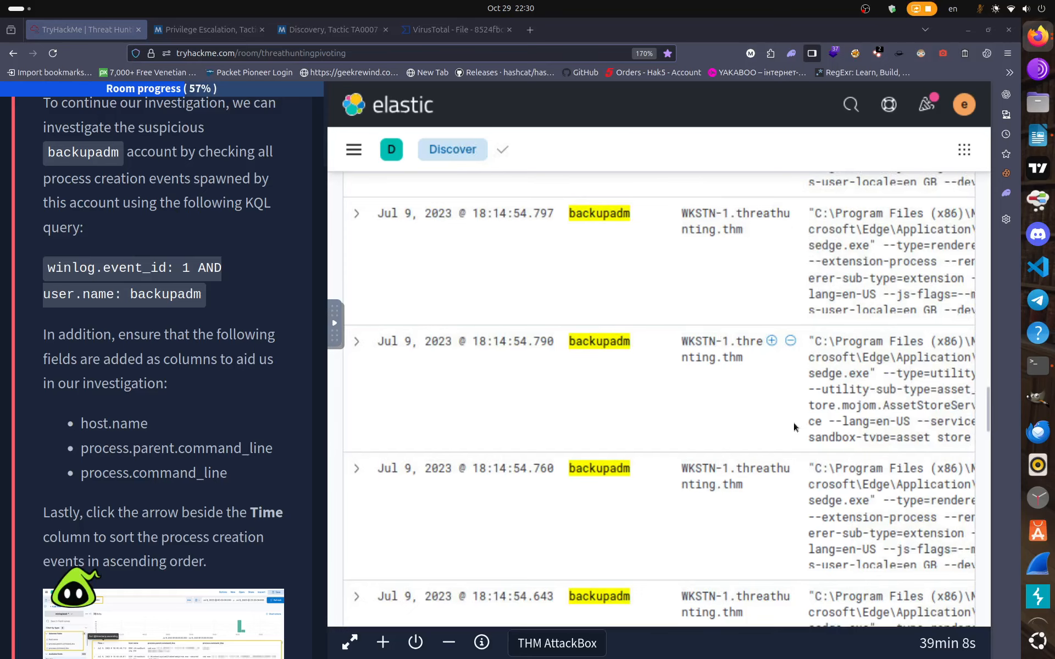
scroll(794, 424, "down", 3)
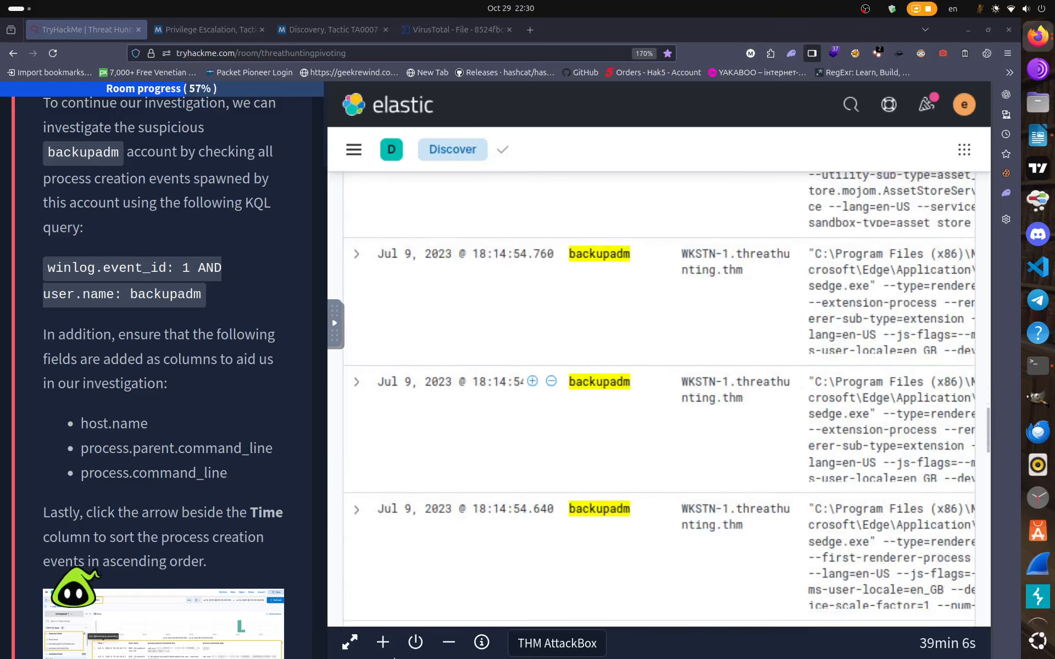
left_click(351, 644)
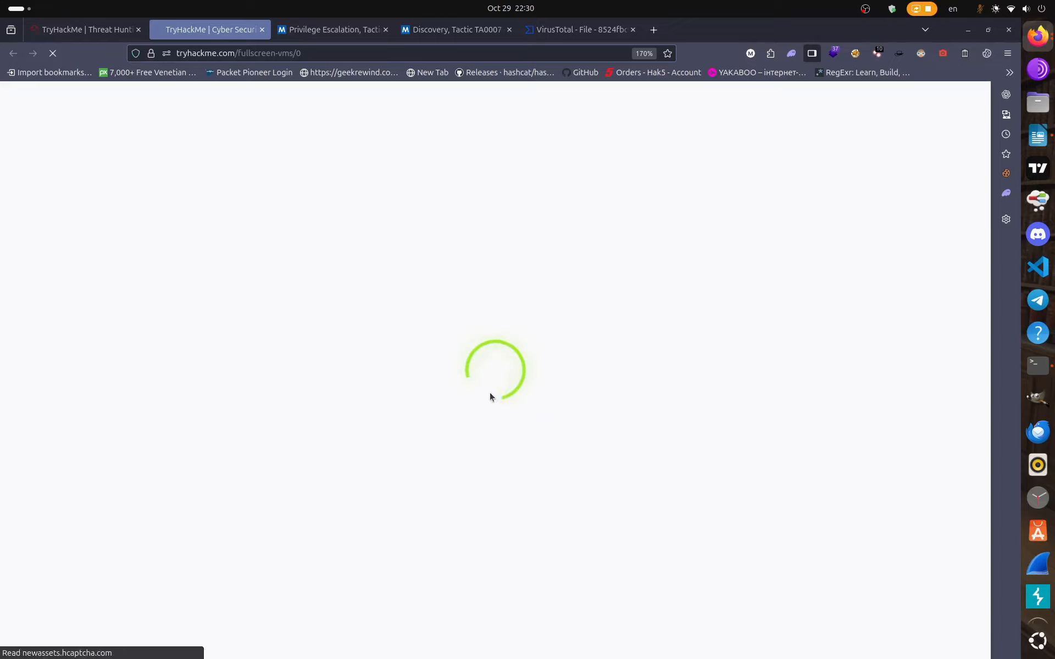
Close the extra loading TryHackMe tab to get back to the Threat Hunting room page.
left_click(262, 30)
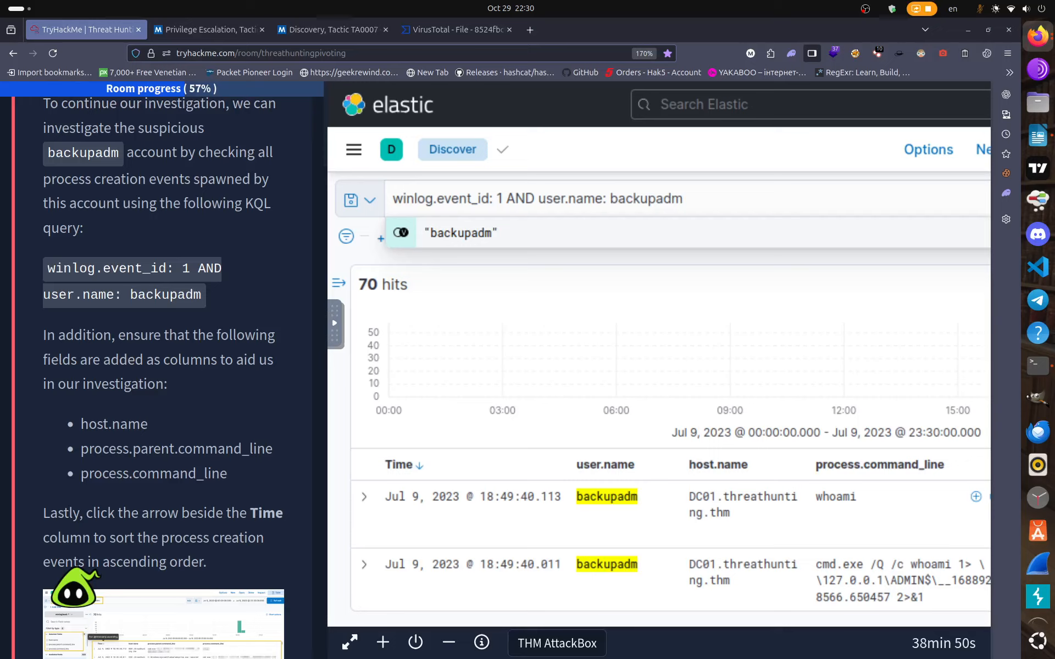
scroll(1030, 512, "down", 3)
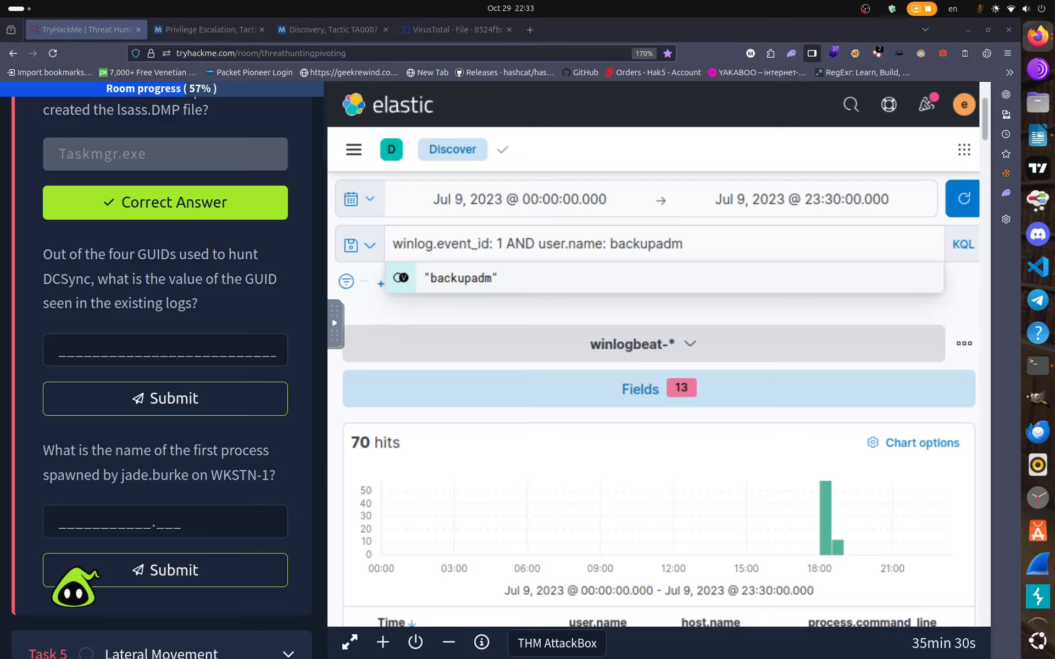
Paste the DCSync replication GUID into its answer field and submit it, bringing progress to 64%.
right_click(99, 351)
left_click(147, 422)
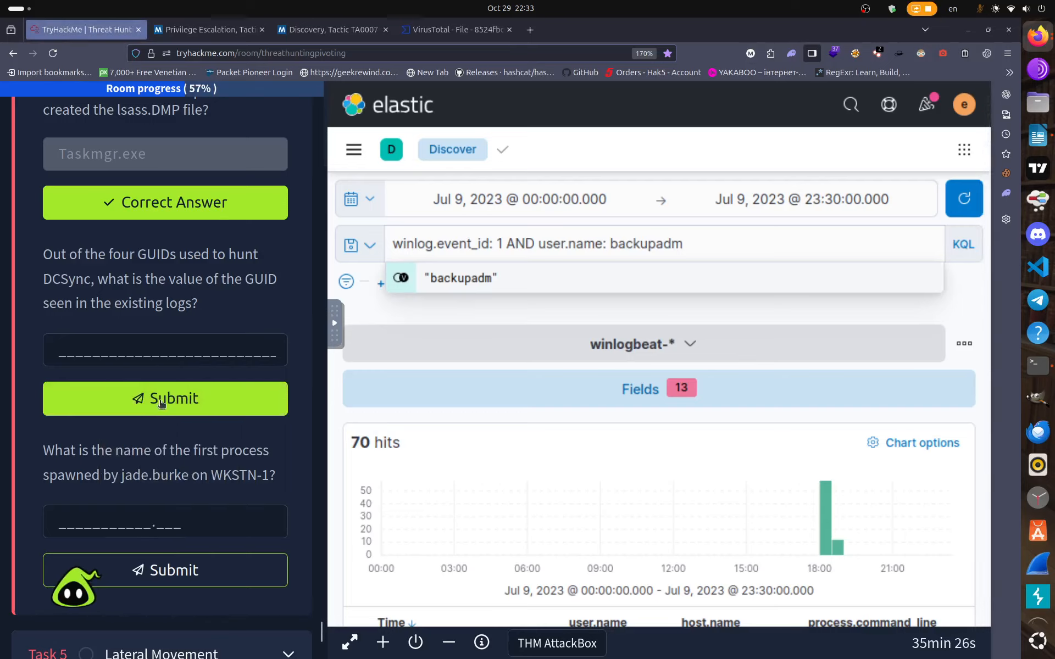
right_click(118, 350)
left_click(147, 421)
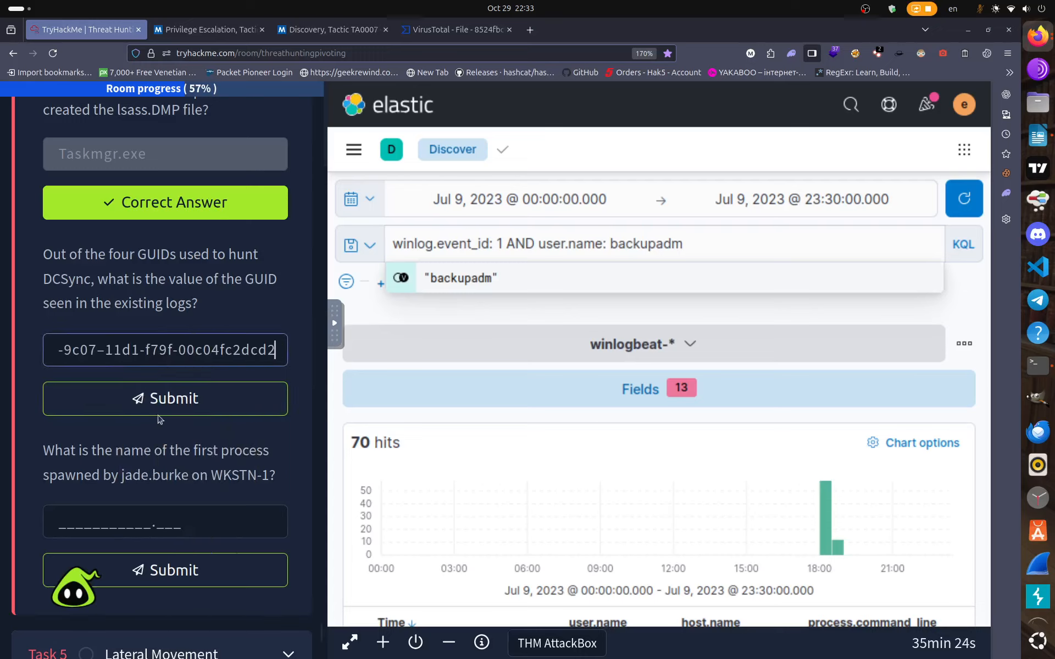
left_click(163, 406)
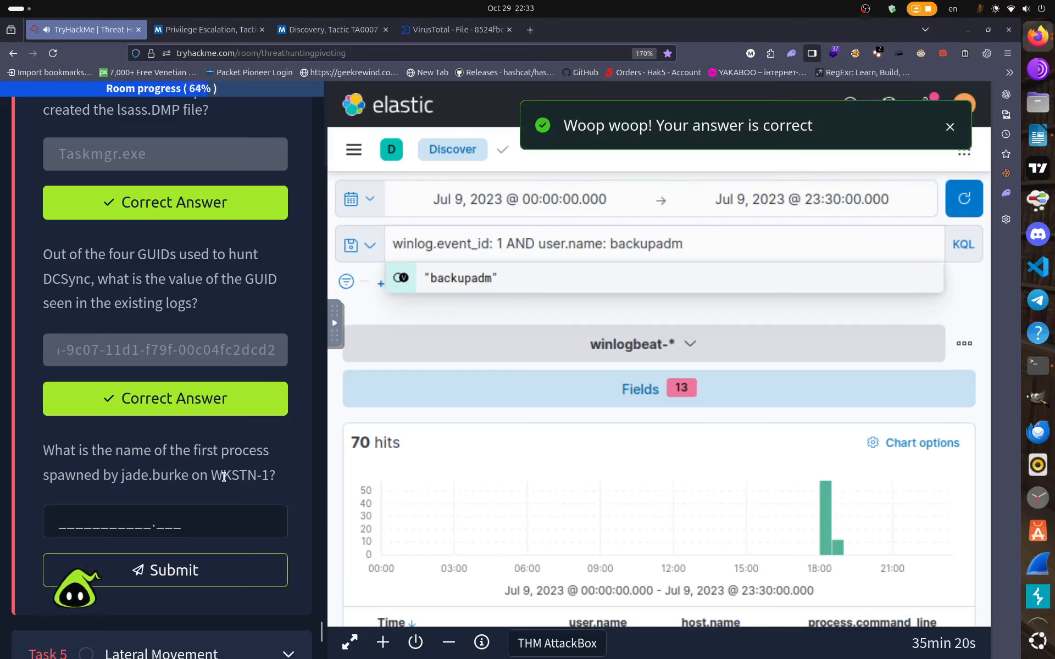
scroll(220, 472, "down", 2)
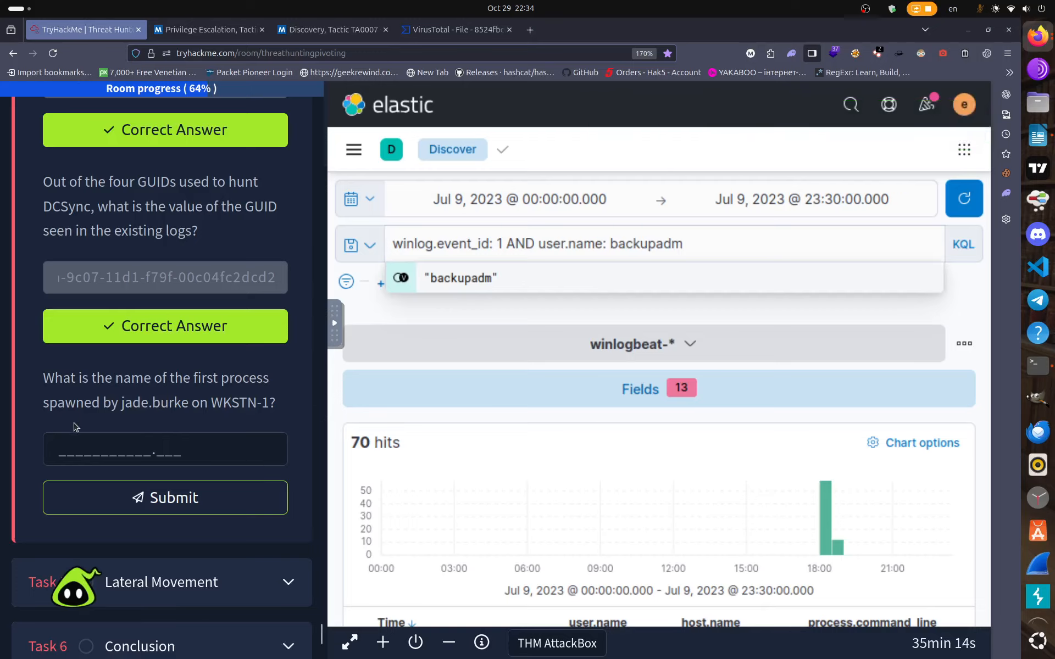
left_click(73, 446)
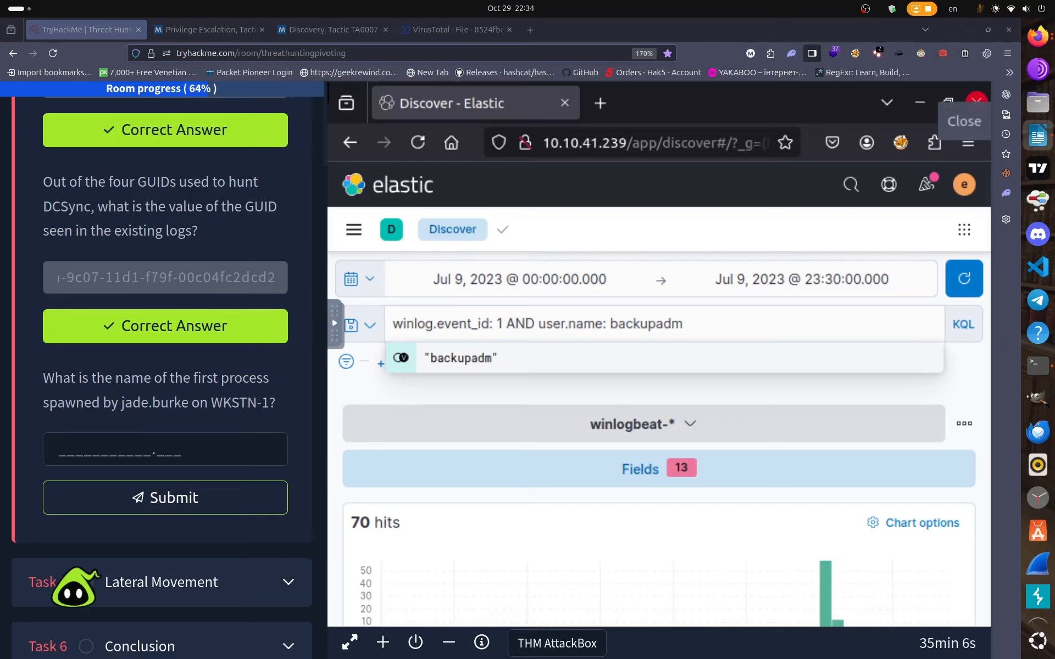
left_click_drag(1054, 102, 459, 174)
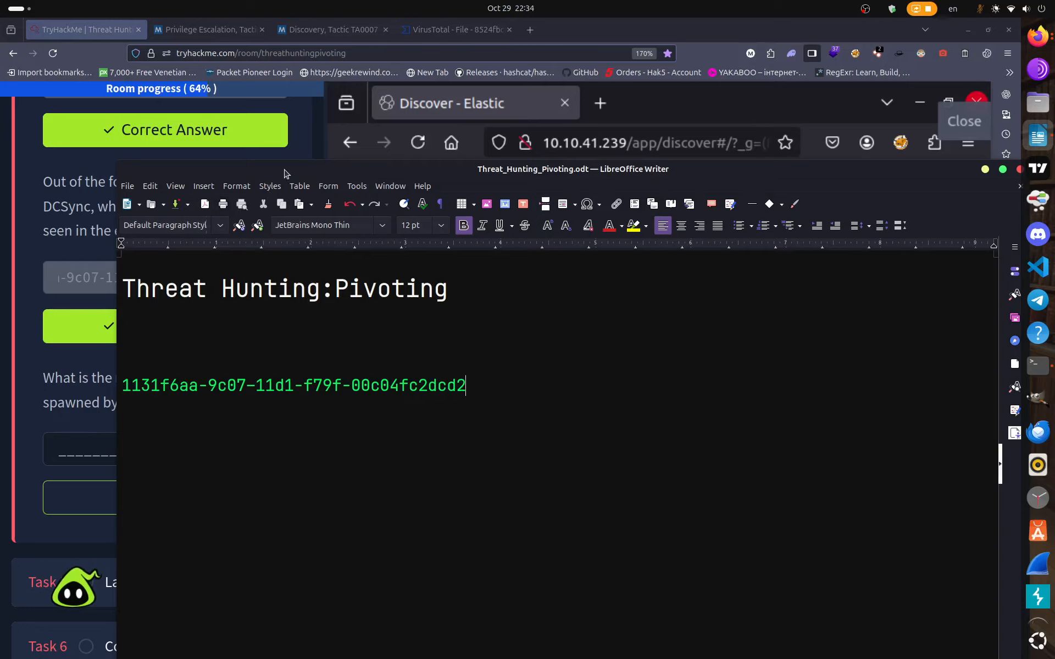
left_click_drag(284, 174, 1054, 39)
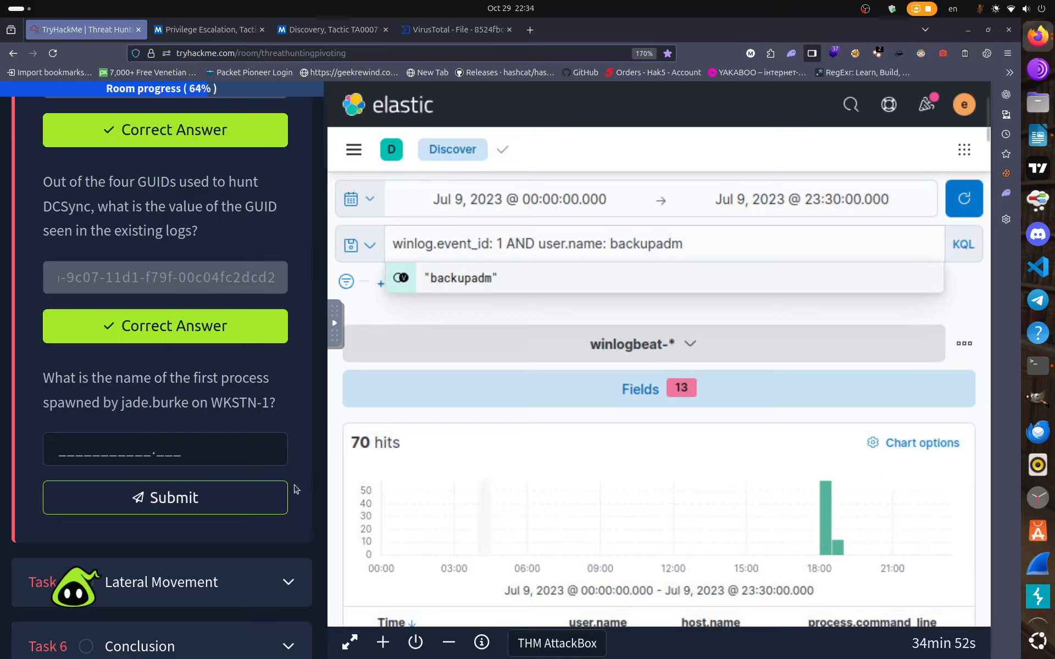
left_click(154, 450)
left_click(60, 450)
type("ws")
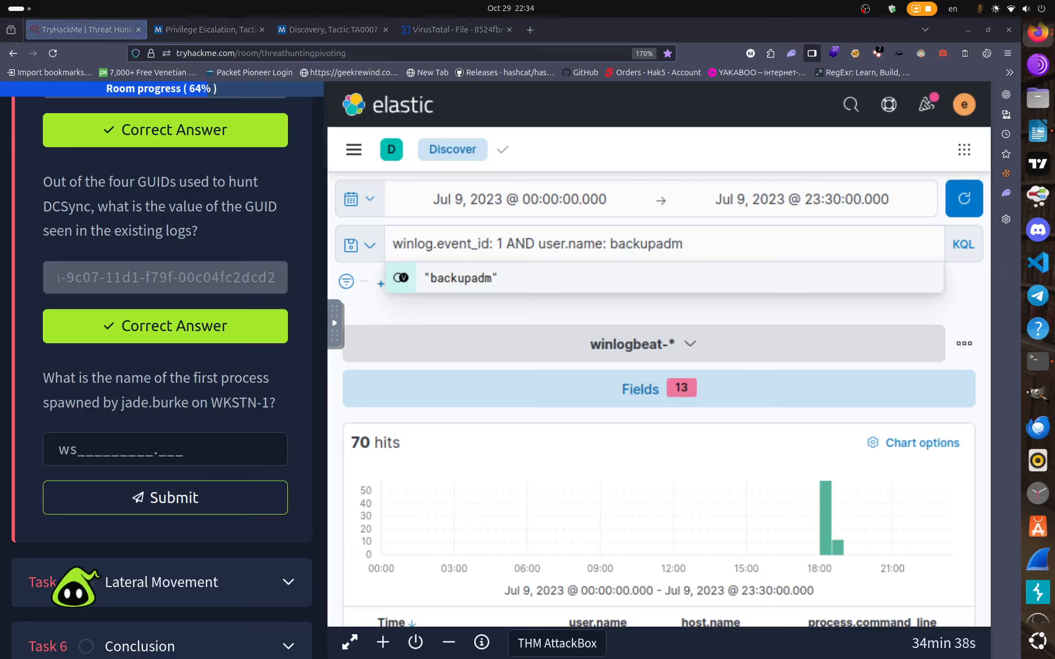
left_click(83, 452)
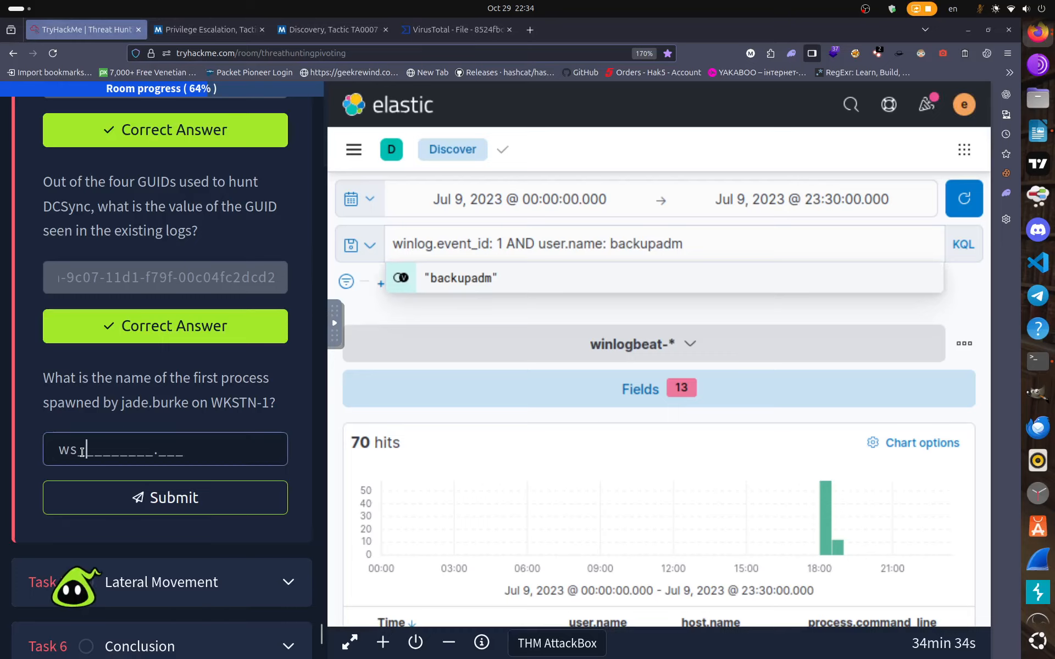
type("mprovhost.")
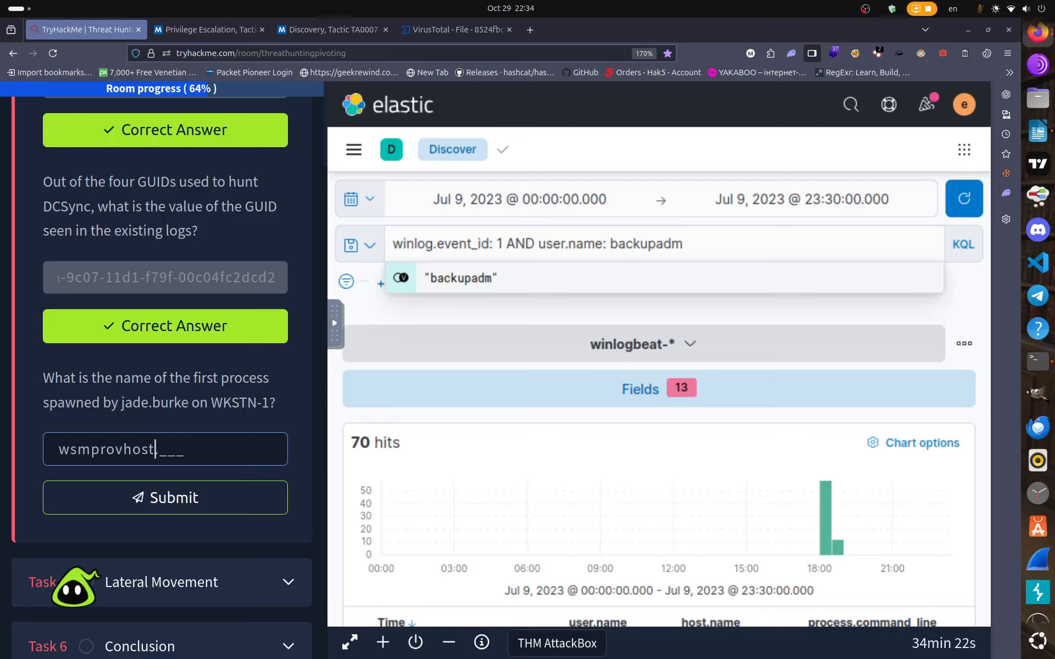
type("exe")
key("Return")
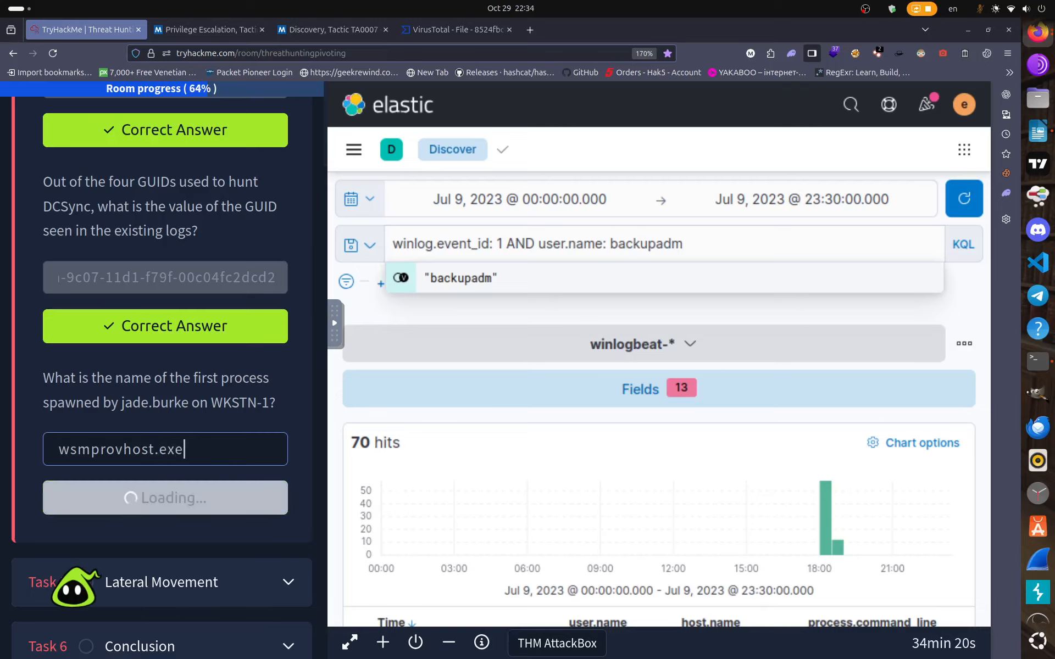
Widen the room instructions pane beside the AttackBox.
scroll(621, 535, "down", 4)
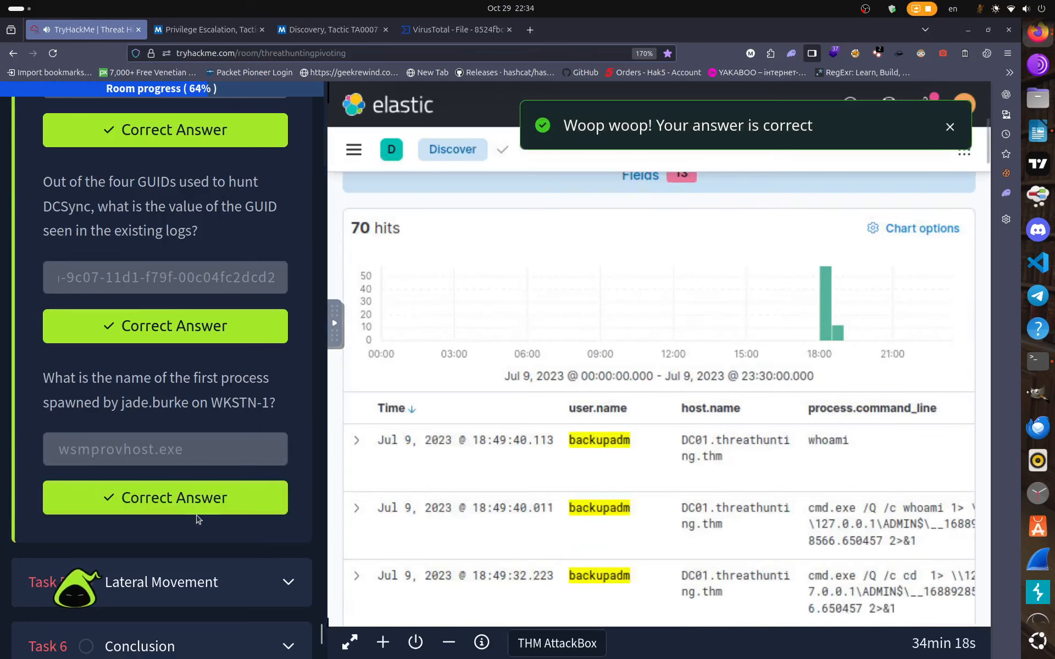
scroll(198, 518, "down", 3)
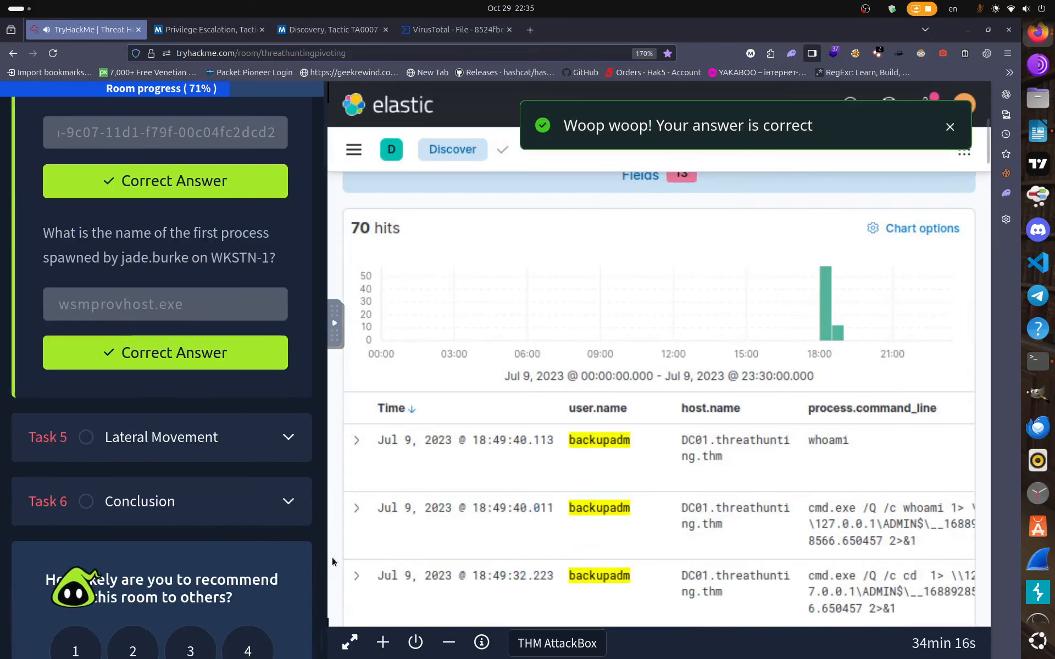
left_click_drag(559, 522, 857, 499)
Expand Task 5 Lateral Movement and read through its WMI scenario.
left_click(763, 338)
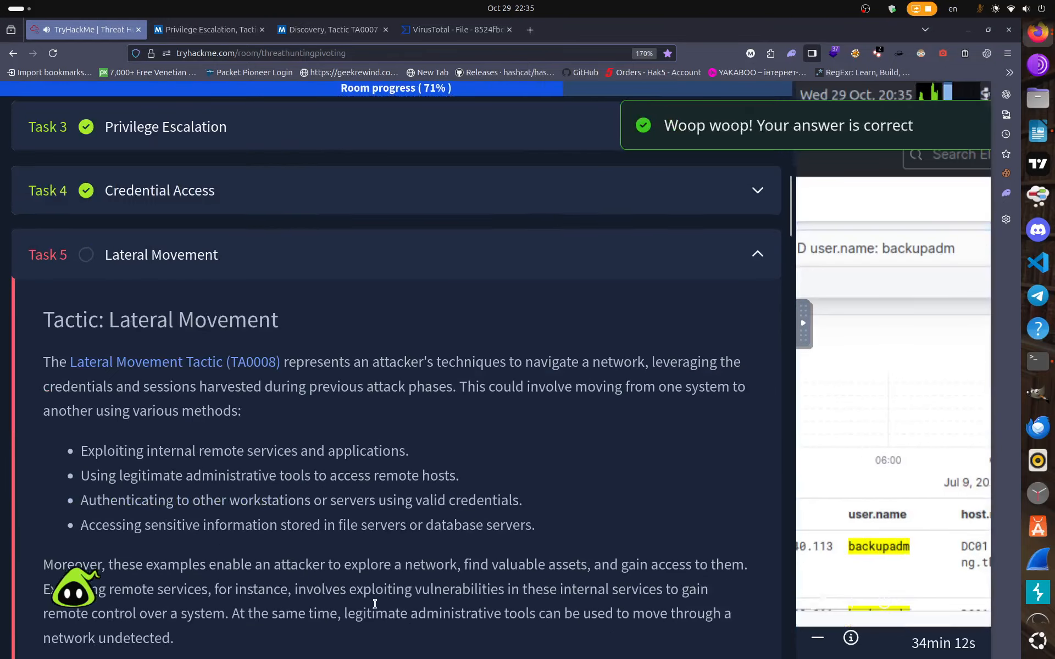
scroll(397, 510, "down", 9)
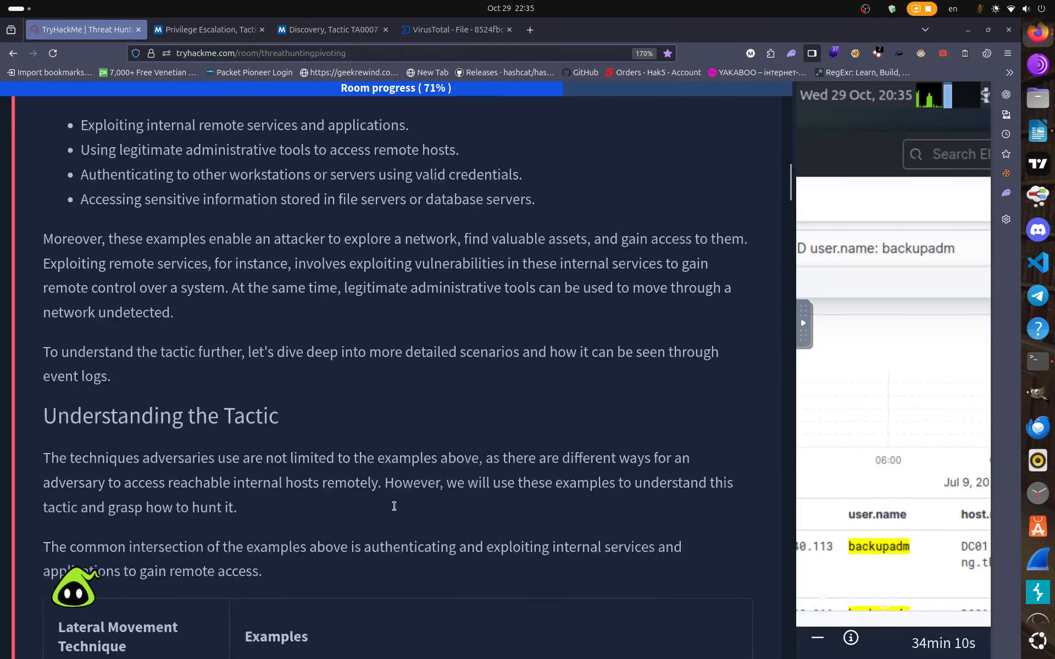
scroll(396, 510, "down", 20)
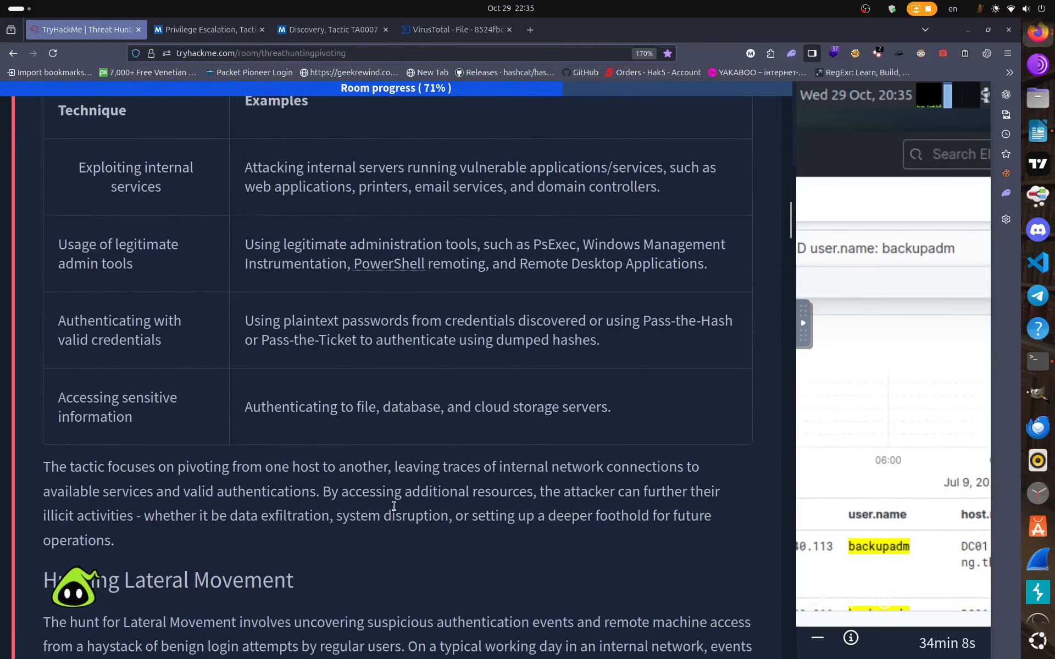
scroll(393, 510, "down", 17)
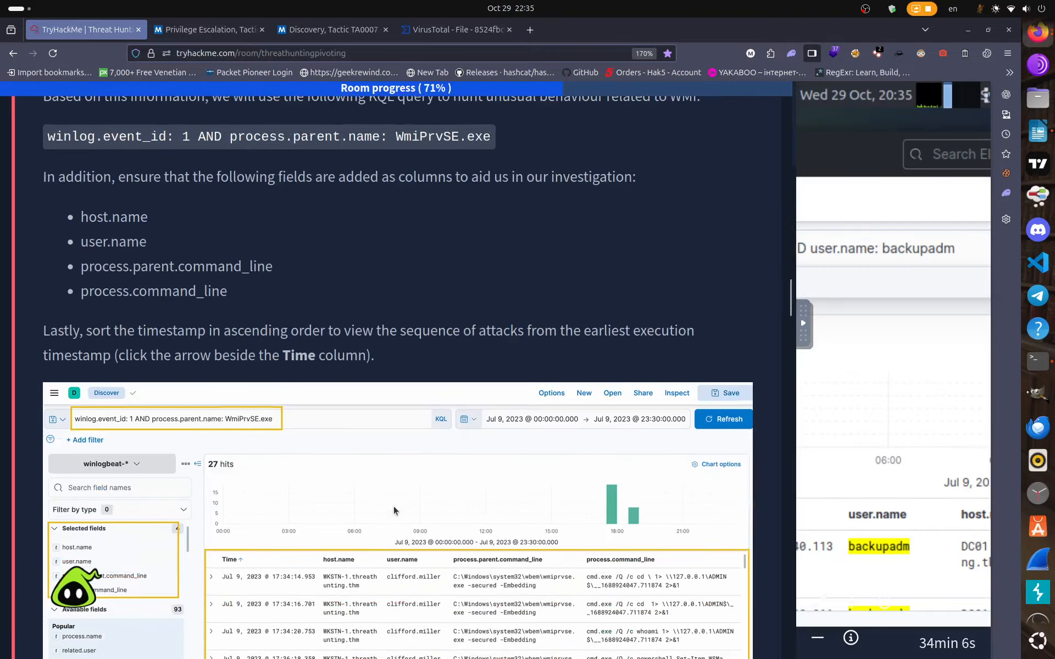
scroll(394, 506, "down", 20)
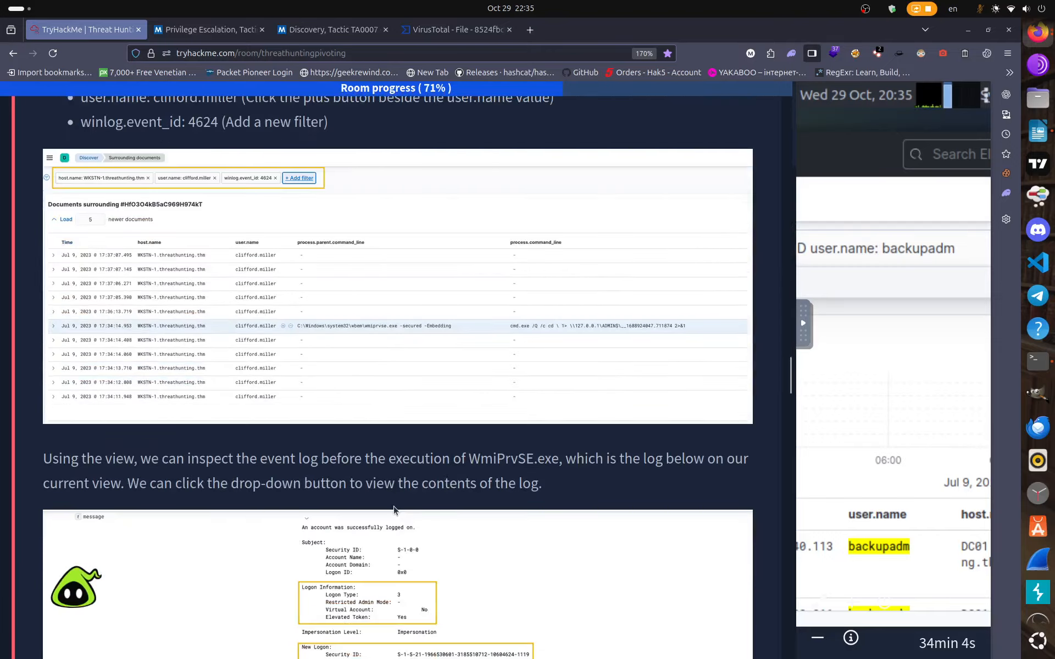
scroll(395, 511, "down", 17)
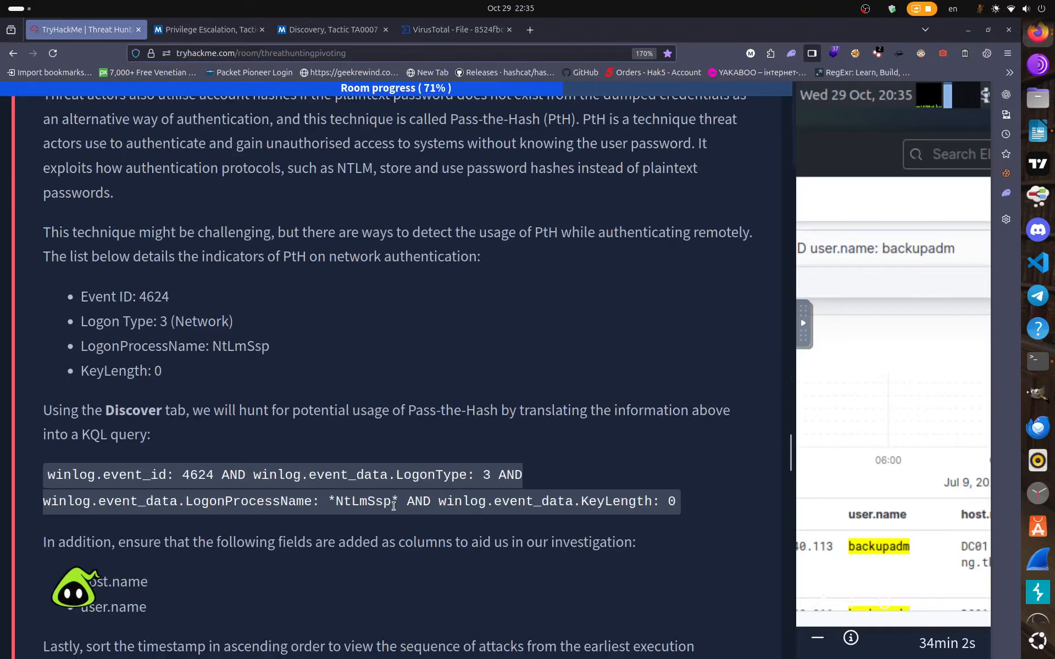
scroll(394, 510, "down", 20)
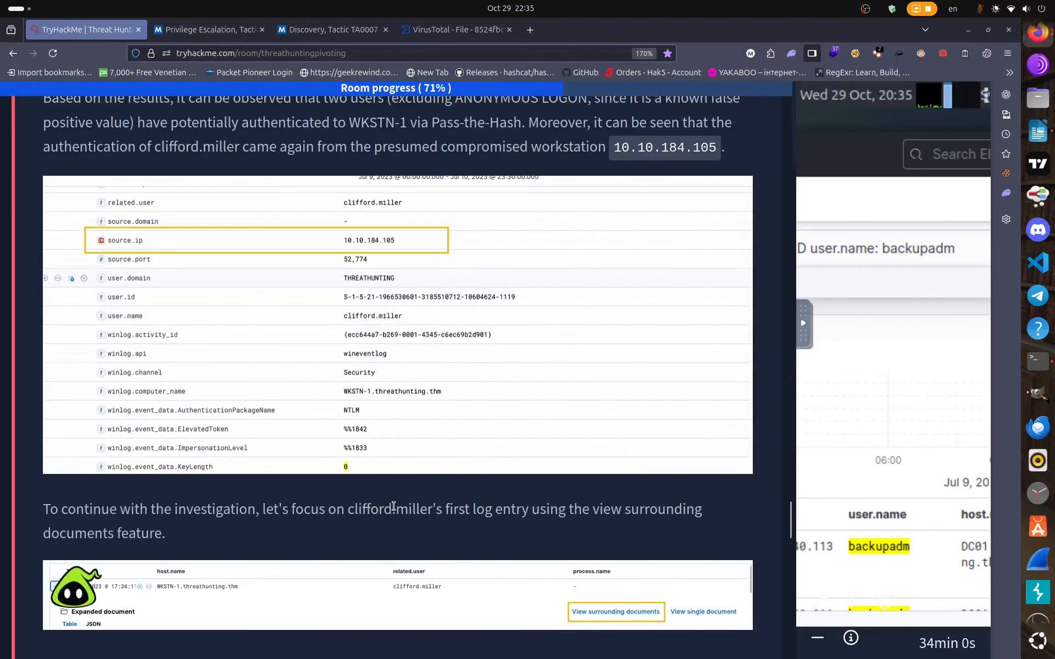
scroll(393, 510, "down", 14)
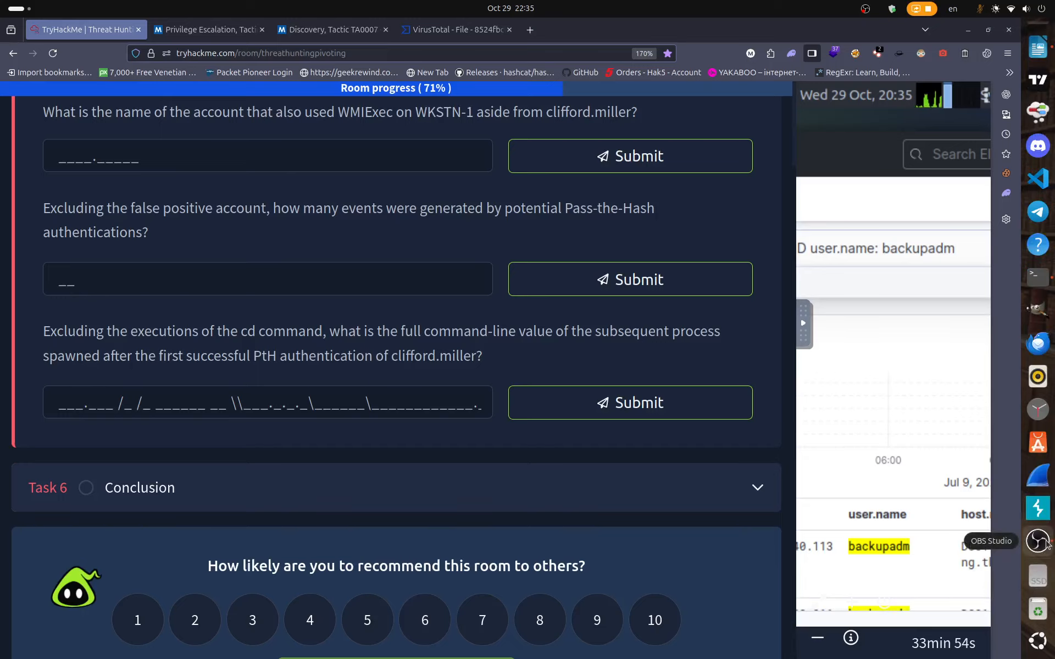
Select the 'winlog.event_id: 1 AND process.parent.name: WmiPrvSE.exe' query line, then shrink the room pane.
left_click(1040, 545)
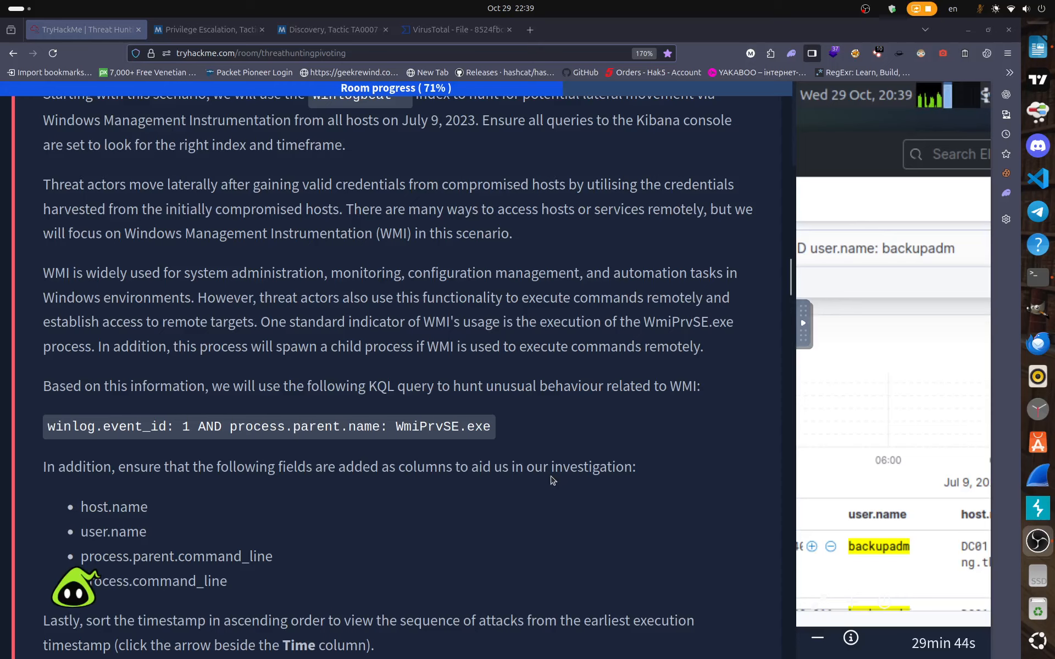
left_click_drag(501, 428, 52, 437)
key("ctrl+c")
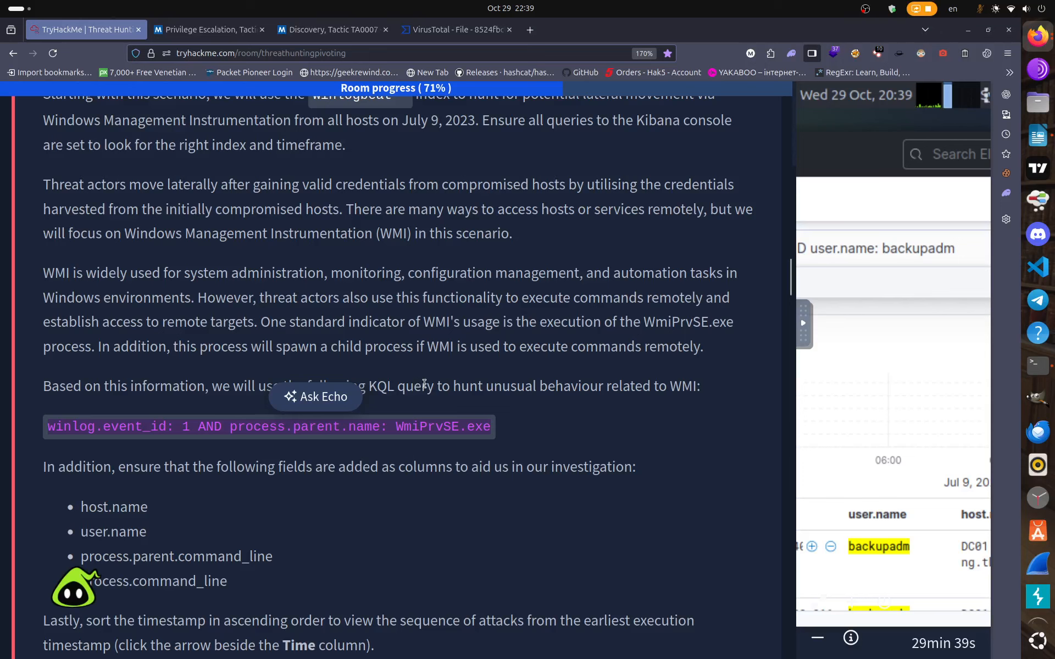
left_click(516, 426)
scroll(405, 389, "up", 4)
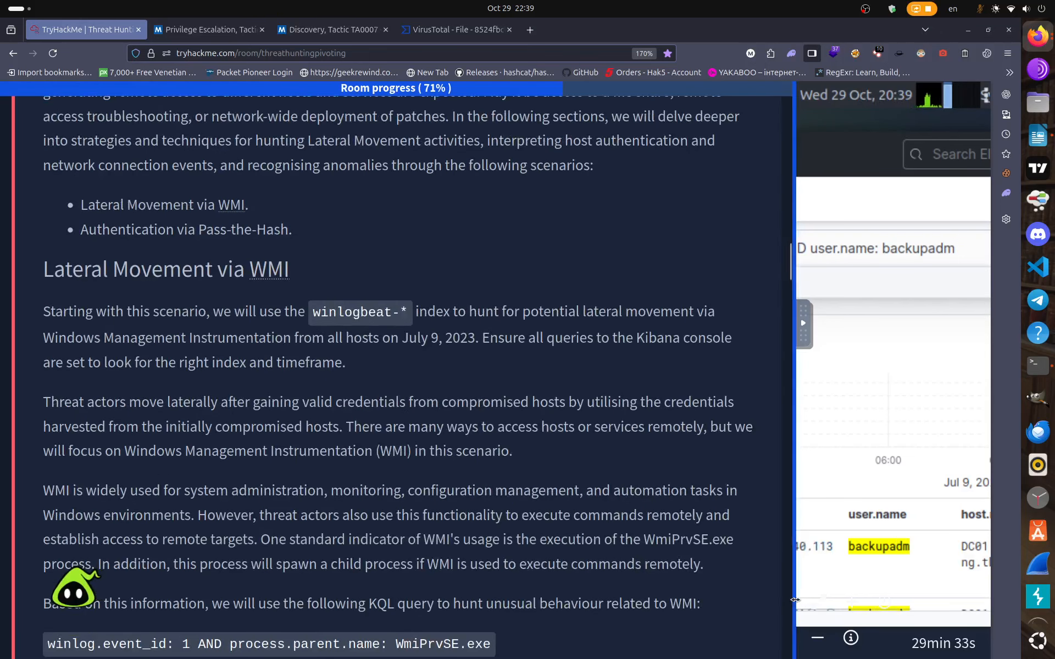
left_click_drag(798, 603, 234, 510)
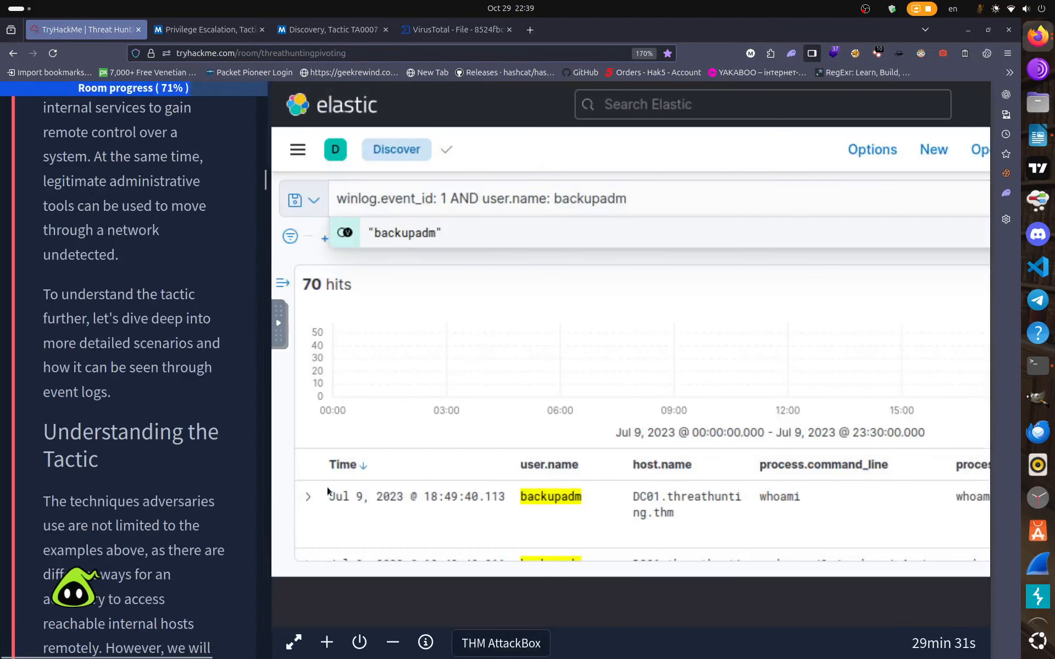
Replace the backupadm query with the WmiPrvSE.exe parent-process query, narrowing 49,059 hits to 27.
left_click_drag(691, 244, 239, 249)
key("BackSpace")
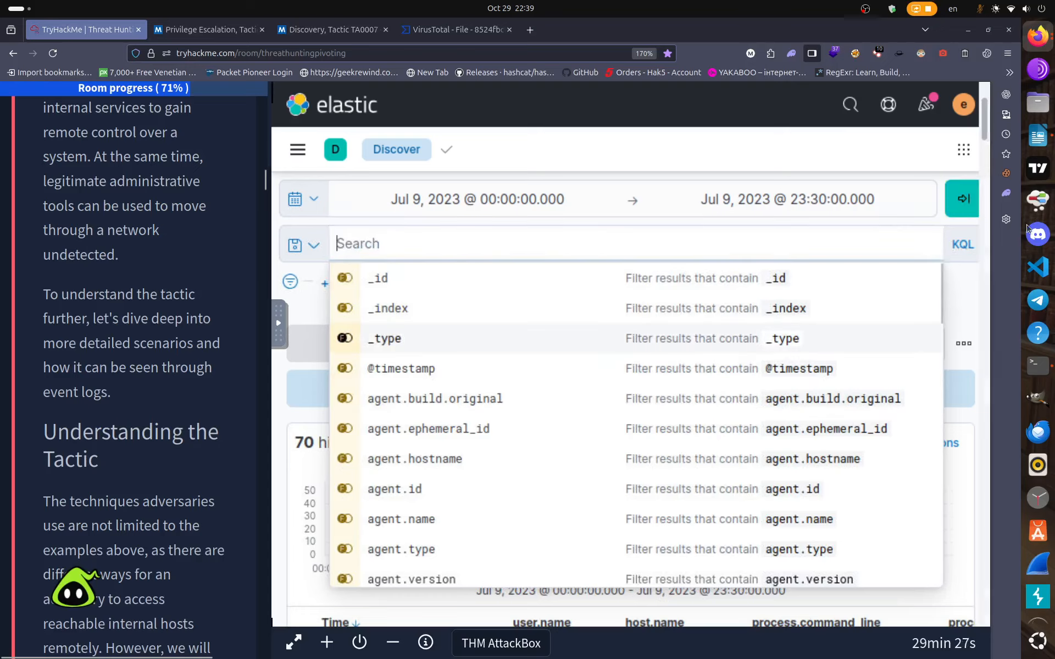
left_click(954, 205)
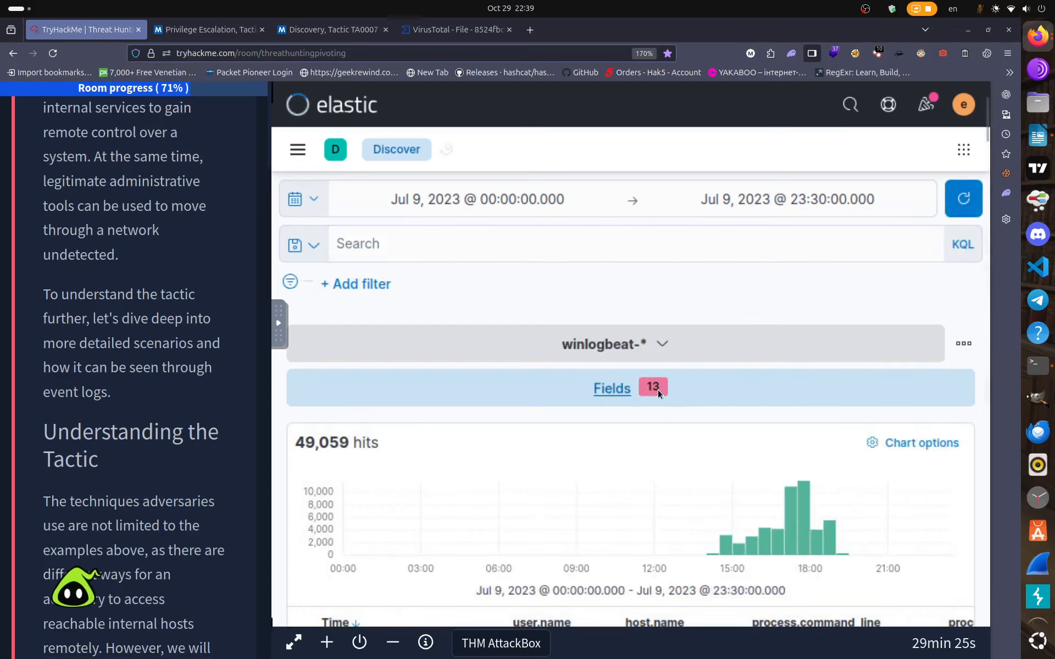
right_click(434, 244)
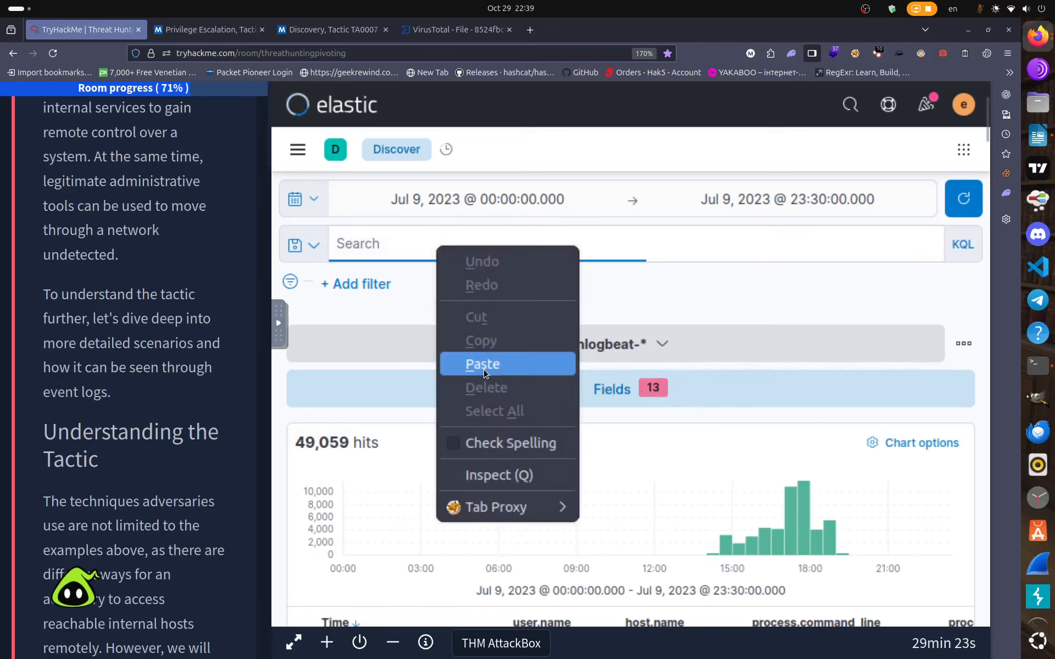
left_click(484, 363)
key("Return")
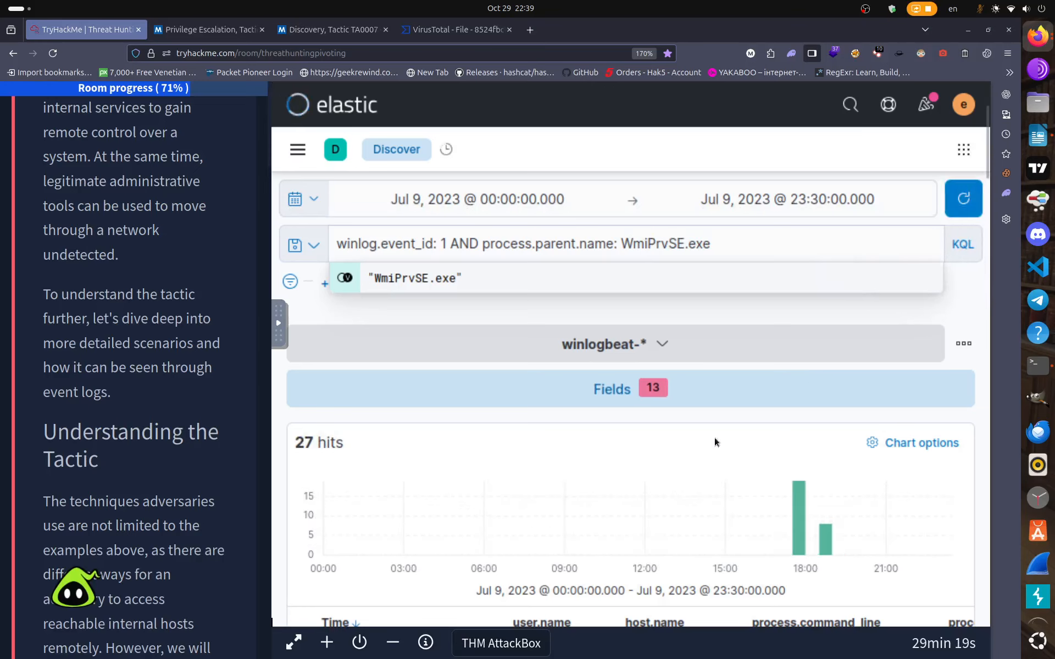
Scroll through the WmiPrvSE.exe hits and widen the TryHackMe panel to show Task 5's questions.
scroll(605, 489, "down", 5)
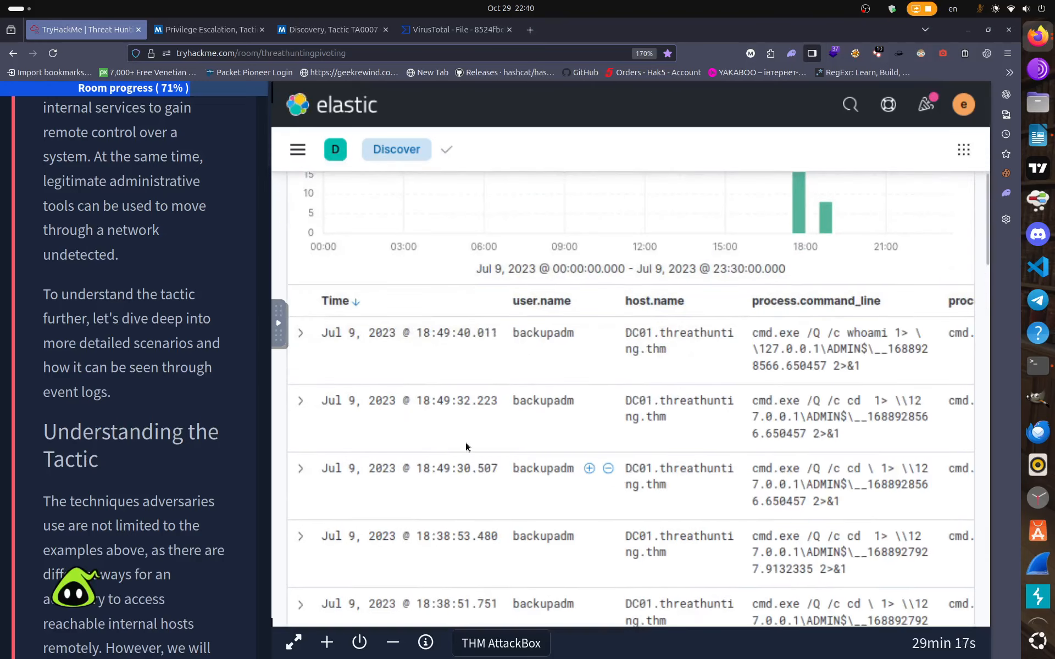
scroll(532, 429, "down", 2)
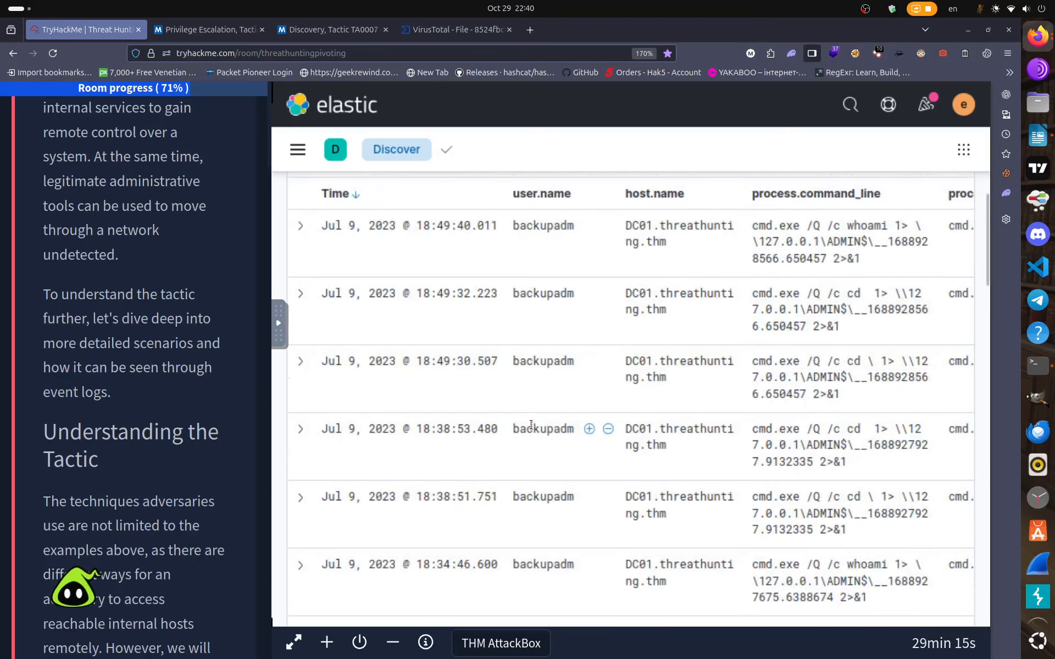
scroll(531, 426, "down", 2)
scroll(531, 428, "down", 2)
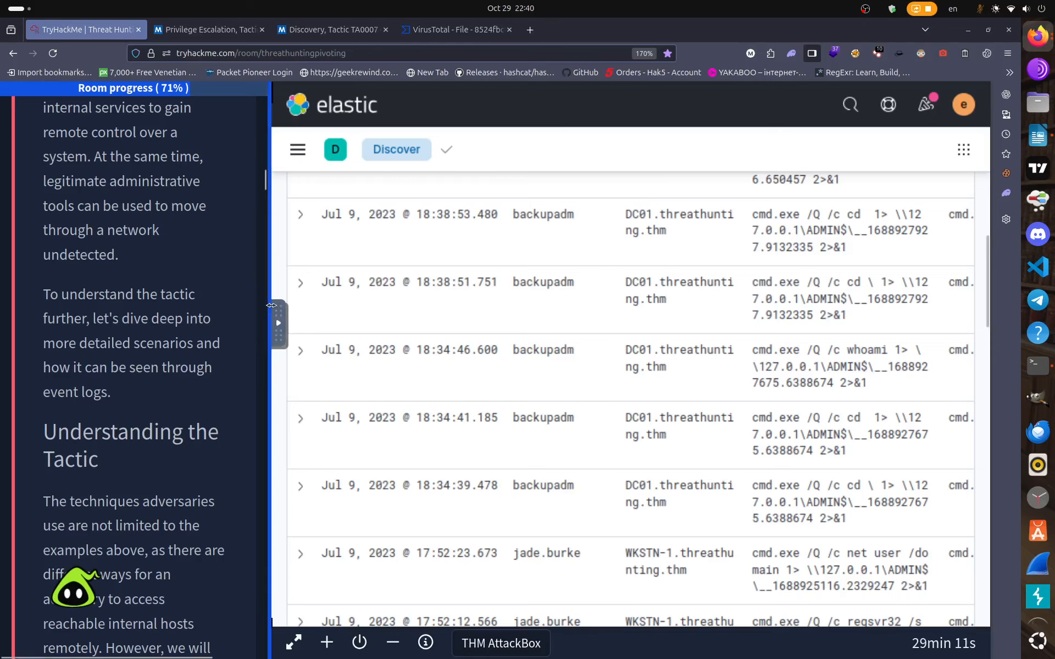
scroll(433, 412, "down", 4)
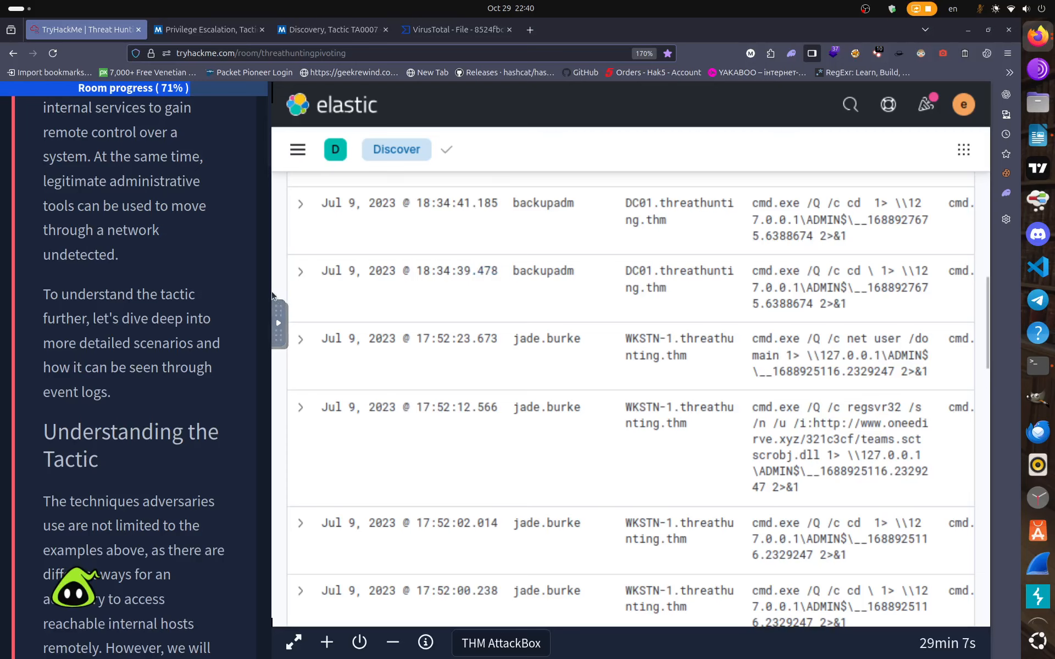
left_click_drag(278, 341, 707, 356)
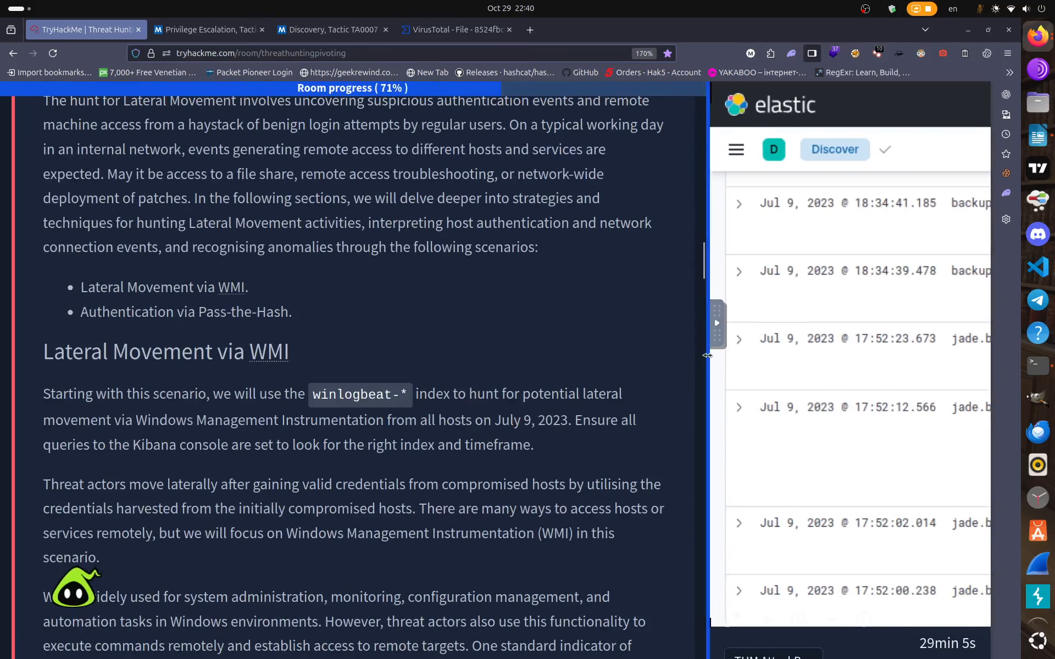
scroll(1037, 499, "down", 2)
Paste the full whoami command line into the third Lateral Movement answer and submit it.
left_click(1038, 542)
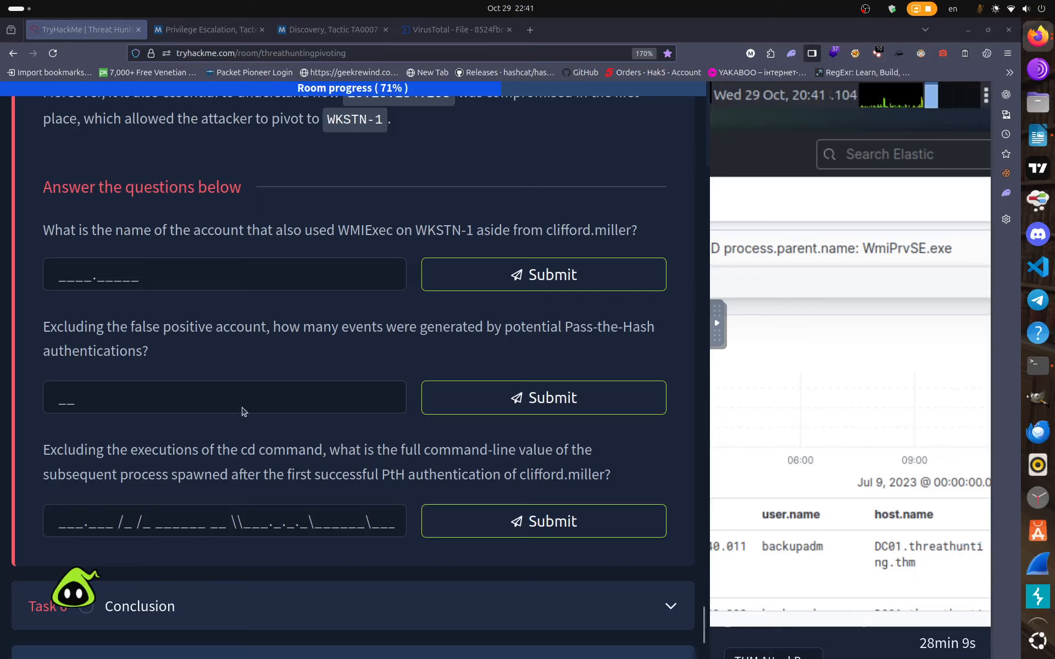
right_click(137, 517)
left_click(160, 391)
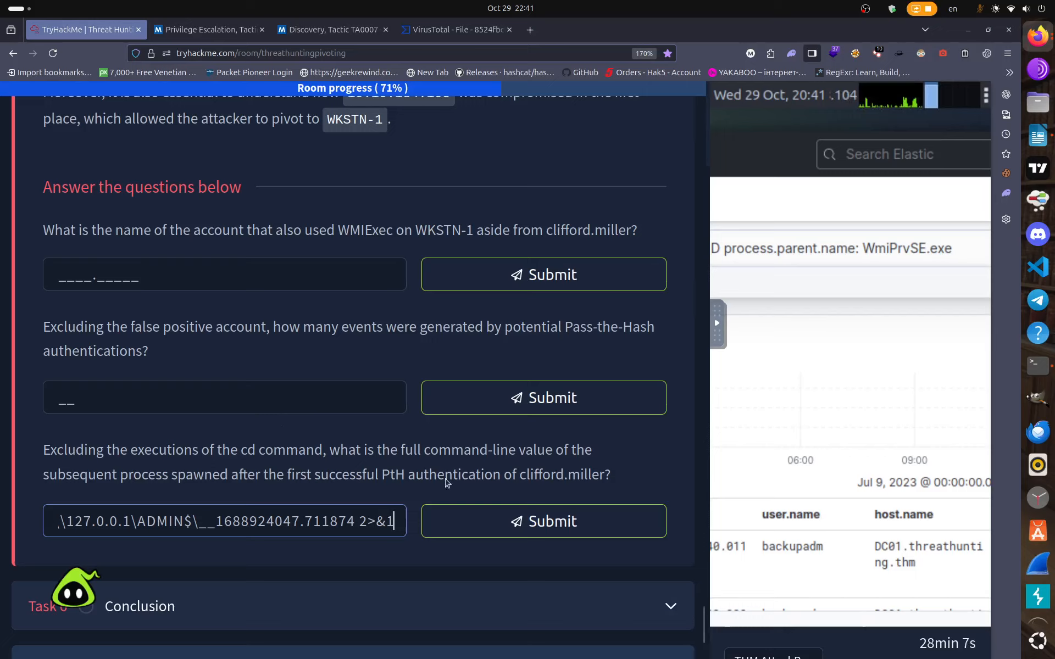
left_click(550, 532)
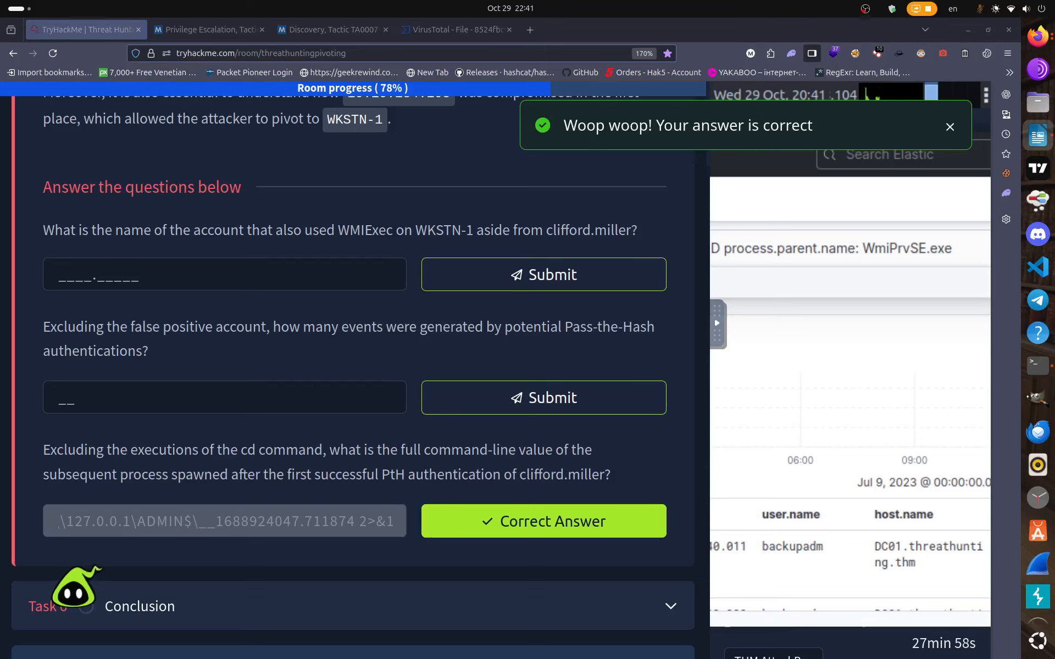
Review the saved GUID and command-line notes in Threat_Hunting_Pivoting, then move the notes window aside.
left_click(1037, 136)
left_click_drag(824, 362, 92, 334)
left_click(812, 363)
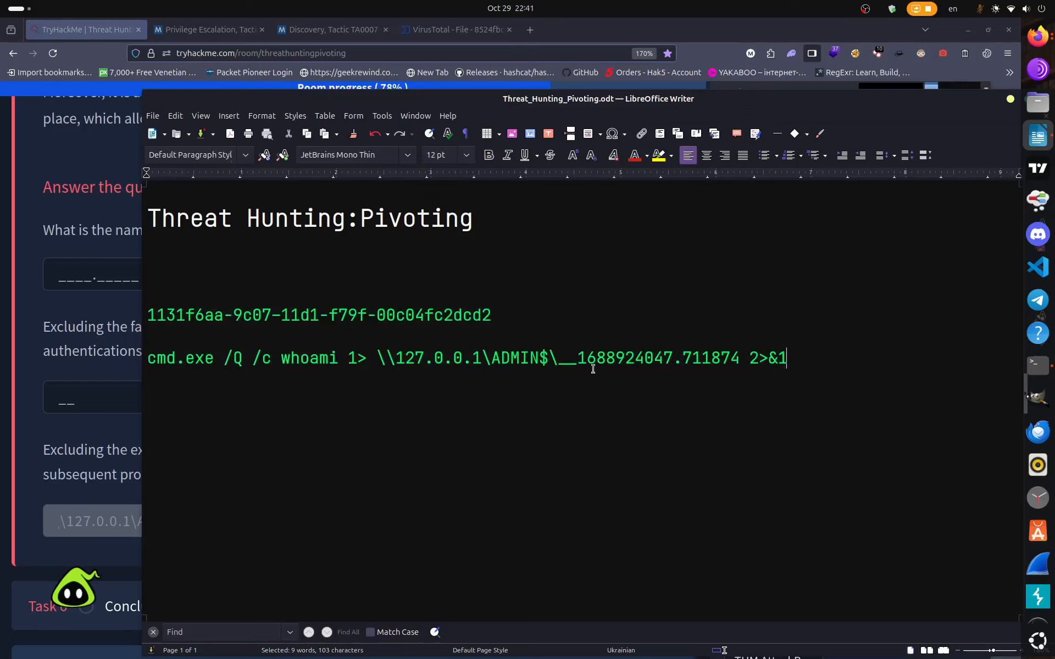
key("Return")
right_click(175, 423)
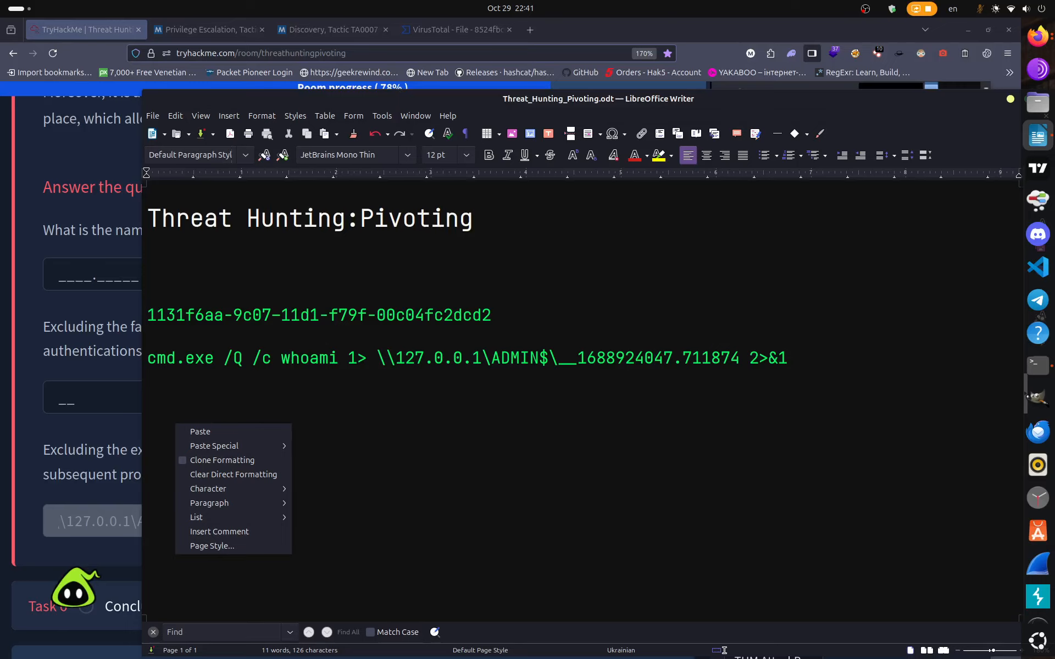
key("Escape")
left_click_drag(435, 104, 1054, 33)
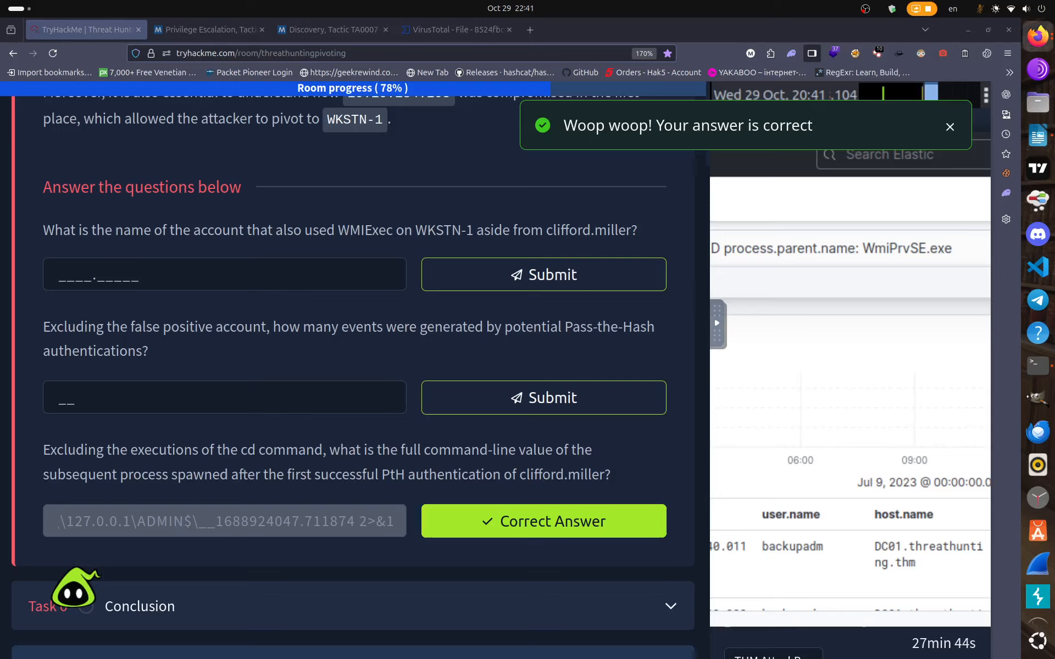
Answer the Pass-the-Hash event count question with 10.
left_click(68, 397)
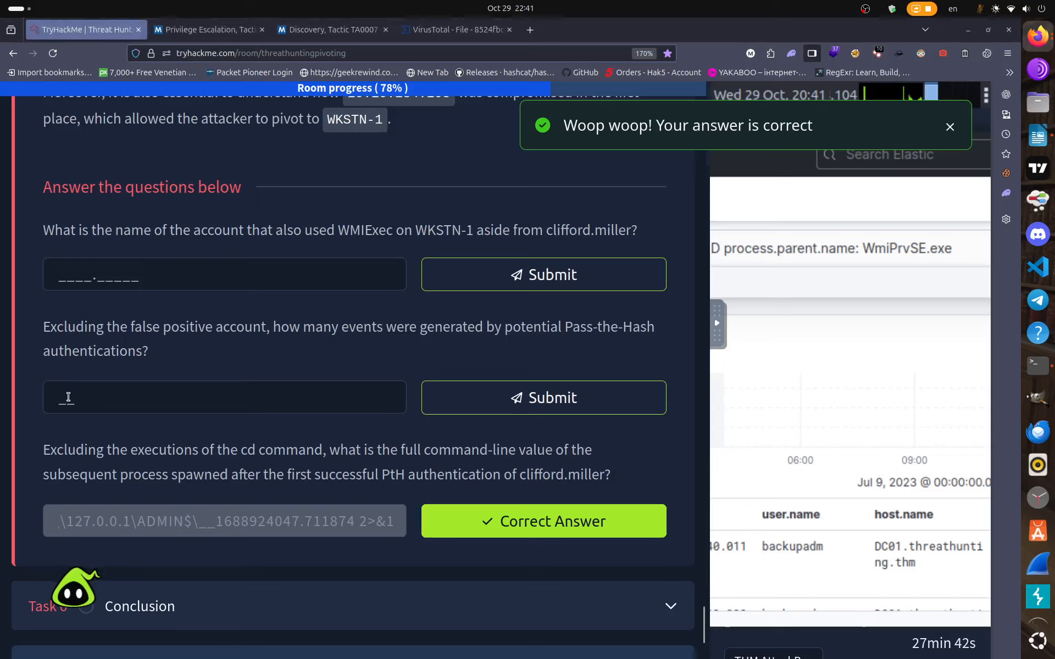
left_click(68, 397)
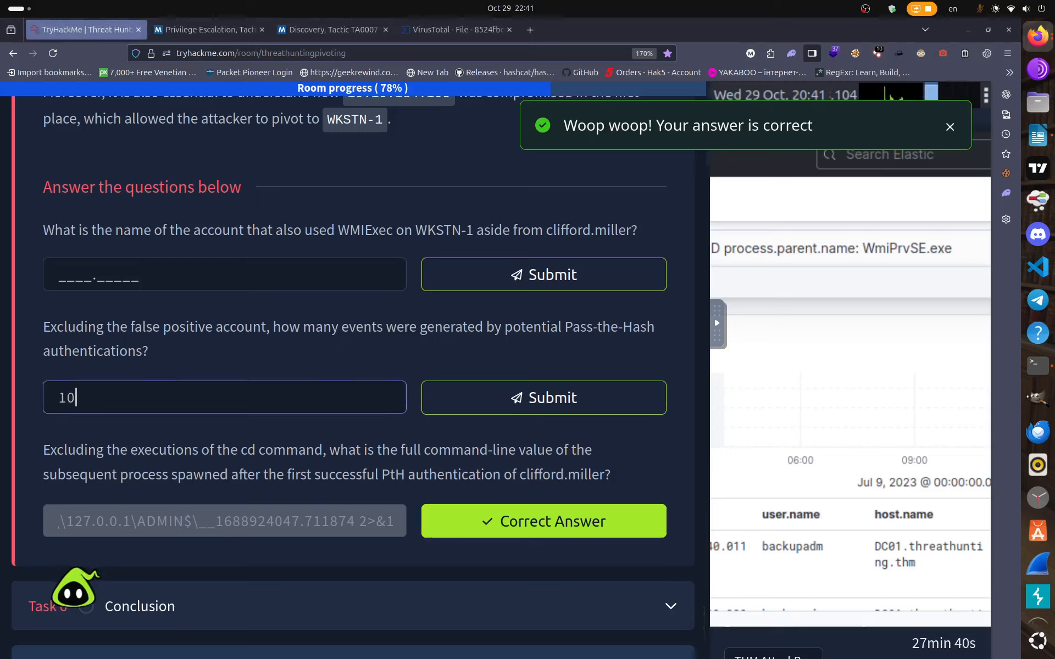
type("10")
key("Return")
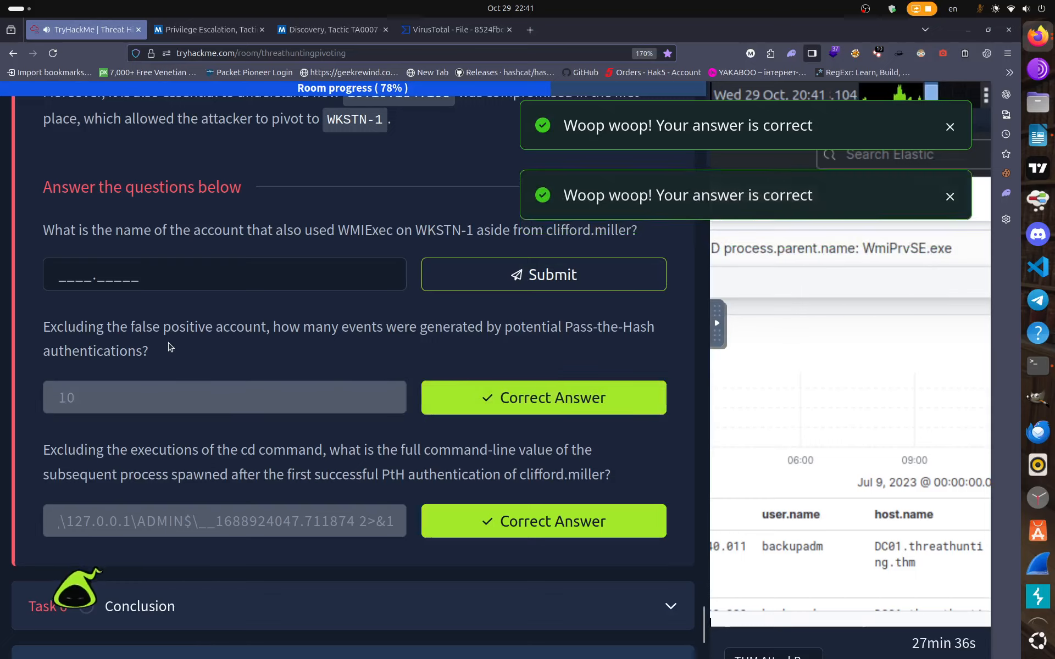
Enter the other WMIExec account name as the remaining answer and submit it.
left_click(71, 268)
type("jade")
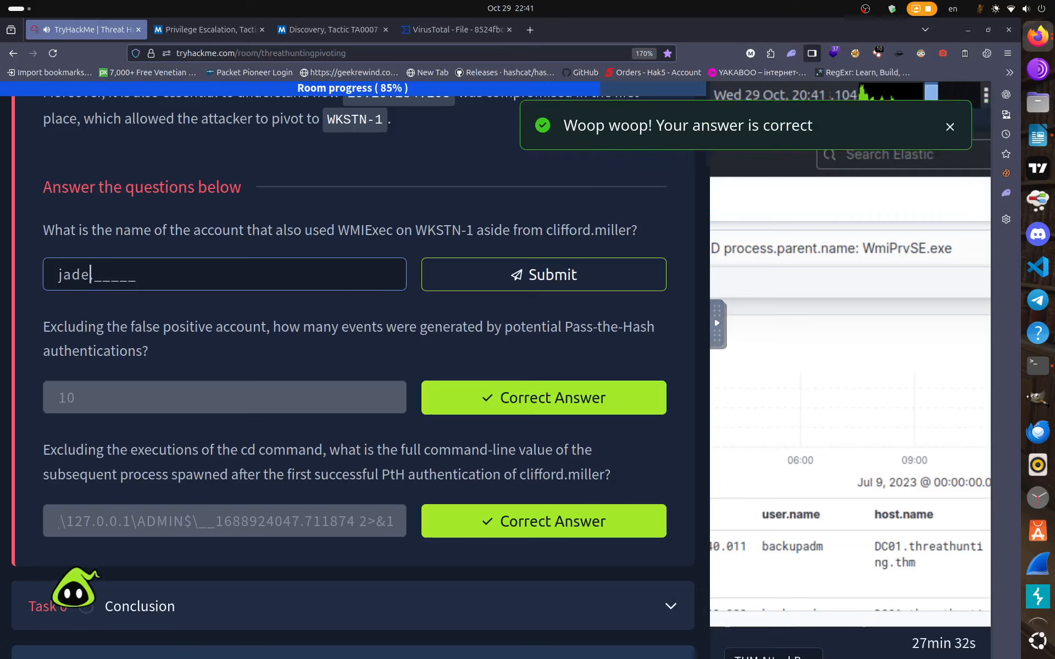
type(".burke")
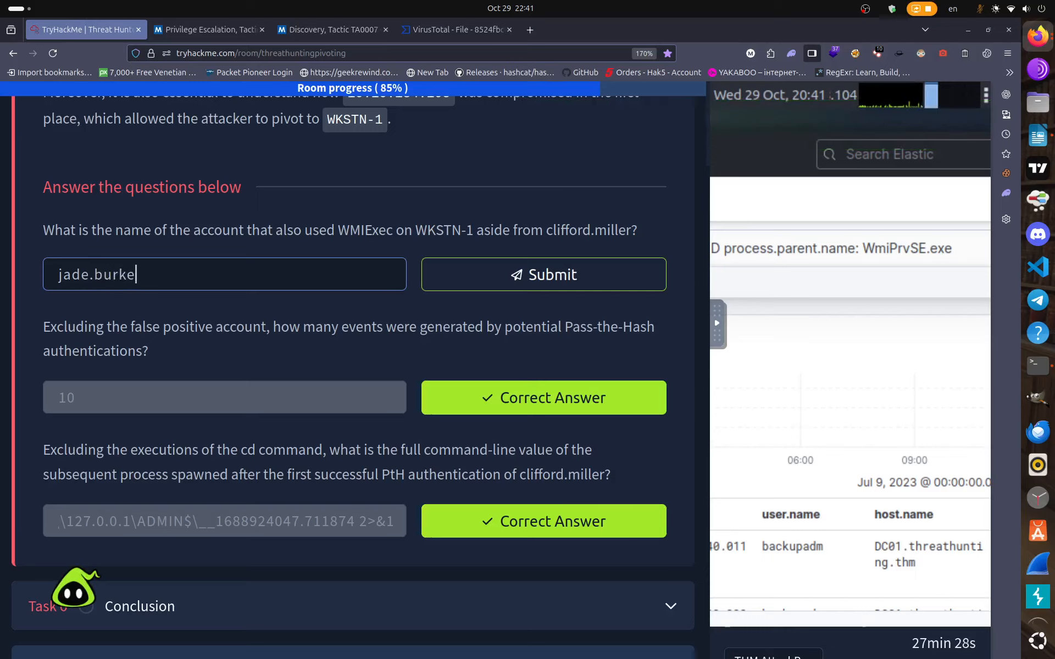
key("Return")
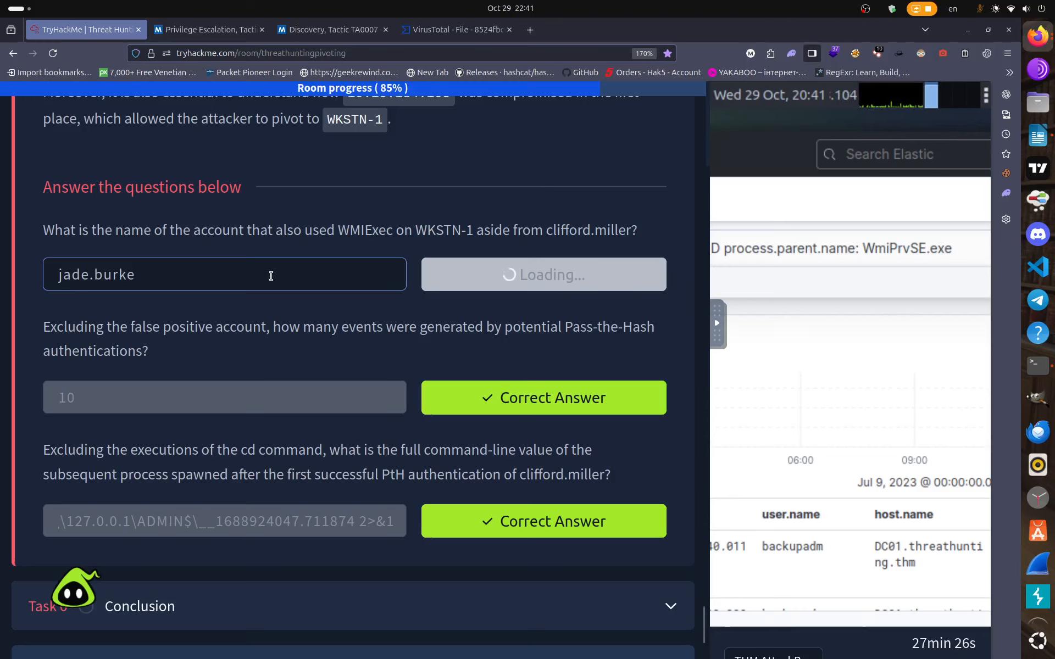
scroll(603, 369, "down", 4)
In Task 6 Conclusion, rate the room 10 and submit the comment 'Thank YOU)'.
left_click(668, 400)
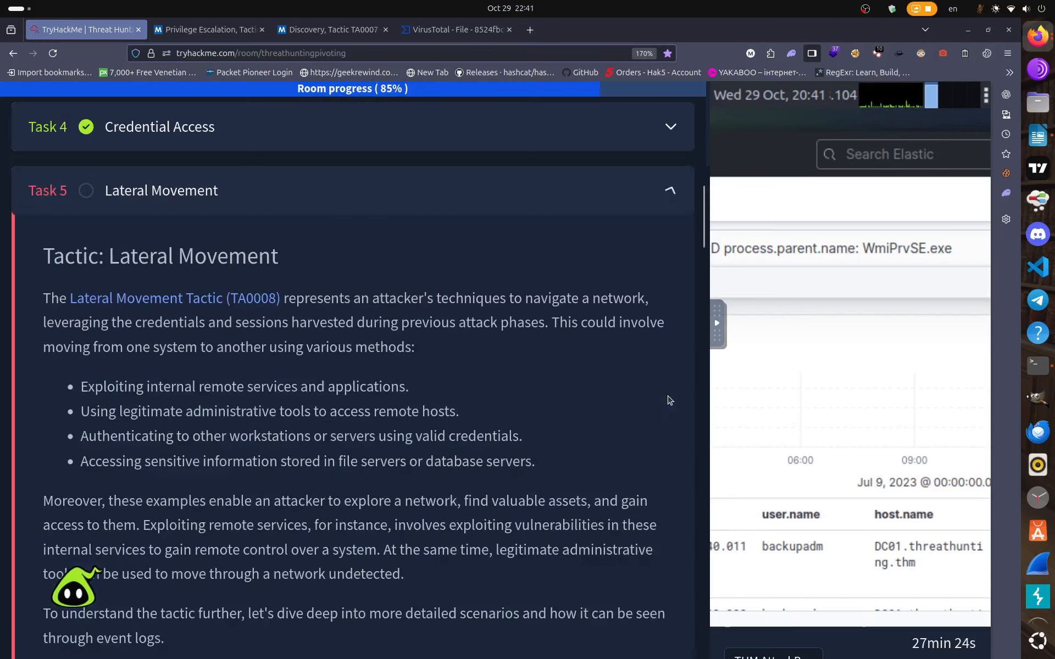
scroll(669, 400, "down", 6)
scroll(669, 401, "down", 12)
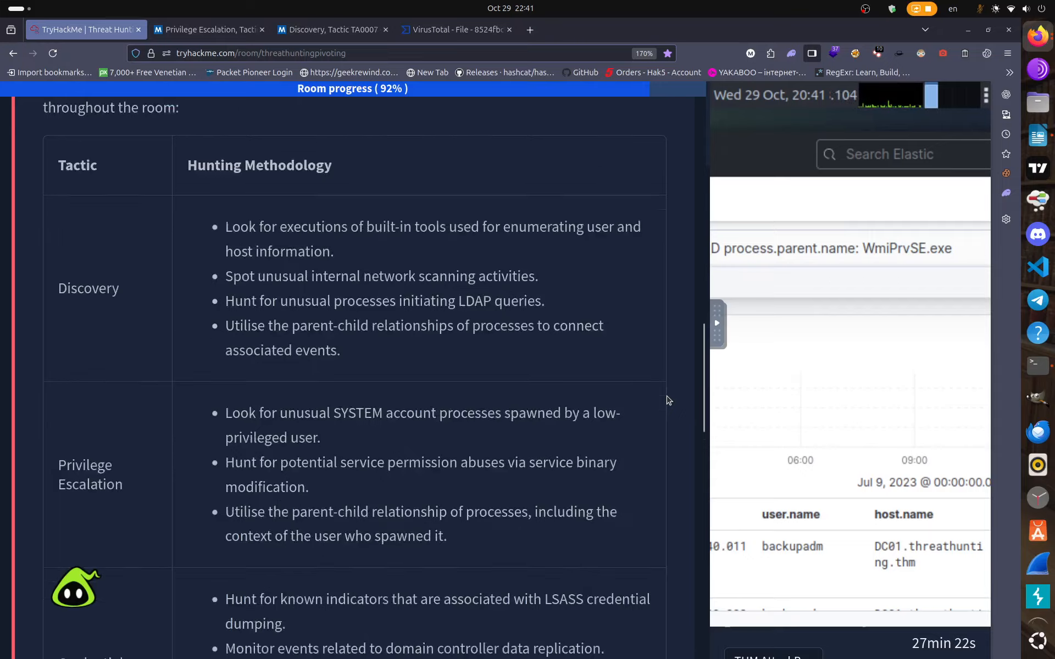
scroll(669, 401, "down", 7)
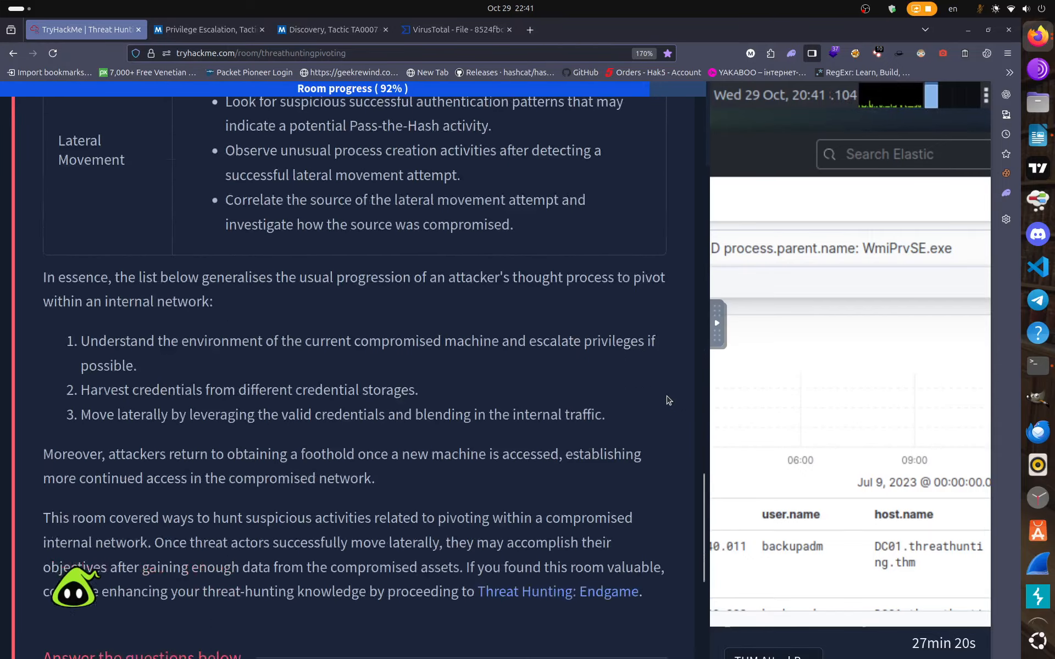
left_click(618, 593)
scroll(619, 594, "down", 3)
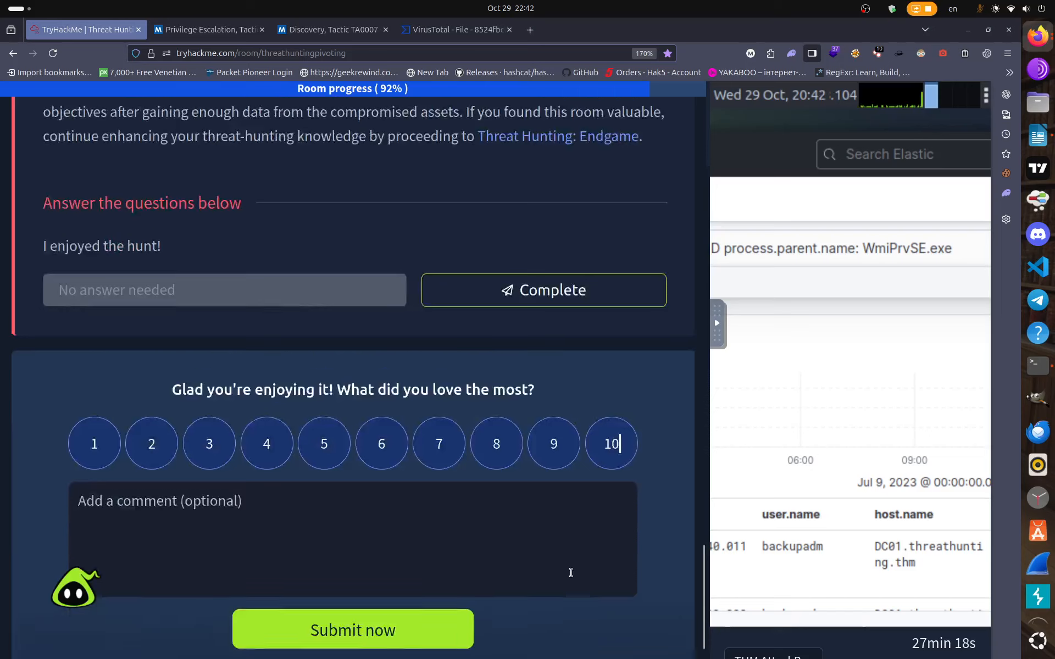
left_click(468, 482)
type("Th")
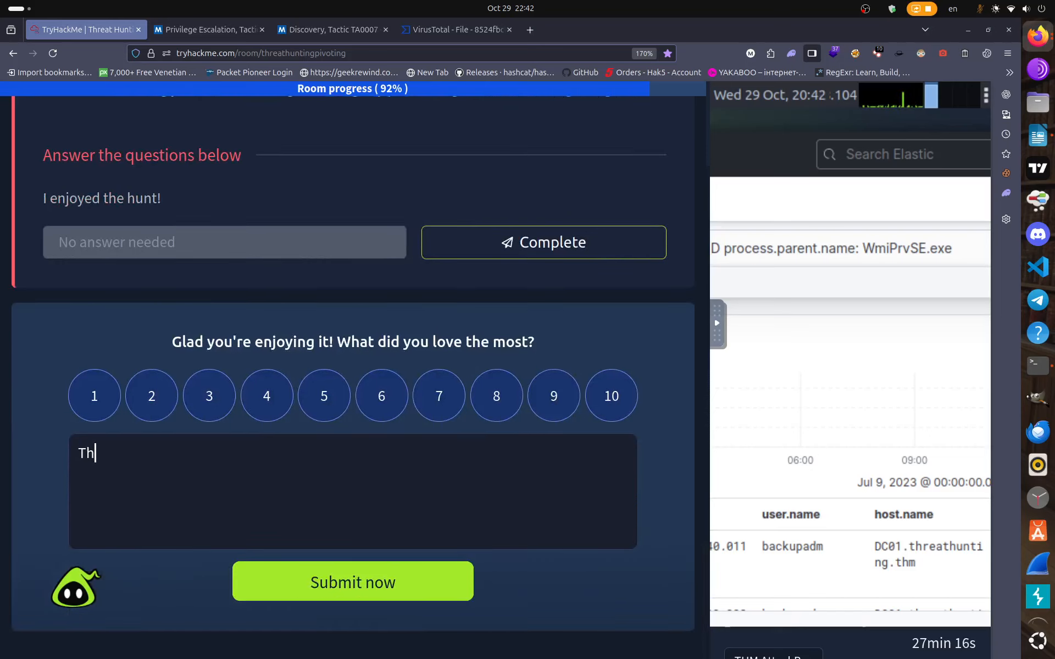
type("ank Y")
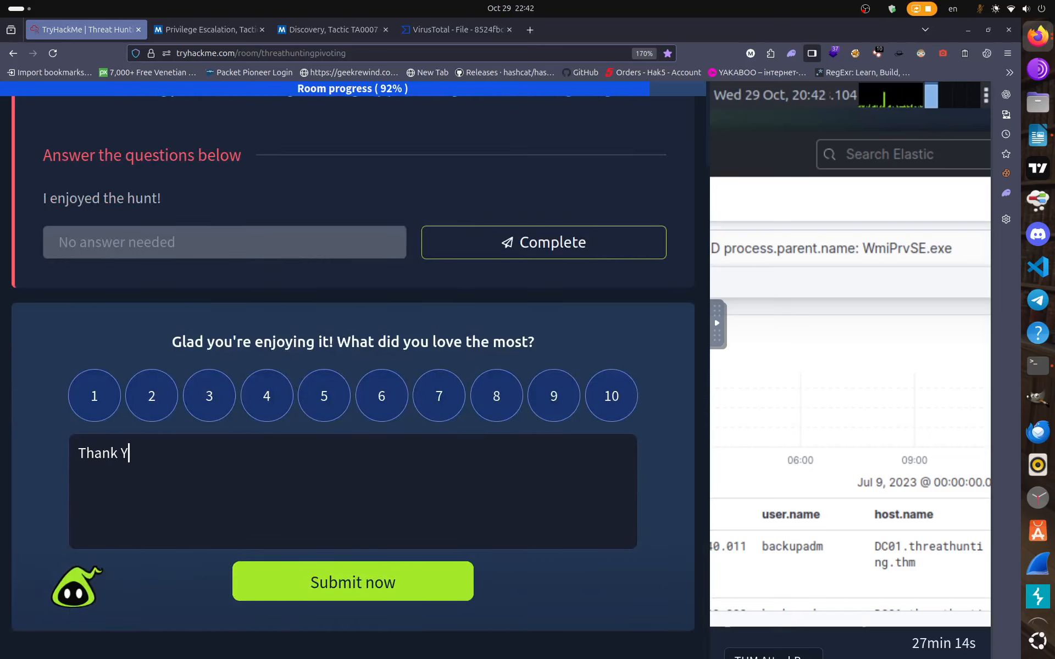
type("OU")
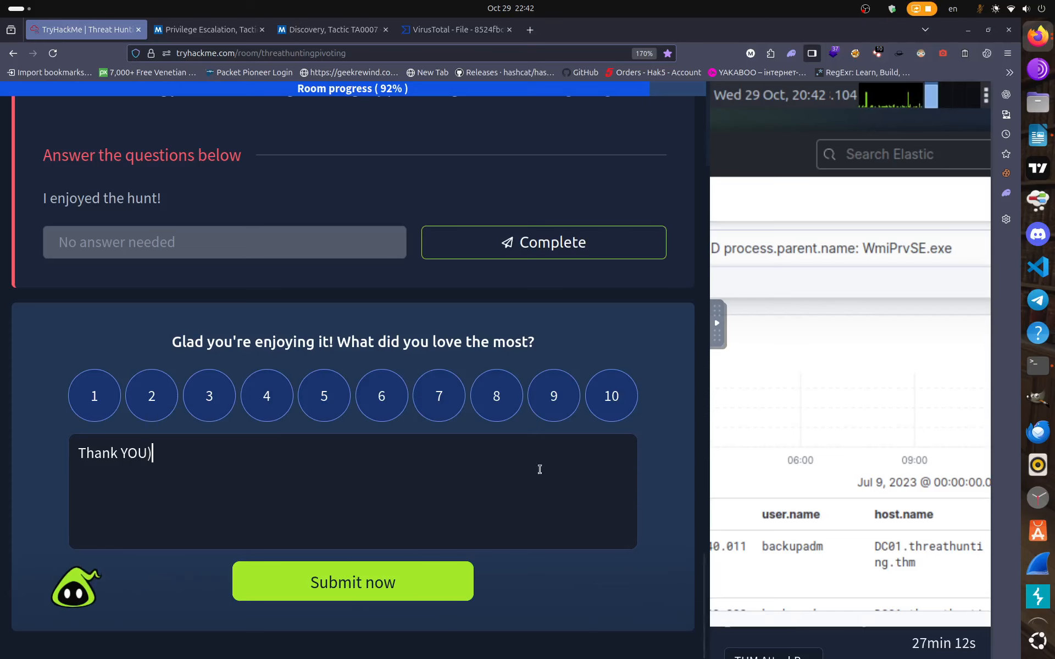
type(")")
left_click(353, 582)
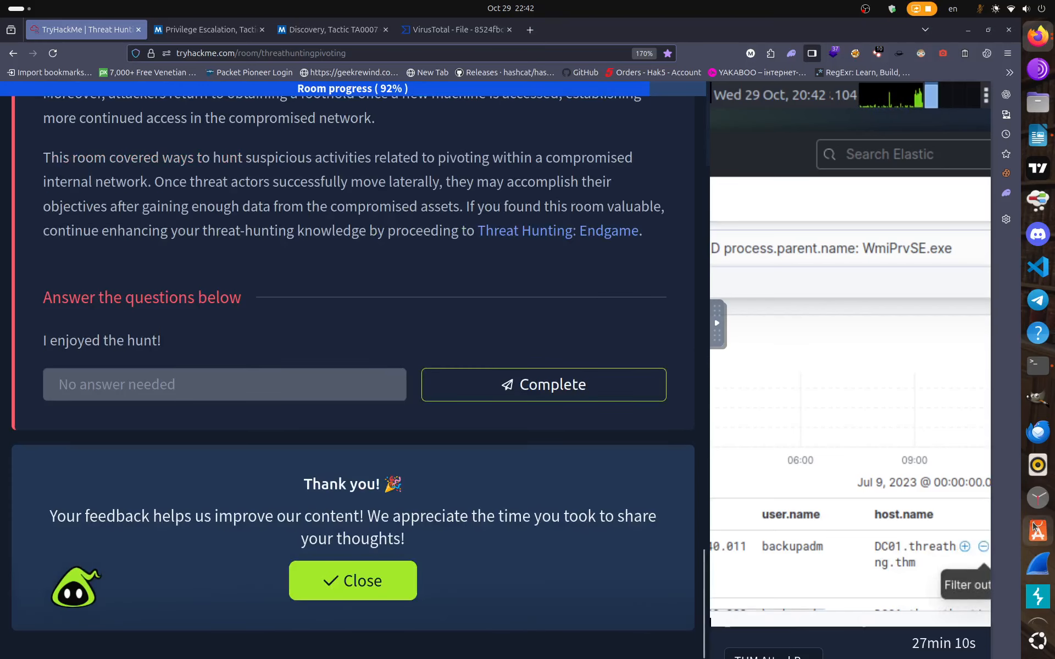